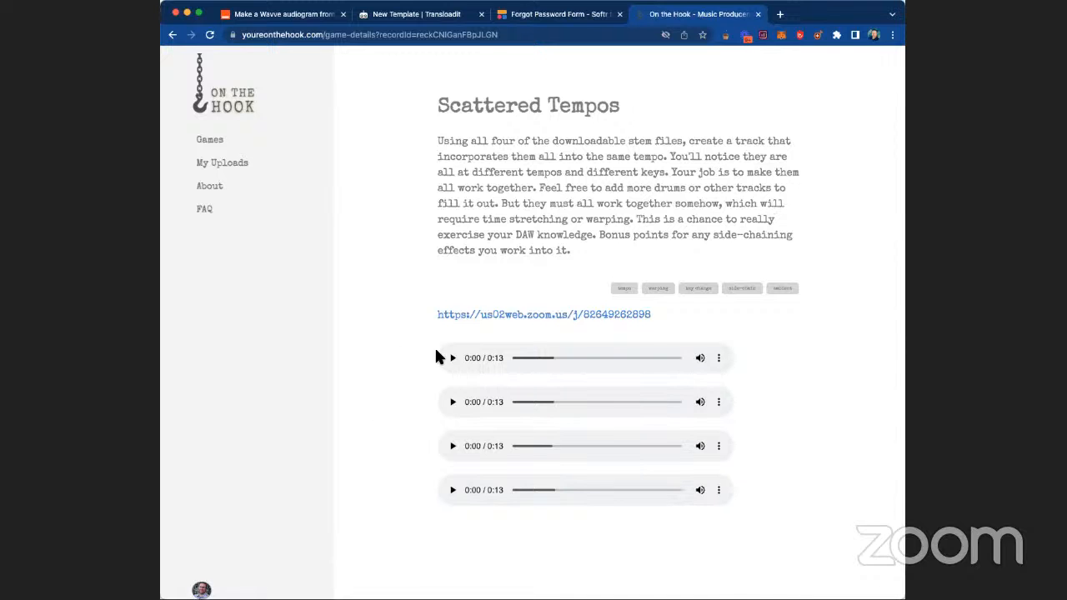
- Play a short preview of each of the four stem audio files on the Scattered Tempos game page
{"action": "scroll", "coordinate": [434, 350], "scroll_direction": "up", "scroll_amount": 3}
{"action": "scroll", "coordinate": [448, 421], "scroll_direction": "down", "scroll_amount": 2}
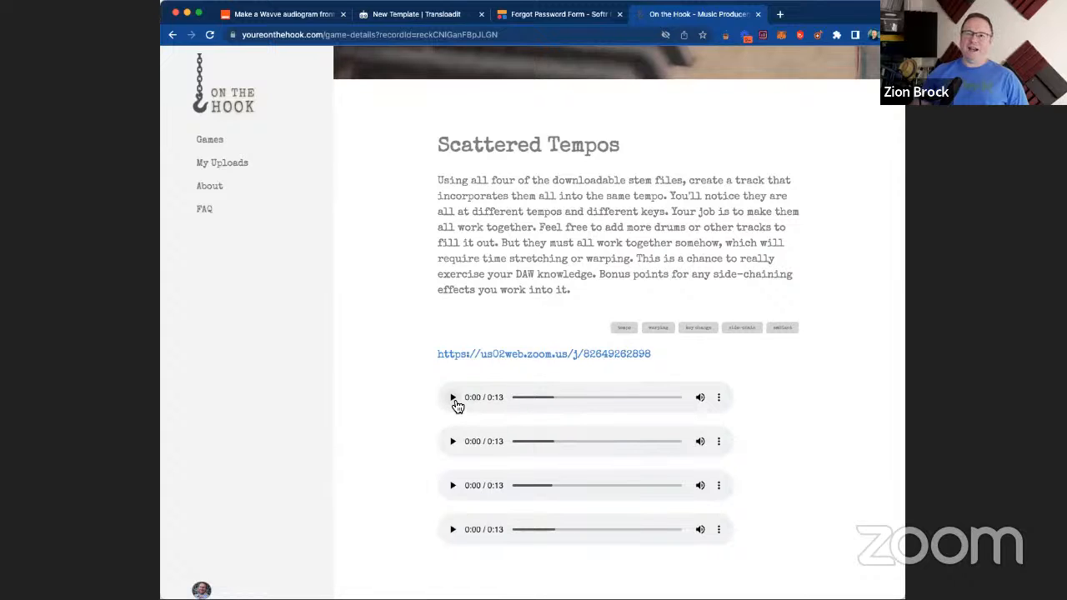
{"action": "left_click", "coordinate": [454, 400]}
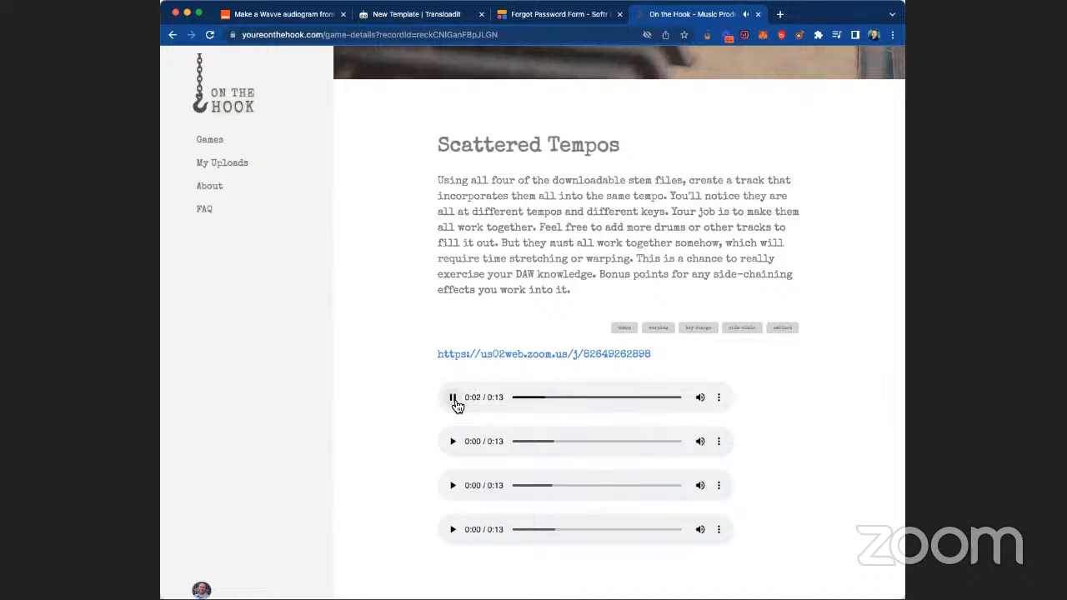
{"action": "left_click", "coordinate": [454, 443]}
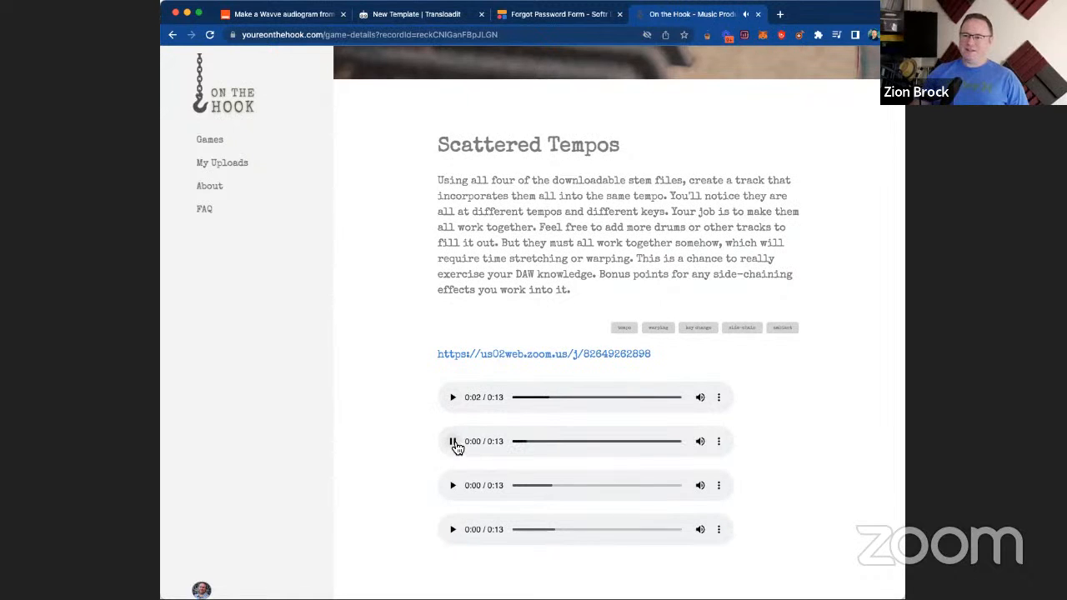
{"action": "left_click", "coordinate": [454, 444]}
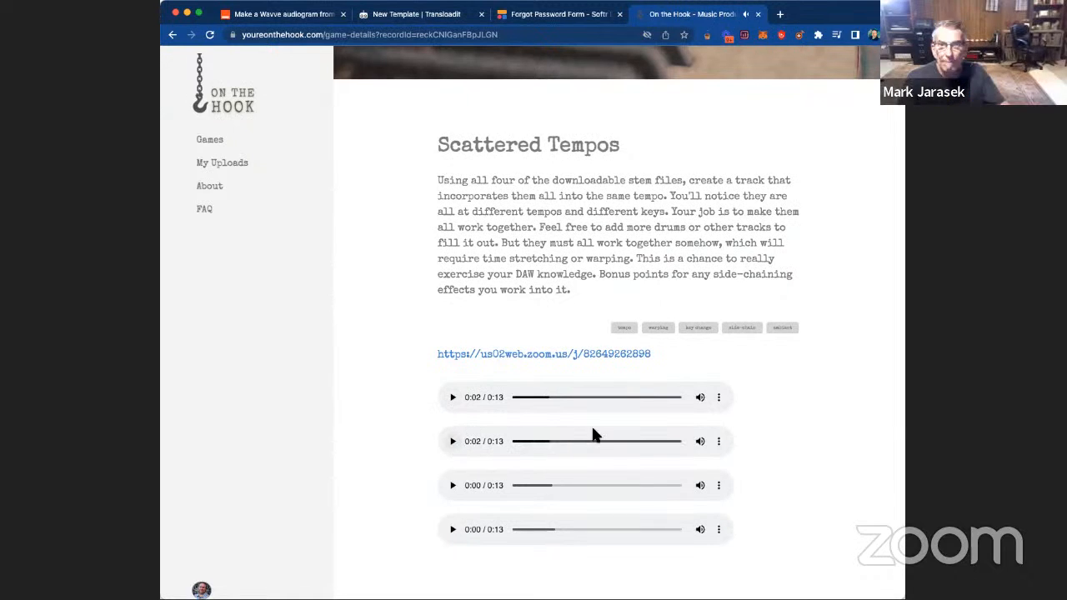
{"action": "left_click", "coordinate": [719, 397]}
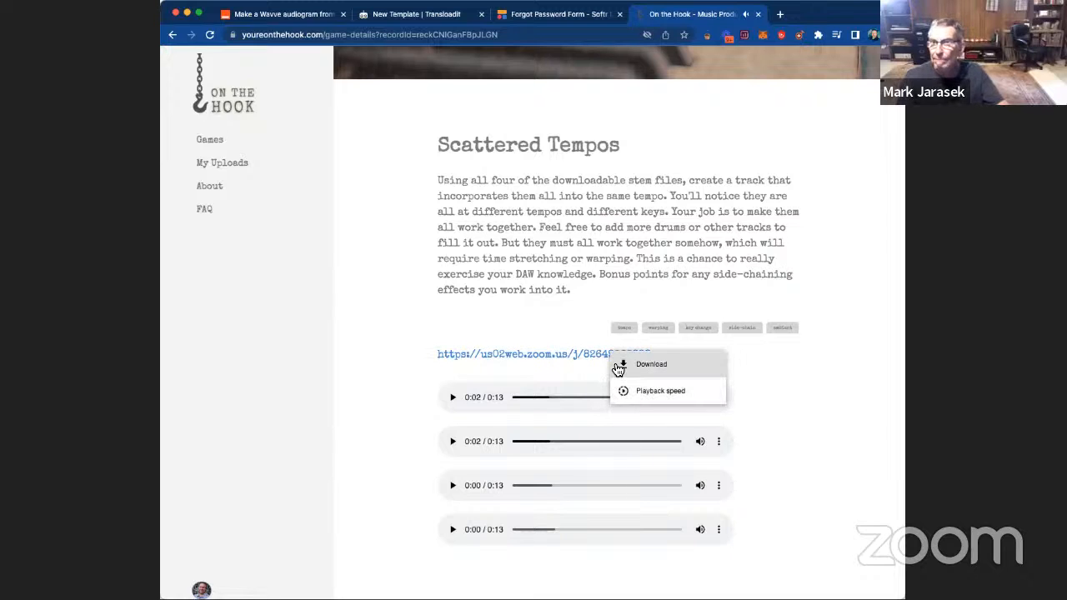
{"action": "left_click", "coordinate": [420, 416]}
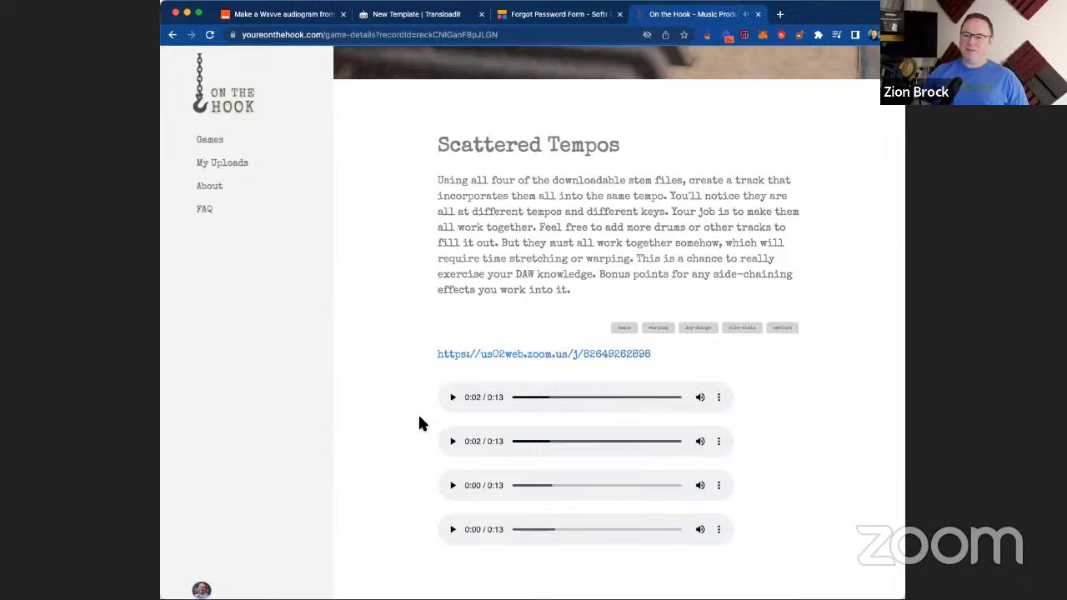
{"action": "left_click", "coordinate": [453, 489]}
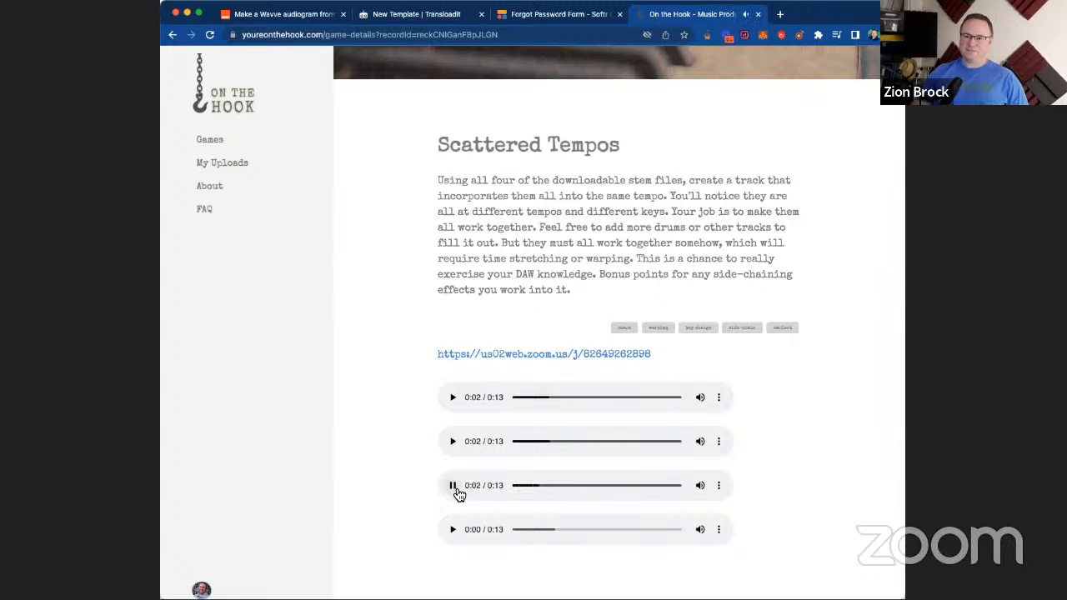
{"action": "left_click", "coordinate": [454, 531]}
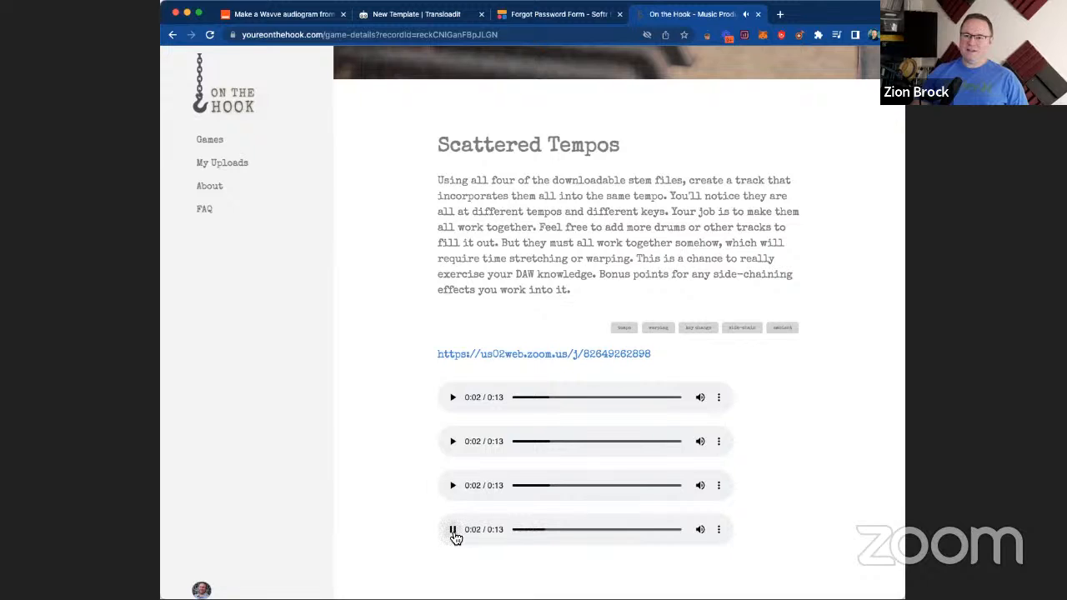
{"action": "left_click", "coordinate": [455, 532]}
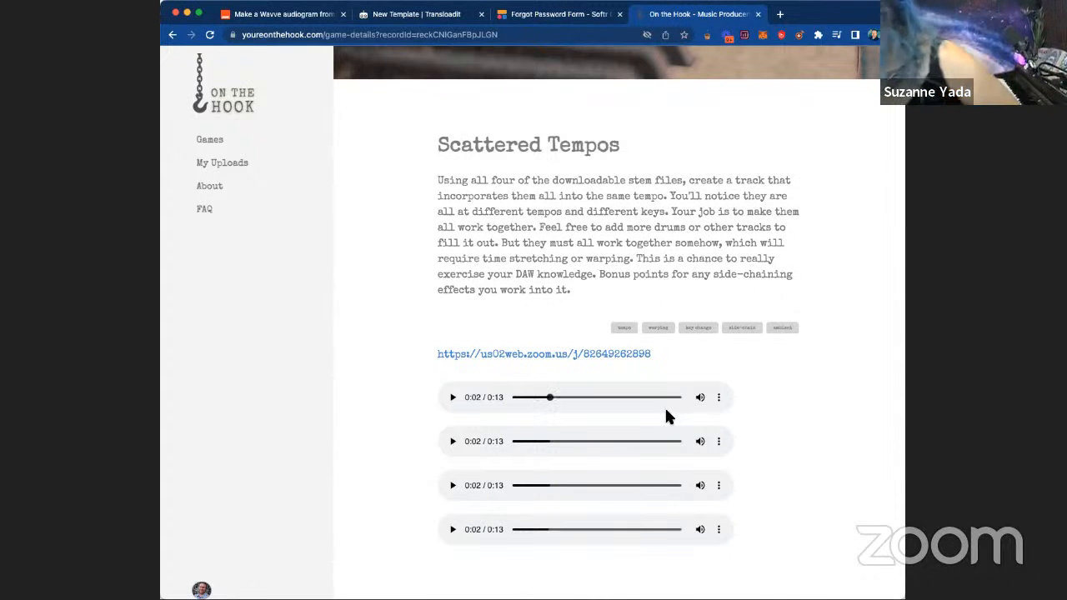
- Show the download and save-audio options for the first stem file without downloading it
{"action": "left_click", "coordinate": [719, 398]}
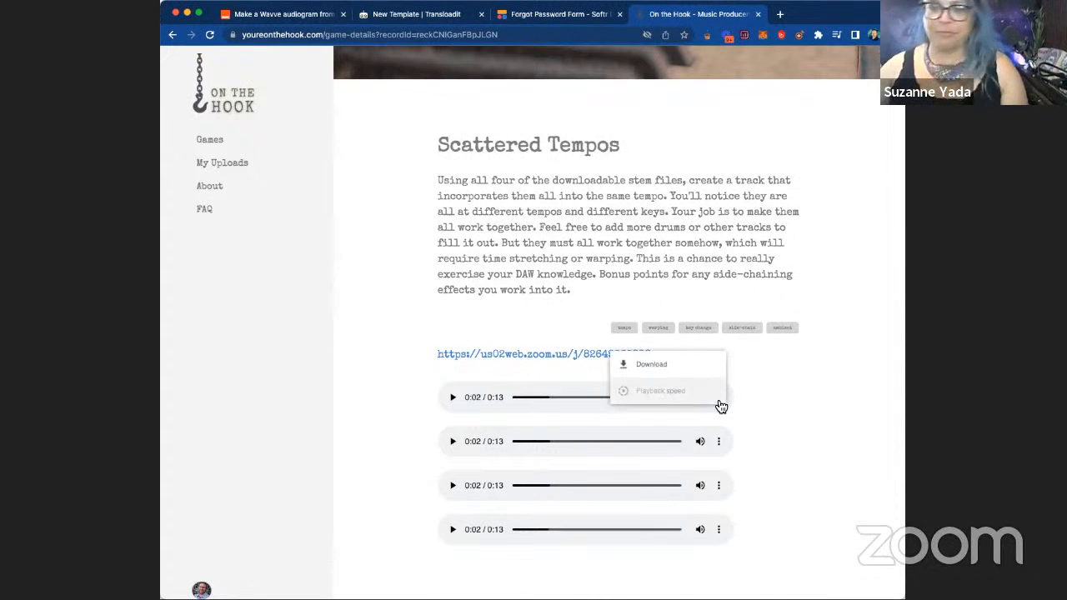
{"action": "left_click", "coordinate": [679, 377]}
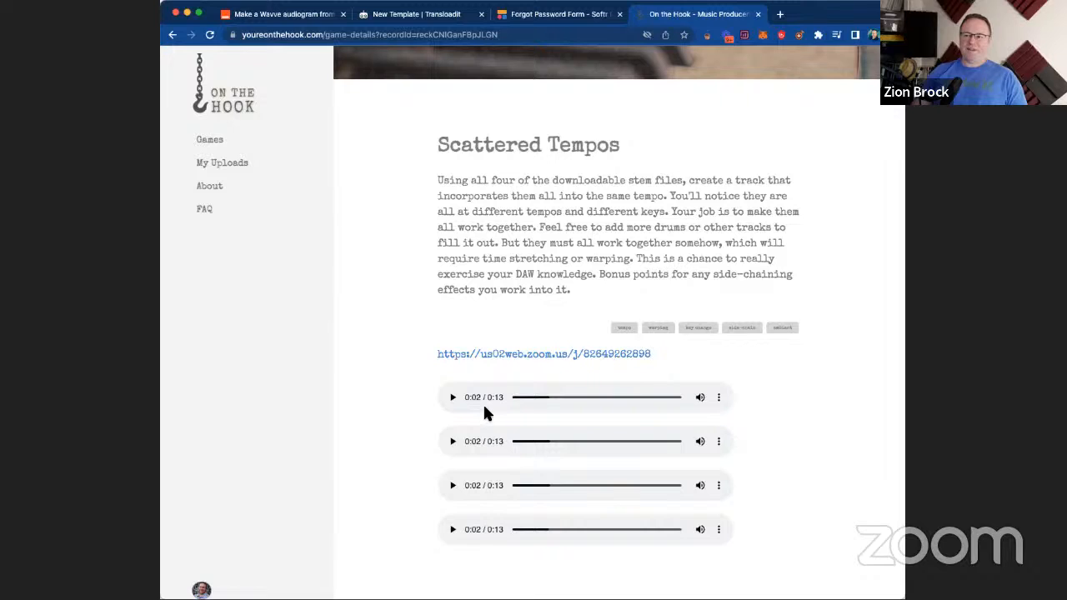
{"action": "left_click", "coordinate": [718, 398]}
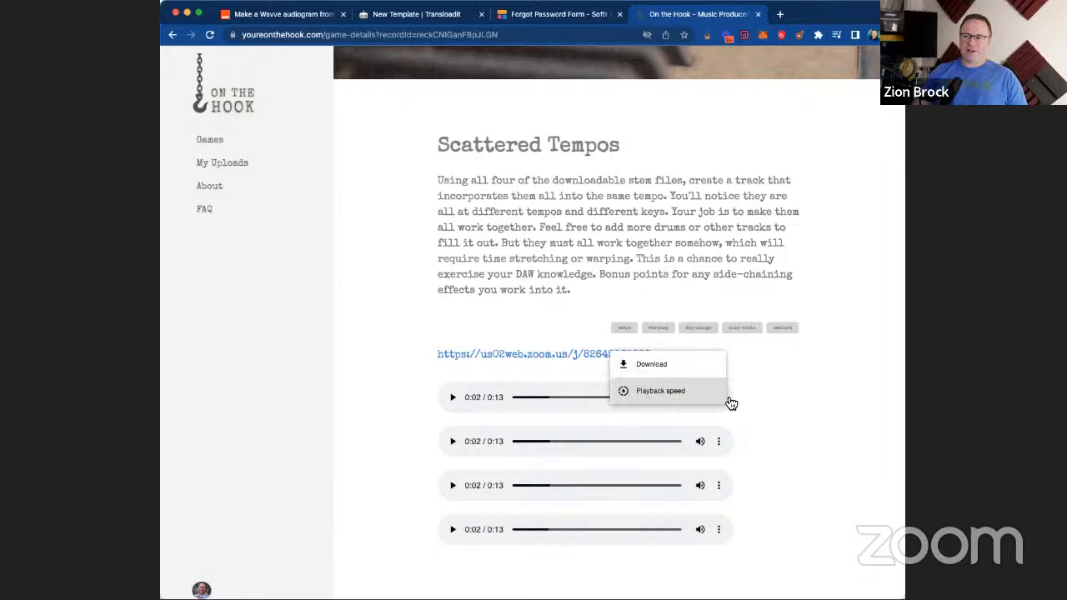
{"action": "left_click", "coordinate": [825, 309]}
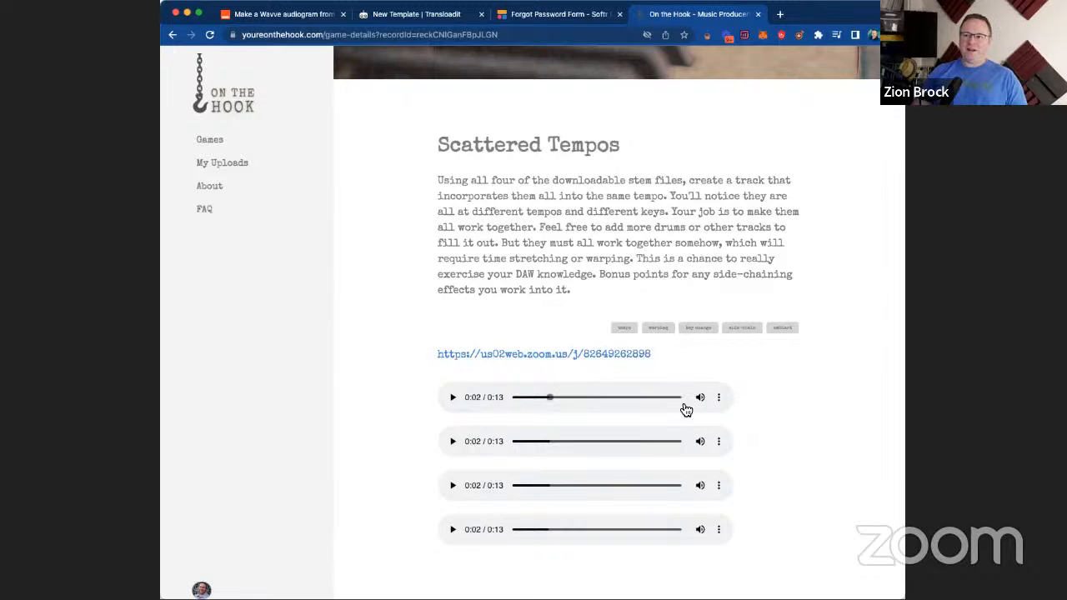
{"action": "right_click", "coordinate": [618, 406]}
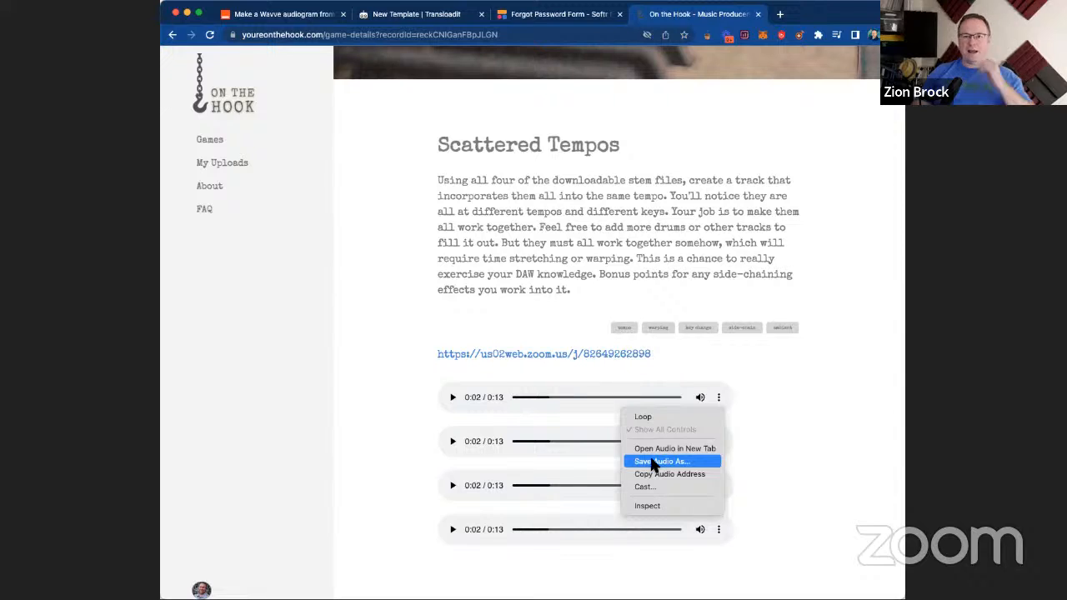
{"action": "left_click", "coordinate": [869, 429]}
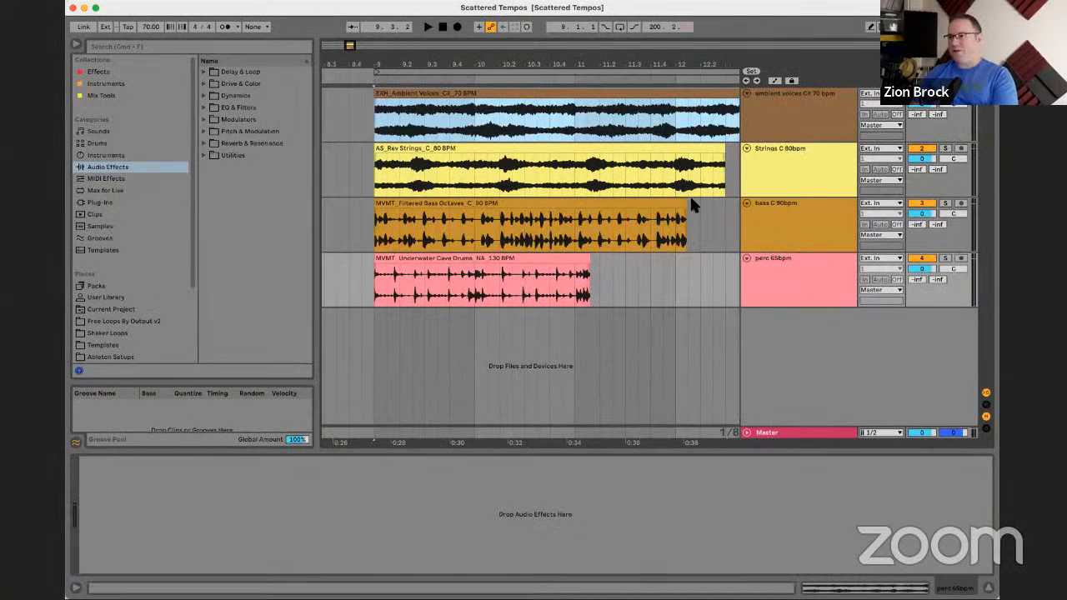
- In the Scattered Tempos set in Ableton Live, narrow the browser so the arrangement shows all four stem clips in full
{"action": "left_click", "coordinate": [573, 203]}
{"action": "left_click", "coordinate": [580, 262]}
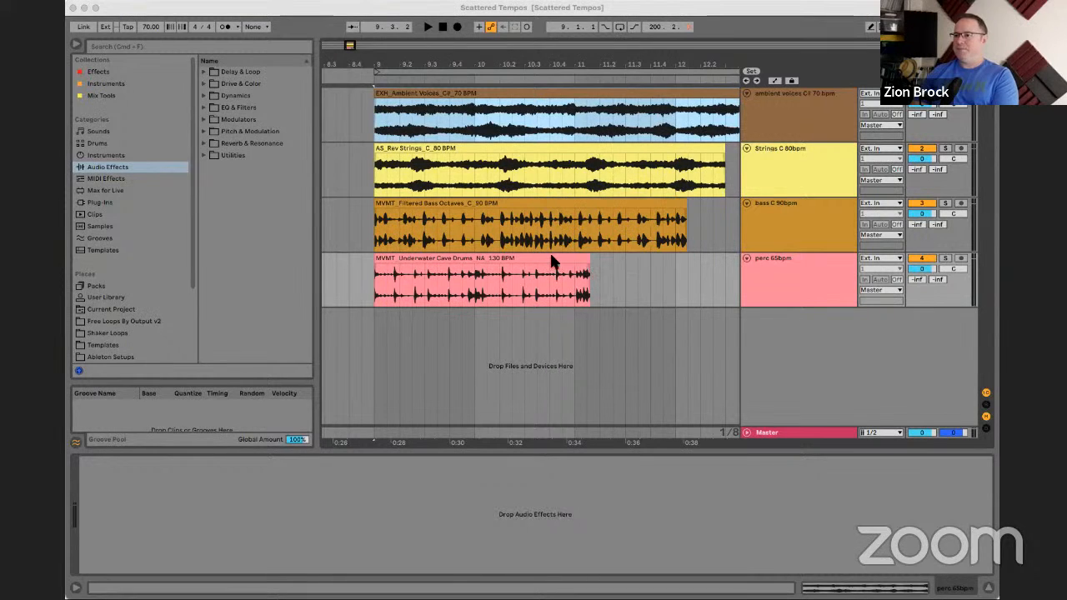
{"action": "left_click", "coordinate": [400, 142]}
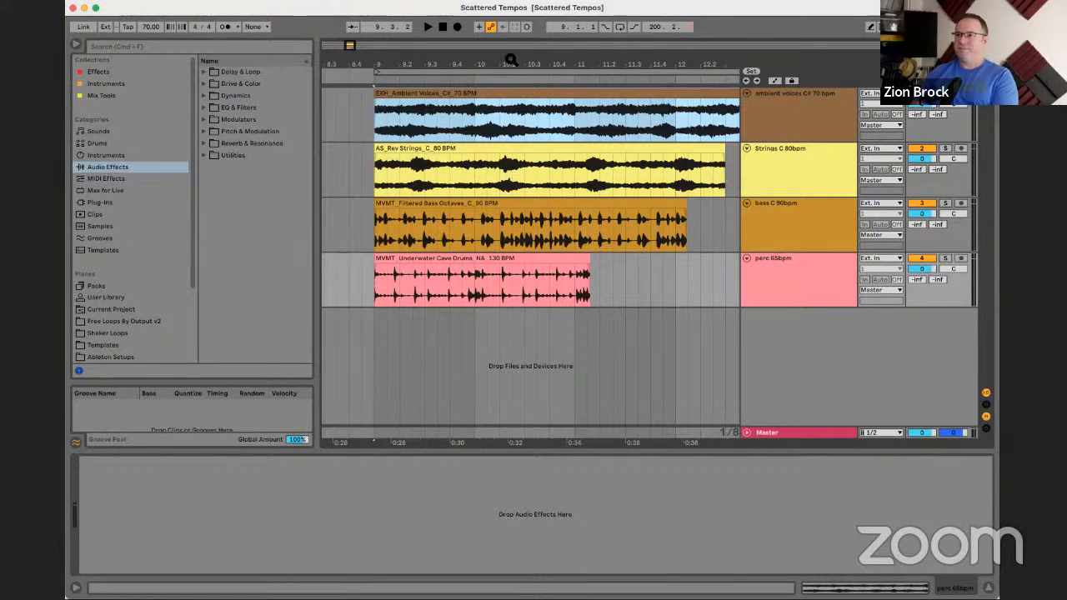
{"action": "left_click_drag", "start_coordinate": [510, 61], "coordinate": [450, 67]}
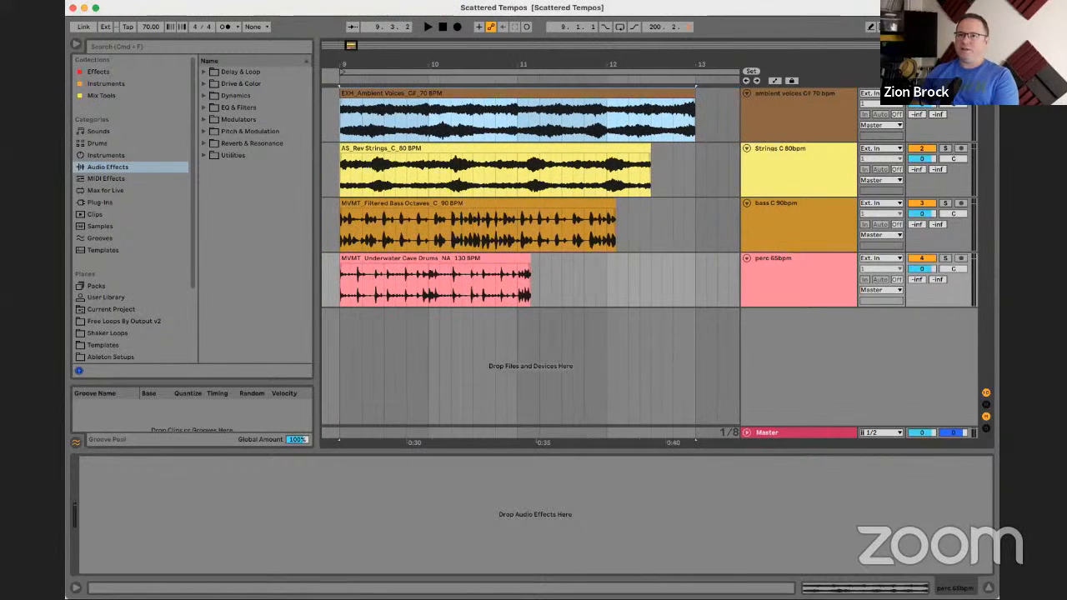
{"action": "left_click_drag", "start_coordinate": [318, 138], "coordinate": [192, 142]}
{"action": "left_click_drag", "start_coordinate": [235, 73], "coordinate": [263, 69]}
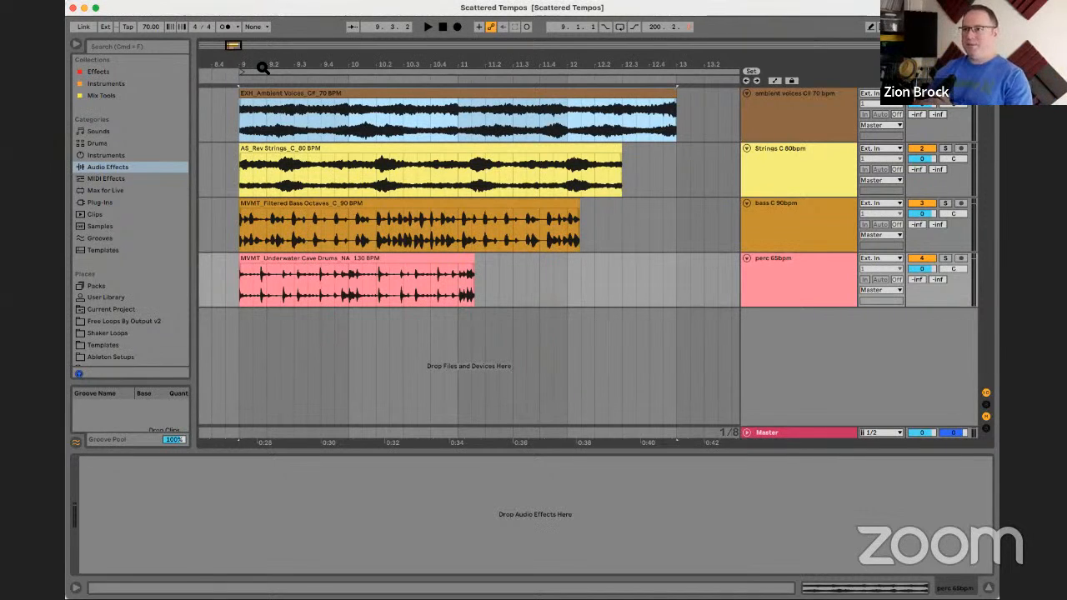
- Review the ambient voices, strings, bass and drum clips one by one in the arrangement
{"action": "left_click", "coordinate": [334, 92]}
{"action": "left_click", "coordinate": [323, 154]}
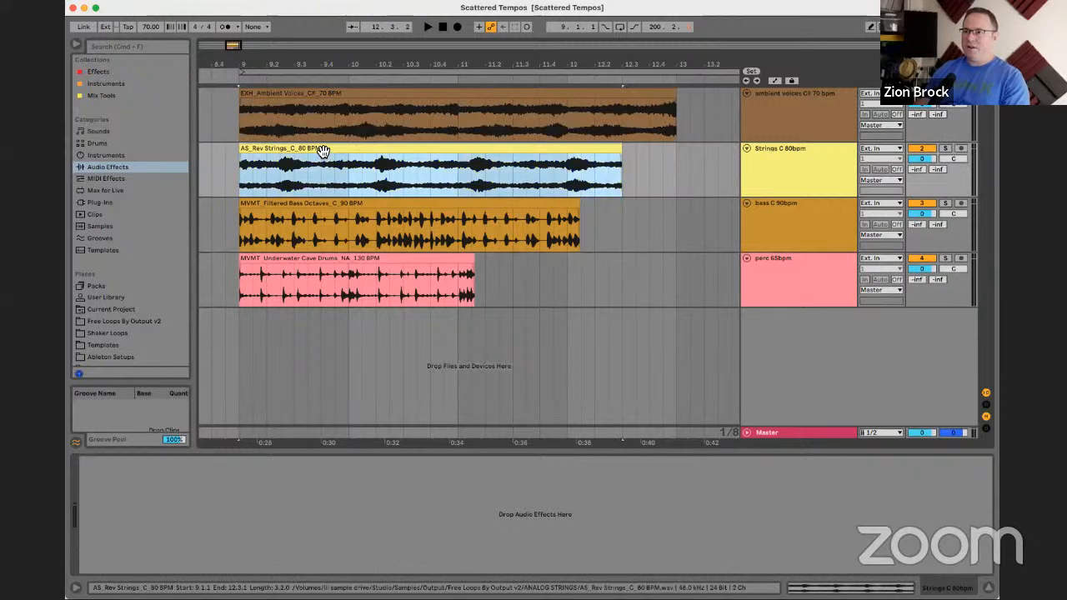
{"action": "left_click", "coordinate": [318, 209]}
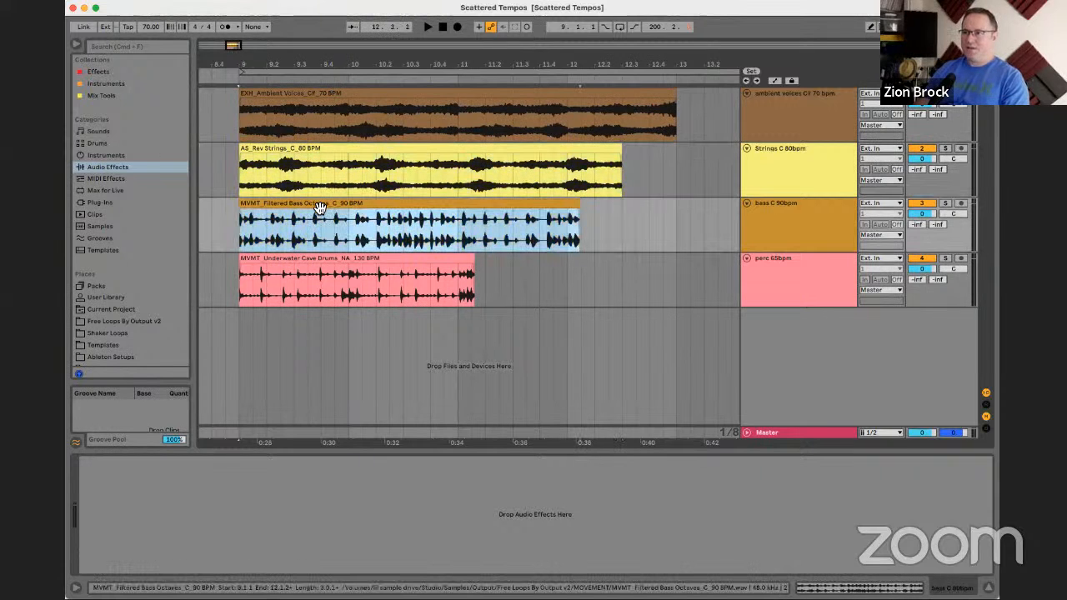
{"action": "left_click", "coordinate": [352, 284]}
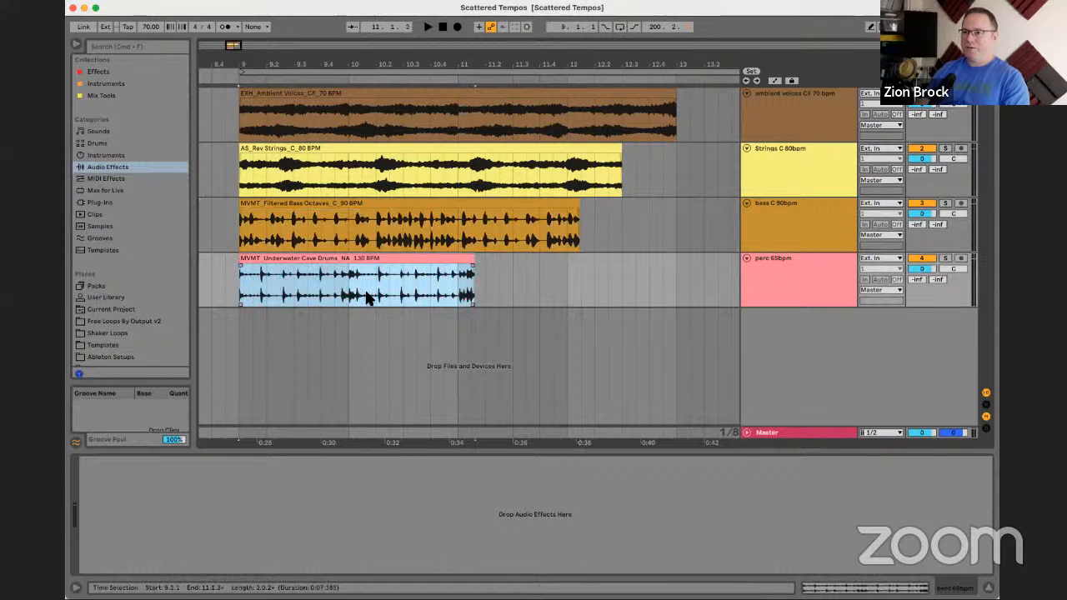
- Solo the perc 65bpm track for a brief listen, and move it above the other three tracks
{"action": "left_click", "coordinate": [948, 259]}
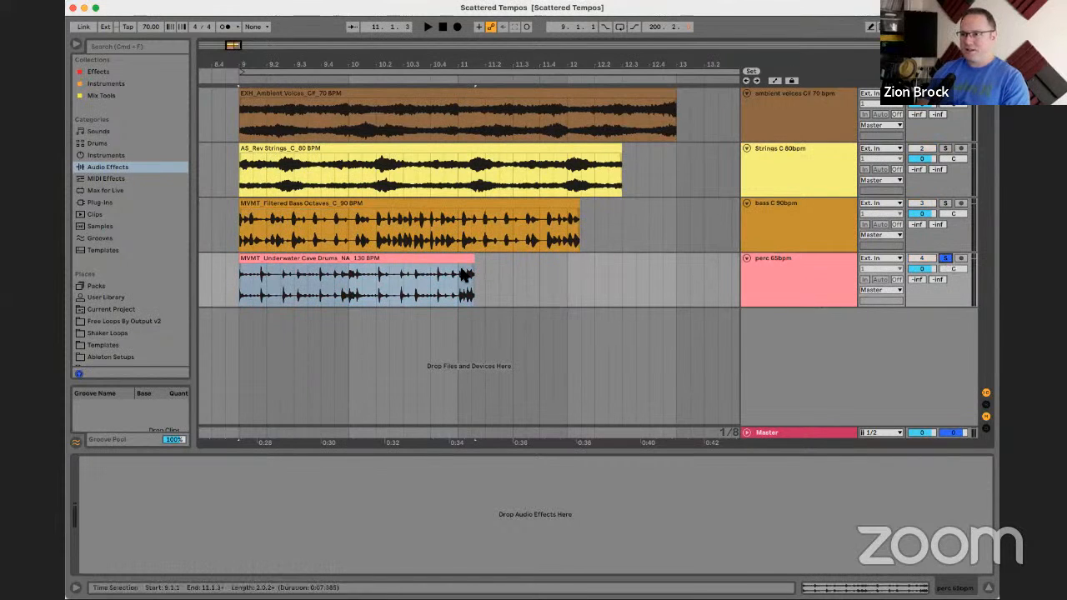
{"action": "key", "text": "space"}
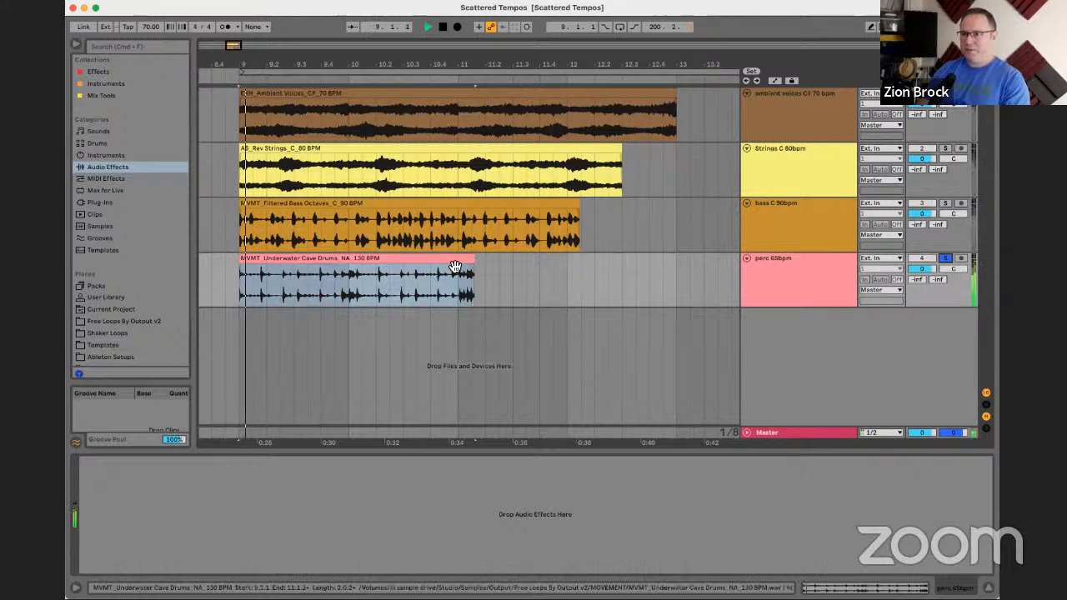
{"action": "left_click", "coordinate": [805, 263]}
{"action": "left_click_drag", "start_coordinate": [805, 262], "coordinate": [789, 93]}
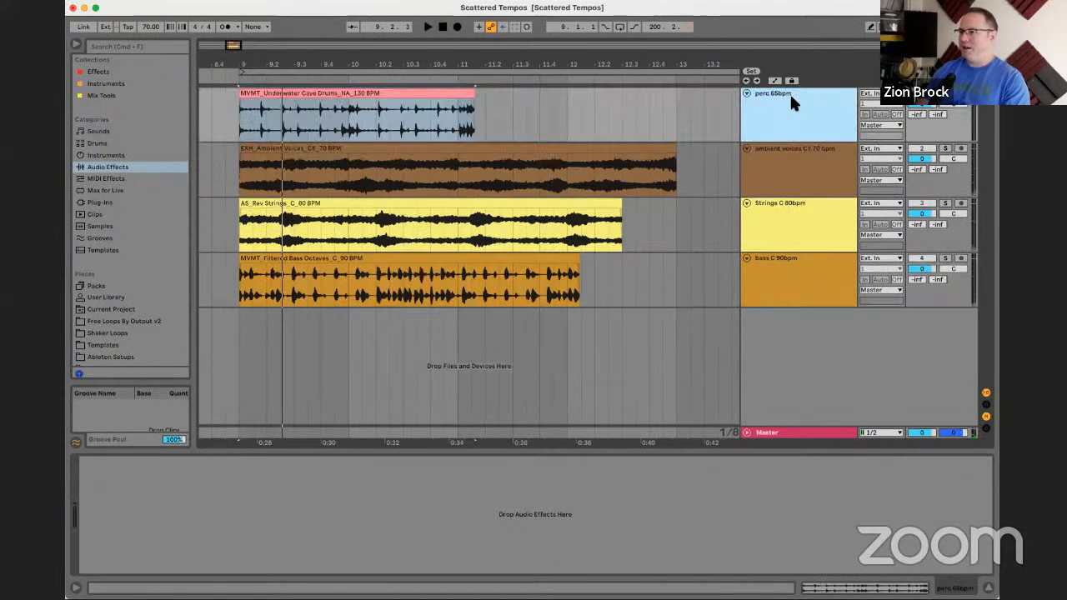
- Set the song tempo to 65 BPM and play the drum clip against the metronome
{"action": "left_click", "coordinate": [305, 107]}
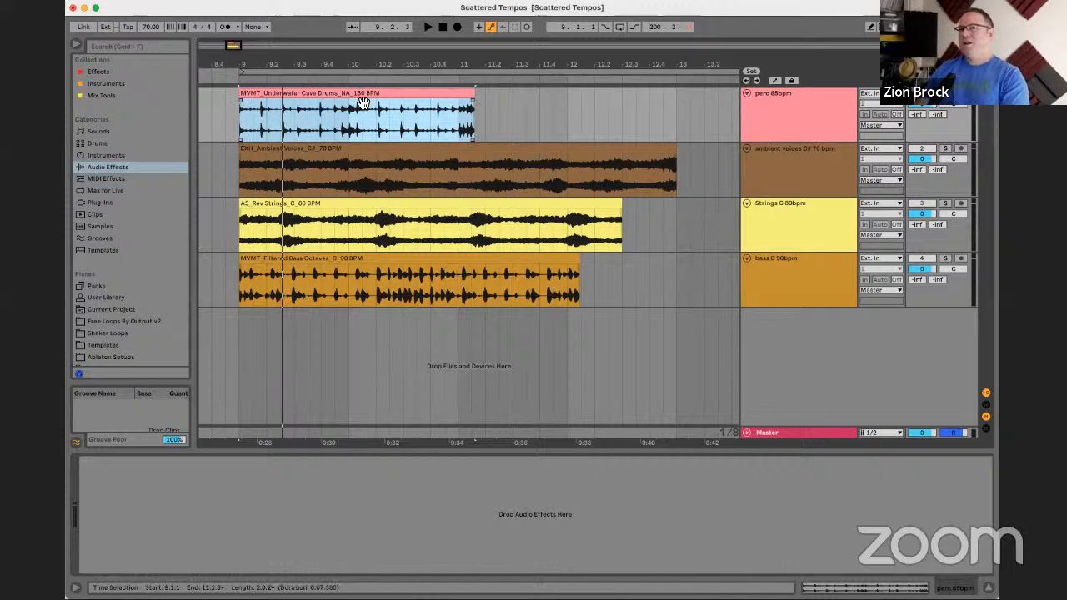
{"action": "left_click_drag", "start_coordinate": [149, 29], "coordinate": [148, 33]}
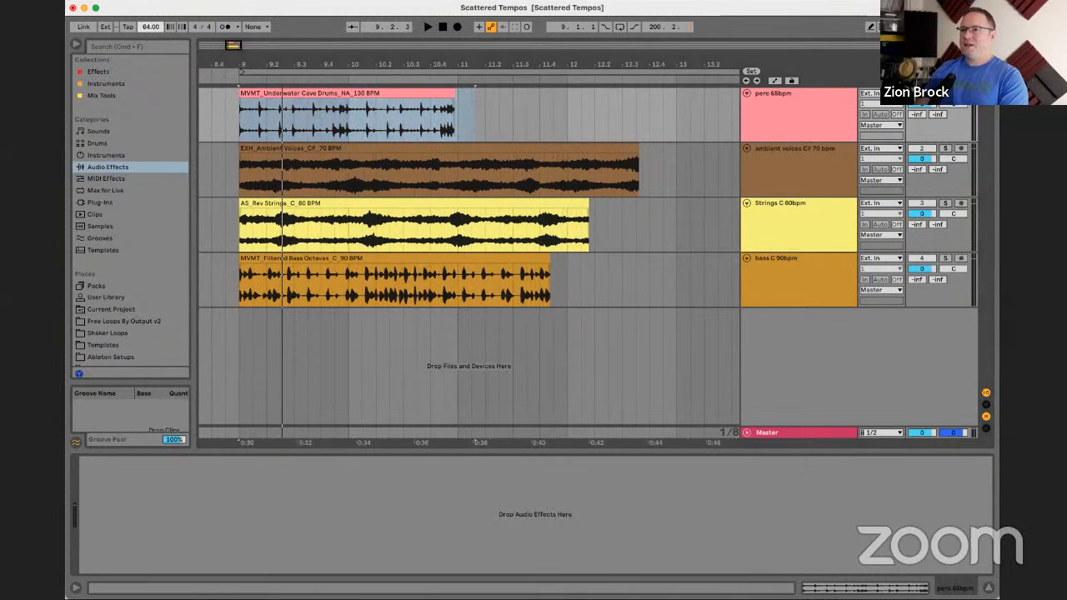
{"action": "key", "text": "space"}
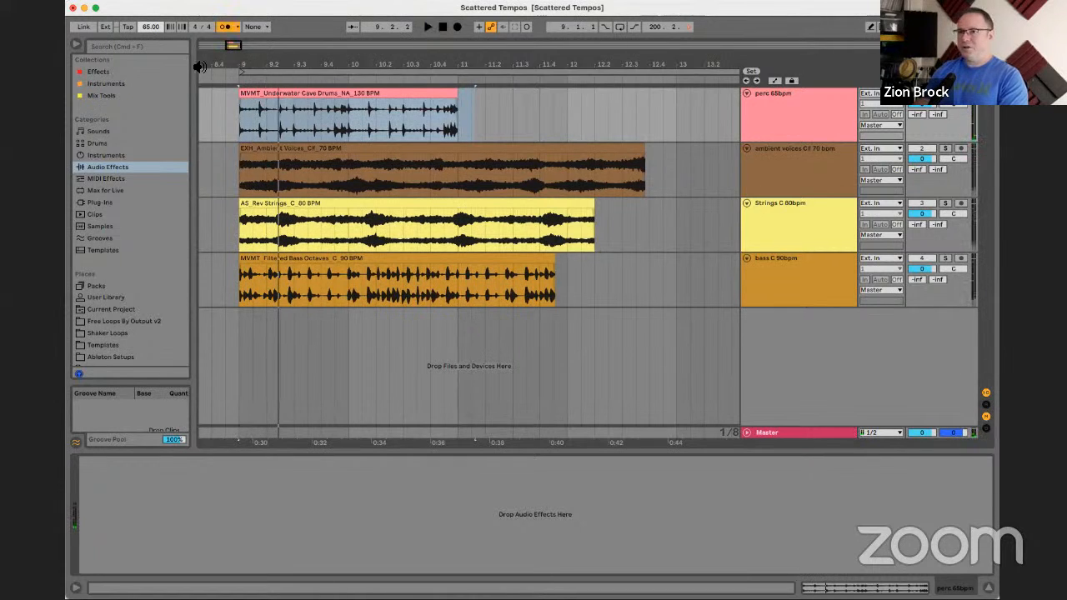
{"action": "key", "text": "space"}
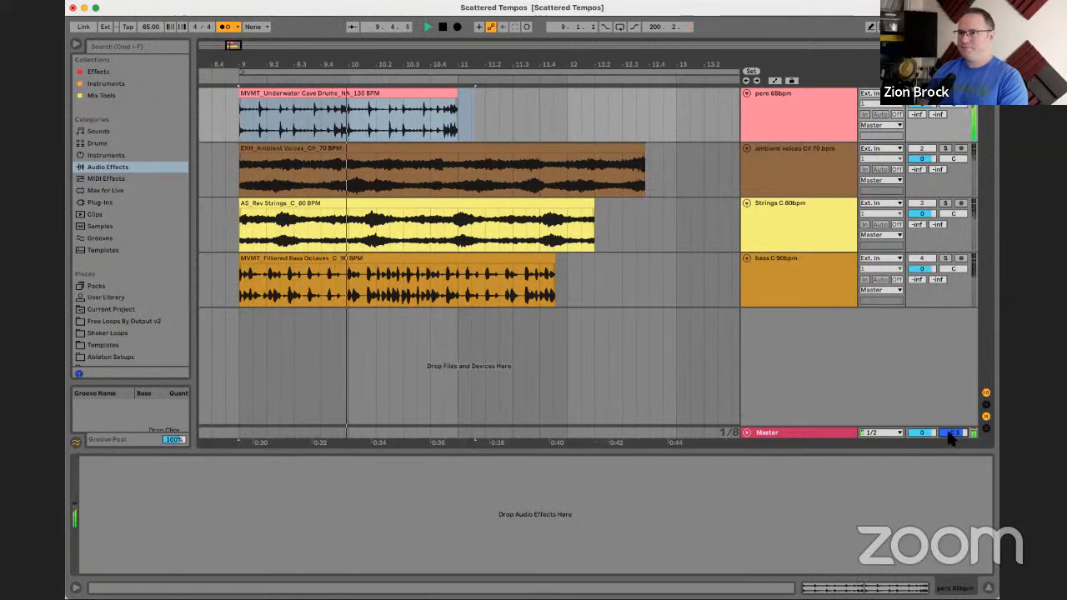
{"action": "key", "text": "space"}
- Open the Underwater Cave Drums clip's properties and turn on Warp for it
{"action": "left_click", "coordinate": [365, 151]}
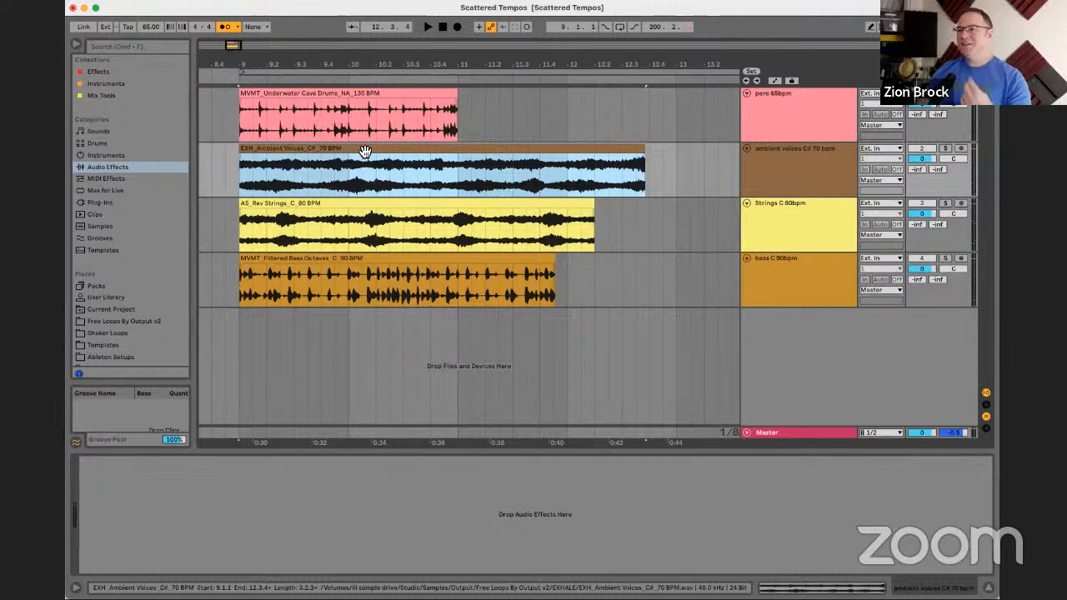
{"action": "left_click", "coordinate": [333, 97]}
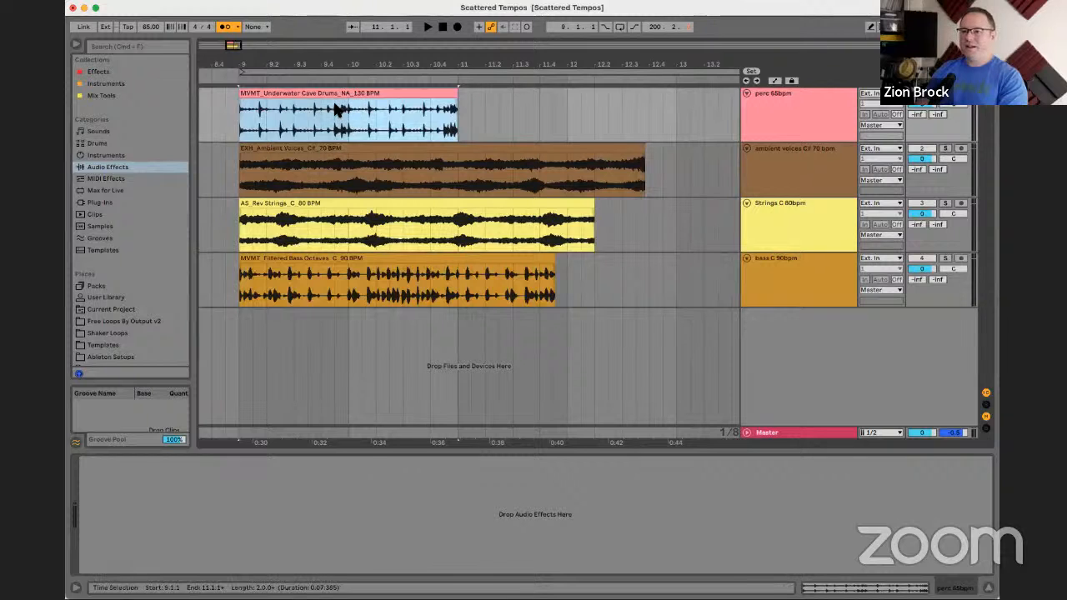
{"action": "double_click", "coordinate": [342, 96]}
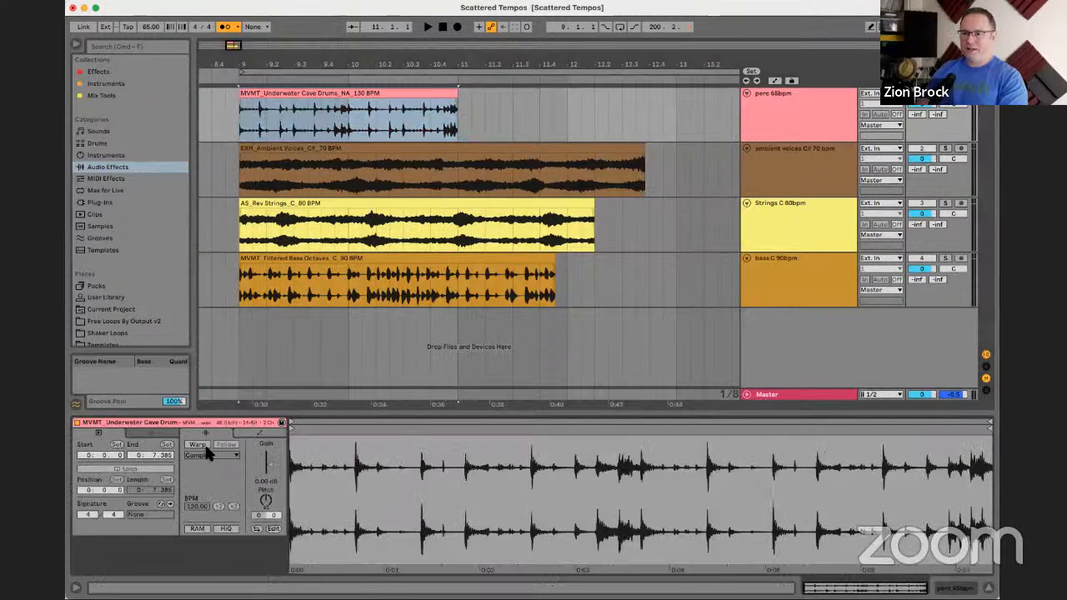
{"action": "left_click", "coordinate": [198, 444]}
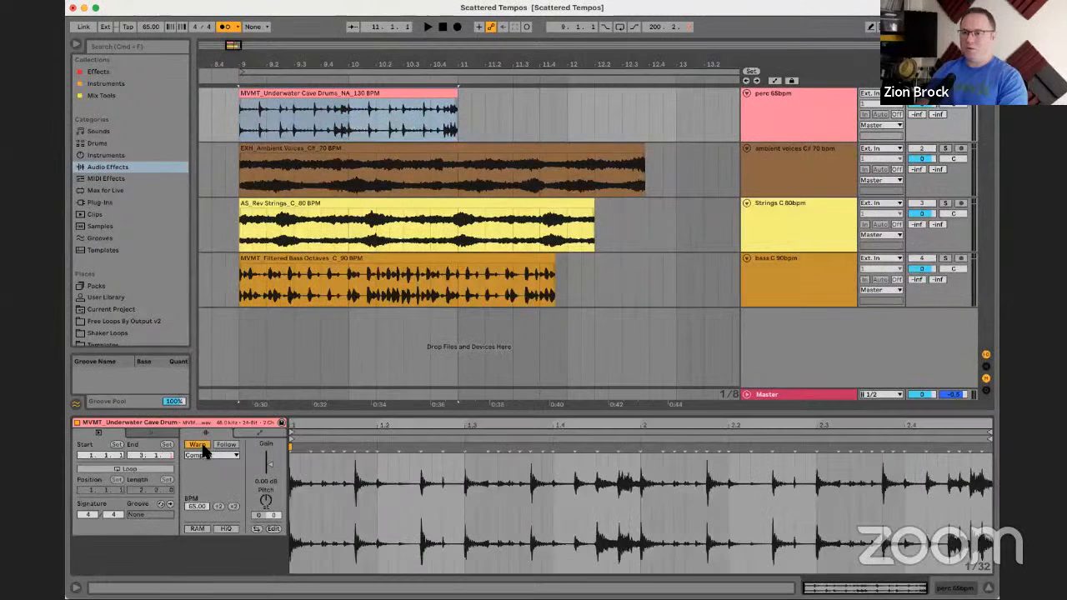
- Test the warped drum clip by changing the song tempo to 70 BPM and on to 85 BPM
{"action": "left_click", "coordinate": [143, 27]}
{"action": "type", "text": "70"}
{"action": "key", "text": "Return"}
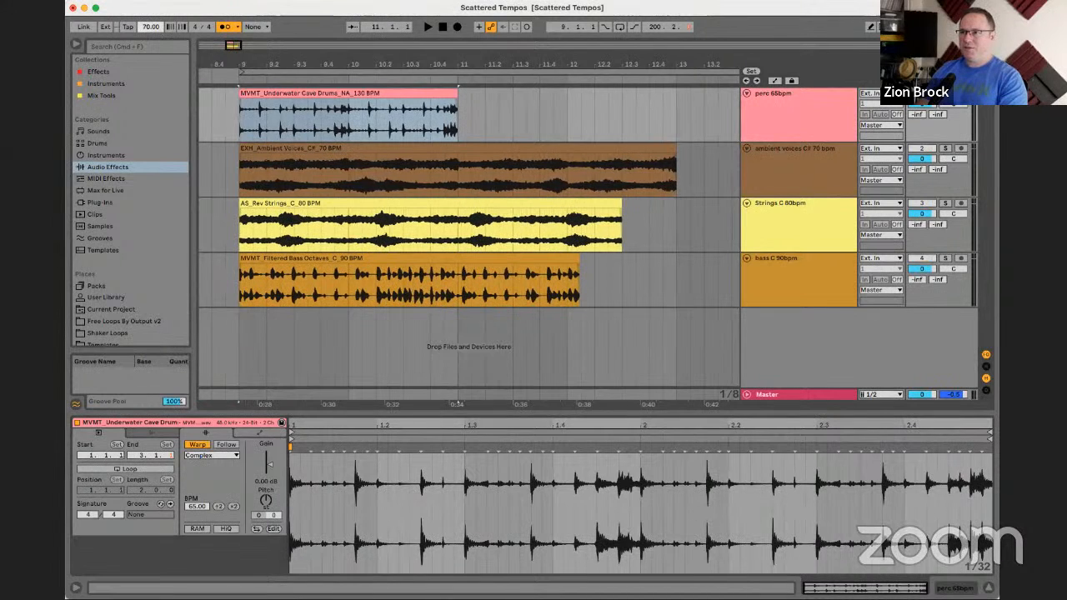
{"action": "mouse_move", "coordinate": [150, 27]}
{"action": "left_mouse_down"}
{"action": "mouse_move", "coordinate": [151, 15]}
{"action": "mouse_move", "coordinate": [149, 32]}
{"action": "left_mouse_up"}
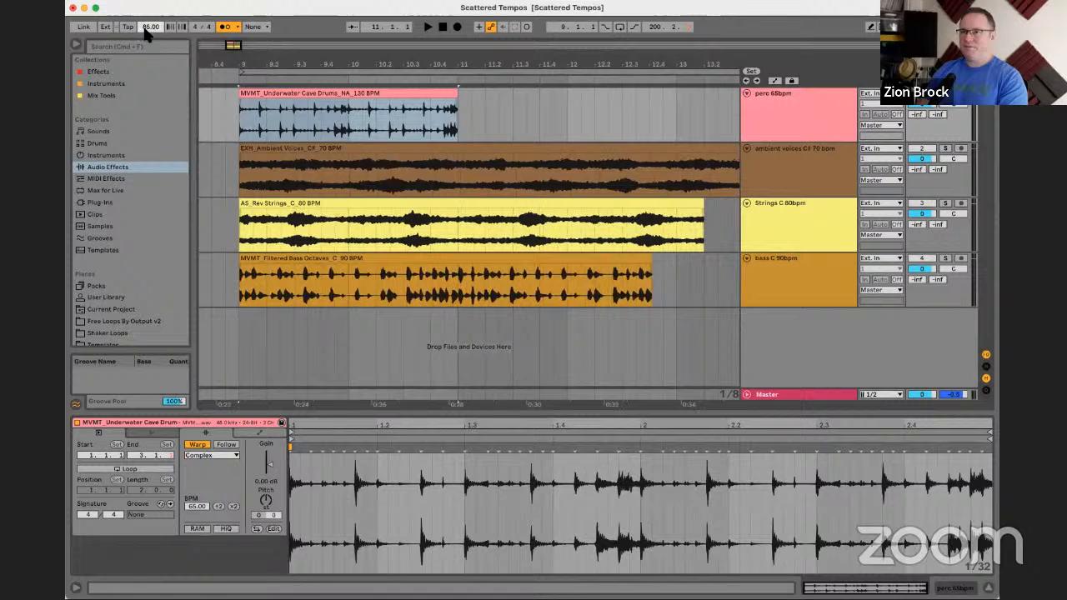
- Play the warped drum clip and raise the song tempo from 65 to 82 BPM to test it
{"action": "key", "text": "space"}
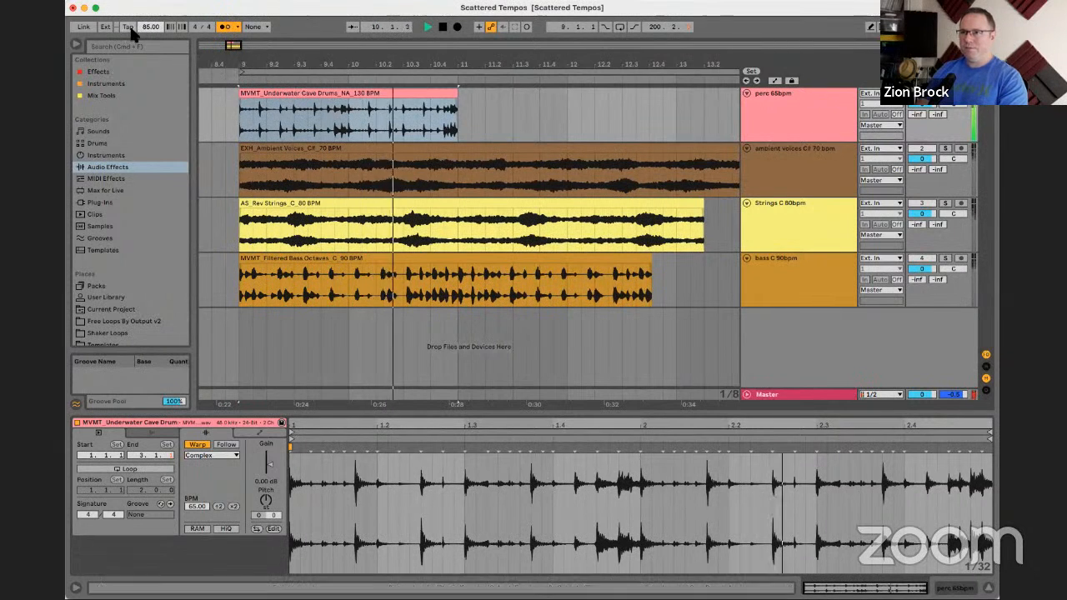
{"action": "left_click_drag", "start_coordinate": [149, 27], "coordinate": [149, 37]}
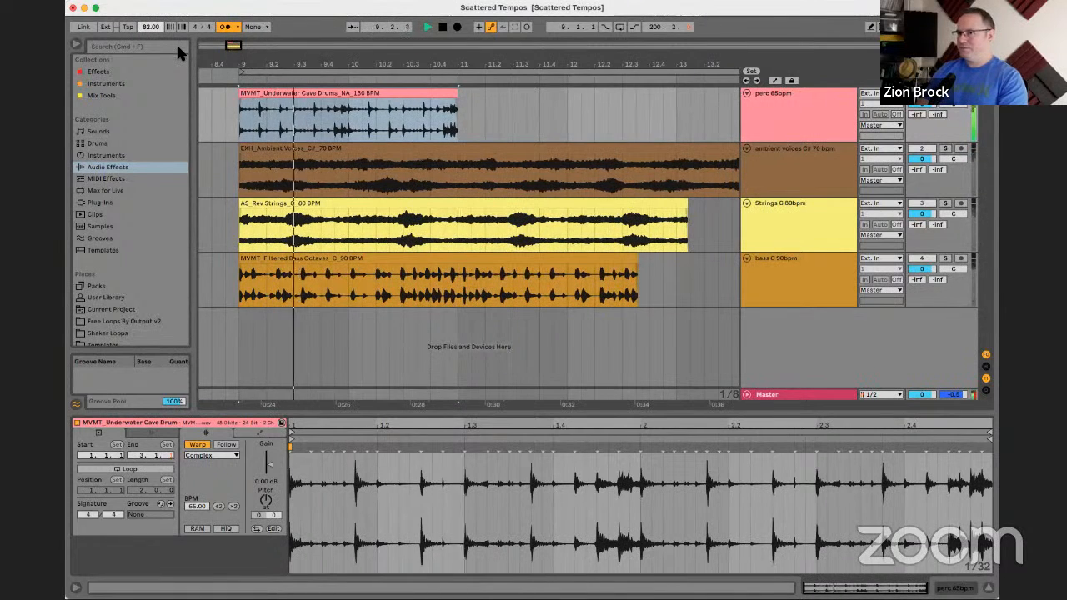
{"action": "left_click", "coordinate": [317, 95]}
{"action": "left_click_drag", "start_coordinate": [351, 64], "coordinate": [369, 107]}
- Reorder the tracks so bass C 90bpm sits directly below the perc track and ambient voices C# 70 bpm comes last
{"action": "left_click", "coordinate": [366, 151]}
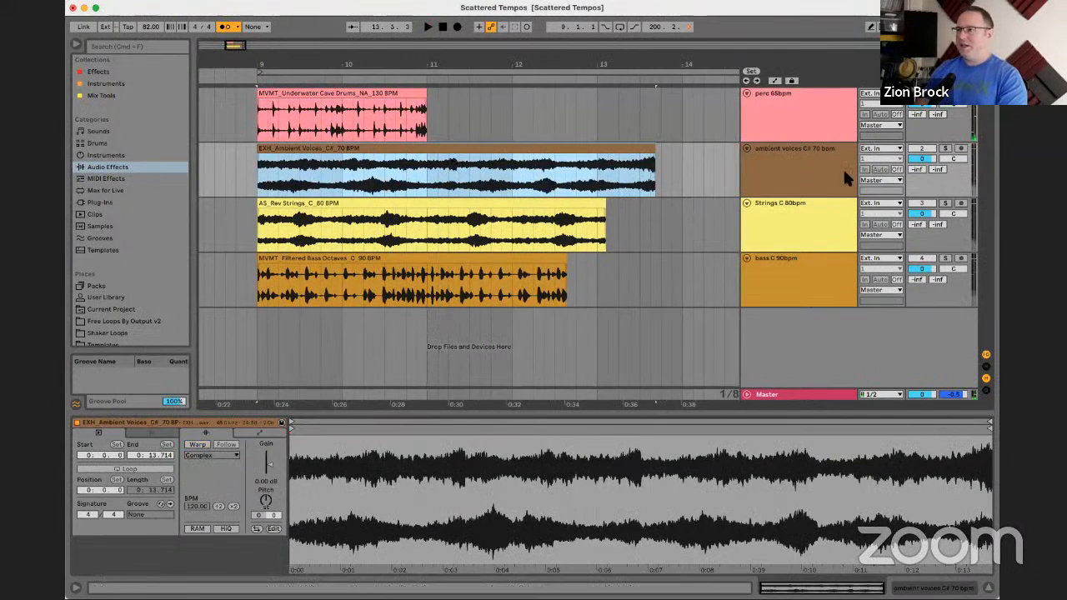
{"action": "left_click", "coordinate": [823, 116]}
{"action": "left_click", "coordinate": [817, 164]}
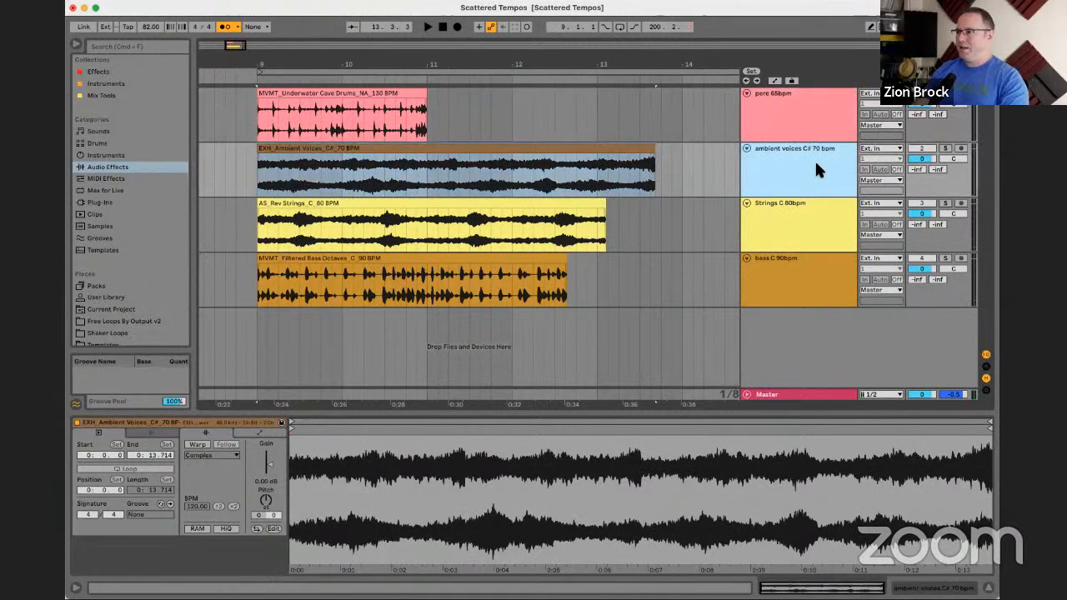
{"action": "left_click_drag", "start_coordinate": [814, 159], "coordinate": [817, 333]}
{"action": "left_click_drag", "start_coordinate": [788, 215], "coordinate": [793, 161]}
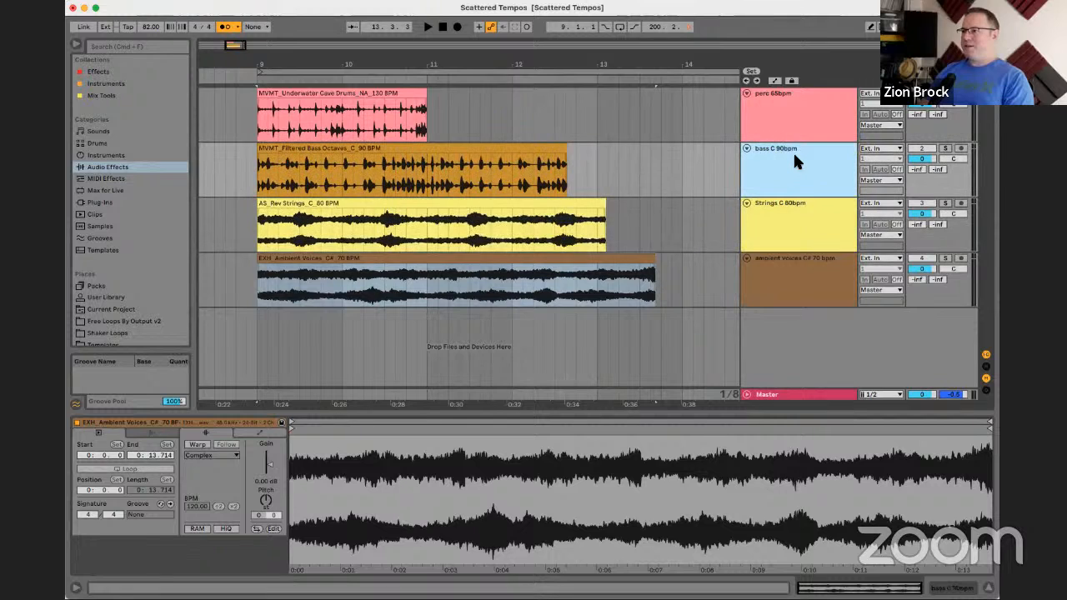
- Solo the bass C 90bpm track and play its unwarped clip against the metronome
{"action": "left_click", "coordinate": [469, 150]}
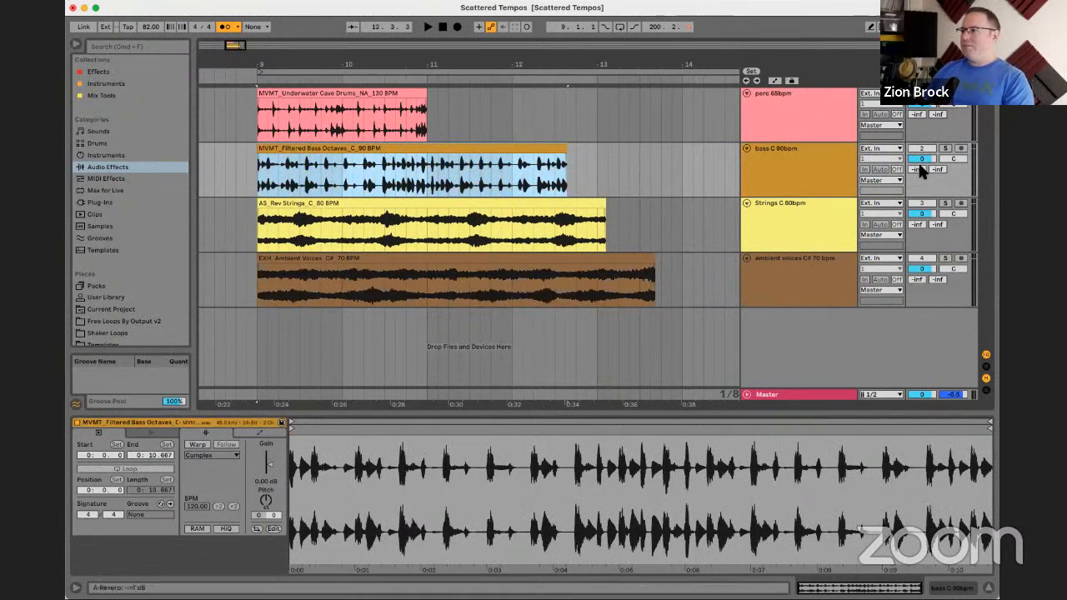
{"action": "left_click", "coordinate": [947, 148]}
{"action": "key", "text": "space"}
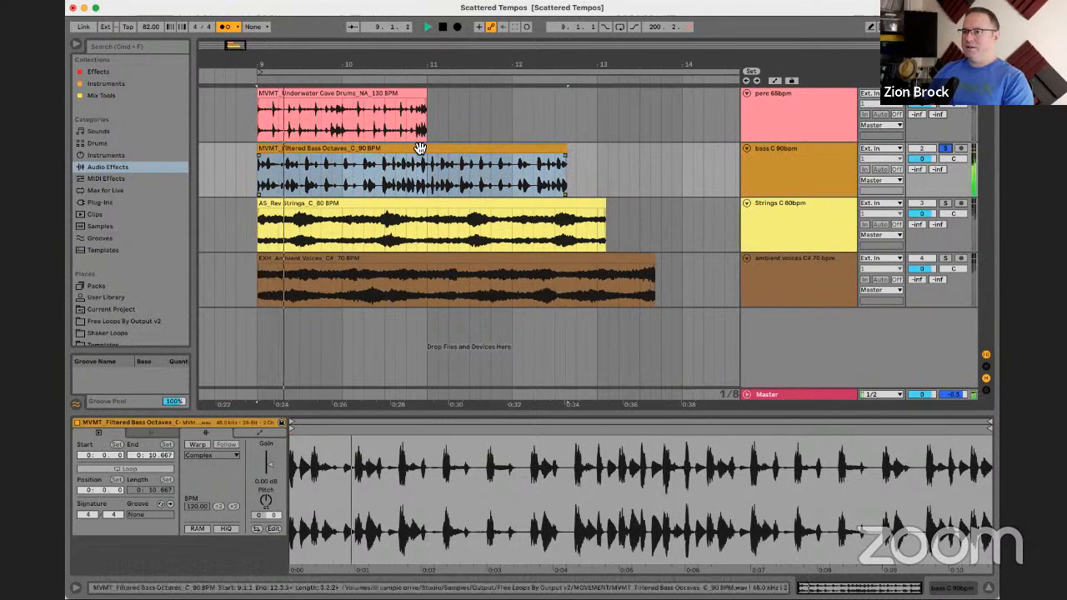
{"action": "key", "text": "space"}
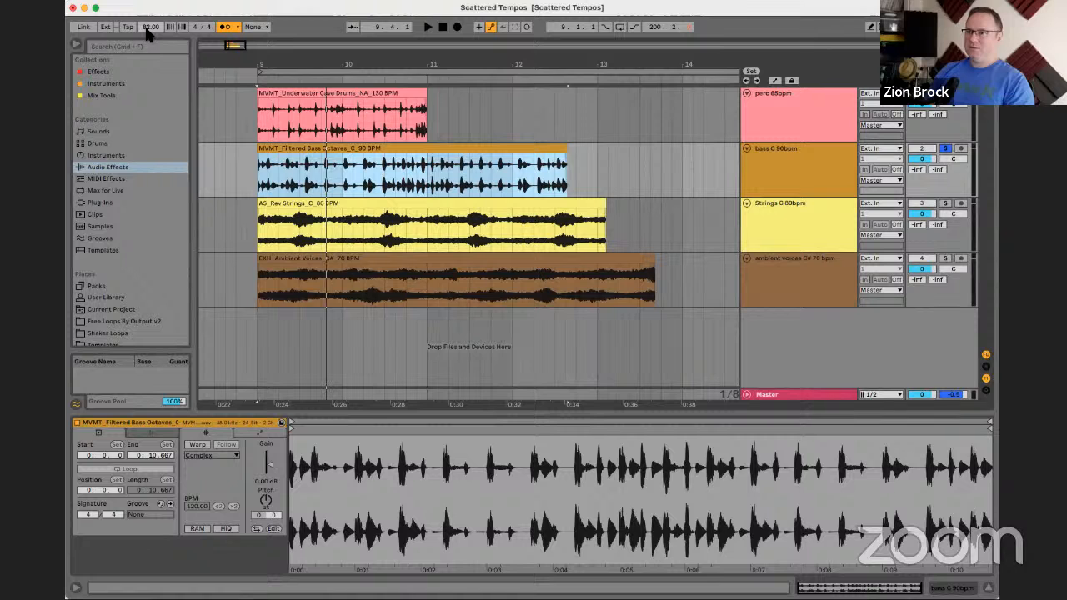
{"action": "key", "text": "space"}
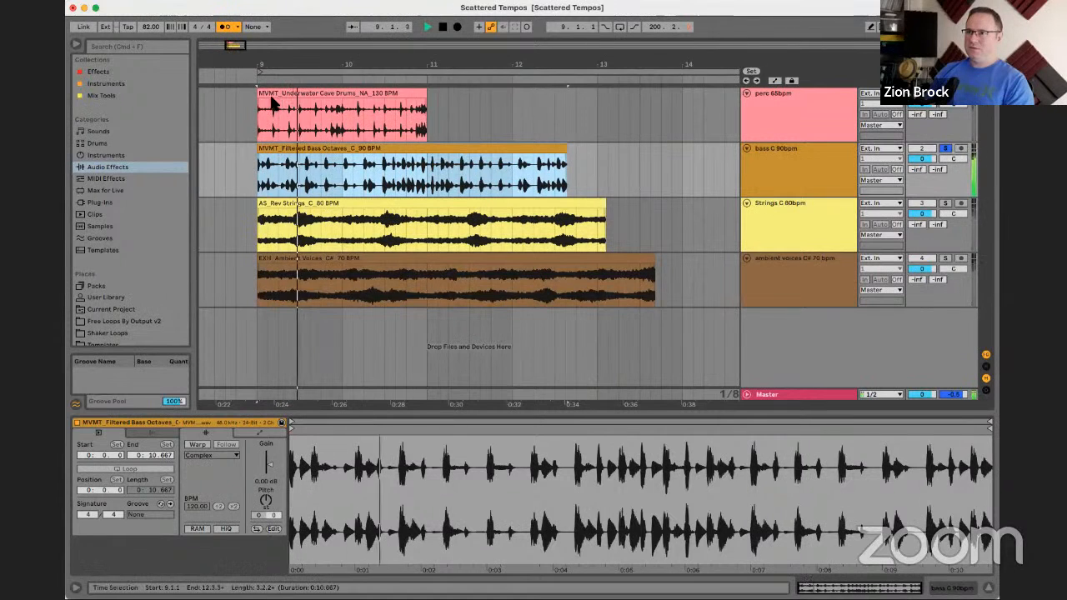
{"action": "key", "text": "space"}
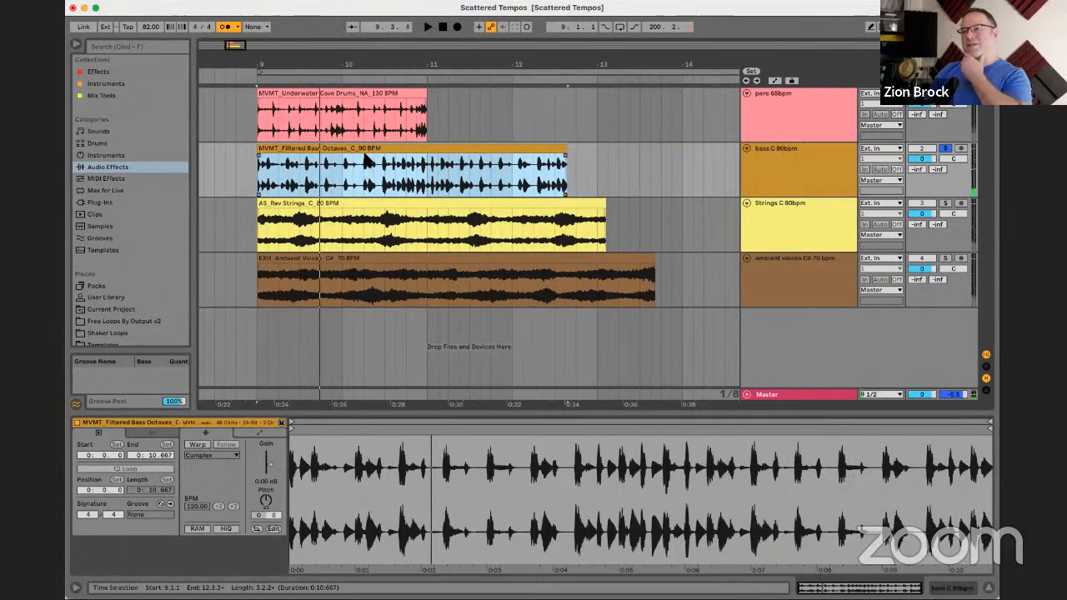
- Play the drum clip from its start and set the song tempo to 76 BPM
{"action": "left_click", "coordinate": [361, 99]}
{"action": "key", "text": "space"}
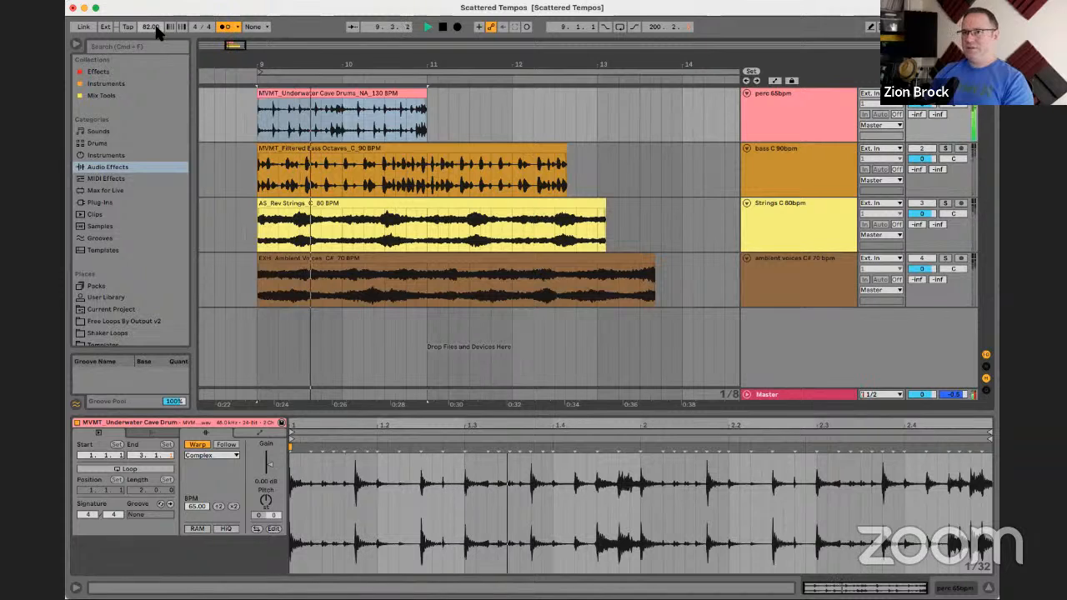
{"action": "key", "text": "space"}
{"action": "left_click_drag", "start_coordinate": [151, 27], "coordinate": [151, 45]}
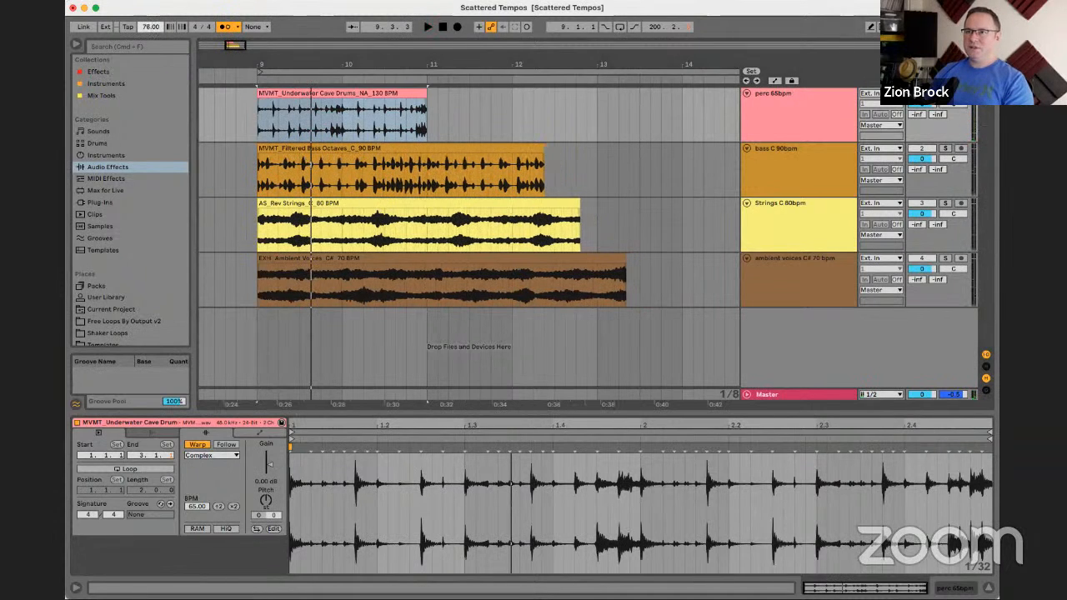
{"action": "key", "text": "space"}
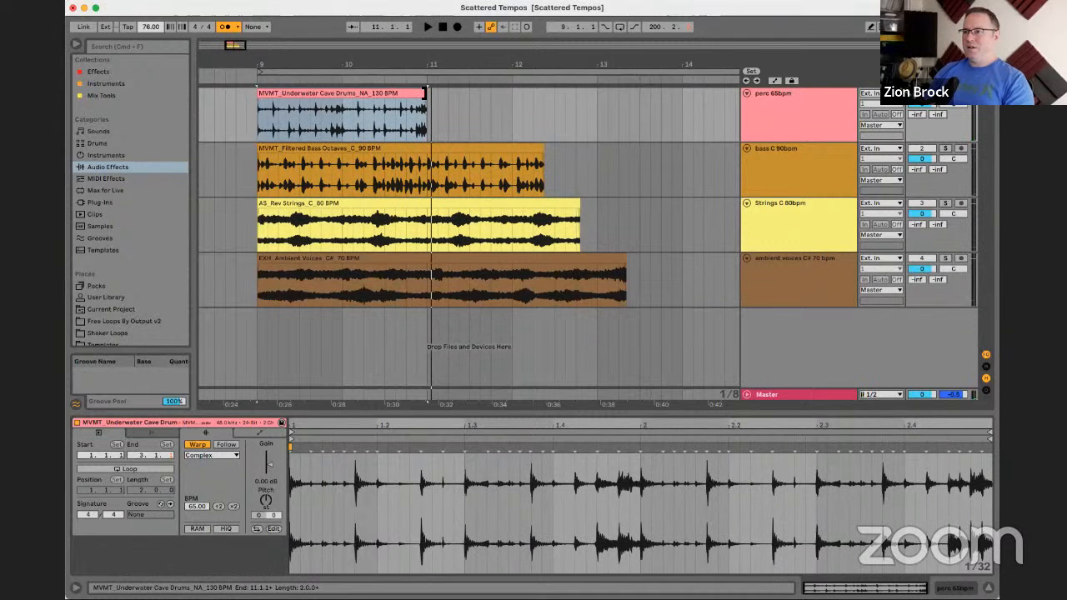
- Turn on looping for the drum clip, extend it to bar 13, and loop the arrangement playback over those four bars
{"action": "left_click", "coordinate": [124, 469]}
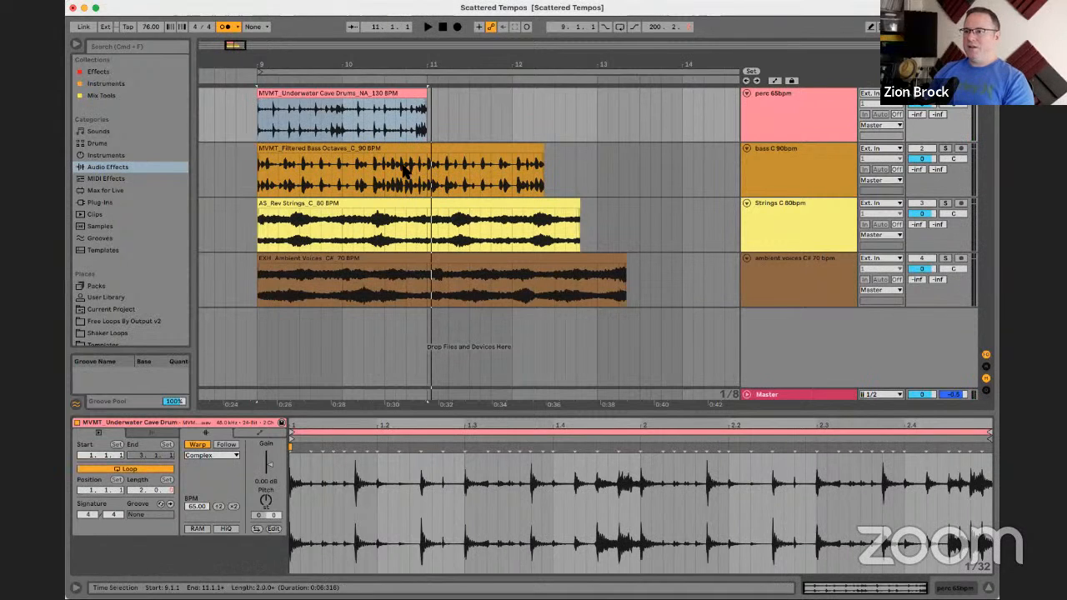
{"action": "left_click_drag", "start_coordinate": [424, 94], "coordinate": [592, 90]}
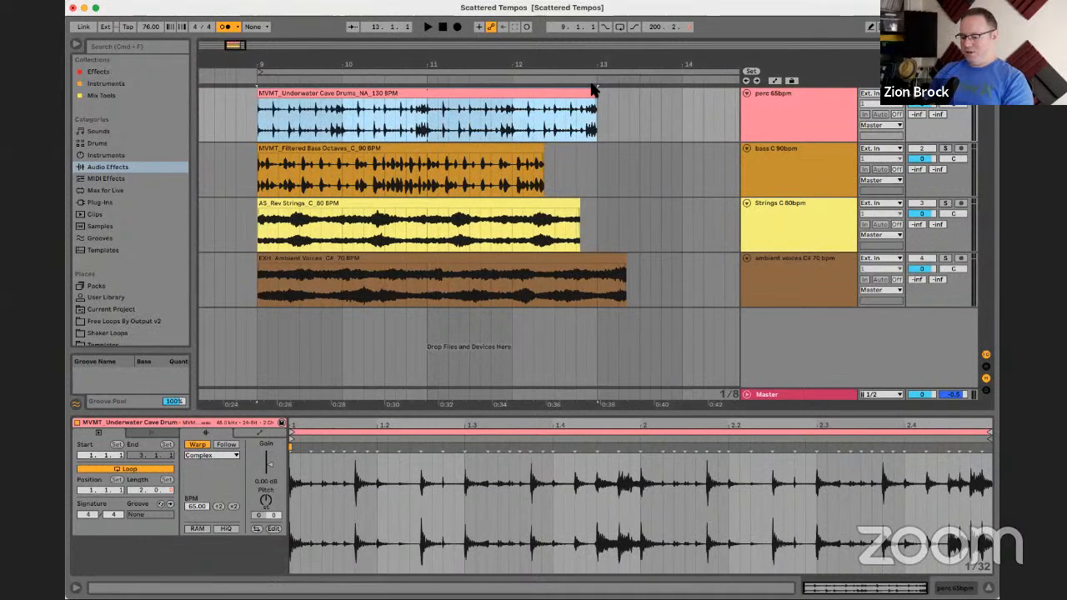
{"action": "key", "text": "space"}
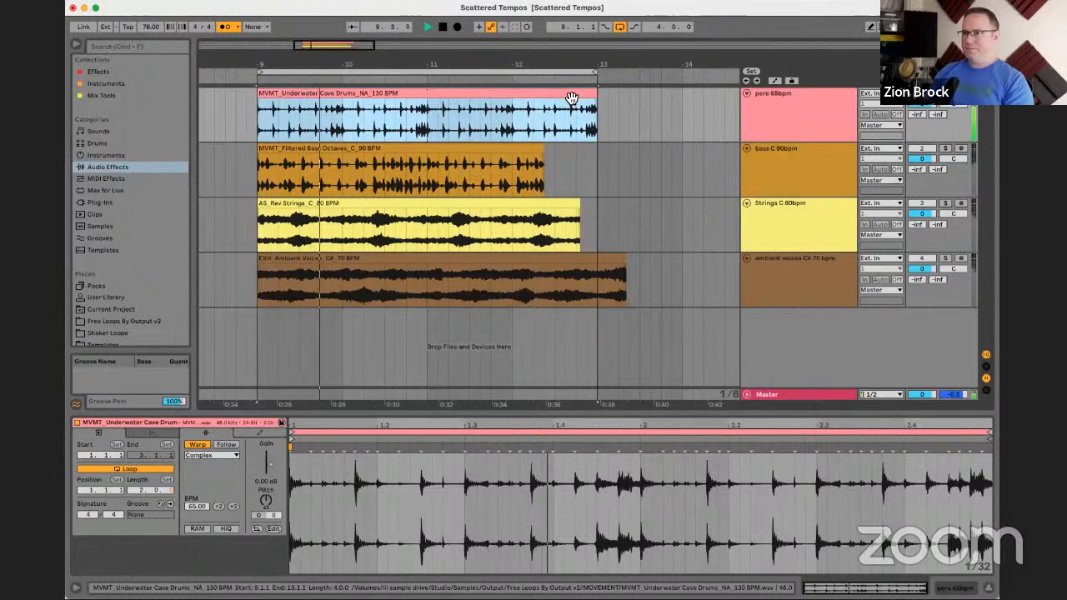
- Play the Filtered Bass Octaves clip along with the drums, and turn on Warp for the bass clip
{"action": "left_click", "coordinate": [517, 152]}
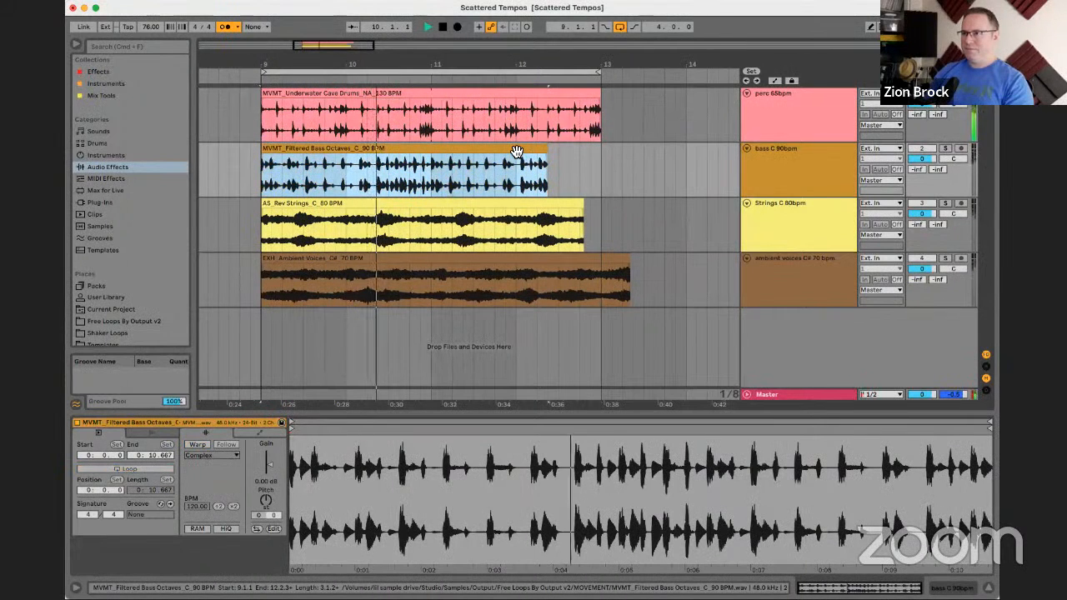
{"action": "key", "text": "space"}
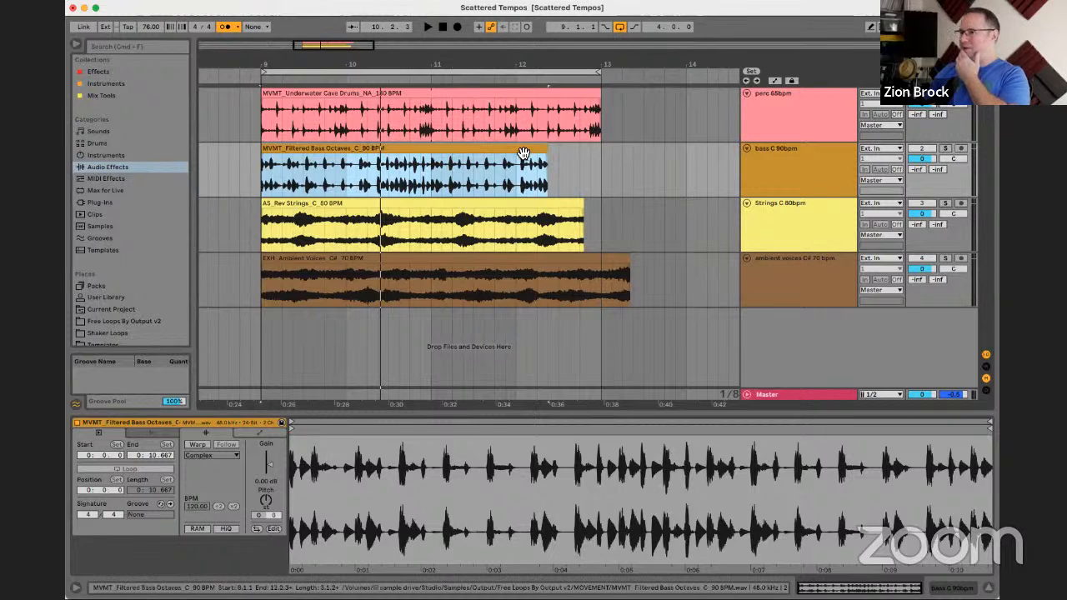
{"action": "left_click", "coordinate": [196, 444]}
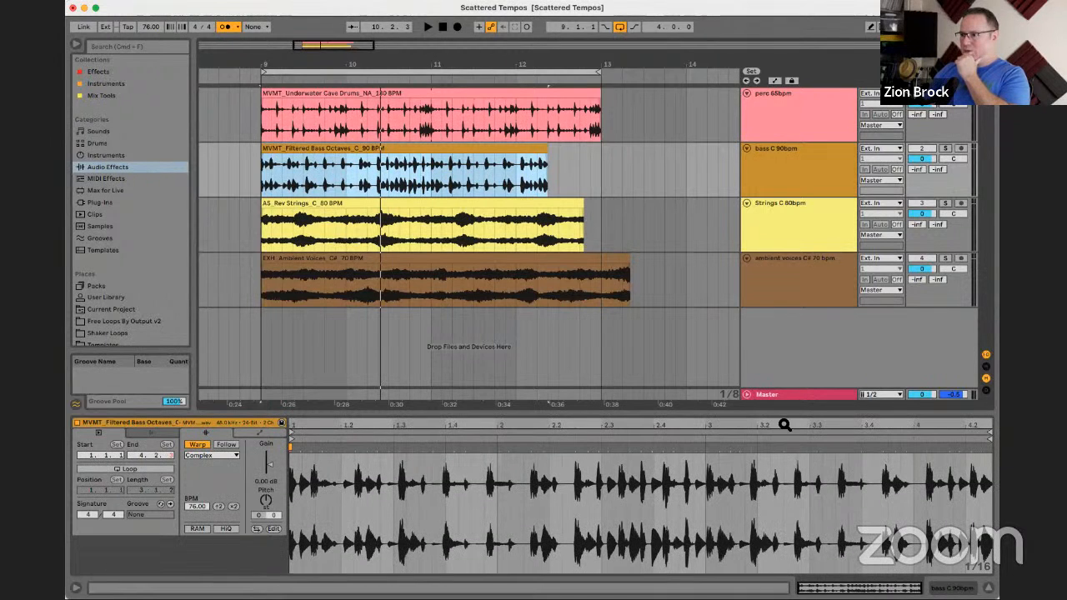
{"action": "mouse_move", "coordinate": [785, 425]}
{"action": "left_mouse_down"}
{"action": "mouse_move", "coordinate": [785, 446]}
{"action": "mouse_move", "coordinate": [784, 425]}
{"action": "left_mouse_up"}
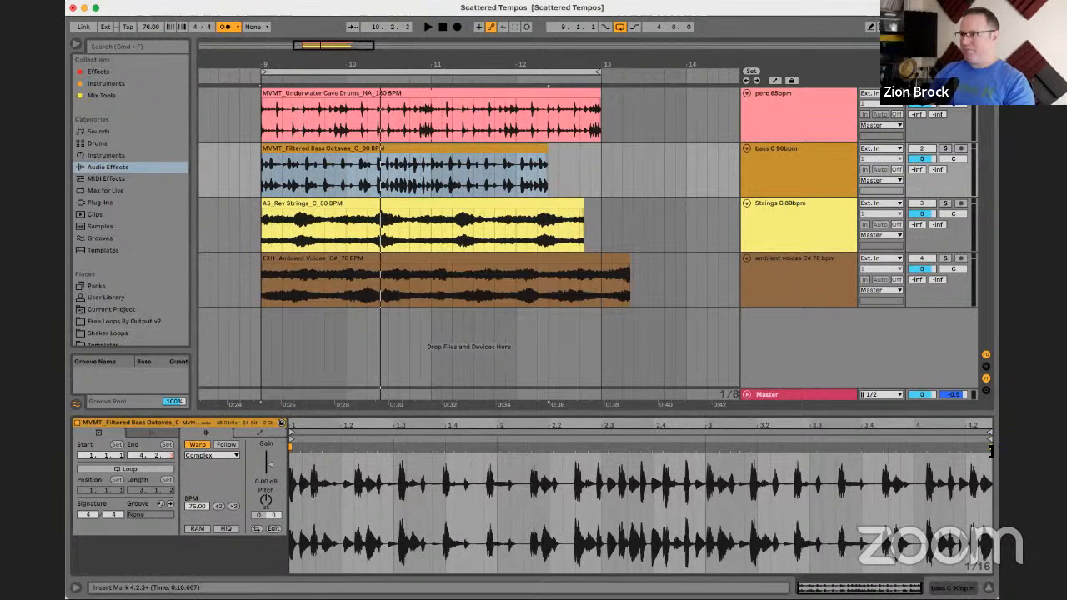
- Stretch the bass clip's audio by its end warp marker to bar 5 and lengthen the clip to four full bars
{"action": "mouse_move", "coordinate": [992, 451]}
{"action": "left_mouse_down"}
{"action": "mouse_move", "coordinate": [995, 460]}
{"action": "mouse_move", "coordinate": [763, 466]}
{"action": "mouse_move", "coordinate": [877, 468]}
{"action": "left_mouse_up"}
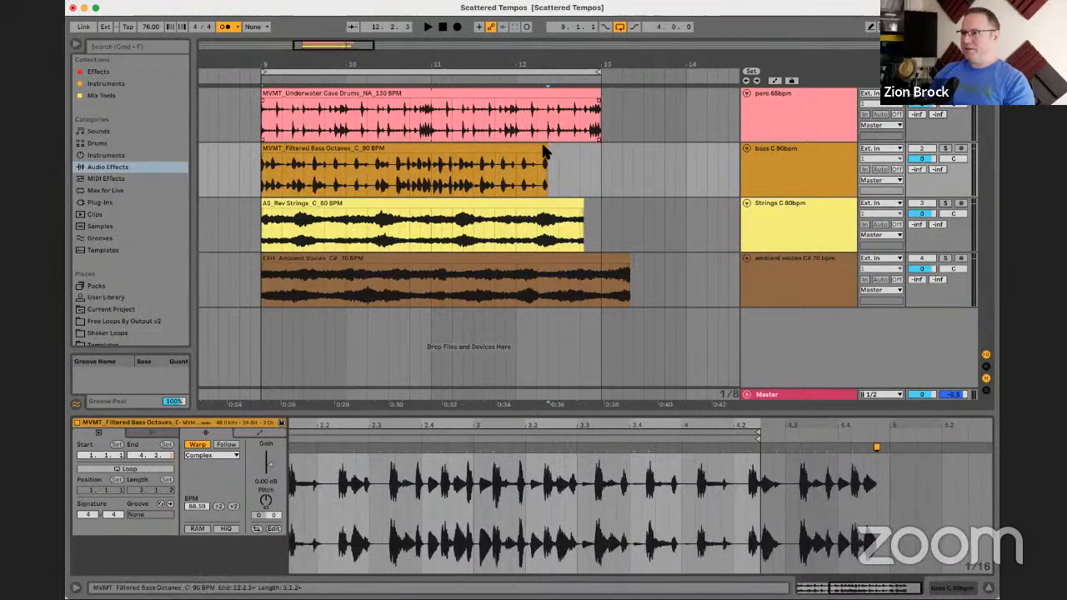
{"action": "left_click_drag", "start_coordinate": [658, 154], "coordinate": [667, 163]}
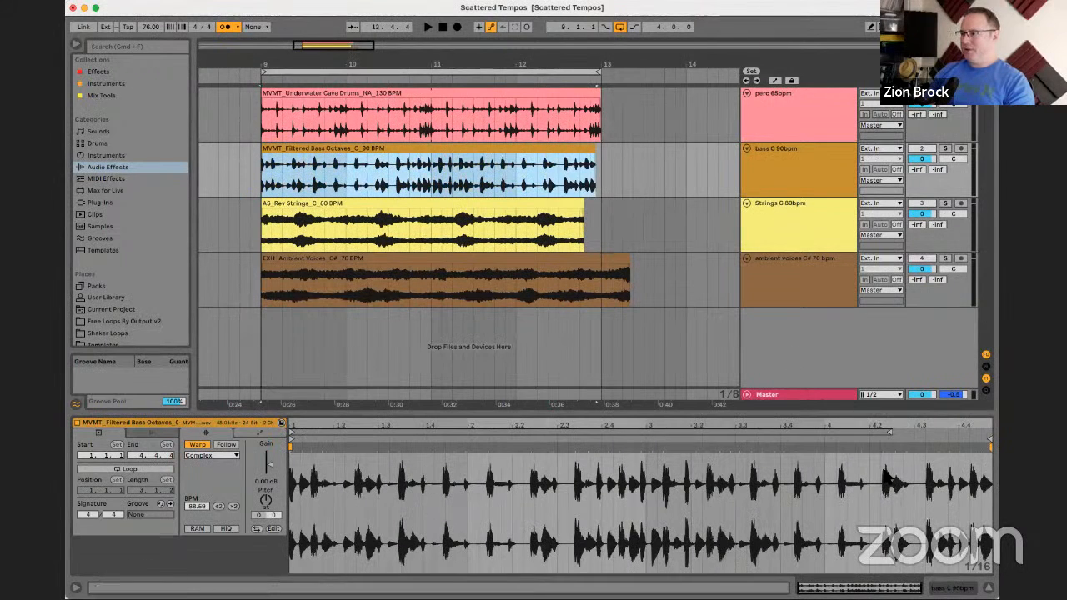
{"action": "left_click", "coordinate": [970, 457]}
{"action": "mouse_move", "coordinate": [991, 448]}
{"action": "left_mouse_down"}
{"action": "mouse_move", "coordinate": [838, 459]}
{"action": "mouse_move", "coordinate": [836, 446]}
{"action": "left_mouse_up"}
- Play the warped bass with its track soloed, and extend the clip's loop range to bar 5
{"action": "key", "text": "space"}
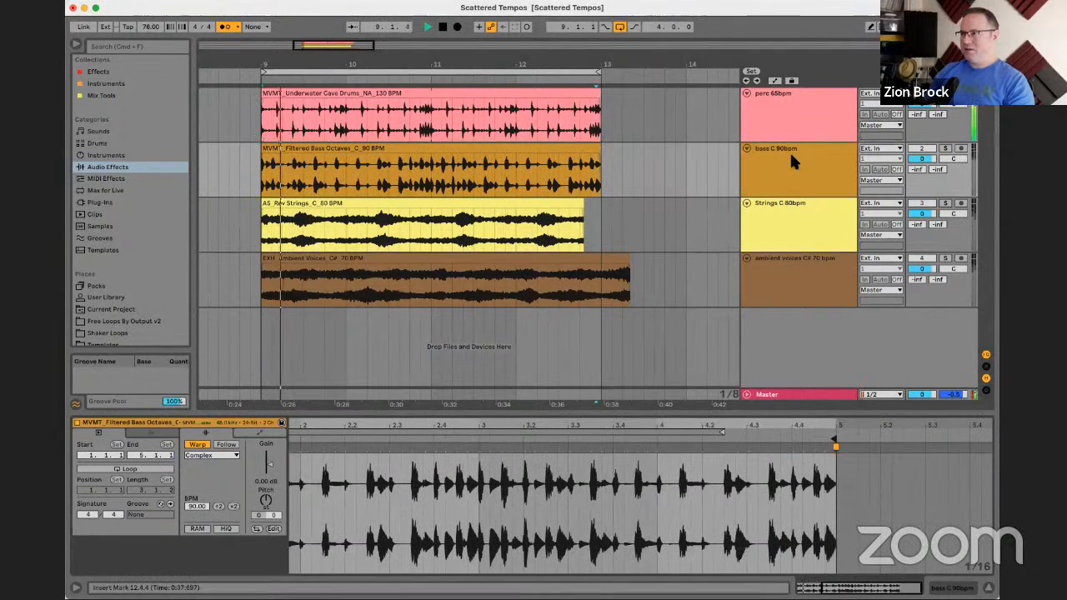
{"action": "left_click", "coordinate": [945, 148]}
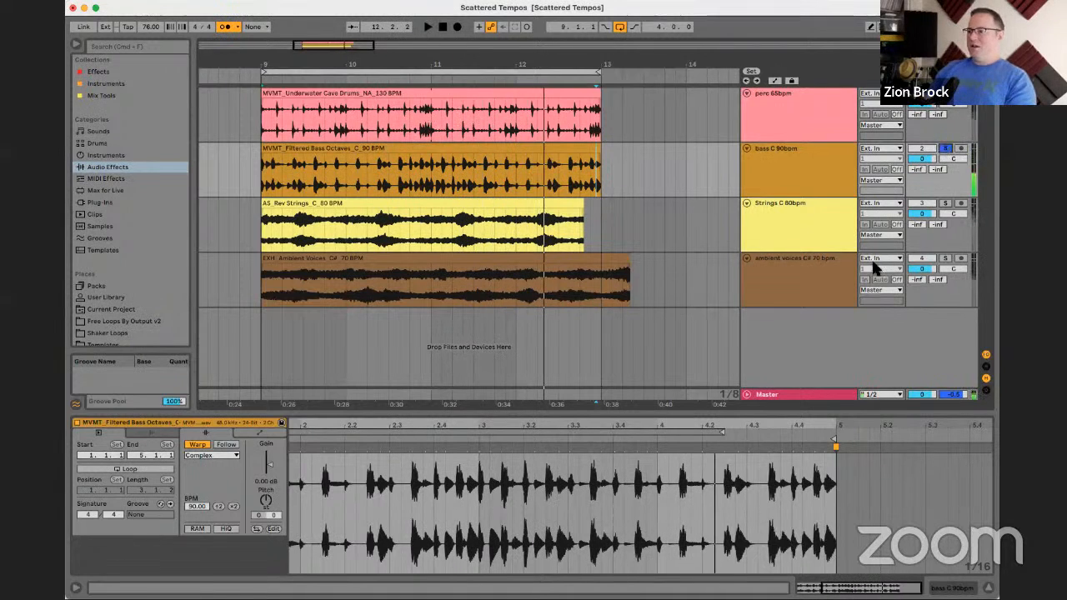
{"action": "left_click_drag", "start_coordinate": [723, 433], "coordinate": [838, 426]}
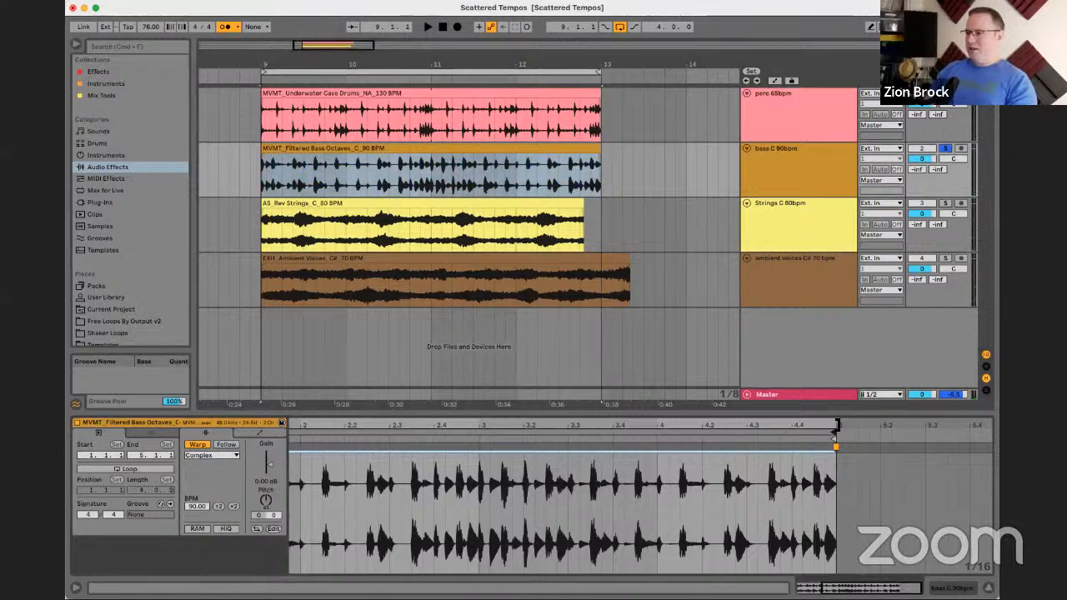
- Review the bass clip's warp modes, set the mode to Beats and audition it
{"action": "left_click", "coordinate": [208, 455]}
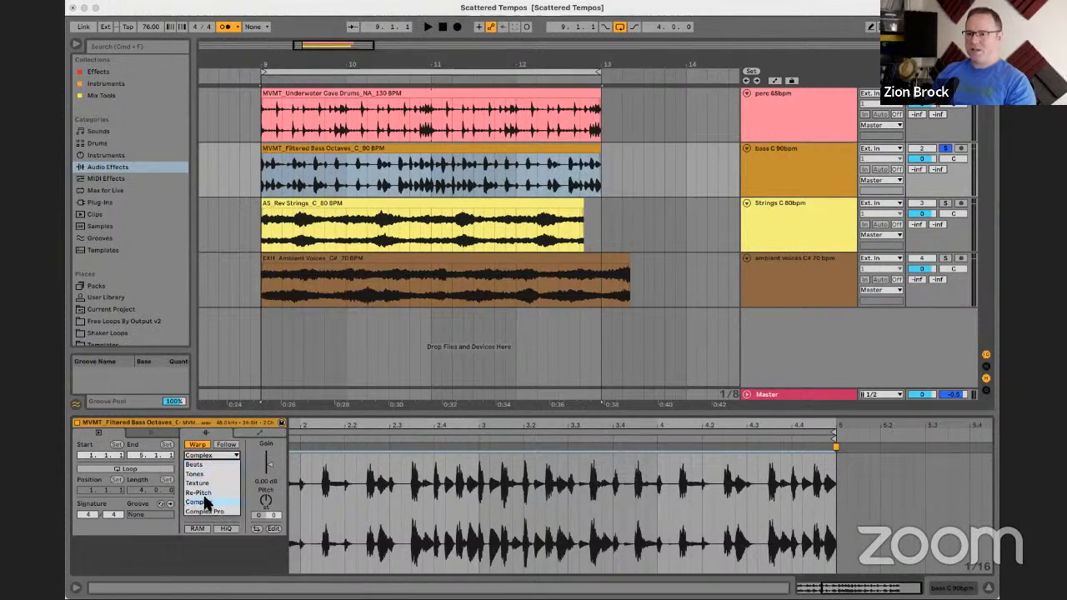
{"action": "left_click", "coordinate": [192, 431]}
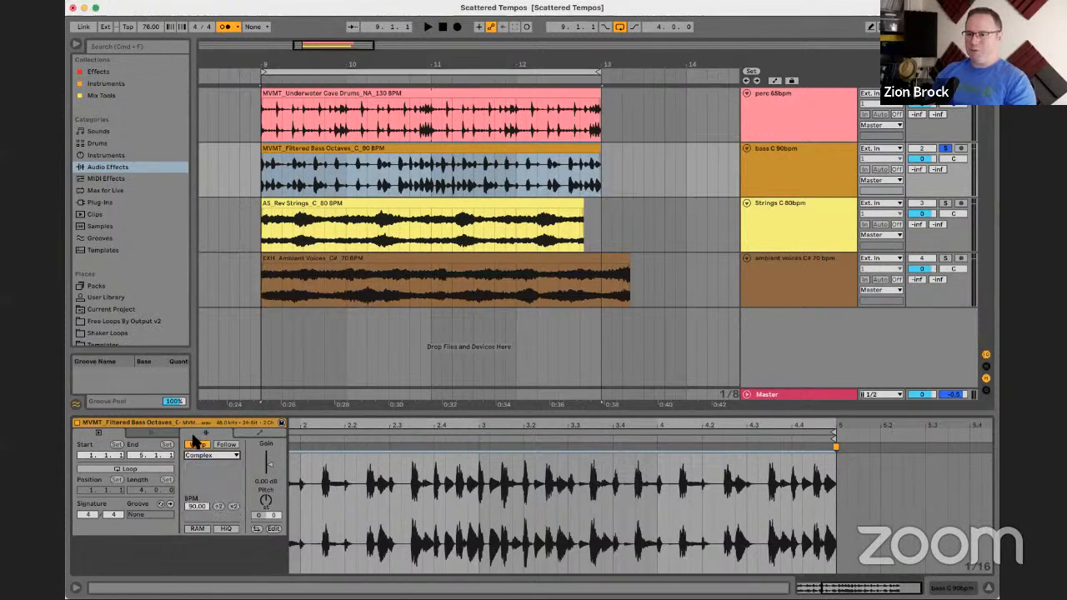
{"action": "left_click", "coordinate": [203, 461]}
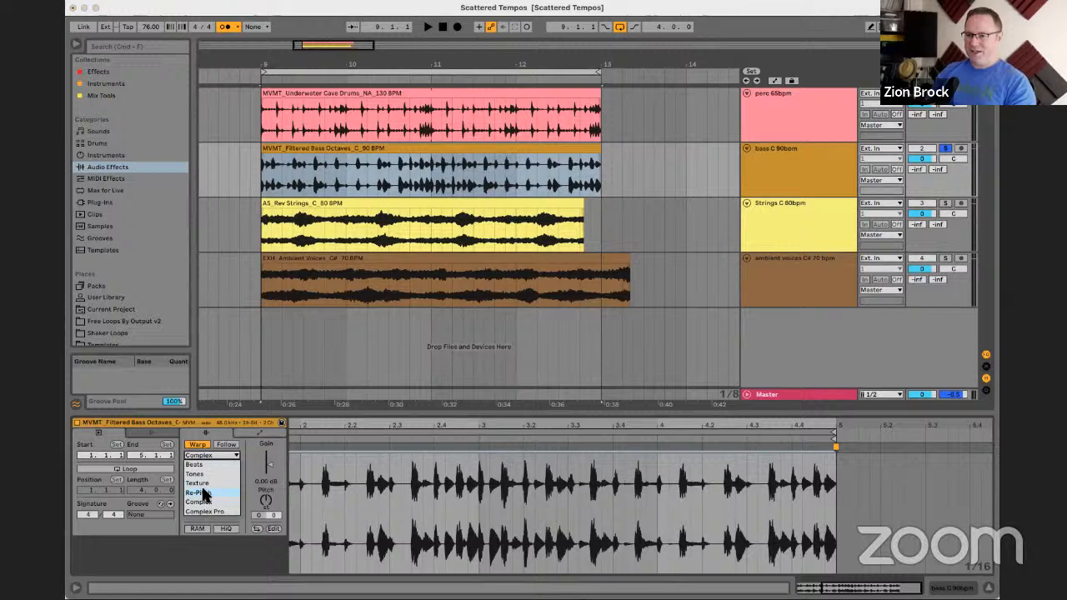
{"action": "left_click", "coordinate": [196, 465]}
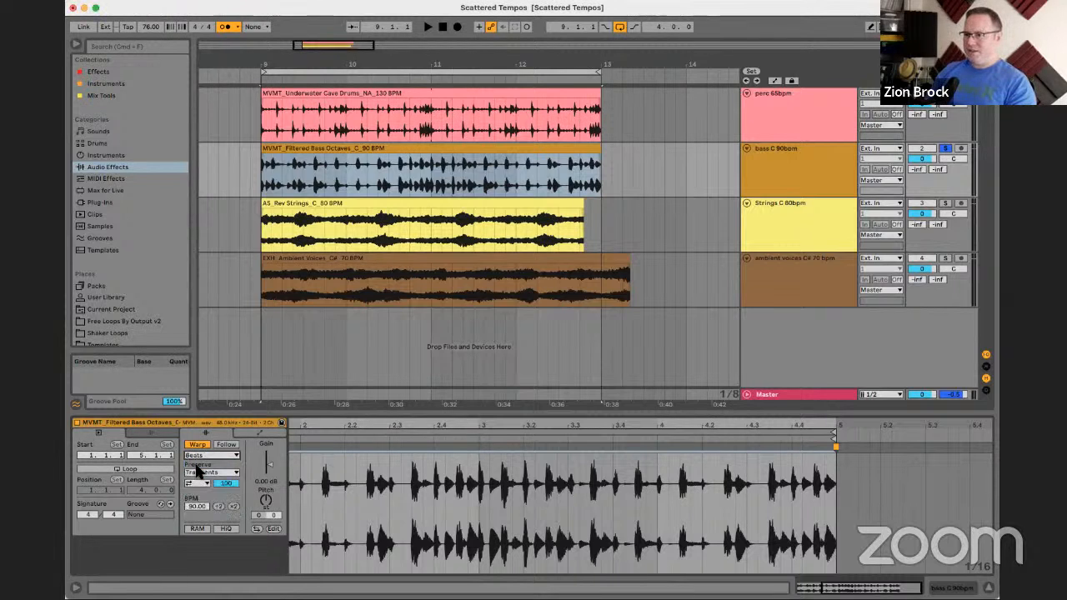
{"action": "key", "text": "space"}
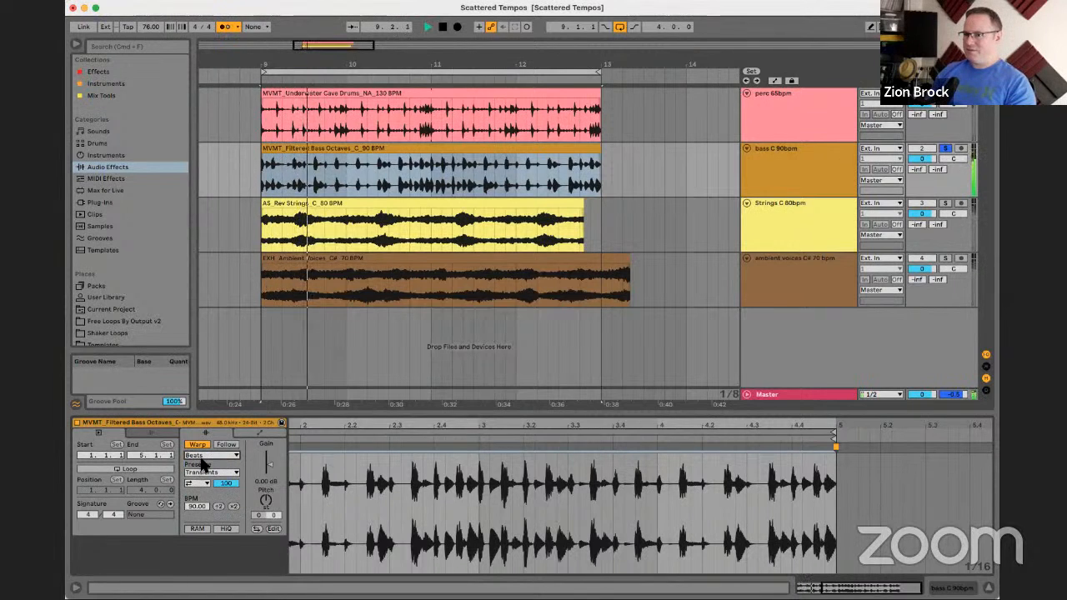
- Audition the bass clip in Tones warp mode and switch it to Texture mode
{"action": "left_click", "coordinate": [204, 456]}
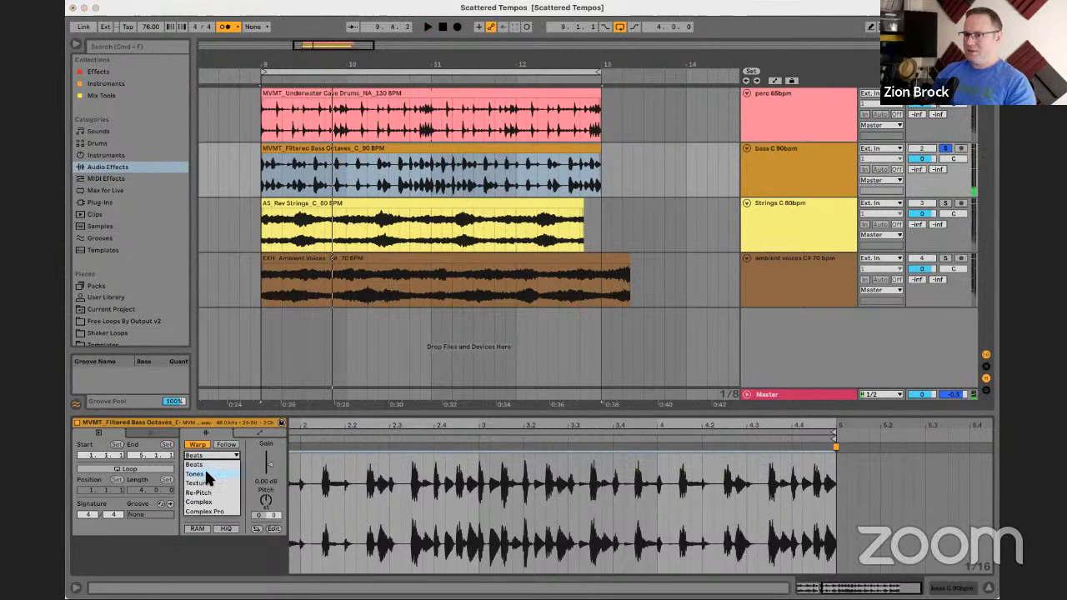
{"action": "left_click", "coordinate": [207, 475]}
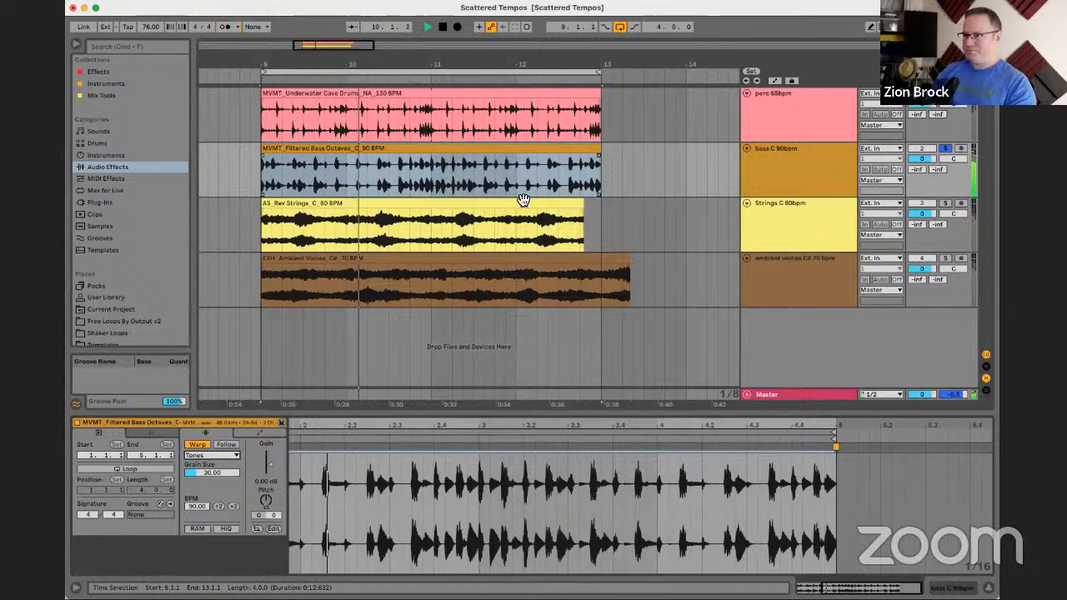
{"action": "left_click", "coordinate": [222, 457]}
{"action": "left_click", "coordinate": [212, 482]}
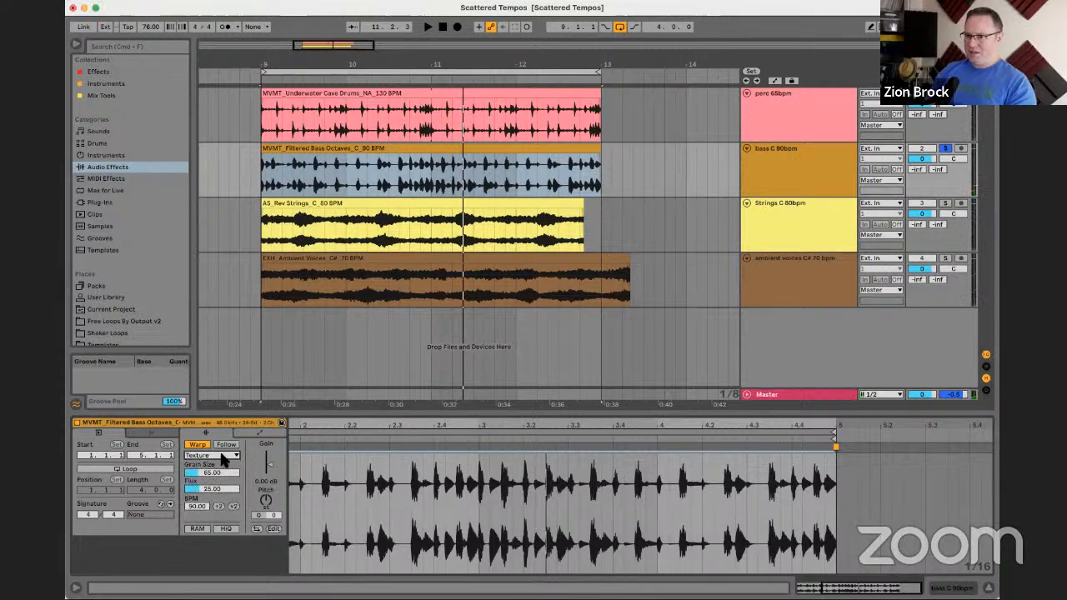
- Try Re-Pitch warp mode on the bass clip and change the mode to Complex
{"action": "key", "text": "space"}
{"action": "left_click", "coordinate": [223, 456]}
{"action": "left_click", "coordinate": [212, 483]}
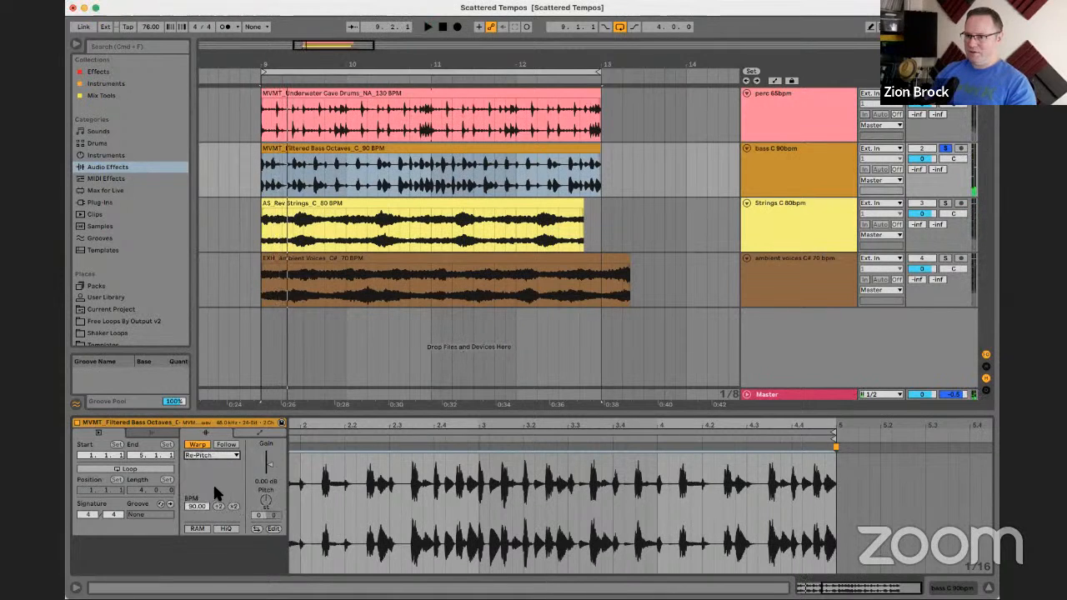
{"action": "left_click", "coordinate": [218, 457]}
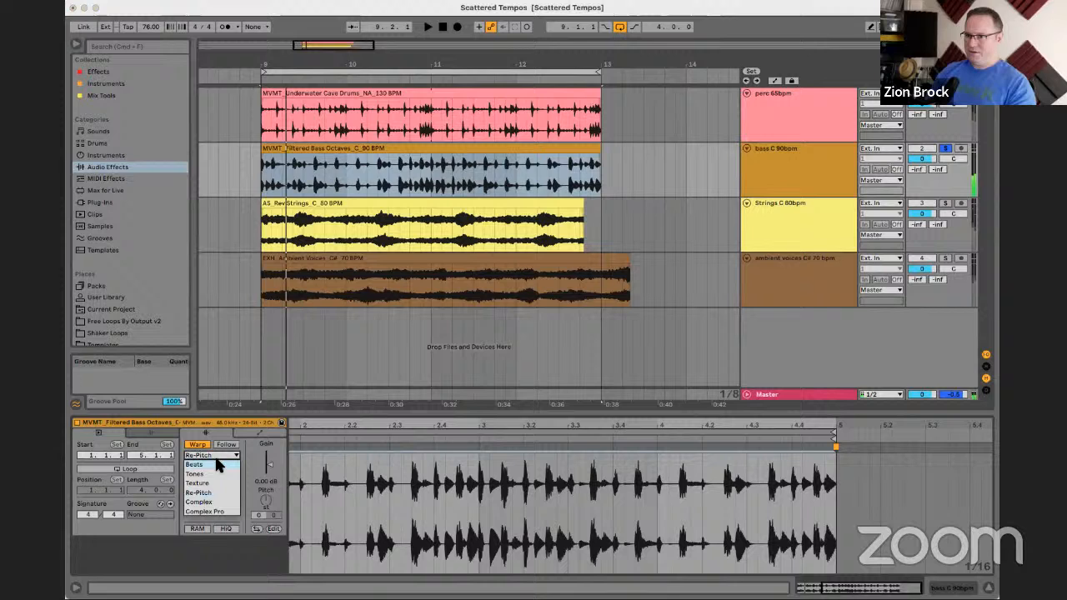
{"action": "left_click", "coordinate": [209, 501]}
- Play the bass together with the percussion and lower the bass track's volume to -4.5 dB
{"action": "key", "text": "space"}
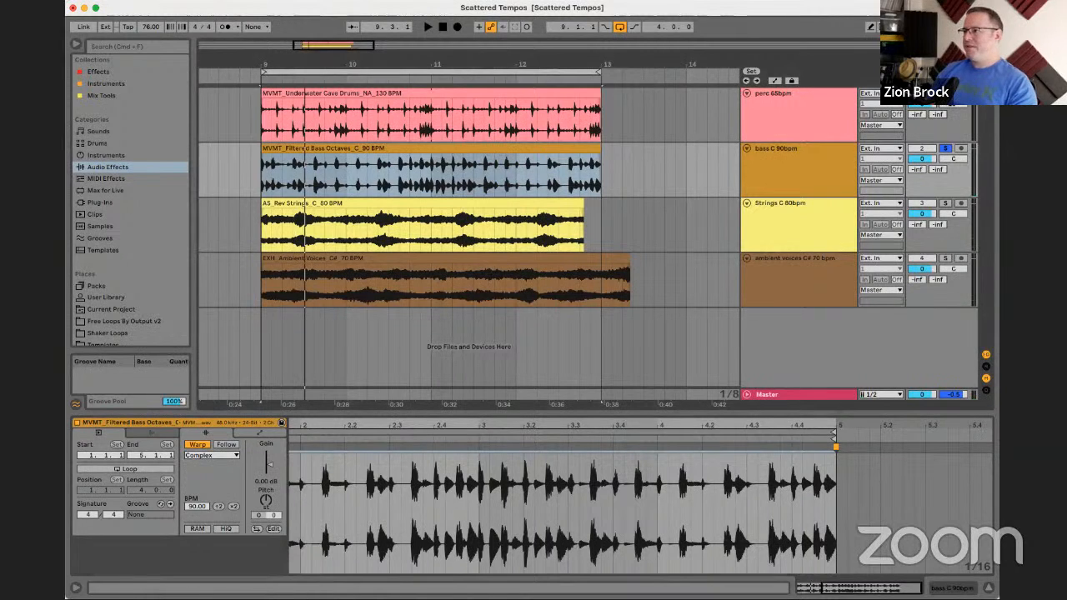
{"action": "key", "text": "space"}
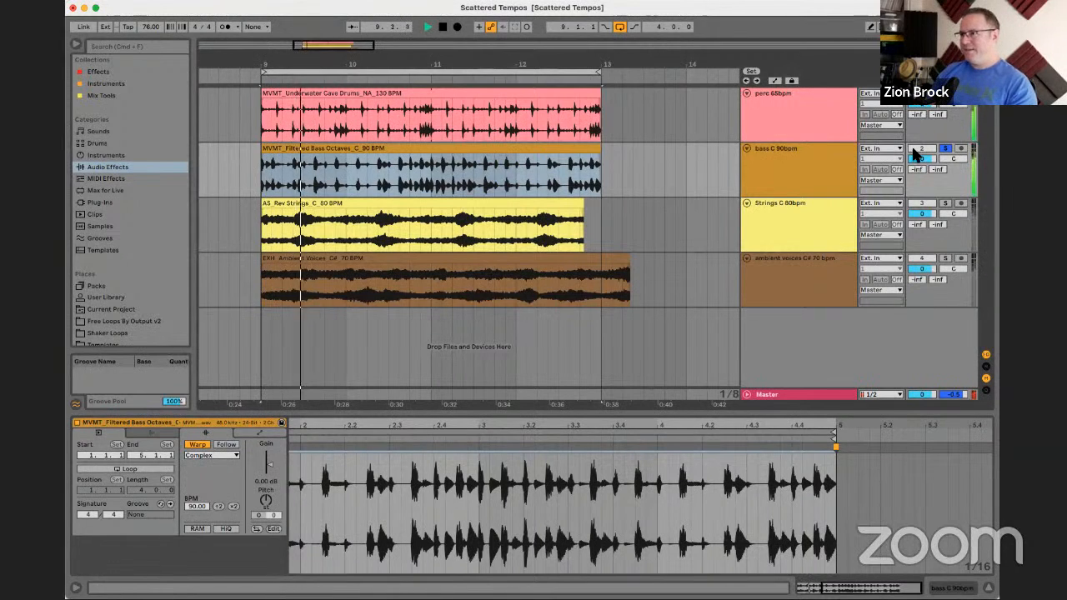
{"action": "left_click_drag", "start_coordinate": [922, 158], "coordinate": [922, 178]}
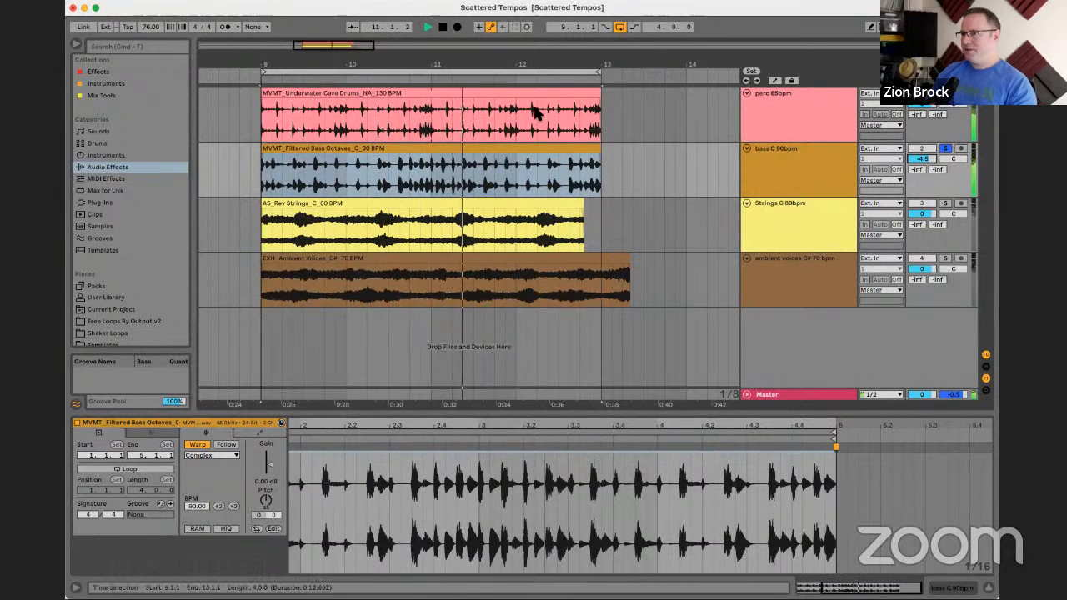
- Check the bass clip's timing around bar 11 of the arrangement and insert a warp marker at the clip's position 3.1.1
{"action": "left_click_drag", "start_coordinate": [431, 63], "coordinate": [453, 65]}
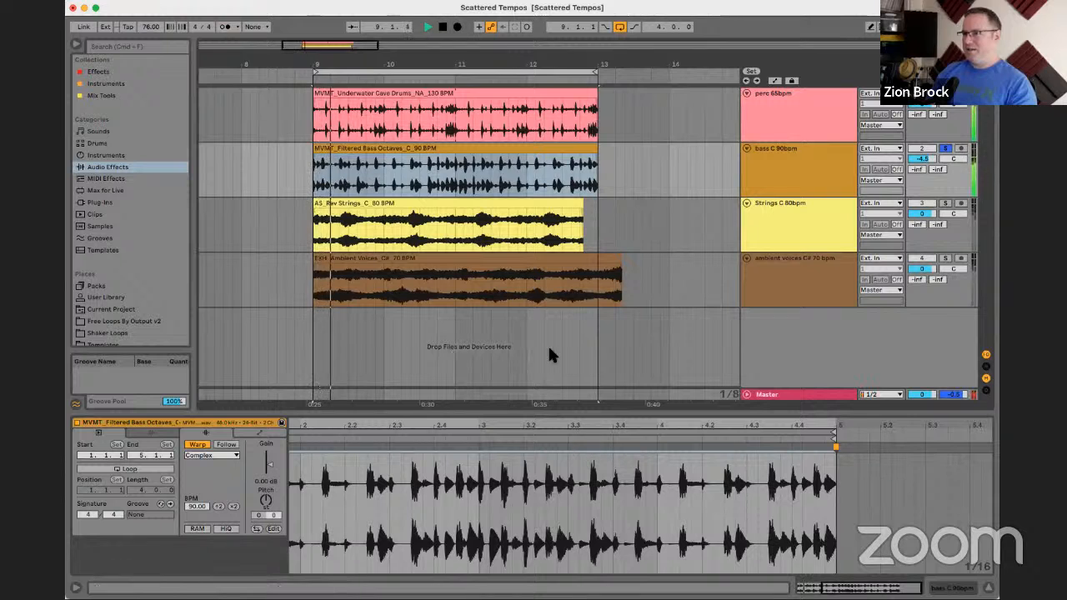
{"action": "left_click_drag", "start_coordinate": [460, 65], "coordinate": [444, 182]}
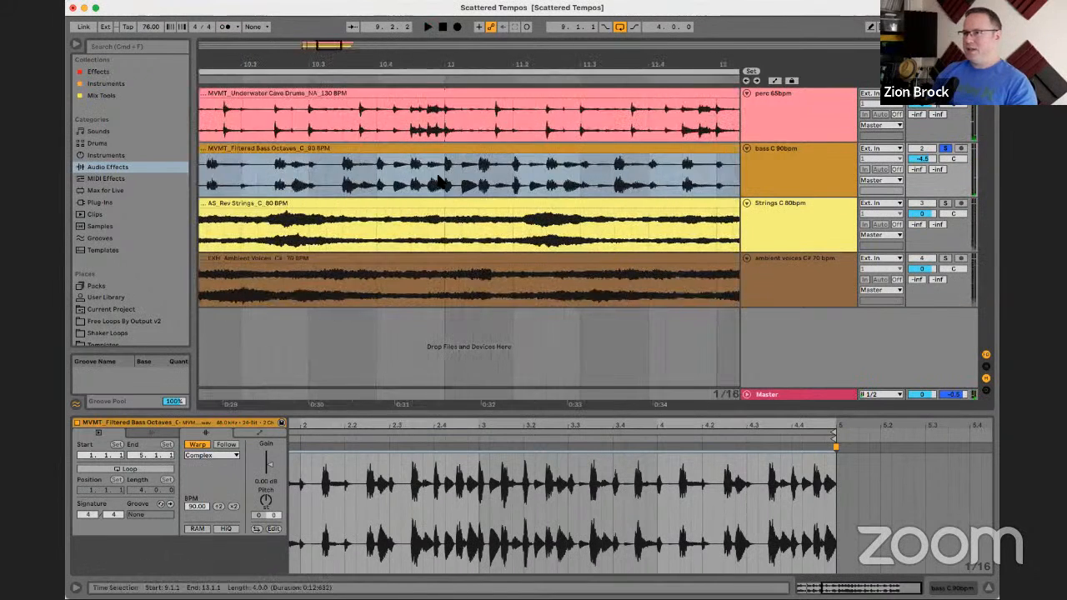
{"action": "left_click", "coordinate": [443, 182]}
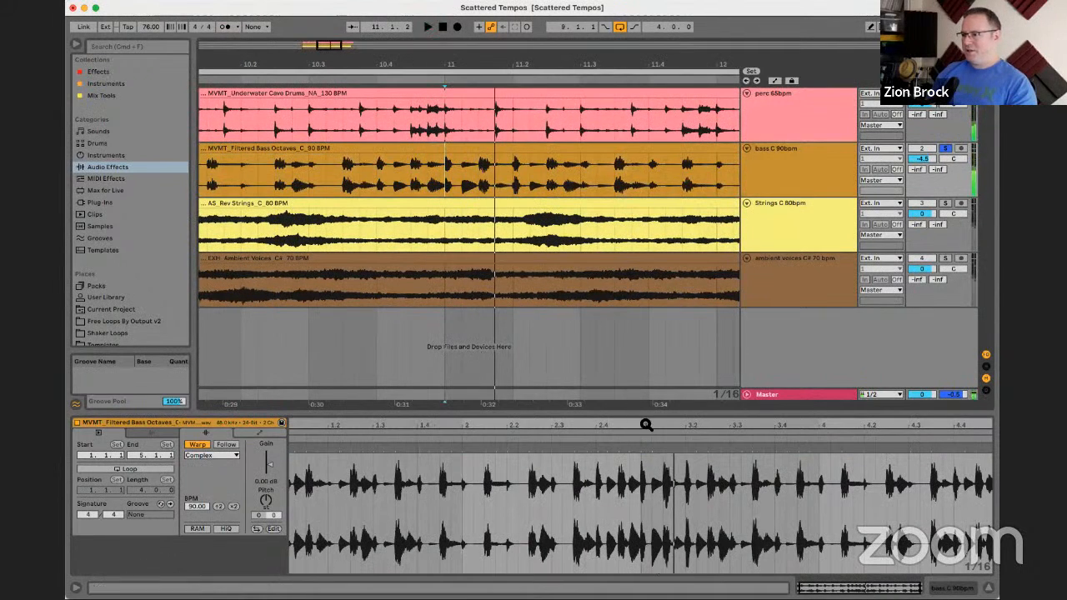
{"action": "mouse_move", "coordinate": [643, 424]}
{"action": "left_mouse_down"}
{"action": "mouse_move", "coordinate": [644, 475]}
{"action": "mouse_move", "coordinate": [603, 451]}
{"action": "left_mouse_up"}
{"action": "key", "text": "space"}
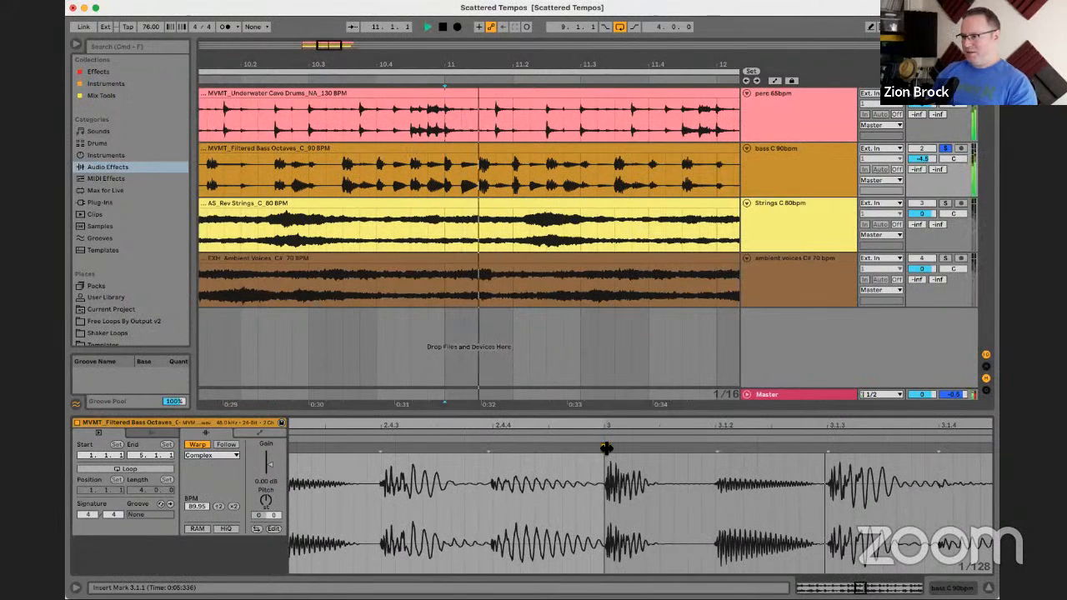
{"action": "left_click_drag", "start_coordinate": [643, 426], "coordinate": [643, 366]}
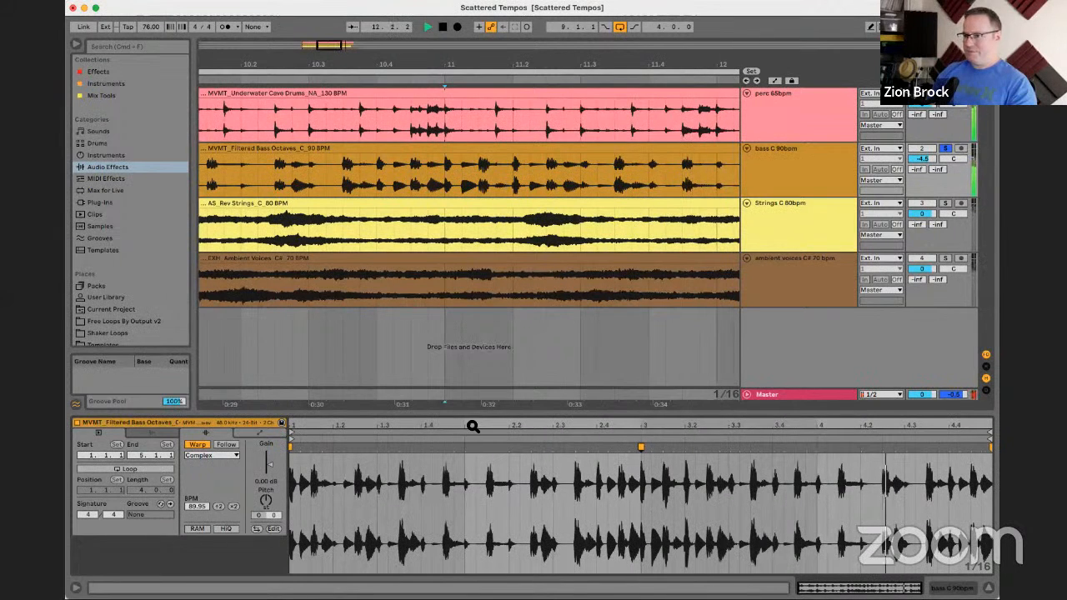
- Insert warp markers in the bass clip at the starts of bars 2 and 4 while it plays, and stop playback
{"action": "left_click_drag", "start_coordinate": [472, 426], "coordinate": [454, 473]}
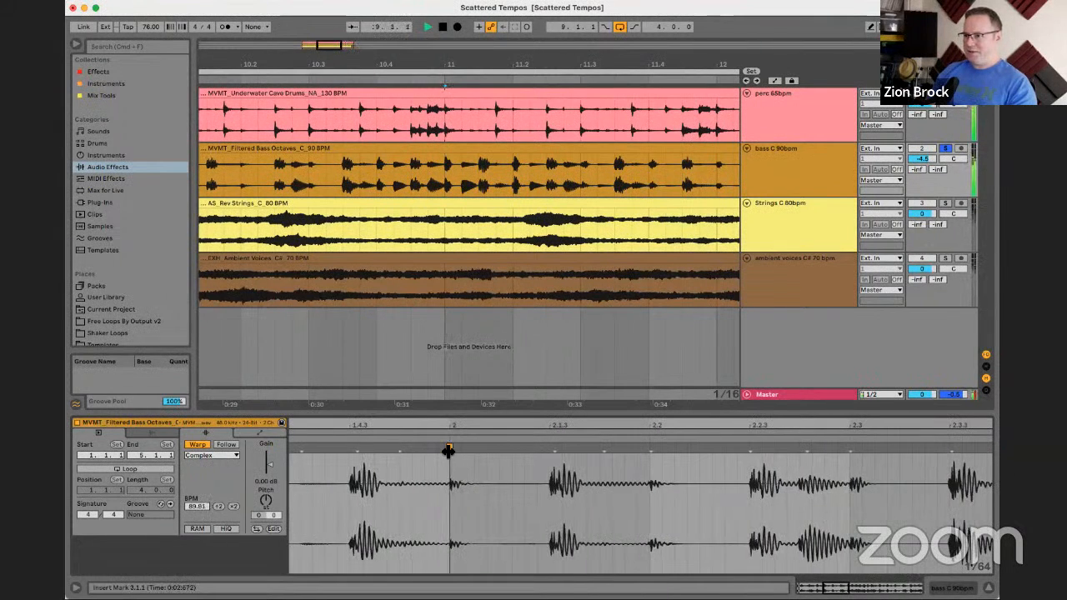
{"action": "double_click", "coordinate": [450, 448]}
{"action": "scroll", "coordinate": [796, 455], "scroll_direction": "right", "scroll_amount": 5}
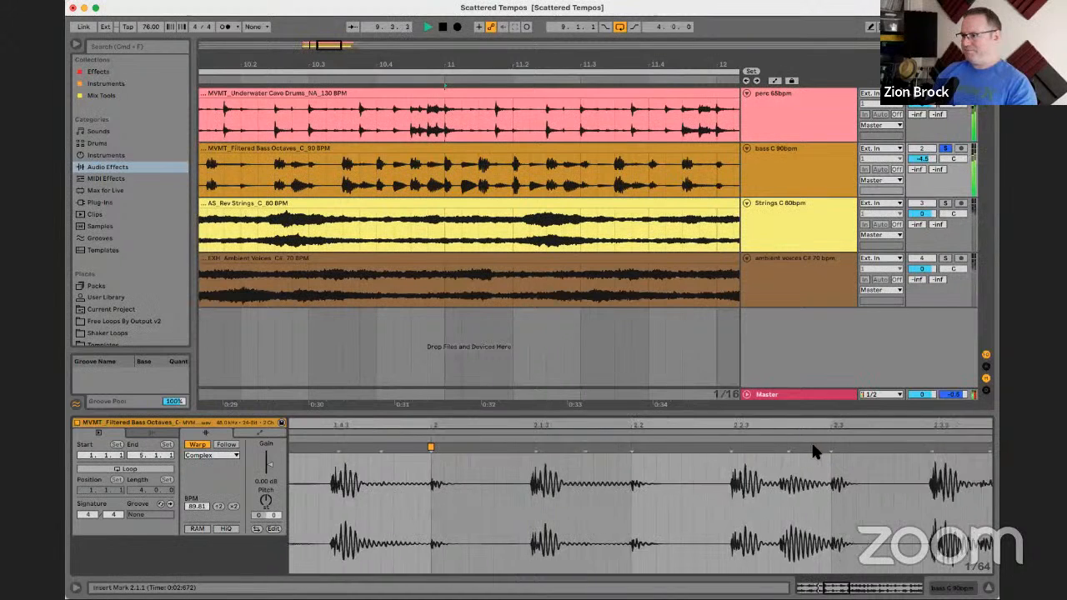
{"action": "double_click", "coordinate": [801, 447]}
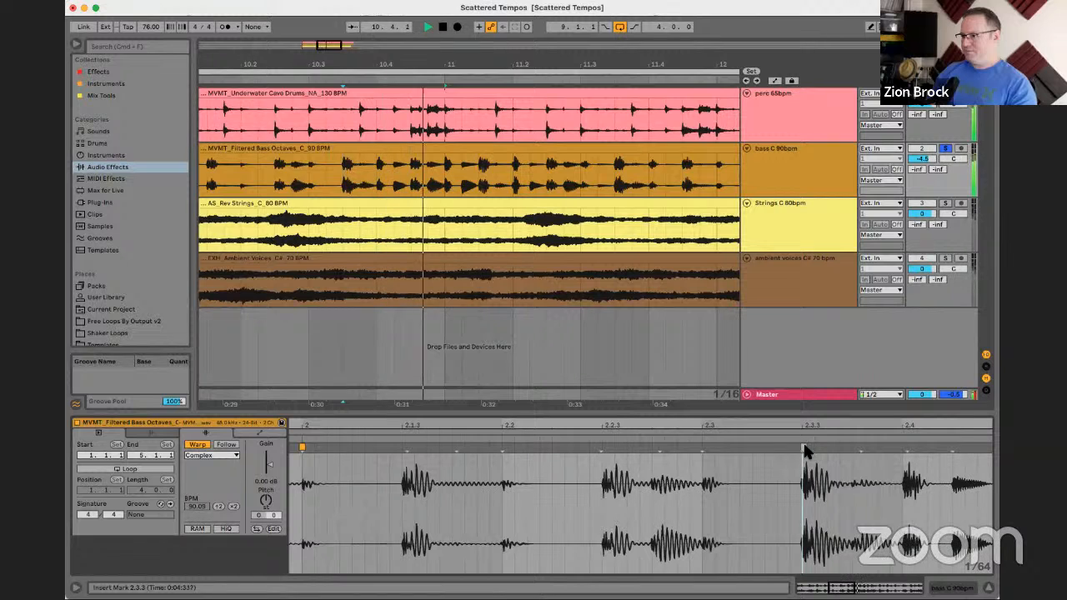
{"action": "mouse_move", "coordinate": [810, 429]}
{"action": "left_mouse_down"}
{"action": "mouse_move", "coordinate": [810, 409]}
{"action": "mouse_move", "coordinate": [814, 451]}
{"action": "mouse_move", "coordinate": [809, 402]}
{"action": "left_mouse_up"}
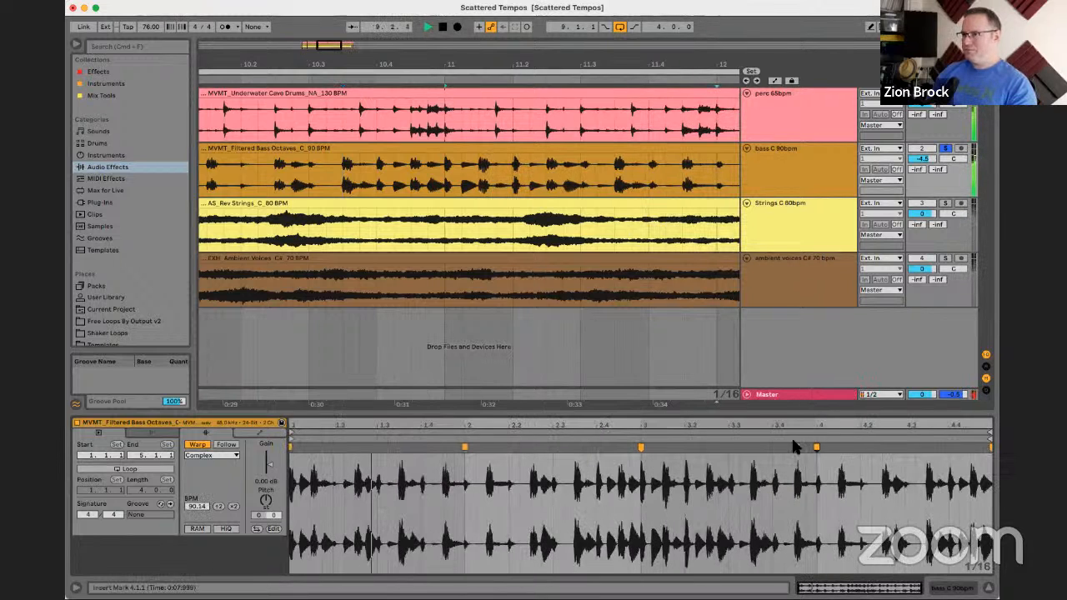
{"action": "key", "text": "space"}
- Import the Omnisphere.als set from the Omnisphere Project folder as new tracks below the ambient voices track
{"action": "left_click_drag", "start_coordinate": [656, 71], "coordinate": [582, 83]}
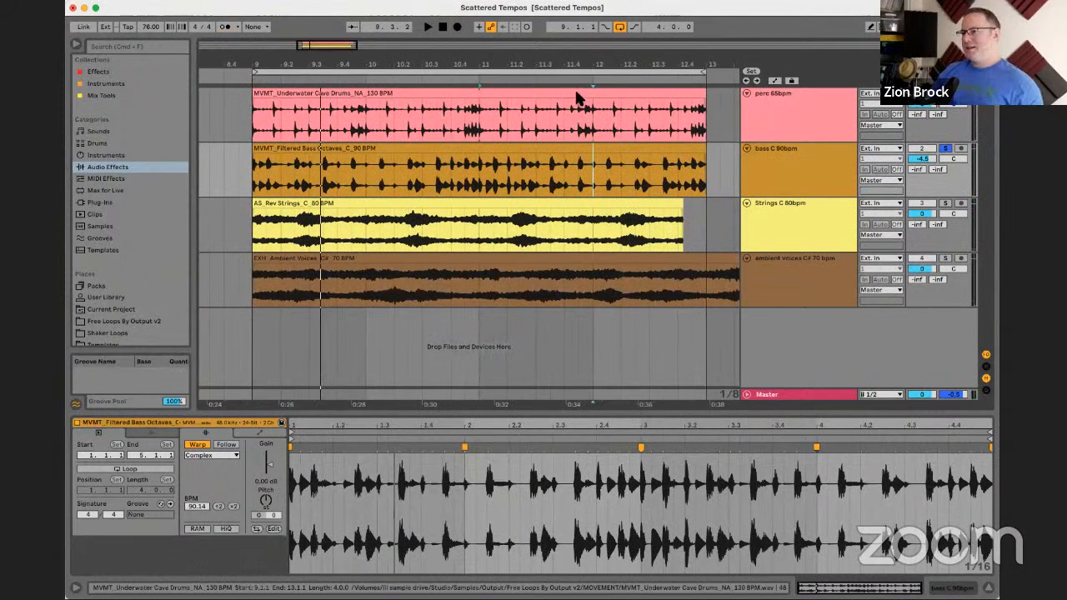
{"action": "left_click", "coordinate": [778, 154]}
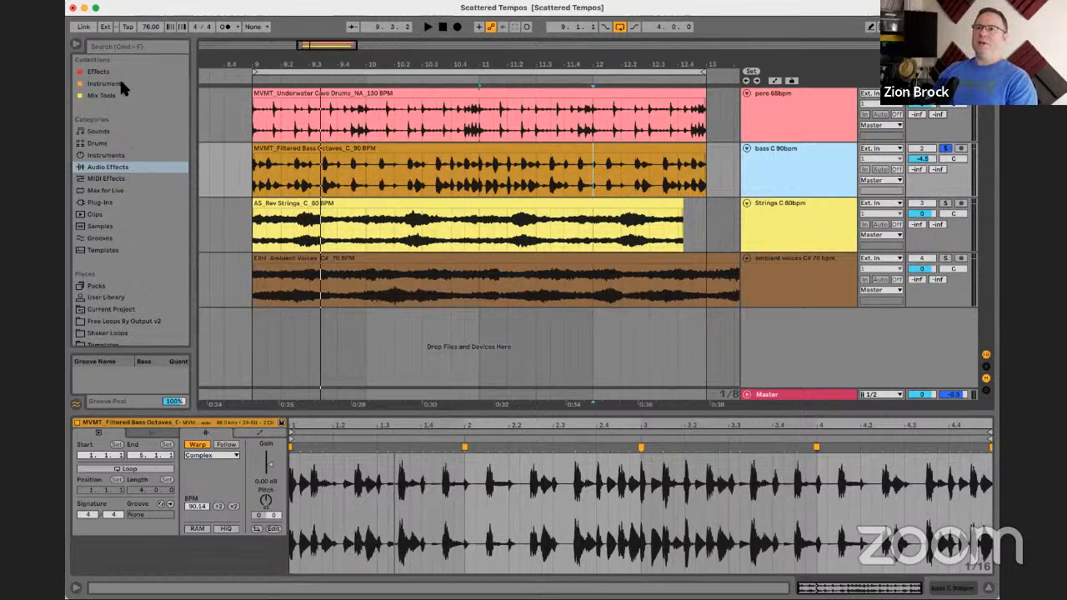
{"action": "scroll", "coordinate": [104, 167], "scroll_direction": "down", "scroll_amount": 4}
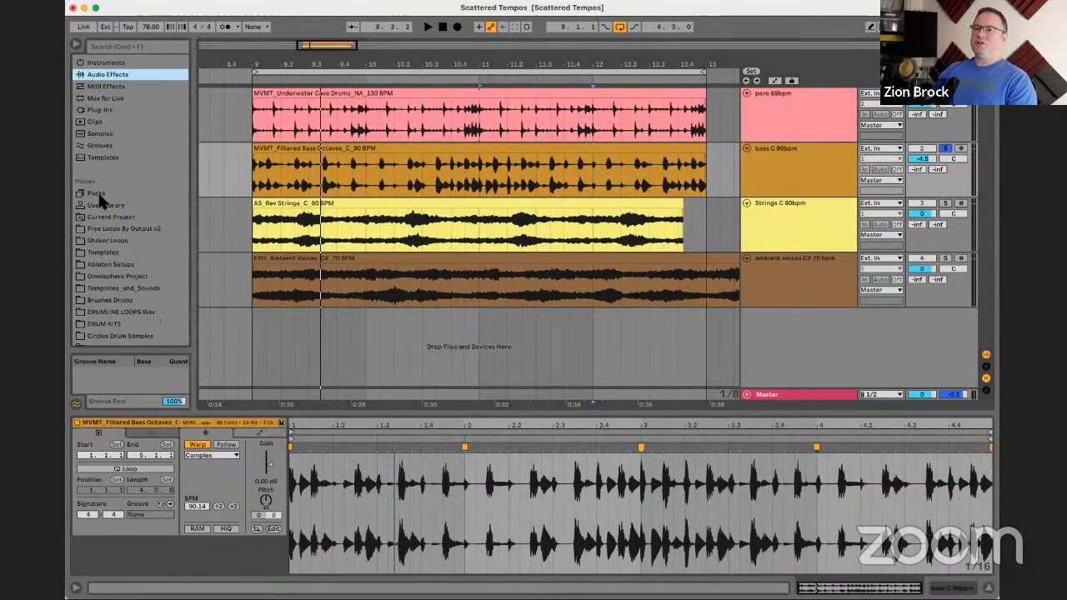
{"action": "left_click", "coordinate": [97, 277]}
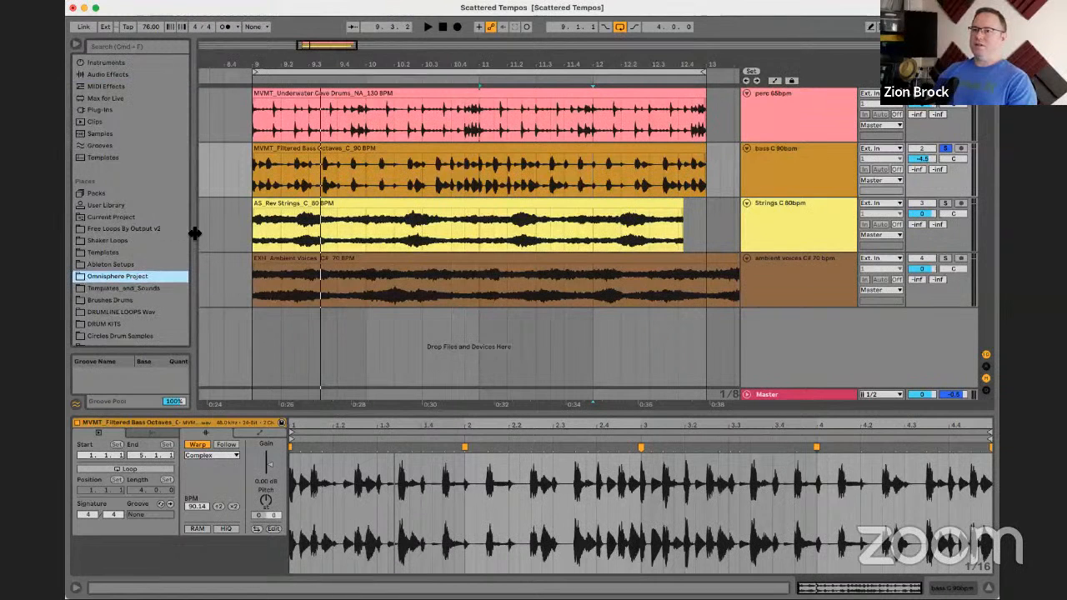
{"action": "left_click_drag", "start_coordinate": [194, 234], "coordinate": [338, 227]}
{"action": "left_click", "coordinate": [227, 70]}
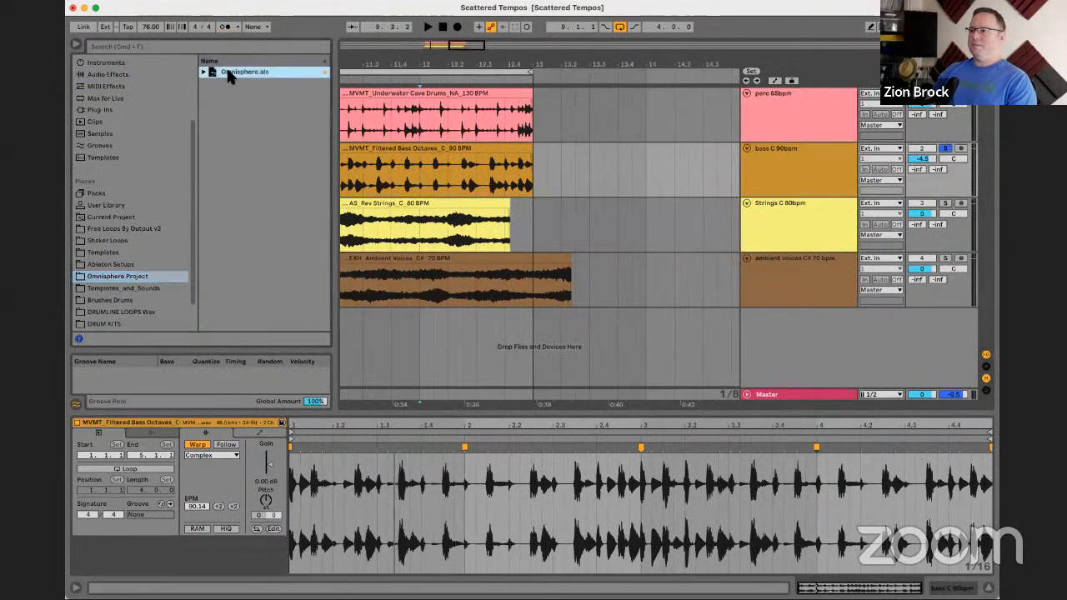
{"action": "left_click_drag", "start_coordinate": [227, 70], "coordinate": [487, 334]}
- Arm only the omni session track in the OMNI 1 group and play it along with the unsoloed stems
{"action": "scroll", "coordinate": [499, 329], "scroll_direction": "up", "scroll_amount": 10}
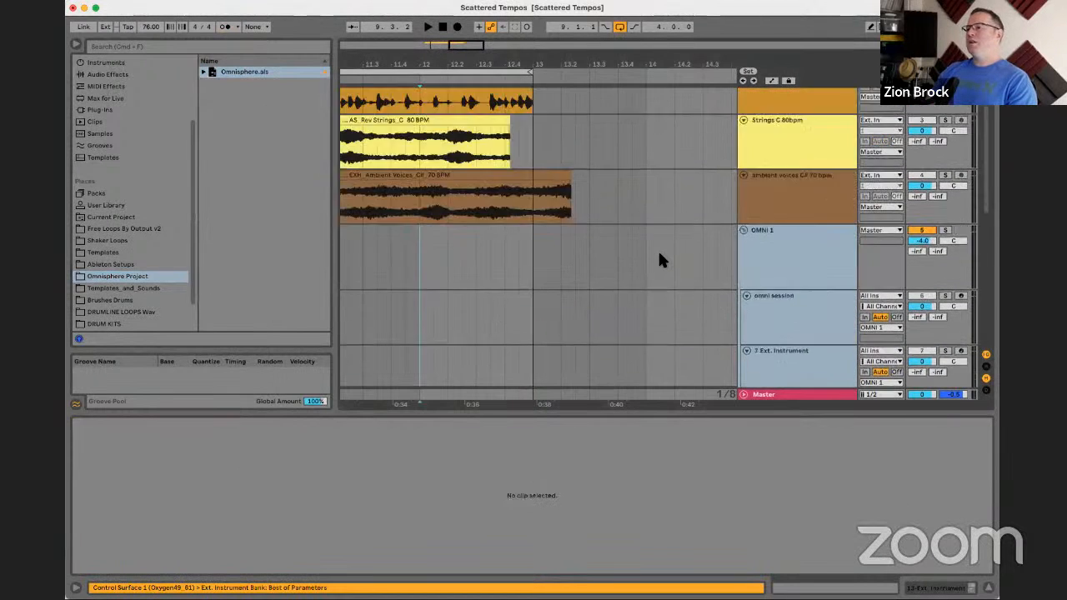
{"action": "left_click", "coordinate": [961, 251]}
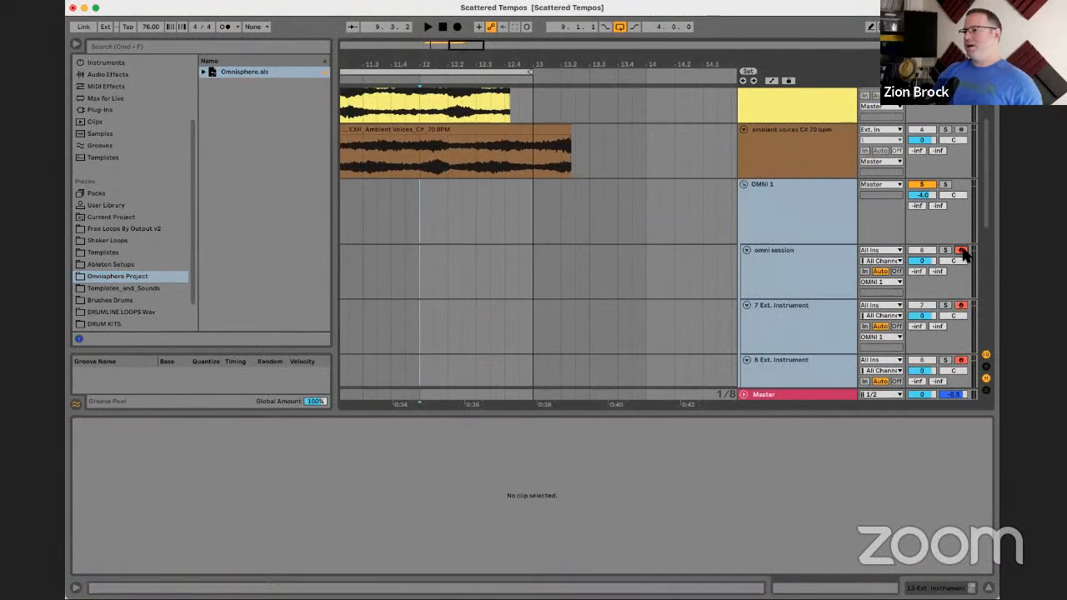
{"action": "left_click", "coordinate": [800, 264]}
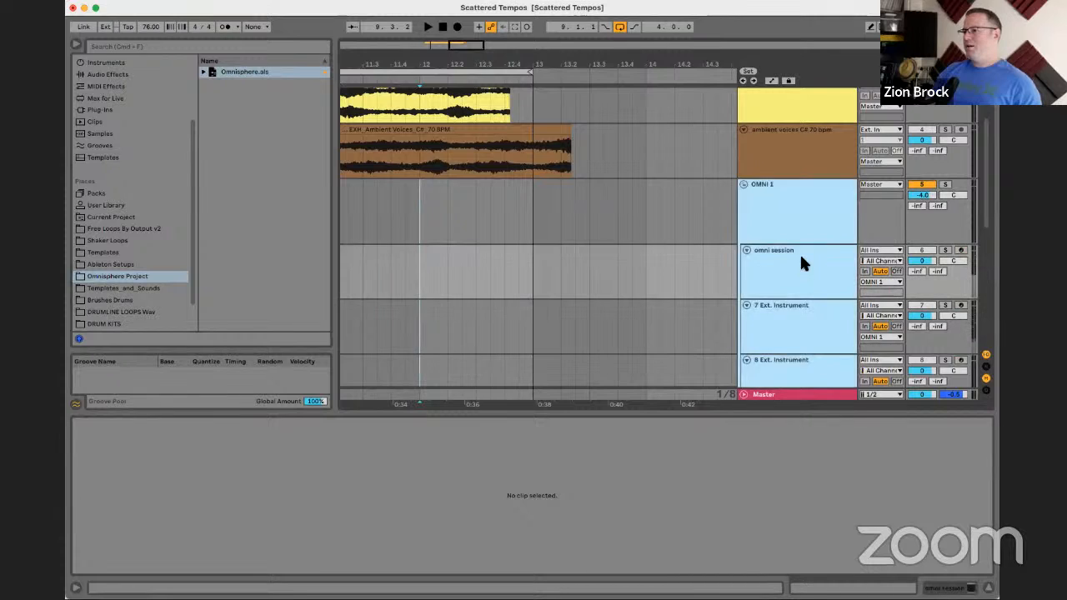
{"action": "left_click", "coordinate": [946, 252]}
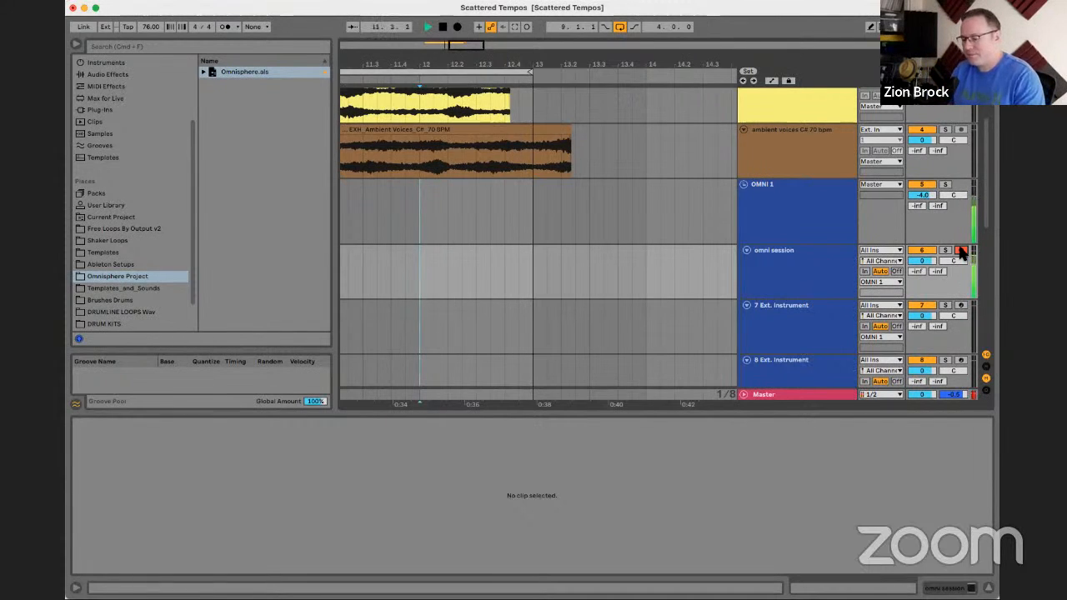
- Deactivate the Strings and ambient voices tracks and play the remaining tracks
{"action": "scroll", "coordinate": [951, 244], "scroll_direction": "up", "scroll_amount": 5}
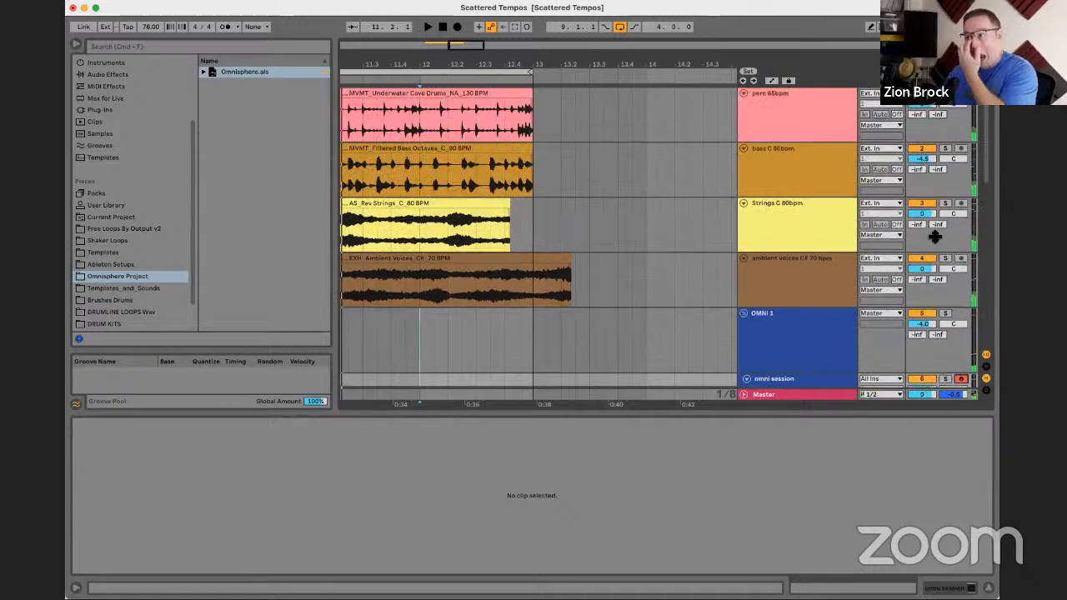
{"action": "left_click", "coordinate": [922, 204]}
{"action": "key", "text": "space"}
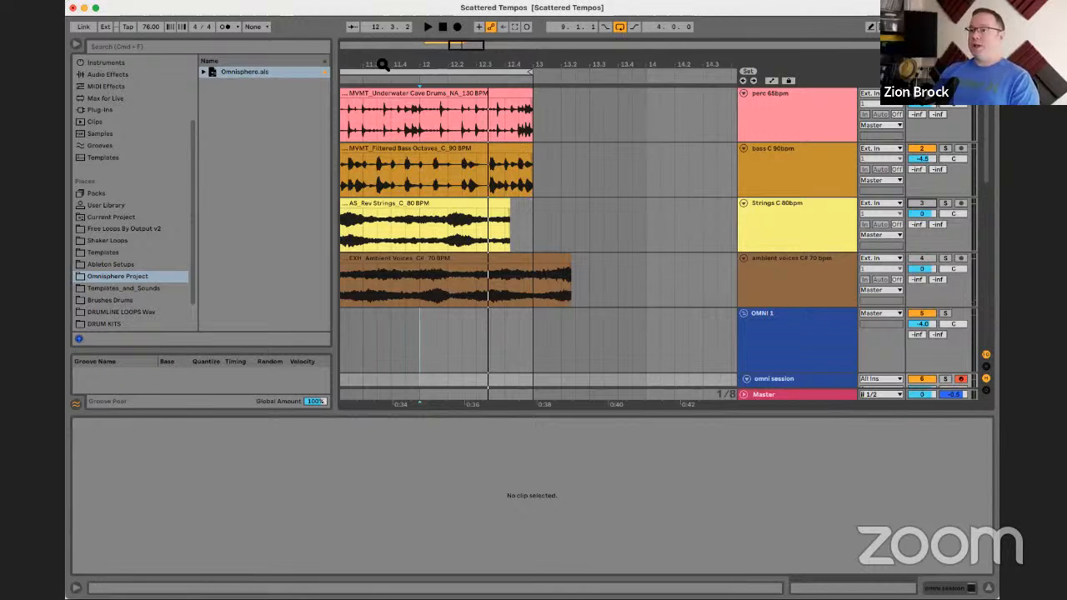
- Open the AS_Rev Strings clip, reactivate the Strings track and audition it unwarped with the drums and bass
{"action": "left_click_drag", "start_coordinate": [383, 65], "coordinate": [583, 52]}
{"action": "left_click", "coordinate": [574, 200]}
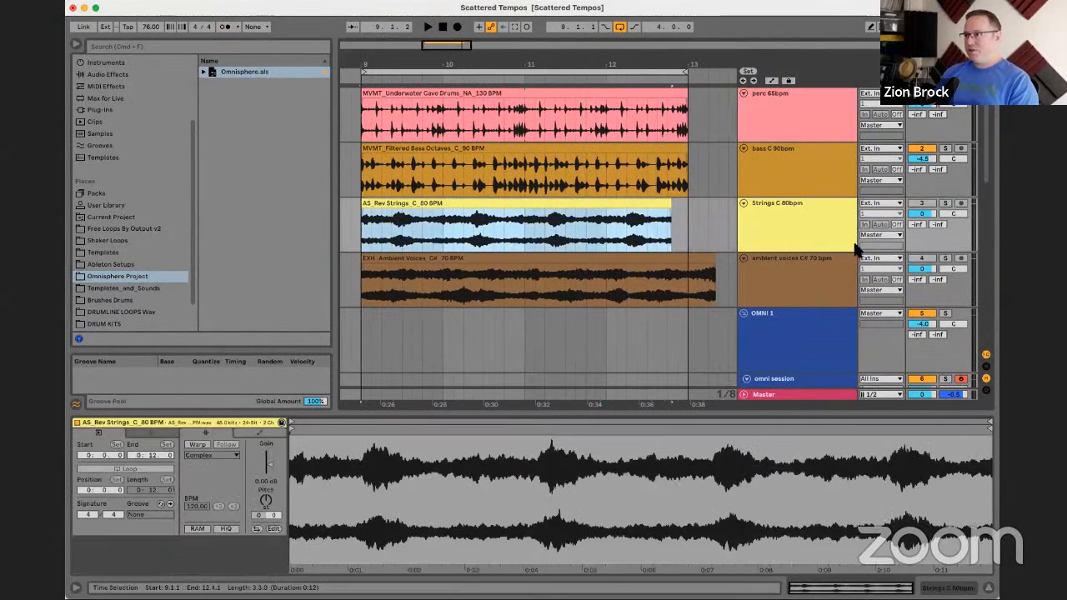
{"action": "left_click", "coordinate": [922, 204]}
{"action": "key", "text": "space"}
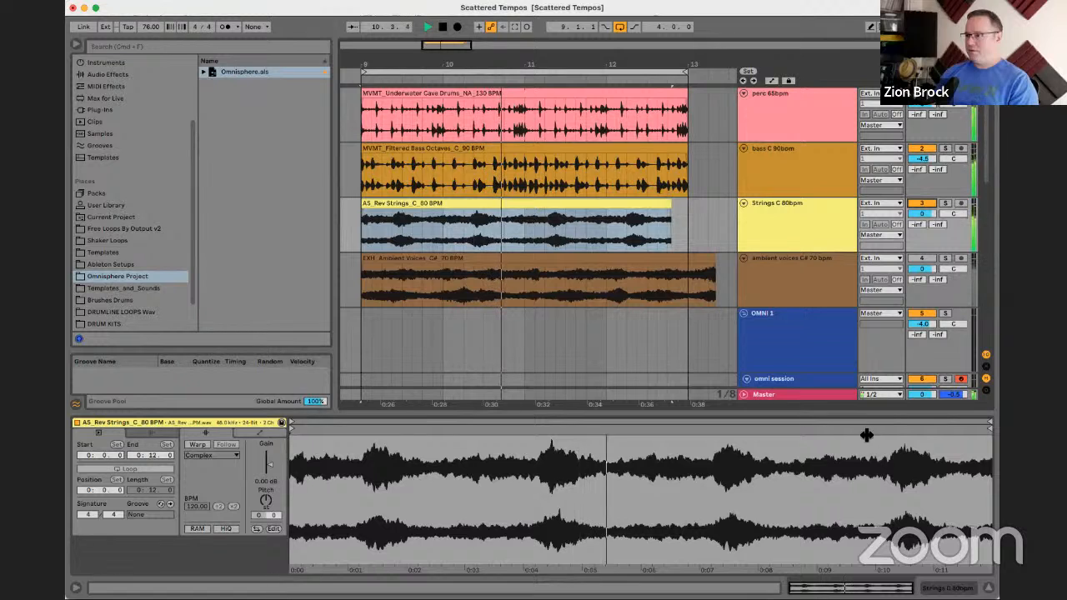
- Enable warping on the strings clip, add a warp marker at its audio end and align that marker with bar 5
{"action": "left_click", "coordinate": [198, 445]}
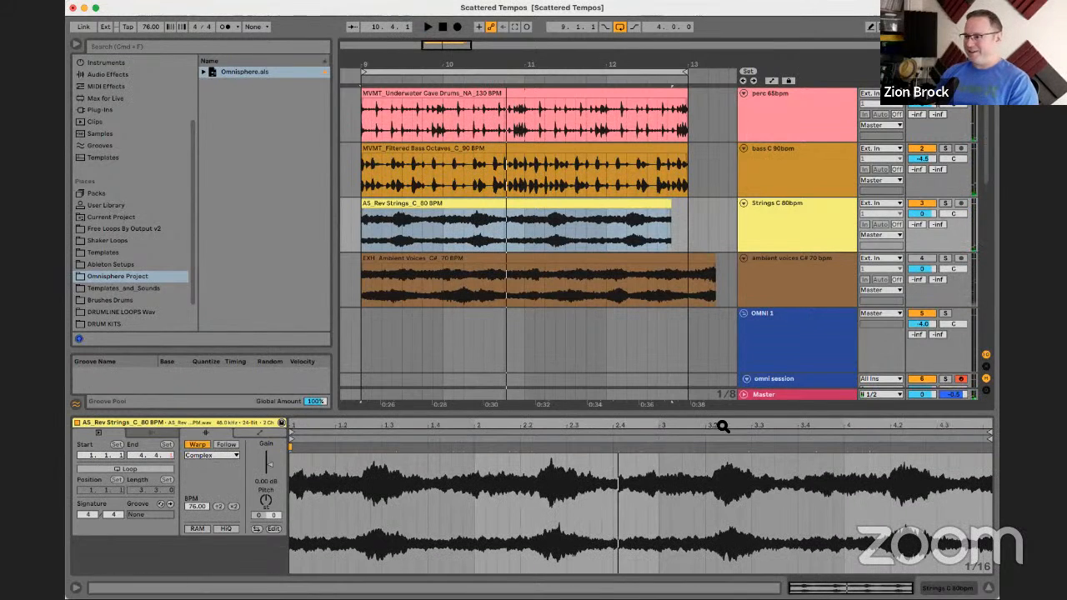
{"action": "left_click", "coordinate": [990, 448]}
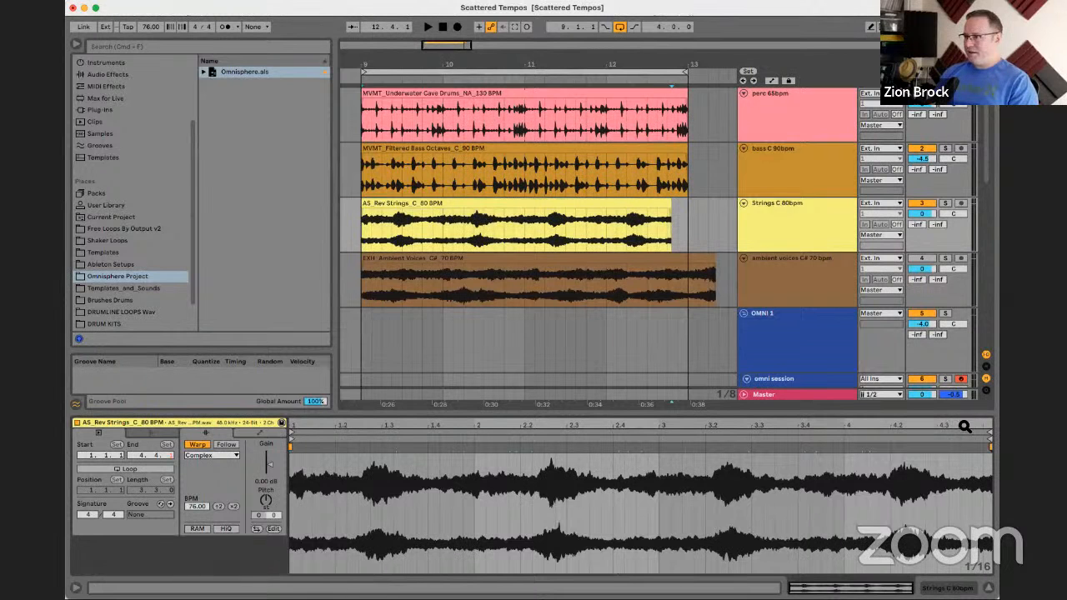
{"action": "mouse_move", "coordinate": [990, 448]}
{"action": "left_mouse_down"}
{"action": "mouse_move", "coordinate": [942, 448]}
{"action": "mouse_move", "coordinate": [967, 450]}
{"action": "left_mouse_up"}
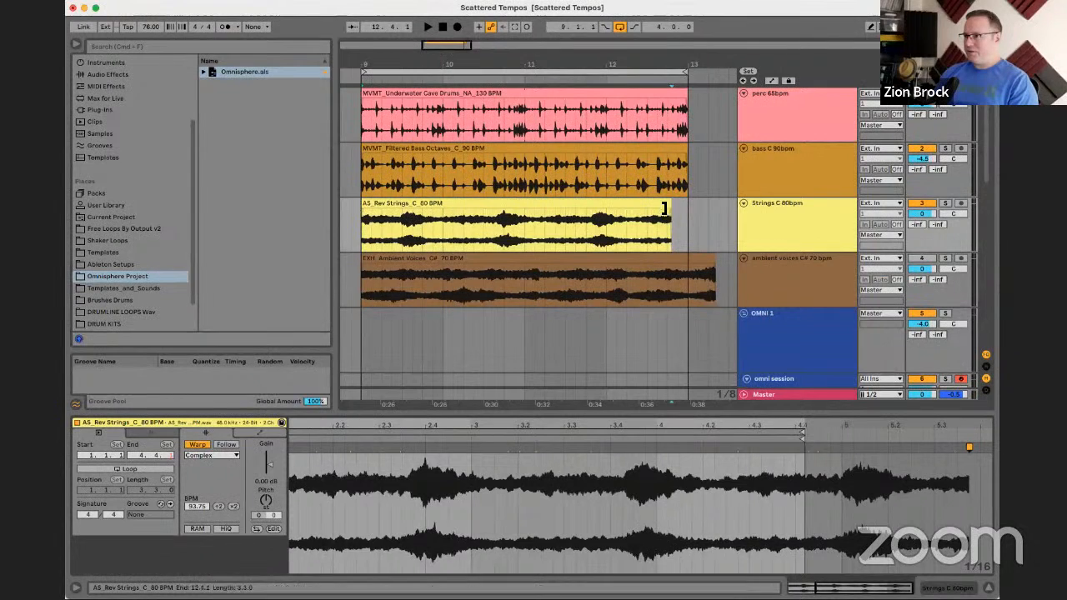
{"action": "left_click_drag", "start_coordinate": [671, 208], "coordinate": [717, 207]}
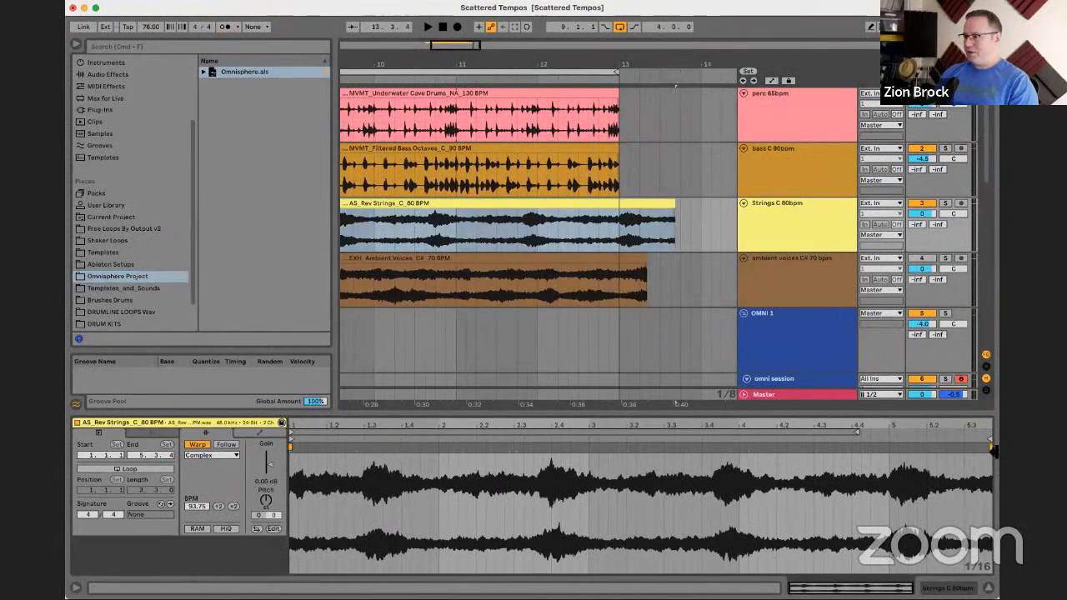
{"action": "left_click_drag", "start_coordinate": [991, 448], "coordinate": [888, 451]}
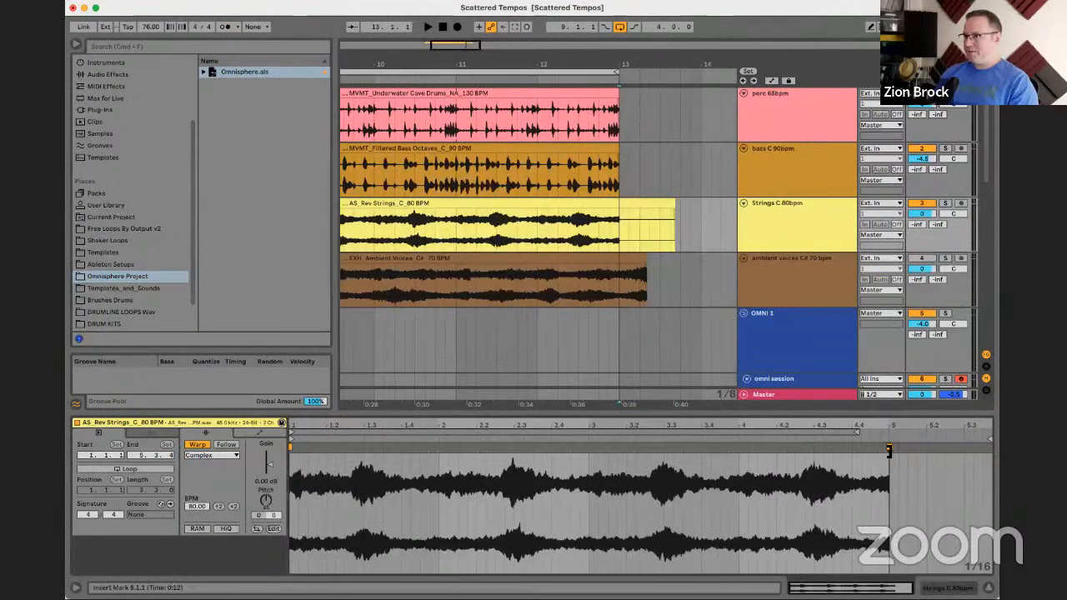
- Set the strings clip's end and loop end to bar 5 and play the warped strings with the other stems
{"action": "left_click_drag", "start_coordinate": [989, 439], "coordinate": [889, 441]}
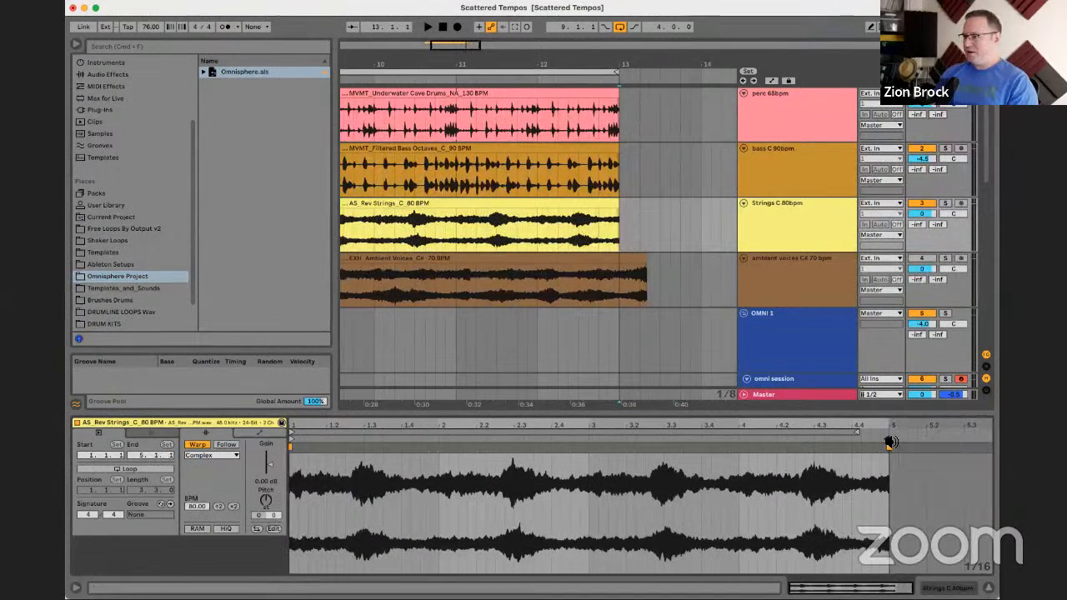
{"action": "left_click", "coordinate": [861, 433]}
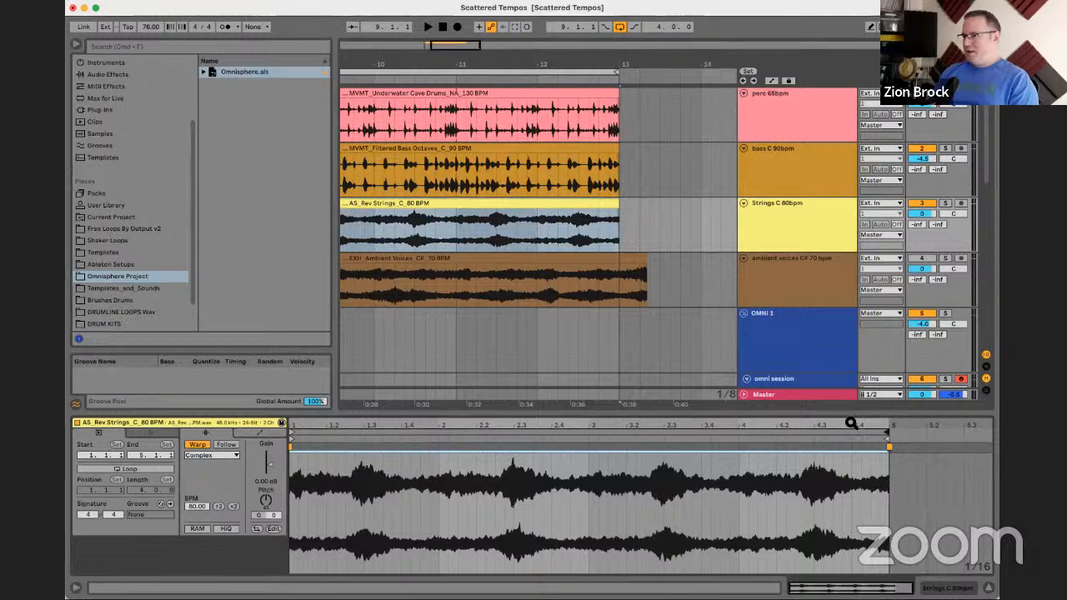
{"action": "key", "text": "space"}
{"action": "scroll", "coordinate": [666, 239], "scroll_direction": "left", "scroll_amount": 5}
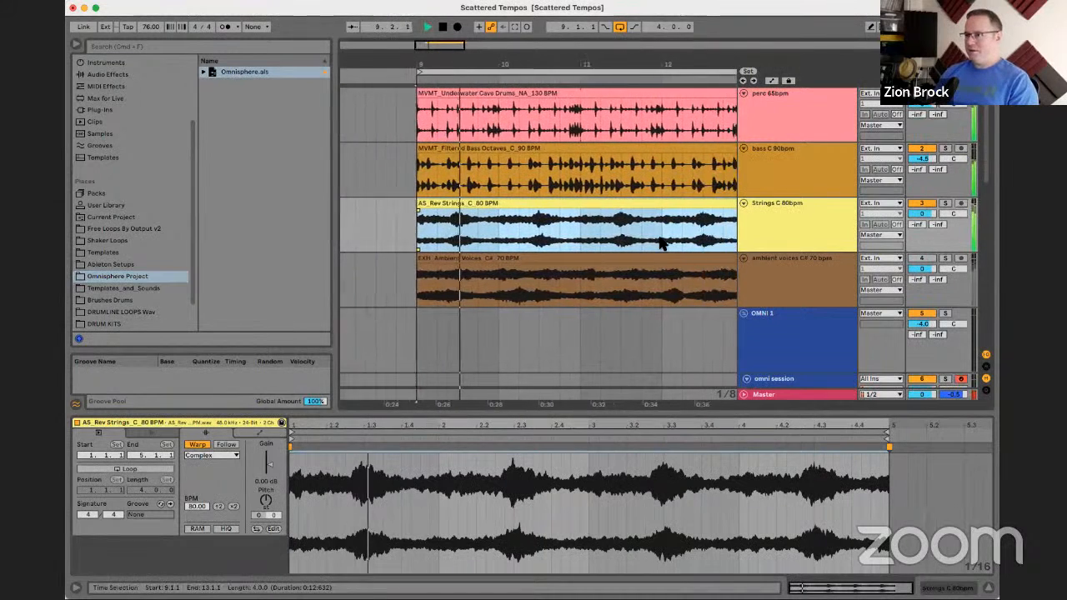
- Lower the Strings track's volume to -12.8 dB and replay the stems from bar 9
{"action": "scroll", "coordinate": [662, 243], "scroll_direction": "right", "scroll_amount": 1}
{"action": "left_click_drag", "start_coordinate": [922, 214], "coordinate": [923, 274]}
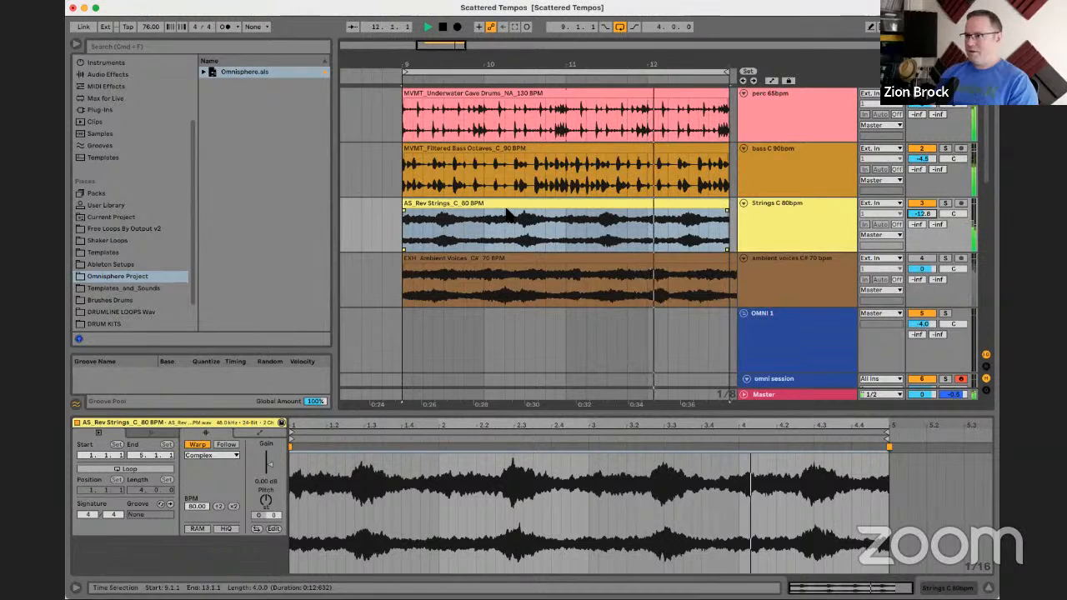
{"action": "key", "text": "space"}
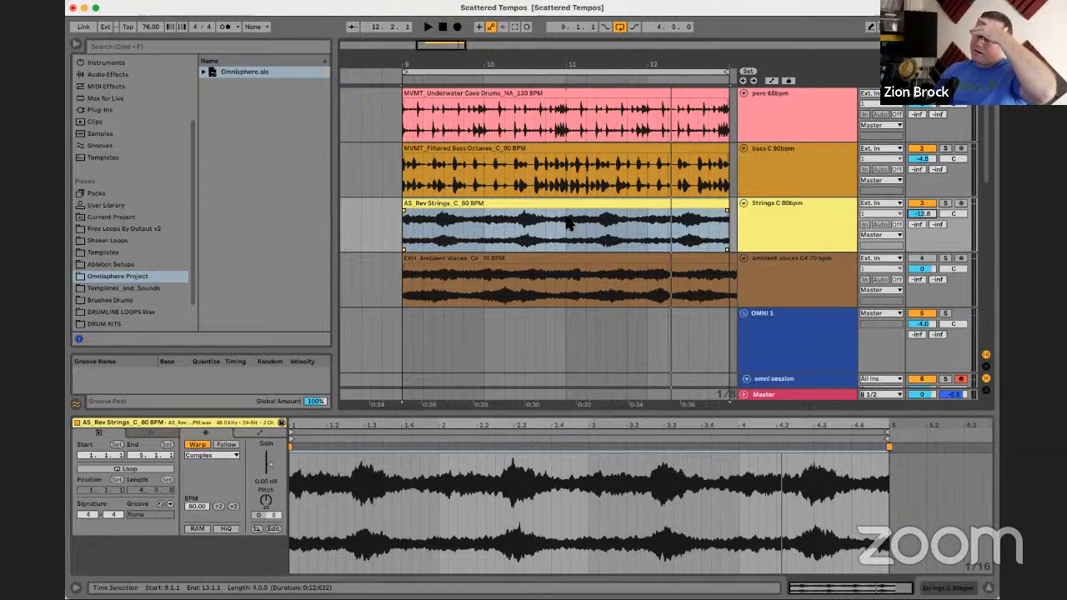
{"action": "left_click", "coordinate": [412, 404]}
{"action": "key", "text": "space"}
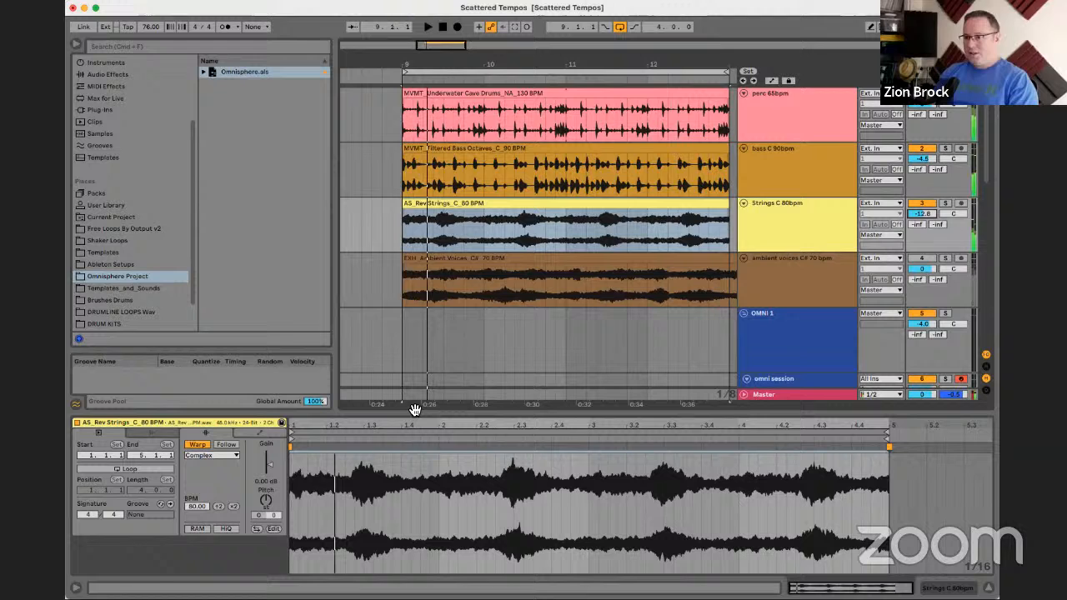
- Move the strings clip's start marker to 1.1.3 and play it with the other stems
{"action": "left_click", "coordinate": [293, 440]}
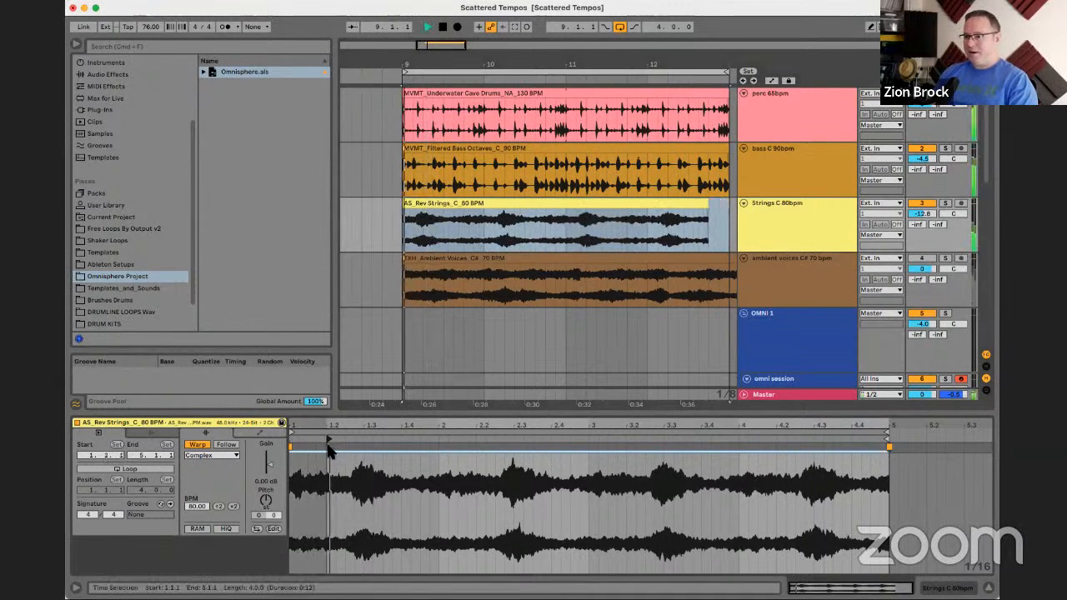
{"action": "key", "text": "space"}
{"action": "left_click_drag", "start_coordinate": [329, 439], "coordinate": [310, 441]}
{"action": "key", "text": "space"}
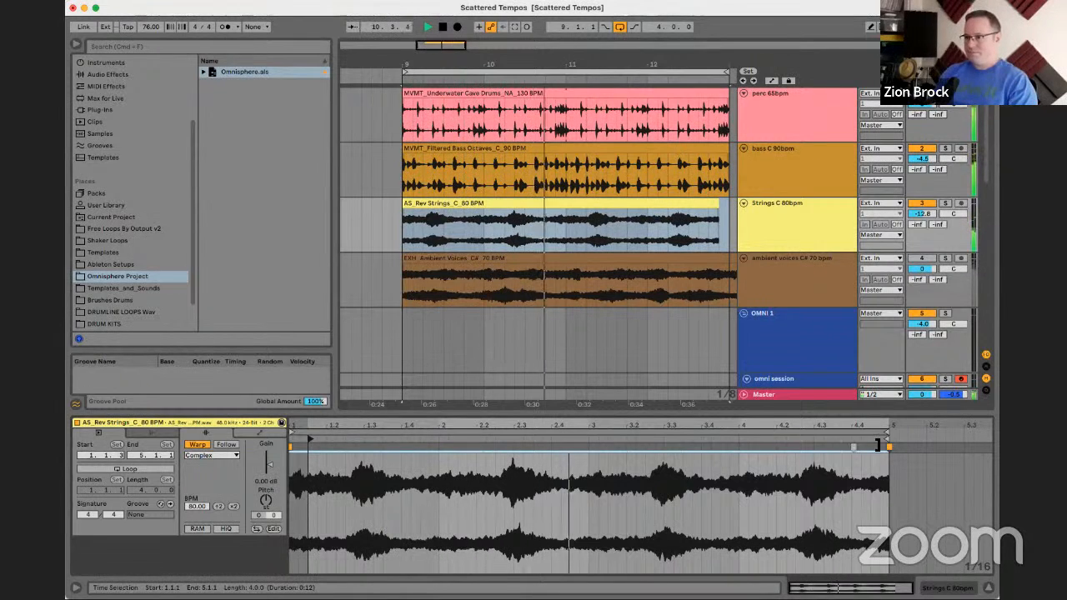
- Set the strings clip's loop length to two bars and move its end marker to 3.1.3
{"action": "left_click_drag", "start_coordinate": [891, 433], "coordinate": [580, 433]}
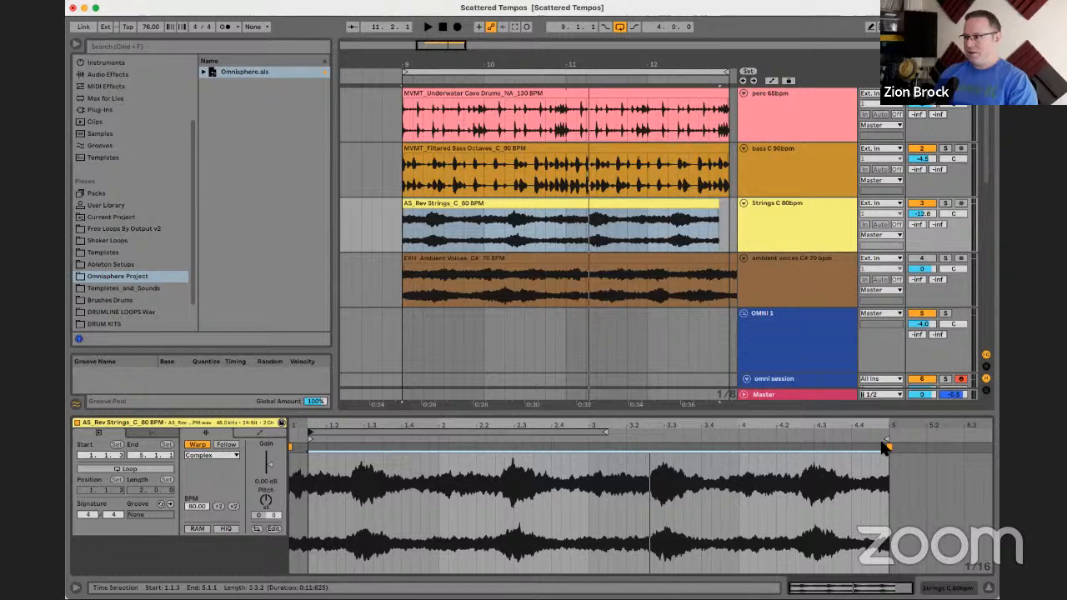
{"action": "key", "text": "space"}
{"action": "left_click_drag", "start_coordinate": [886, 447], "coordinate": [606, 439]}
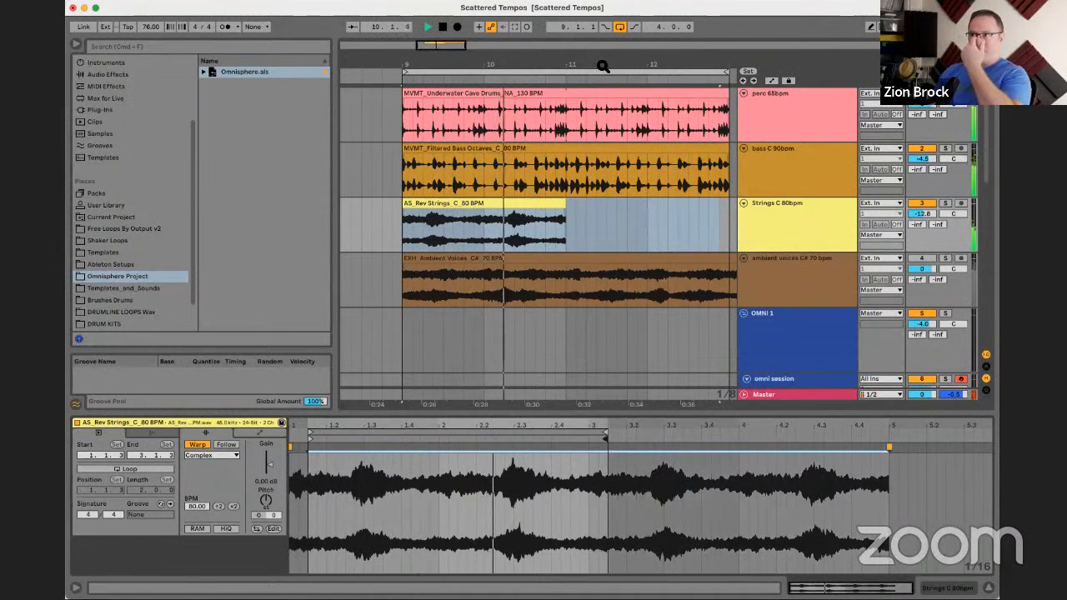
- Try to extend the strings clip in the arrangement toward bar 13 and play the section again
{"action": "left_click_drag", "start_coordinate": [602, 67], "coordinate": [514, 67]}
{"action": "left_click_drag", "start_coordinate": [498, 203], "coordinate": [650, 205]}
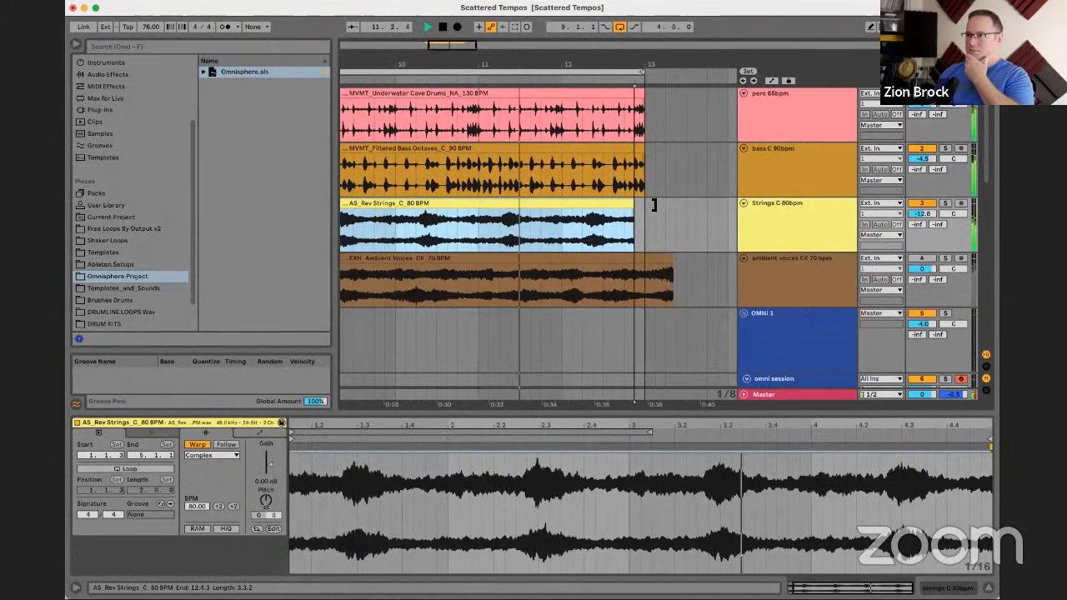
{"action": "left_click_drag", "start_coordinate": [656, 66], "coordinate": [667, 50]}
{"action": "key", "text": "space"}
{"action": "left_click", "coordinate": [700, 483]}
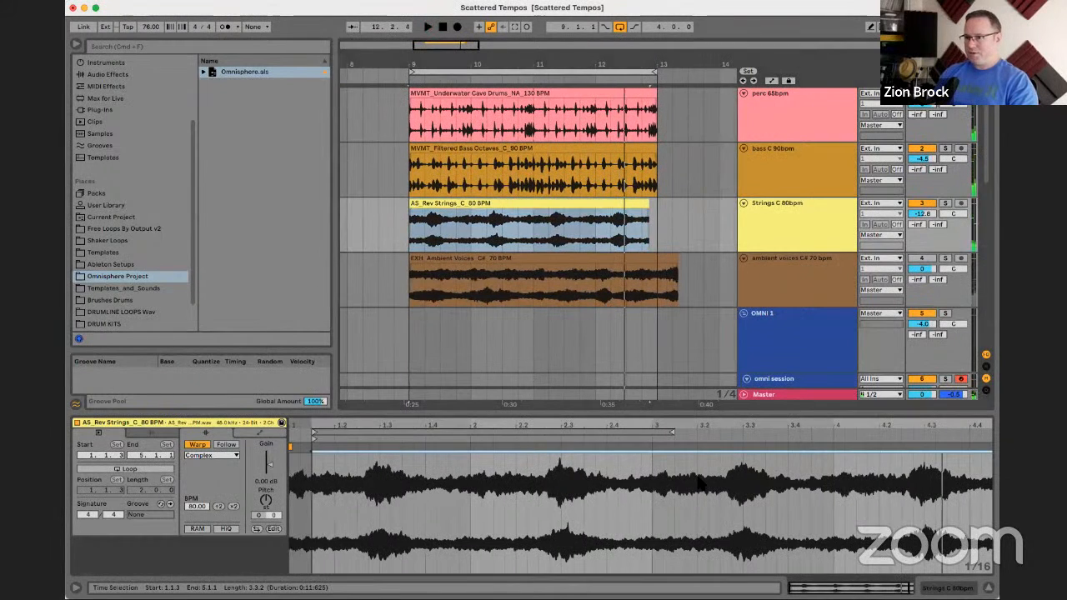
{"action": "key", "text": "space"}
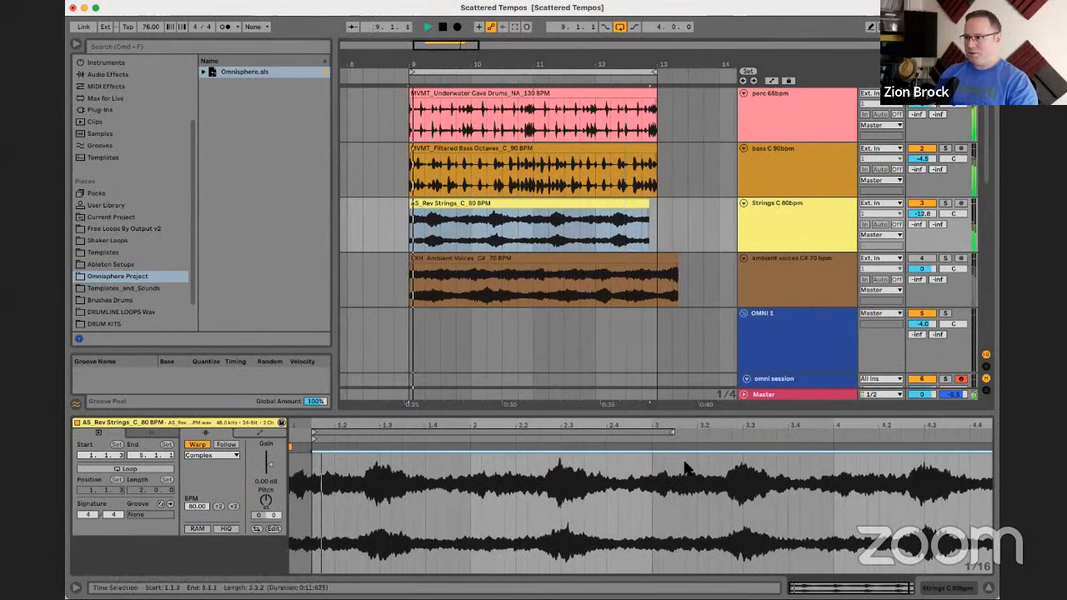
- Turn on looping for the strings clip and extend it to bar 13 in the arrangement
{"action": "left_click", "coordinate": [122, 469]}
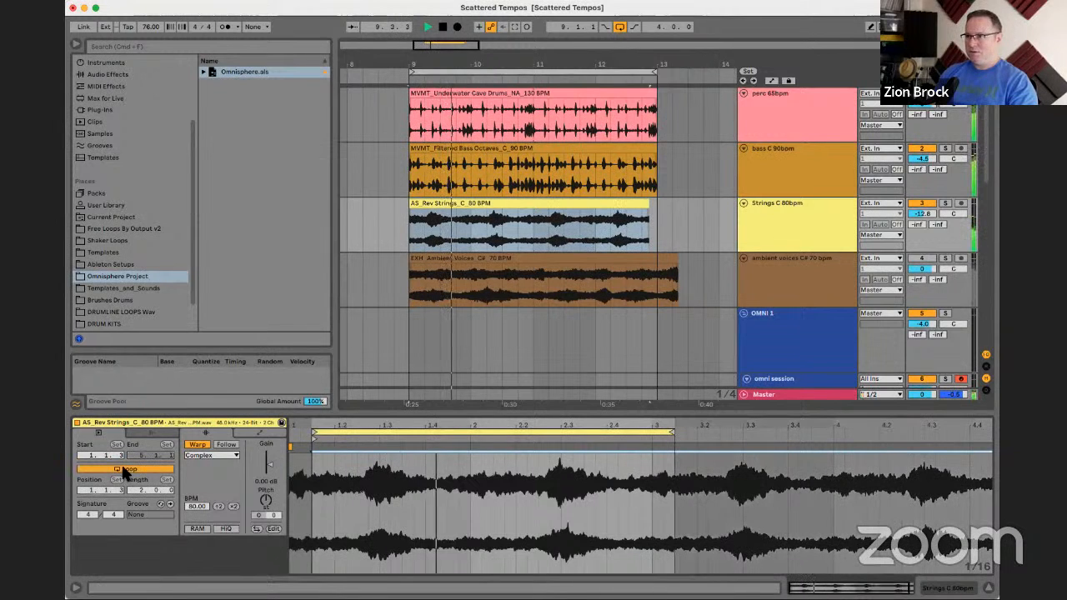
{"action": "left_click_drag", "start_coordinate": [650, 211], "coordinate": [658, 211]}
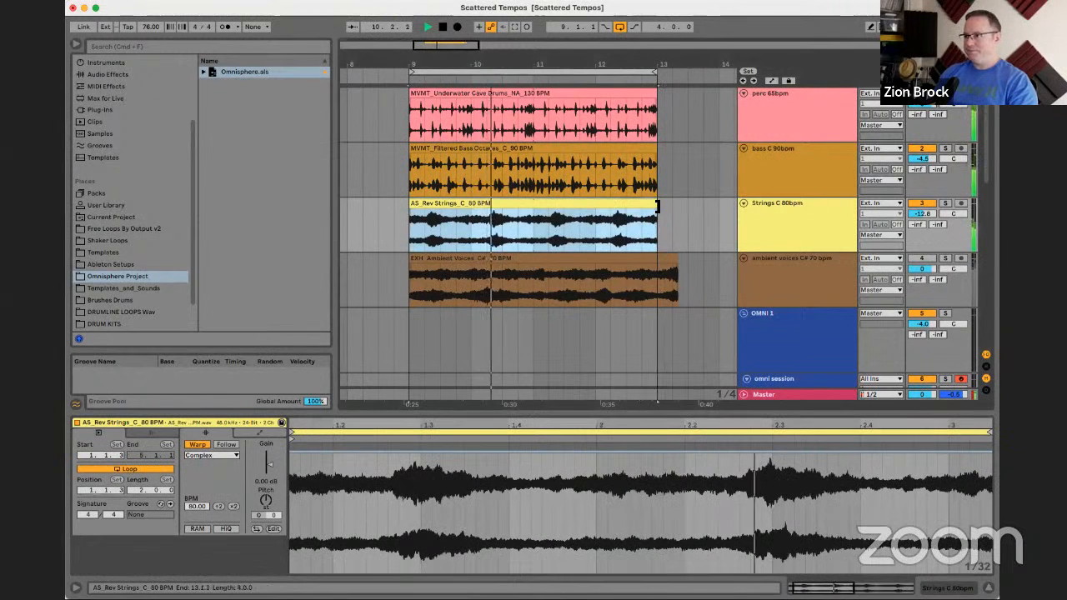
{"action": "left_click", "coordinate": [771, 219]}
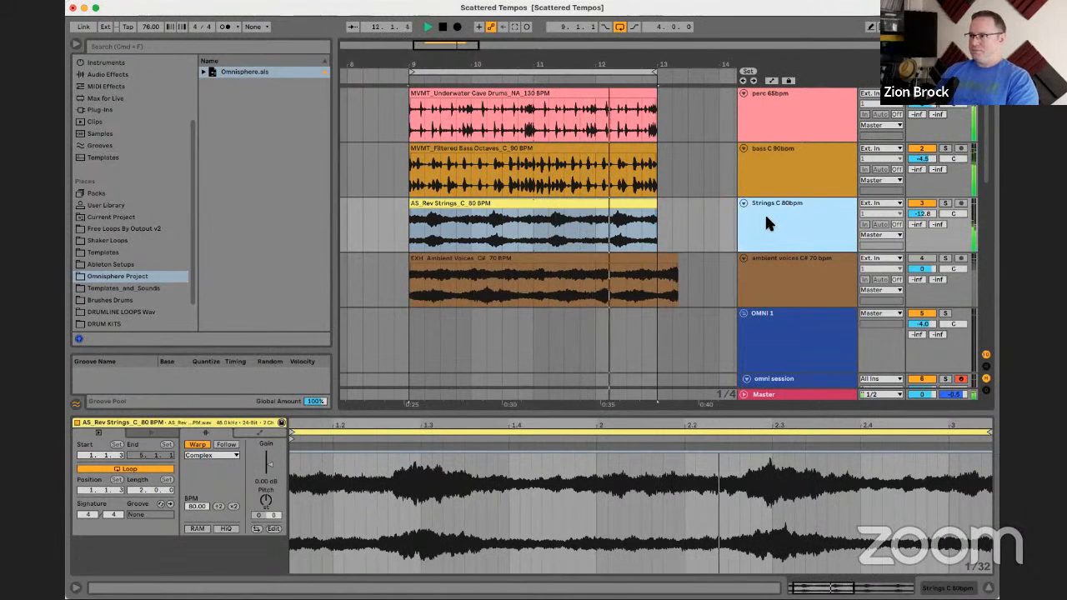
- Open the EXH_Ambient Voices clip and audition its track soloed
{"action": "left_click", "coordinate": [769, 262]}
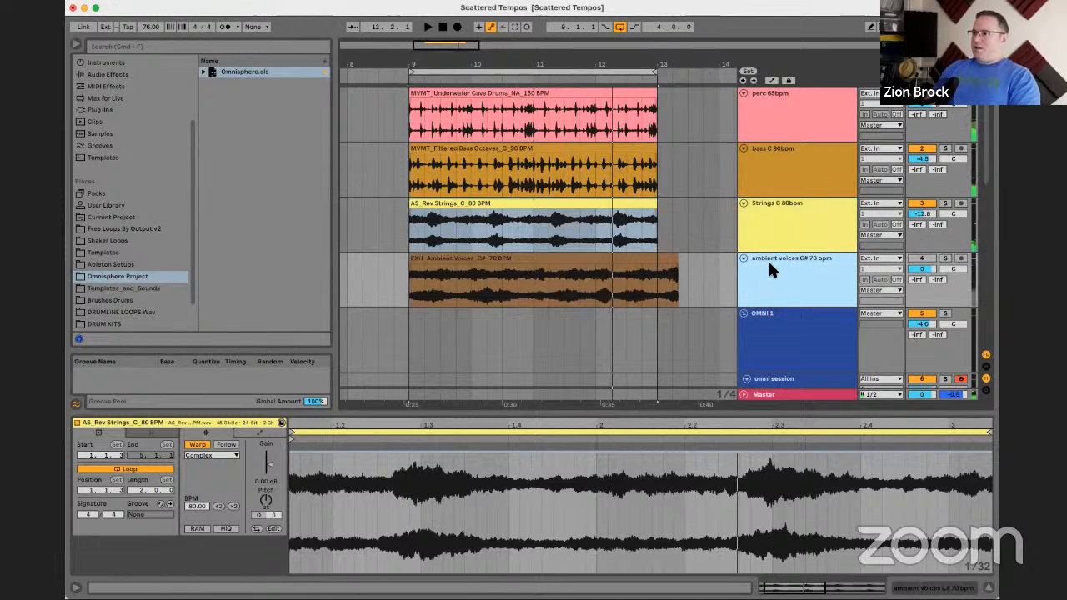
{"action": "left_click", "coordinate": [646, 262]}
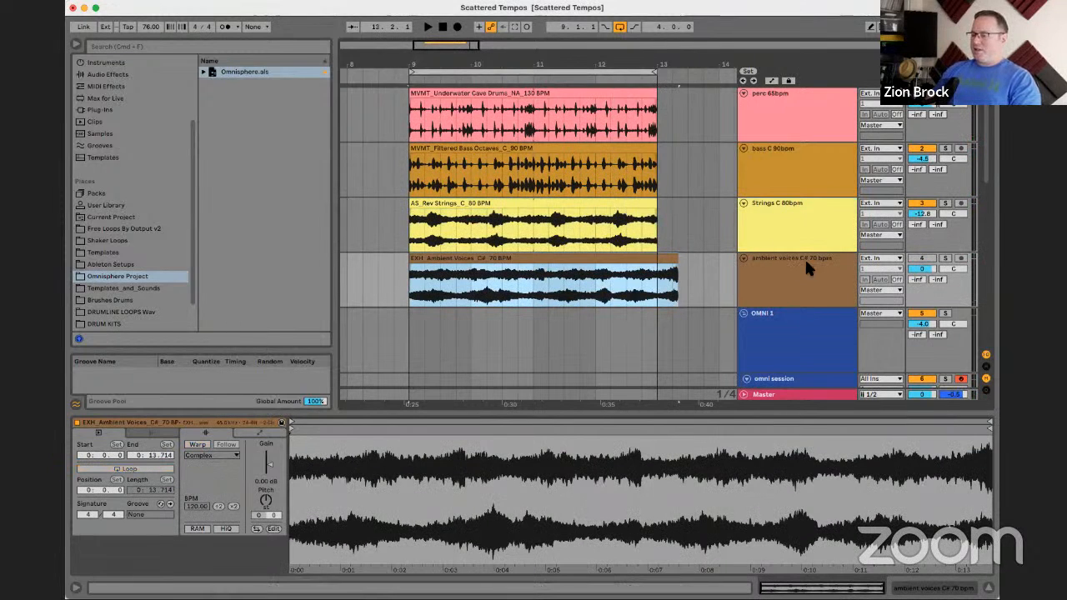
{"action": "key", "text": "space"}
{"action": "left_click", "coordinate": [945, 258]}
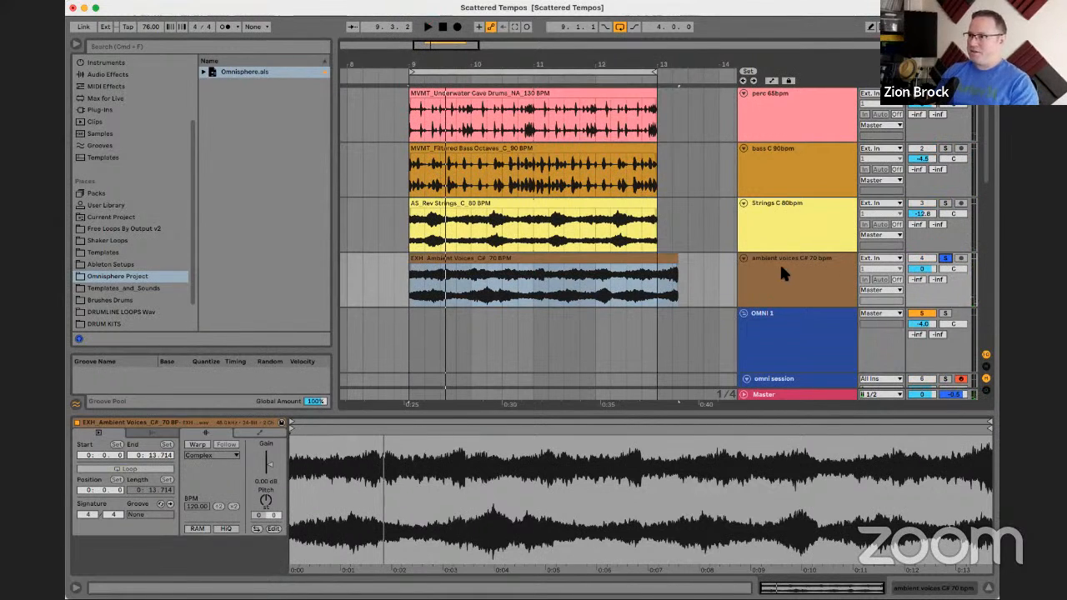
{"action": "left_click", "coordinate": [677, 262]}
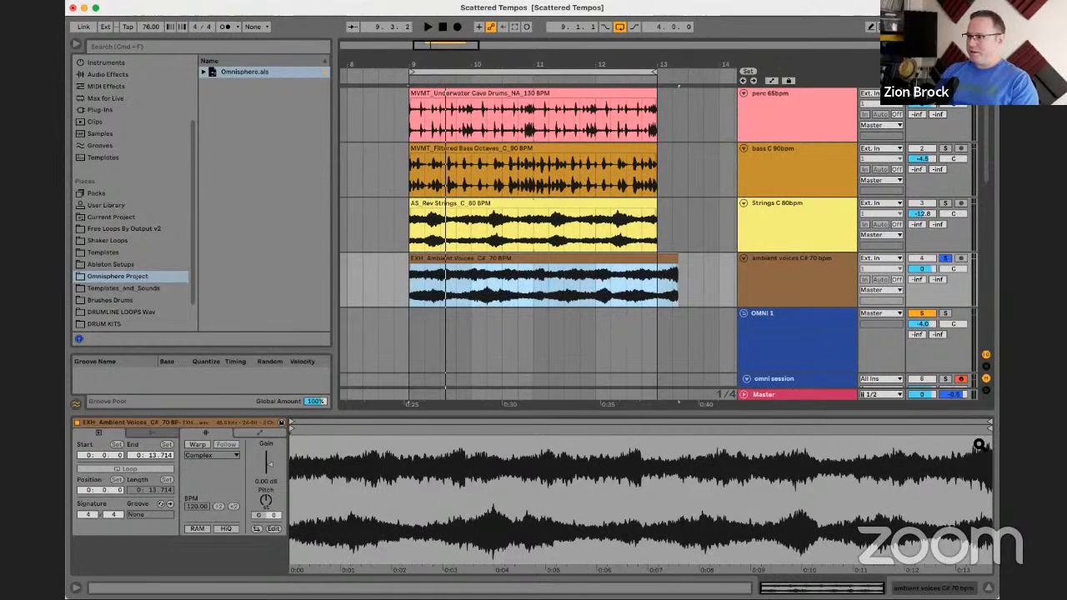
- Enable warping on the ambient voices clip, add a warp marker at its audio end and align that marker with bar 5
{"action": "left_click", "coordinate": [195, 446]}
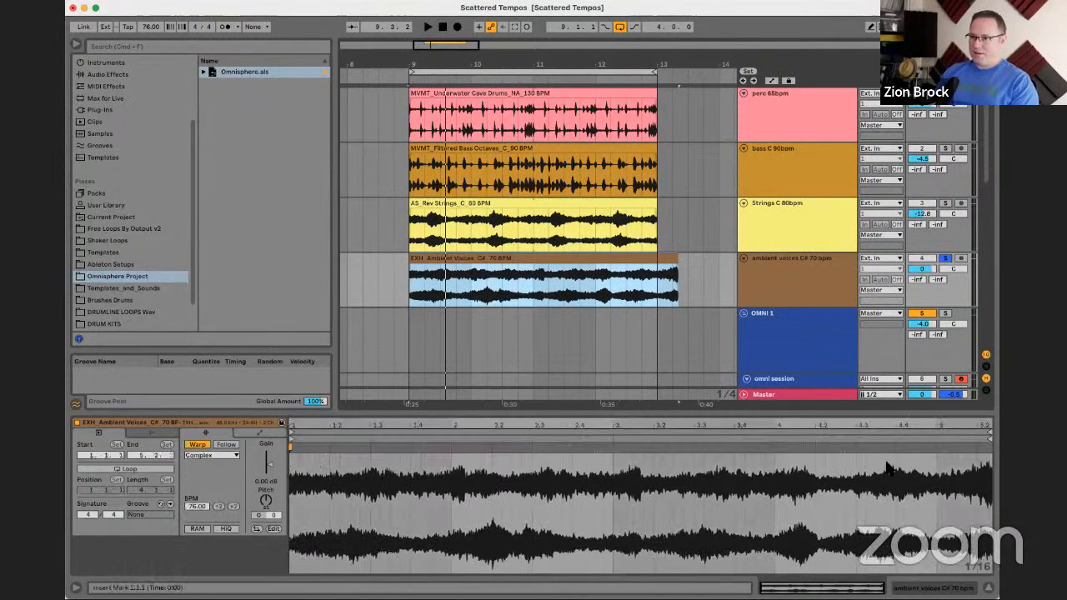
{"action": "left_click", "coordinate": [978, 451]}
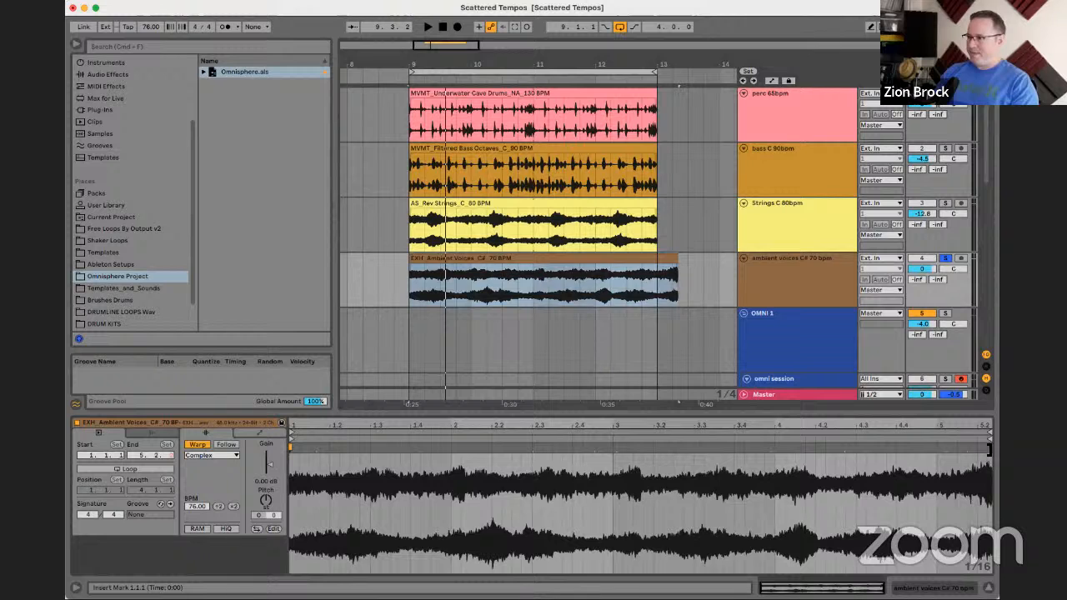
{"action": "left_click", "coordinate": [990, 450]}
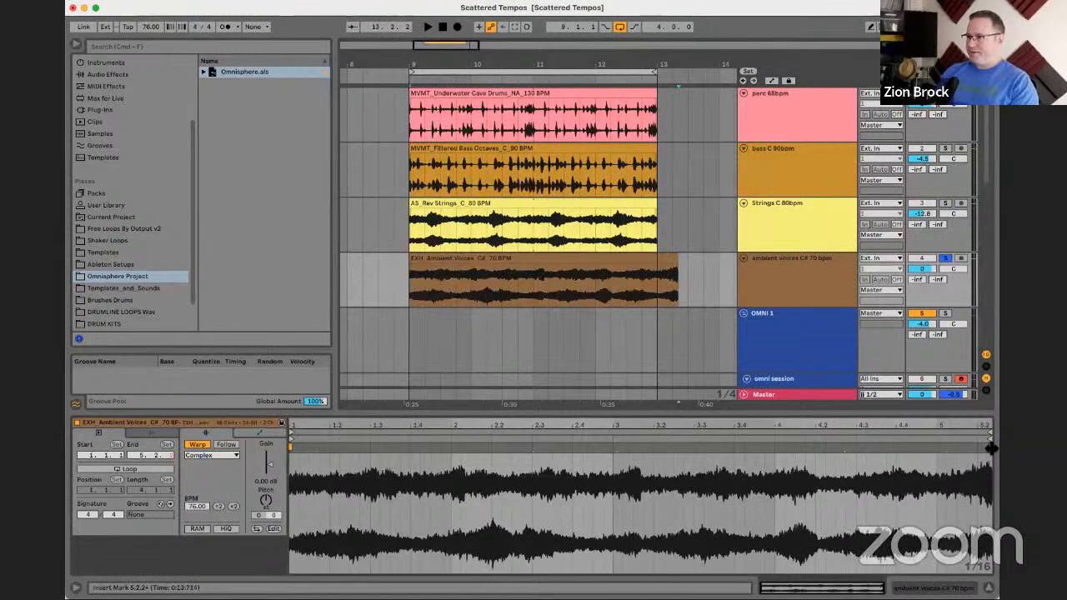
{"action": "left_click_drag", "start_coordinate": [991, 450], "coordinate": [936, 457]}
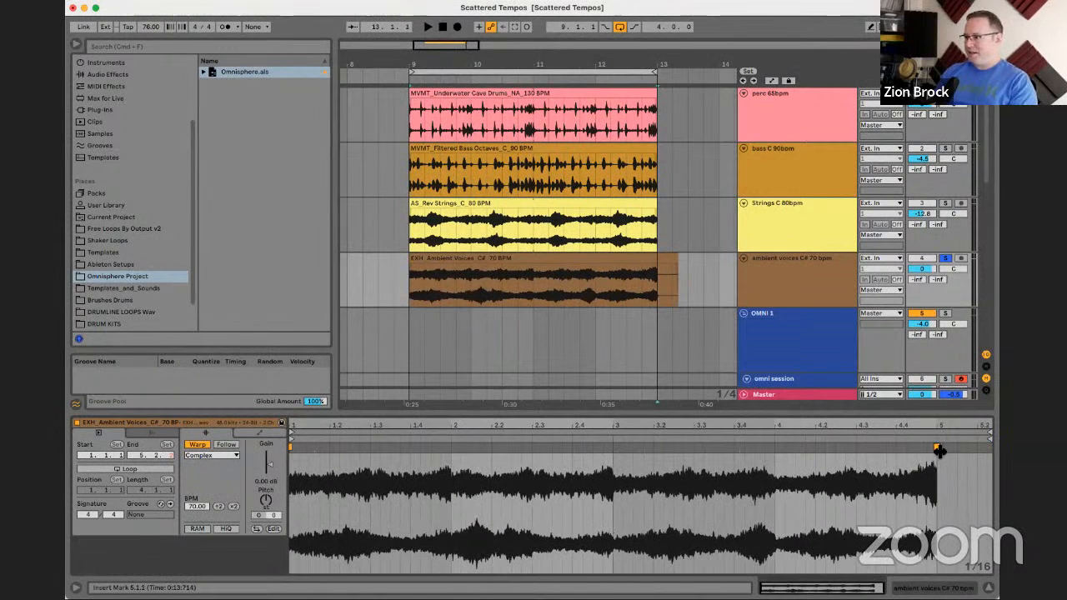
- Loop the ambient voices clip with its loop end at bar 5 and trim it to bar 13 in the arrangement
{"action": "left_click", "coordinate": [986, 435]}
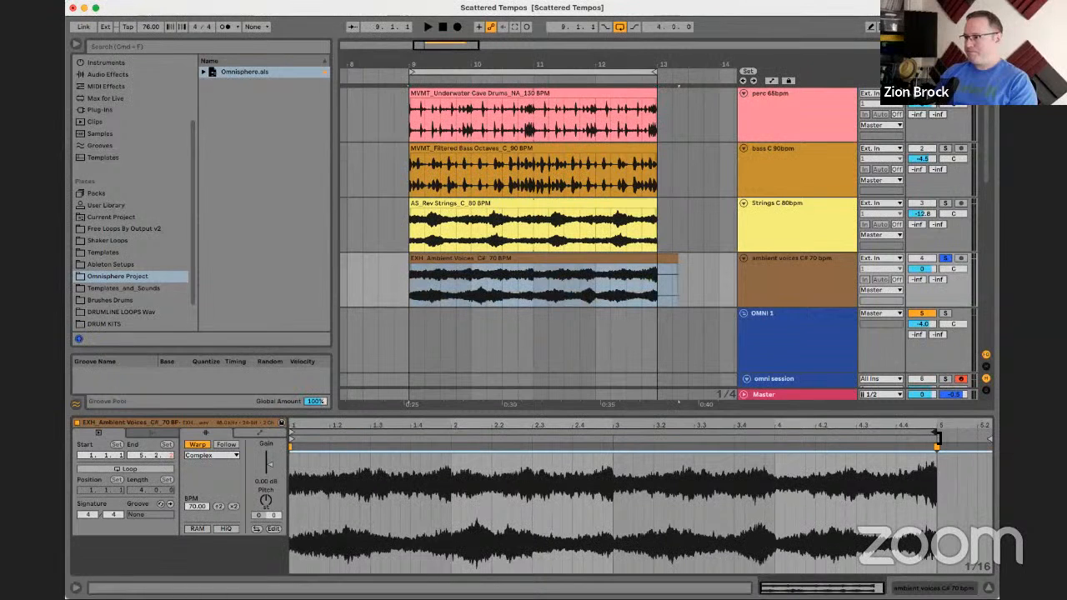
{"action": "left_click", "coordinate": [134, 469]}
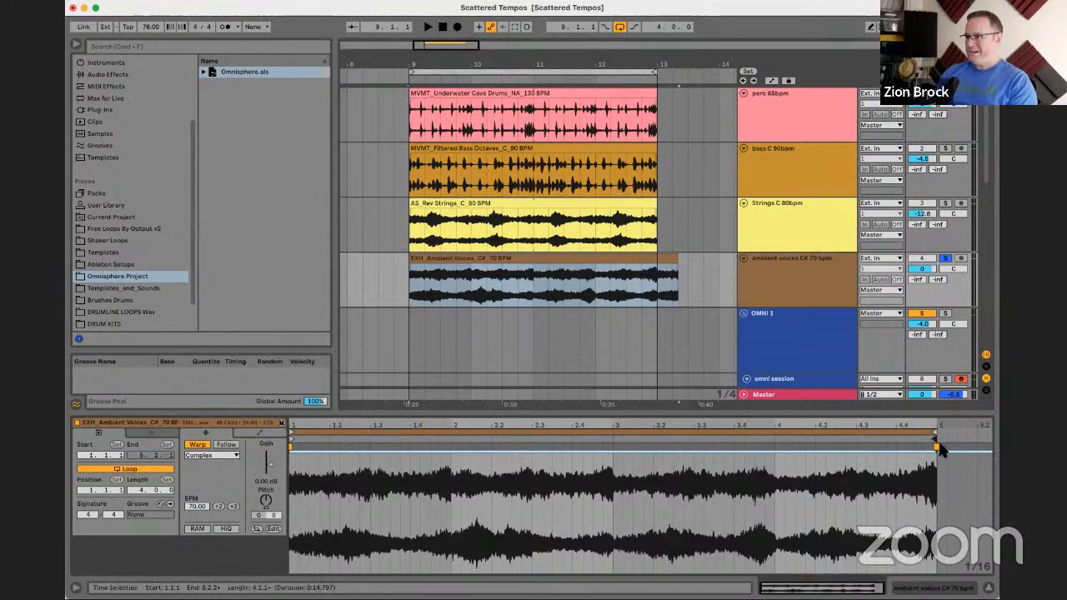
{"action": "left_click_drag", "start_coordinate": [677, 260], "coordinate": [661, 263]}
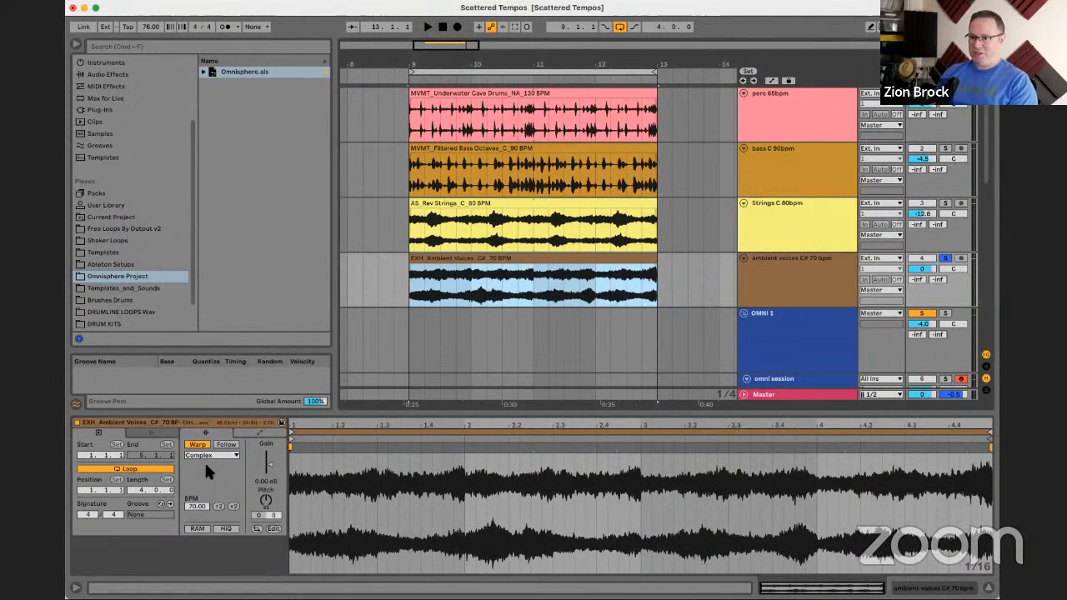
- Transpose the ambient voices clip to -1 semitone and audition it soloed
{"action": "left_click", "coordinate": [267, 499]}
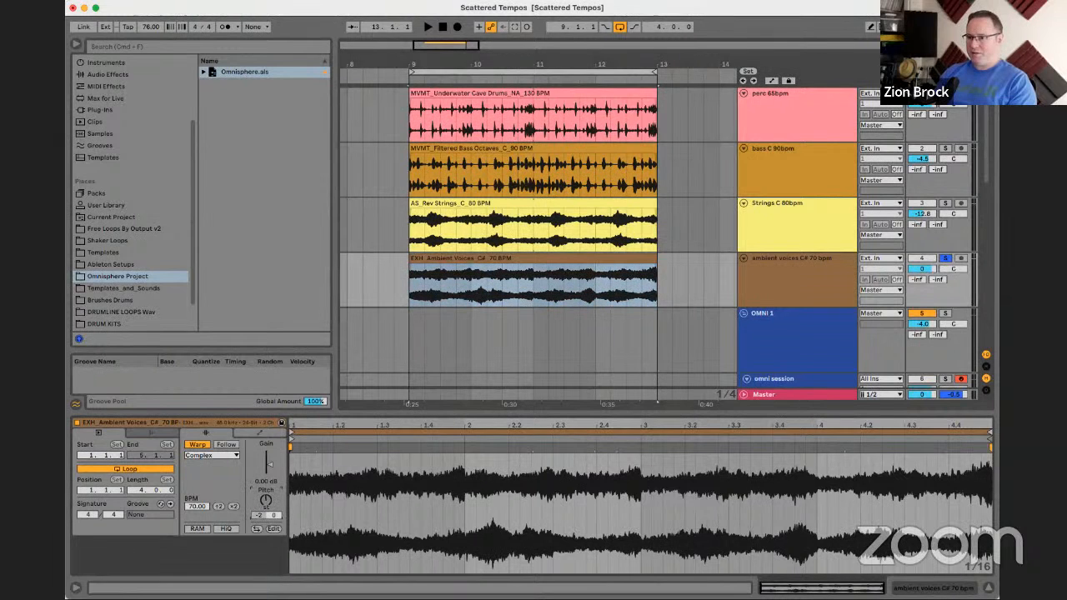
{"action": "key", "text": "space"}
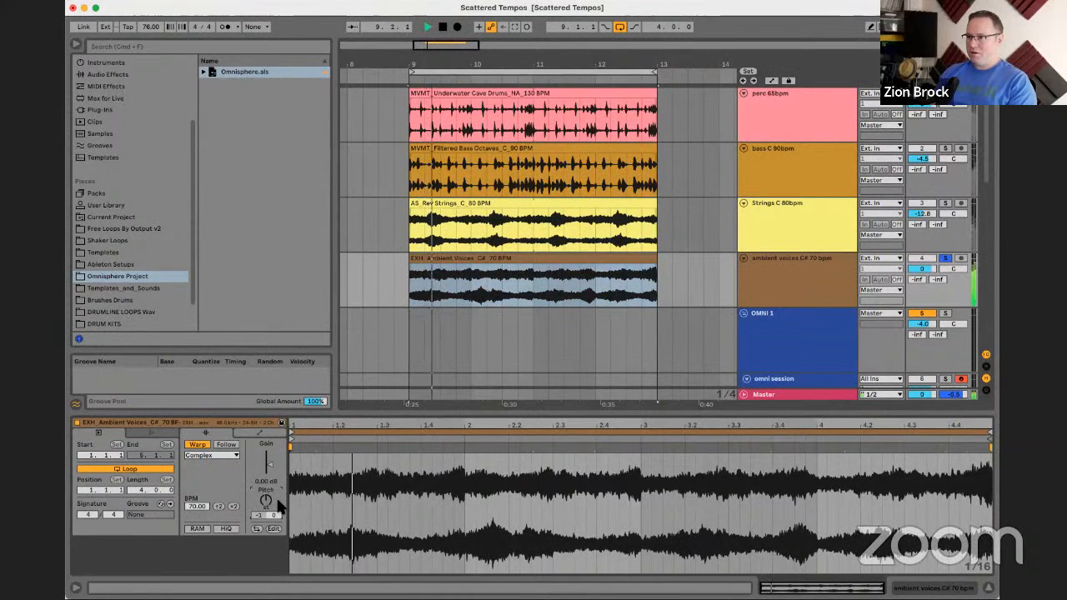
{"action": "key", "text": "space"}
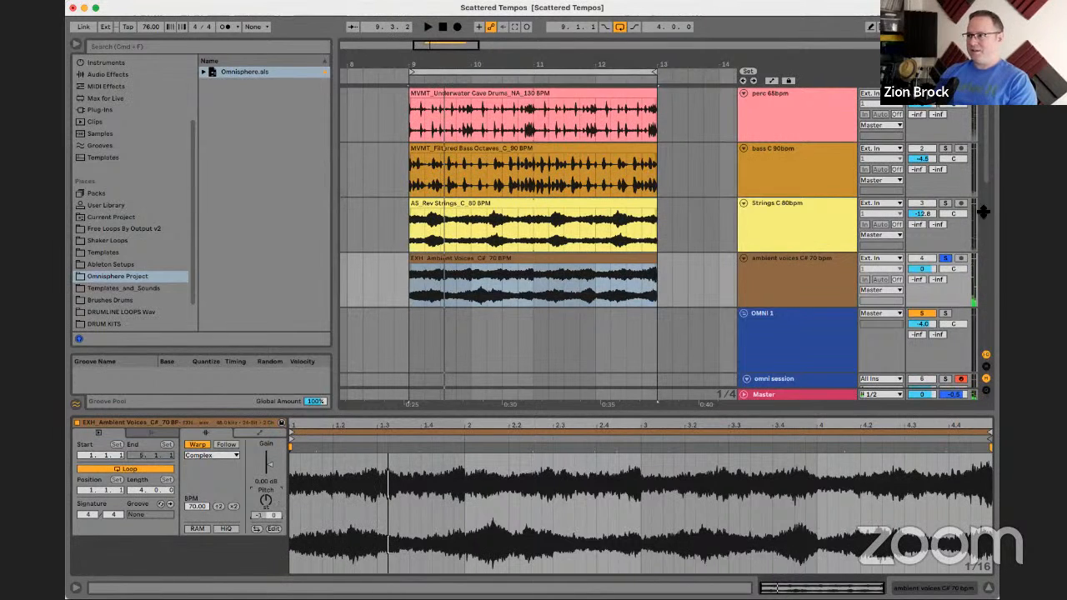
- Unsolo the ambient voices track and try its clip at +2 and +5 semitones against all the stems
{"action": "key", "text": "space"}
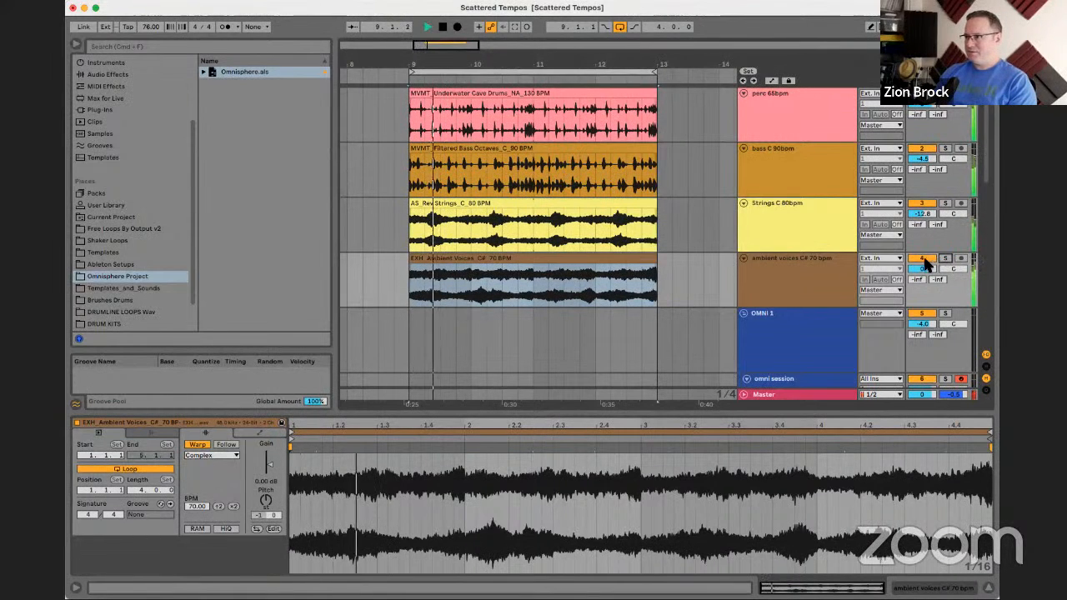
{"action": "key", "text": "space"}
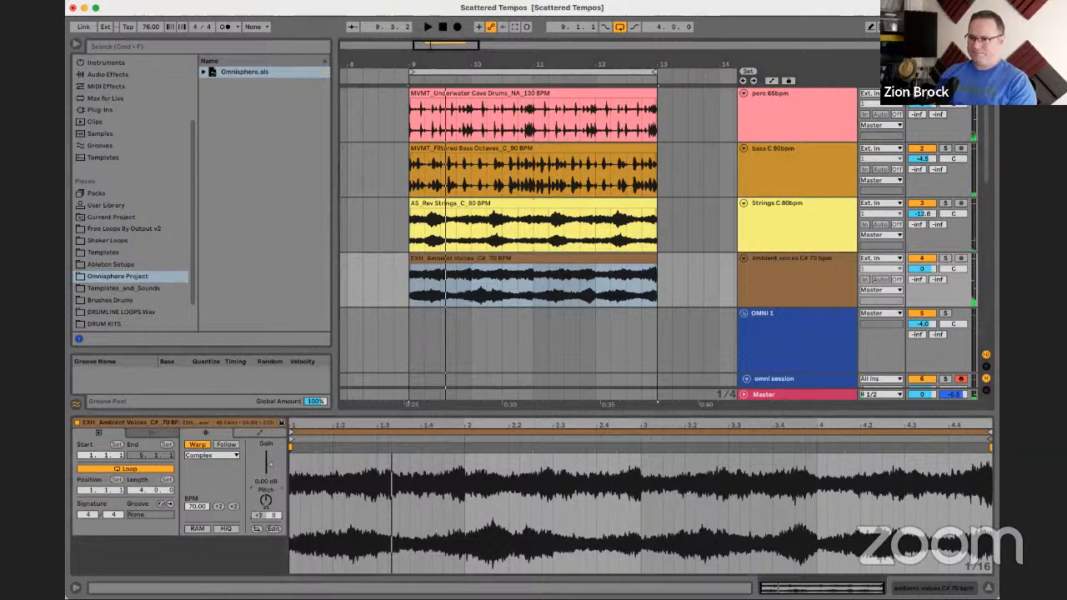
{"action": "key", "text": "space"}
{"action": "key", "text": "space"}
{"action": "key", "text": "Up"}
{"action": "key", "text": "Up"}
{"action": "key", "text": "Up"}
{"action": "key", "text": "space"}
{"action": "key", "text": "space"}
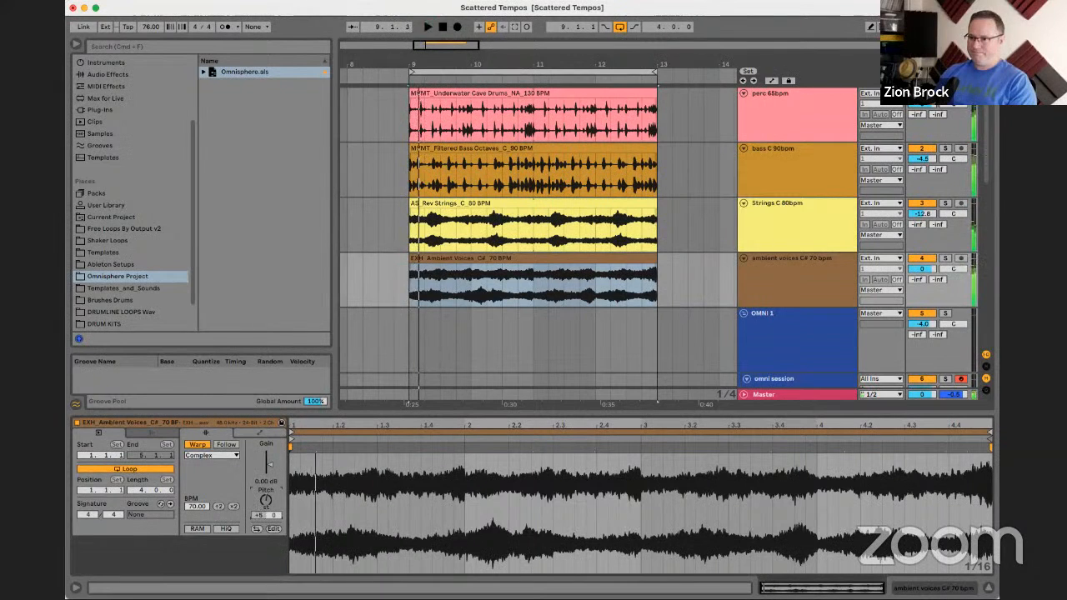
- Set the ambient voices clip's transposition to +4 semitones and play it with all the stems
{"action": "key", "text": "Down"}
{"action": "key", "text": "space"}
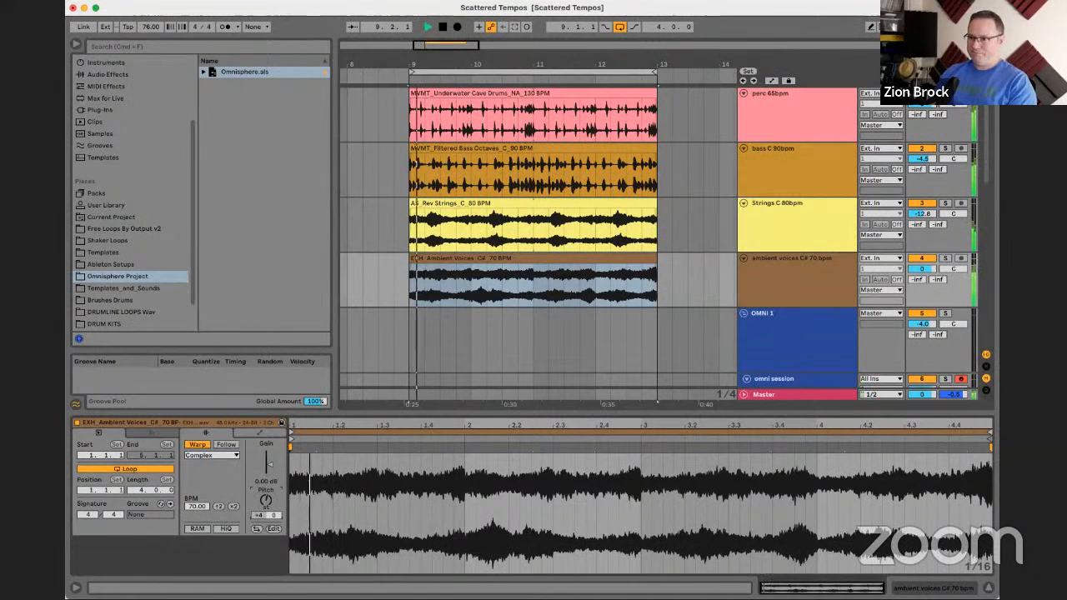
{"action": "key", "text": "space"}
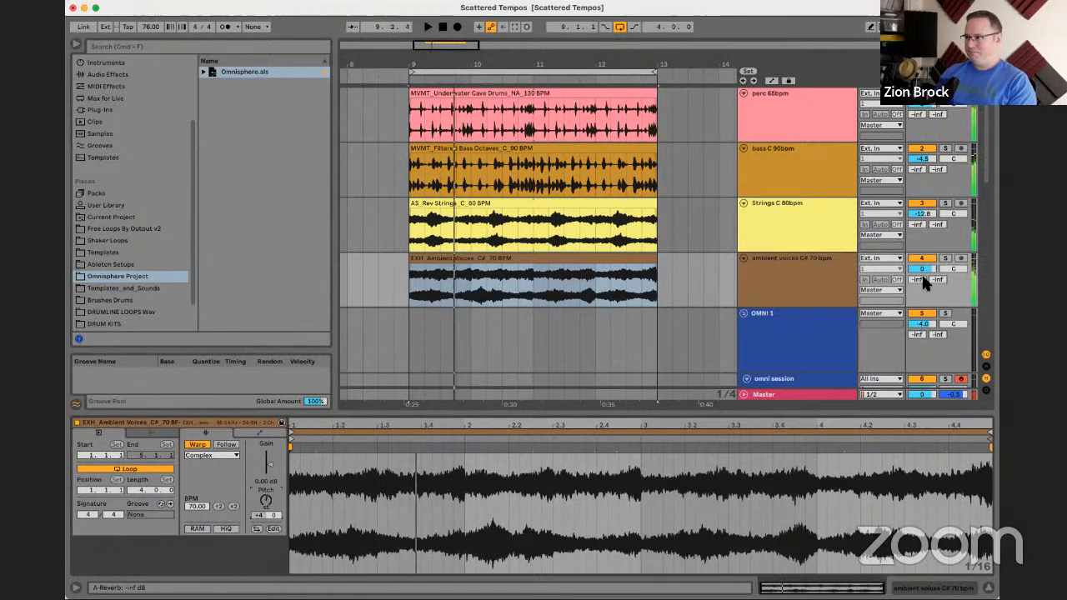
- Pan the ambient voices track to 44L and audition it soloed together with the Strings track
{"action": "key", "text": "space"}
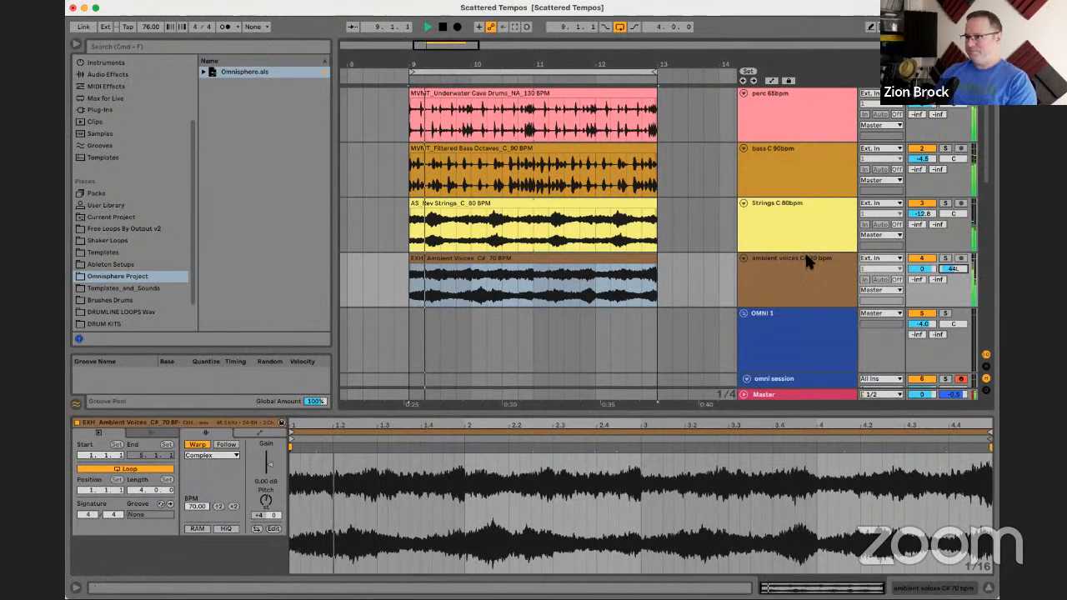
{"action": "key", "text": "space"}
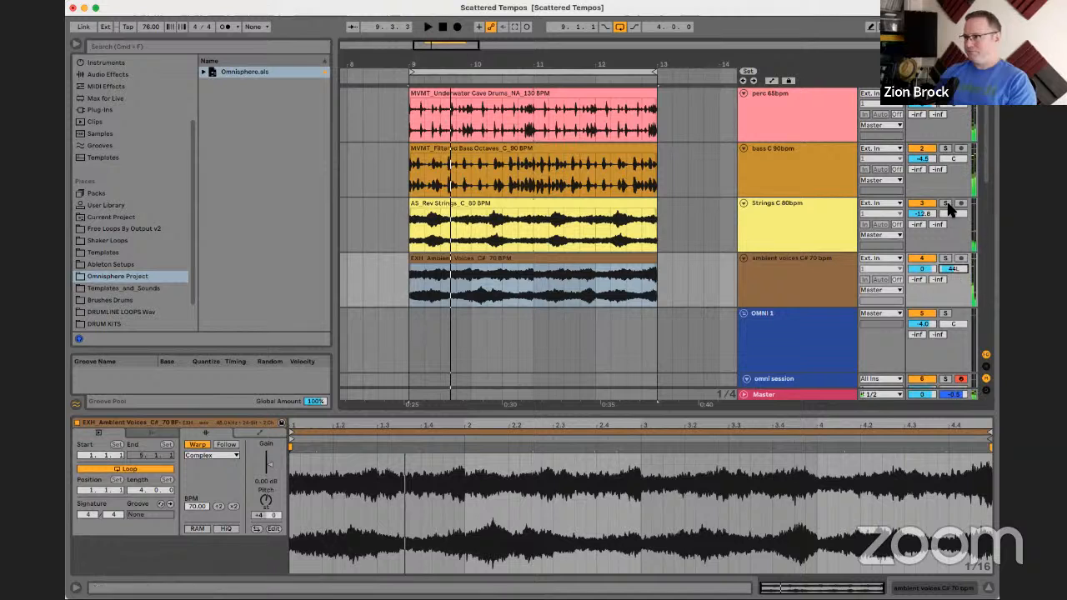
{"action": "left_click", "coordinate": [946, 204]}
{"action": "key", "text": "space"}
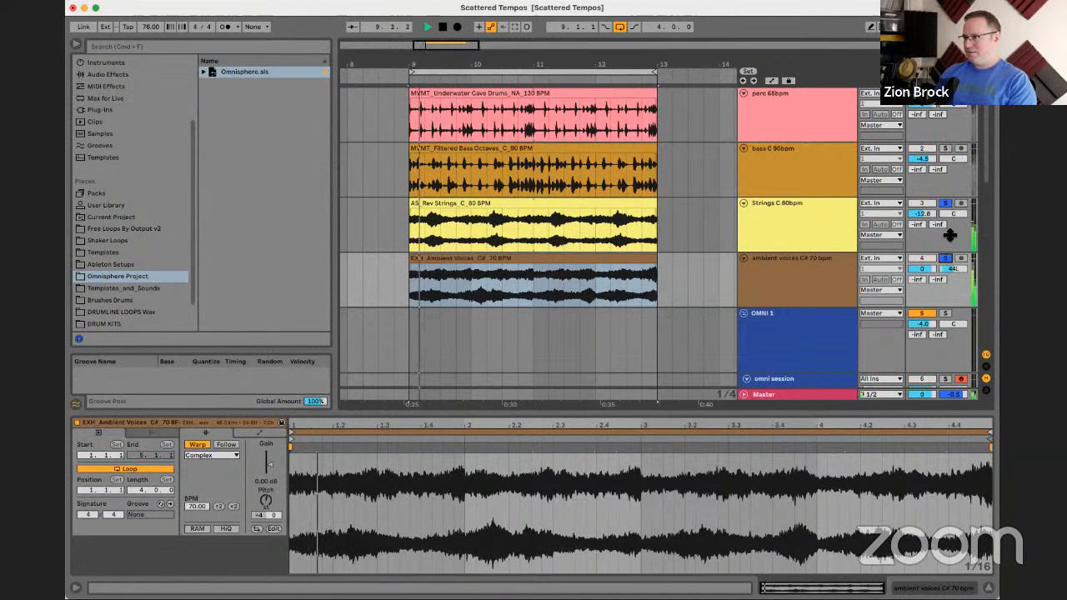
- Unsolo the Strings track, pan the bass track to 35R and audition it soloed together with the ambient voices
{"action": "left_click", "coordinate": [946, 205]}
{"action": "left_click", "coordinate": [945, 149]}
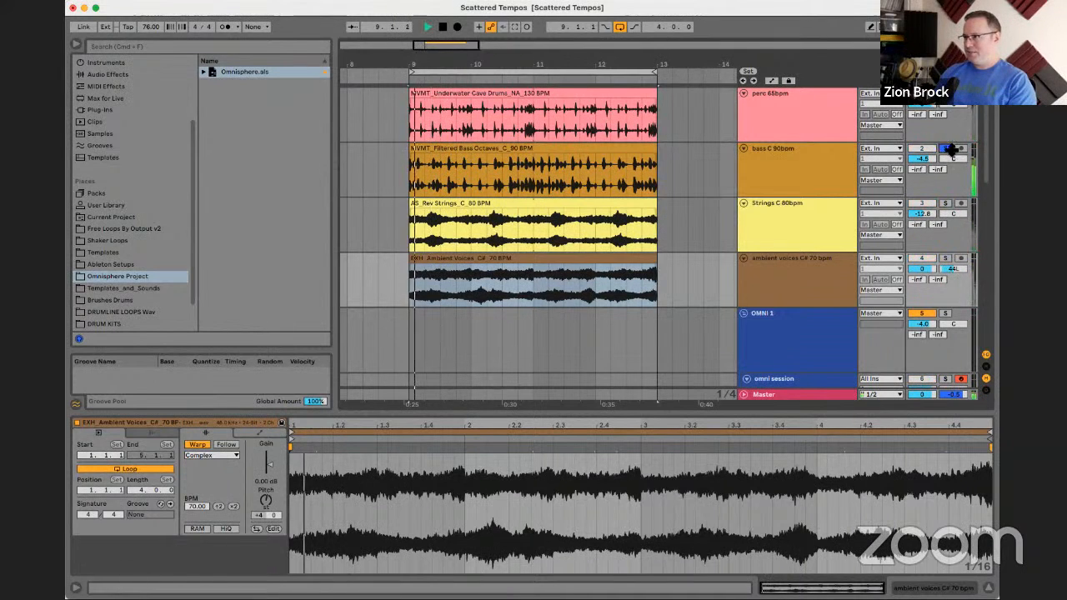
{"action": "left_click", "coordinate": [946, 259]}
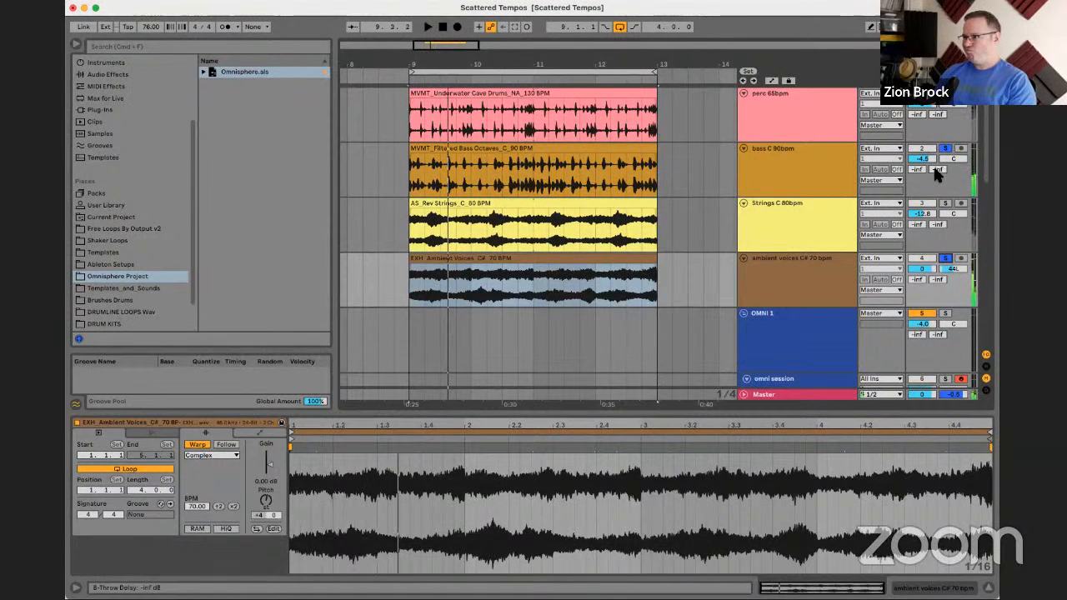
{"action": "key", "text": "space"}
{"action": "key", "text": "space"}
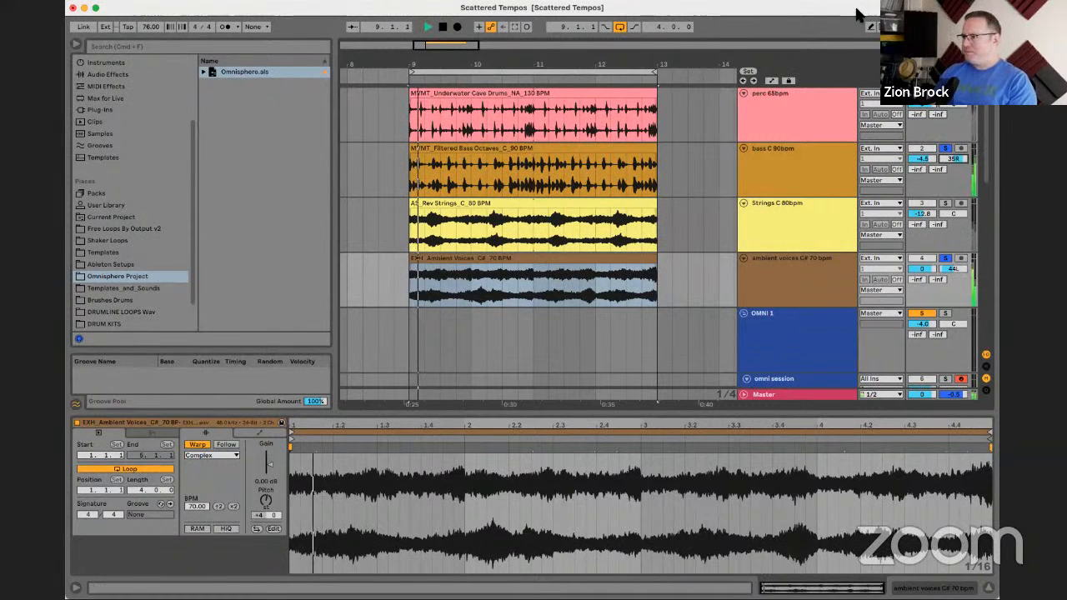
- Solo the omni session track so its instrument can be heard without the stems
{"action": "left_click", "coordinate": [804, 260]}
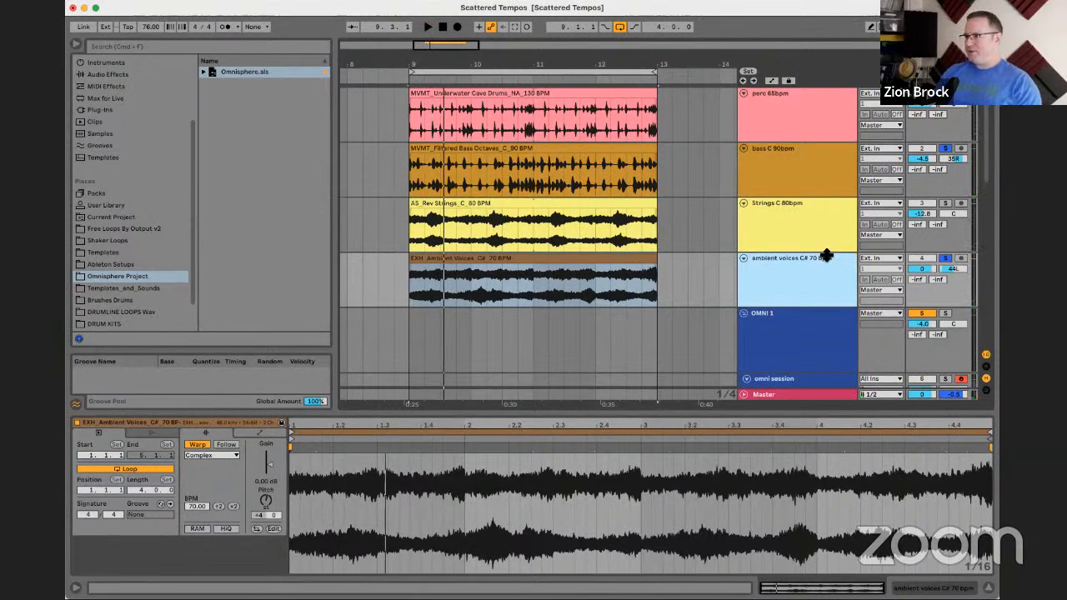
{"action": "scroll", "coordinate": [838, 261], "scroll_direction": "down", "scroll_amount": 3}
{"action": "left_click", "coordinate": [946, 314]}
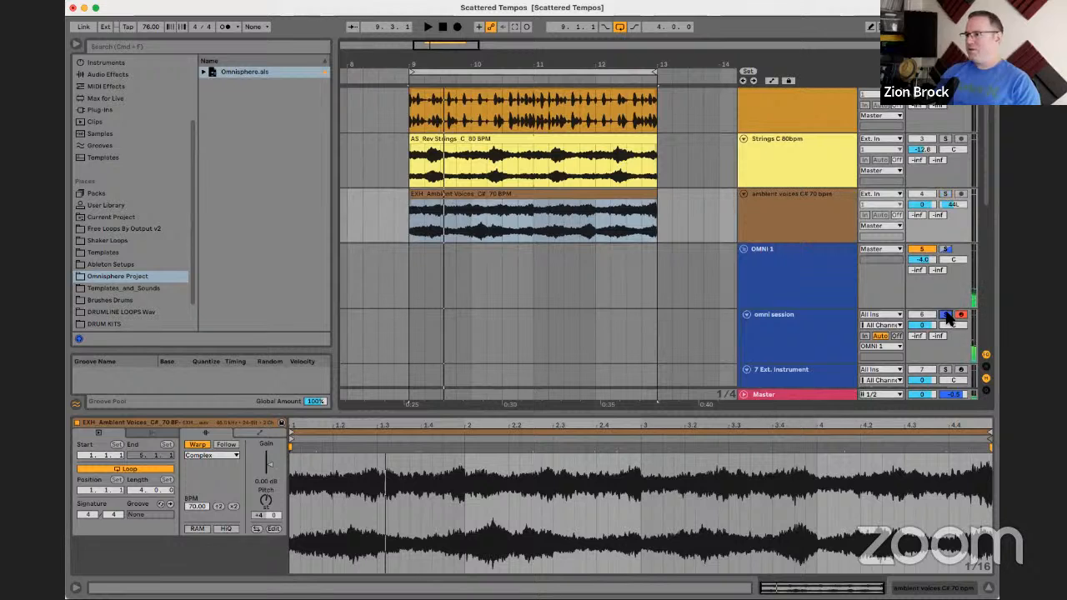
- Clear the solos, mute the Strings track and play the ambient voices clip with the remaining stems
{"action": "scroll", "coordinate": [938, 267], "scroll_direction": "up", "scroll_amount": 2}
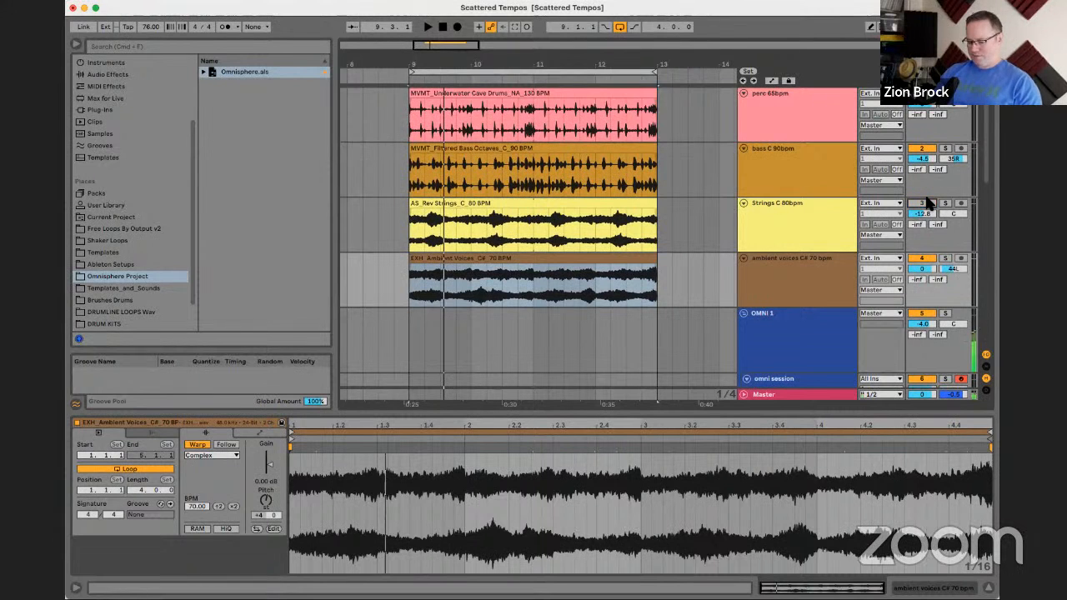
{"action": "key", "text": "space"}
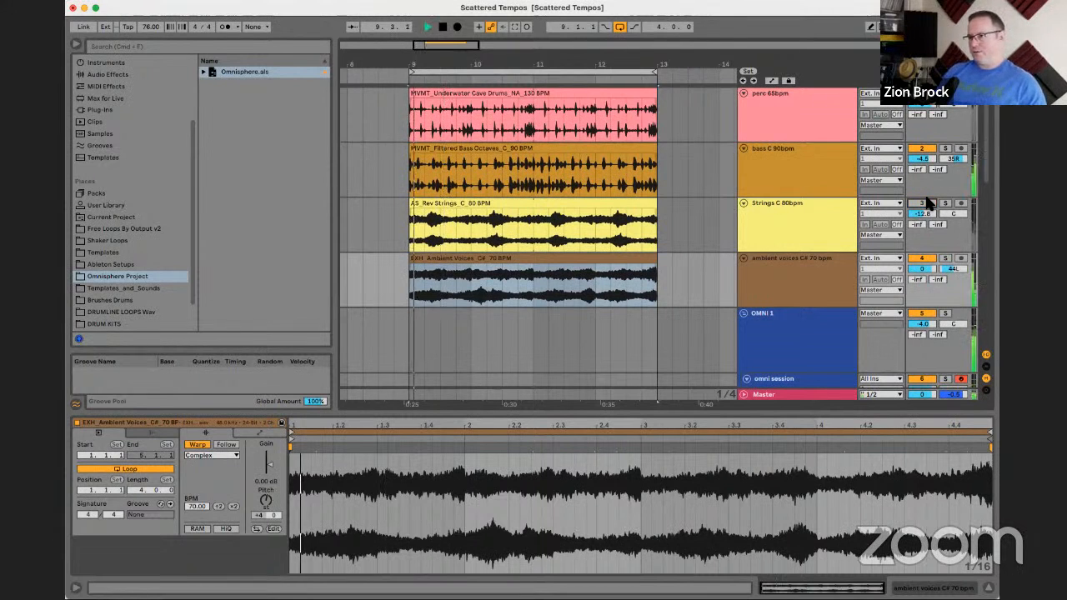
{"action": "left_click", "coordinate": [808, 257]}
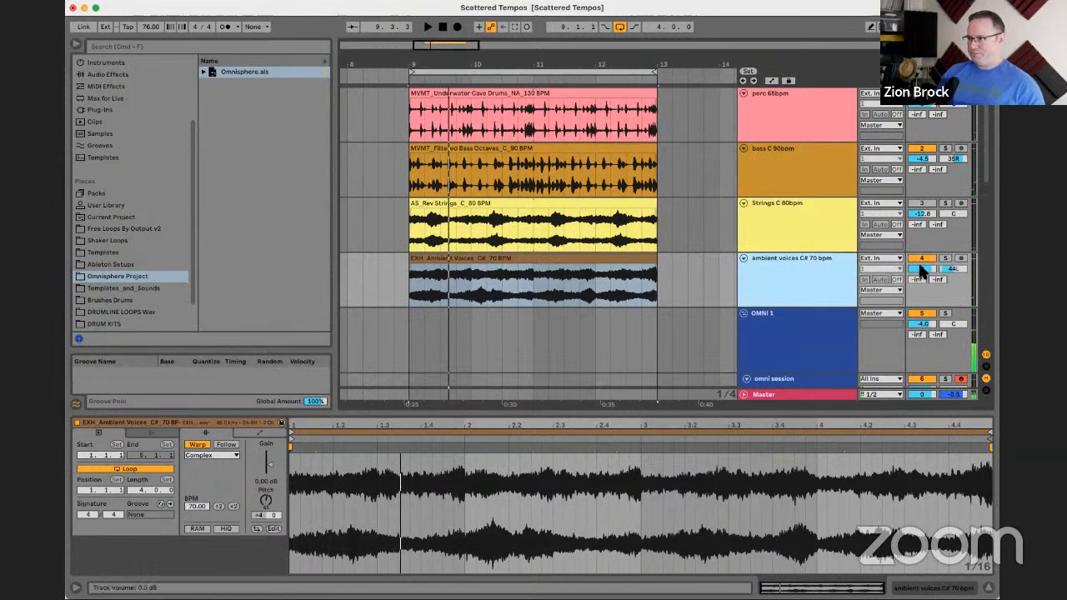
{"action": "left_click", "coordinate": [564, 268]}
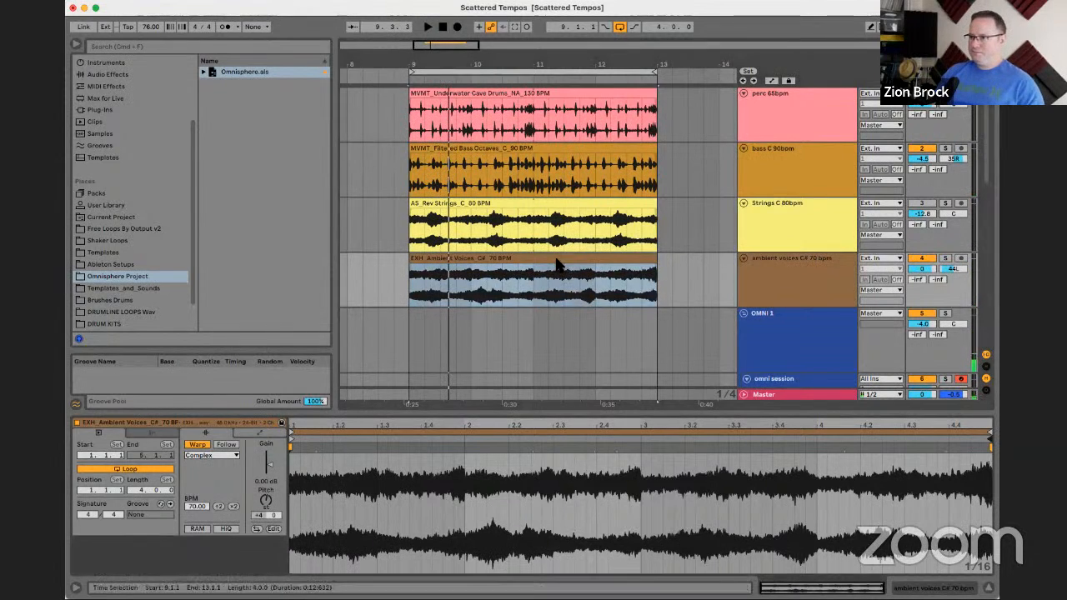
{"action": "left_click", "coordinate": [492, 305]}
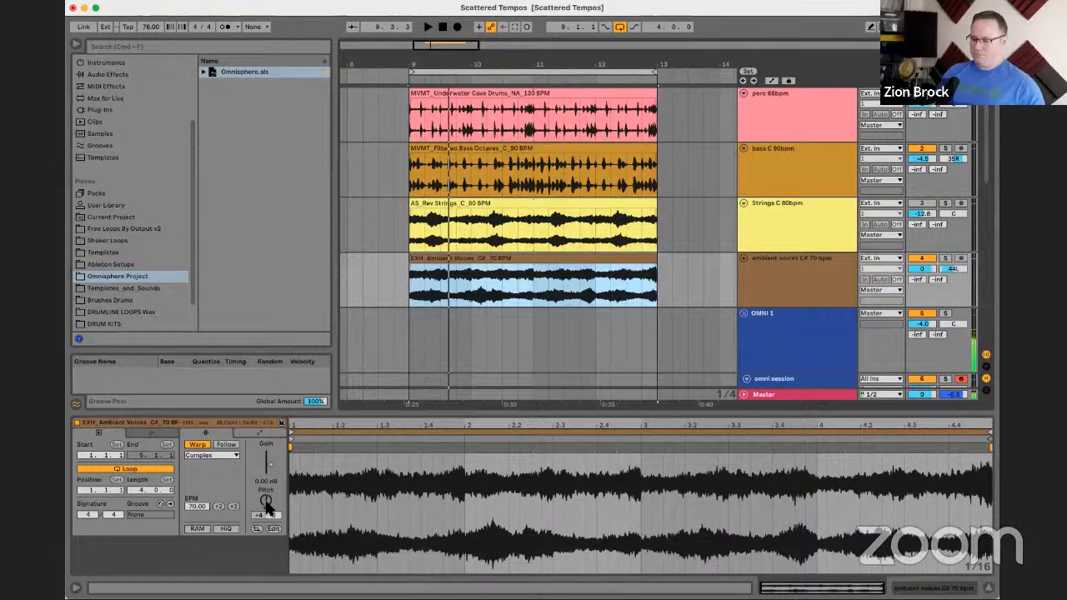
{"action": "key", "text": "space"}
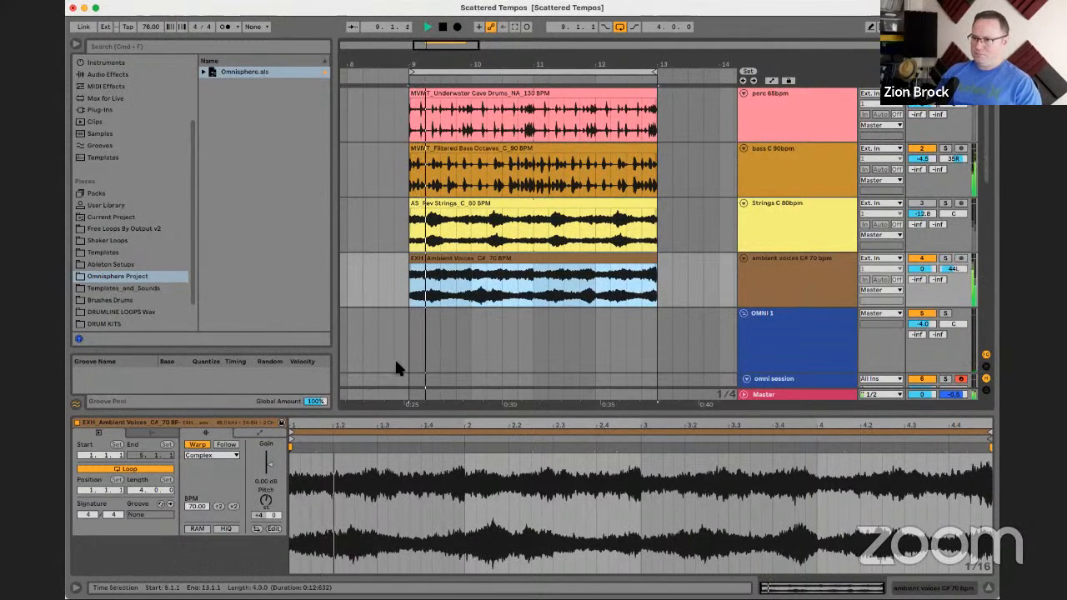
- Try the ambient voices clip at +6, +8 and +10 semitones against the playing stems
{"action": "left_click", "coordinate": [266, 503]}
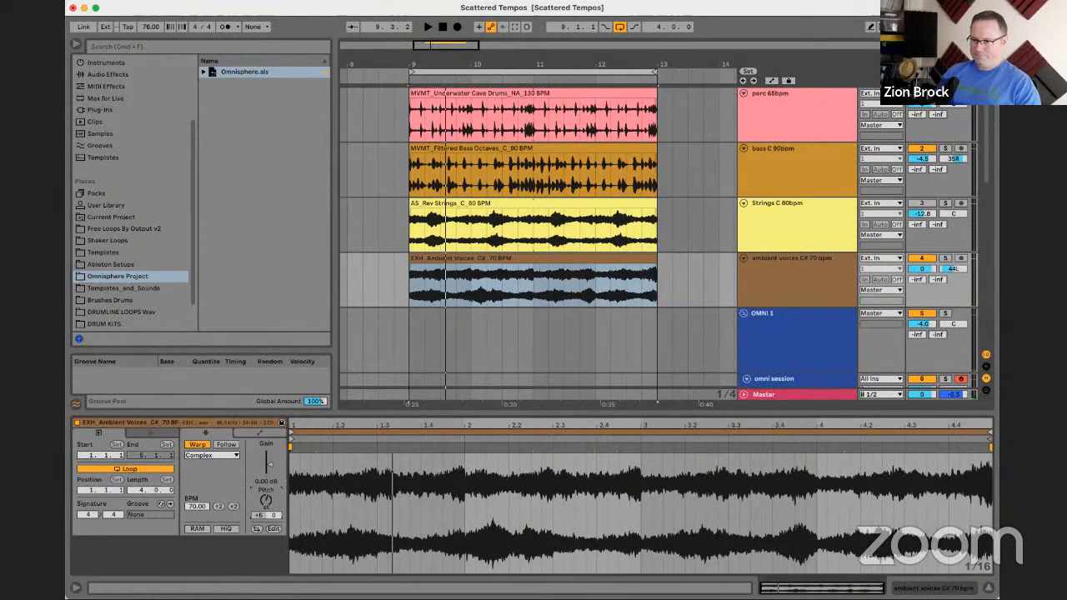
{"action": "key", "text": "space"}
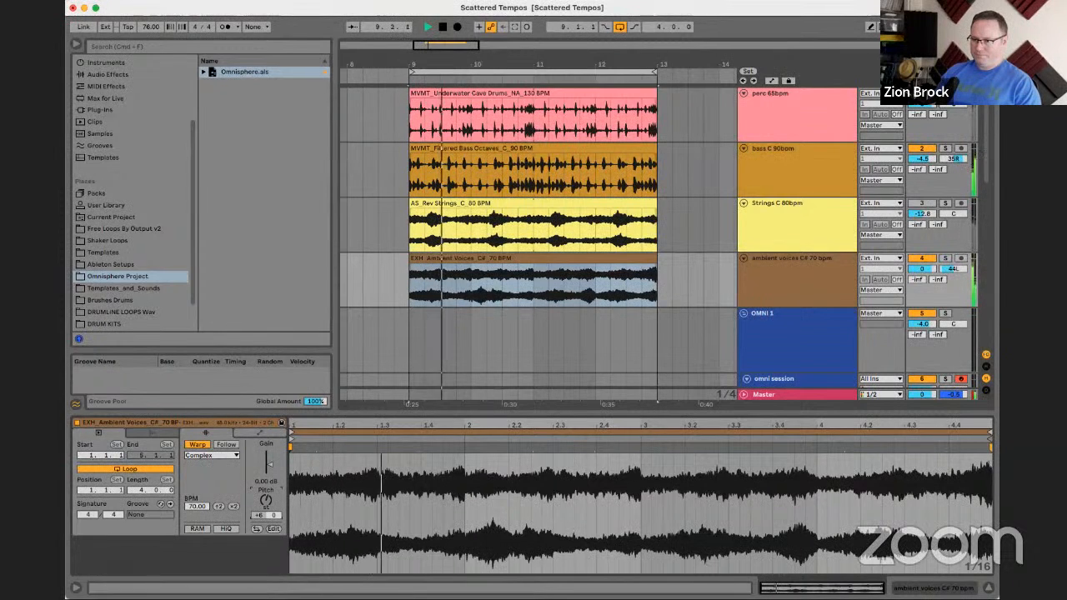
{"action": "key", "text": "Up"}
{"action": "key", "text": "Up"}
{"action": "key", "text": "space"}
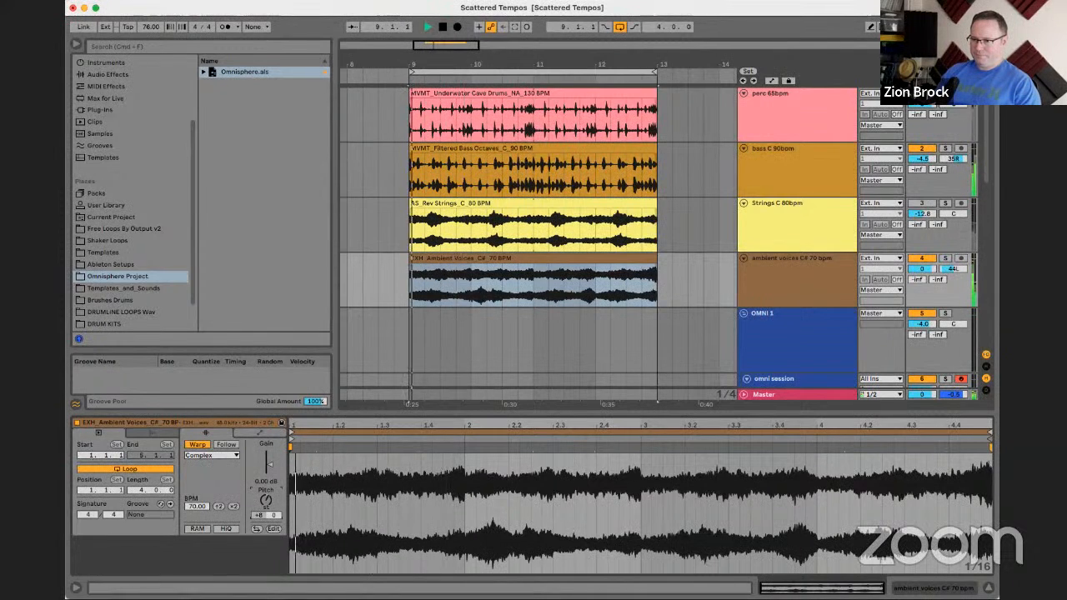
{"action": "key", "text": "Up"}
{"action": "key", "text": "Up"}
{"action": "key", "text": "space"}
{"action": "key", "text": "space"}
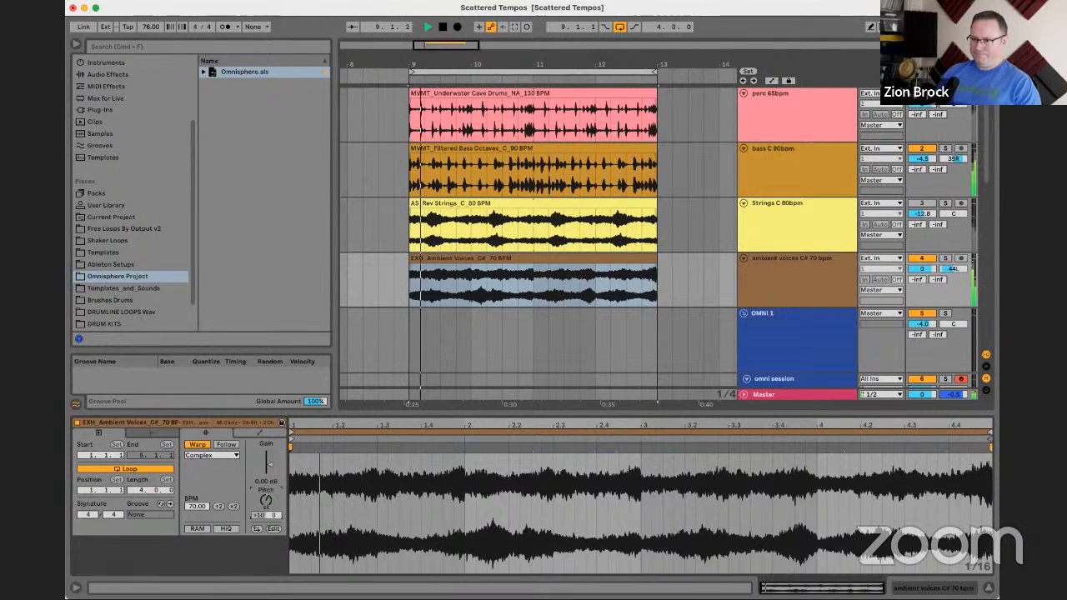
- Try the ambient voices clip at +11 semitones, restarting the loop to compare it with the other stems
{"action": "key", "text": "Up"}
{"action": "key", "text": "space"}
{"action": "key", "text": "space"}
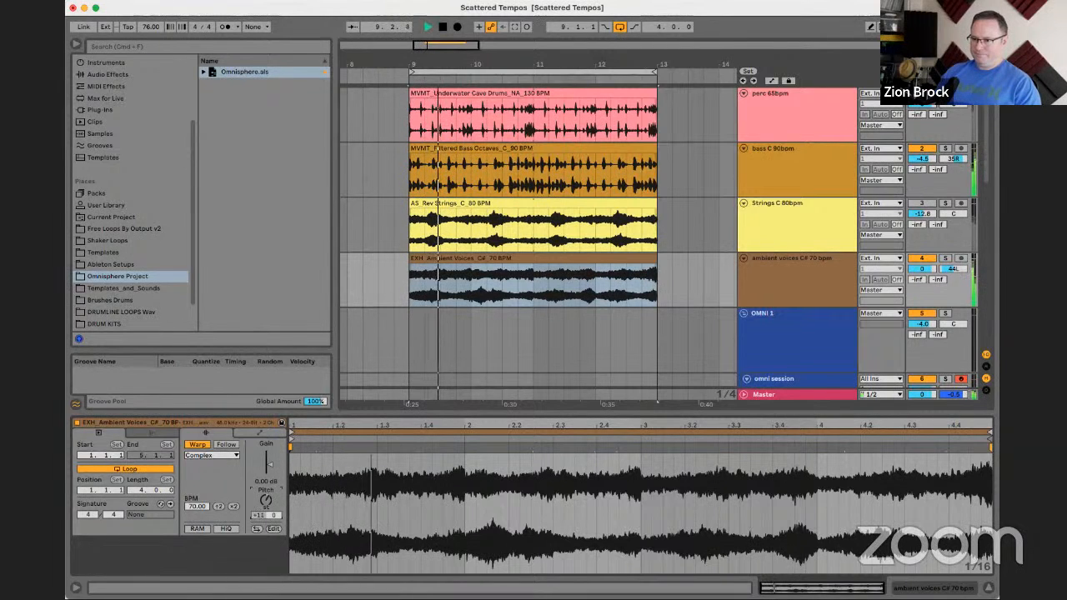
{"action": "key", "text": "space"}
{"action": "key", "text": "space"}
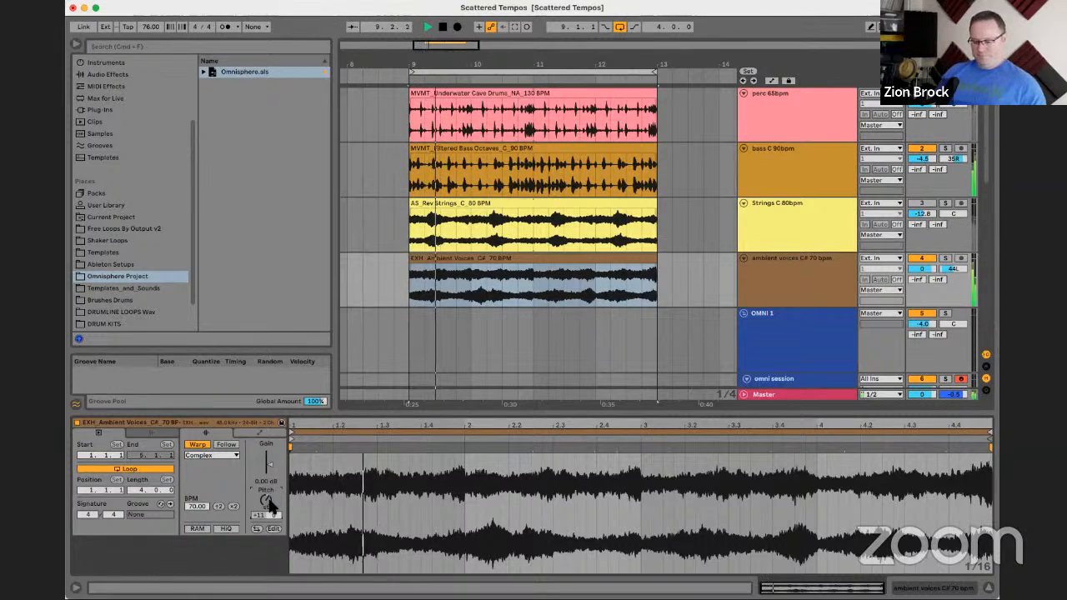
- Try the ambient voices clip at +10 and -2 semitones, and settle on a transposition of -1 semitone during playback
{"action": "key", "text": "space"}
{"action": "key", "text": "space"}
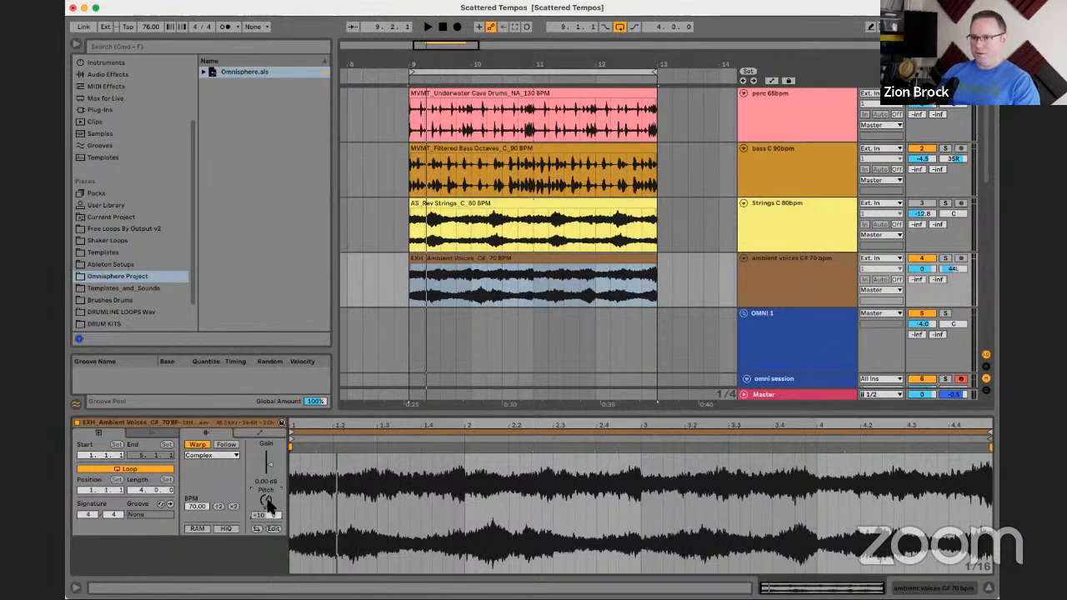
{"action": "key", "text": "space"}
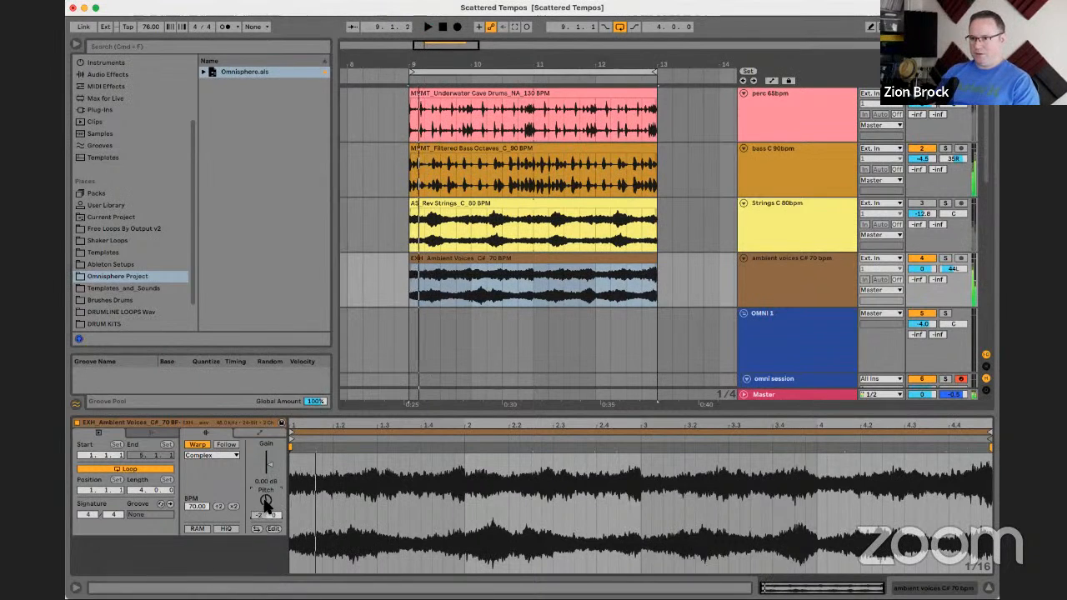
{"action": "key", "text": "space"}
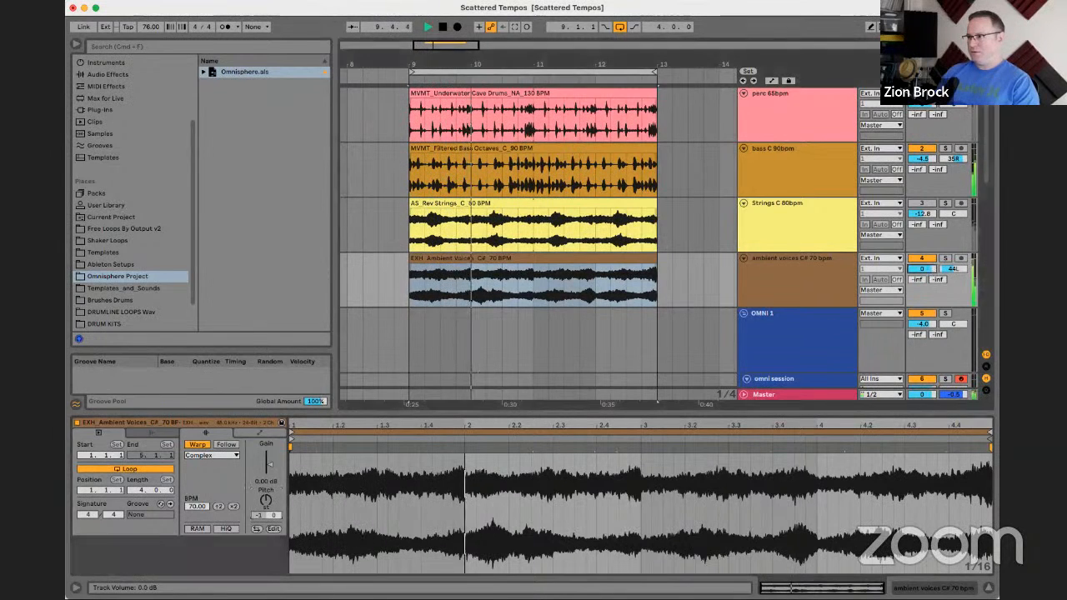
- Lower the ambient voices track's volume to -9.0 dB and reset its pan to center
{"action": "left_click_drag", "start_coordinate": [924, 269], "coordinate": [924, 289]}
{"action": "double_click", "coordinate": [956, 269]}
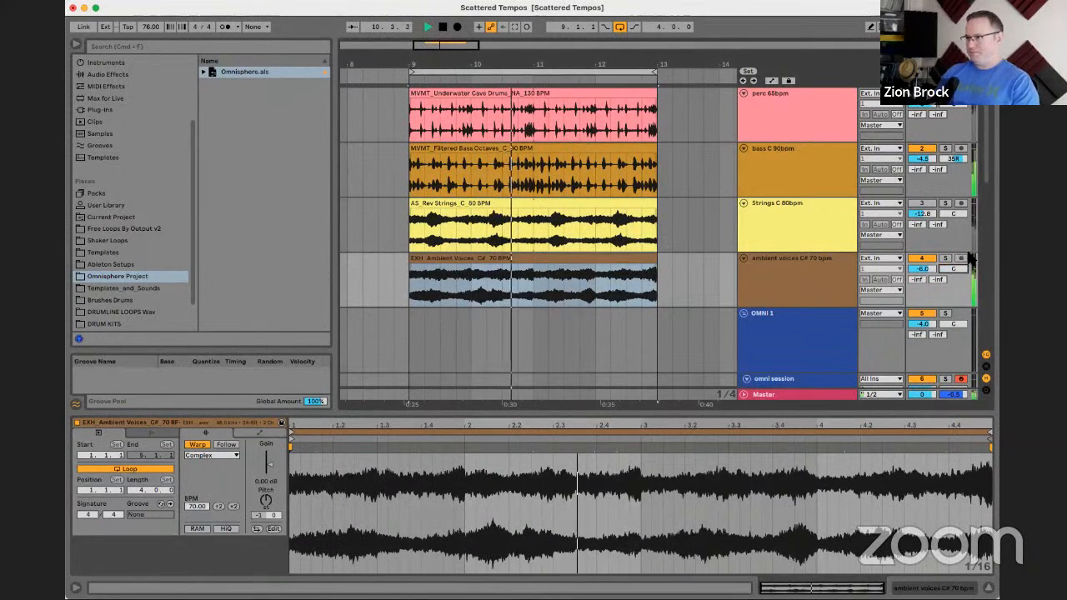
{"action": "left_click_drag", "start_coordinate": [924, 269], "coordinate": [924, 281]}
- Unmute the Strings track briefly to hear it in the mix, mute it again and stop playback
{"action": "left_click", "coordinate": [922, 203]}
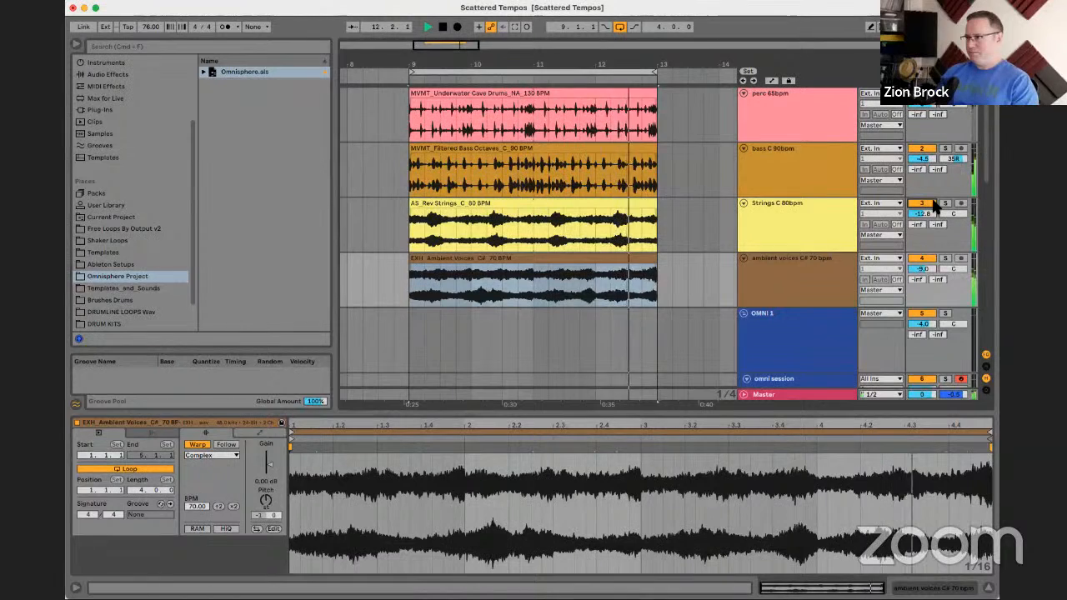
{"action": "left_click", "coordinate": [932, 203]}
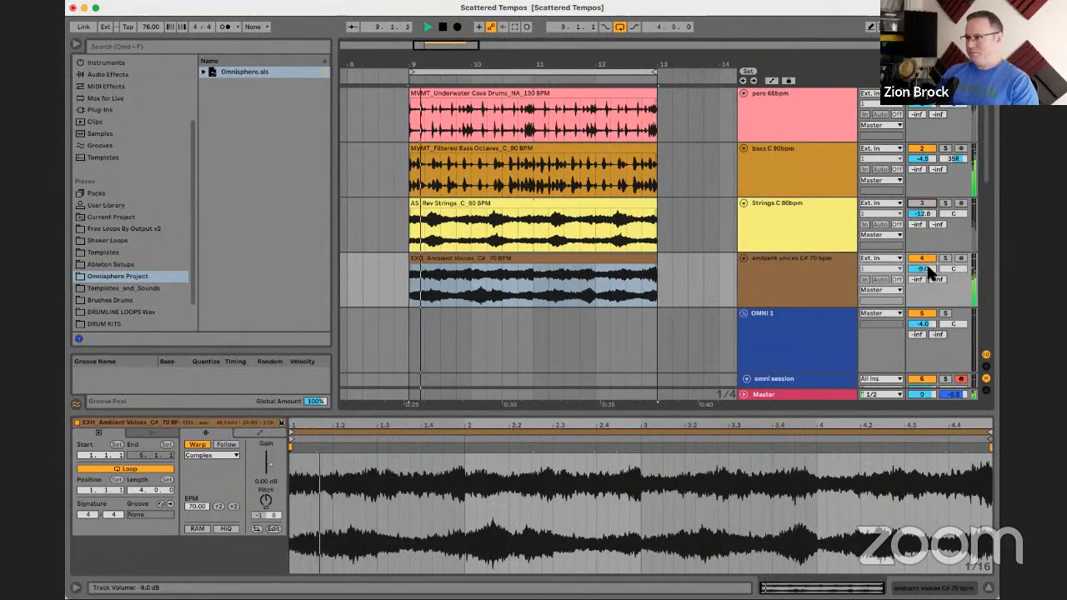
{"action": "left_click", "coordinate": [774, 265]}
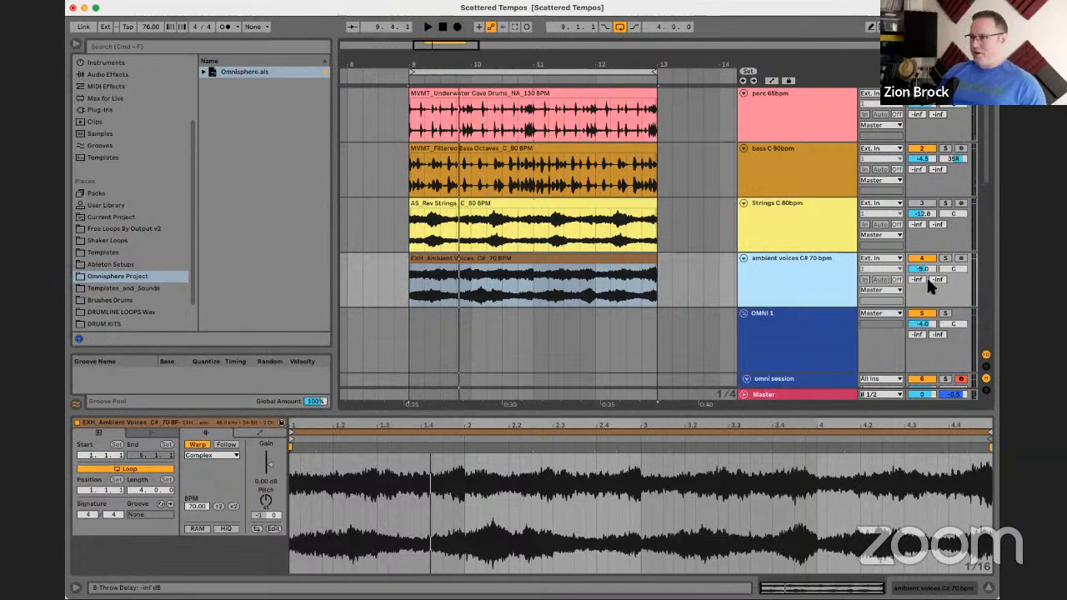
- Audition the omni session instrument on its own and play the looped stems with Strings still muted
{"action": "scroll", "coordinate": [927, 276], "scroll_direction": "down", "scroll_amount": 3}
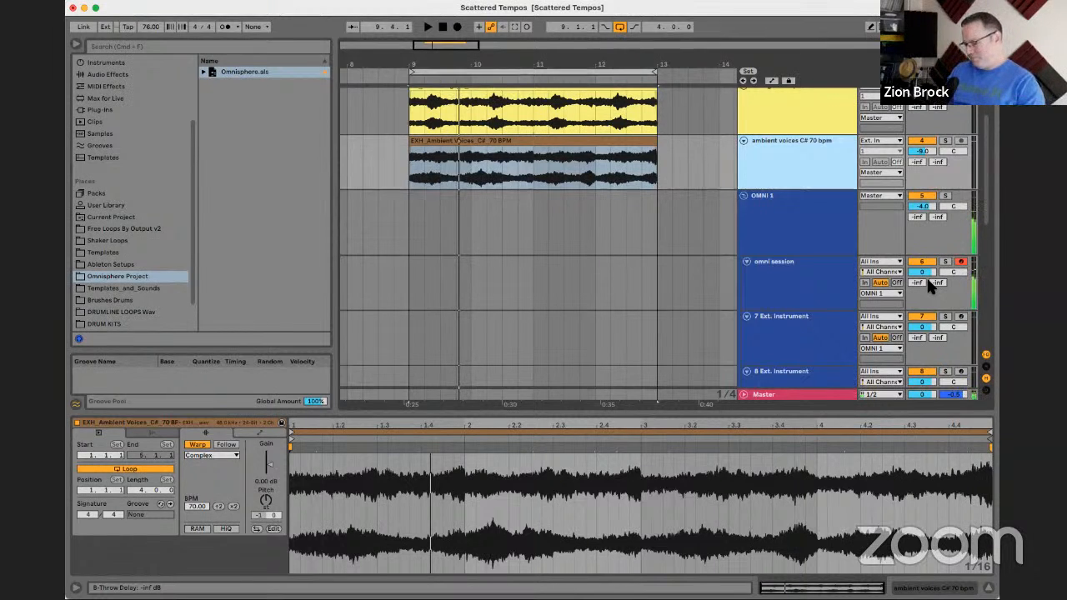
{"action": "key", "text": "space"}
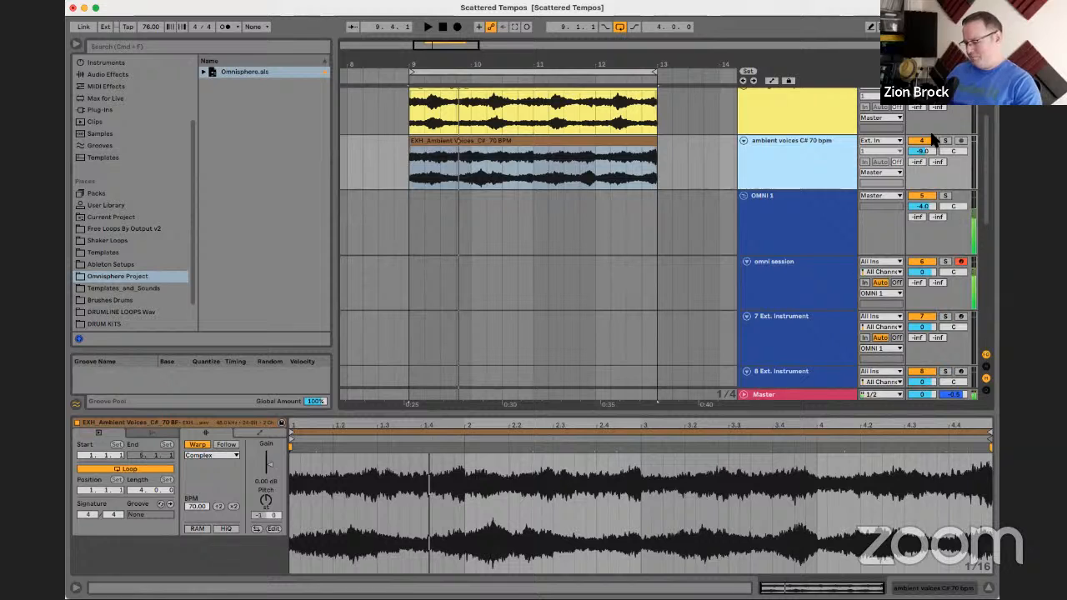
{"action": "key", "text": "space"}
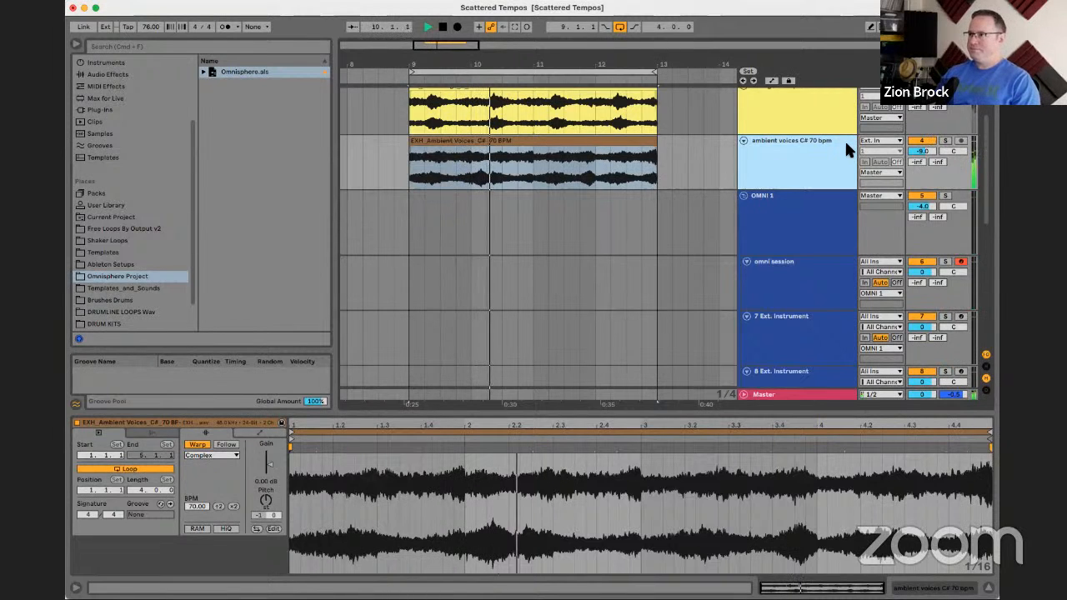
- Move the ambient voices clip out of the loop region to start at bar 21
{"action": "left_click_drag", "start_coordinate": [707, 66], "coordinate": [633, 47]}
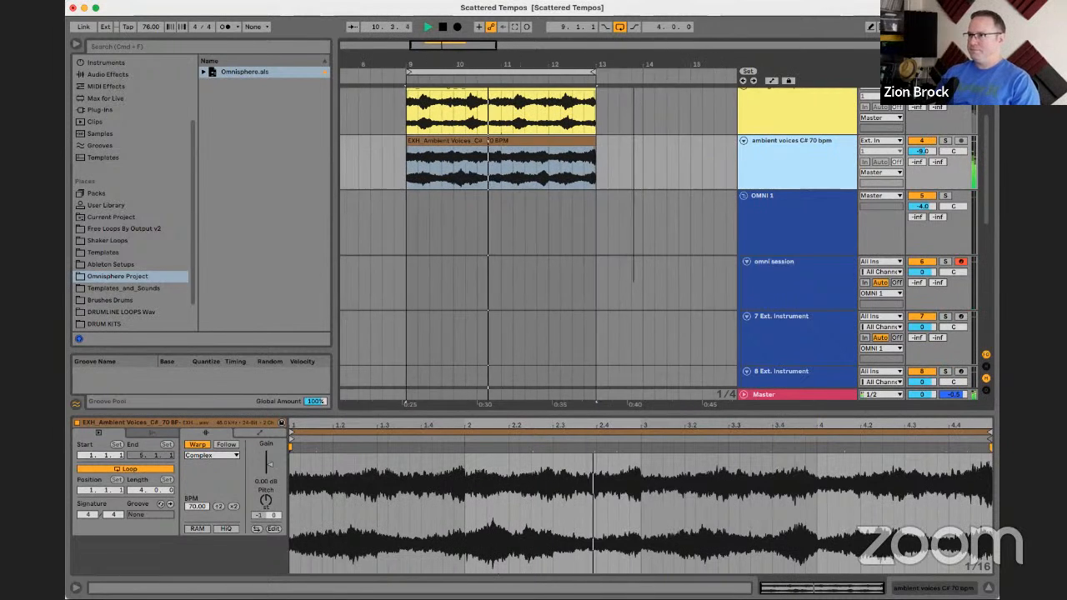
{"action": "left_click", "coordinate": [539, 147]}
{"action": "scroll", "coordinate": [541, 155], "scroll_direction": "up", "scroll_amount": 3}
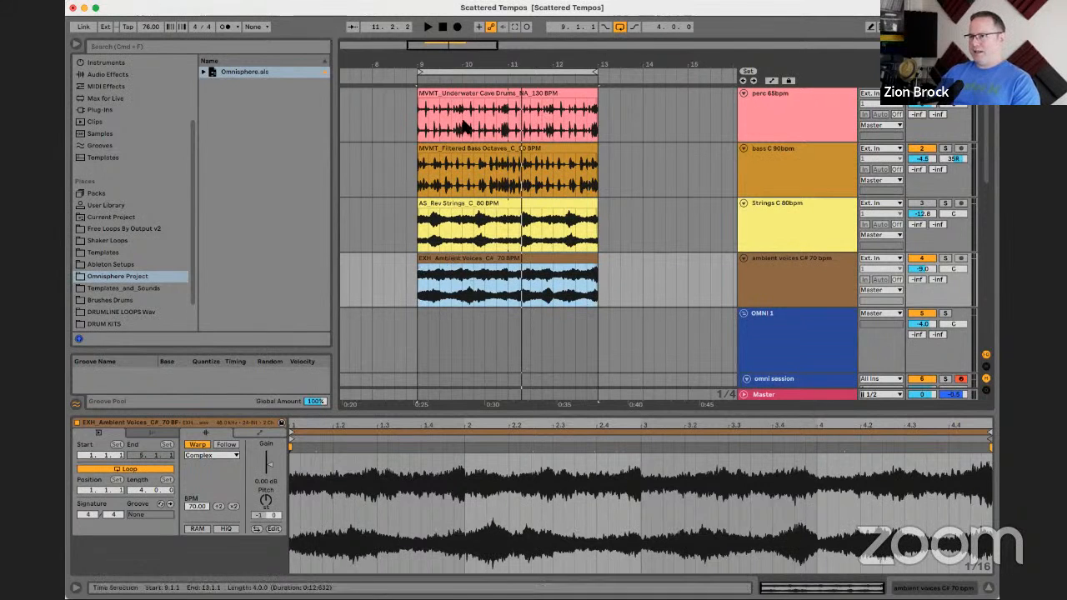
{"action": "left_click_drag", "start_coordinate": [511, 63], "coordinate": [396, 37]}
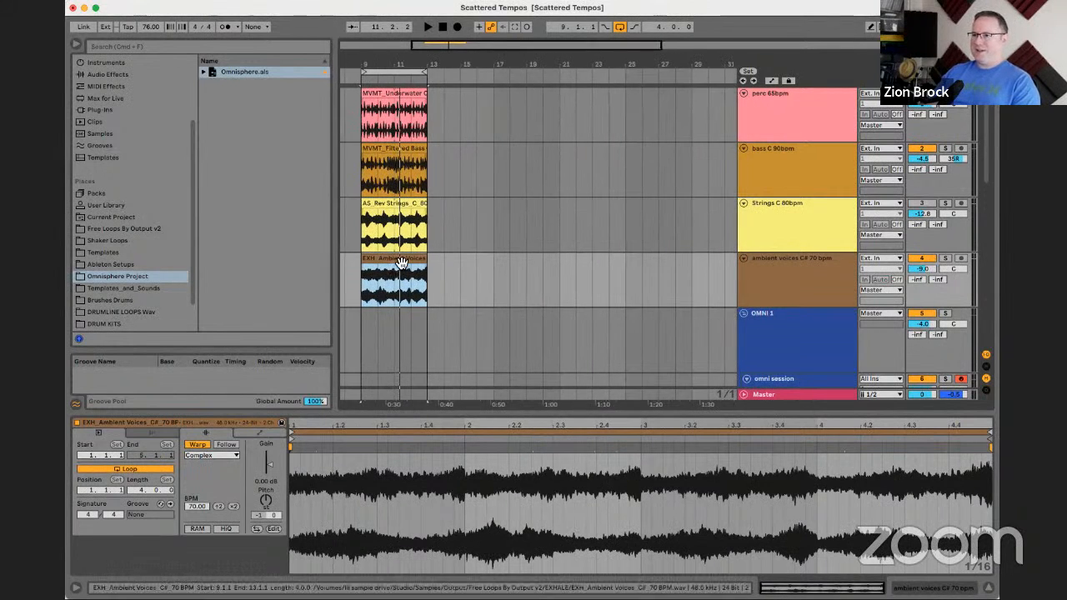
{"action": "left_click_drag", "start_coordinate": [397, 258], "coordinate": [612, 272]}
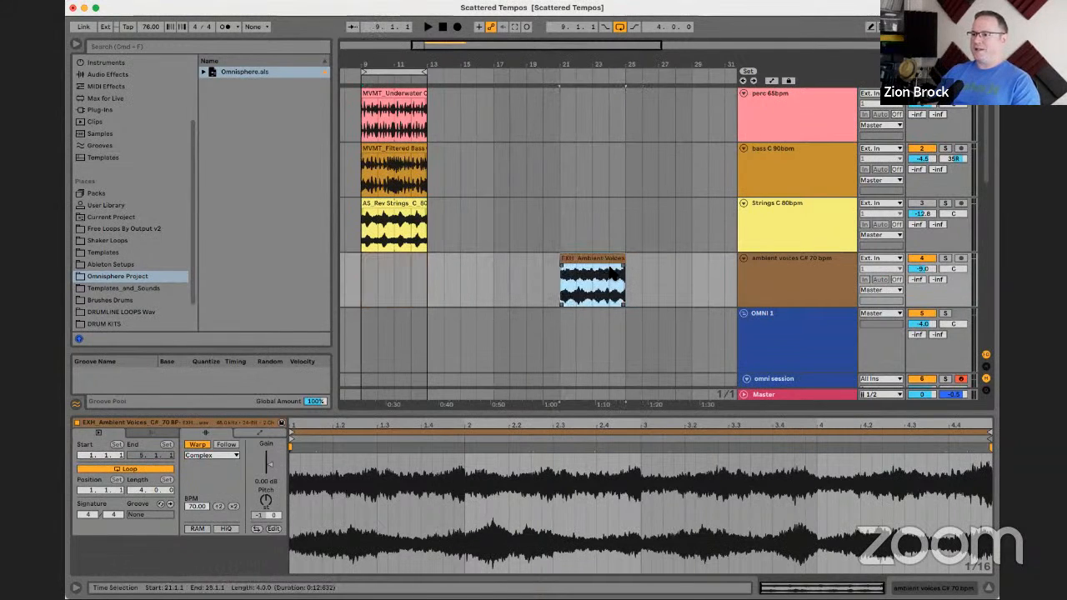
- Unmute the Strings track, play the loop with perc, bass and strings, and select the bass clip
{"action": "left_click", "coordinate": [403, 112]}
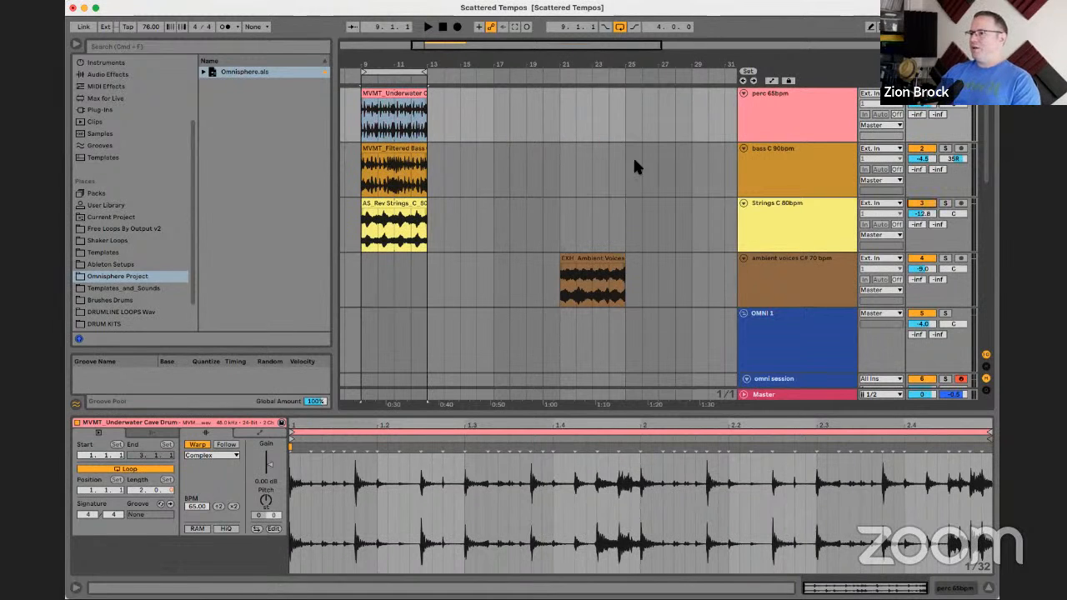
{"action": "left_click", "coordinate": [386, 73]}
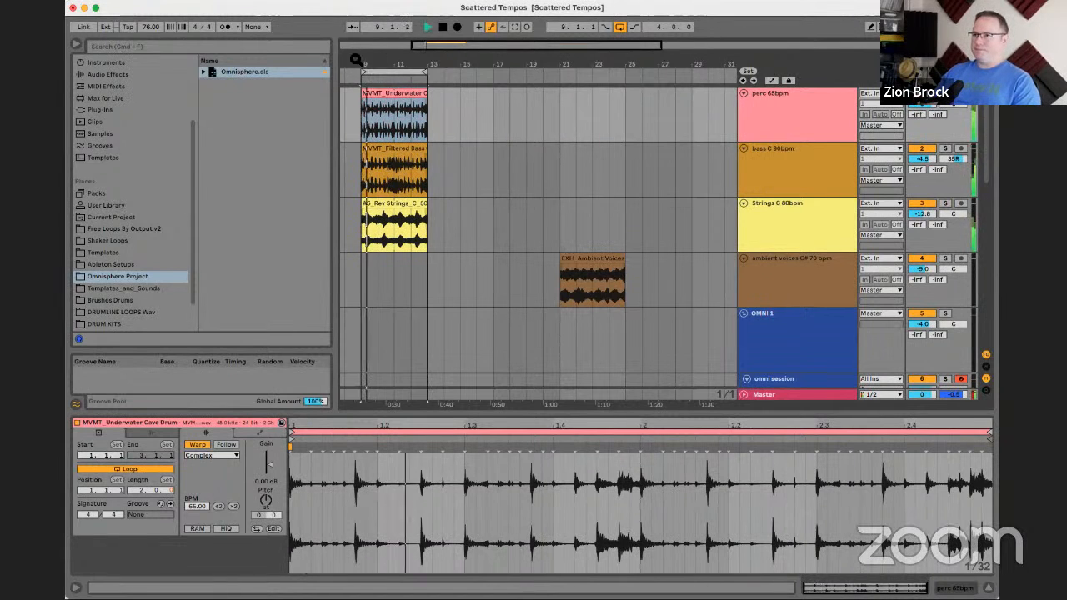
{"action": "left_click_drag", "start_coordinate": [357, 62], "coordinate": [386, 73]}
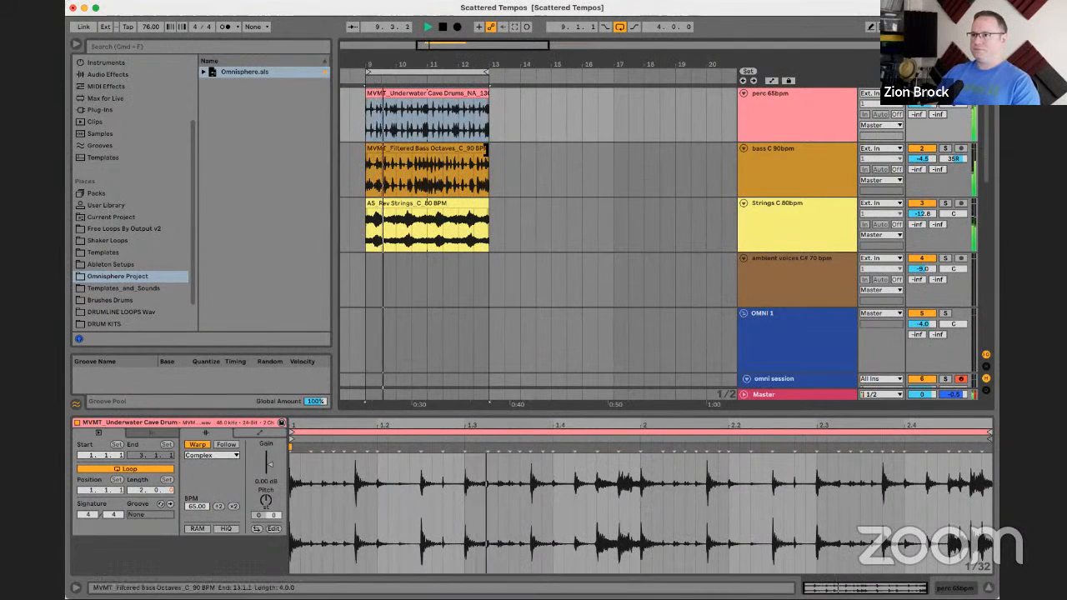
{"action": "left_click", "coordinate": [482, 167]}
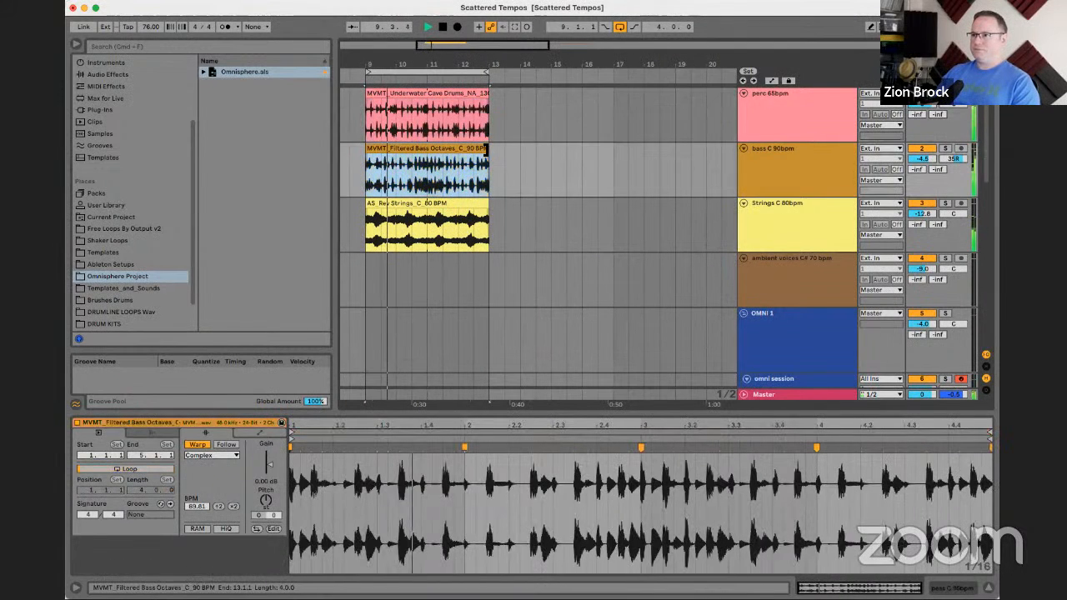
- Insert a new MIDI track and move it above the perc track
{"action": "left_click", "coordinate": [804, 106]}
{"action": "key", "text": "super+shift+t"}
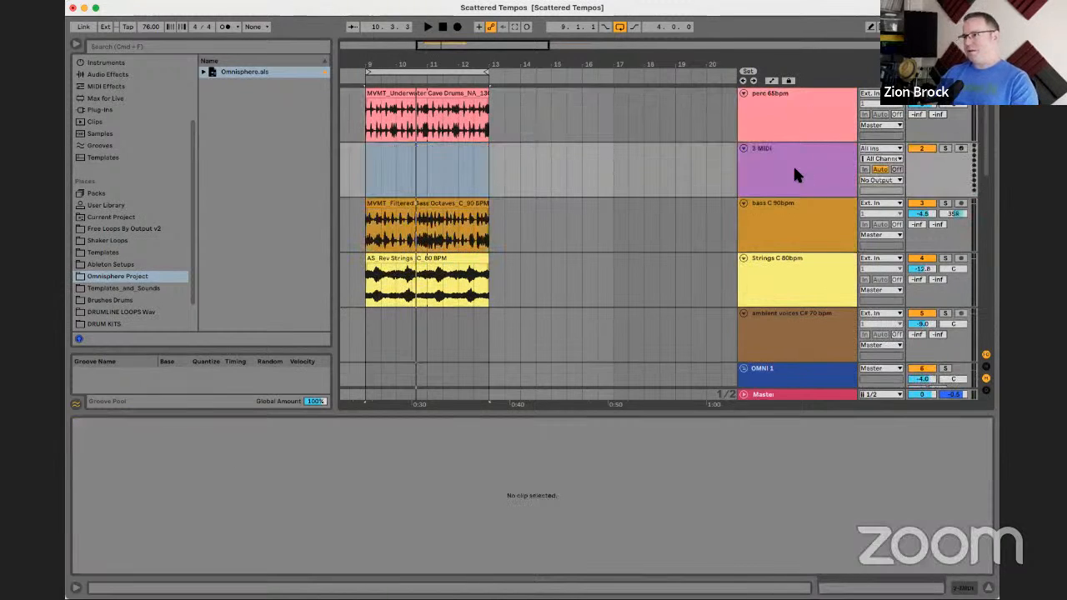
{"action": "left_click_drag", "start_coordinate": [793, 164], "coordinate": [780, 93]}
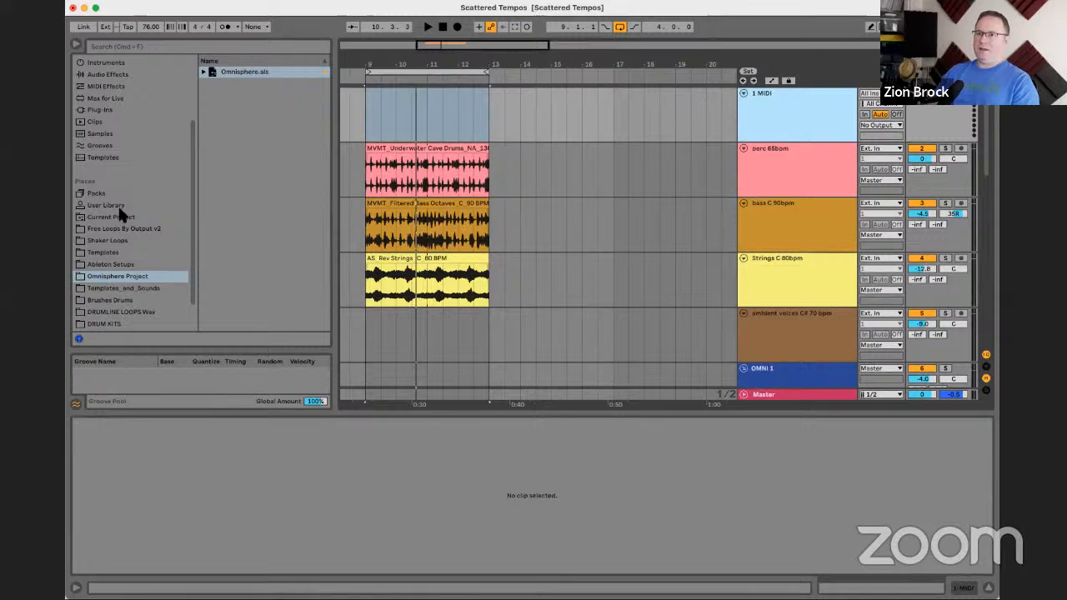
- Look through the DRUM KITS folder for a kit to use, including the bass drum kits and the All Kits project
{"action": "scroll", "coordinate": [120, 215], "scroll_direction": "down", "scroll_amount": 3}
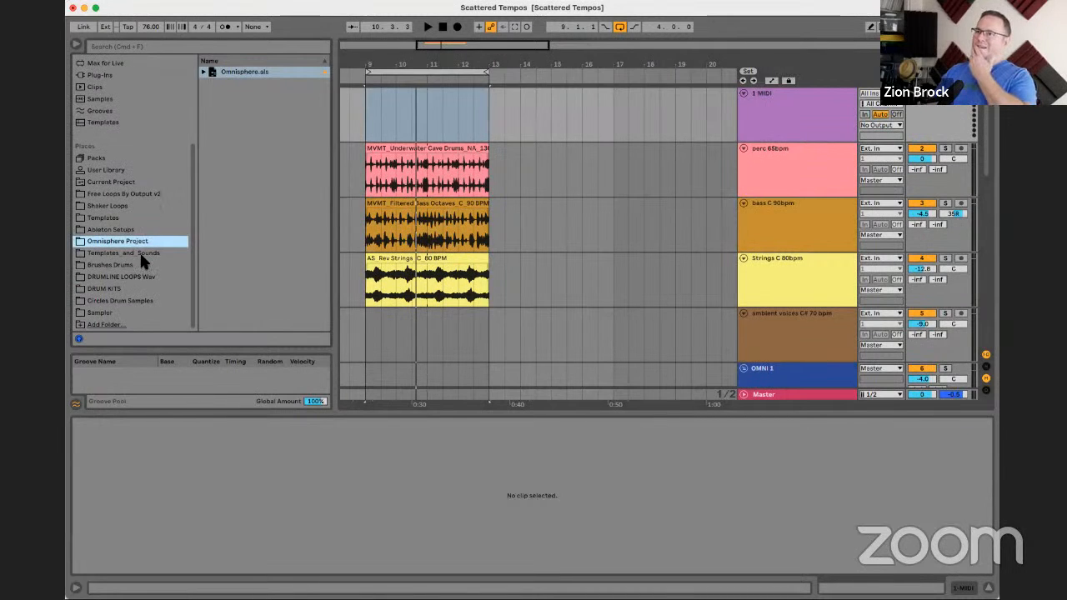
{"action": "left_click", "coordinate": [115, 290]}
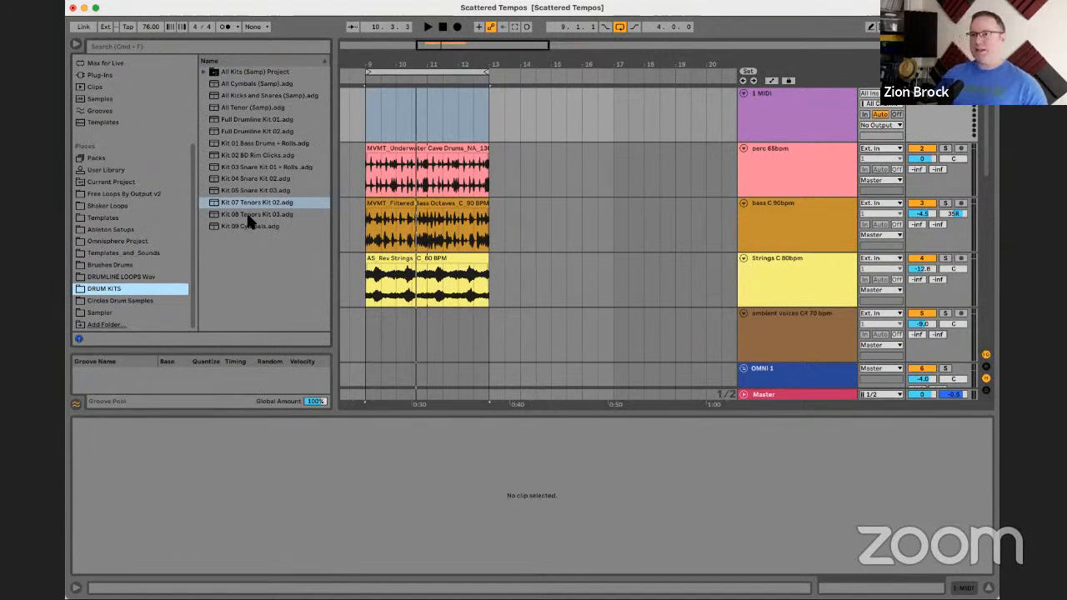
{"action": "left_click", "coordinate": [252, 155]}
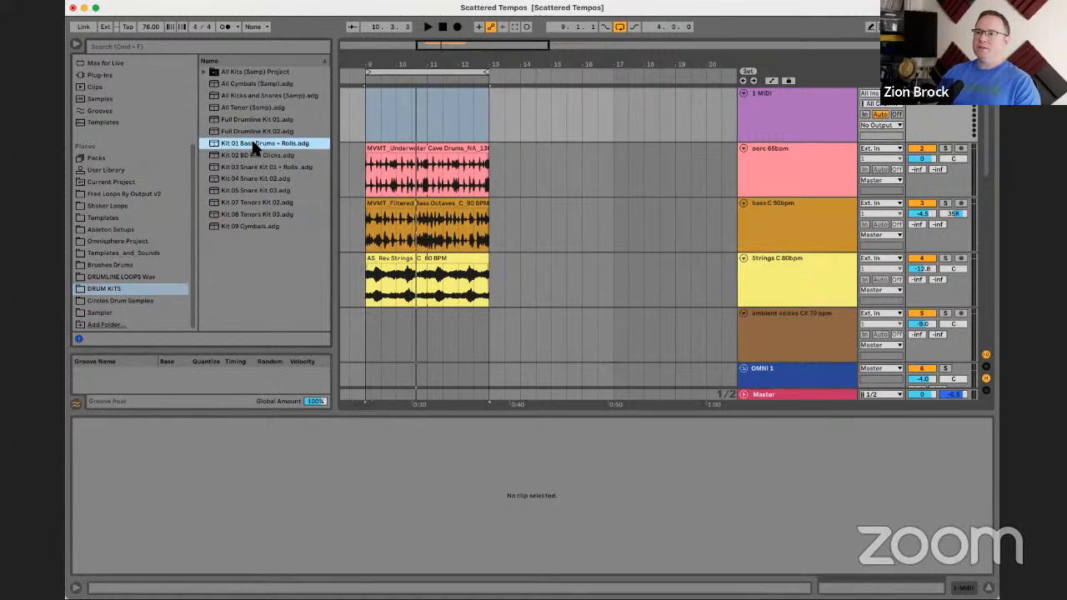
{"action": "left_click", "coordinate": [206, 73]}
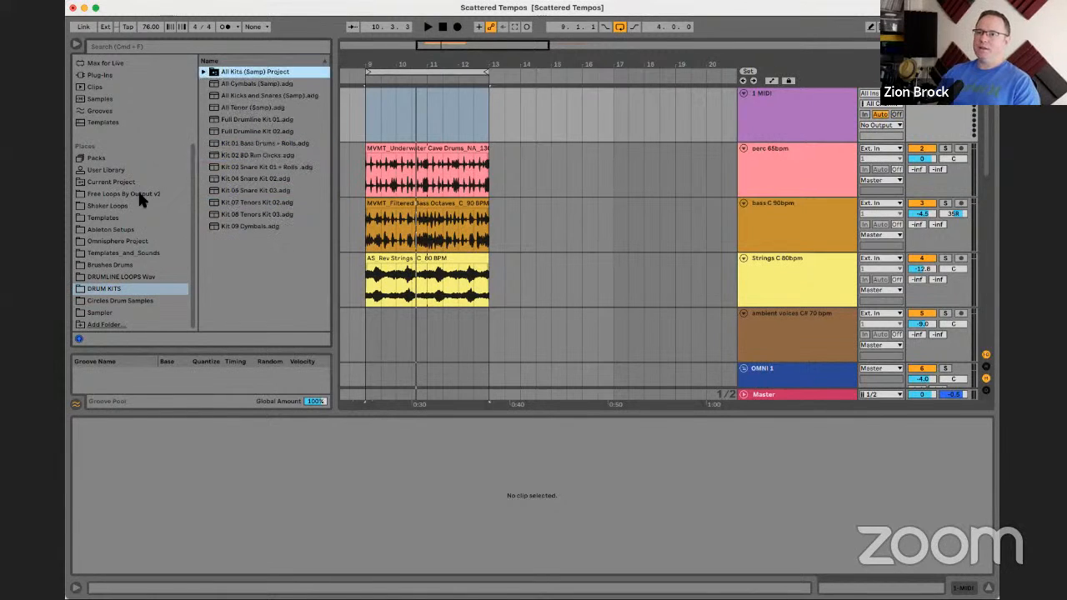
- Load DEAF BURRITO KIT.adg from the Ableton presets of CIRCLES TAPE onto the new MIDI track
{"action": "left_click", "coordinate": [121, 300]}
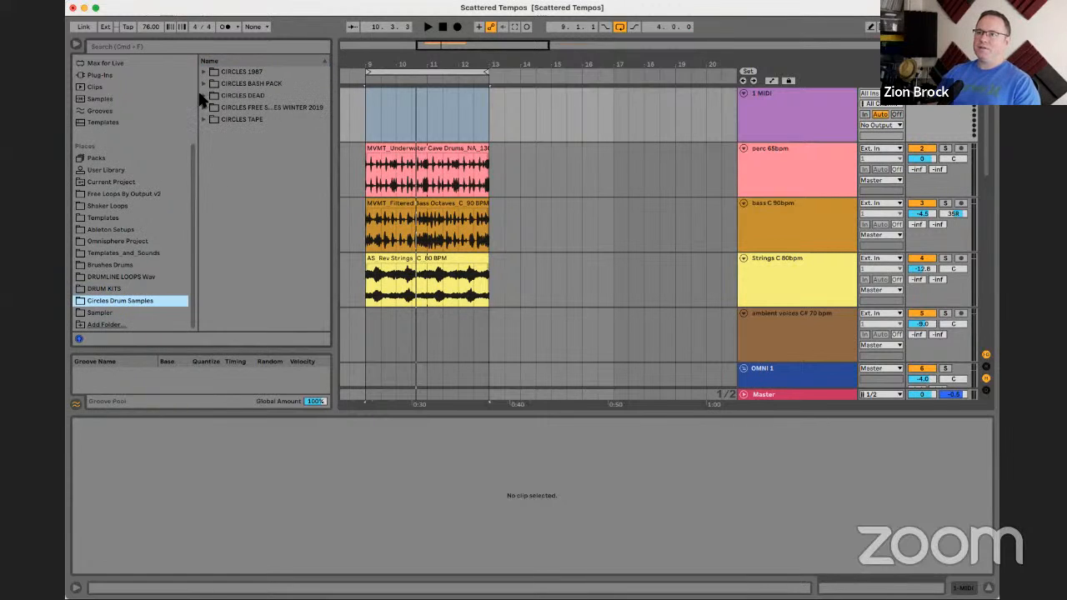
{"action": "left_click", "coordinate": [204, 119]}
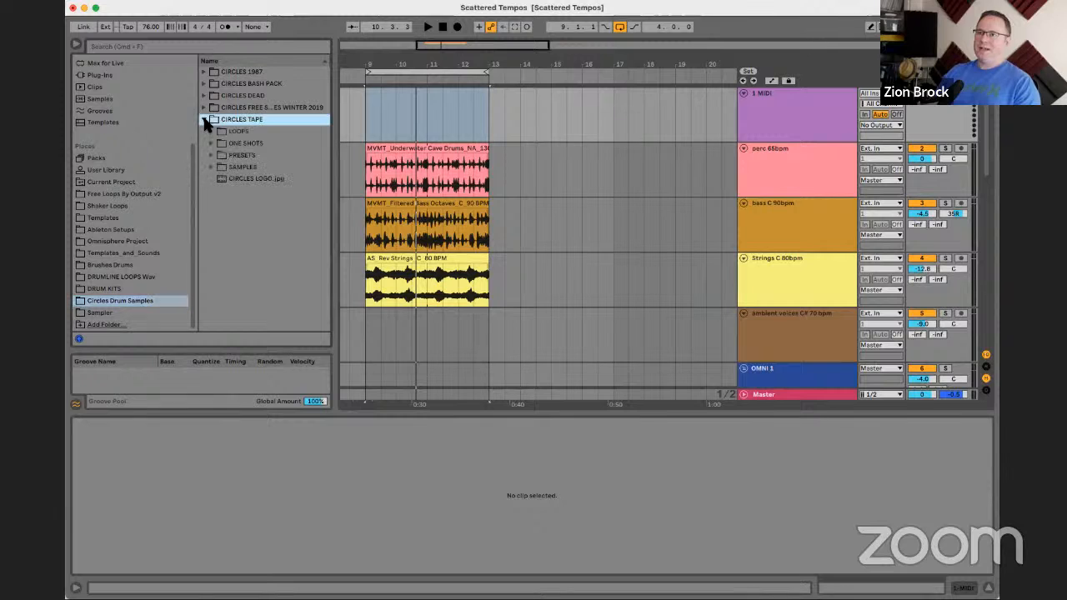
{"action": "left_click", "coordinate": [210, 155]}
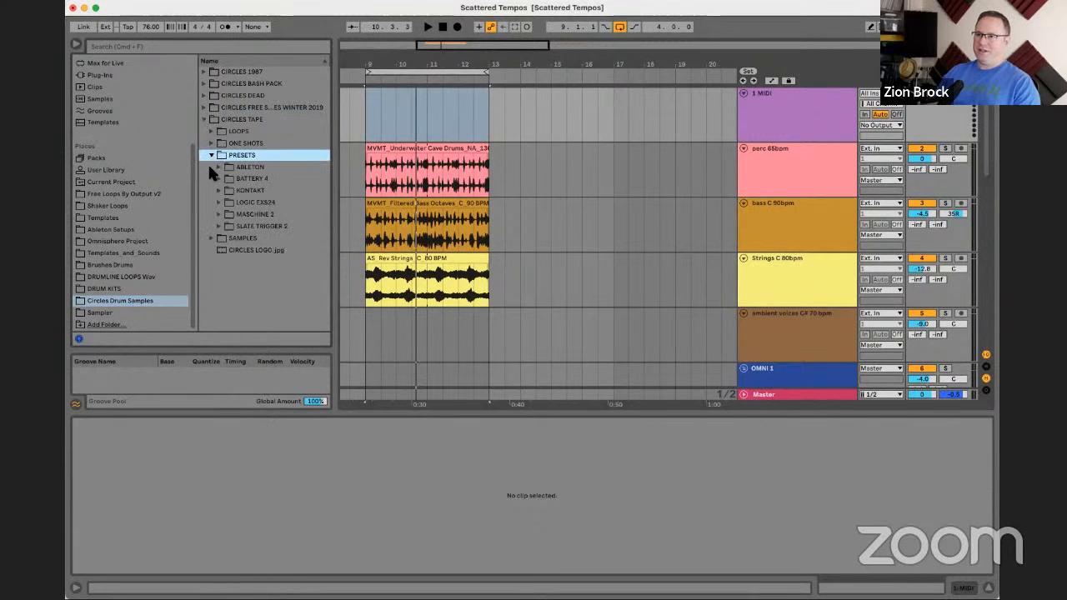
{"action": "left_click", "coordinate": [214, 168]}
{"action": "left_click", "coordinate": [214, 168]}
{"action": "left_click", "coordinate": [265, 179]}
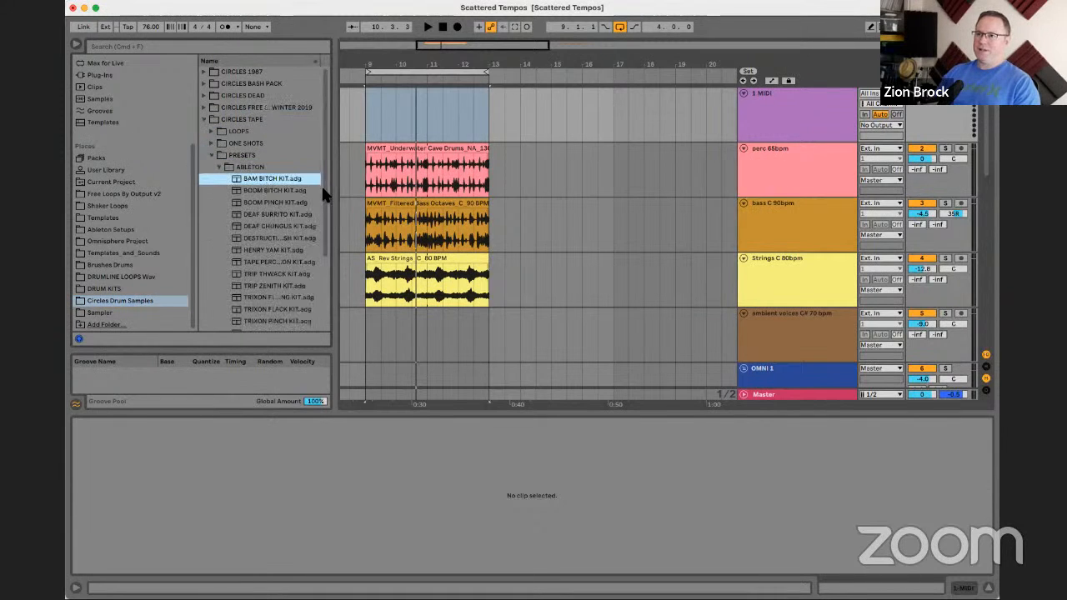
{"action": "left_click_drag", "start_coordinate": [334, 191], "coordinate": [374, 191]}
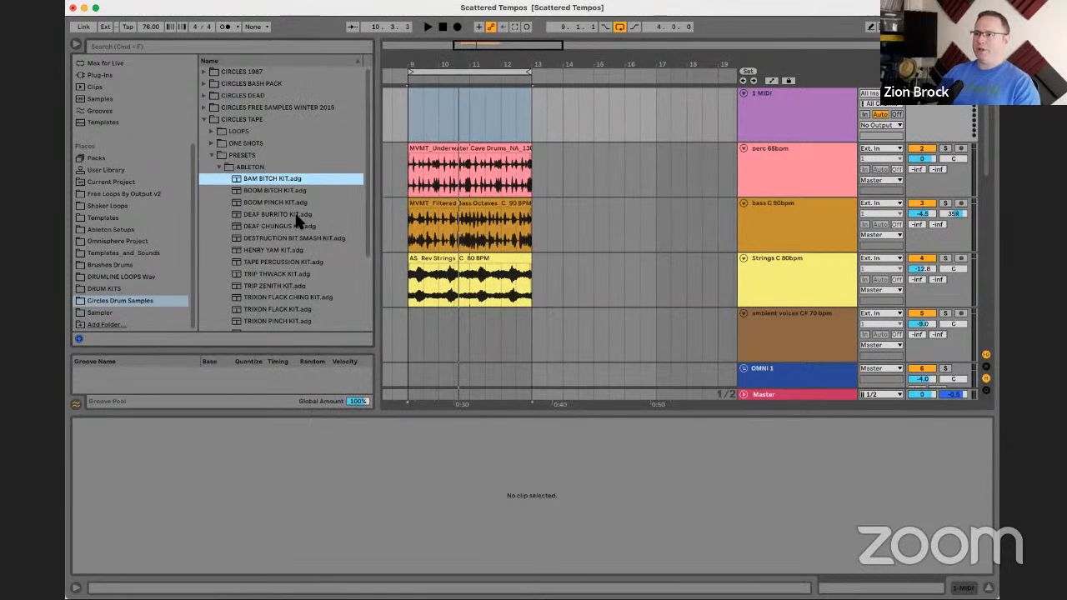
{"action": "left_click", "coordinate": [296, 215]}
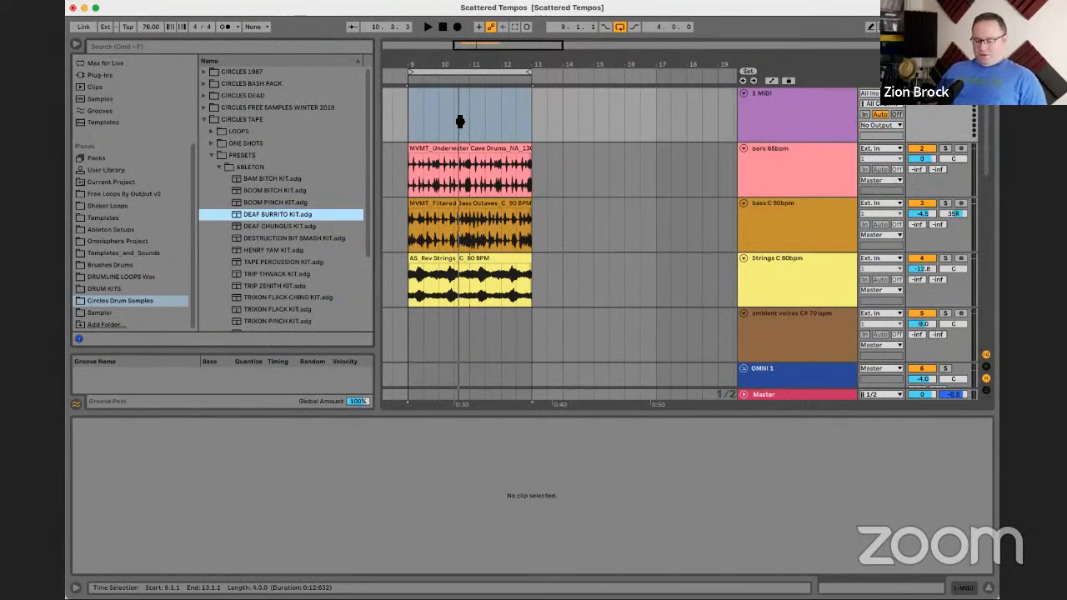
{"action": "left_click_drag", "start_coordinate": [745, 113], "coordinate": [794, 99]}
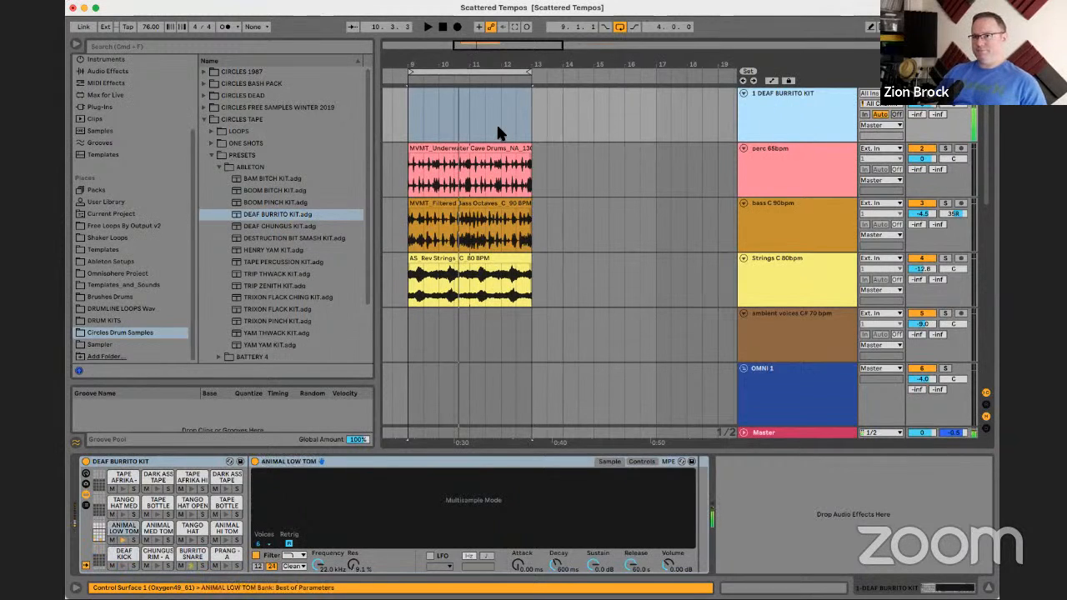
- Audition drum loops from the CIRCLES TAPE loops, including 84_EZ_RIDER_LOOP_B, 82_THICC_EZ_LOOP_A and 82_SQUASH_LOOP
{"action": "left_click", "coordinate": [208, 132]}
{"action": "left_click", "coordinate": [238, 166]}
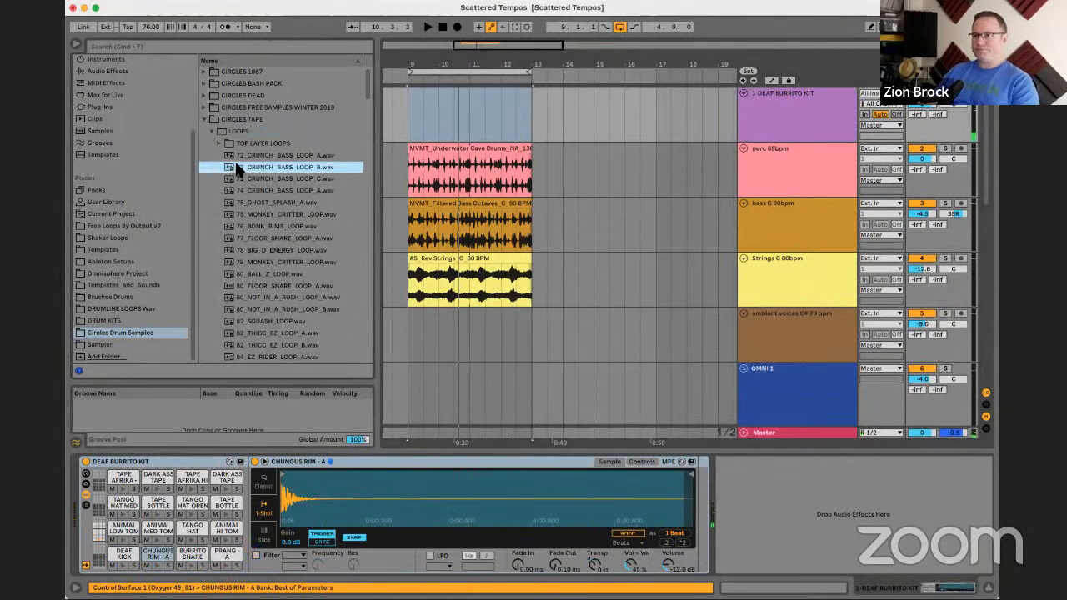
{"action": "left_click", "coordinate": [270, 239]}
{"action": "scroll", "coordinate": [283, 160], "scroll_direction": "down", "scroll_amount": 4}
{"action": "left_click", "coordinate": [284, 185]}
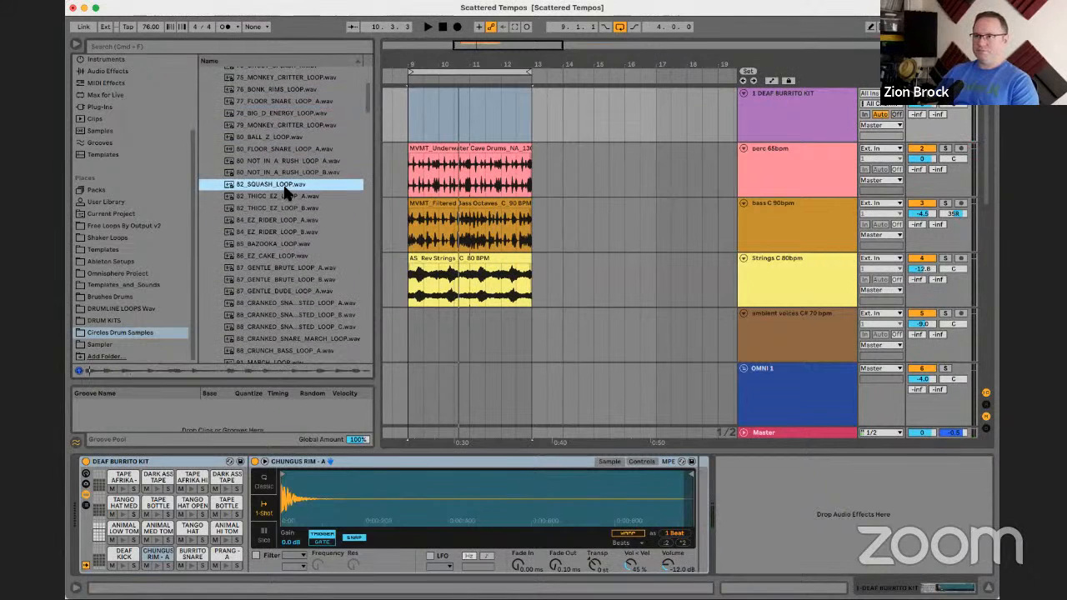
{"action": "left_click", "coordinate": [275, 229]}
{"action": "scroll", "coordinate": [285, 175], "scroll_direction": "down", "scroll_amount": 1}
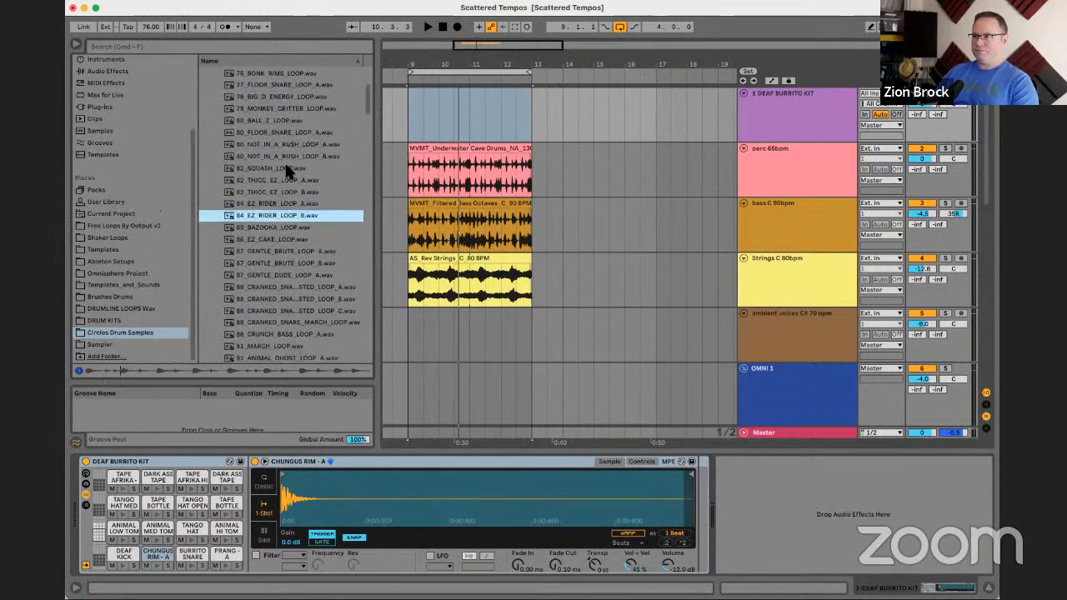
{"action": "left_click", "coordinate": [285, 163]}
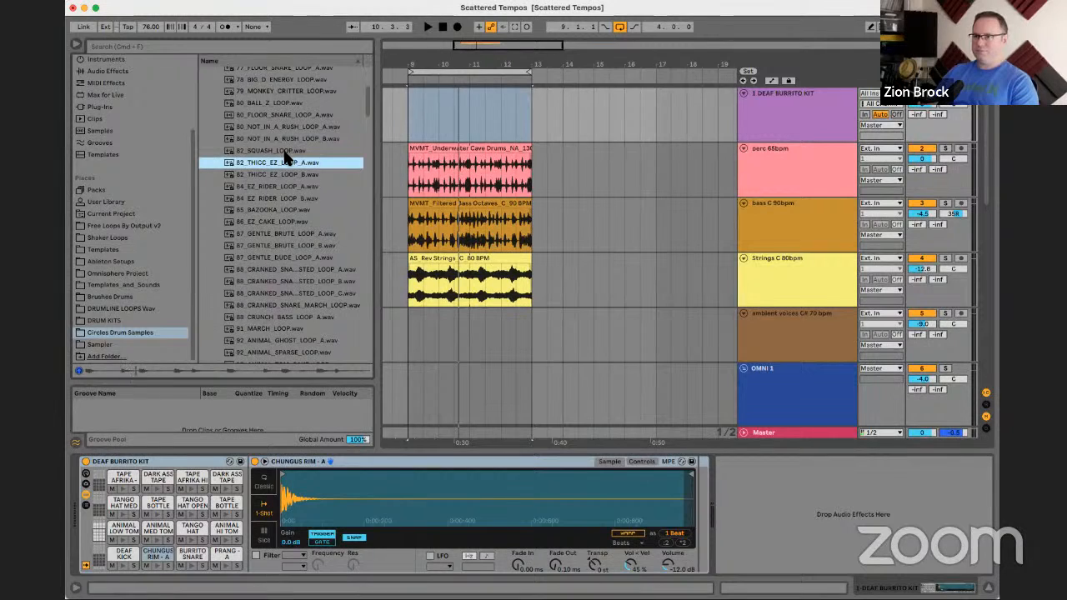
{"action": "left_click", "coordinate": [285, 152]}
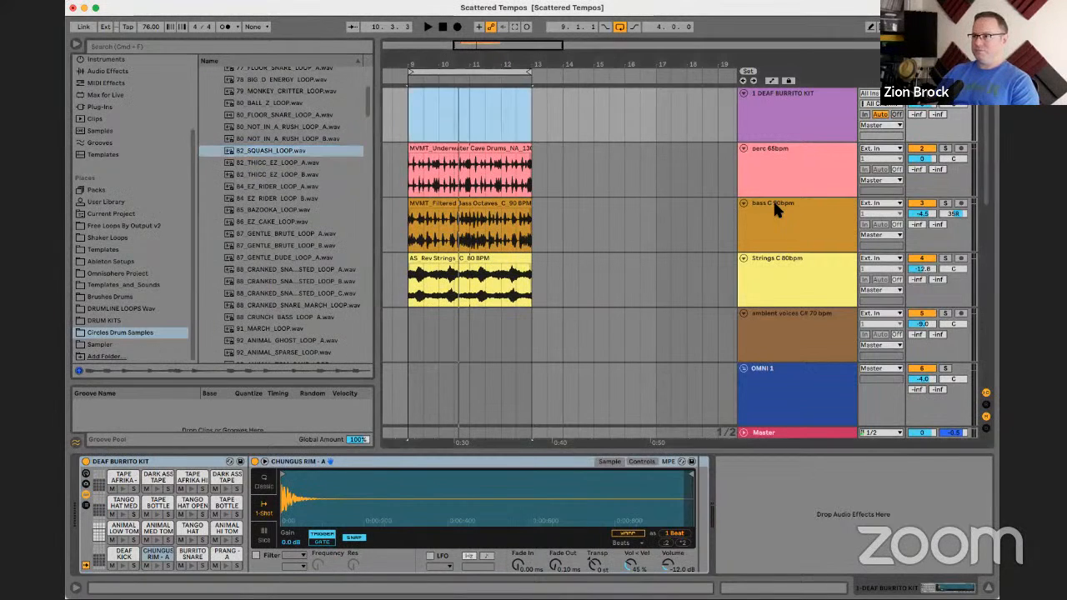
- Insert an audio track between the DEAF BURRITO KIT and perc tracks
{"action": "left_click", "coordinate": [773, 121]}
{"action": "key", "text": "super+t"}
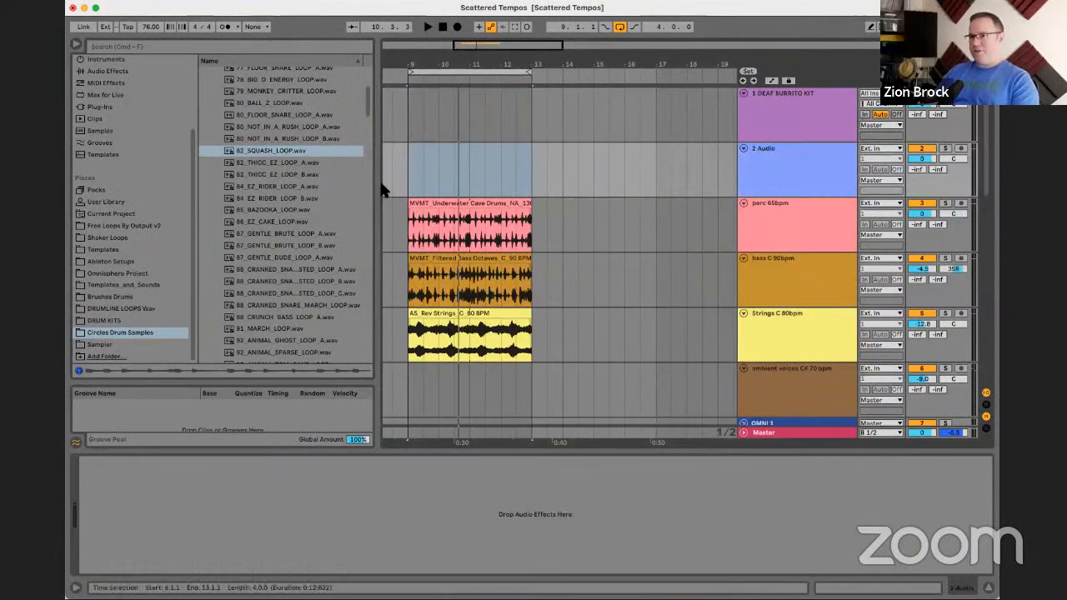
- Try converting 82_SQUASH_LOOP.wav to MIDI on the DEAF BURRITO KIT track, play it and delete the clip
{"action": "left_click_drag", "start_coordinate": [267, 148], "coordinate": [448, 133]}
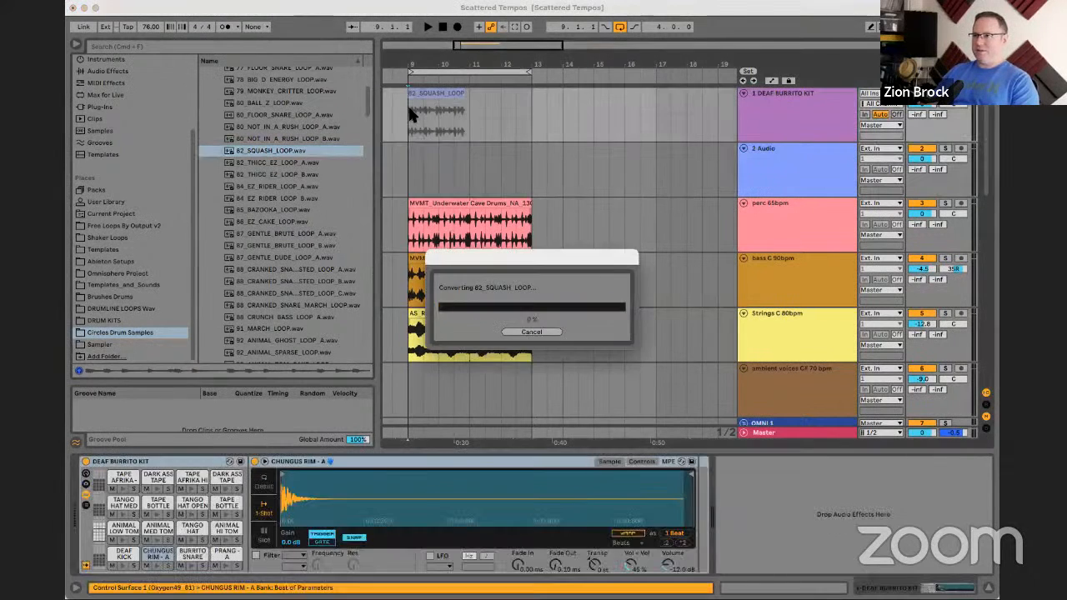
{"action": "key", "text": "space"}
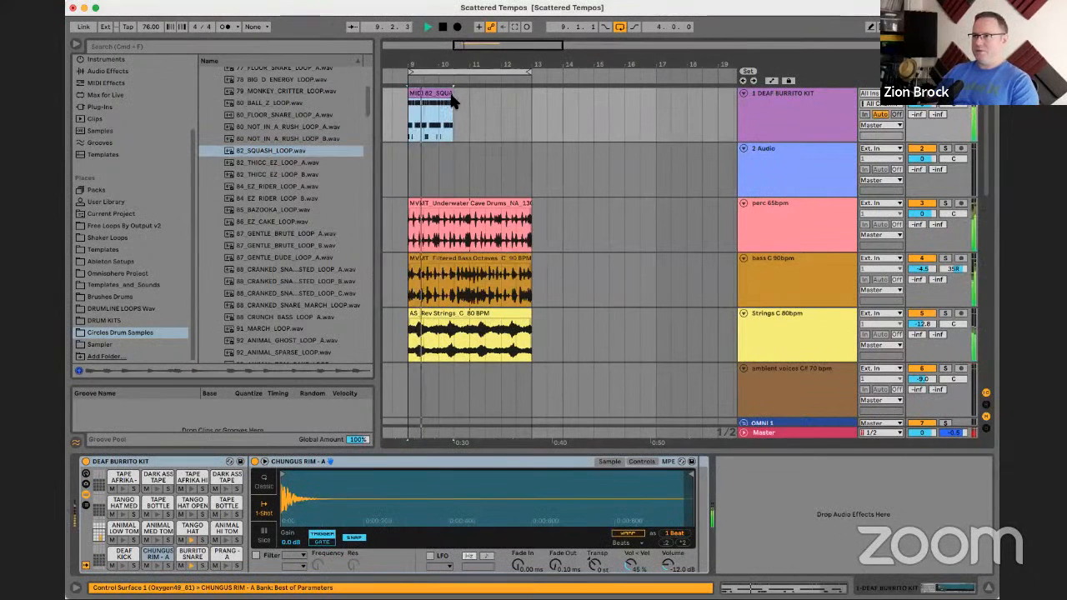
{"action": "key", "text": "space"}
{"action": "key", "text": "Delete"}
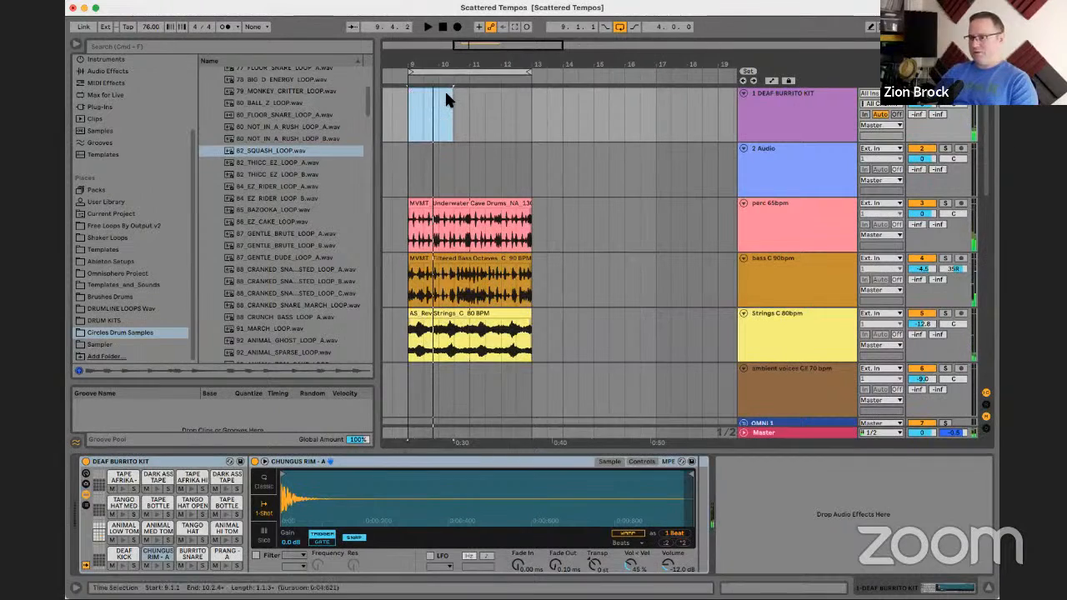
- Try 82_SQUASH_LOOP.wav at bar 9 of the new audio track with Warp enabled, play it and delete the clip
{"action": "left_click_drag", "start_coordinate": [269, 151], "coordinate": [441, 163]}
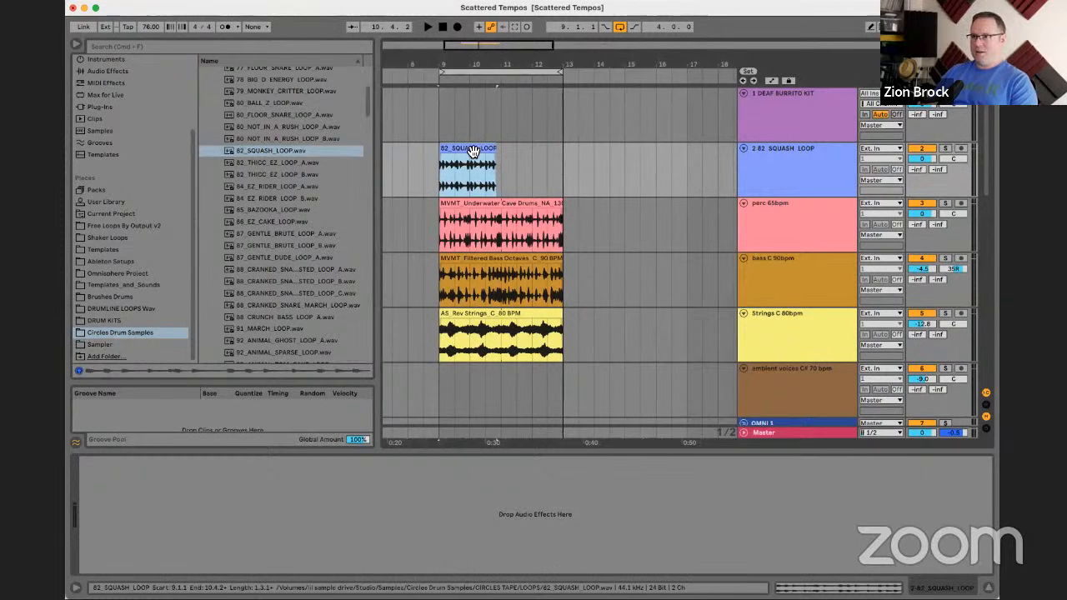
{"action": "double_click", "coordinate": [473, 151]}
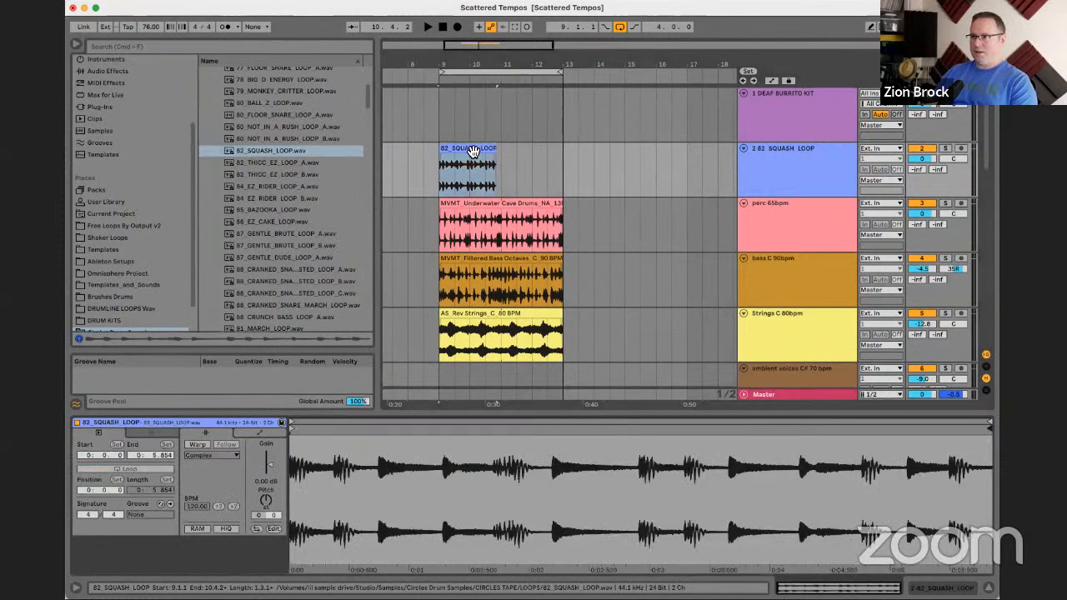
{"action": "left_click", "coordinate": [197, 445]}
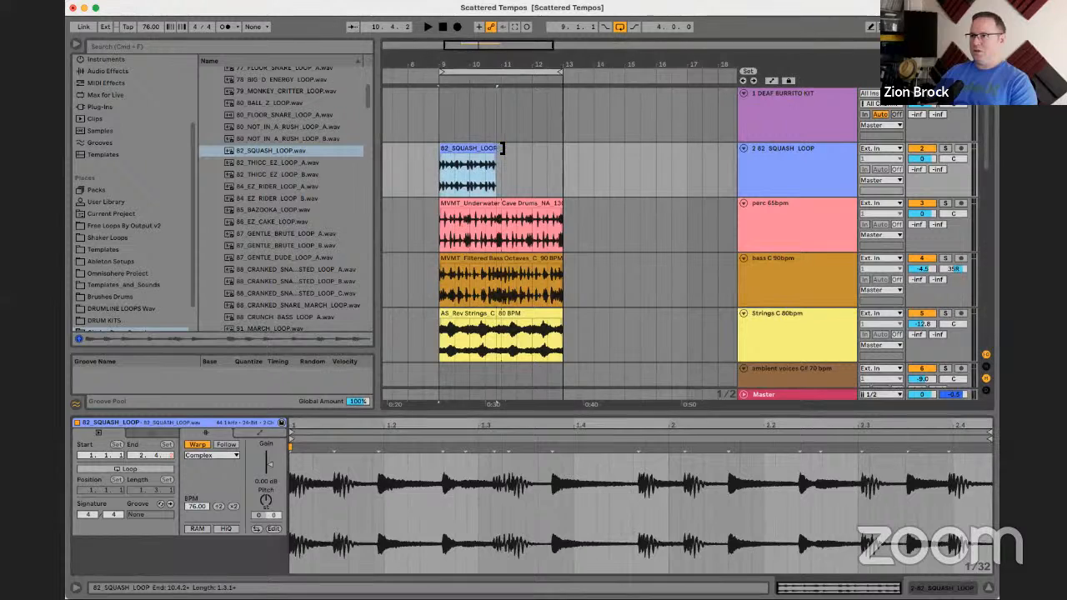
{"action": "key", "text": "space"}
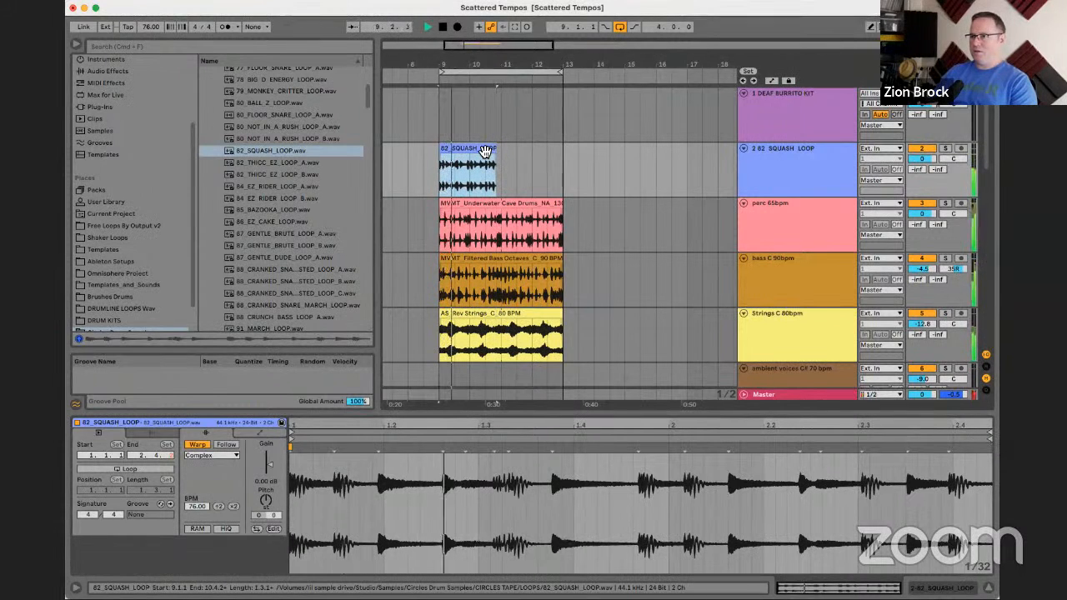
{"action": "key", "text": "Delete"}
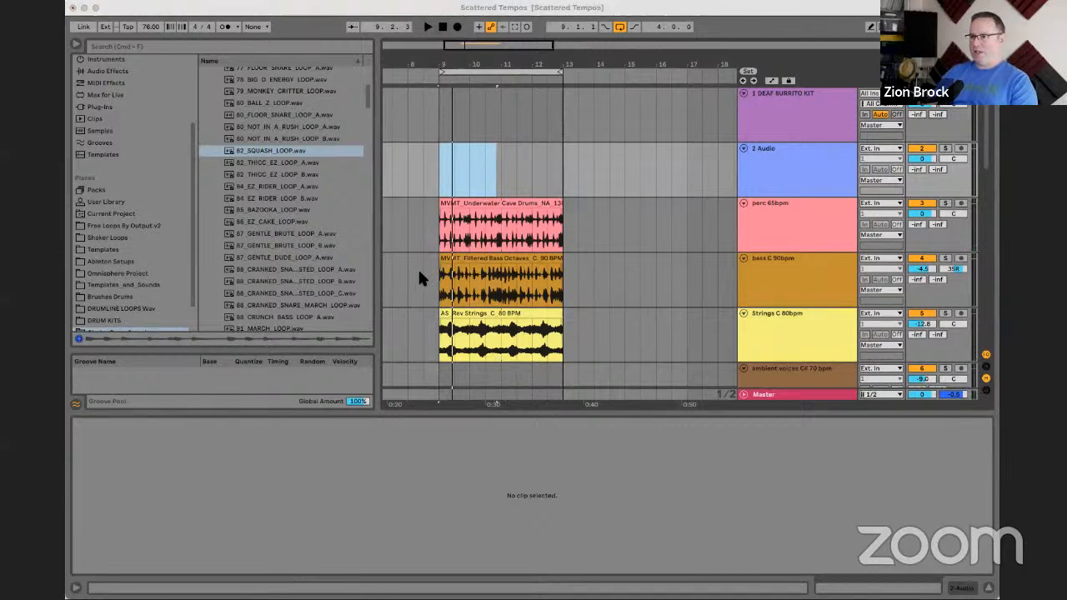
- Change the preference for how imported samples are looped and warped by default, trying Warped One Shot among the options
{"action": "left_click", "coordinate": [568, 273]}
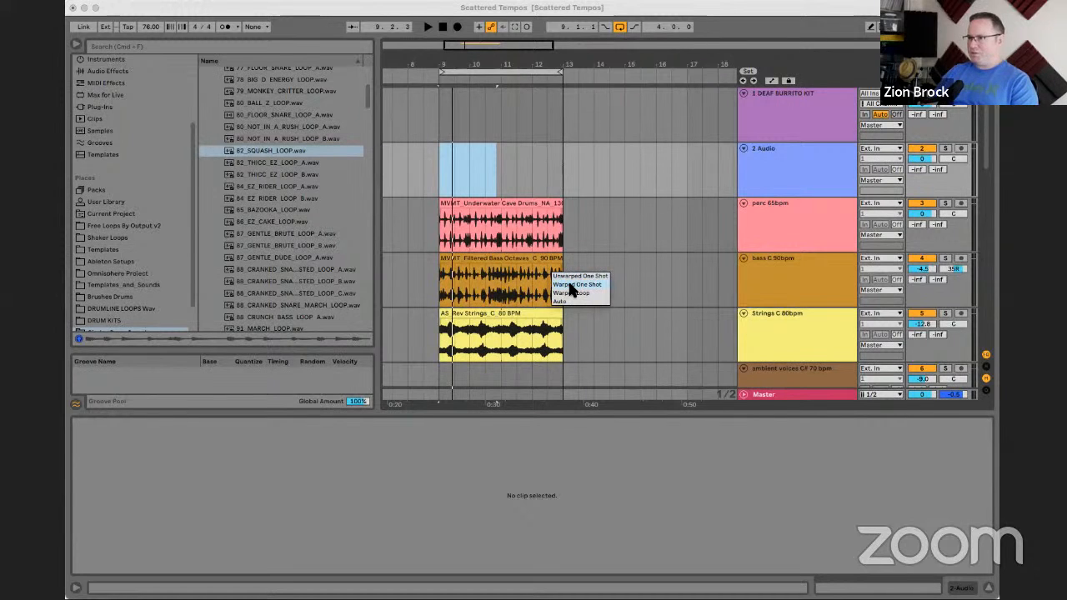
{"action": "left_click", "coordinate": [571, 284]}
{"action": "left_click", "coordinate": [572, 270]}
{"action": "left_click", "coordinate": [571, 285]}
{"action": "left_click", "coordinate": [570, 272]}
{"action": "left_click", "coordinate": [570, 293]}
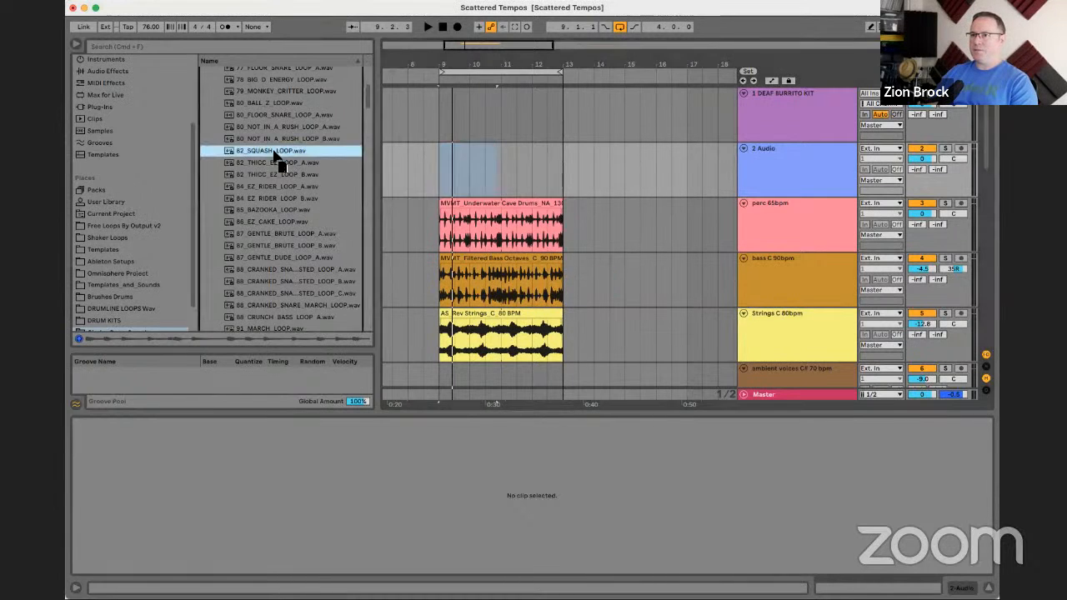
- Try 82_SQUASH_LOOP.wav at bar 9 of the audio track under the changed default, play it and undo the placement
{"action": "left_click_drag", "start_coordinate": [273, 153], "coordinate": [442, 171]}
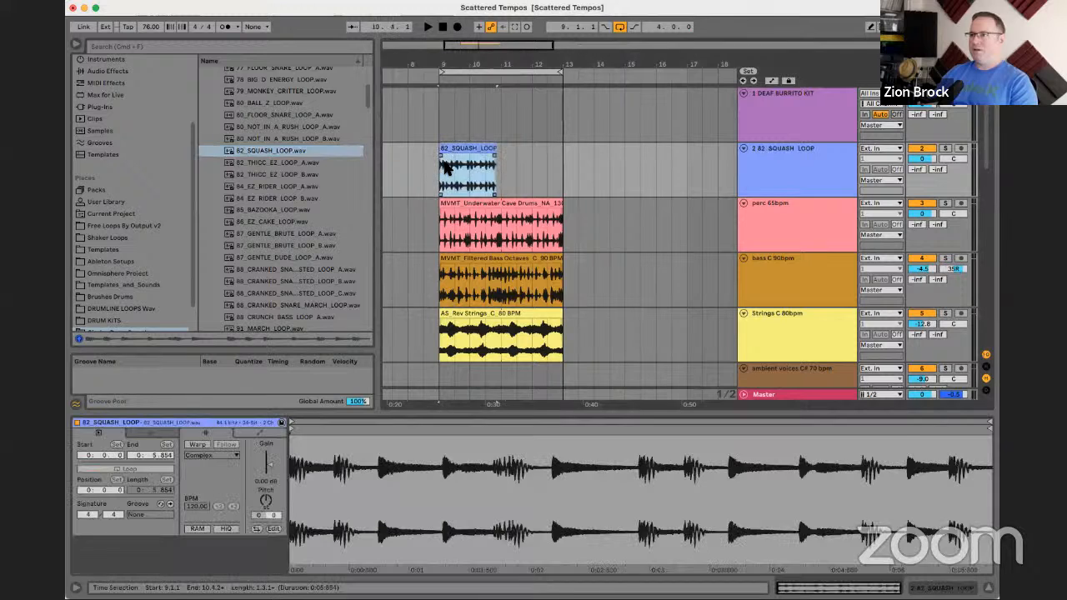
{"action": "key", "text": "space"}
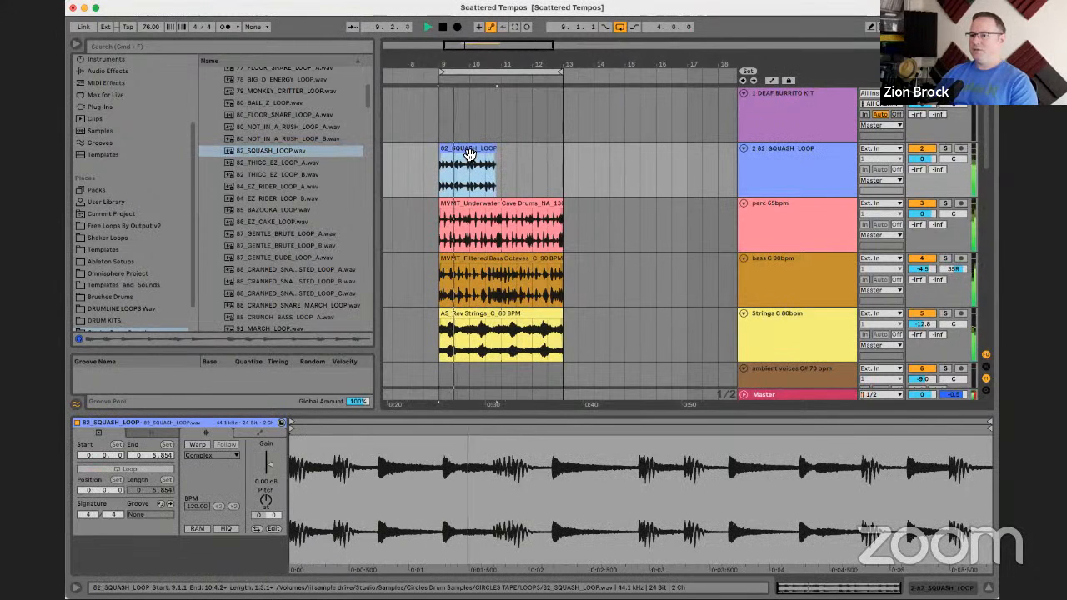
{"action": "key", "text": "space"}
{"action": "key", "text": "super+z"}
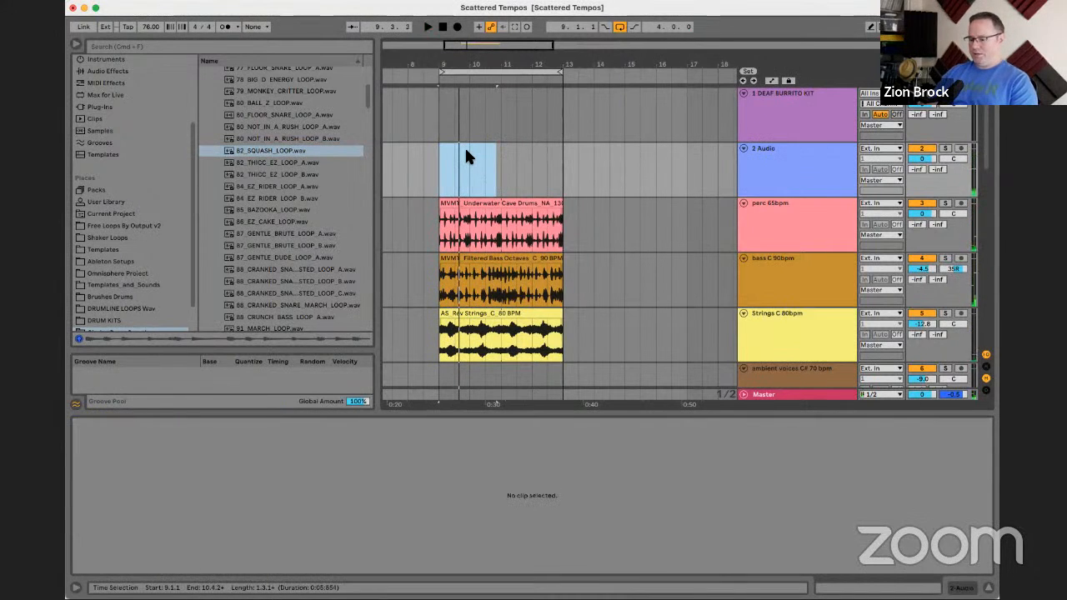
- Revisit the warp preferences and place 82_SQUASH_LOOP.wav at bar 9 of the empty audio track
{"action": "key", "text": "super+Tab"}
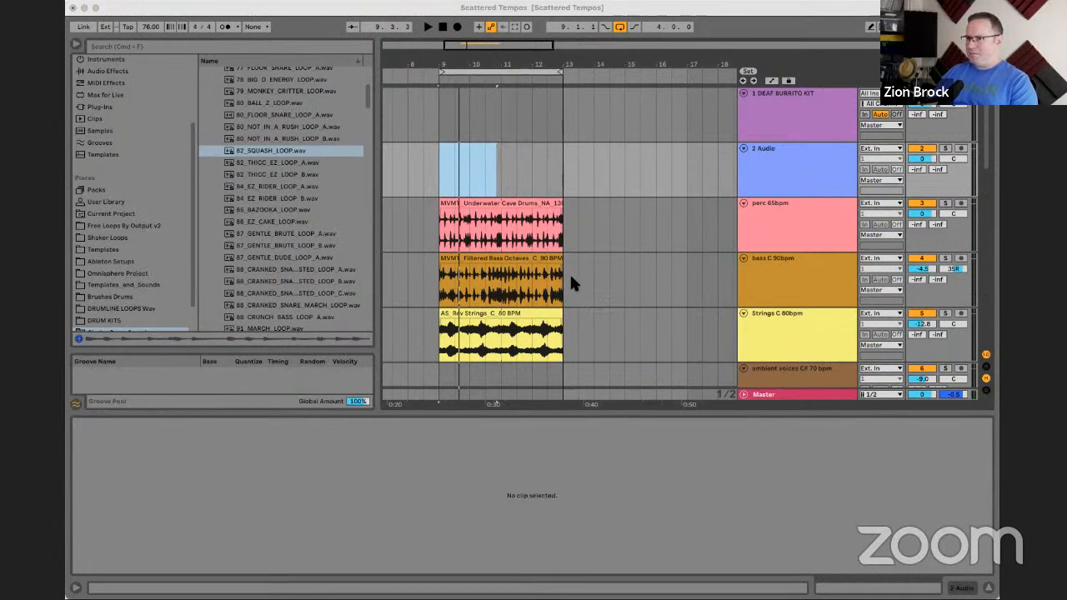
{"action": "left_click", "coordinate": [403, 134]}
{"action": "left_click", "coordinate": [499, 165]}
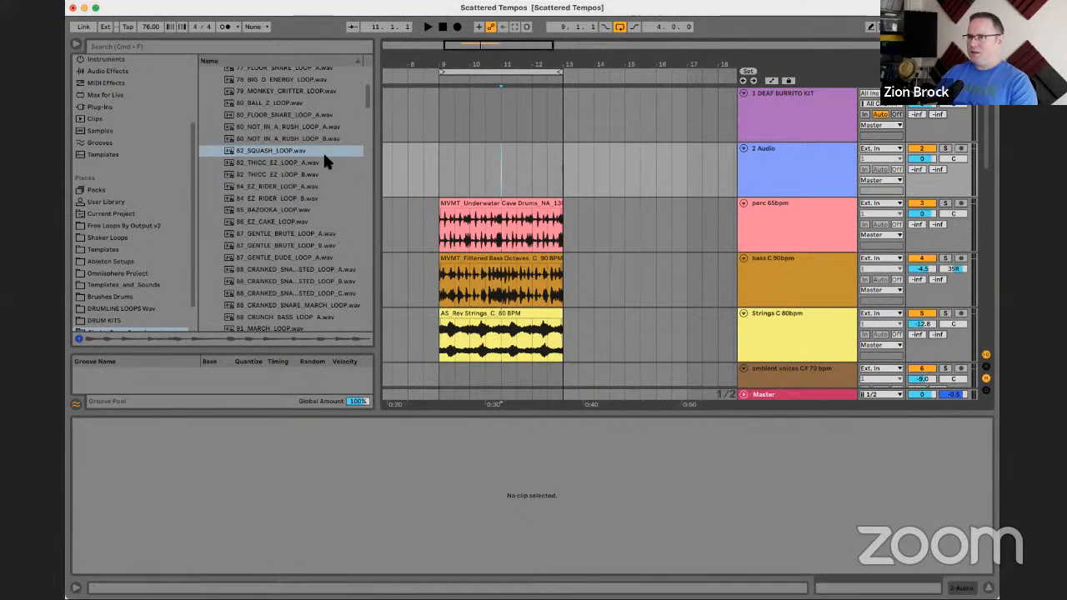
{"action": "left_click_drag", "start_coordinate": [275, 155], "coordinate": [445, 159]}
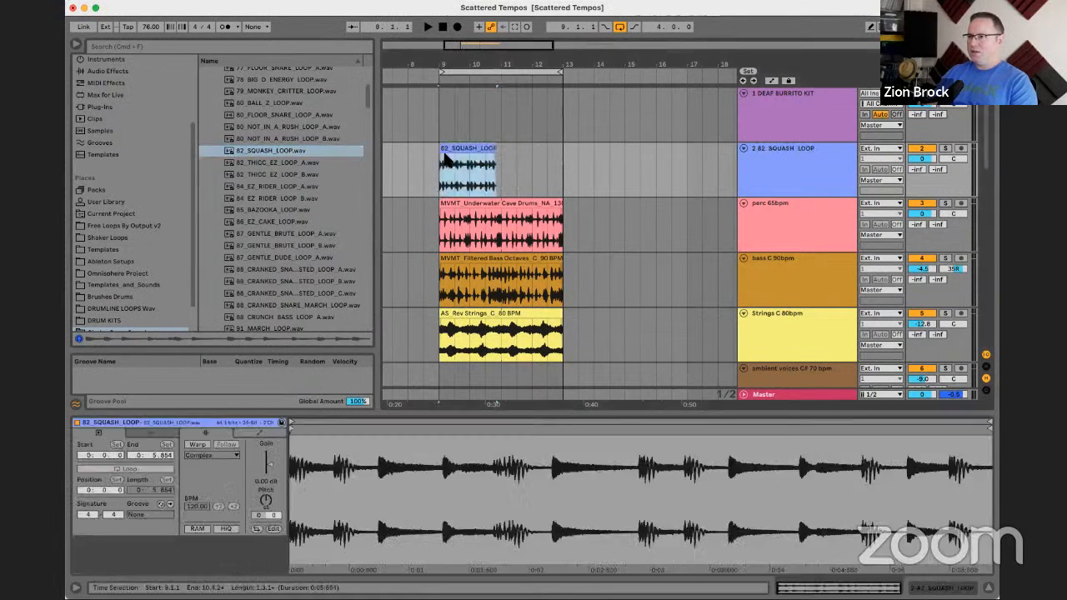
- Undo the loop placement and put 82_SQUASH_LOOP.wav at bar 9 of a newly inserted audio track below 2 Audio instead
{"action": "key", "text": "super+z"}
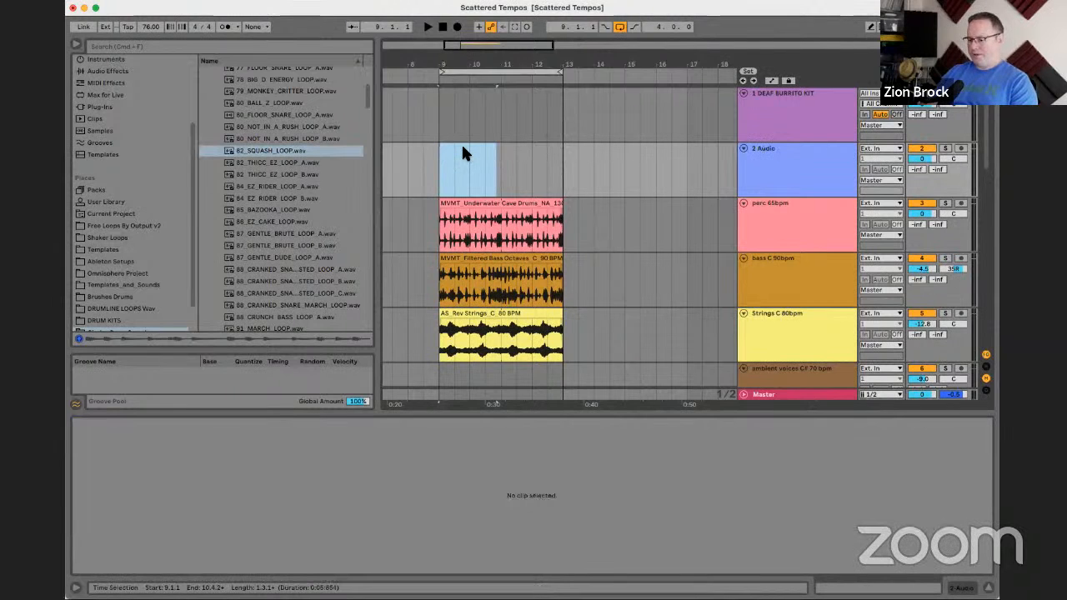
{"action": "left_click", "coordinate": [762, 162]}
{"action": "key", "text": "super+t"}
{"action": "left_click_drag", "start_coordinate": [279, 151], "coordinate": [445, 219]}
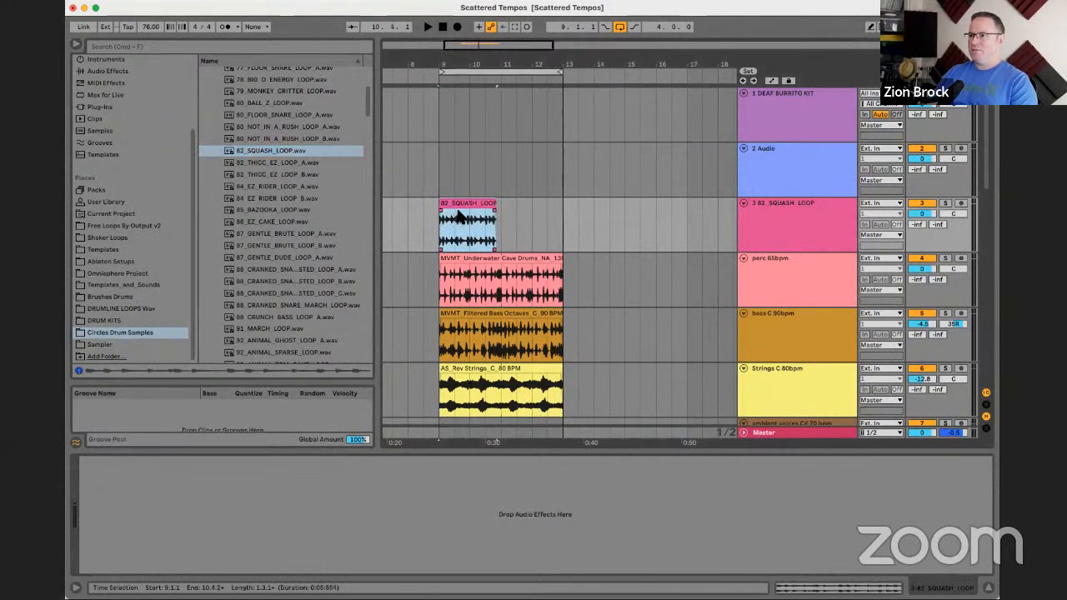
{"action": "double_click", "coordinate": [457, 217]}
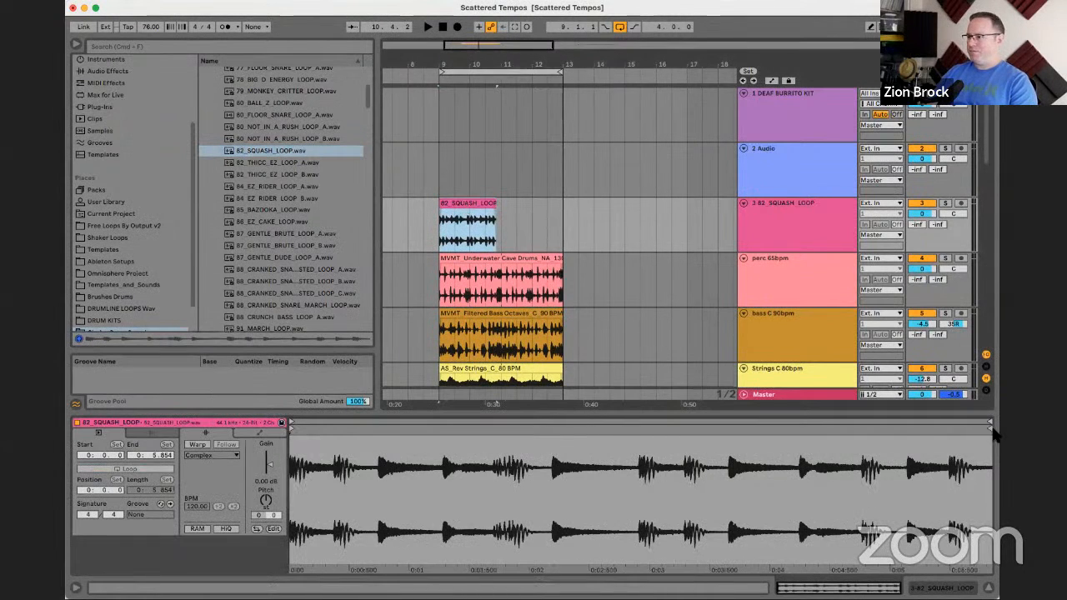
- Try warping the 82_SQUASH_LOOP clip at 82 BPM and extending it to two bars, play it and delete the clip
{"action": "left_click", "coordinate": [205, 445]}
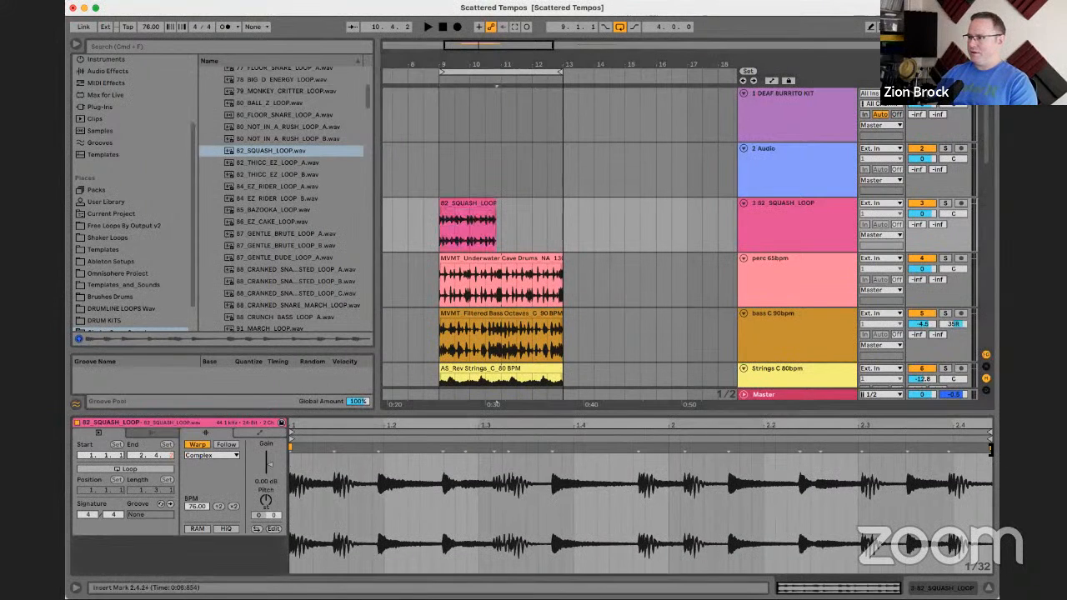
{"action": "left_click_drag", "start_coordinate": [989, 450], "coordinate": [958, 449]}
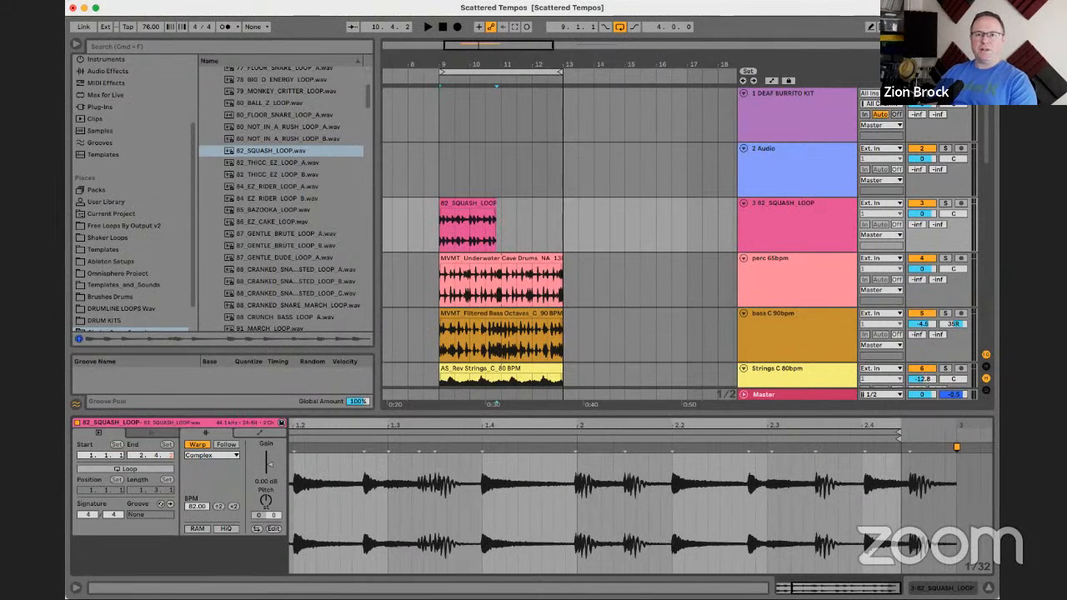
{"action": "left_click", "coordinate": [476, 209]}
{"action": "left_click_drag", "start_coordinate": [497, 206], "coordinate": [503, 206]}
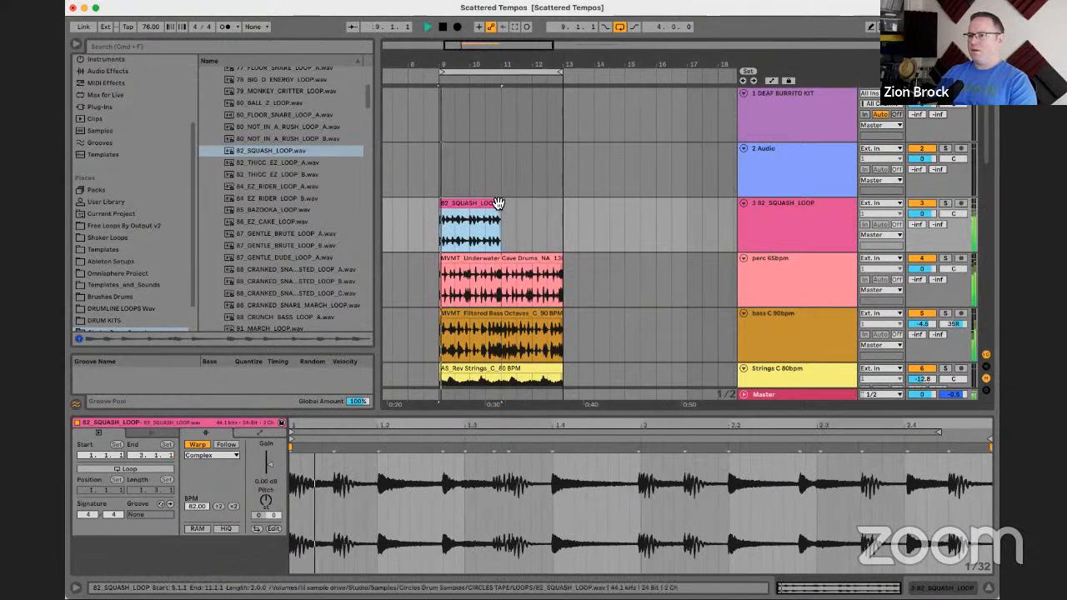
{"action": "key", "text": "space"}
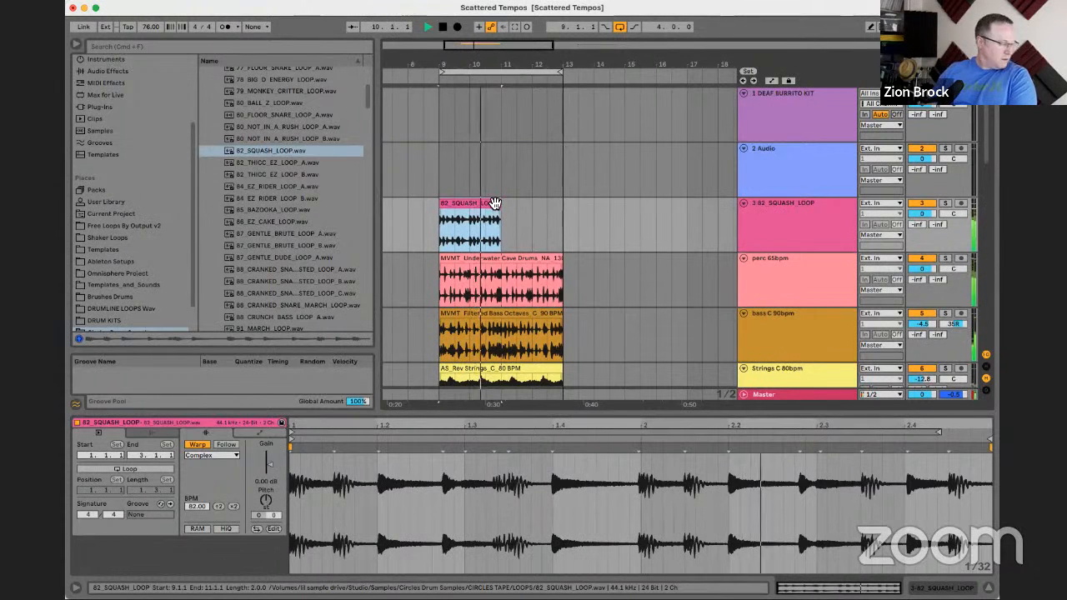
{"action": "key", "text": "space"}
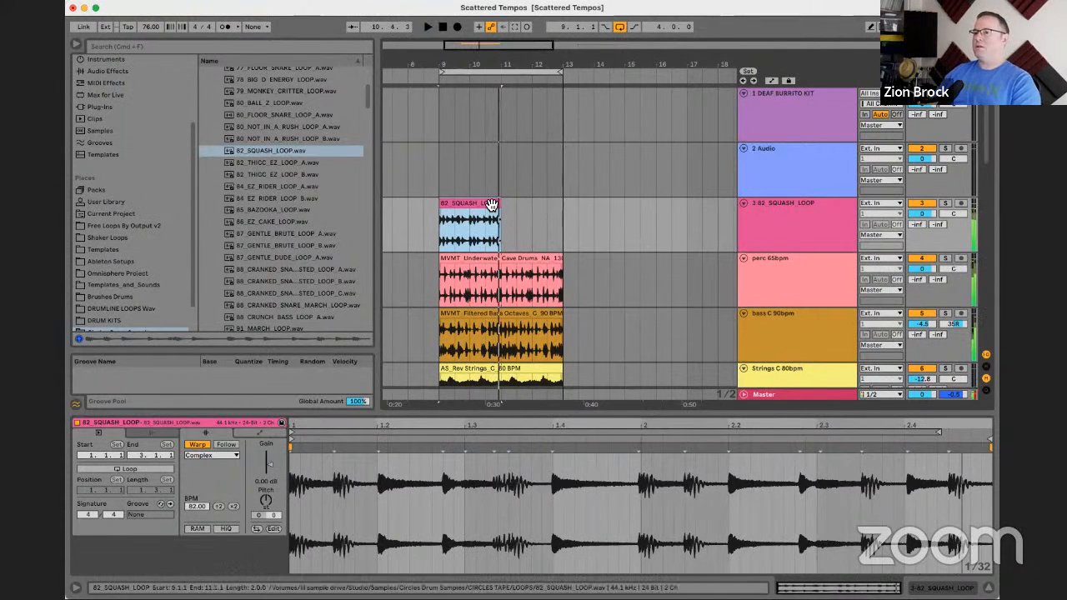
{"action": "key", "text": "Delete"}
- Preview the faster drum loops in the LOOPS folder, from 84_EZ_RIDER_LOOP_B.wav up to 95_SMASH_FREAK_LOOP.wav
{"action": "left_click", "coordinate": [248, 199]}
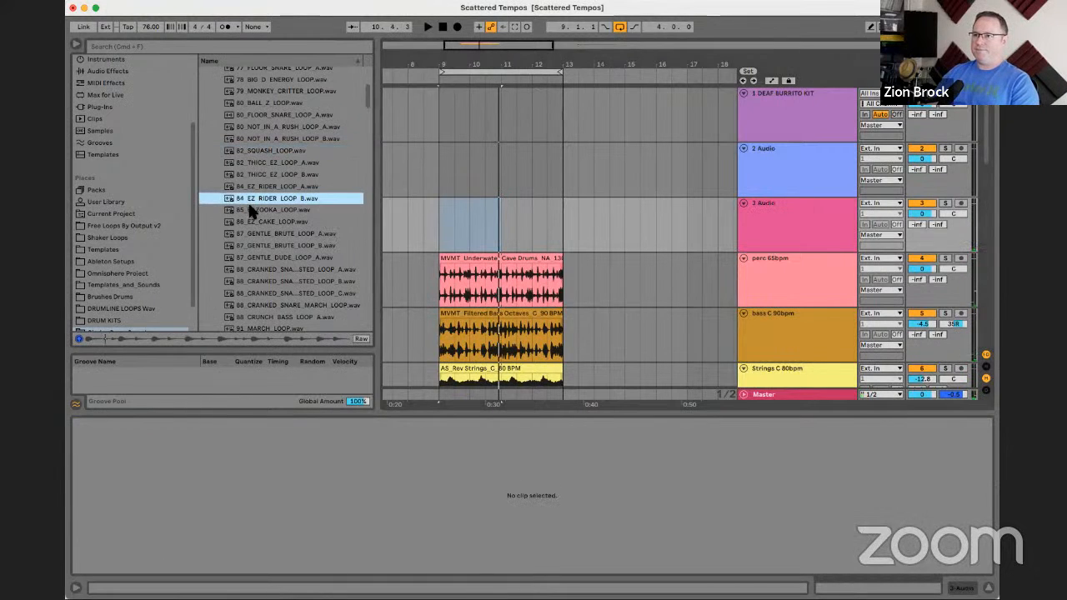
{"action": "left_click", "coordinate": [265, 246]}
{"action": "scroll", "coordinate": [287, 212], "scroll_direction": "down", "scroll_amount": 3}
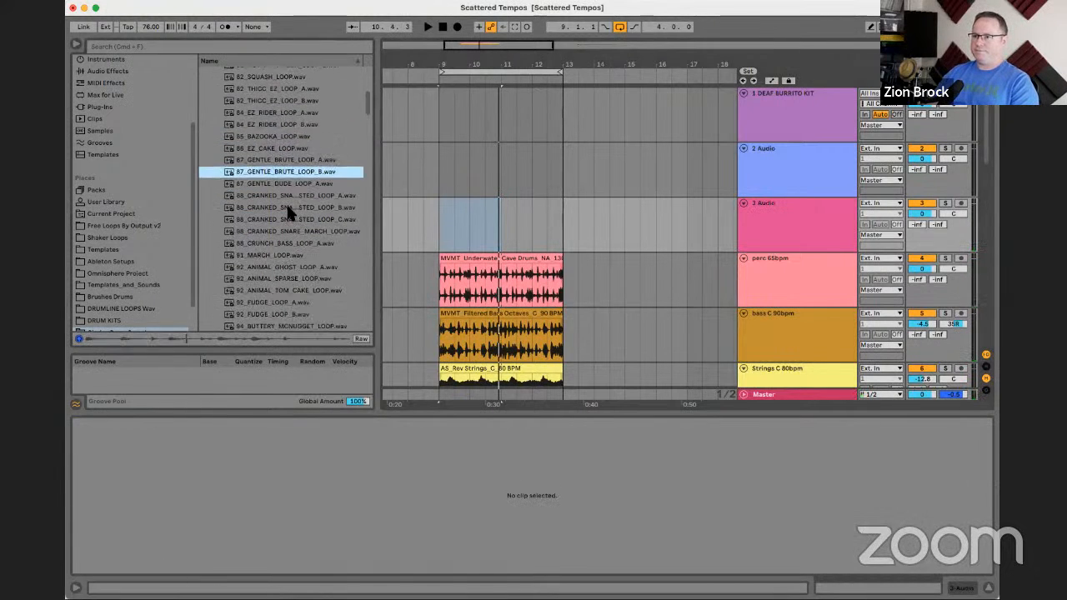
{"action": "left_click", "coordinate": [287, 208]}
{"action": "scroll", "coordinate": [290, 221], "scroll_direction": "down", "scroll_amount": 1}
{"action": "left_click", "coordinate": [290, 220]}
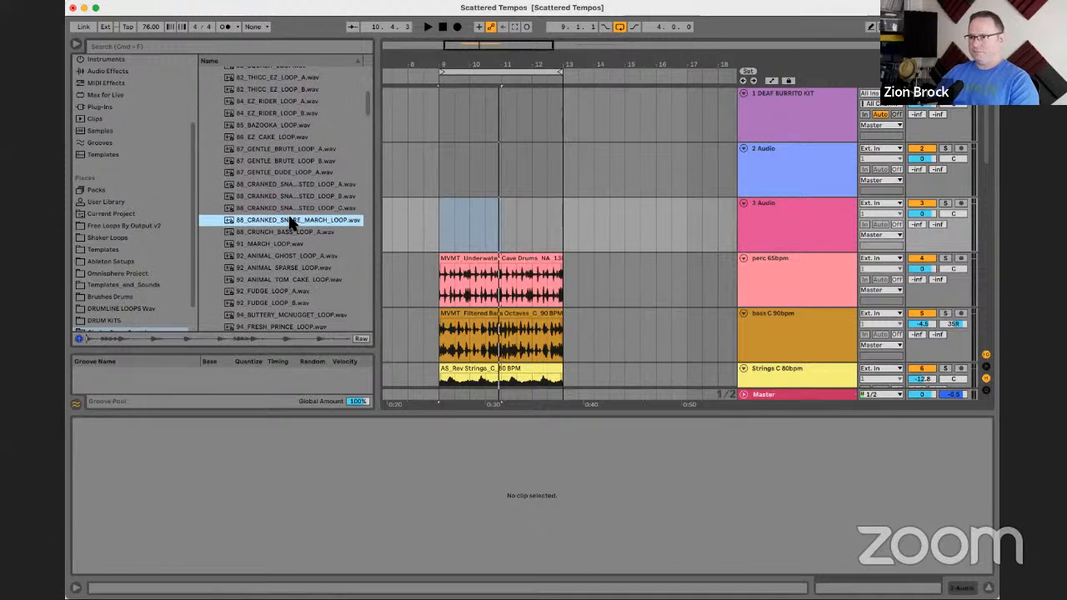
{"action": "left_click", "coordinate": [299, 184]}
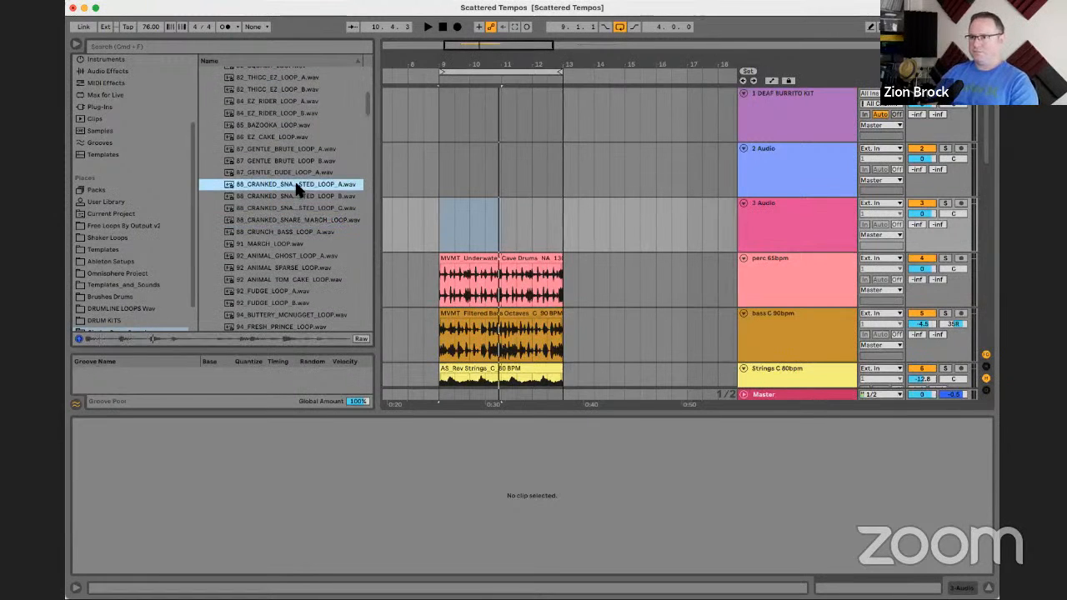
{"action": "left_click", "coordinate": [285, 265]}
{"action": "scroll", "coordinate": [288, 205], "scroll_direction": "down", "scroll_amount": 8}
{"action": "left_click", "coordinate": [296, 203]}
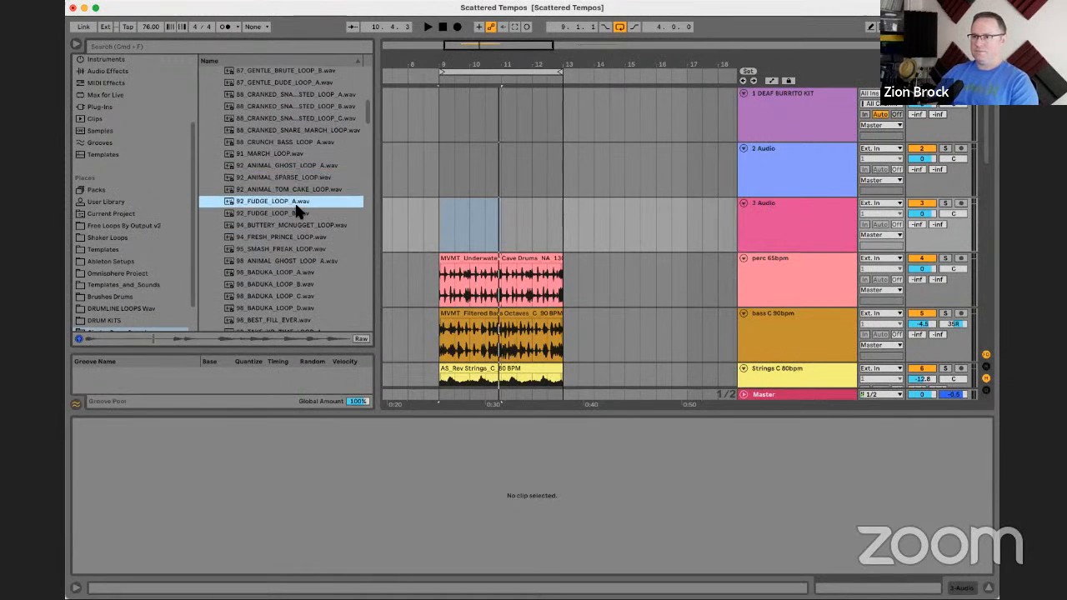
{"action": "left_click", "coordinate": [284, 225]}
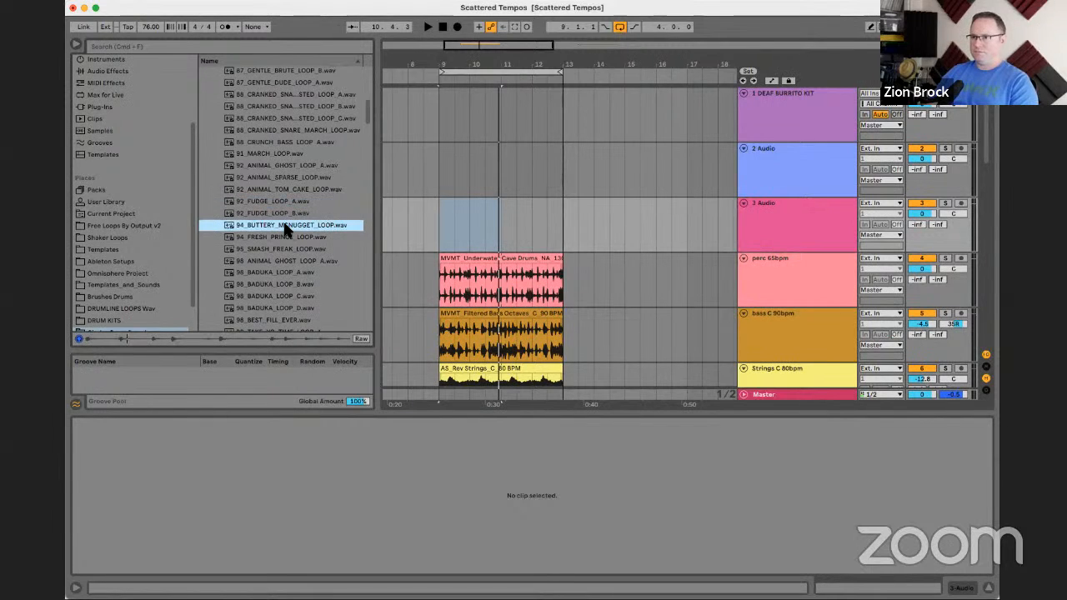
{"action": "left_click", "coordinate": [268, 248]}
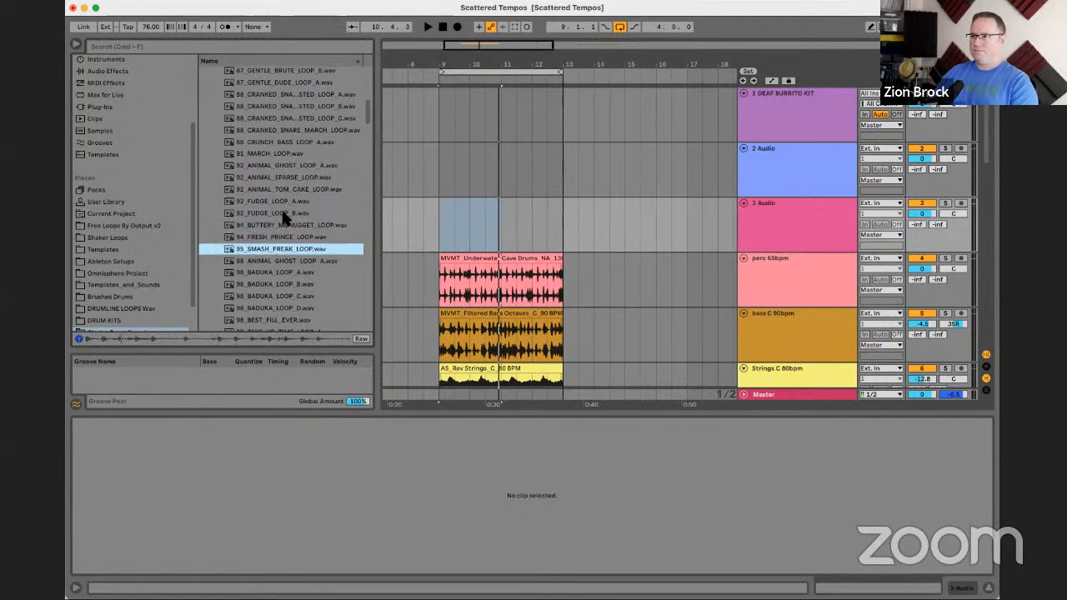
- Preview the slower drum loops, including 82_THICC_EZ_LOOP_B.wav and those from 75_GHOST_SPLASH_A.wav to 77_FLOOR_SNARE_LOOP_A.wav
{"action": "left_click", "coordinate": [291, 142]}
{"action": "scroll", "coordinate": [291, 148], "scroll_direction": "up", "scroll_amount": 12}
{"action": "left_click", "coordinate": [289, 150]}
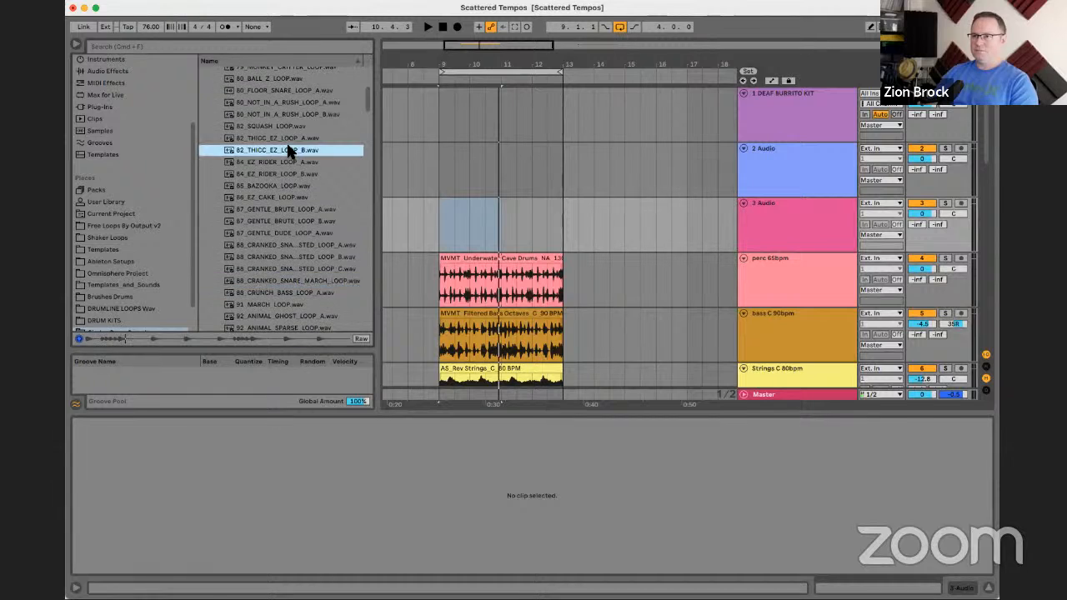
{"action": "scroll", "coordinate": [289, 151], "scroll_direction": "up", "scroll_amount": 12}
{"action": "left_click", "coordinate": [288, 150]}
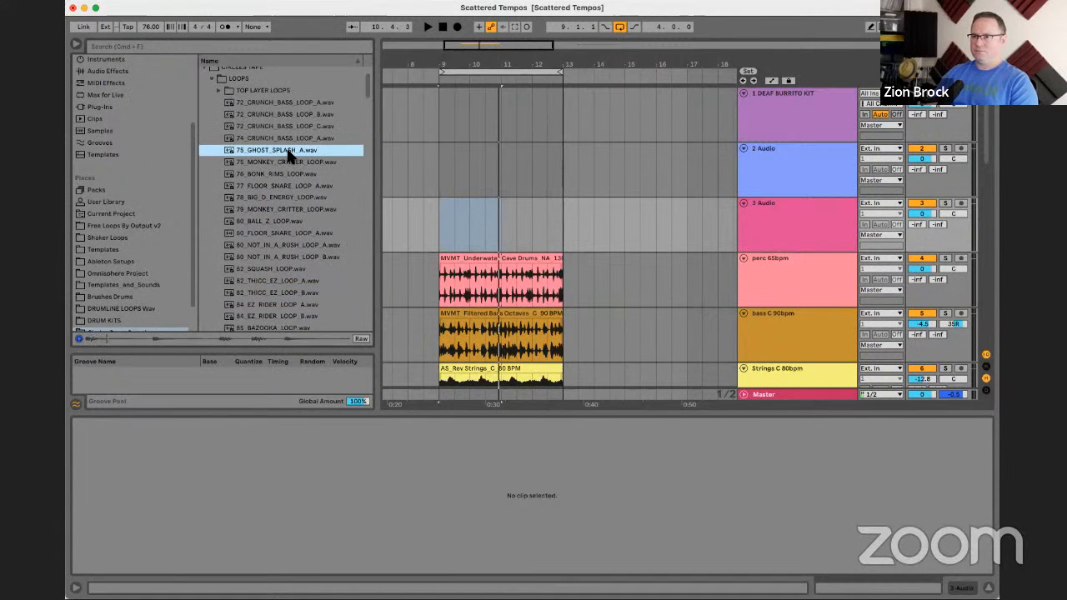
{"action": "left_click", "coordinate": [276, 163]}
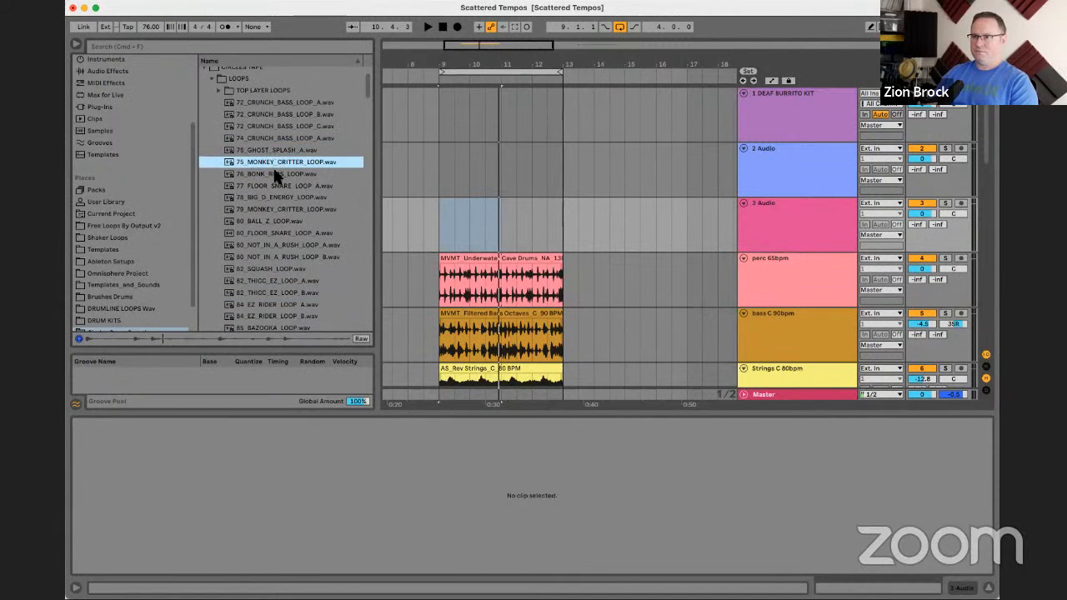
{"action": "left_click", "coordinate": [276, 175]}
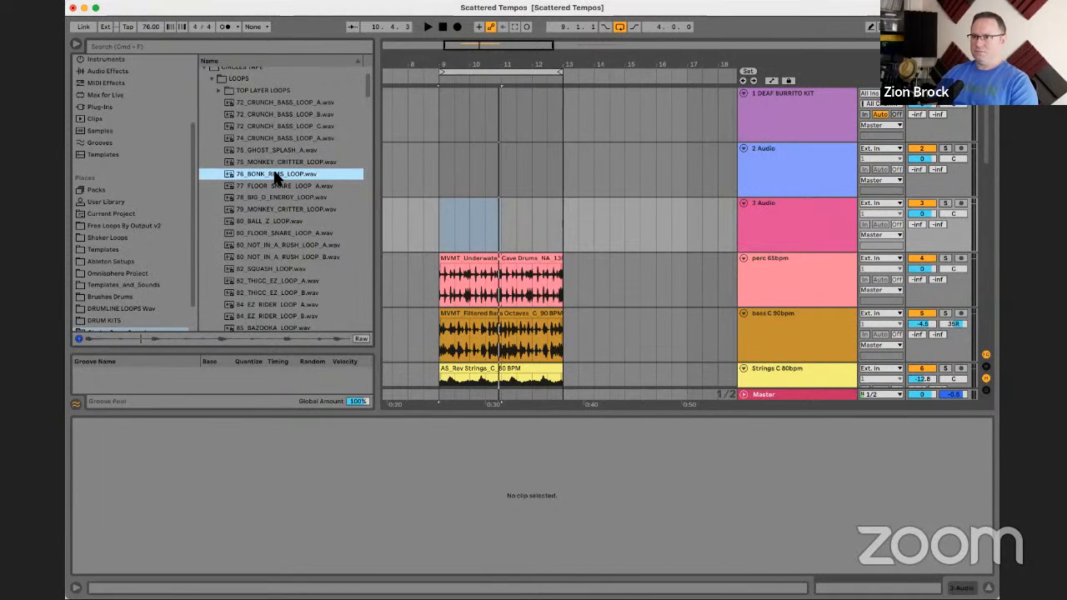
{"action": "left_click", "coordinate": [276, 186]}
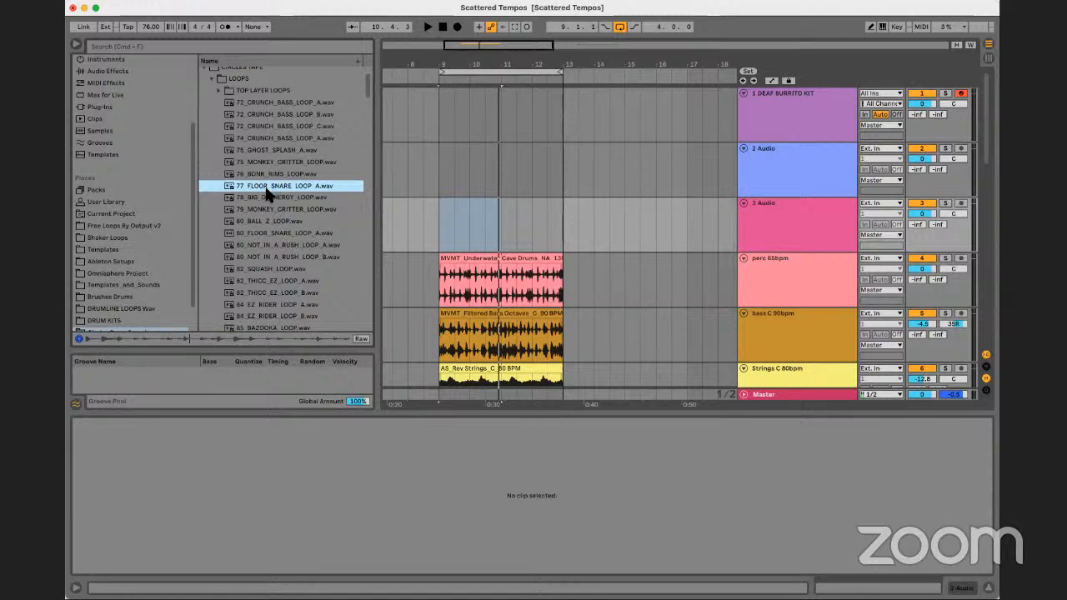
- Audition 78_BIG_D_ENERGY_LOOP.wav, place it at bar 9 of the second empty audio track and play it with the stems
{"action": "left_click", "coordinate": [272, 198]}
{"action": "scroll", "coordinate": [271, 202], "scroll_direction": "up", "scroll_amount": 1}
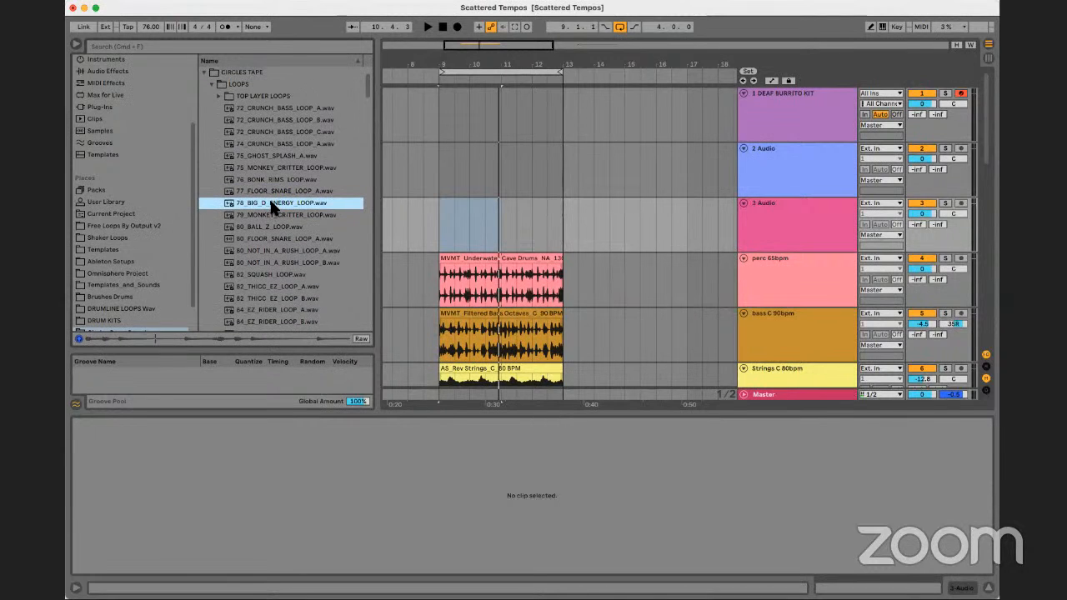
{"action": "left_click_drag", "start_coordinate": [272, 210], "coordinate": [443, 218]}
{"action": "key", "text": "space"}
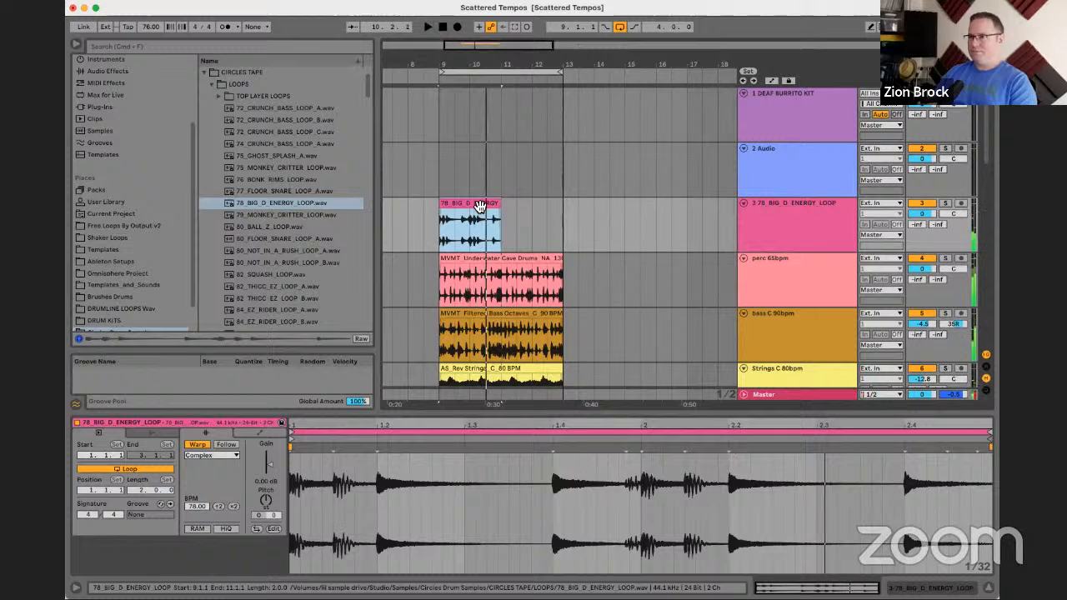
- Try the 78_BIG_D_ENERGY_LOOP clip as MIDI at bar 9 of the DEAF BURRITO KIT track, play it and delete the MIDI clip
{"action": "left_click_drag", "start_coordinate": [481, 206], "coordinate": [472, 136]}
{"action": "key", "text": "super+z"}
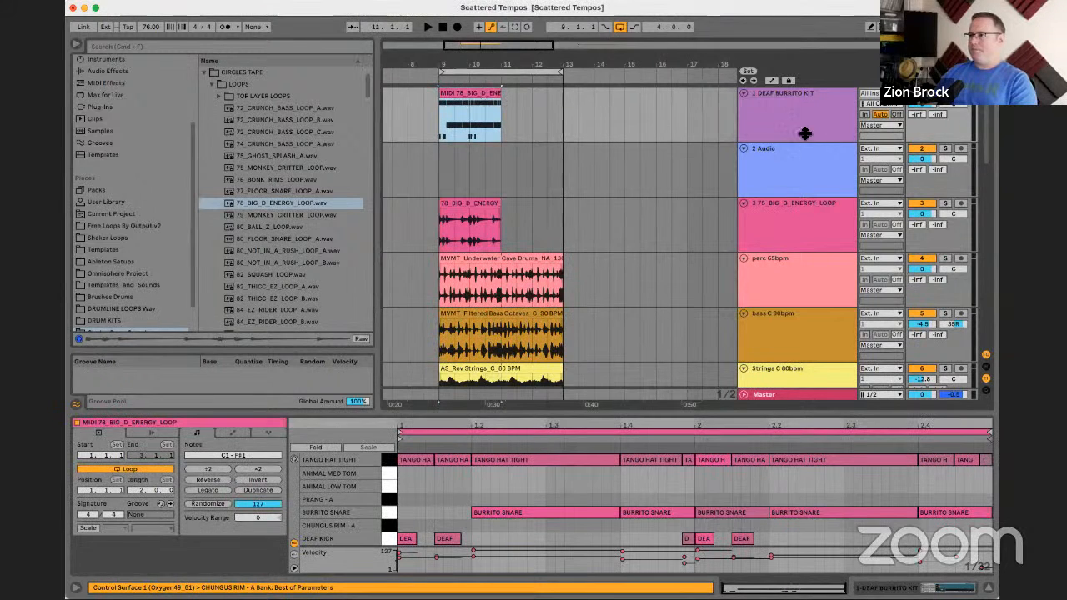
{"action": "key", "text": "space"}
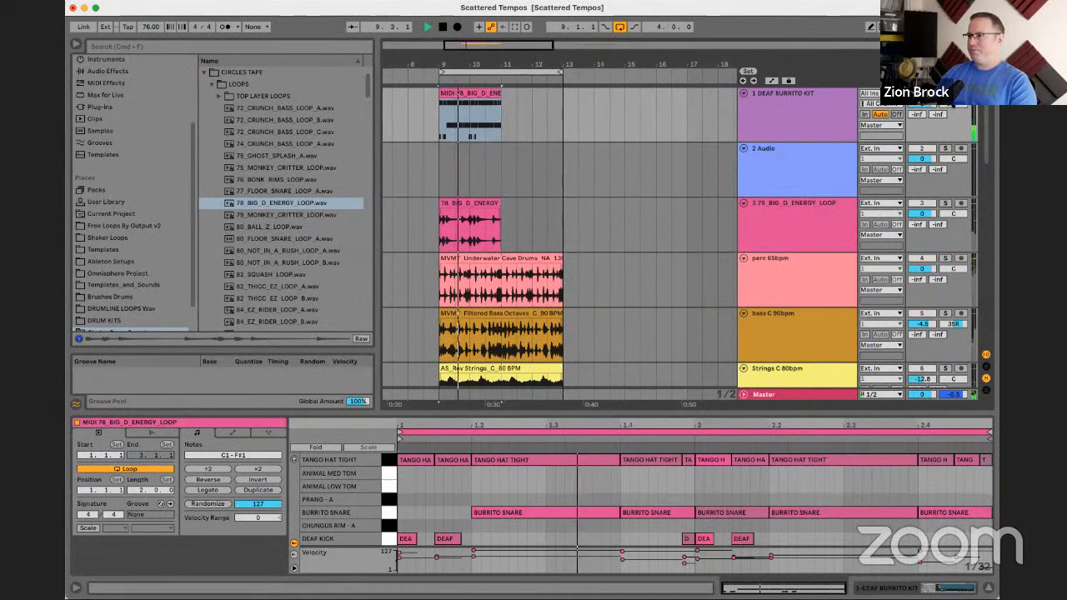
{"action": "left_click", "coordinate": [834, 104]}
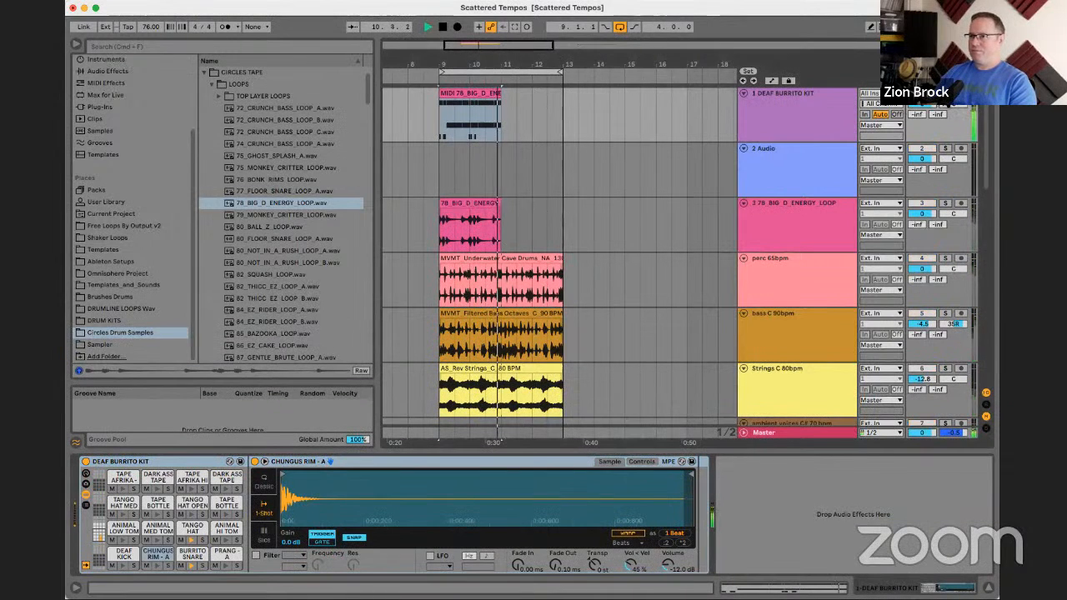
{"action": "left_click", "coordinate": [484, 99]}
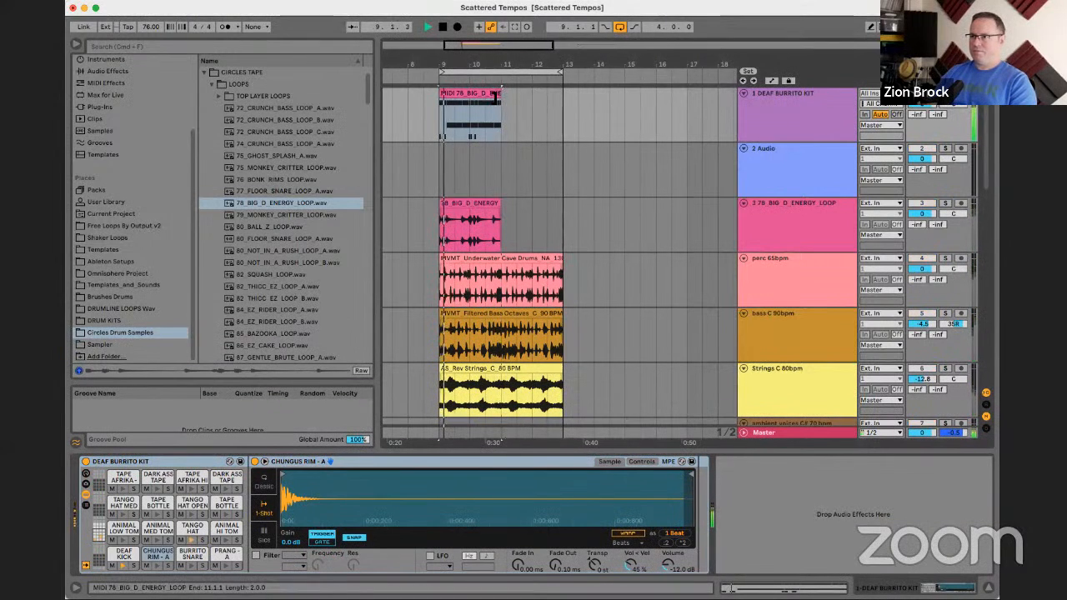
{"action": "double_click", "coordinate": [480, 99]}
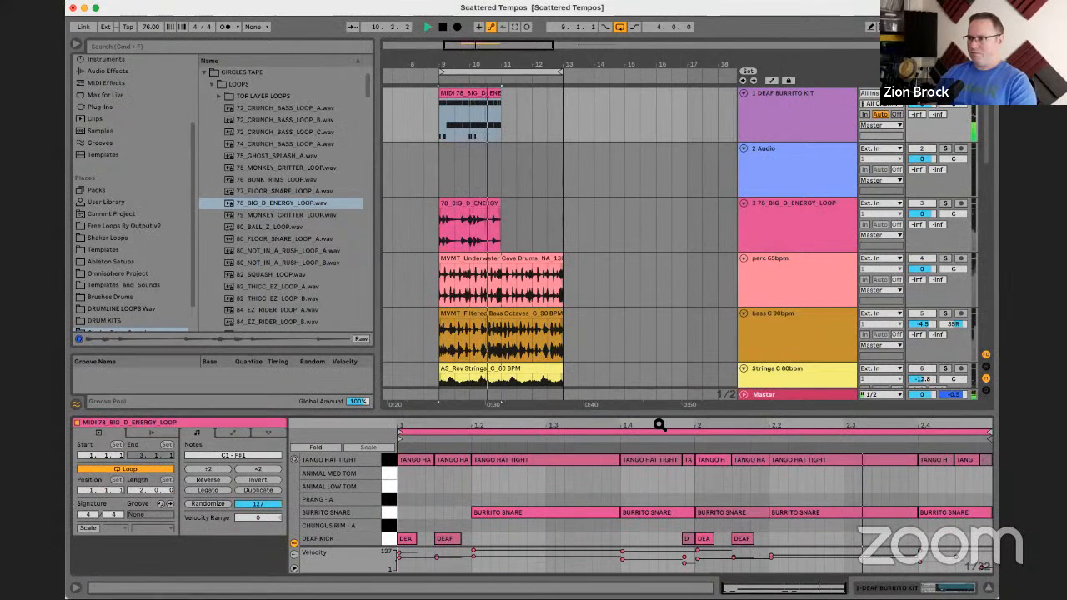
{"action": "key", "text": "Delete"}
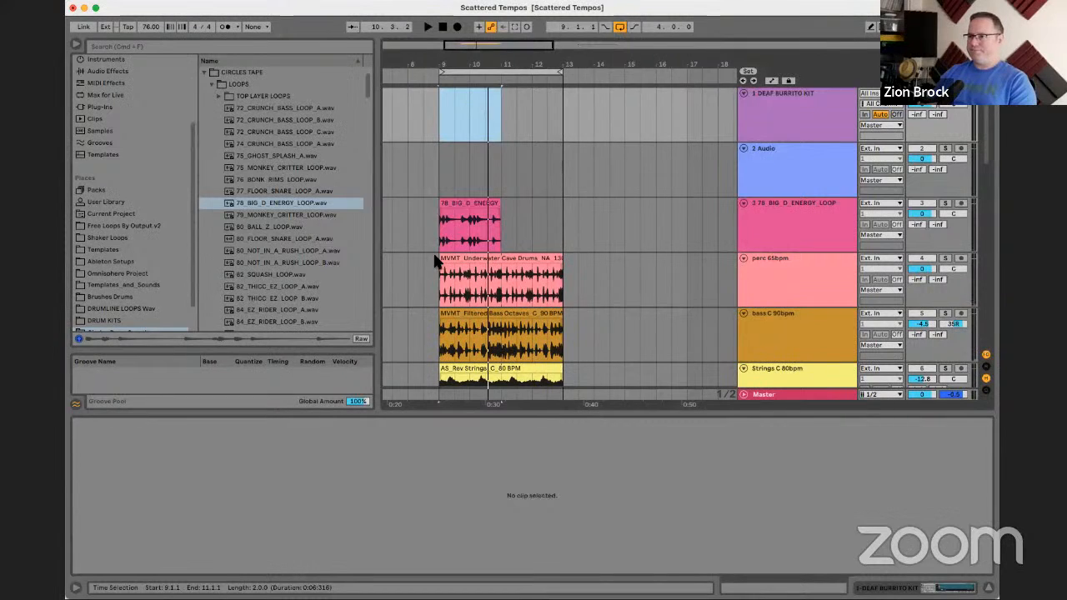
- Play the arrangement with the 78_BIG_D_ENERGY_LOOP audio clip and mute the Strings C 80bpm track
{"action": "left_click", "coordinate": [474, 205]}
{"action": "left_click", "coordinate": [786, 107]}
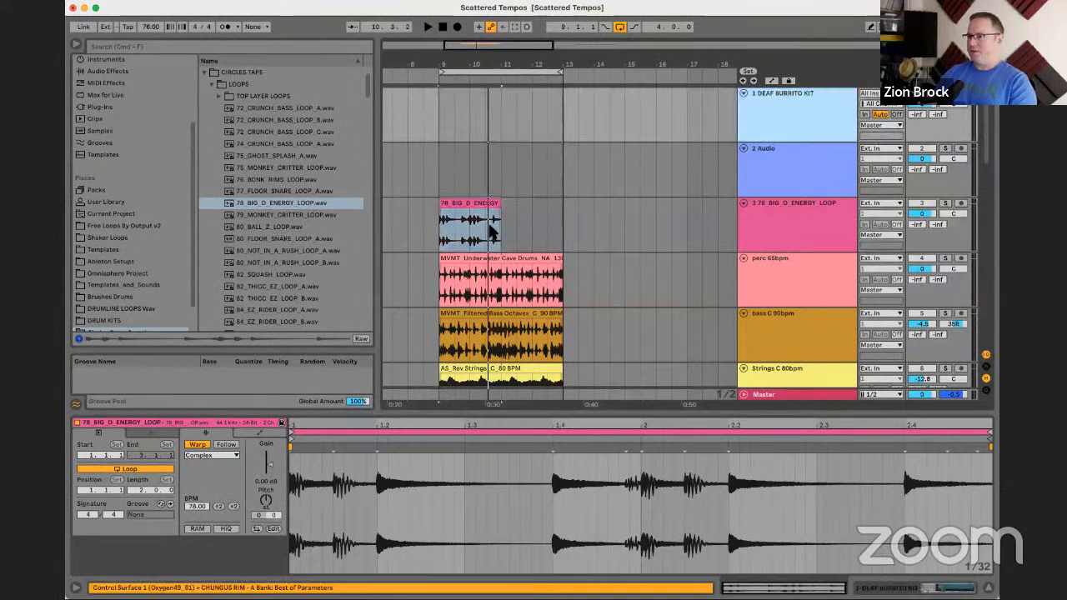
{"action": "left_click", "coordinate": [842, 215]}
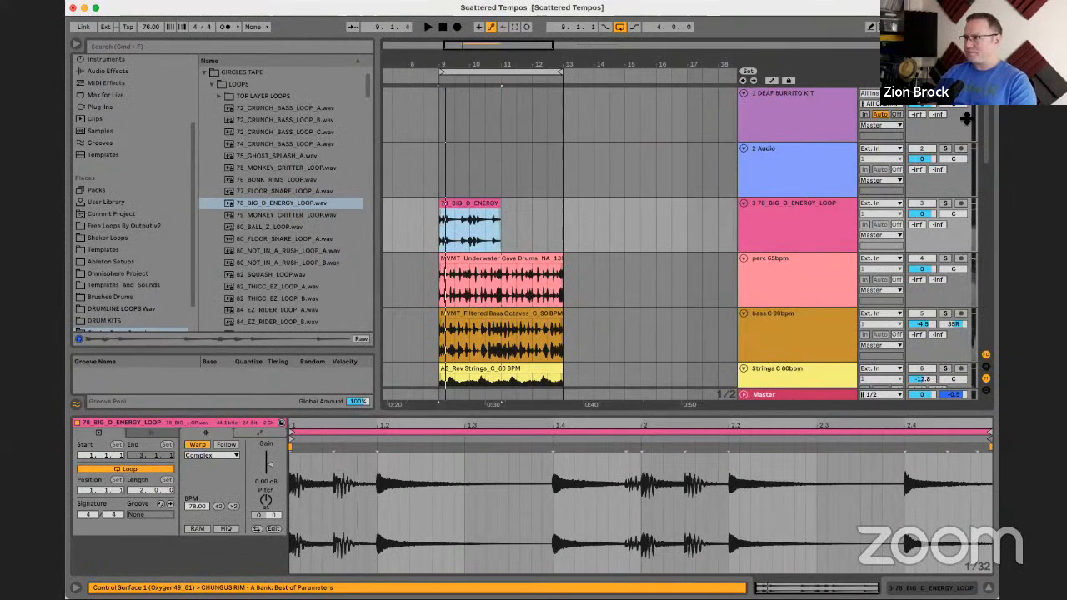
{"action": "key", "text": "space"}
{"action": "scroll", "coordinate": [783, 310], "scroll_direction": "down", "scroll_amount": 3}
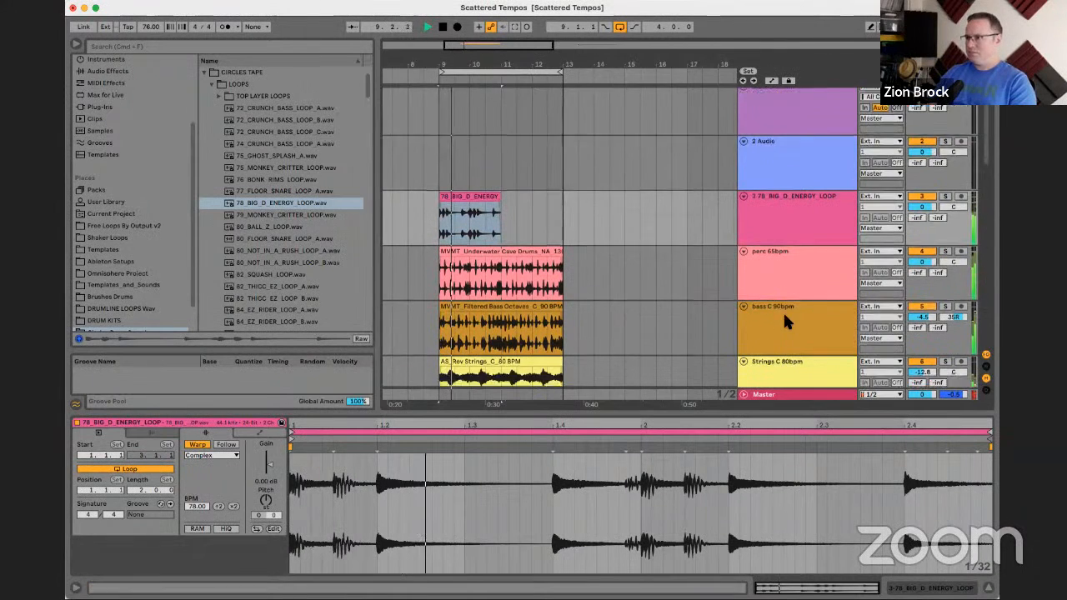
{"action": "left_click", "coordinate": [813, 294]}
{"action": "left_click", "coordinate": [921, 269]}
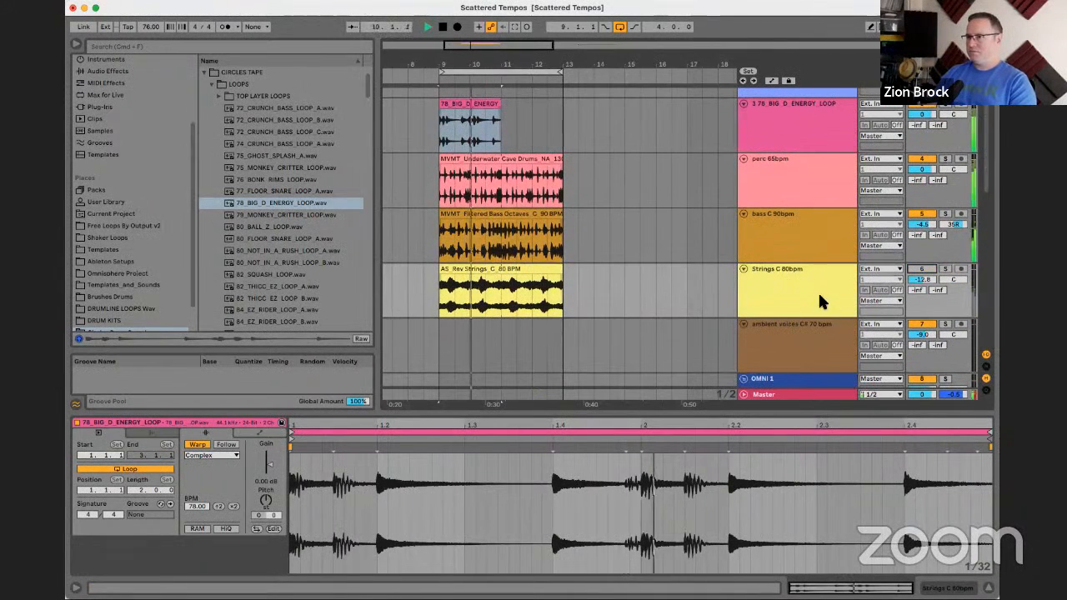
- Extend the looped 78_BIG_D_ENERGY_LOOP clip to bar 13 so it spans the same four bars as the stems
{"action": "left_click", "coordinate": [807, 169]}
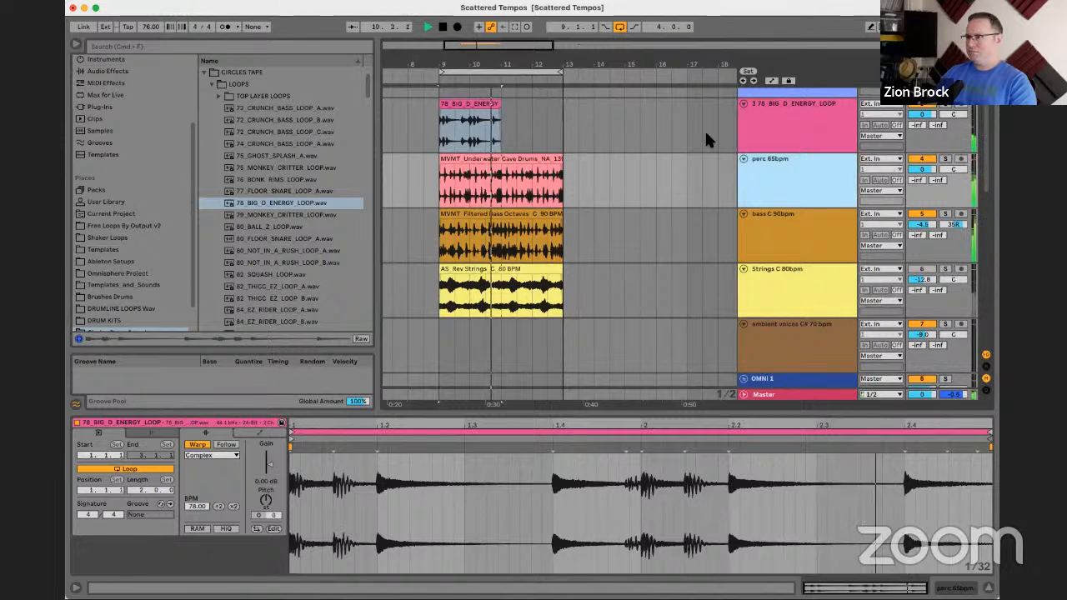
{"action": "left_click_drag", "start_coordinate": [502, 103], "coordinate": [563, 104]}
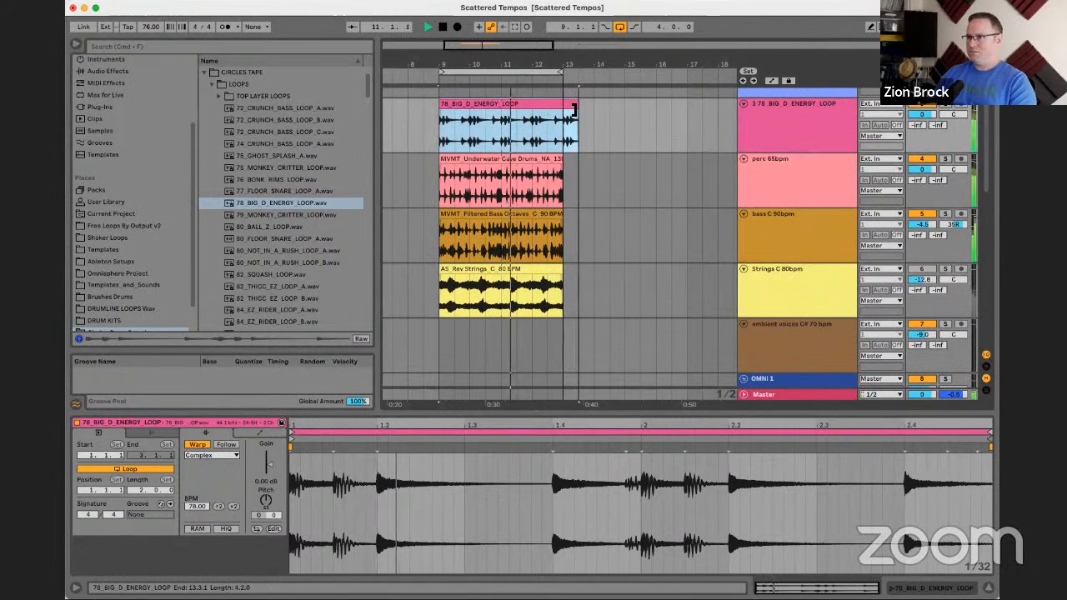
{"action": "left_click_drag", "start_coordinate": [573, 64], "coordinate": [488, 65]}
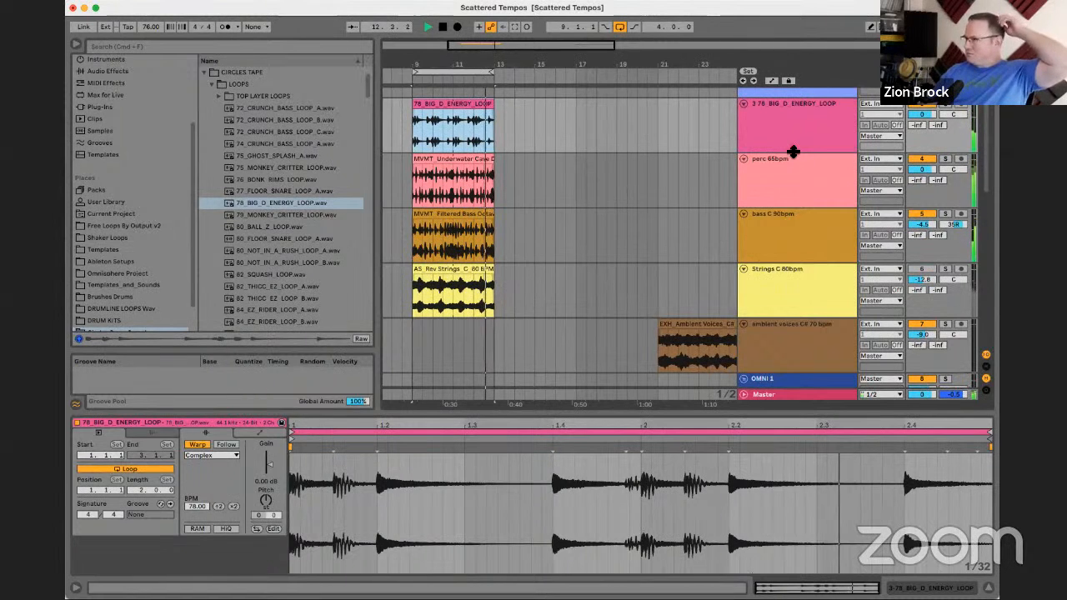
{"action": "left_click", "coordinate": [799, 119]}
{"action": "scroll", "coordinate": [799, 122], "scroll_direction": "up", "scroll_amount": 3}
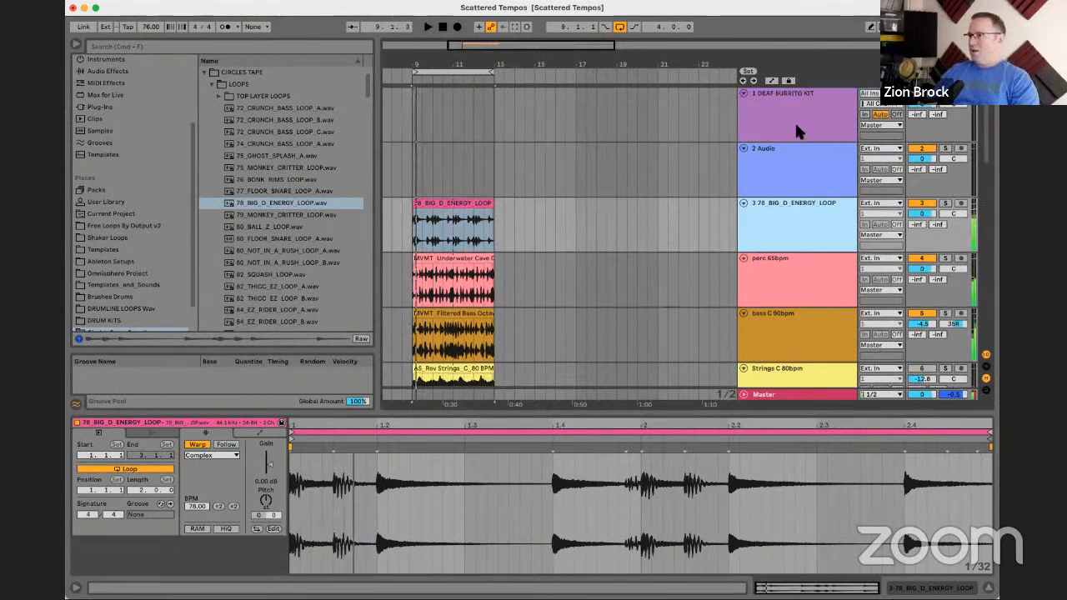
{"action": "left_click", "coordinate": [796, 125]}
{"action": "scroll", "coordinate": [796, 217], "scroll_direction": "down", "scroll_amount": 10}
{"action": "left_click", "coordinate": [797, 229]}
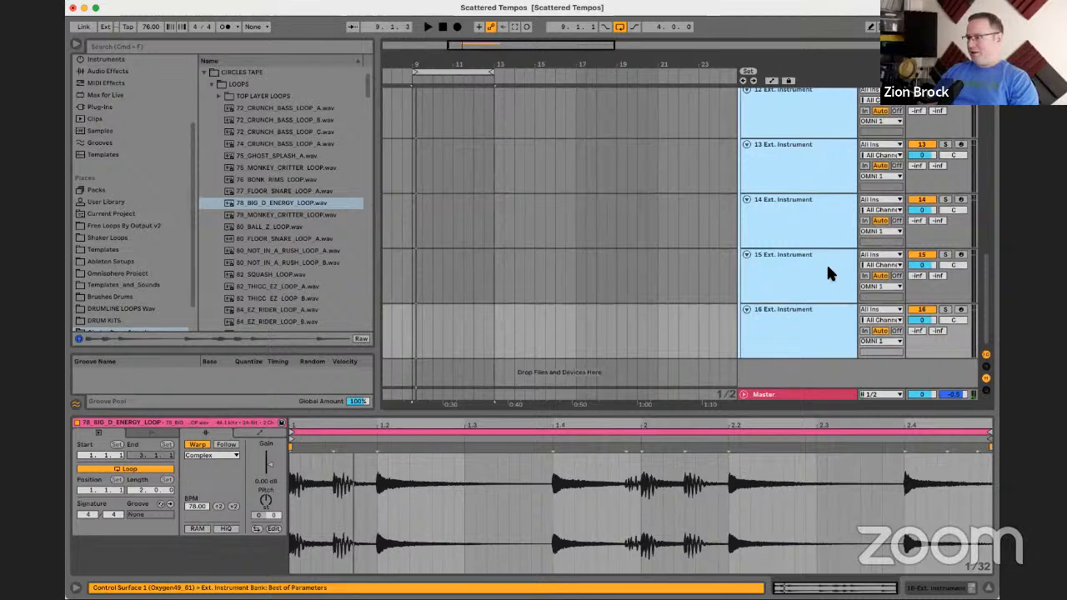
{"action": "scroll", "coordinate": [826, 263], "scroll_direction": "up", "scroll_amount": 10}
{"action": "scroll", "coordinate": [827, 264], "scroll_direction": "up", "scroll_amount": 3}
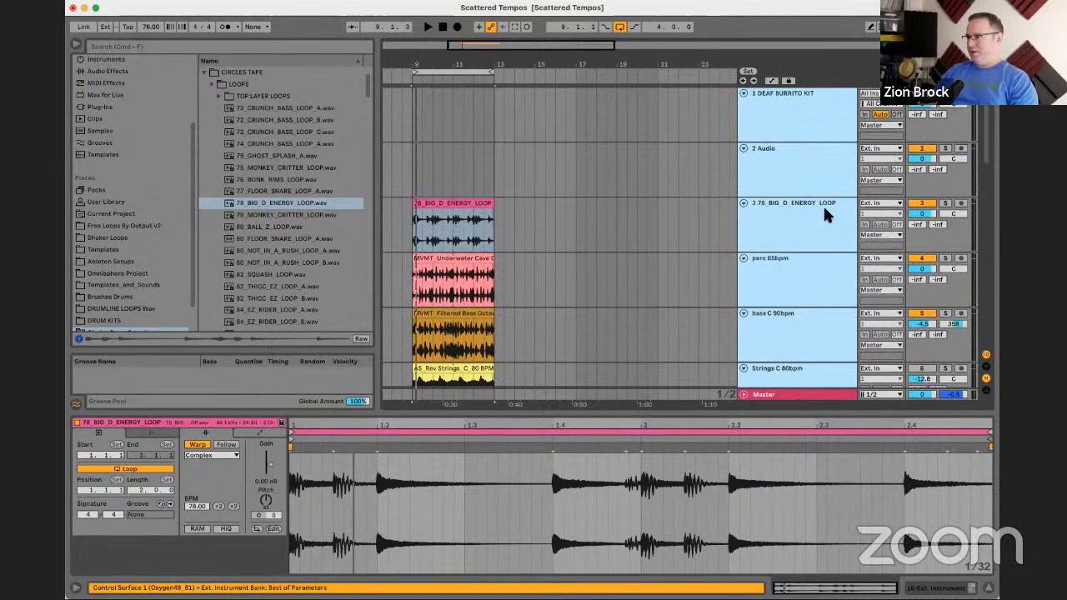
- Lower the volumes of all tracks from DEAF BURRITO KIT through OMNI 1 together by about 3.7 dB and play the arrangement
{"action": "left_click", "coordinate": [803, 104]}
{"action": "scroll", "coordinate": [806, 150], "scroll_direction": "down", "scroll_amount": 3}
{"action": "scroll", "coordinate": [808, 170], "scroll_direction": "down", "scroll_amount": 1}
{"action": "left_click", "coordinate": [855, 265], "text": "shift"}
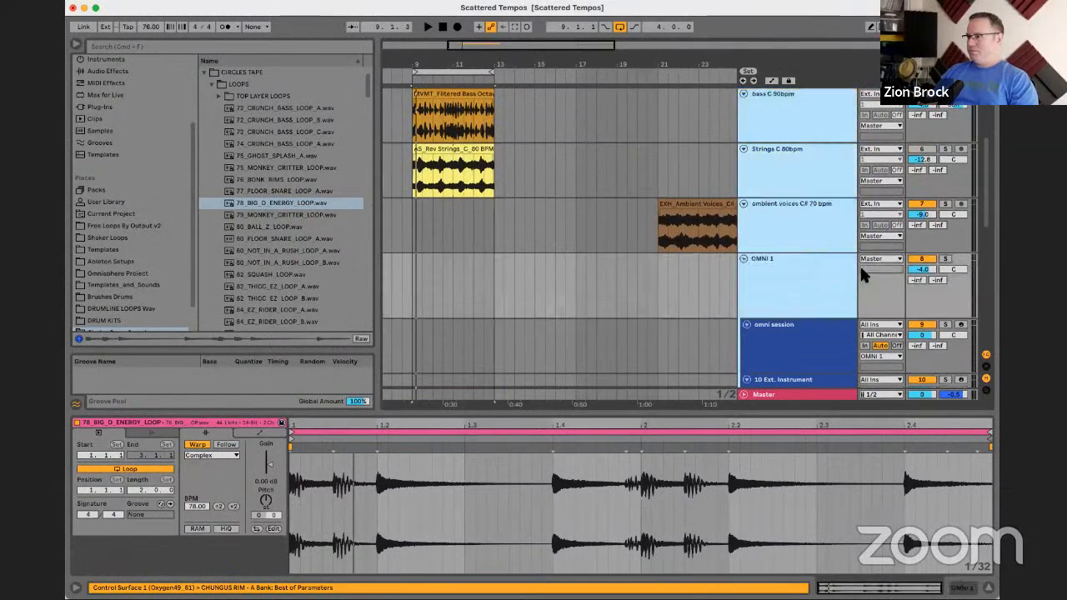
{"action": "left_click_drag", "start_coordinate": [922, 269], "coordinate": [921, 275]}
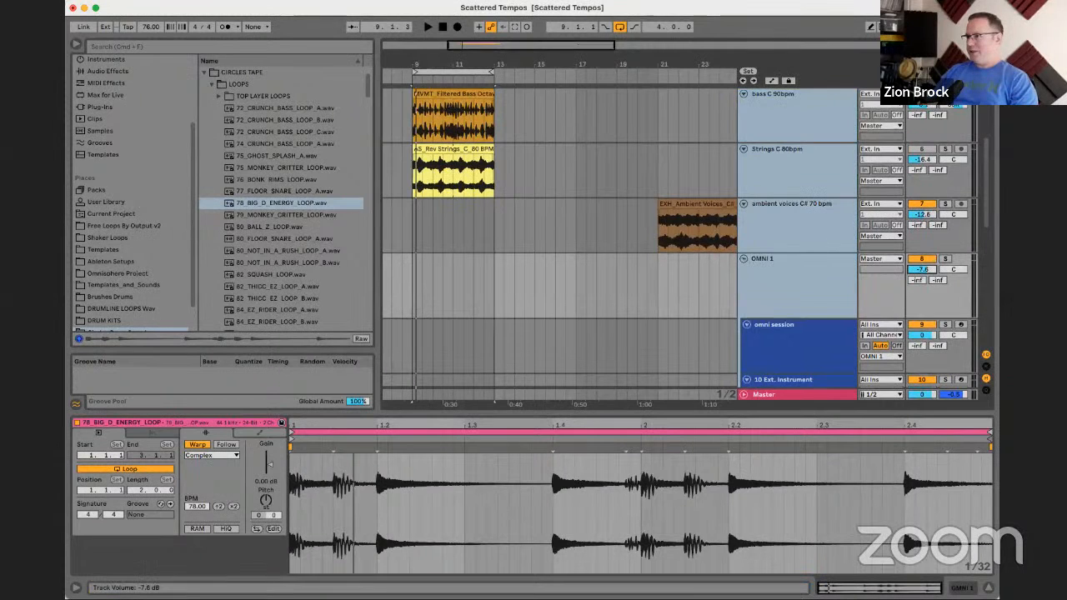
{"action": "key", "text": "space"}
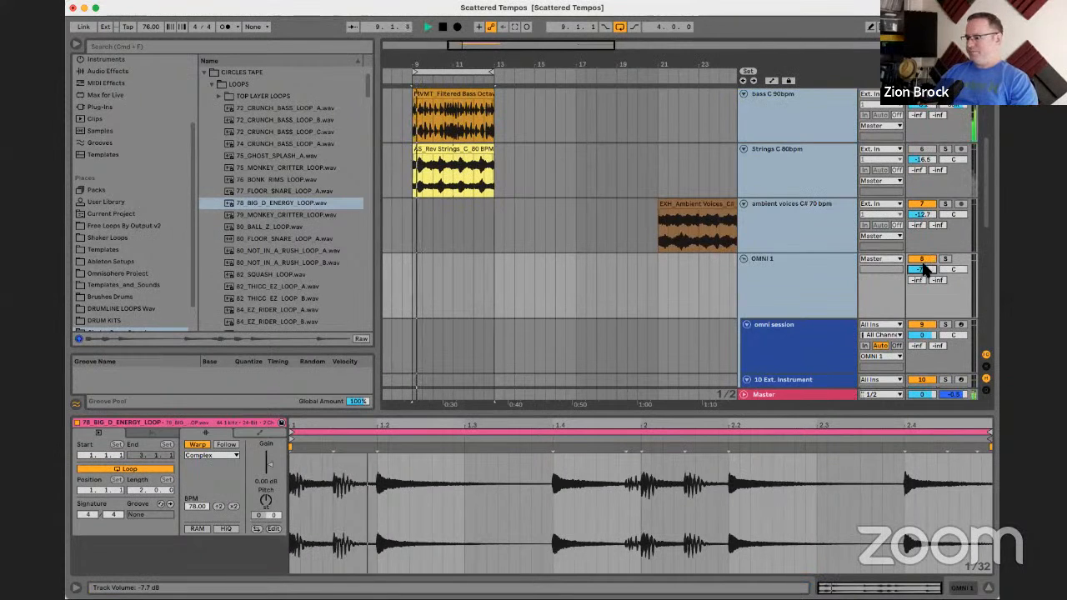
- Move the 78_BIG_D_ENERGY_LOOP clip four bars later so it starts at bar 13, and play from there
{"action": "scroll", "coordinate": [558, 221], "scroll_direction": "up", "scroll_amount": 4}
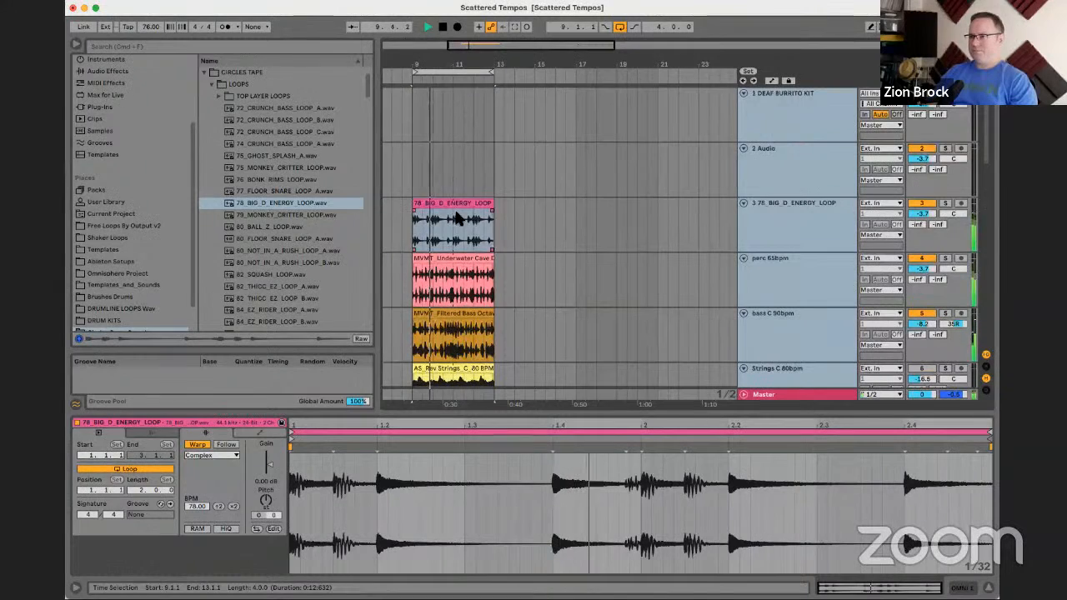
{"action": "left_click", "coordinate": [780, 202]}
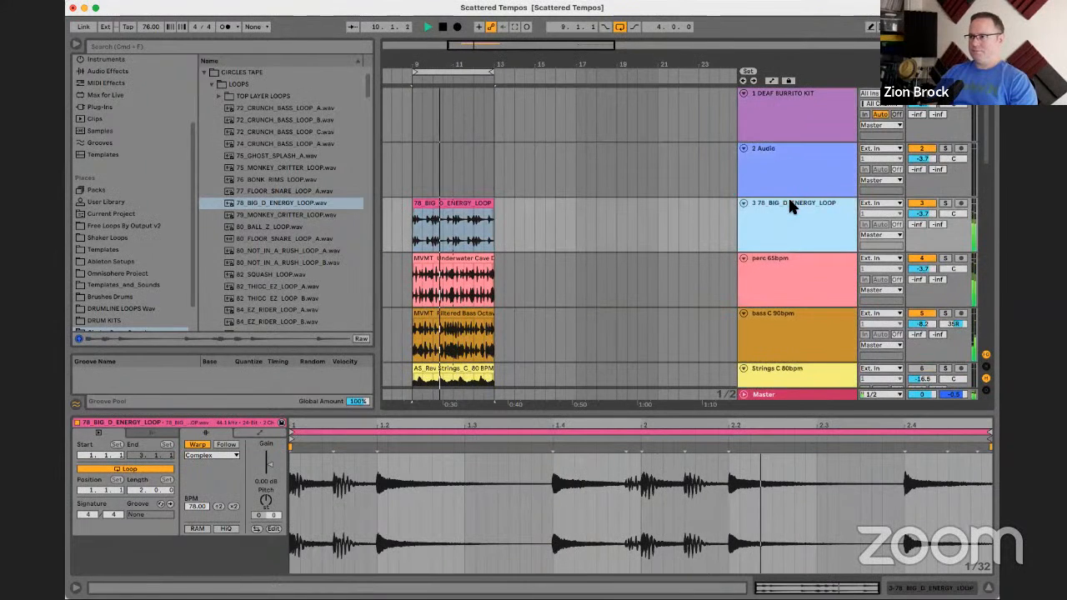
{"action": "left_click", "coordinate": [448, 205]}
{"action": "left_click", "coordinate": [468, 258]}
{"action": "left_click", "coordinate": [457, 204]}
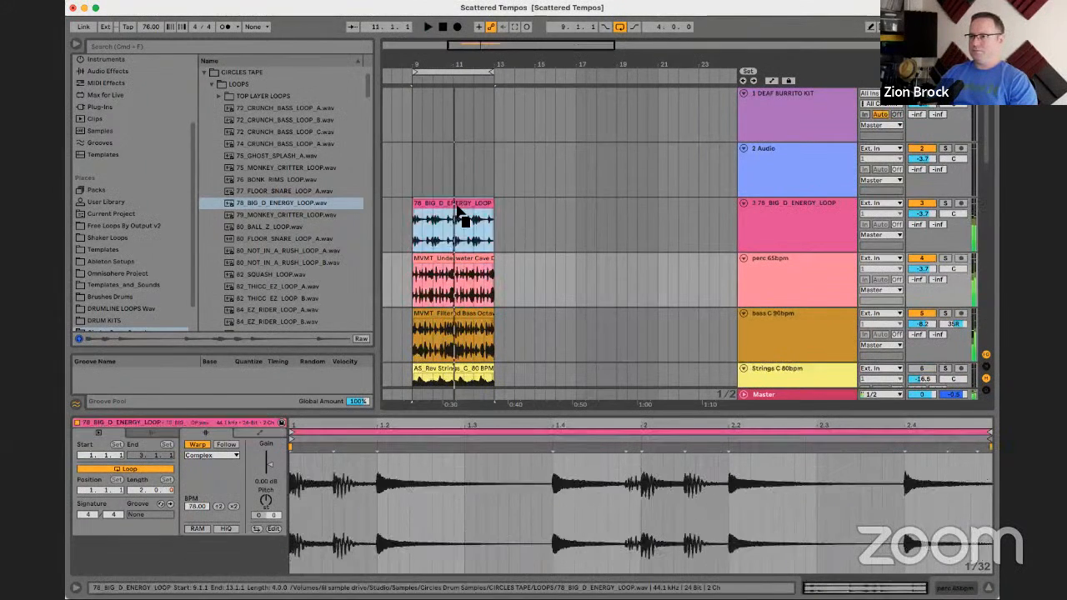
{"action": "left_click_drag", "start_coordinate": [457, 211], "coordinate": [540, 210]}
{"action": "key", "text": "space"}
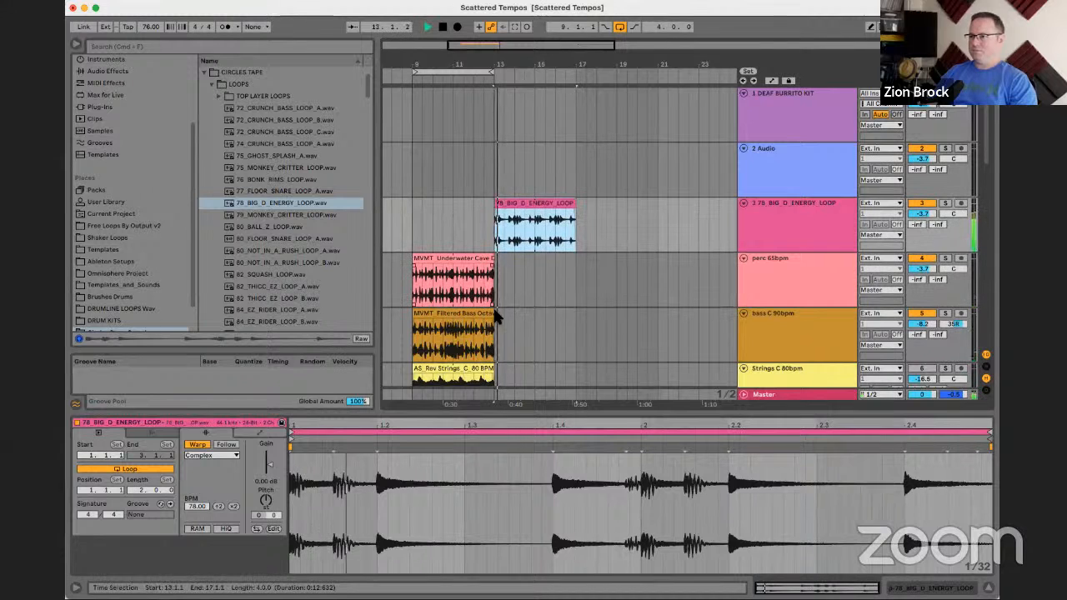
{"action": "key", "text": "space"}
- Loop the MVMT_Filtered Bass Octaves clip, extend it to bar 17 and play from bar 13 with the drum loop
{"action": "left_click", "coordinate": [468, 316]}
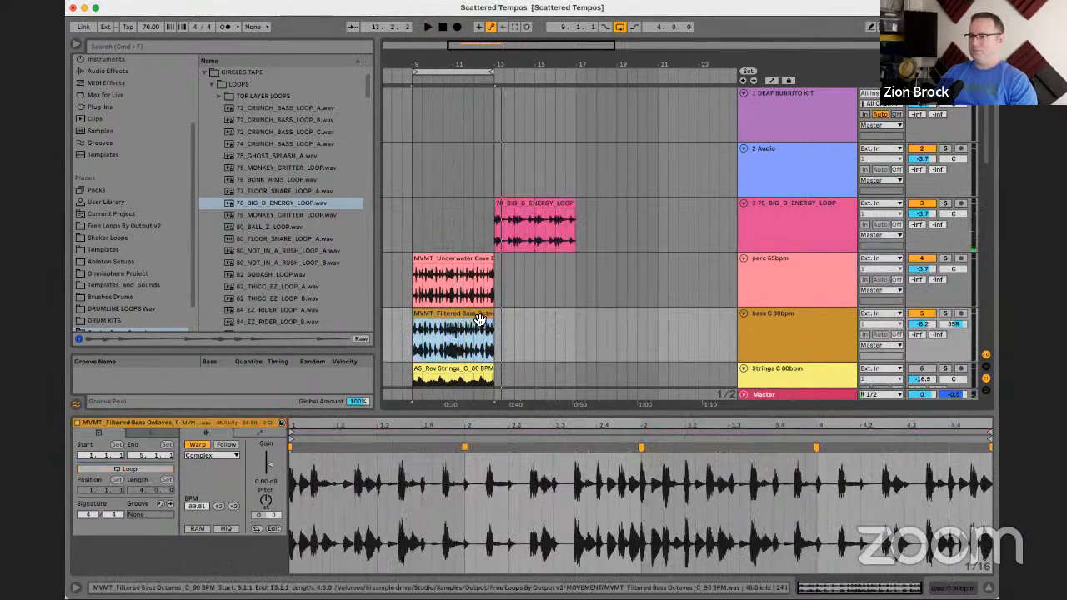
{"action": "left_click", "coordinate": [150, 468]}
{"action": "left_click_drag", "start_coordinate": [490, 315], "coordinate": [575, 313]}
{"action": "left_click", "coordinate": [498, 349]}
{"action": "key", "text": "space"}
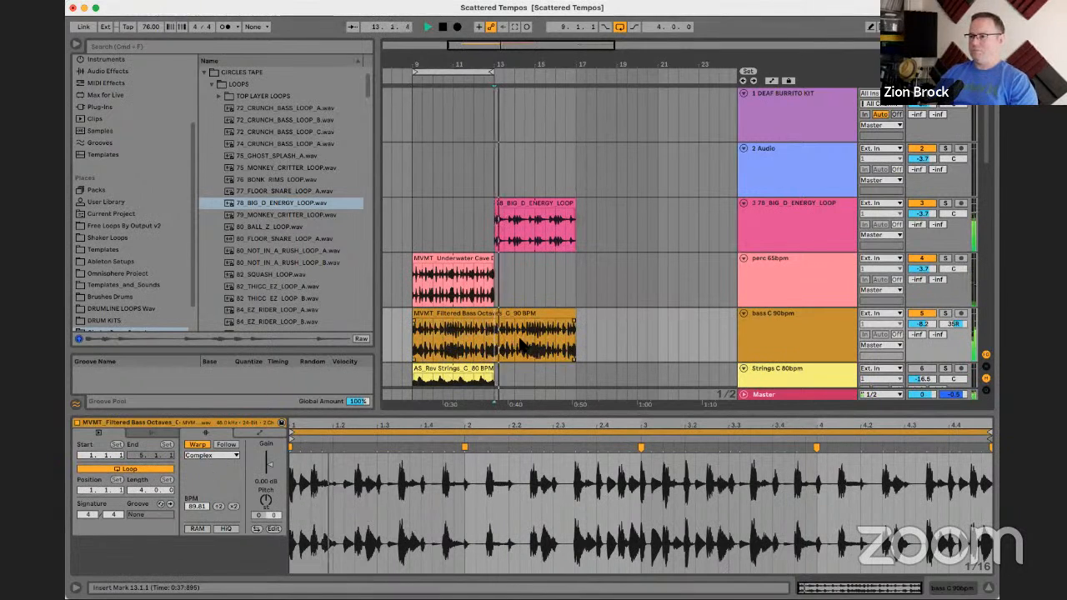
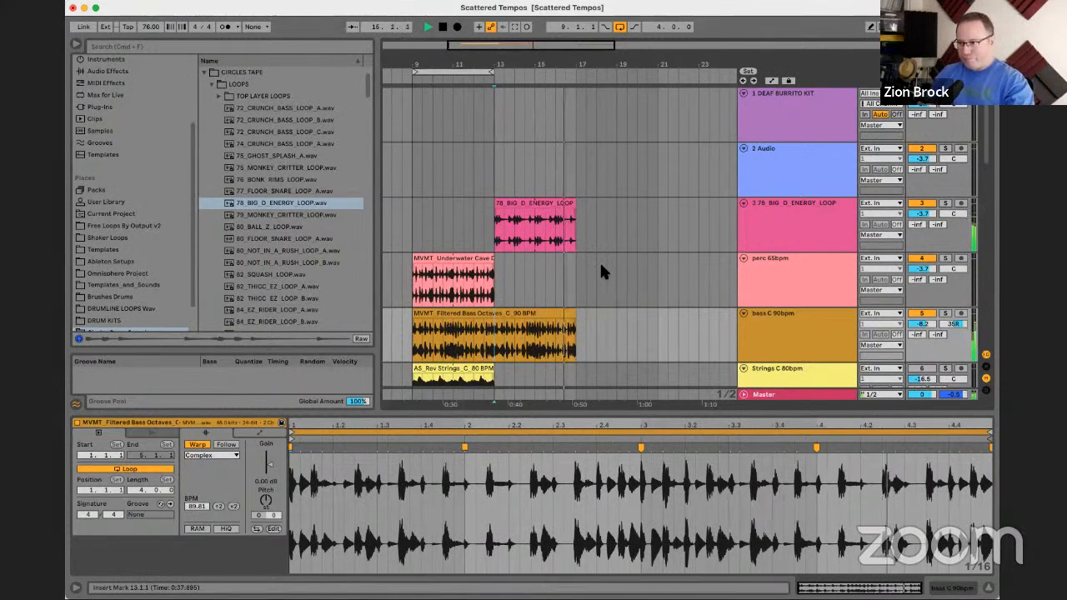
- Extend the arrangement loop to bar 17 so it covers eight bars, and play it from bar 9
{"action": "scroll", "coordinate": [481, 286], "scroll_direction": "down", "scroll_amount": 2}
{"action": "left_click", "coordinate": [483, 280]}
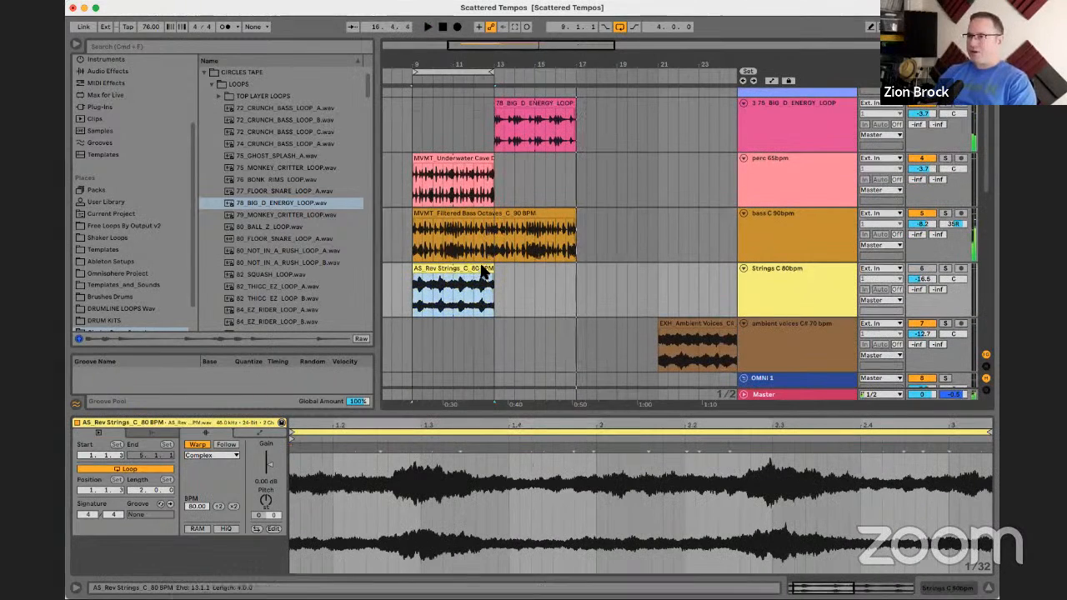
{"action": "key", "text": "space"}
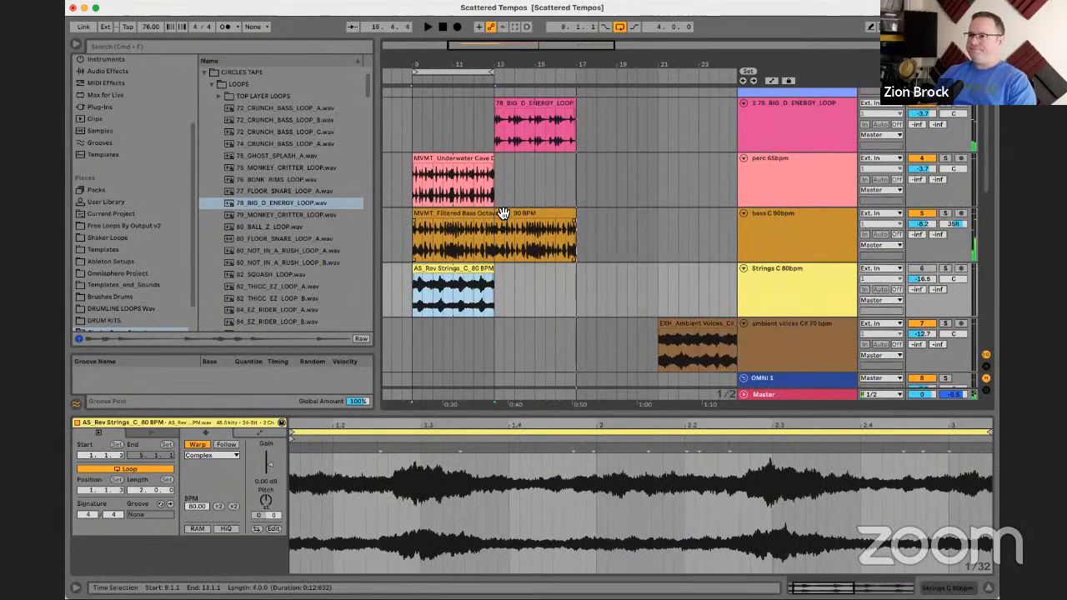
{"action": "left_click", "coordinate": [923, 114]}
{"action": "left_click", "coordinate": [480, 162]}
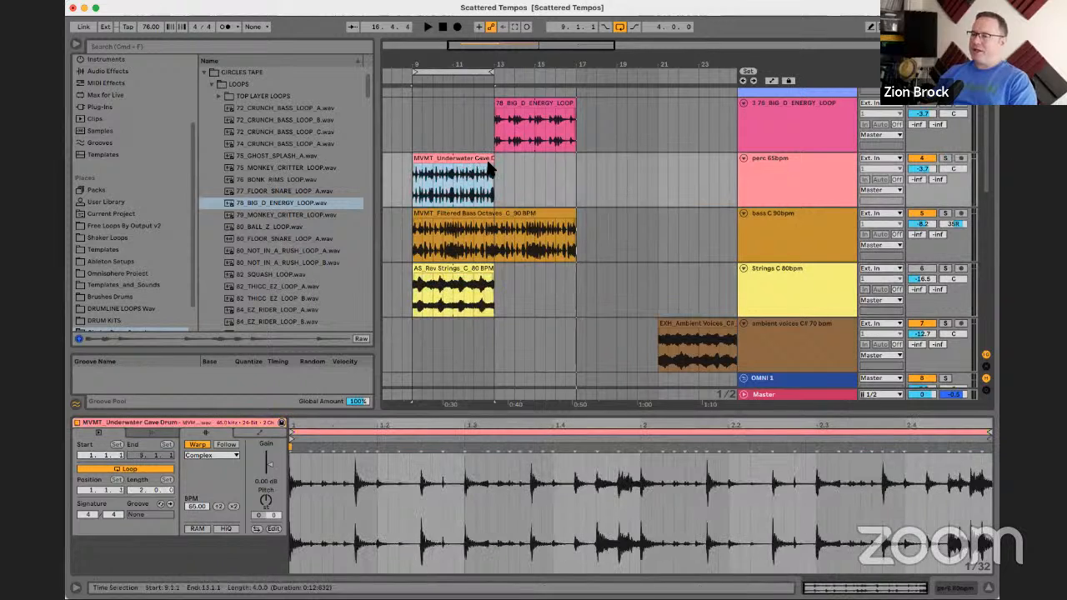
{"action": "left_click_drag", "start_coordinate": [490, 72], "coordinate": [564, 70]}
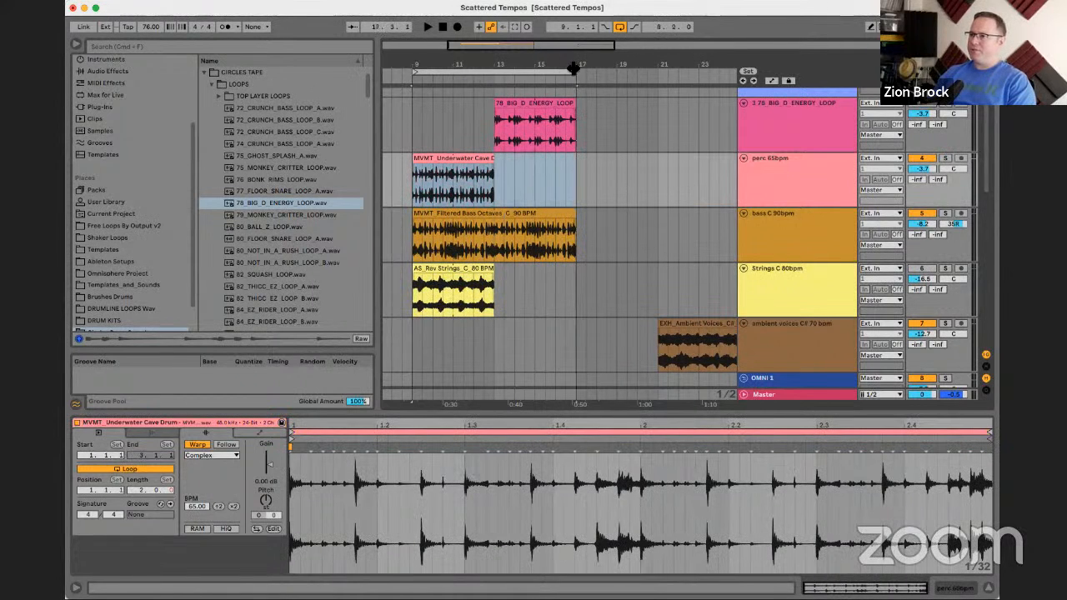
{"action": "key", "text": "space"}
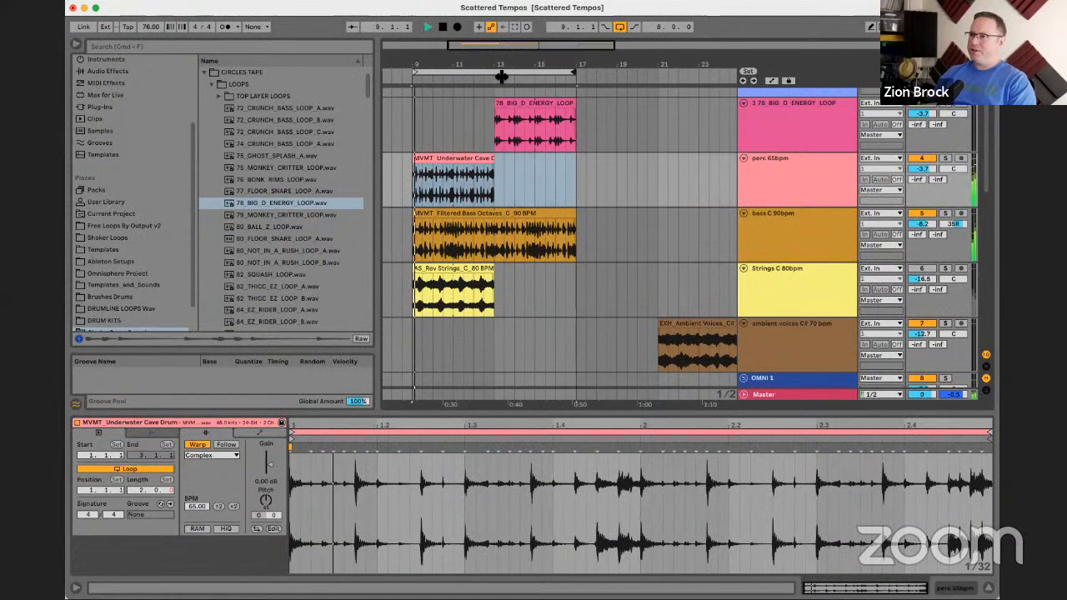
- Set the perc 65bpm volume to -2.1 dB and the bass C 90bpm volume to -8.1 dB, and collapse the CIRCLES TAPE folder
{"action": "left_click", "coordinate": [498, 217]}
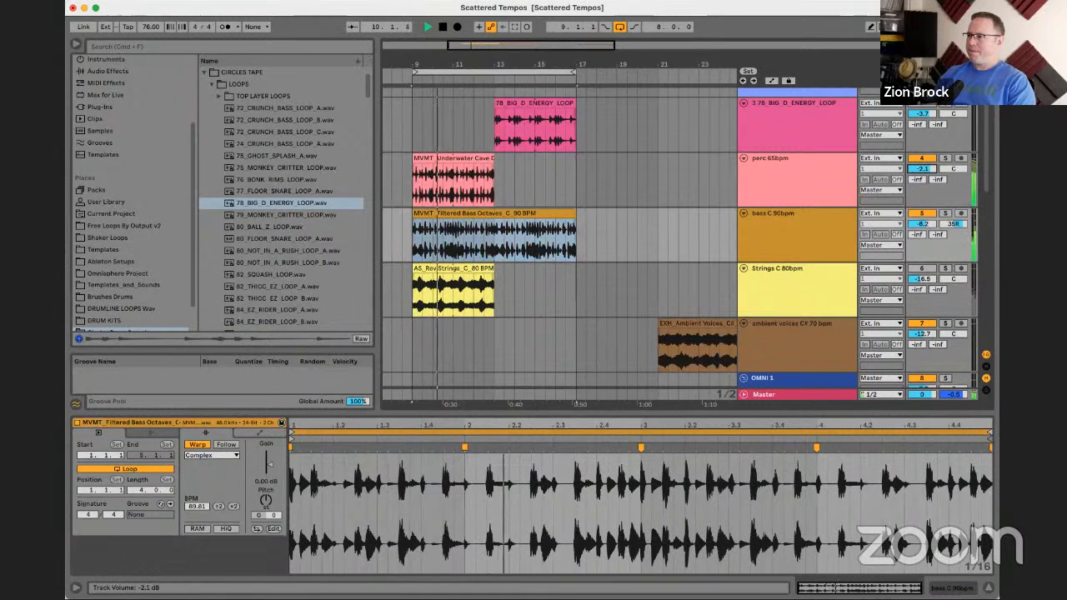
{"action": "left_click", "coordinate": [747, 219]}
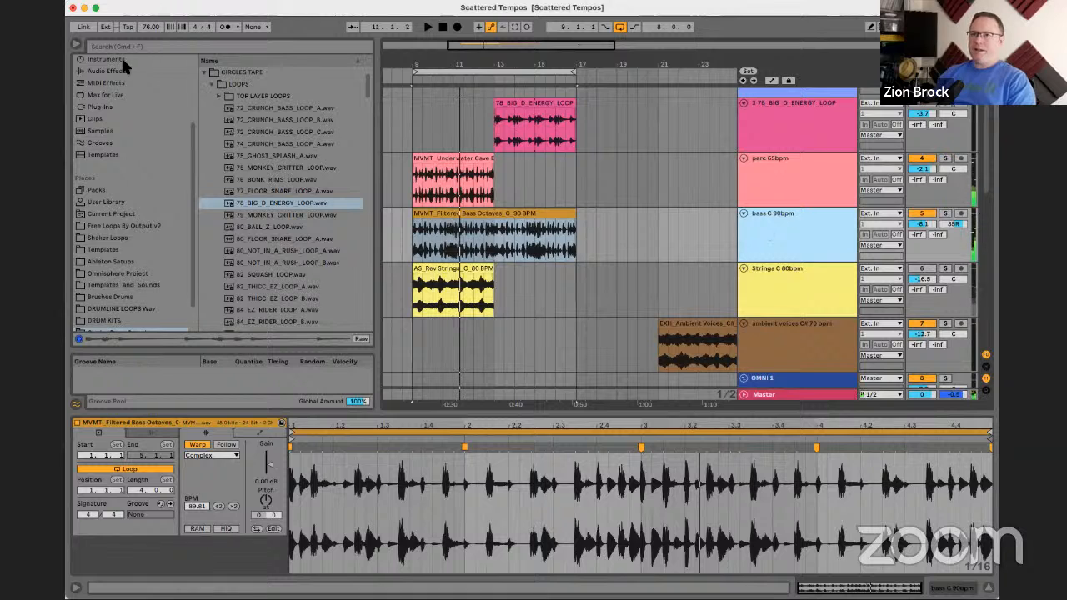
{"action": "scroll", "coordinate": [119, 62], "scroll_direction": "up", "scroll_amount": 4}
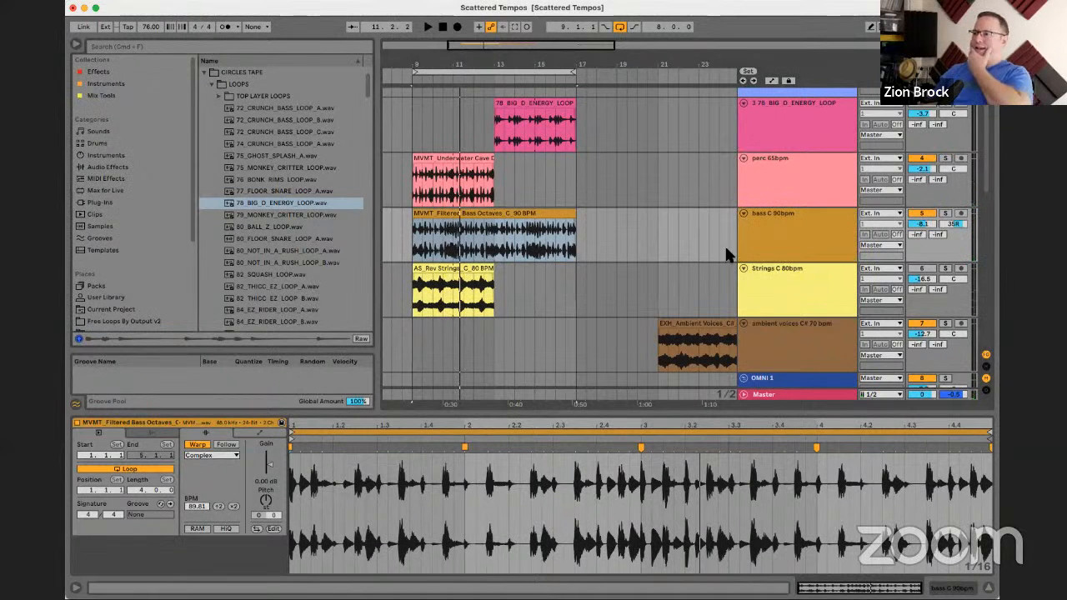
{"action": "left_click", "coordinate": [788, 232]}
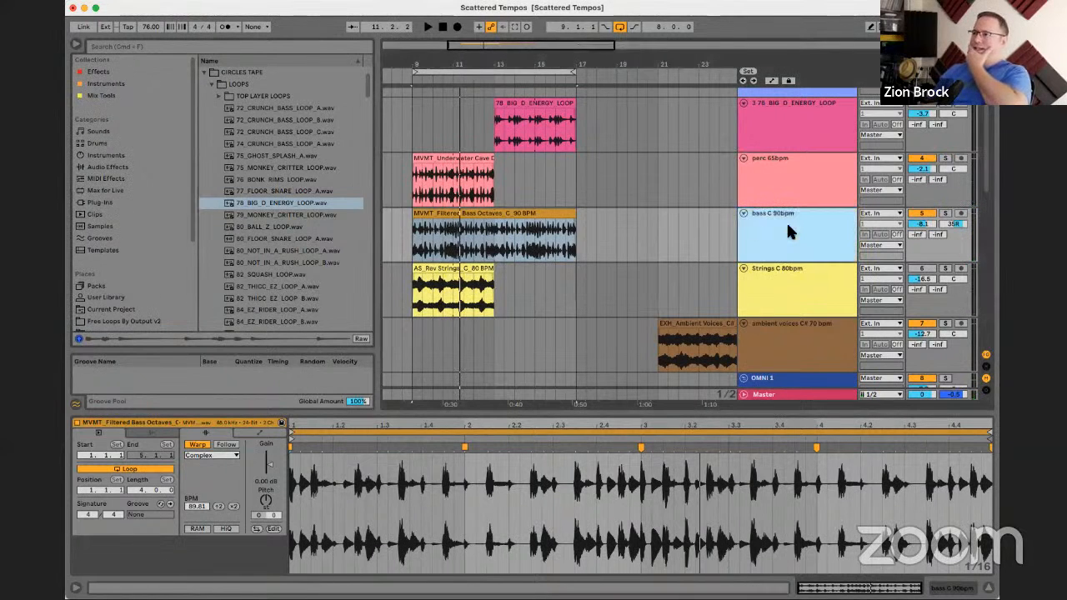
{"action": "left_click", "coordinate": [206, 73]}
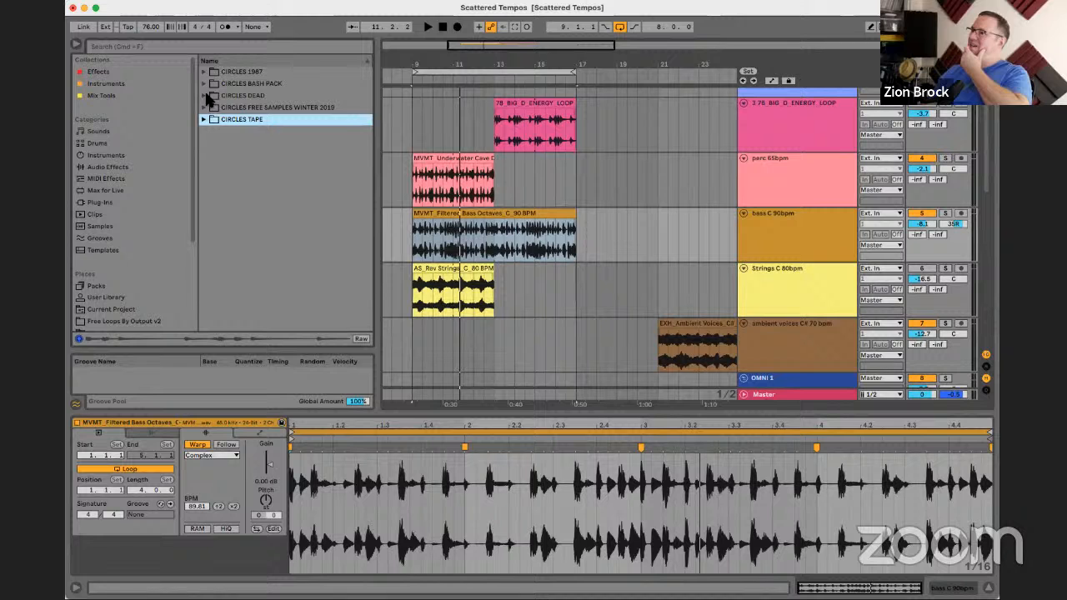
- Play from bar 9 and briefly solo the perc 65bpm track to hear it alone and with the other stems
{"action": "left_click", "coordinate": [456, 158]}
{"action": "key", "text": "space"}
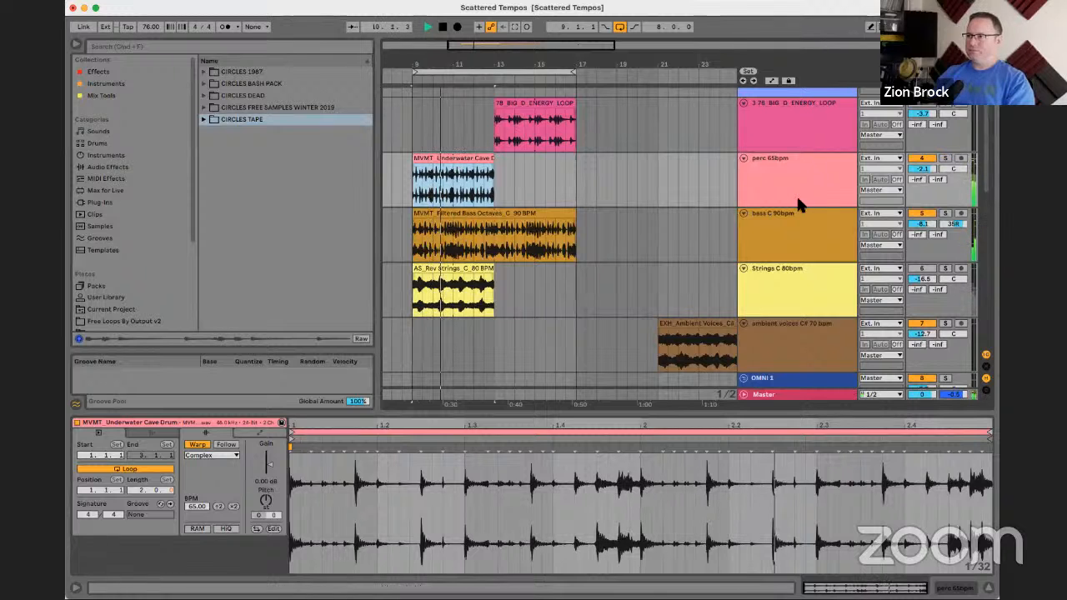
{"action": "left_click", "coordinate": [946, 159]}
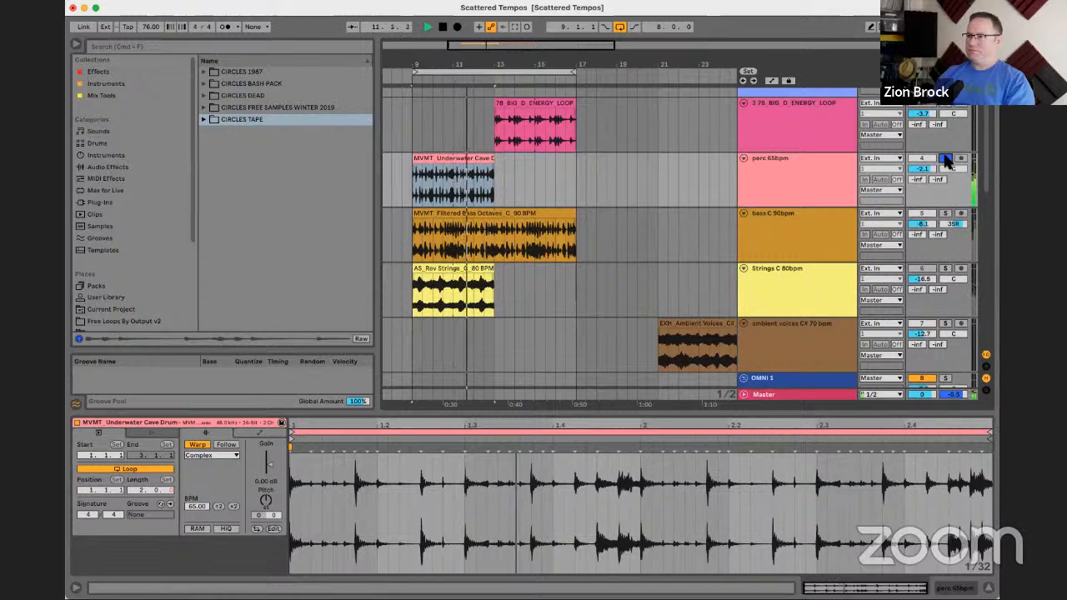
{"action": "left_click", "coordinate": [945, 159]}
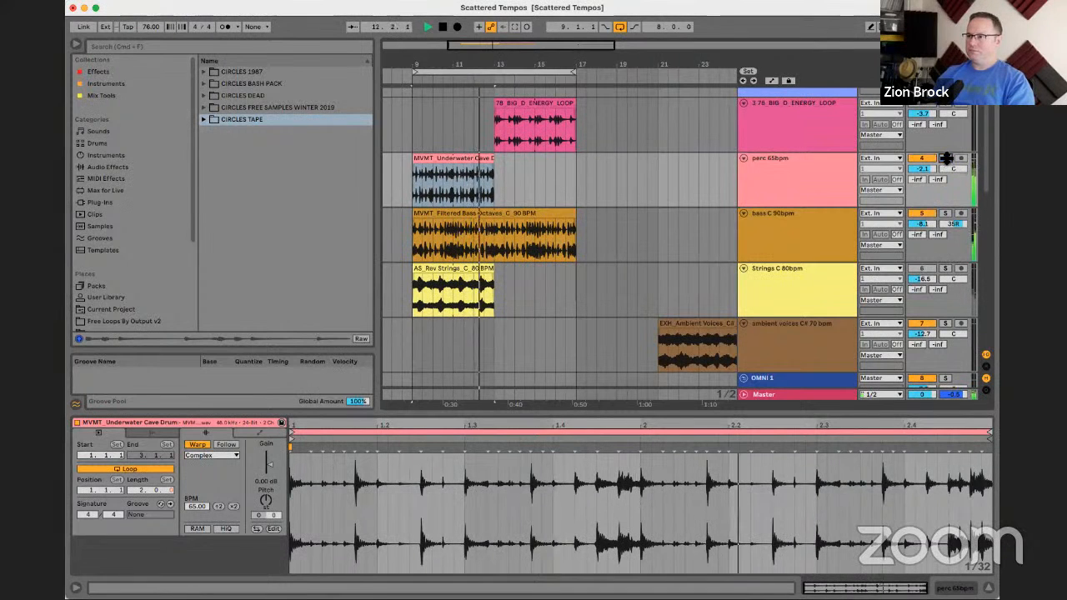
{"action": "key", "text": "space"}
{"action": "left_click", "coordinate": [773, 171]}
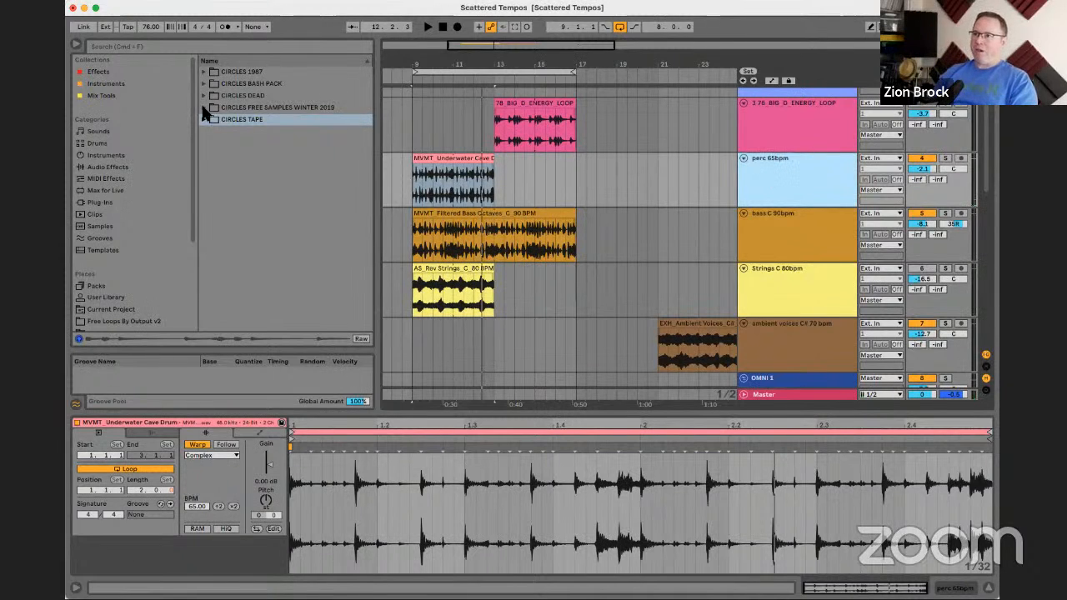
- Add a Compressor from the Dynamics audio effects to the bass C 90bpm track
{"action": "left_click", "coordinate": [104, 83]}
{"action": "left_click", "coordinate": [104, 156]}
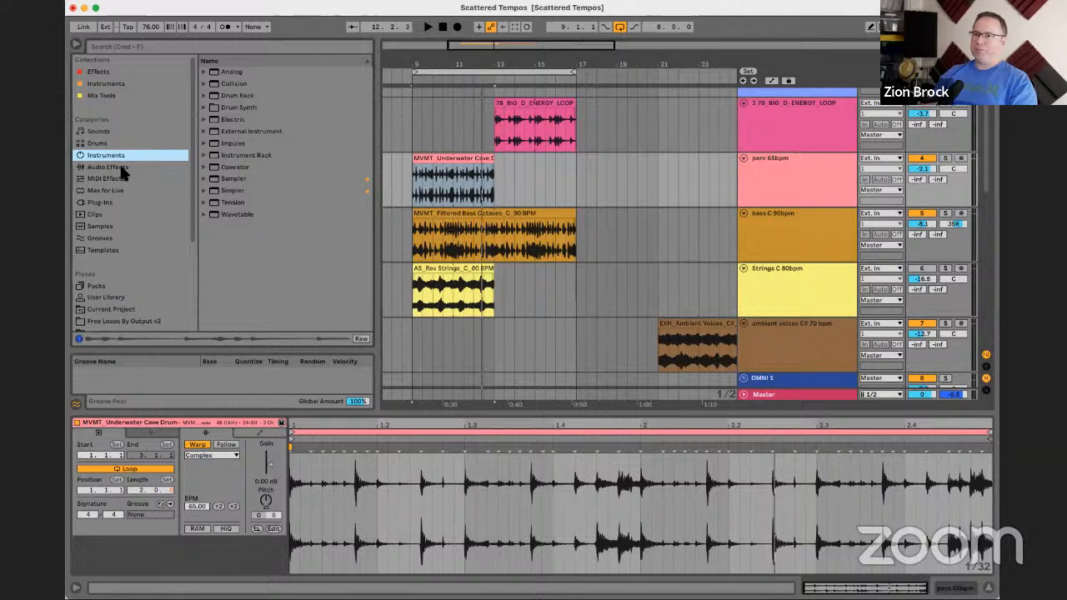
{"action": "left_click", "coordinate": [109, 167]}
{"action": "left_click", "coordinate": [205, 96]}
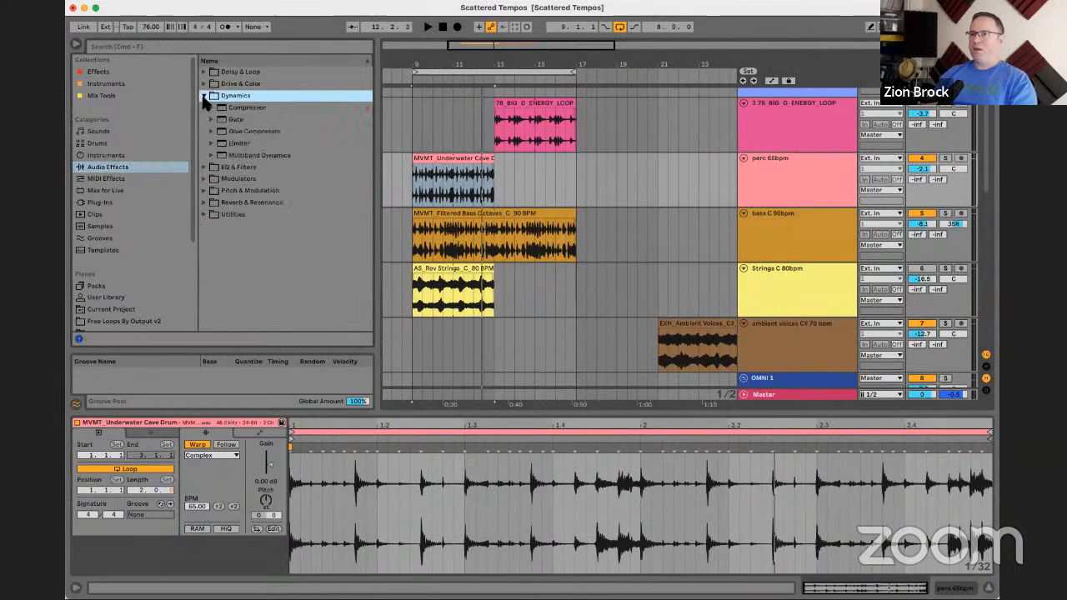
{"action": "left_click_drag", "start_coordinate": [231, 107], "coordinate": [232, 110]}
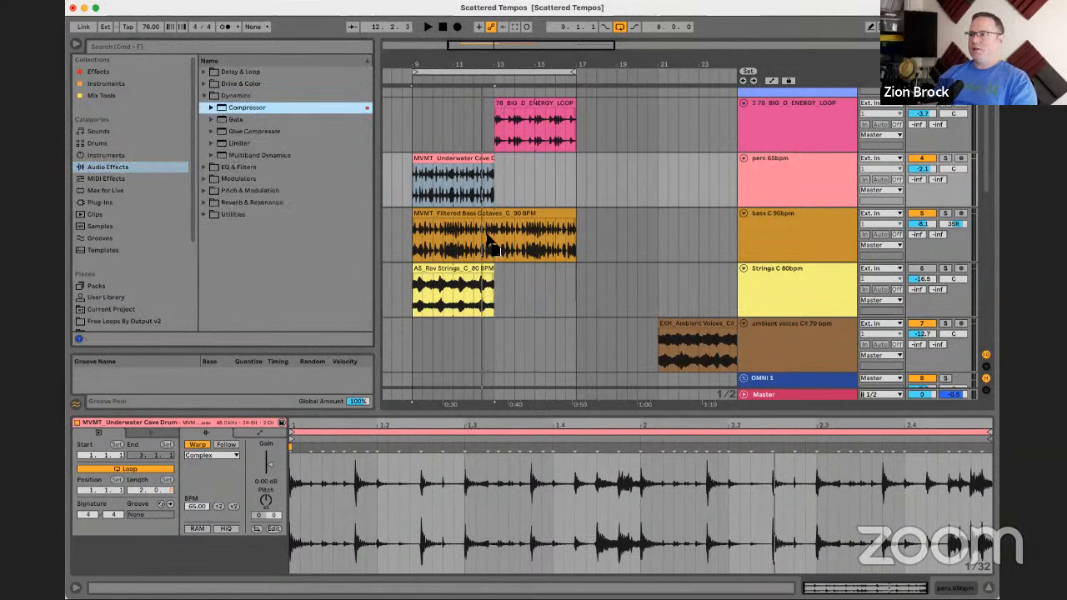
{"action": "left_click_drag", "start_coordinate": [486, 234], "coordinate": [486, 234]}
- Colour the bass C 90bpm track light purple and assign the track colour to its clip
{"action": "right_click", "coordinate": [813, 225]}
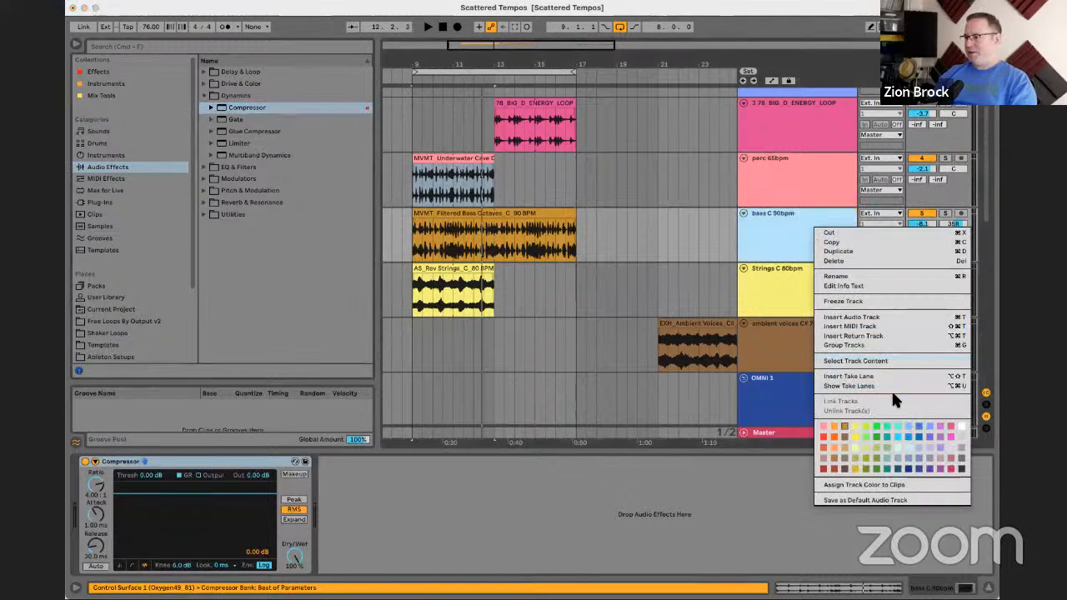
{"action": "left_click", "coordinate": [941, 445]}
{"action": "right_click", "coordinate": [813, 246]}
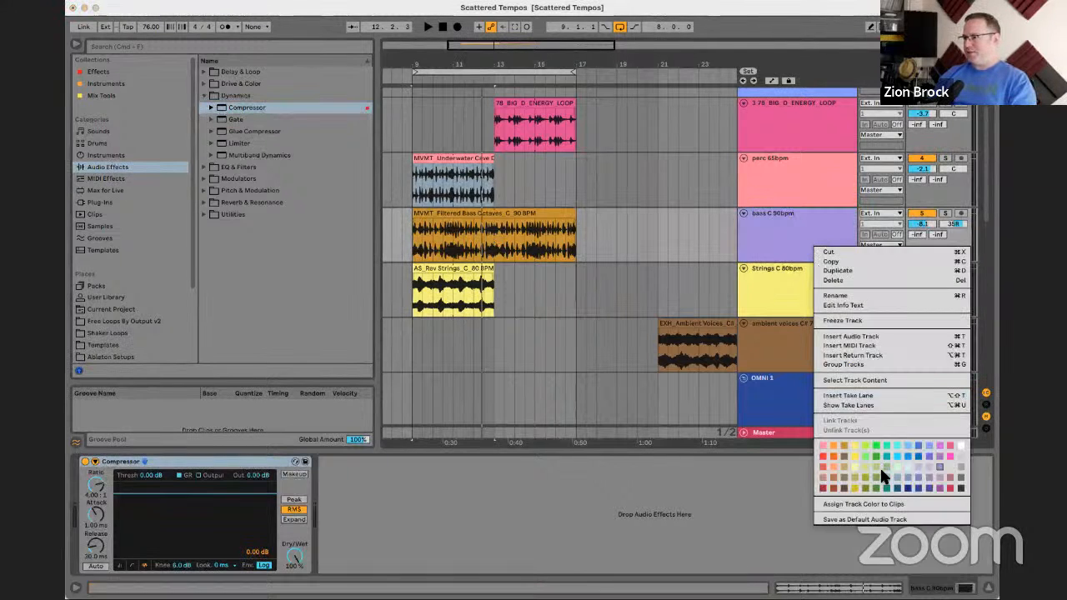
{"action": "left_click", "coordinate": [874, 504]}
{"action": "left_click", "coordinate": [549, 217]}
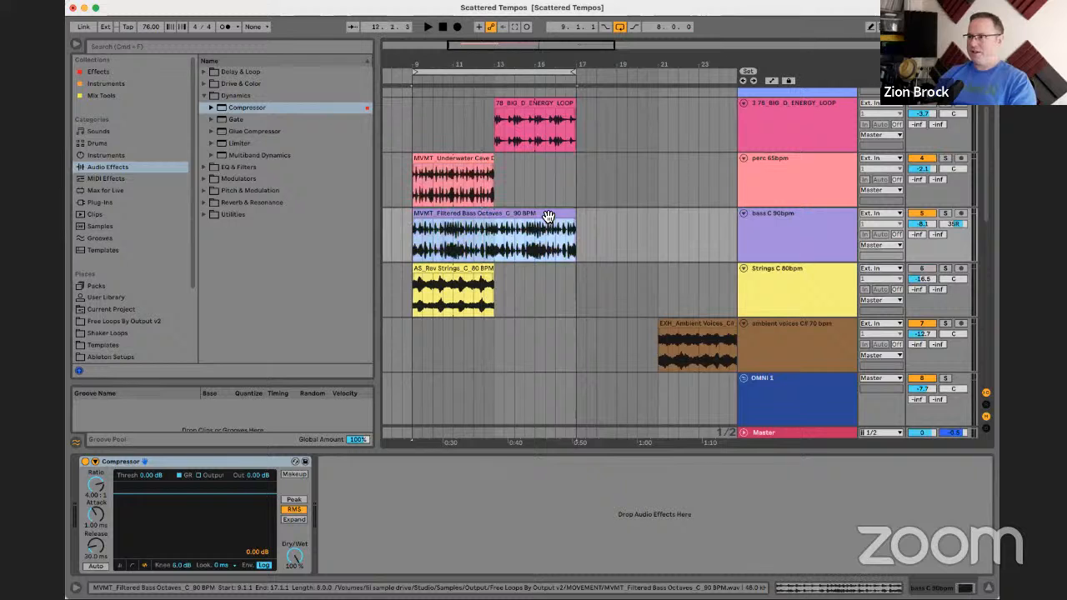
- Colour the perc 65bpm track dark grey and assign the track colour to its clip
{"action": "right_click", "coordinate": [813, 161]}
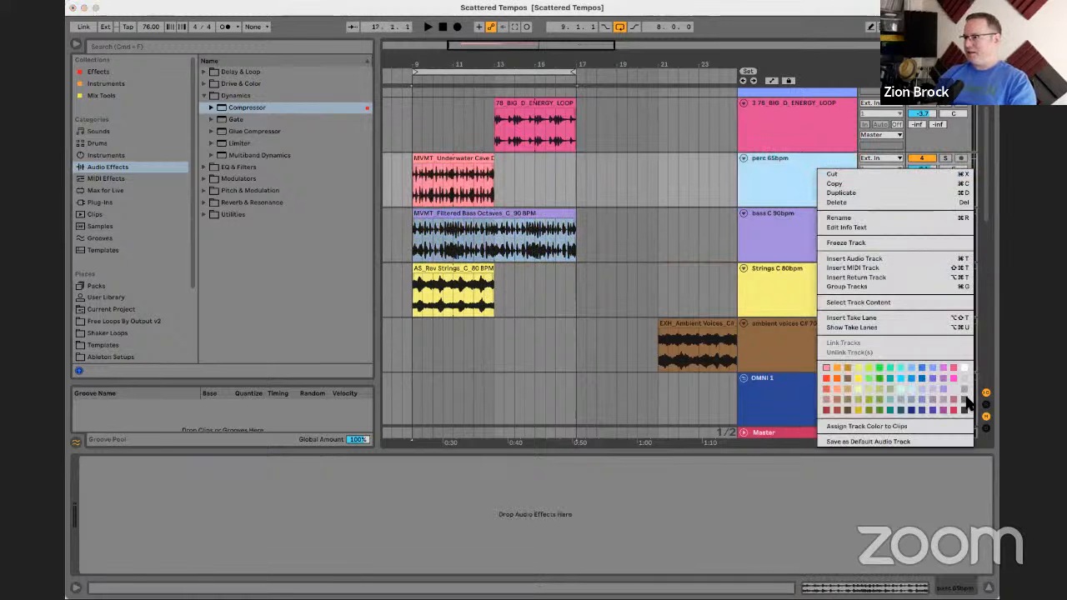
{"action": "right_click", "coordinate": [768, 164]}
{"action": "right_click", "coordinate": [768, 163]}
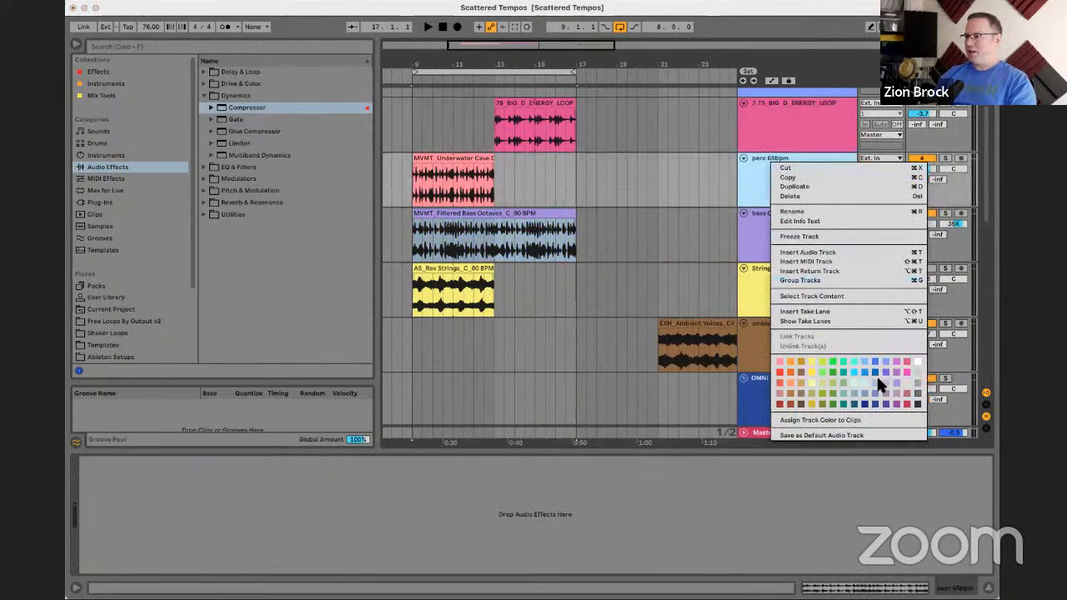
{"action": "left_click", "coordinate": [852, 417]}
{"action": "left_click", "coordinate": [792, 106]}
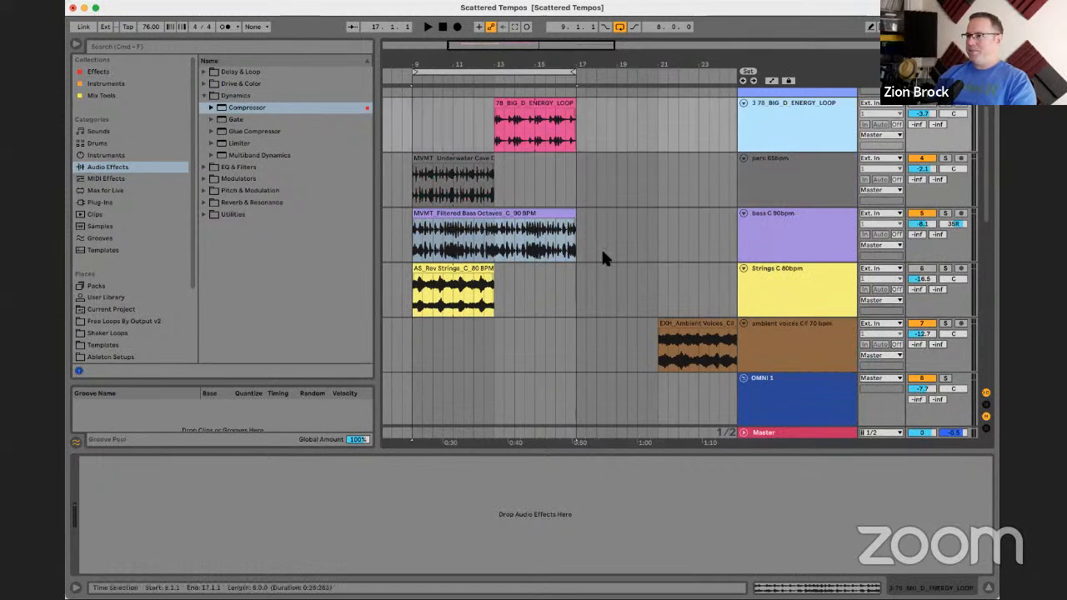
- Select the perc 65bpm clip and briefly play the arrangement from bar 9
{"action": "scroll", "coordinate": [793, 140], "scroll_direction": "up", "scroll_amount": 1}
{"action": "scroll", "coordinate": [790, 134], "scroll_direction": "up", "scroll_amount": 2}
{"action": "scroll", "coordinate": [793, 142], "scroll_direction": "down", "scroll_amount": 5}
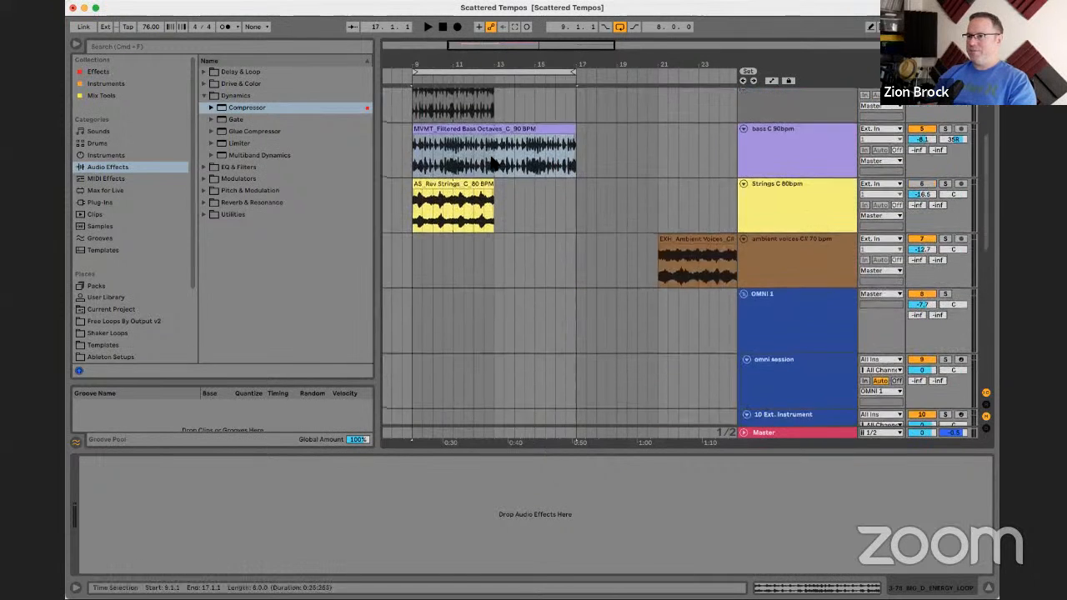
{"action": "left_click", "coordinate": [461, 197]}
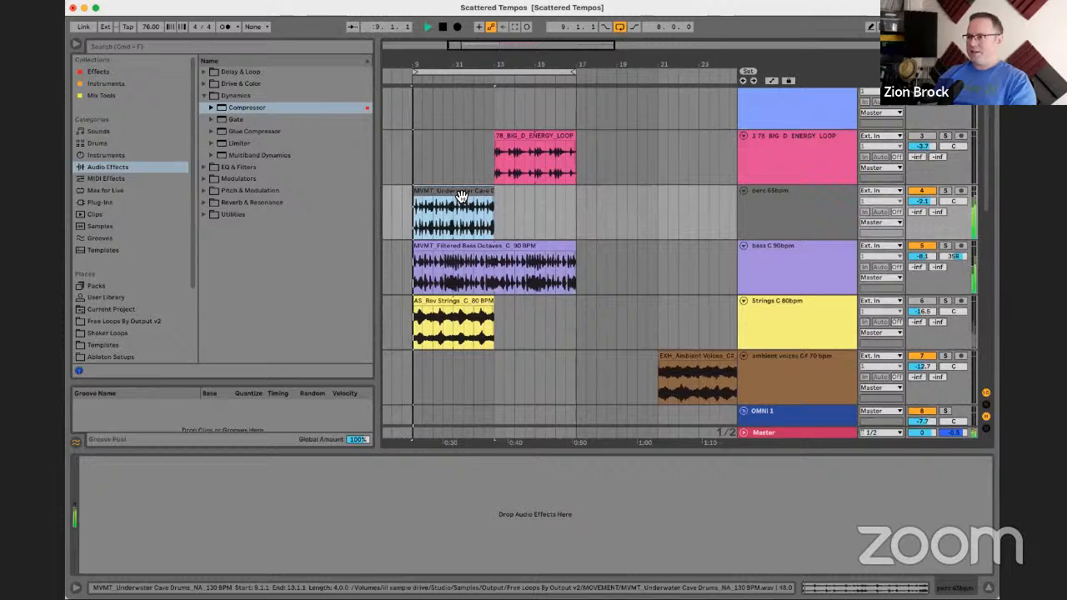
{"action": "left_click", "coordinate": [464, 198]}
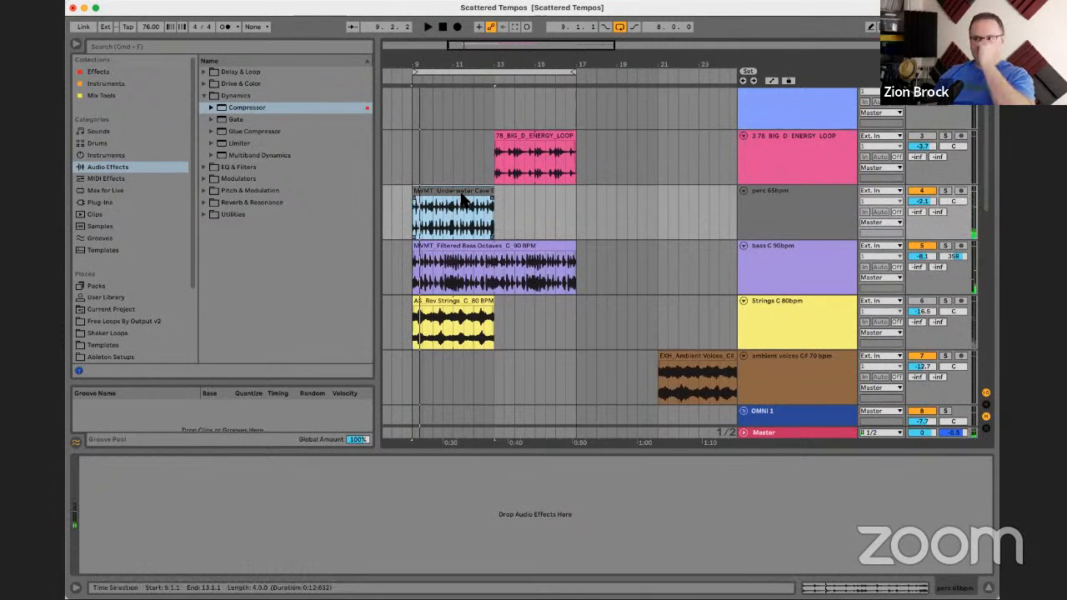
- Enable sidechain on the bass C 90bpm Compressor with perc 65bpm as its source, and set the sidechain EQ to low-pass
{"action": "left_click", "coordinate": [796, 249]}
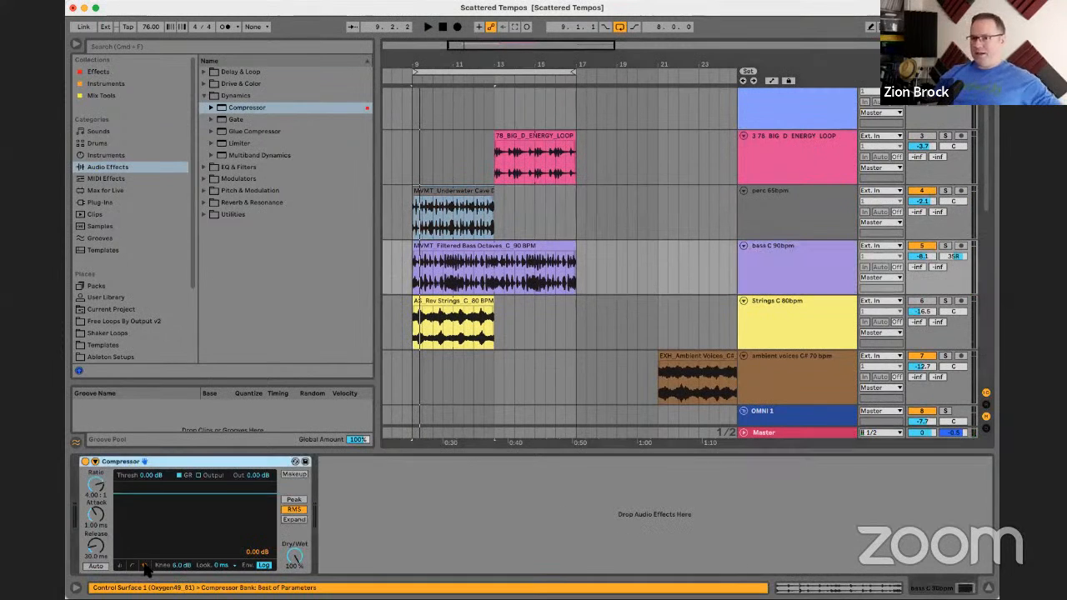
{"action": "left_click", "coordinate": [96, 463]}
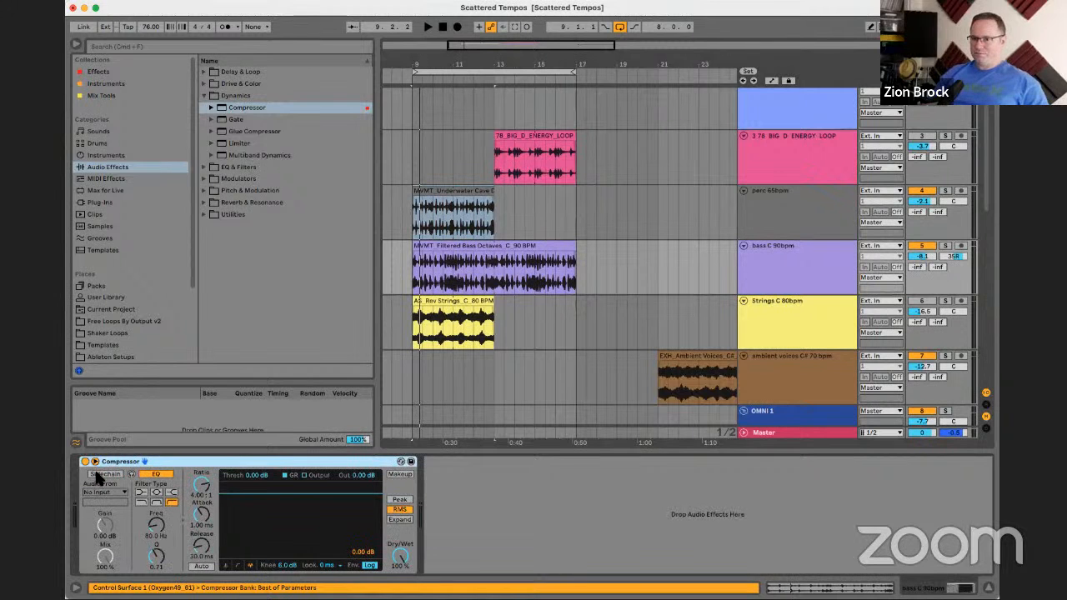
{"action": "left_click", "coordinate": [103, 475]}
{"action": "left_click", "coordinate": [104, 493]}
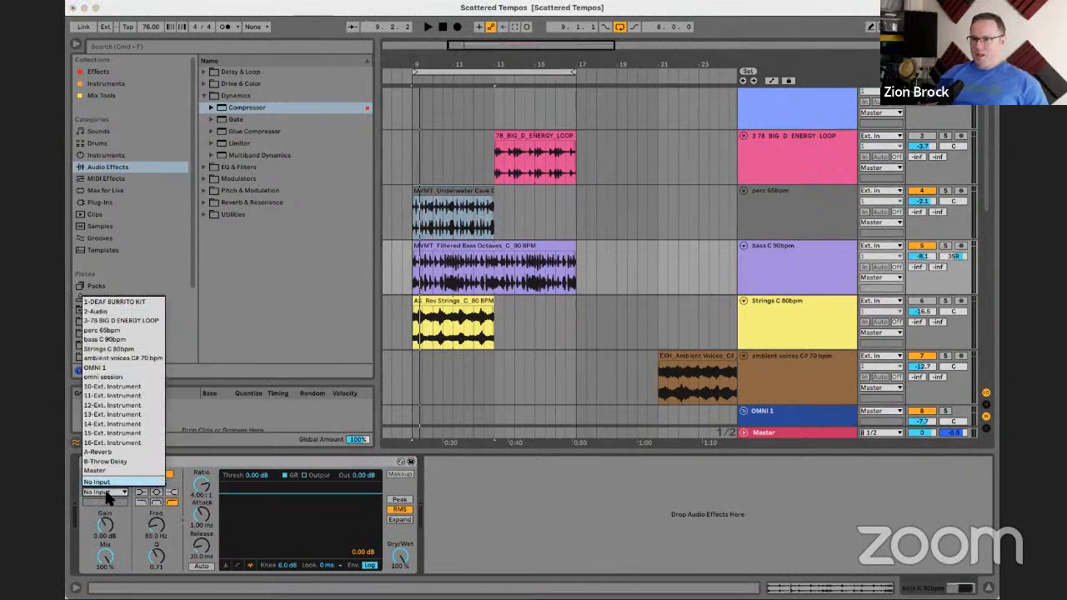
{"action": "left_click", "coordinate": [101, 330]}
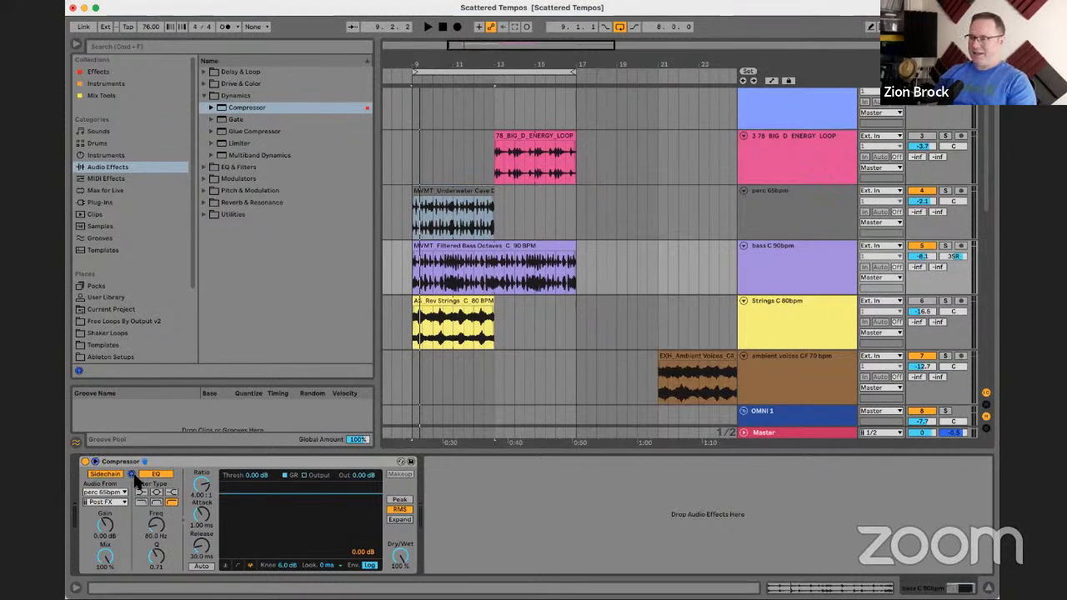
{"action": "left_click", "coordinate": [140, 502]}
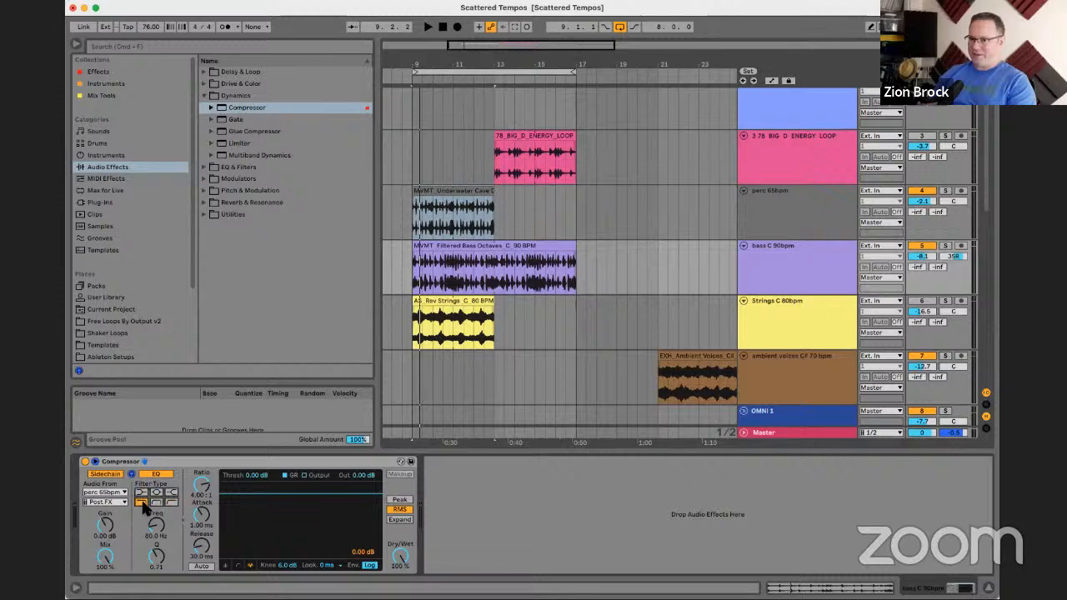
- While playing the loop, set the bass Compressor's sidechain filter frequency to 66.0 Hz and its threshold to -30.4 dB
{"action": "key", "text": "space"}
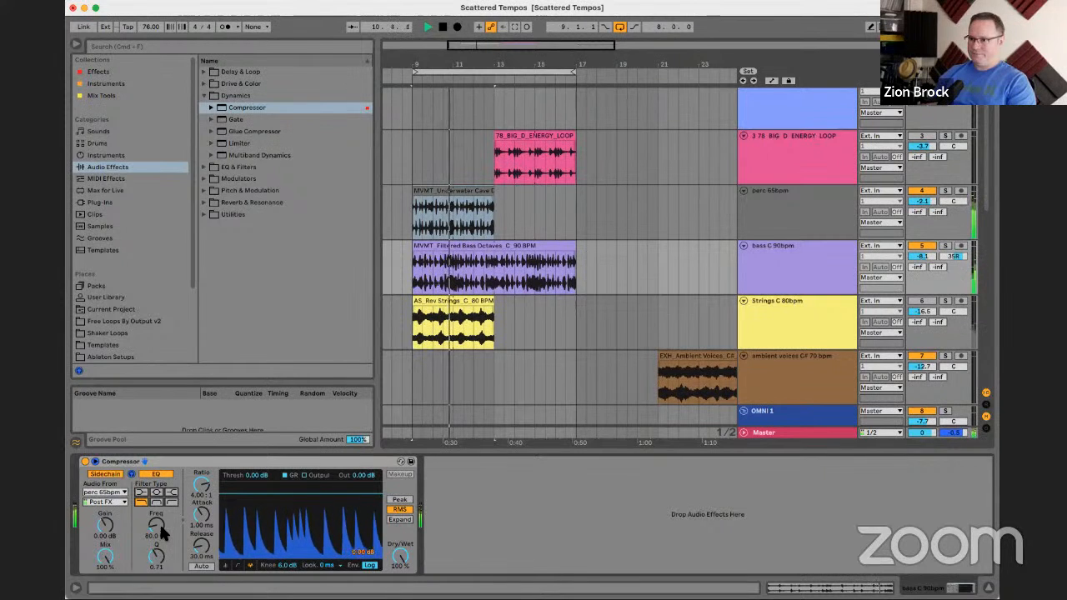
{"action": "left_click_drag", "start_coordinate": [159, 522], "coordinate": [159, 452]}
{"action": "left_click_drag", "start_coordinate": [158, 534], "coordinate": [159, 596]}
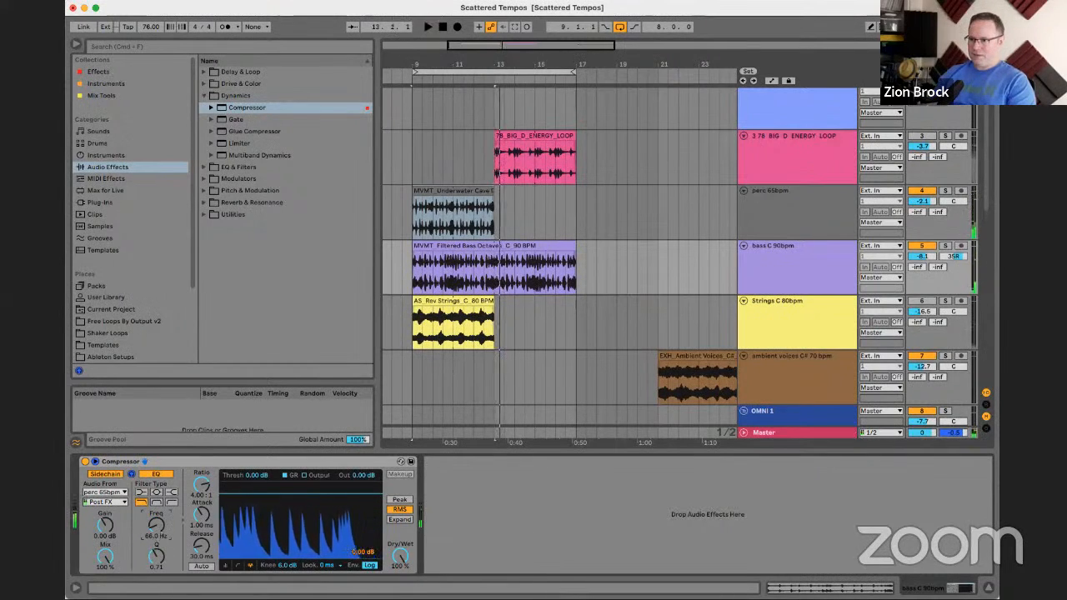
{"action": "key", "text": "space"}
{"action": "key", "text": "space"}
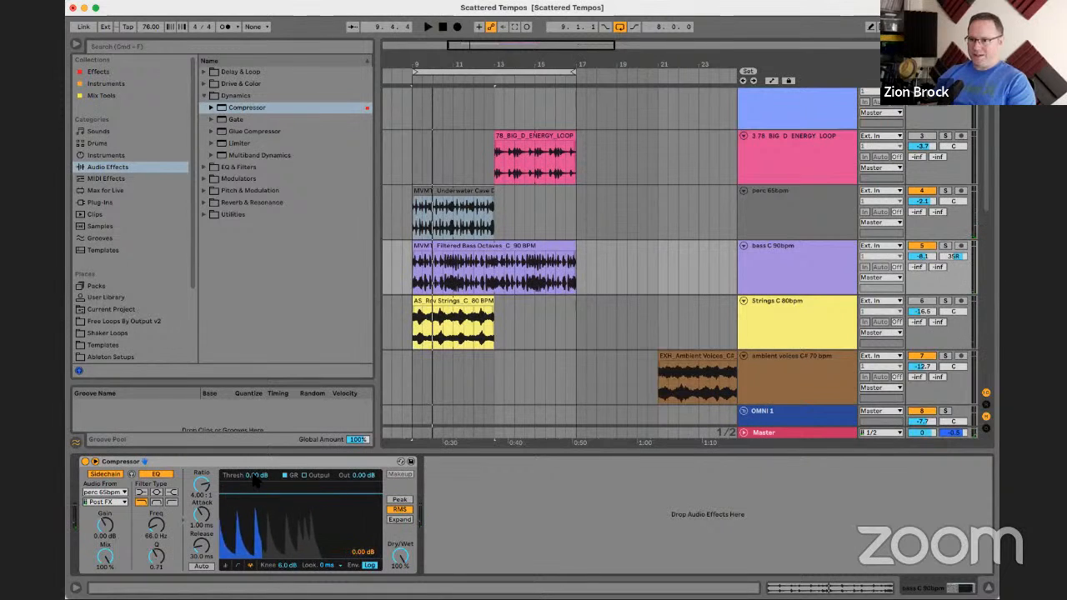
{"action": "left_click_drag", "start_coordinate": [237, 494], "coordinate": [236, 542]}
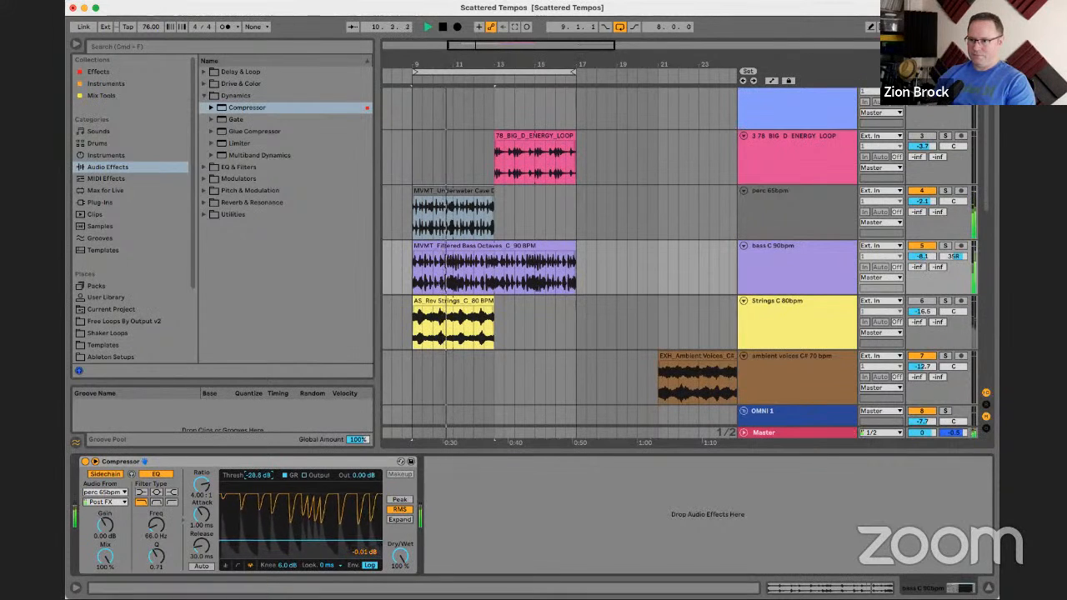
{"action": "left_click_drag", "start_coordinate": [266, 479], "coordinate": [266, 476]}
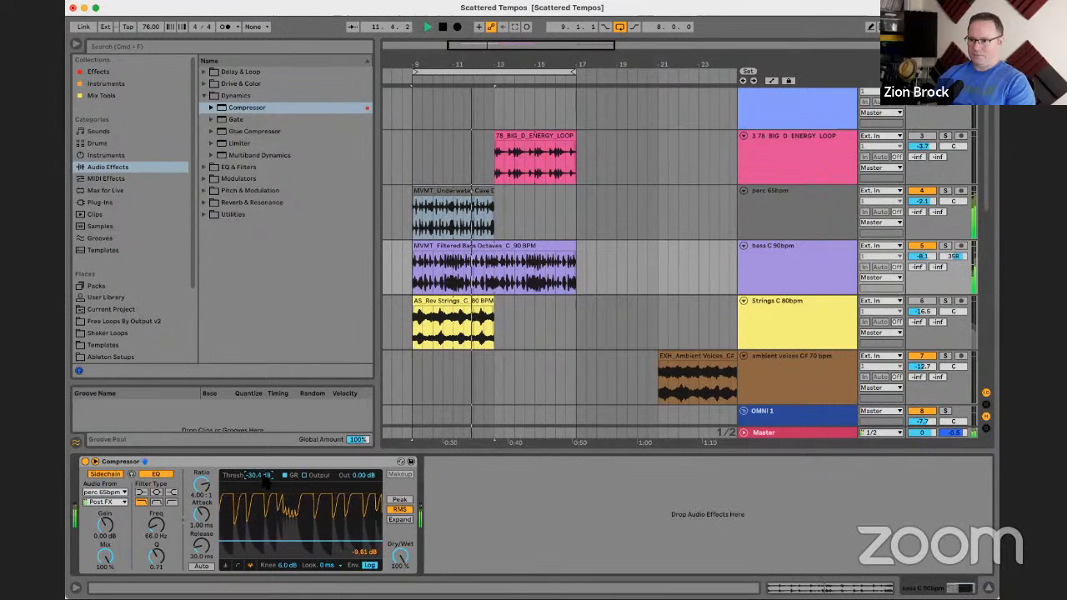
{"action": "key", "text": "space"}
- Add LFOTool from the Effects collection to the bass C 90bpm track, move its window clear of the tracks, and play the loop
{"action": "left_click", "coordinate": [814, 226]}
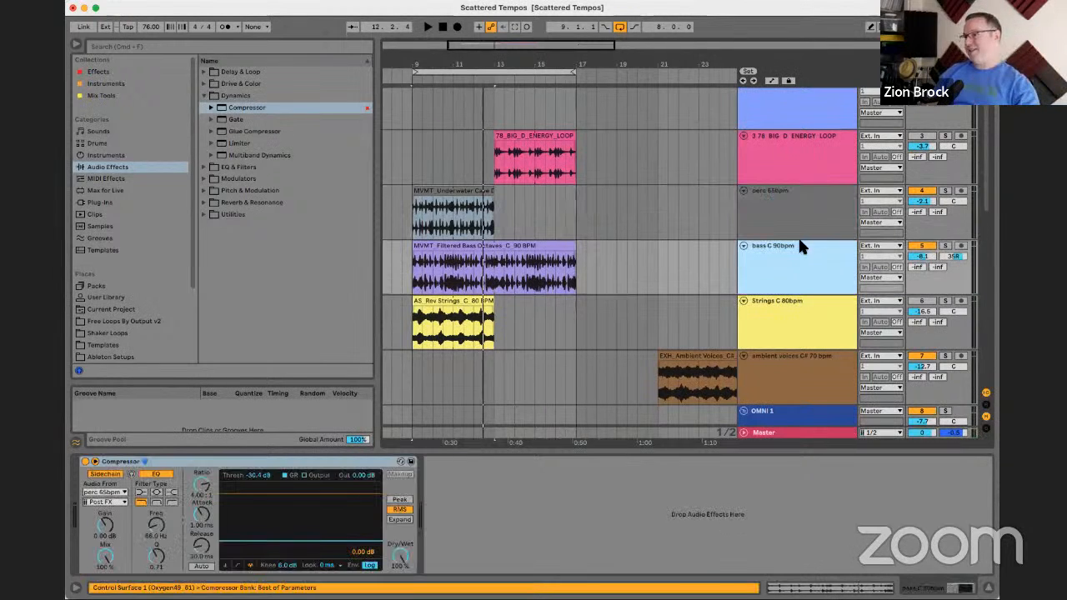
{"action": "left_click", "coordinate": [803, 258]}
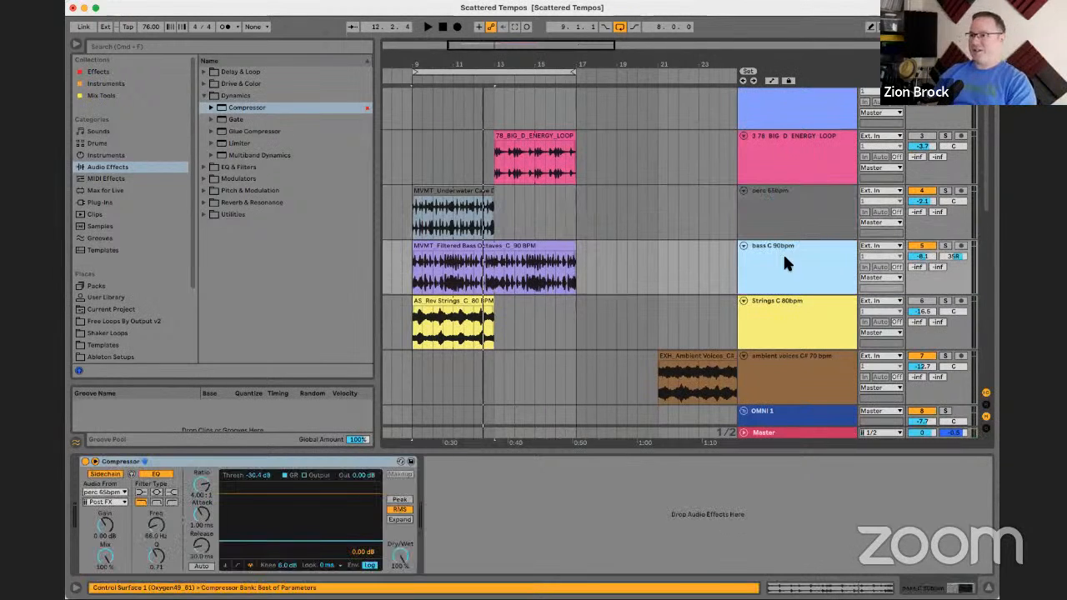
{"action": "left_click", "coordinate": [202, 95]}
{"action": "left_click", "coordinate": [125, 83]}
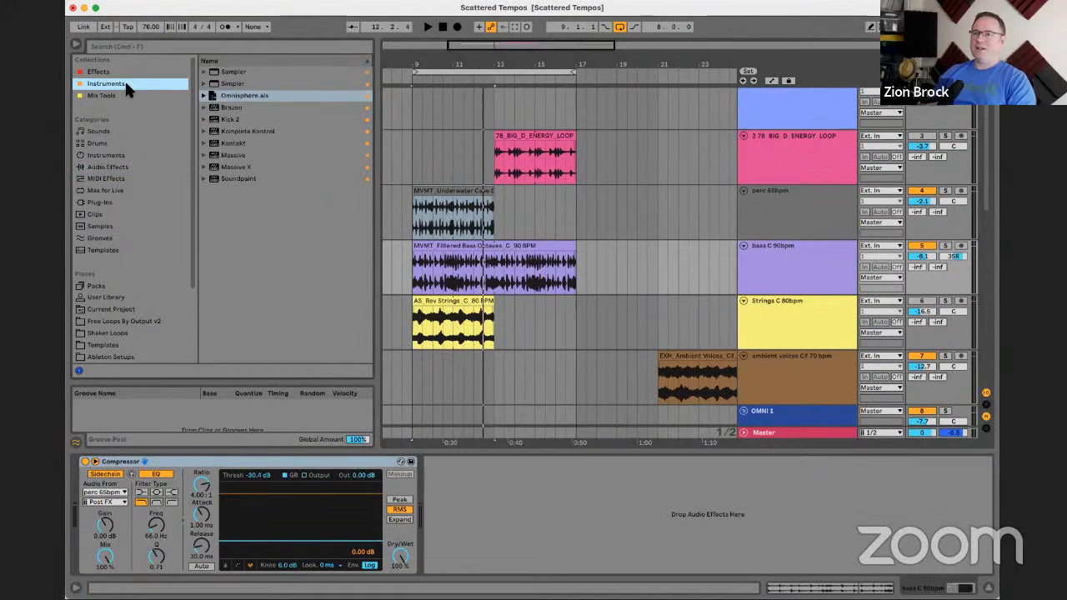
{"action": "left_click", "coordinate": [127, 71]}
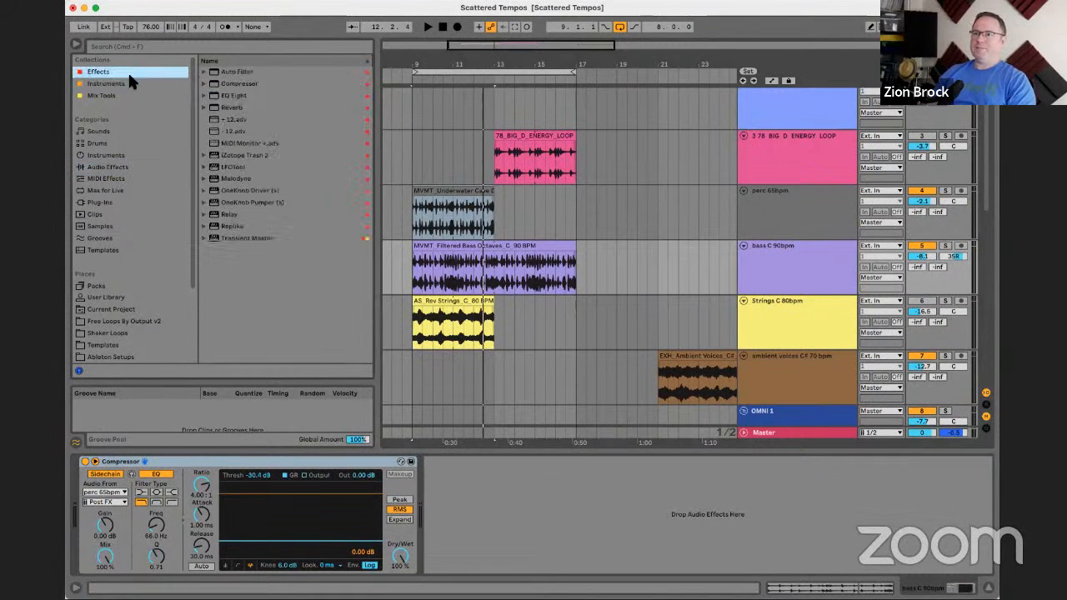
{"action": "left_click", "coordinate": [238, 169]}
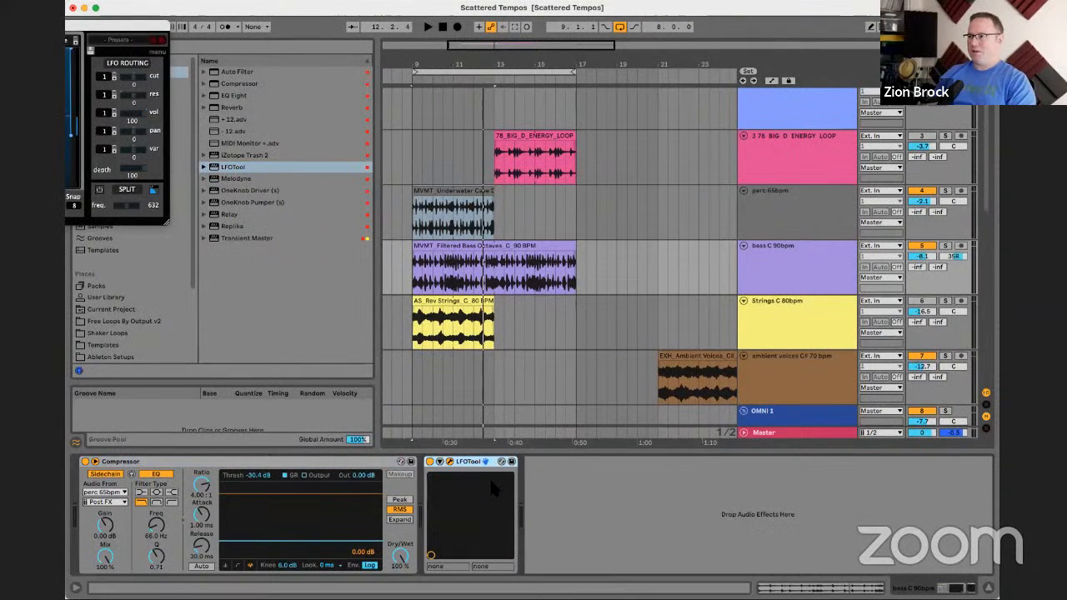
{"action": "left_click_drag", "start_coordinate": [125, 29], "coordinate": [665, 363]}
{"action": "left_click_drag", "start_coordinate": [547, 360], "coordinate": [821, 392]}
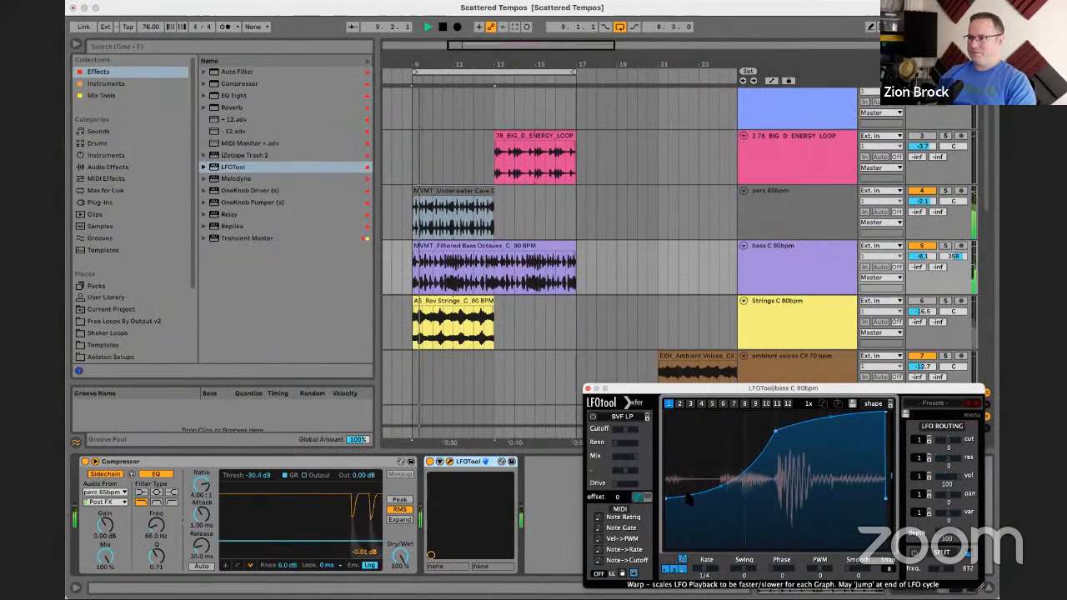
- Reshape the LFOTool curve to rise steeply from zero to near full level, and briefly solo the bass C 90bpm track to hear it
{"action": "left_click_drag", "start_coordinate": [677, 535], "coordinate": [677, 556]}
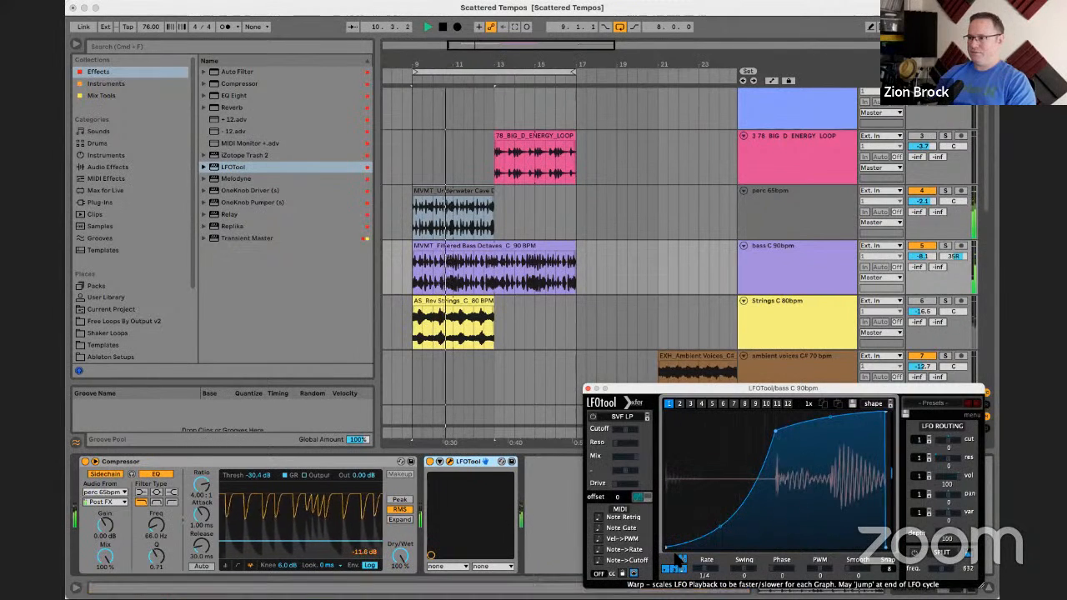
{"action": "left_click_drag", "start_coordinate": [775, 431], "coordinate": [778, 417]}
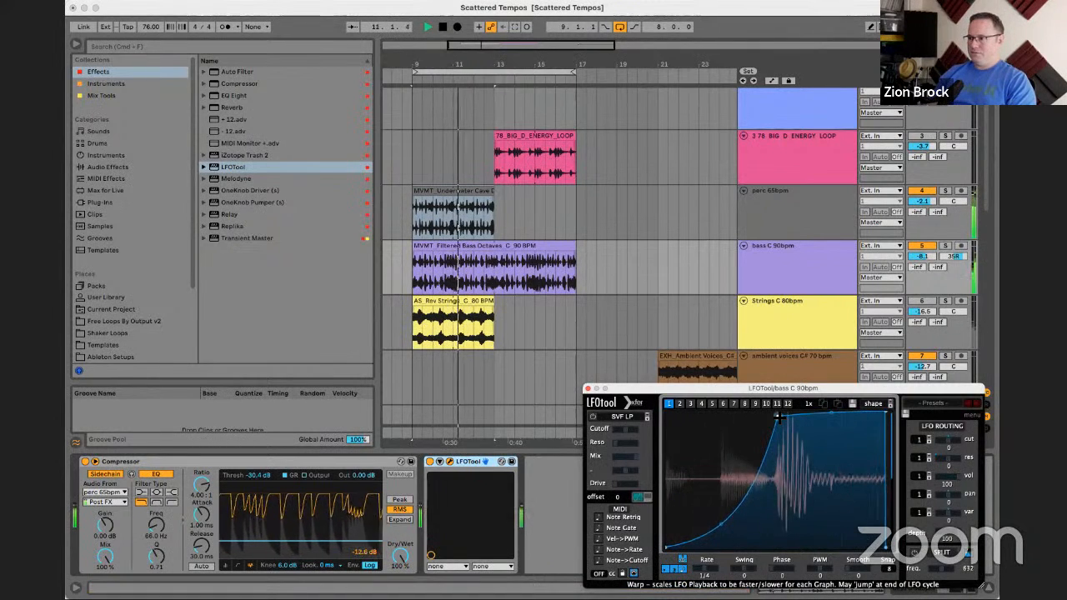
{"action": "left_click", "coordinate": [945, 247]}
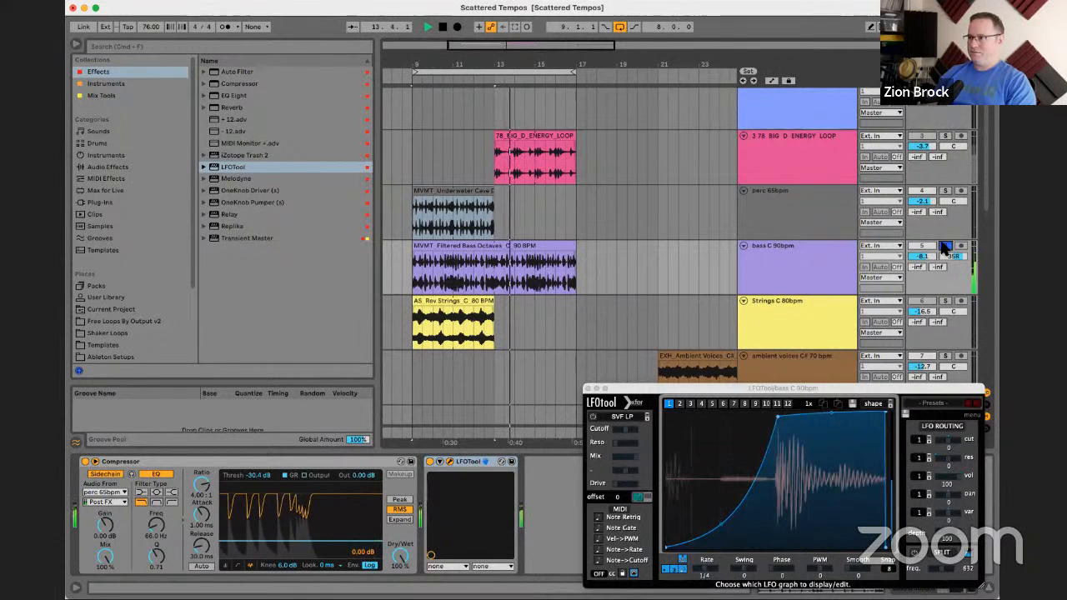
{"action": "left_click", "coordinate": [946, 248]}
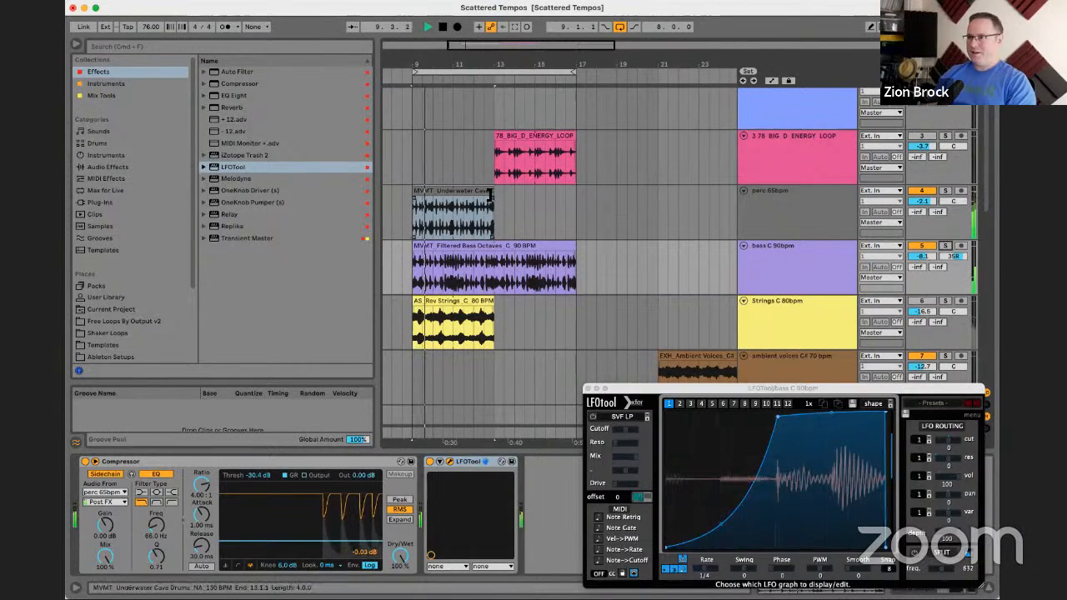
- Extend the perc 65bpm clip to bar 17 and move the Compressor and LFOTool from the bass track to perc 65bpm
{"action": "left_click_drag", "start_coordinate": [493, 199], "coordinate": [587, 196]}
{"action": "left_click", "coordinate": [776, 254]}
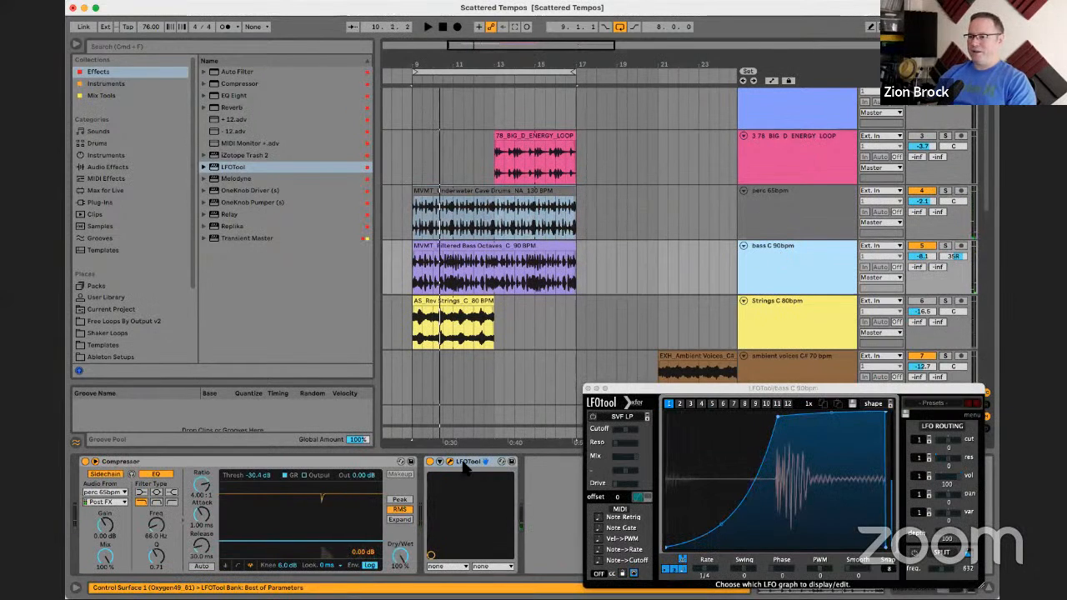
{"action": "left_click", "coordinate": [359, 464]}
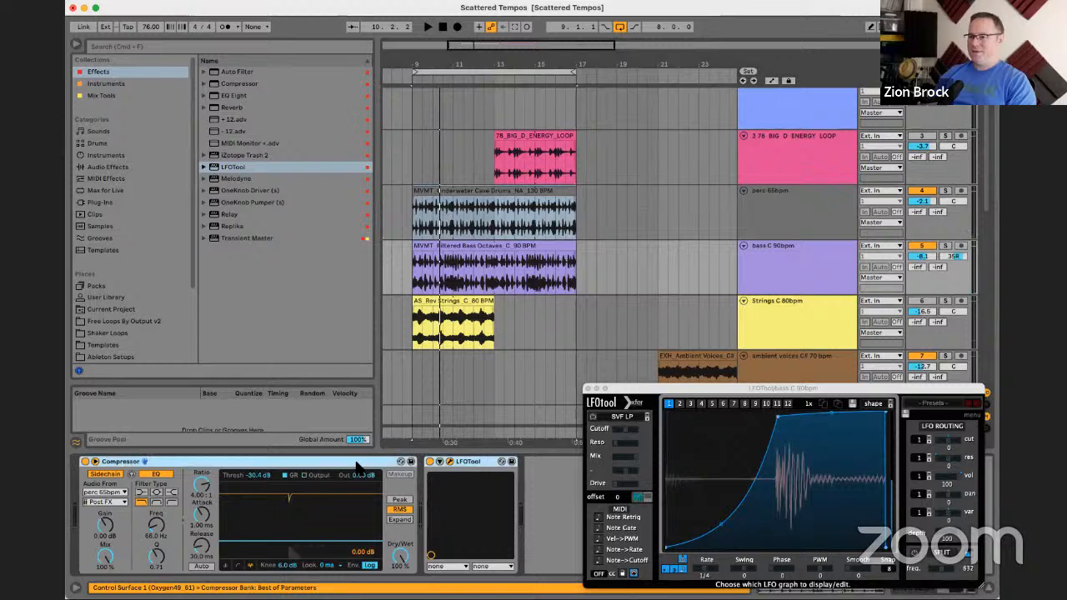
{"action": "left_click", "coordinate": [573, 204]}
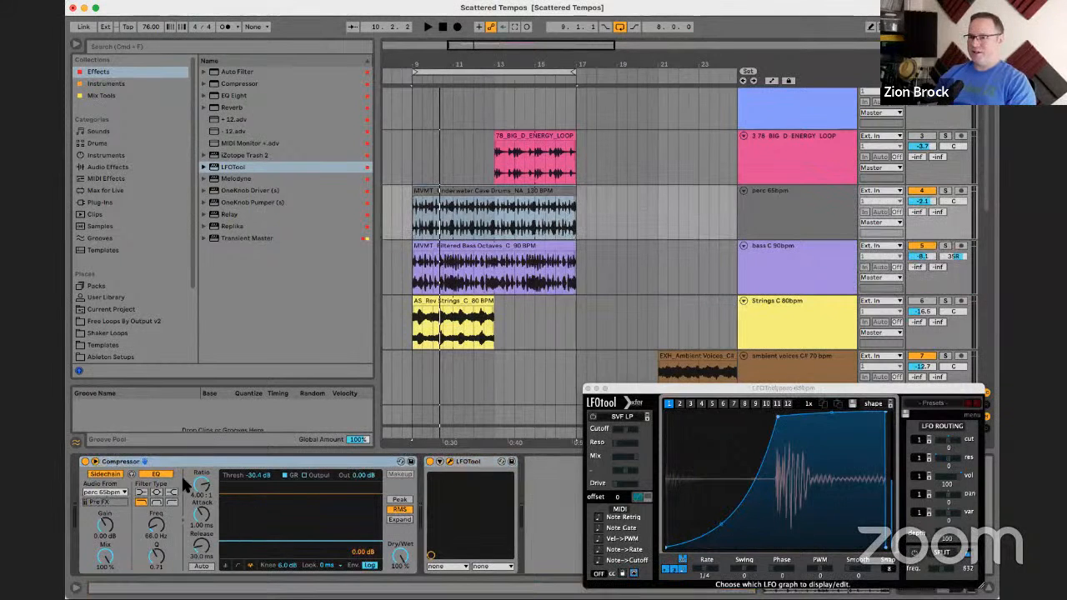
- Sidechain the perc Compressor from bass C 90bpm, with threshold -22.6 dB, filter frequency 46.8 Hz and Q 0.42, while playing the loop
{"action": "left_click", "coordinate": [104, 492]}
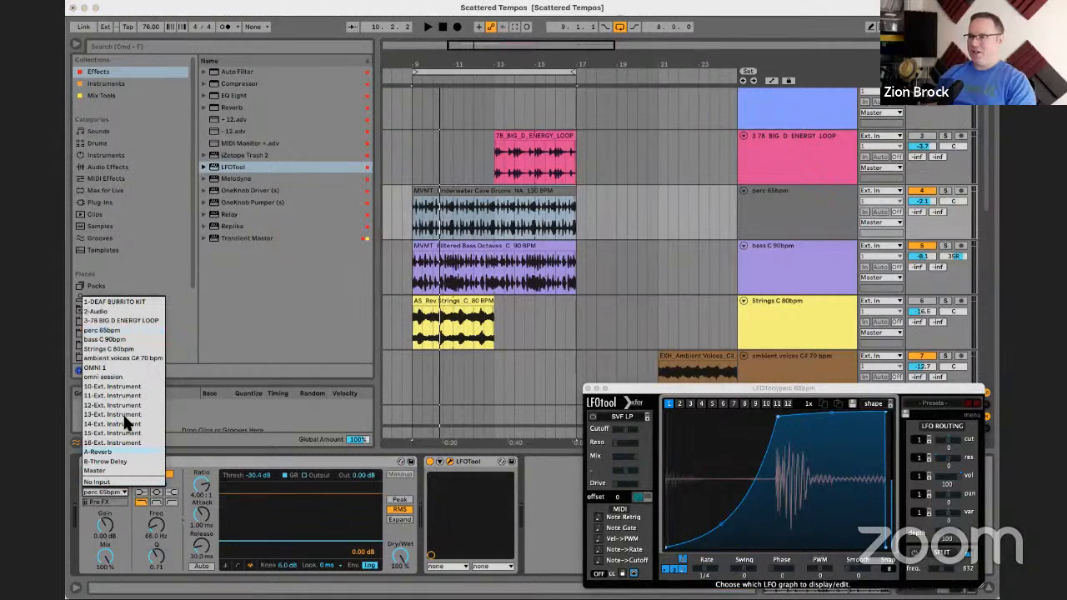
{"action": "left_click", "coordinate": [117, 340]}
{"action": "key", "text": "space"}
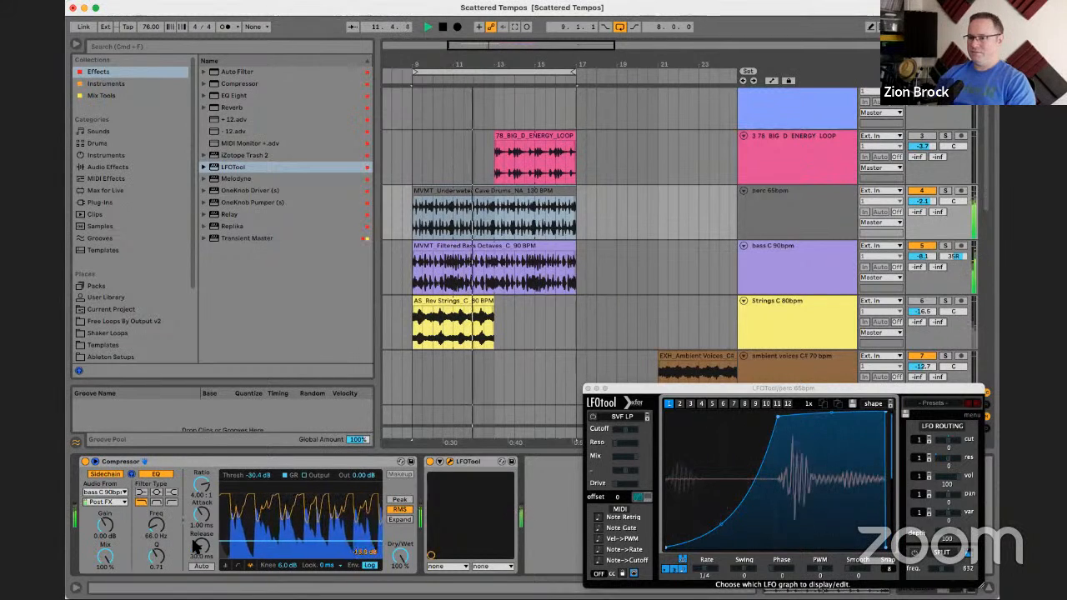
{"action": "left_click_drag", "start_coordinate": [227, 501], "coordinate": [227, 486]}
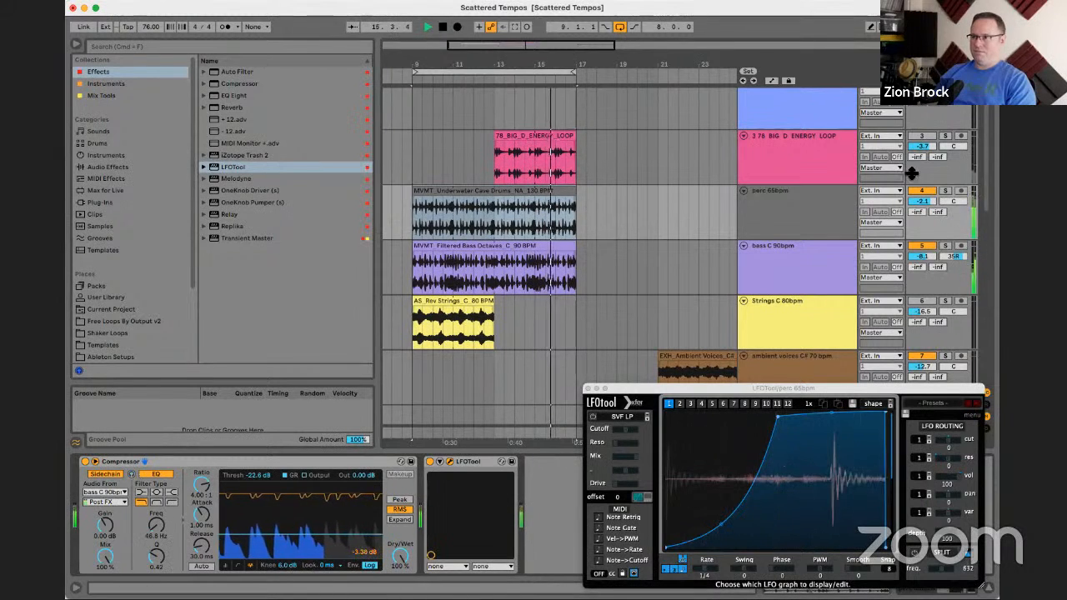
- Raise the perc 65bpm track volume to 3.4 dB, close the LFOTool window and select the perc 65bpm track
{"action": "left_click_drag", "start_coordinate": [922, 201], "coordinate": [922, 167]}
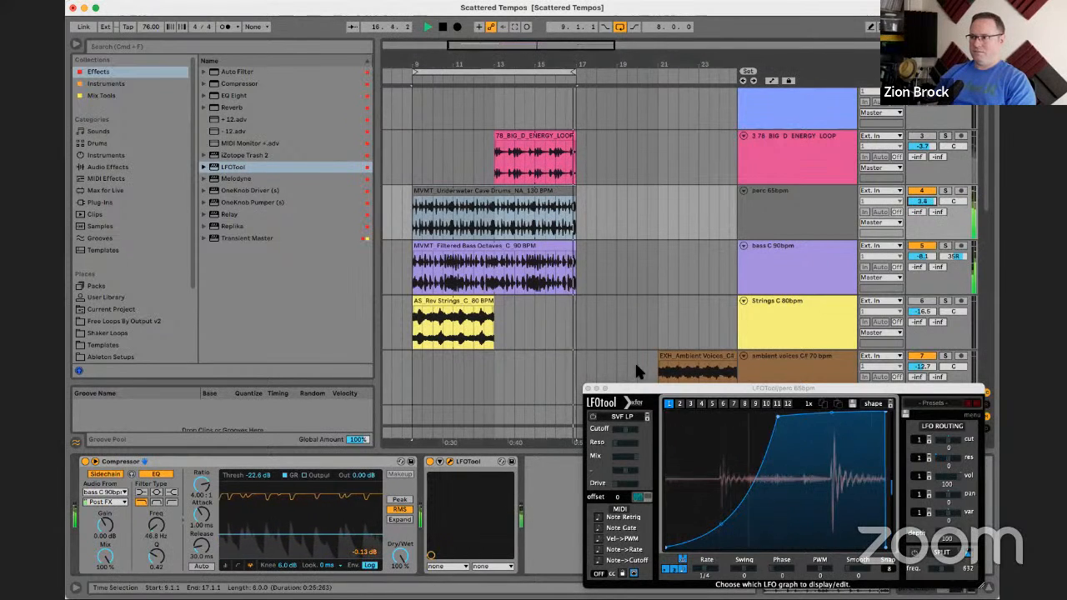
{"action": "left_click", "coordinate": [589, 388]}
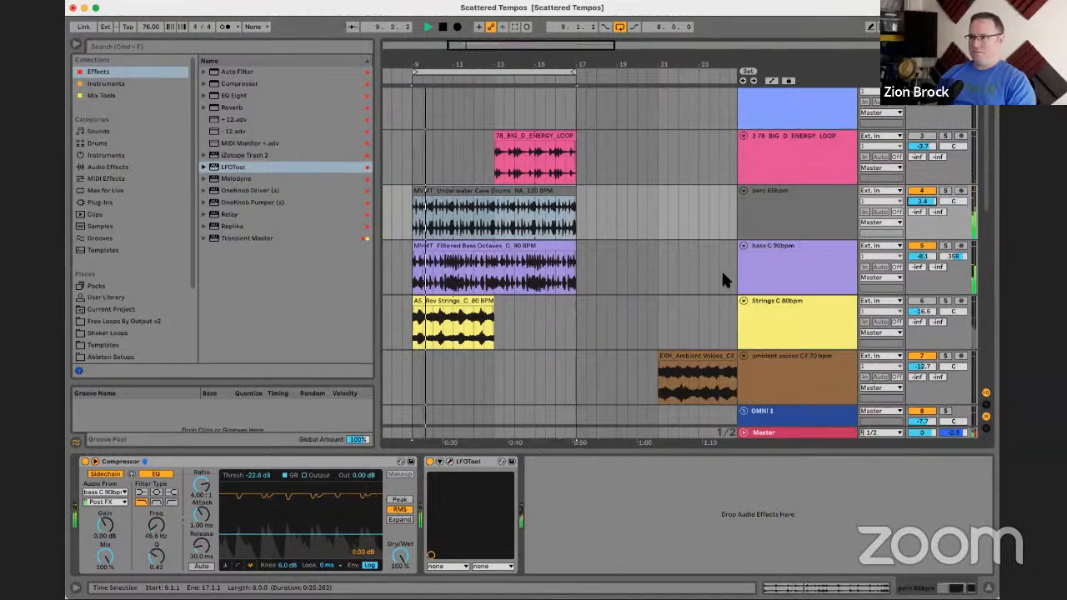
{"action": "left_click", "coordinate": [769, 207]}
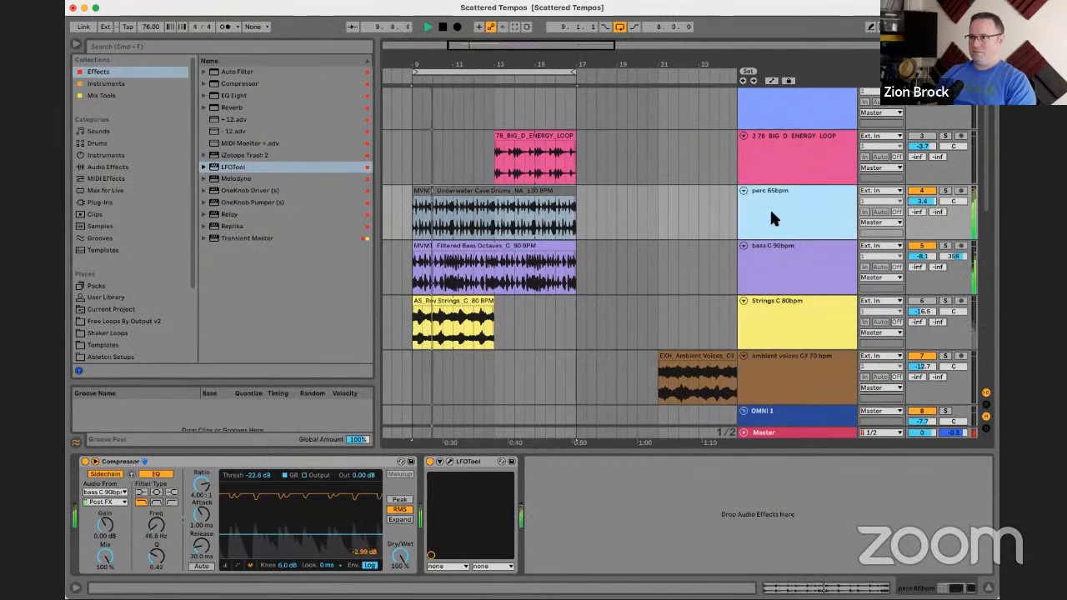
- Solo perc 65bpm and set its Compressor to threshold -43.5 dB, ratio 9.69:1, attack 0.32 ms and release 45.0 ms while the loop plays
{"action": "left_click", "coordinate": [946, 192]}
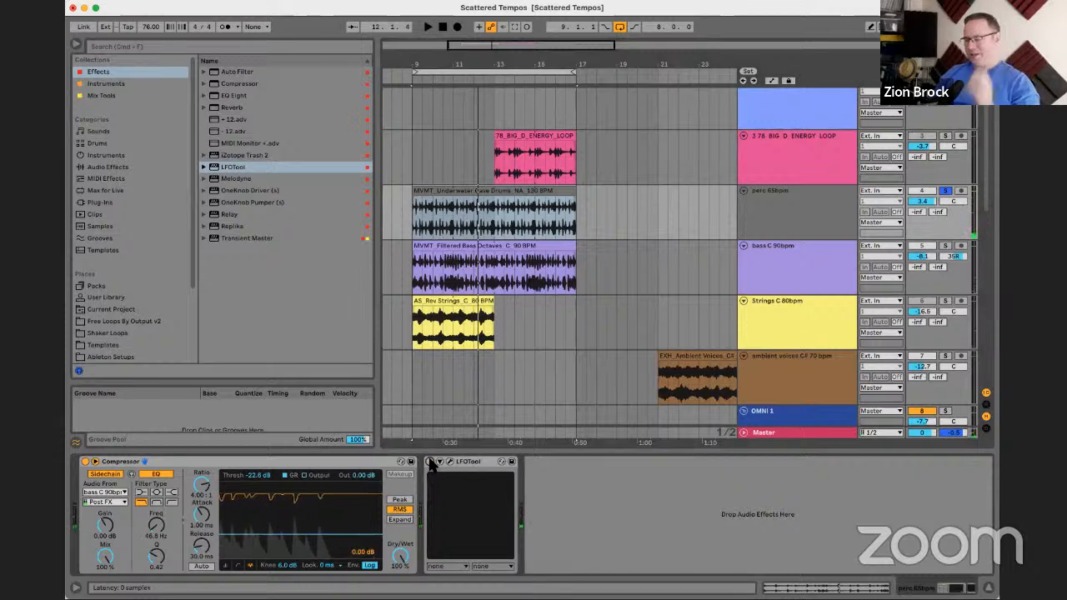
{"action": "key", "text": "space"}
{"action": "left_click", "coordinate": [350, 465]}
{"action": "left_click_drag", "start_coordinate": [351, 465], "coordinate": [84, 483]}
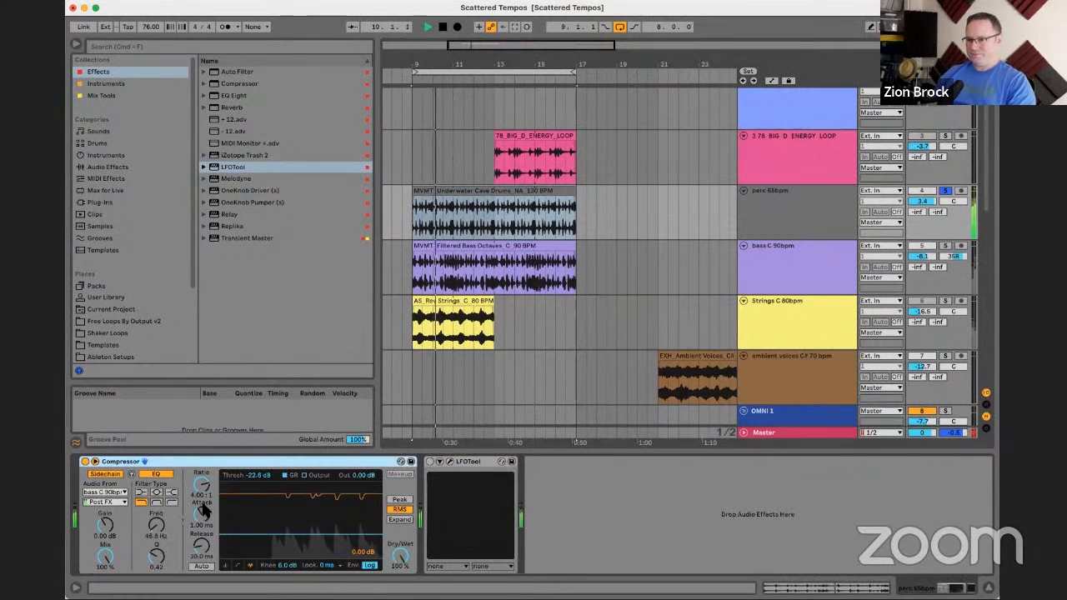
{"action": "mouse_move", "coordinate": [247, 475]}
{"action": "left_mouse_down"}
{"action": "mouse_move", "coordinate": [247, 492]}
{"action": "mouse_move", "coordinate": [258, 475]}
{"action": "left_mouse_up"}
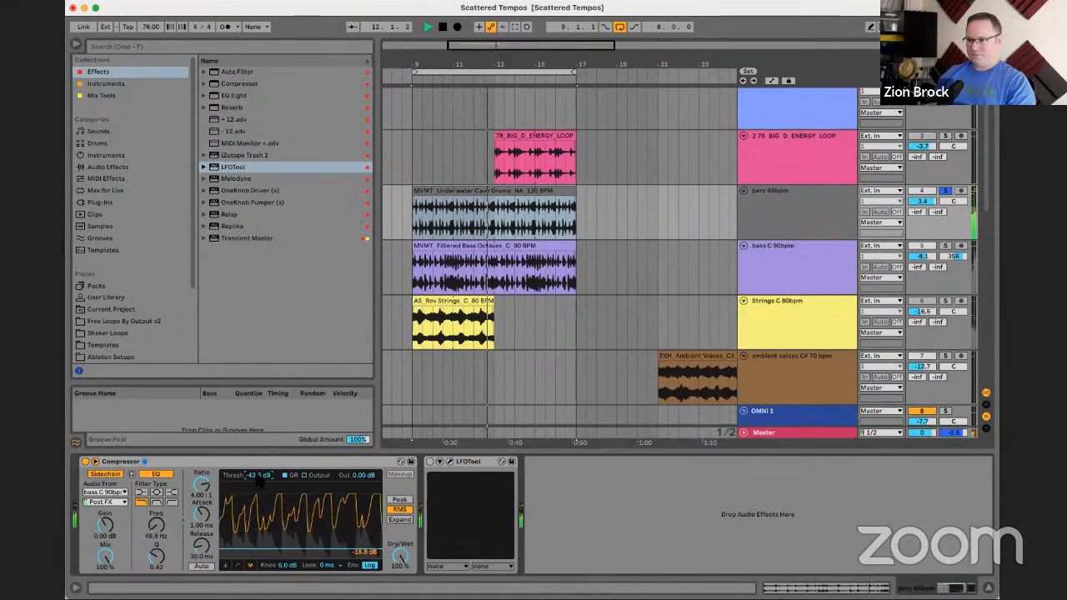
{"action": "left_click_drag", "start_coordinate": [201, 482], "coordinate": [202, 506]}
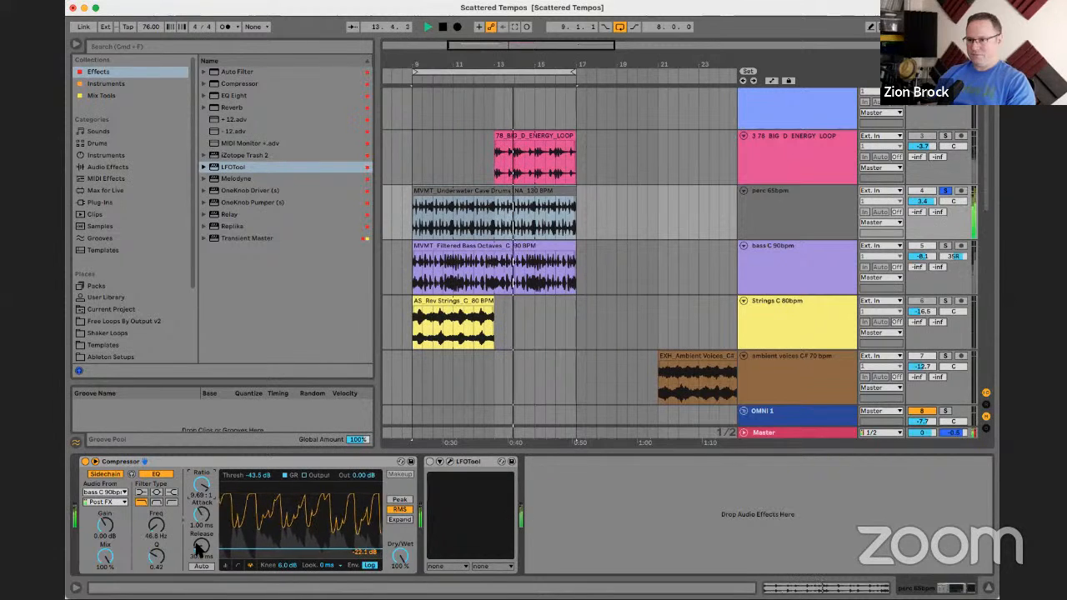
{"action": "mouse_move", "coordinate": [201, 546]}
{"action": "left_mouse_down"}
{"action": "mouse_move", "coordinate": [201, 522]}
{"action": "mouse_move", "coordinate": [201, 556]}
{"action": "left_mouse_up"}
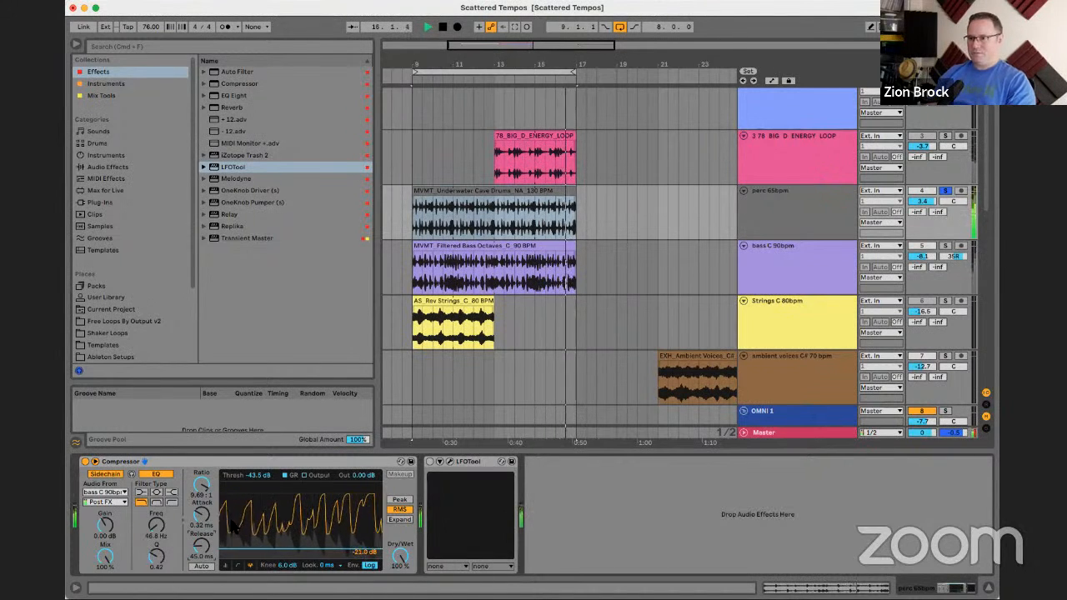
{"action": "key", "text": "space"}
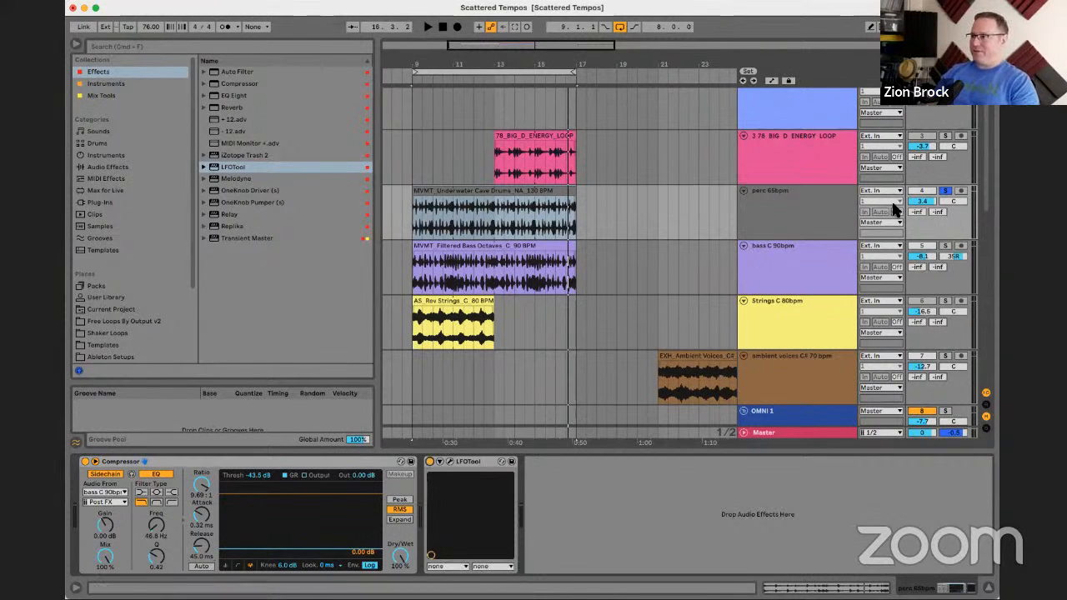
- Raise the low start point of the perc 65bpm LFOTool curve, end the solo, and close the plug-in window
{"action": "left_click", "coordinate": [448, 463]}
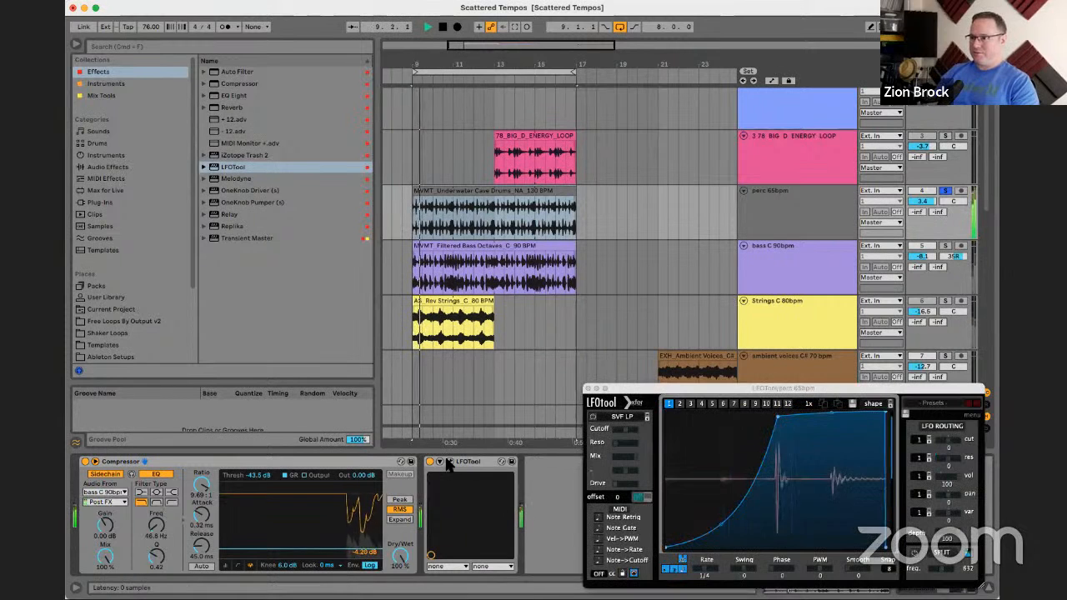
{"action": "left_click_drag", "start_coordinate": [736, 383], "coordinate": [254, 243]}
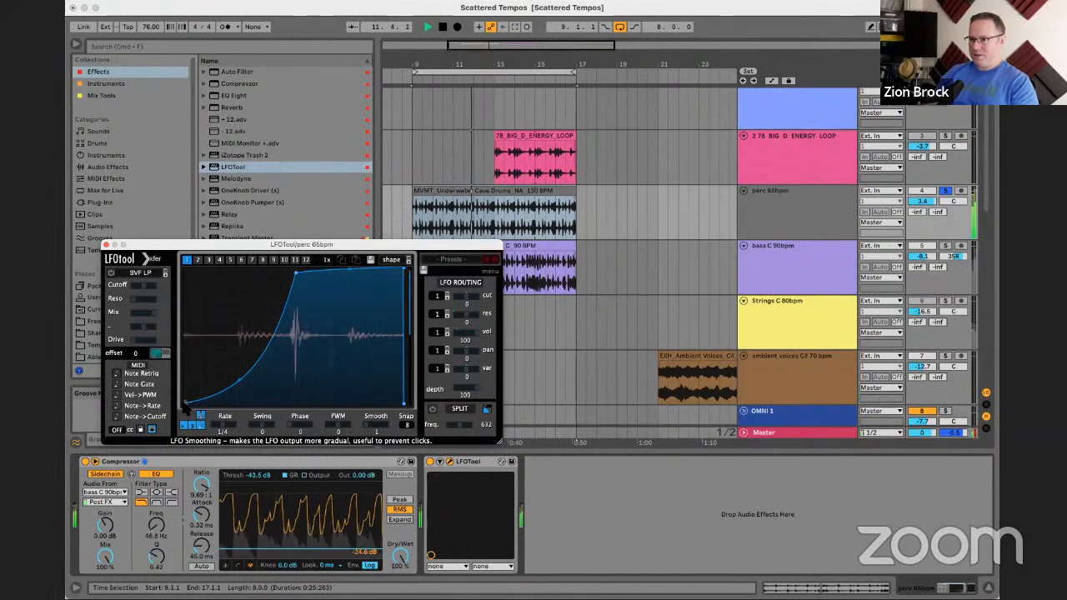
{"action": "left_click_drag", "start_coordinate": [184, 402], "coordinate": [185, 370]}
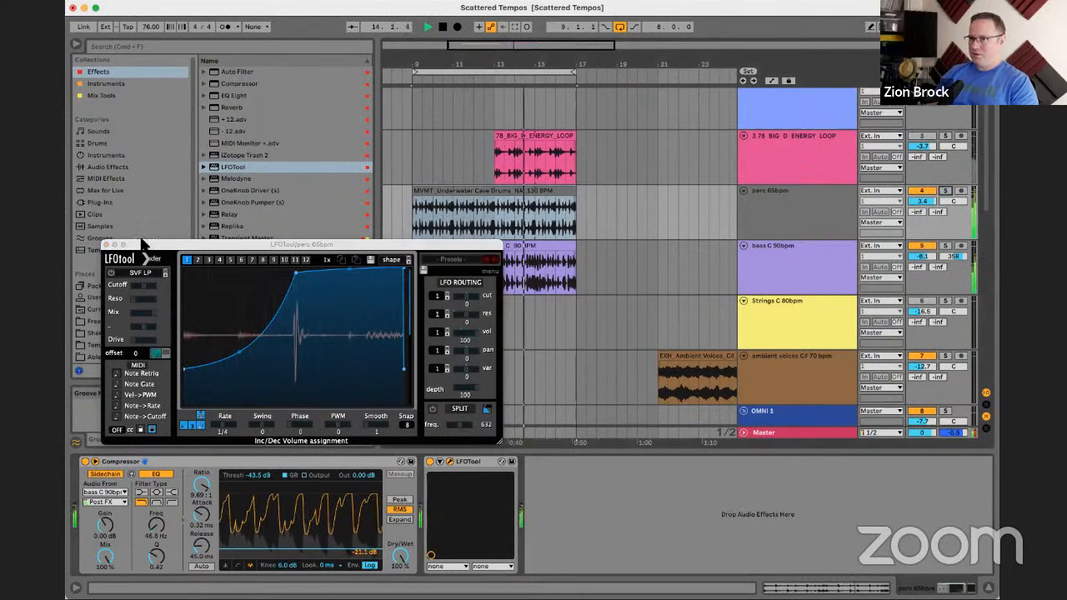
{"action": "left_click_drag", "start_coordinate": [138, 246], "coordinate": [151, 206]}
{"action": "left_click_drag", "start_coordinate": [367, 205], "coordinate": [152, 400]}
{"action": "left_click", "coordinate": [405, 337]}
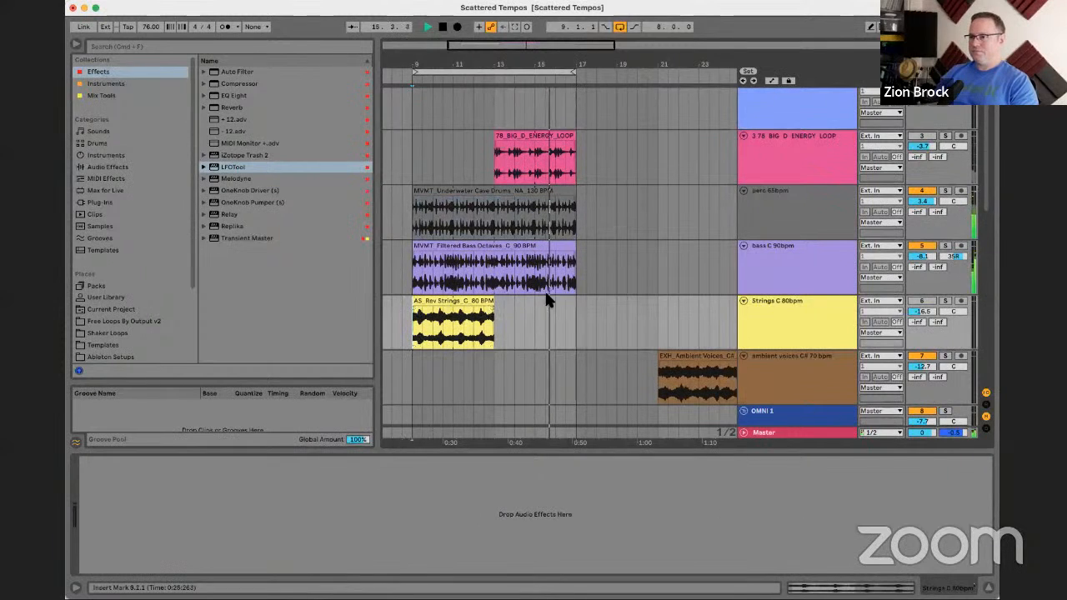
- Raise the bass C 90bpm track volume to -7.2 dB and open its Filtered Bass Octaves clip
{"action": "left_click", "coordinate": [553, 250]}
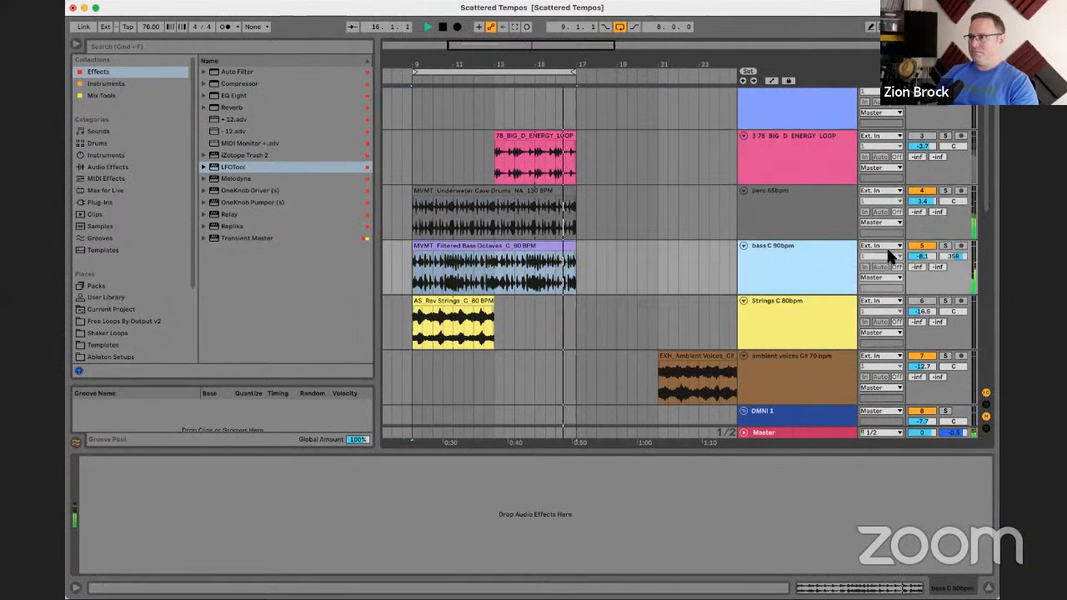
{"action": "left_click_drag", "start_coordinate": [922, 256], "coordinate": [921, 251]}
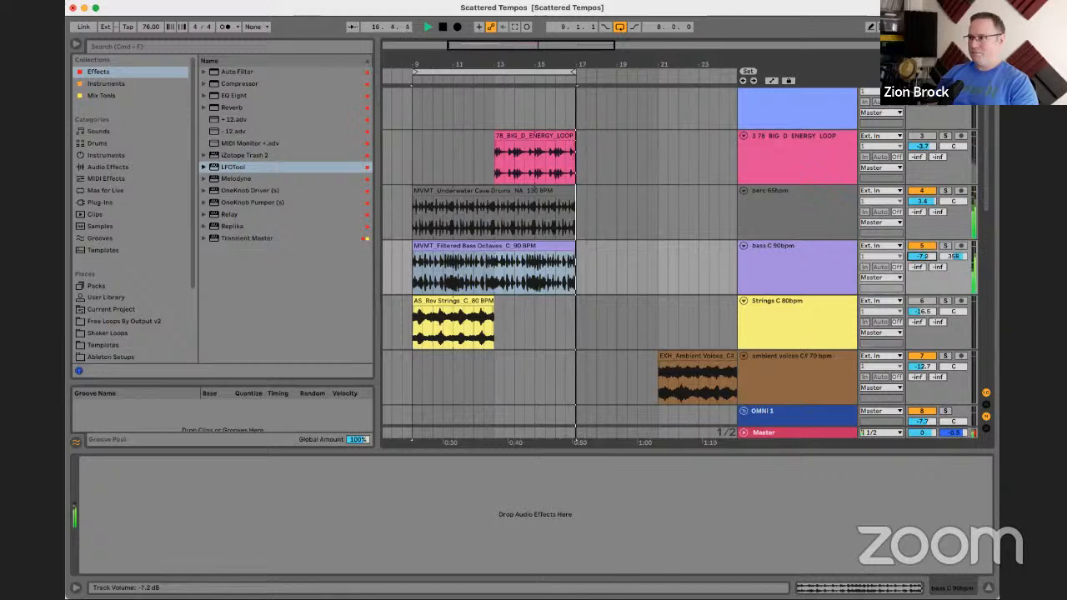
{"action": "double_click", "coordinate": [534, 252]}
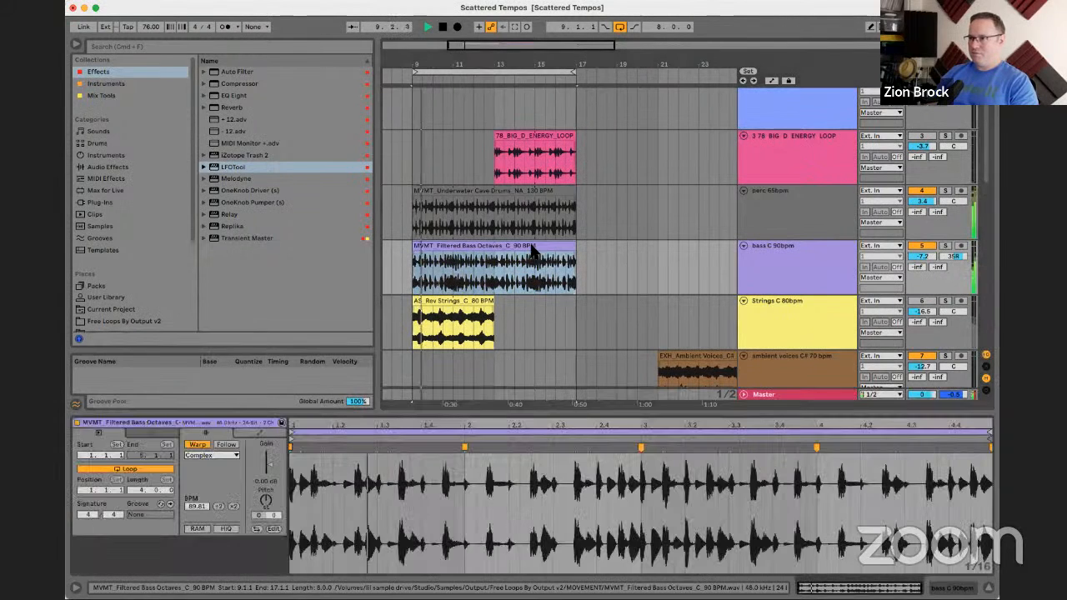
- Add Transient Master to the bass C 90bpm track, with attack at about -23% and sustain at about 19%
{"action": "left_click", "coordinate": [814, 261]}
{"action": "left_click_drag", "start_coordinate": [265, 241], "coordinate": [453, 269]}
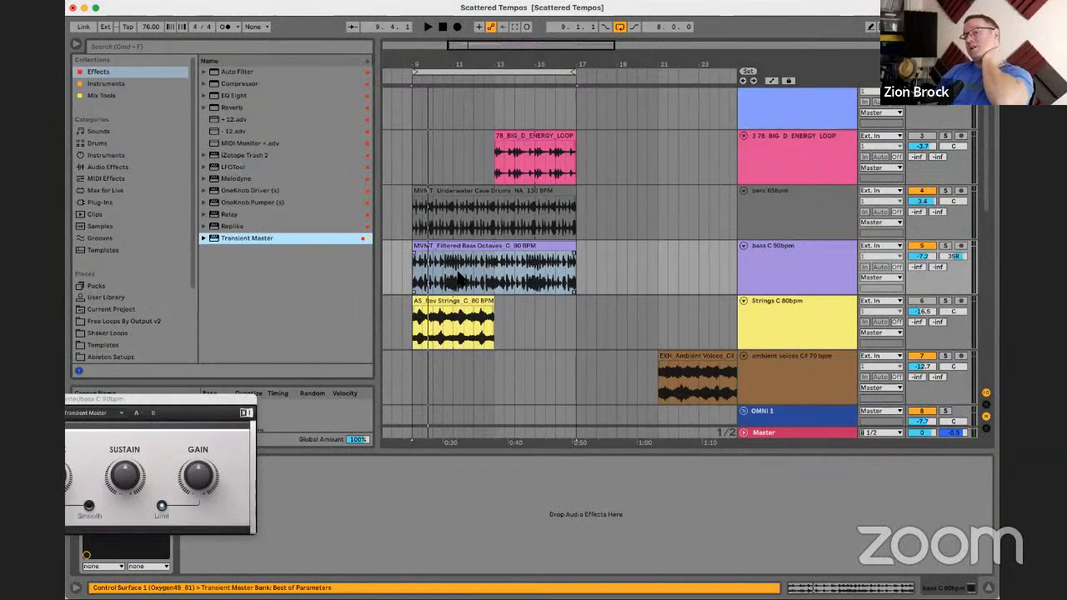
{"action": "left_click", "coordinate": [150, 402]}
{"action": "left_click_drag", "start_coordinate": [151, 400], "coordinate": [484, 416]}
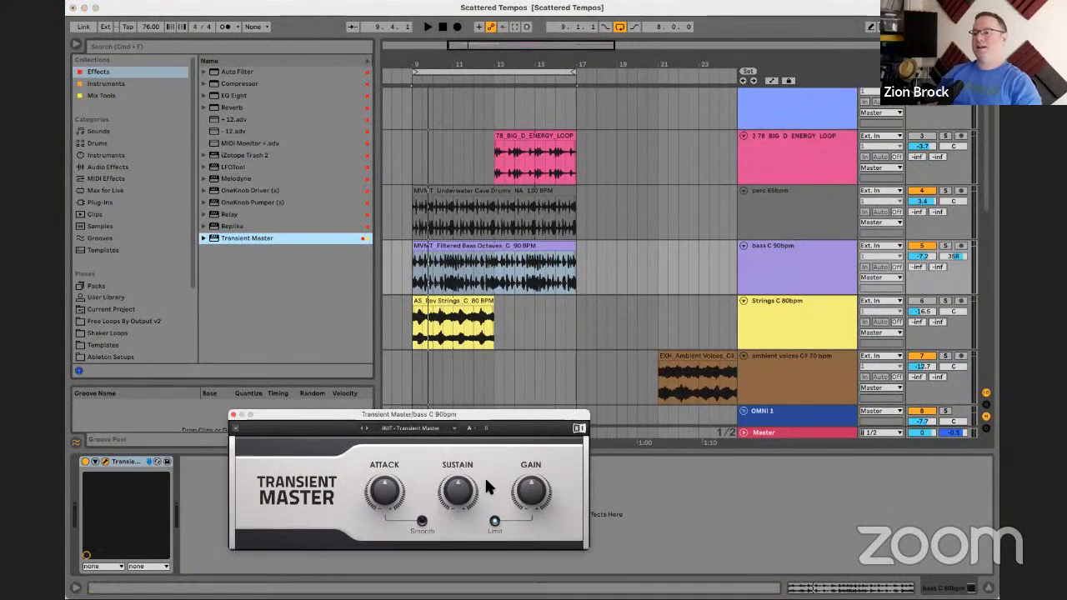
{"action": "key", "text": "space"}
{"action": "left_click_drag", "start_coordinate": [385, 492], "coordinate": [385, 512]}
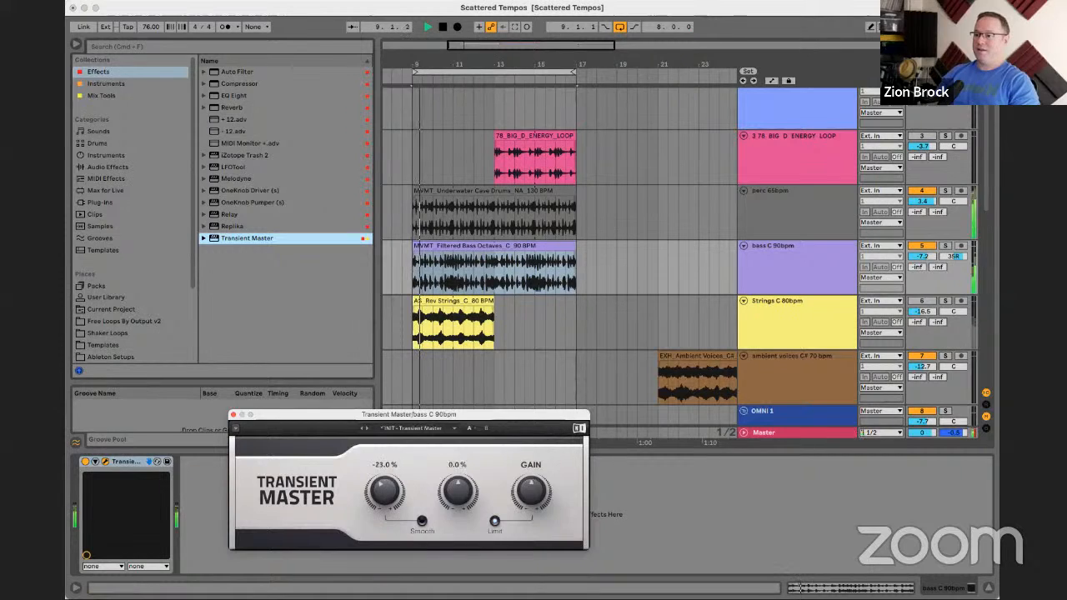
{"action": "left_click_drag", "start_coordinate": [458, 498], "coordinate": [456, 485]}
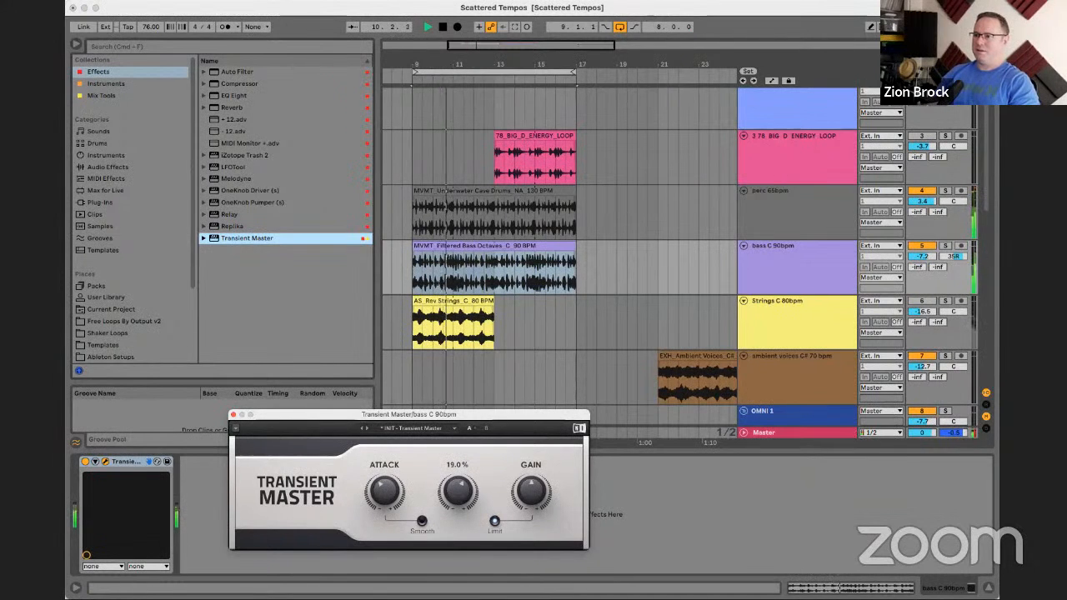
- Activate the Strings C 80bpm and 78 BIG D ENERGY LOOP tracks, and extend the strings clip to bar 17
{"action": "left_click", "coordinate": [919, 313]}
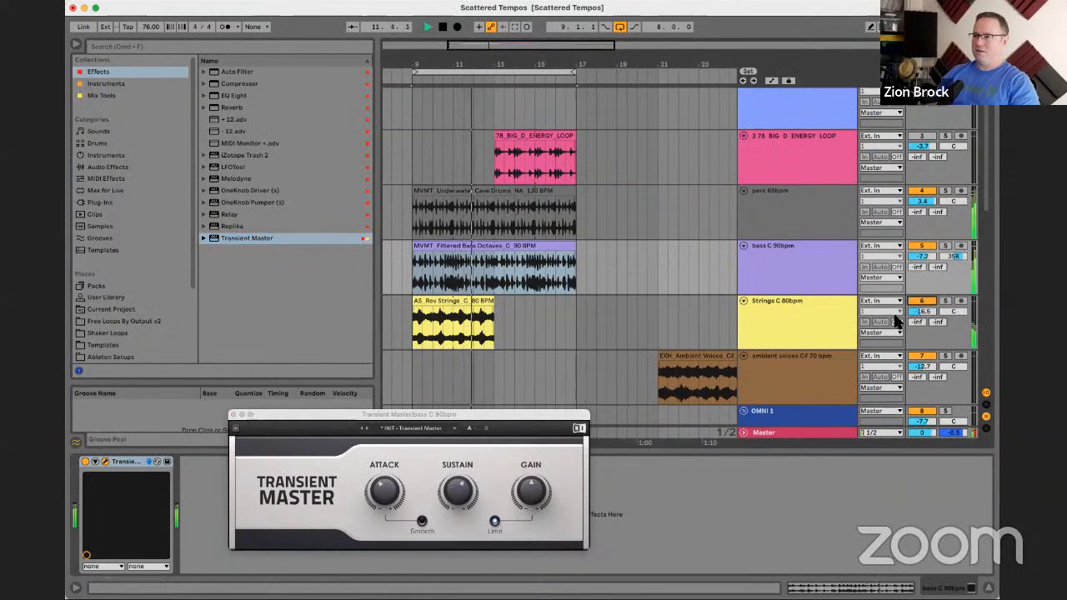
{"action": "left_click", "coordinate": [526, 136]}
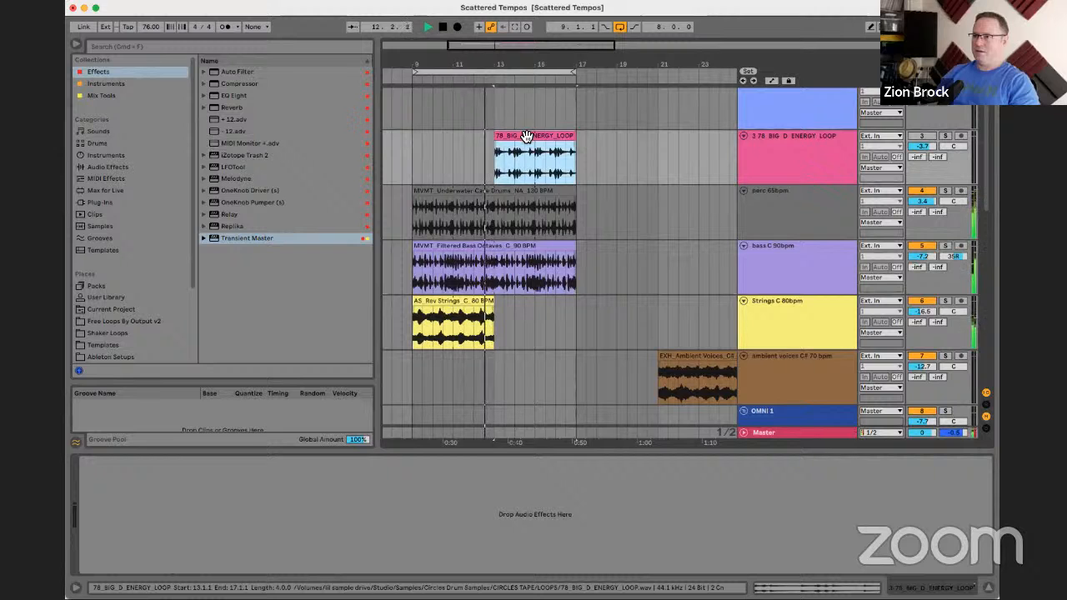
{"action": "left_click", "coordinate": [574, 279], "text": "shift"}
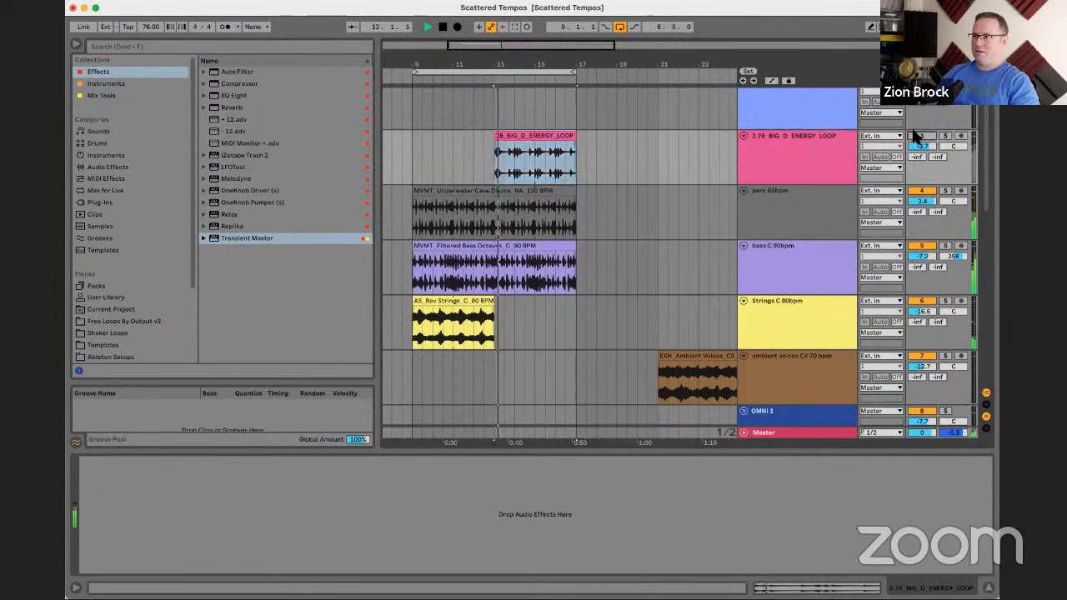
{"action": "left_click_drag", "start_coordinate": [494, 306], "coordinate": [575, 306]}
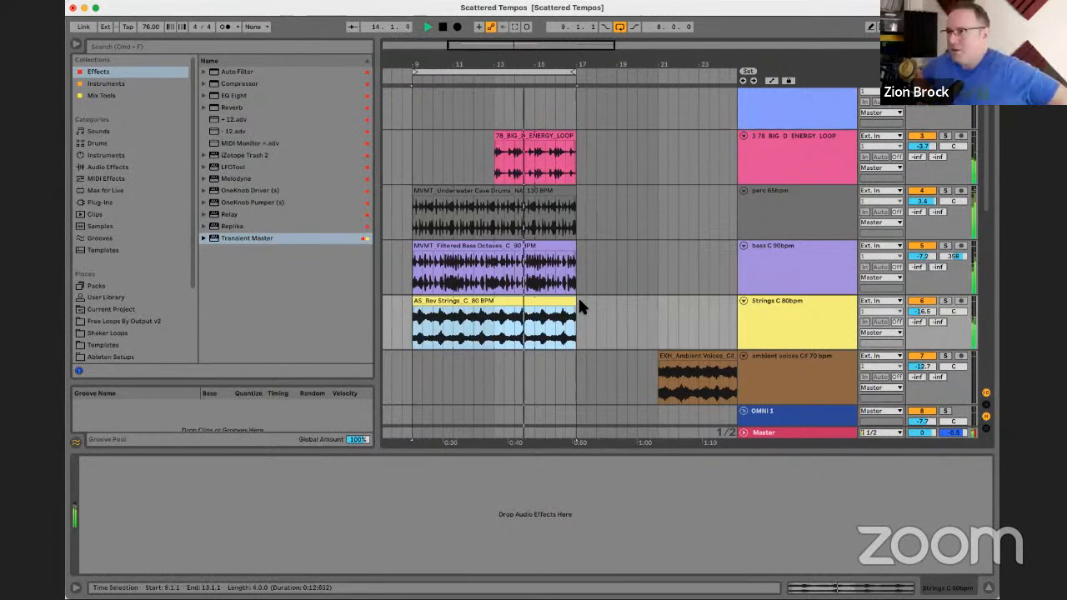
- Delete the 78 BIG D ENERGY LOOP track and play the loop from its start
{"action": "left_click", "coordinate": [831, 135]}
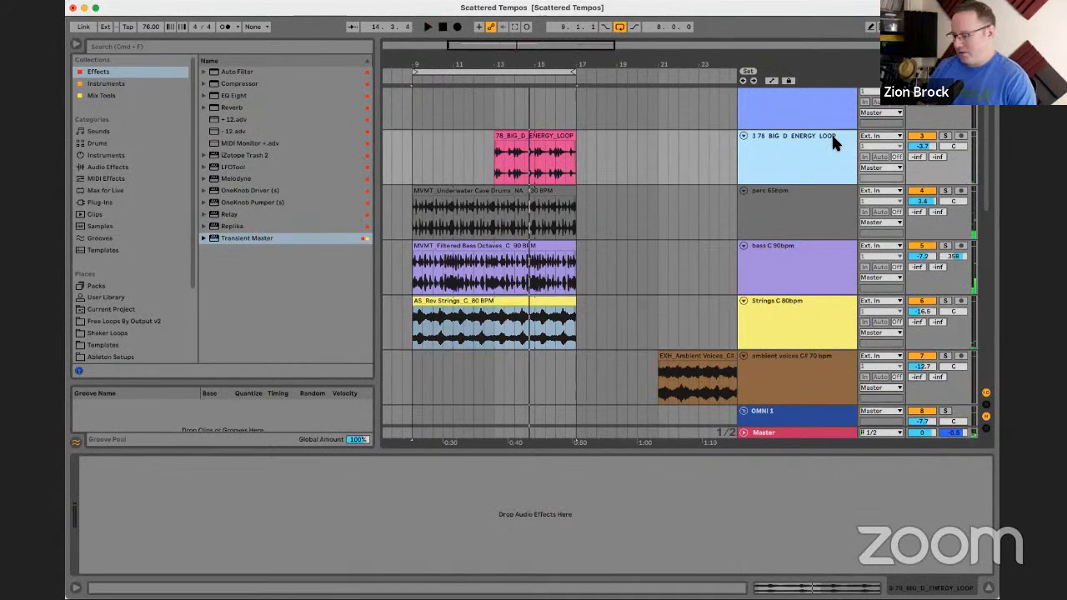
{"action": "key", "text": "Delete"}
{"action": "key", "text": "space"}
{"action": "key", "text": "space"}
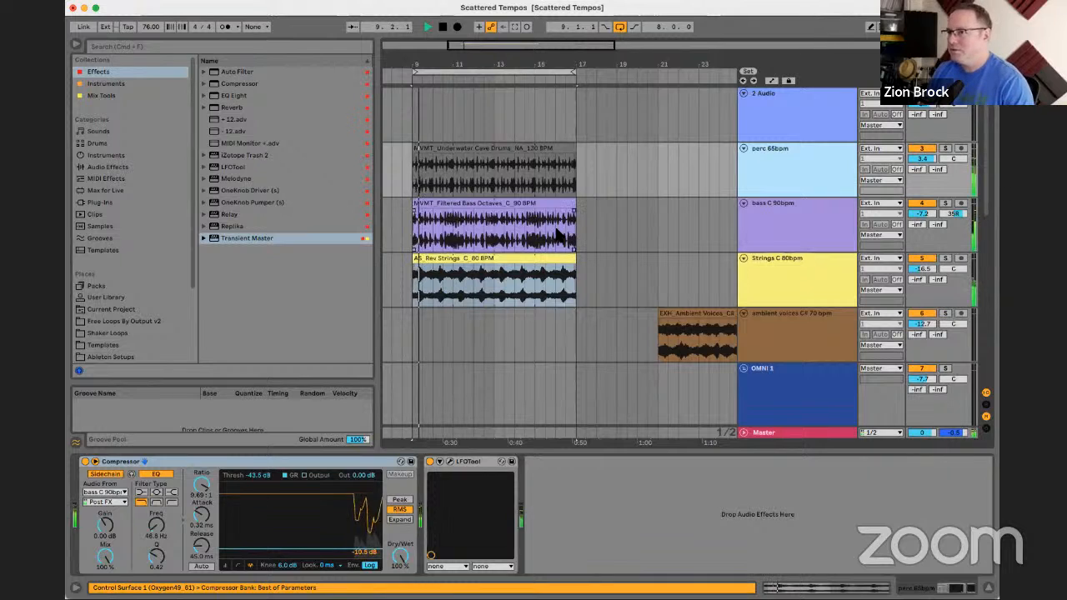
- Lower the Strings C 80bpm track volume to -18.3 dB while listening, and stop playback
{"action": "left_click", "coordinate": [850, 282]}
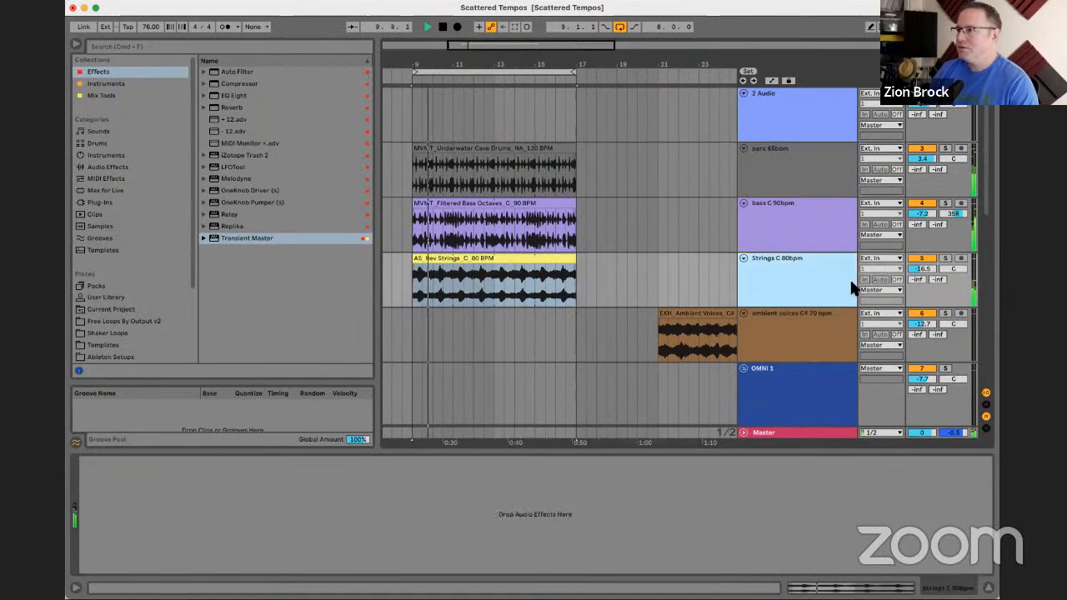
{"action": "left_click", "coordinate": [918, 270]}
{"action": "key", "text": "minus"}
{"action": "left_click_drag", "start_coordinate": [920, 270], "coordinate": [921, 276]}
{"action": "left_click_drag", "start_coordinate": [810, 295], "coordinate": [811, 307]}
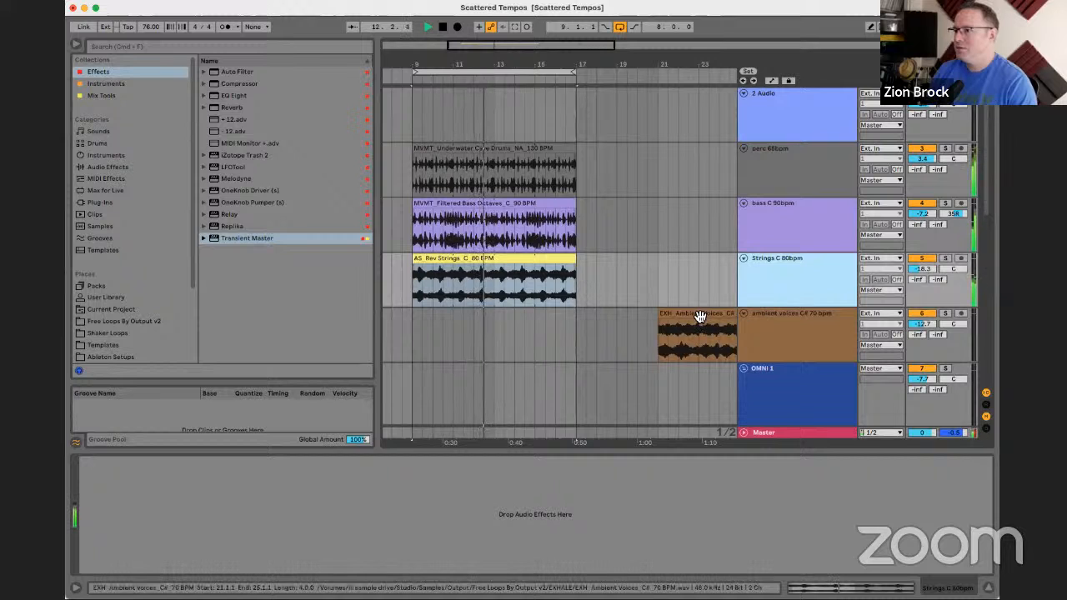
{"action": "key", "text": "space"}
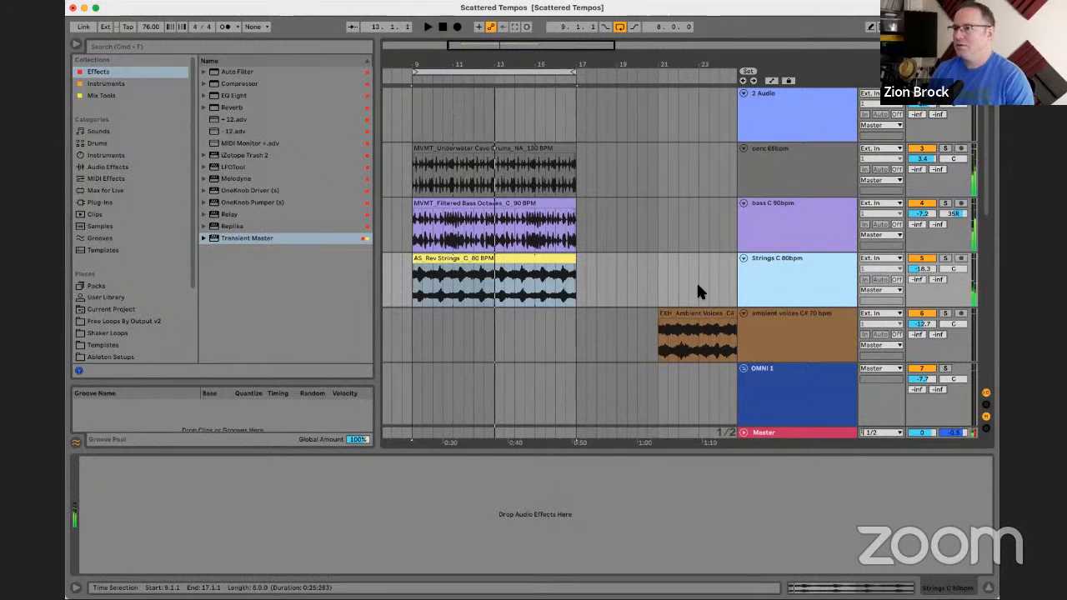
- Audition the bass C 90bpm clip from bar 13 and split out its section between bars 13 and 15
{"action": "left_click", "coordinate": [497, 230]}
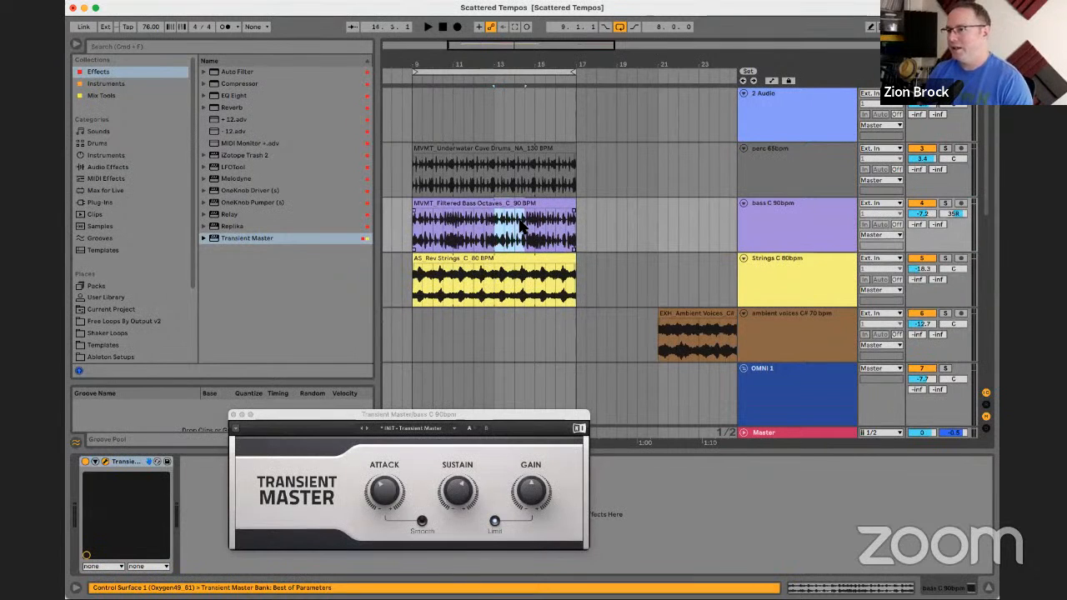
{"action": "left_click_drag", "start_coordinate": [534, 223], "coordinate": [498, 227]}
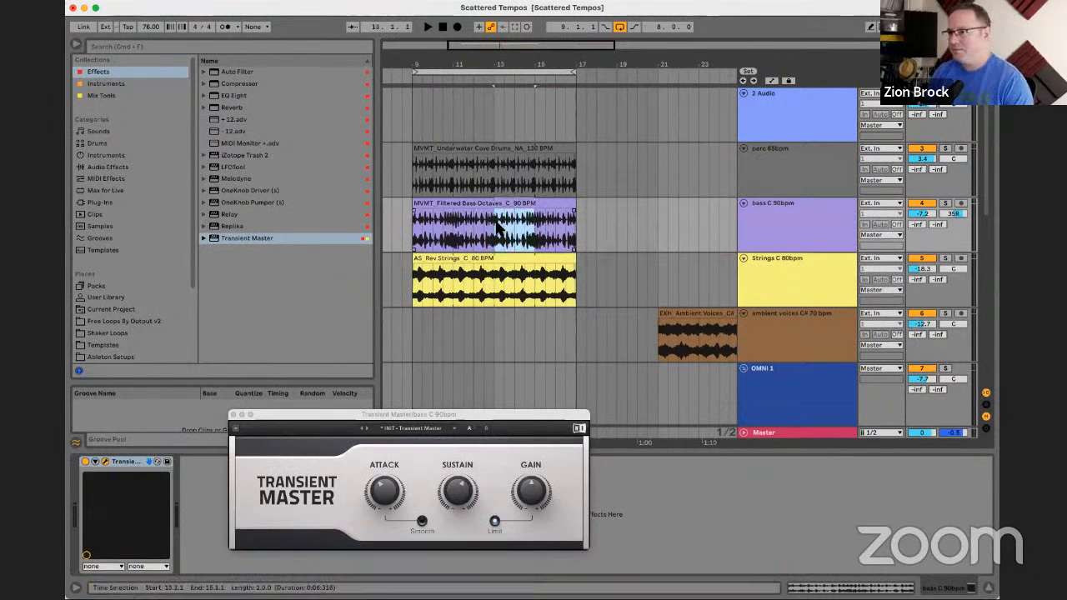
{"action": "left_click", "coordinate": [498, 227]}
{"action": "key", "text": "space"}
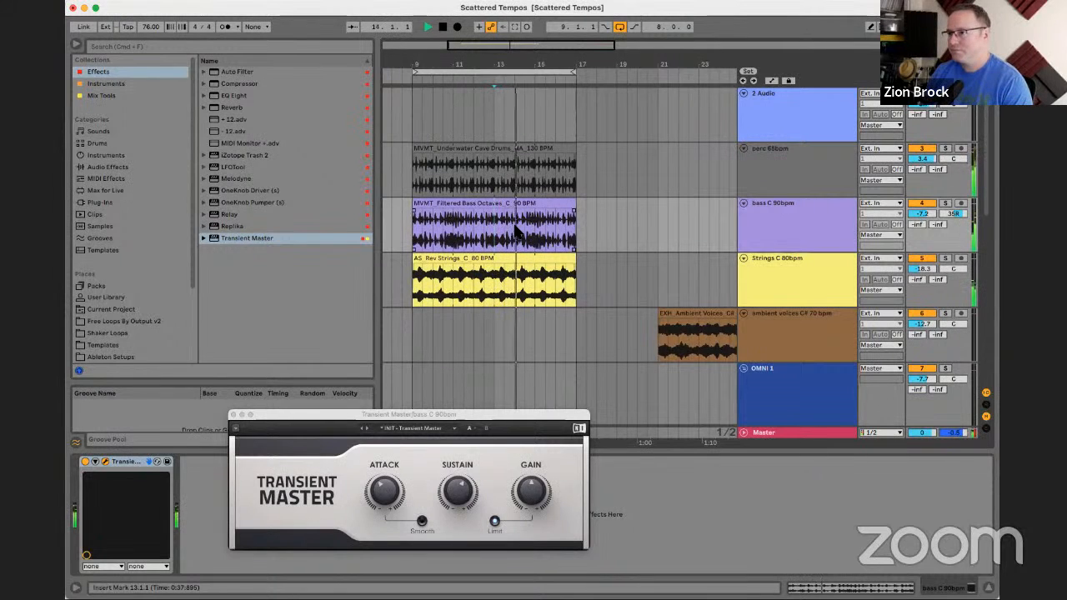
{"action": "left_click_drag", "start_coordinate": [498, 227], "coordinate": [525, 241]}
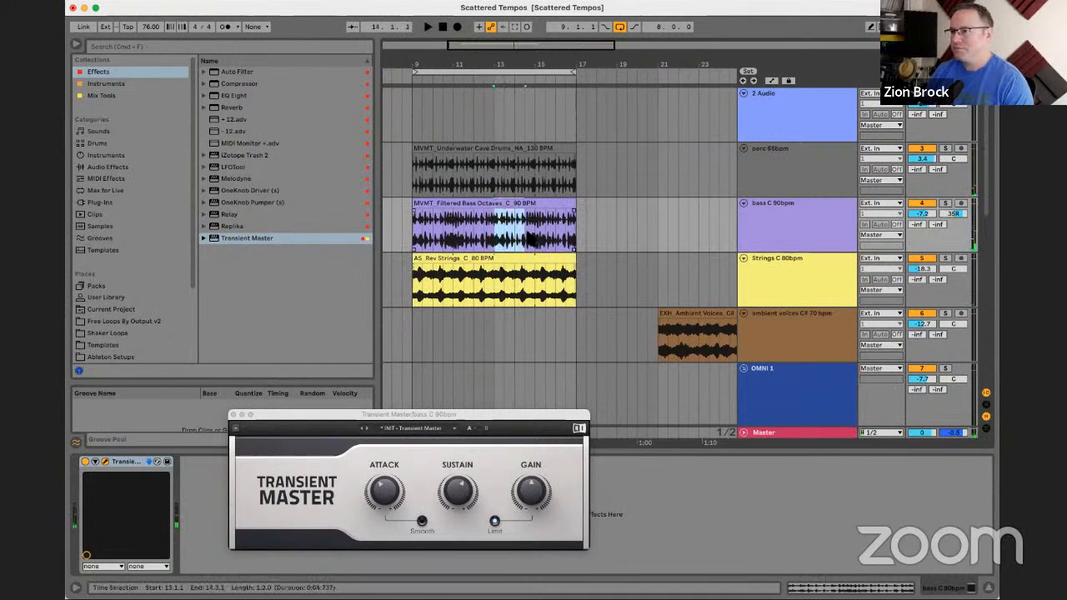
{"action": "left_click", "coordinate": [519, 206]}
{"action": "key", "text": "super+e"}
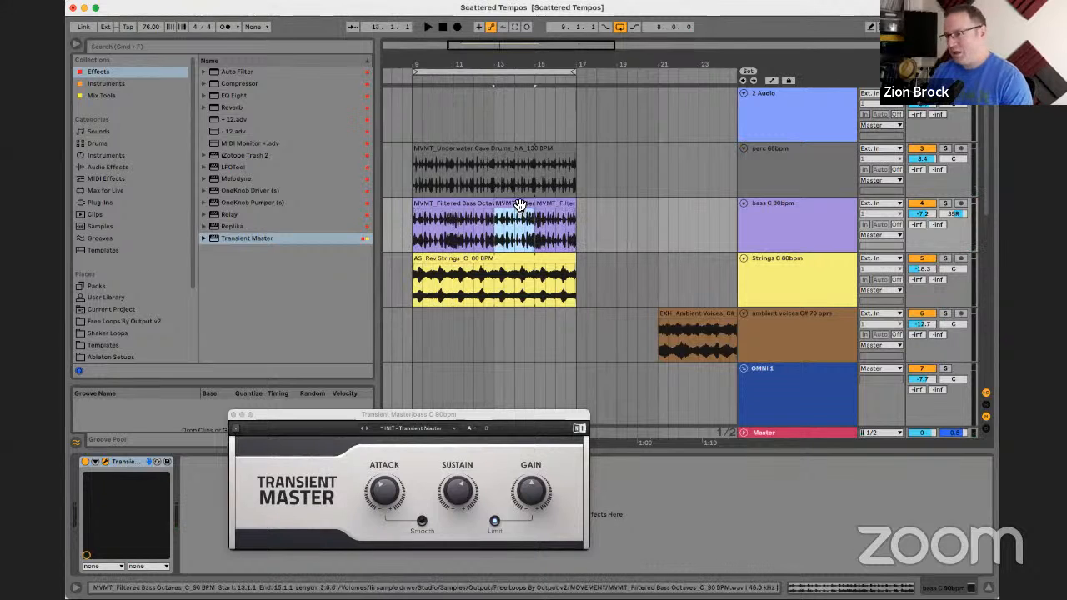
- Transpose the split bass clip at bars 13 to 15 down to -4 semitones and play it back
{"action": "double_click", "coordinate": [518, 206]}
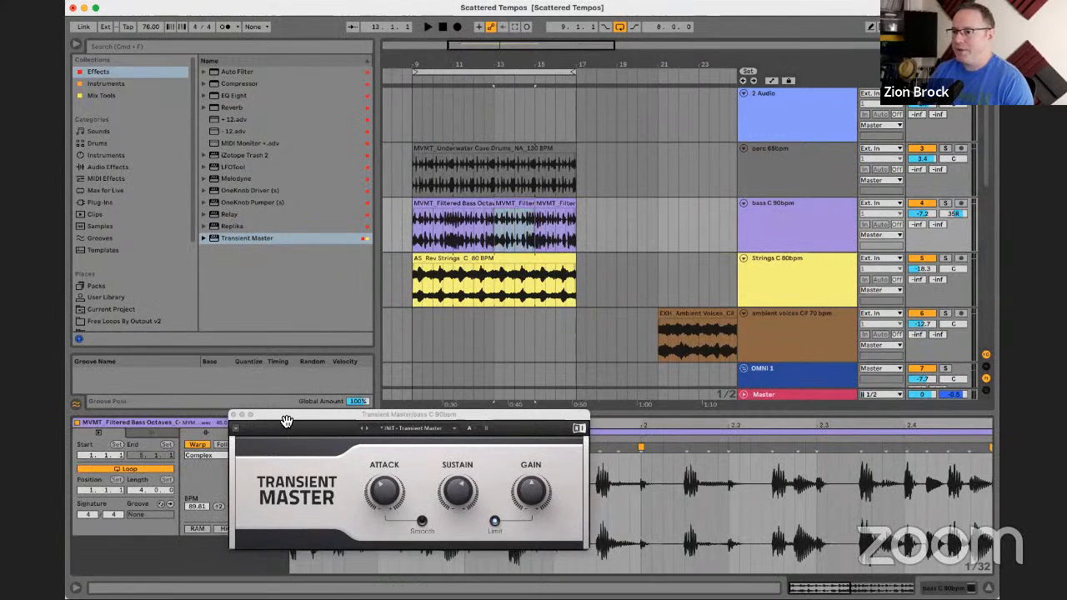
{"action": "left_click", "coordinate": [235, 418]}
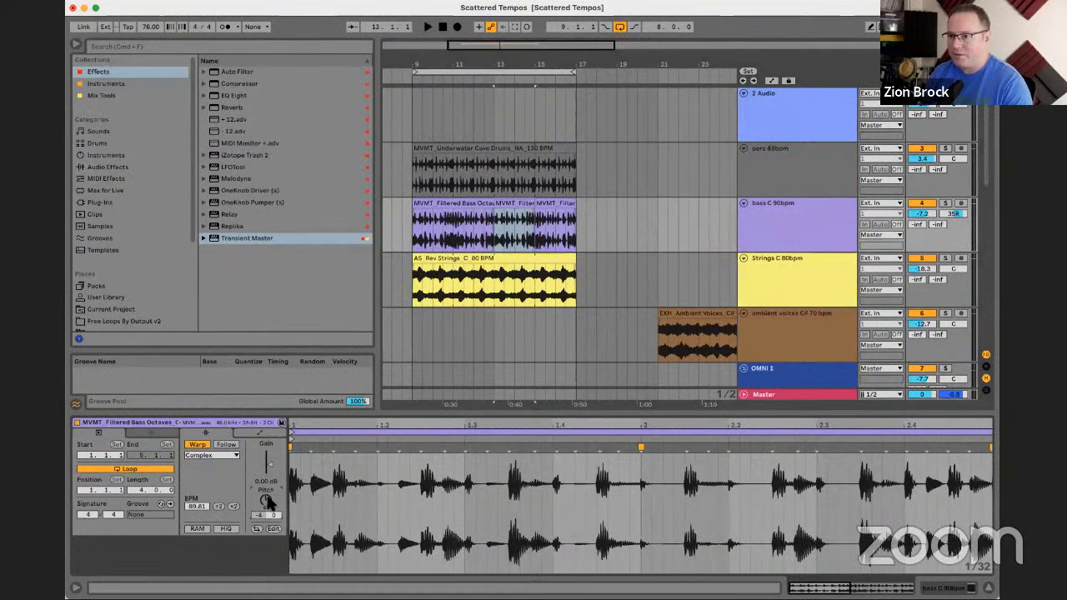
{"action": "key", "text": "space"}
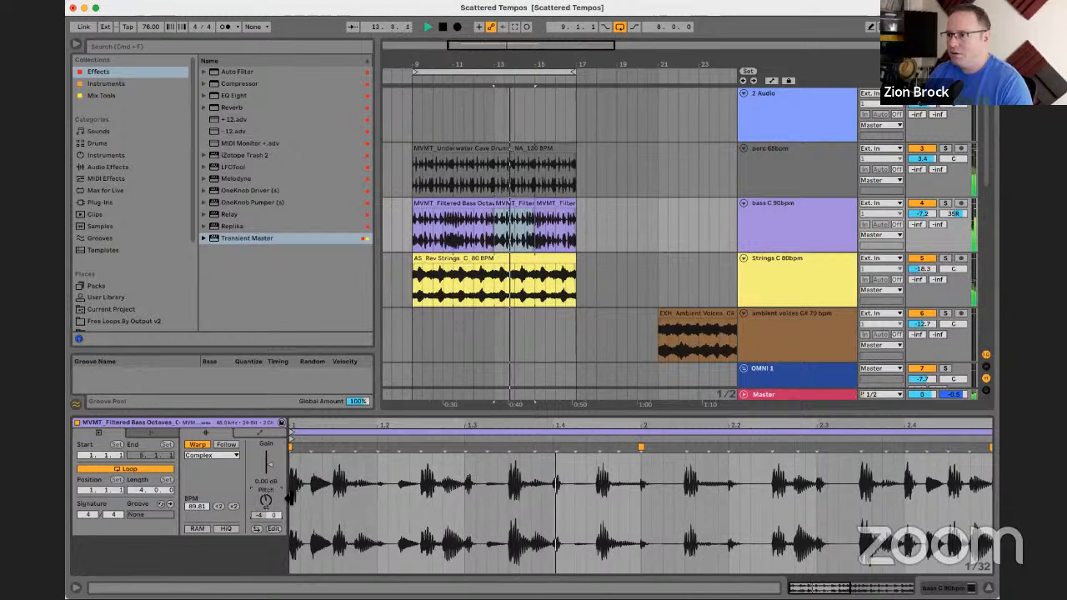
- Split out the section of the Strings C 80bpm clip between bars 13 and 15 and stop playback
{"action": "left_click", "coordinate": [517, 287]}
{"action": "left_click_drag", "start_coordinate": [517, 287], "coordinate": [538, 287]}
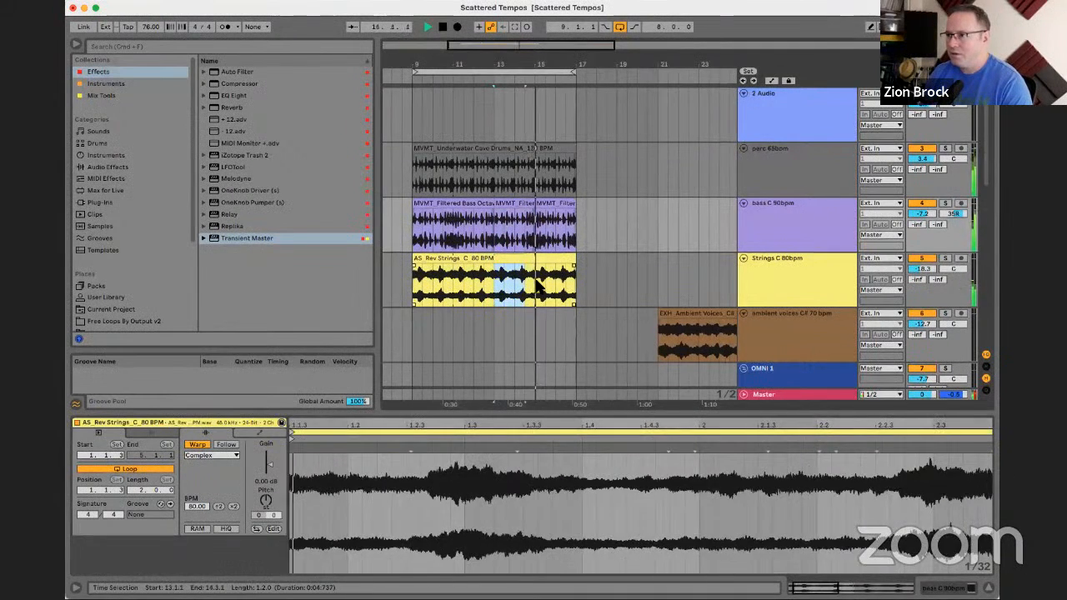
{"action": "key", "text": "super+e"}
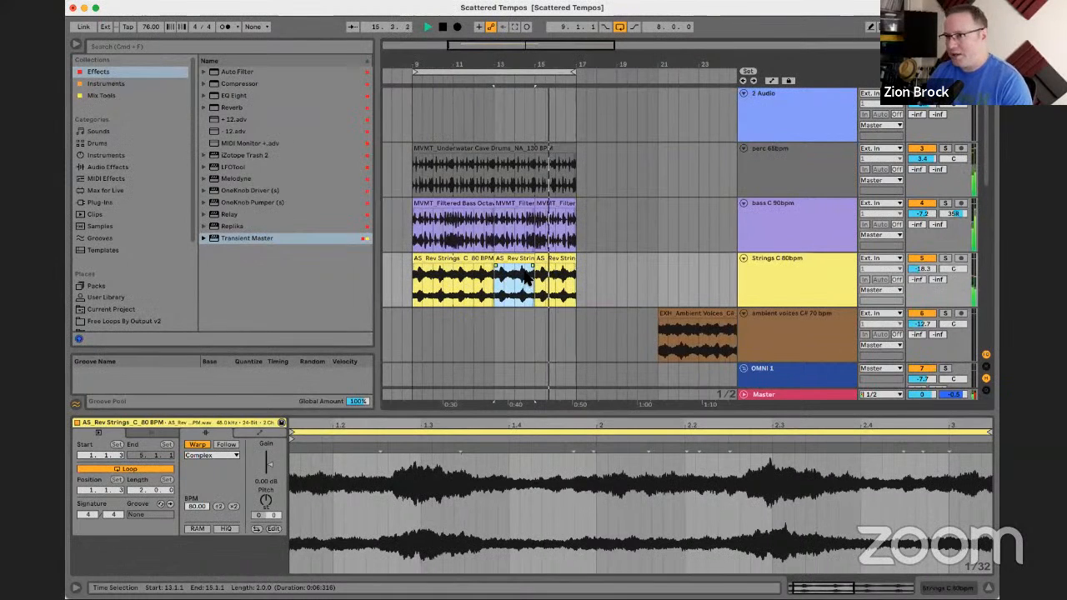
{"action": "key", "text": "space"}
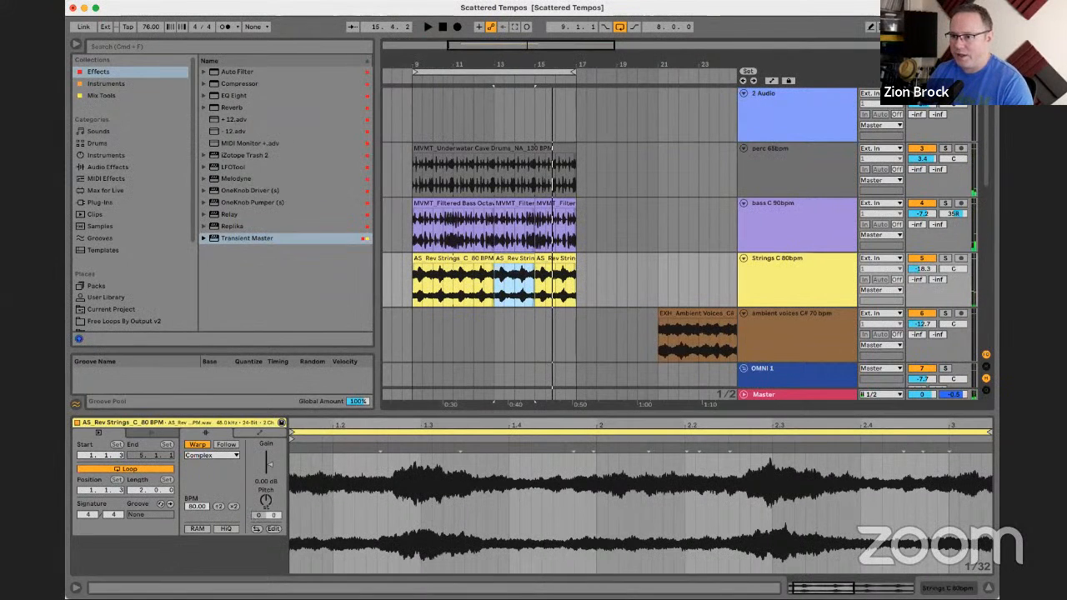
- Transpose the split strings clip at bars 13 to 15 to -3 semitones and audition it
{"action": "left_click_drag", "start_coordinate": [266, 500], "coordinate": [266, 510]}
{"action": "key", "text": "space"}
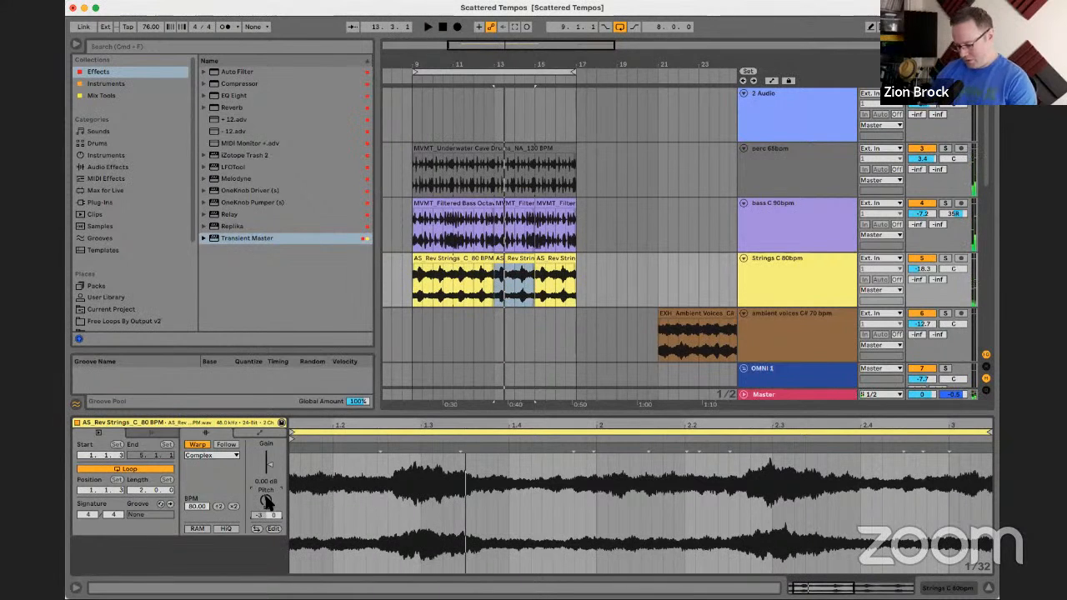
{"action": "key", "text": "space"}
{"action": "key", "text": "space"}
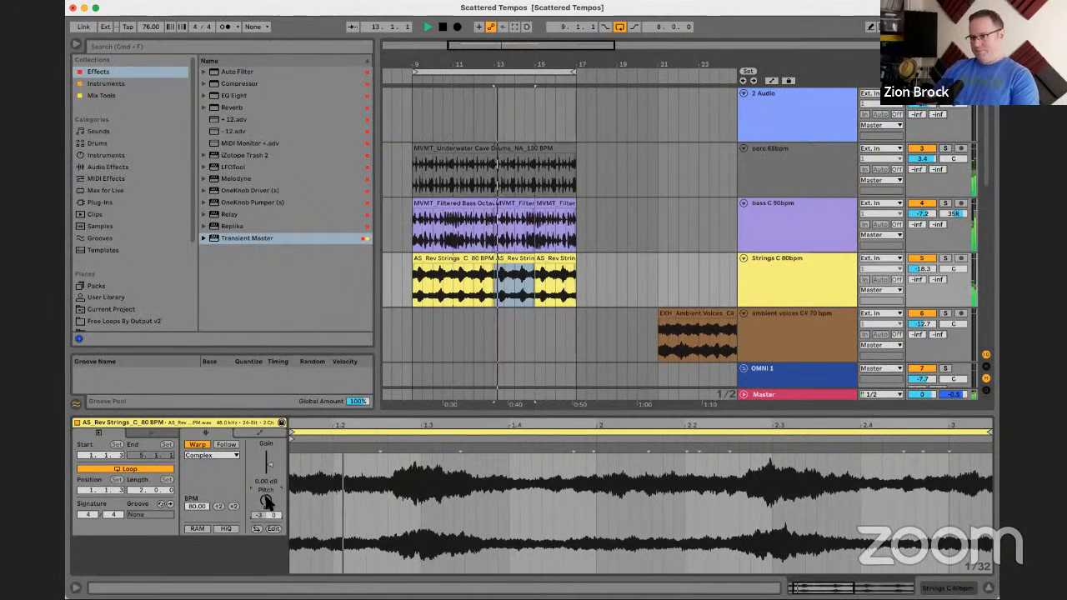
{"action": "key", "text": "space"}
{"action": "key", "text": "space"}
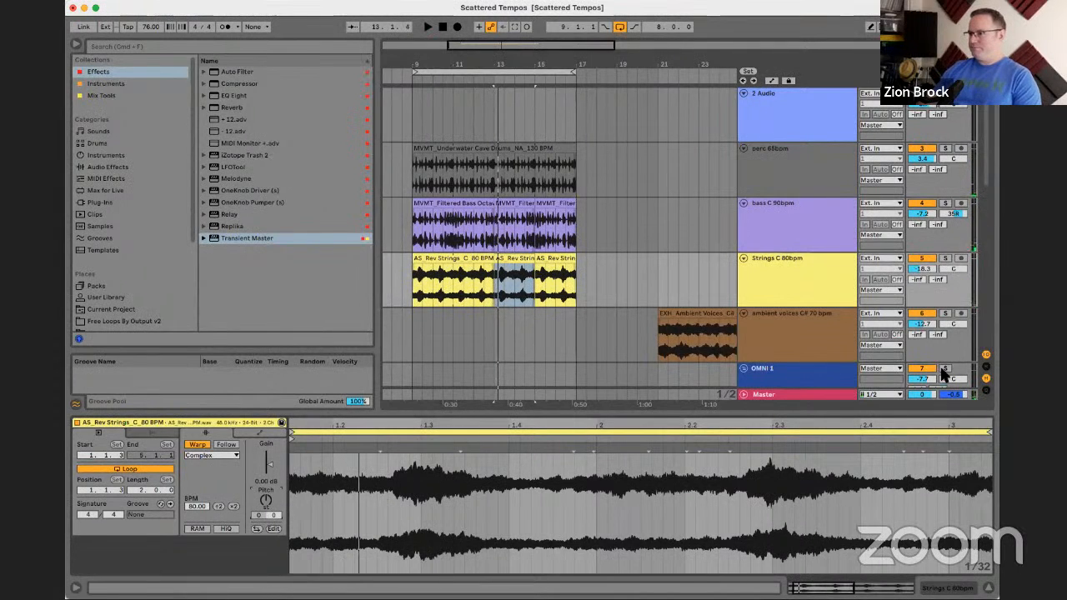
- Clear the solo on the OMNI 1 track and arm the omni session track for recording
{"action": "scroll", "coordinate": [945, 375], "scroll_direction": "down", "scroll_amount": 2}
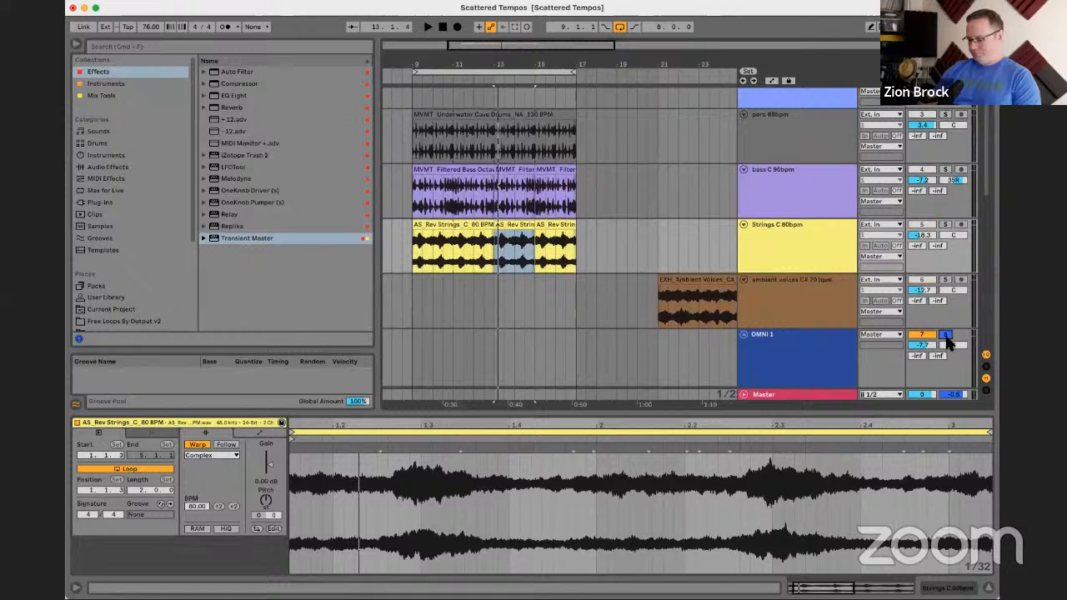
{"action": "left_click", "coordinate": [947, 338]}
{"action": "scroll", "coordinate": [947, 342], "scroll_direction": "down", "scroll_amount": 3}
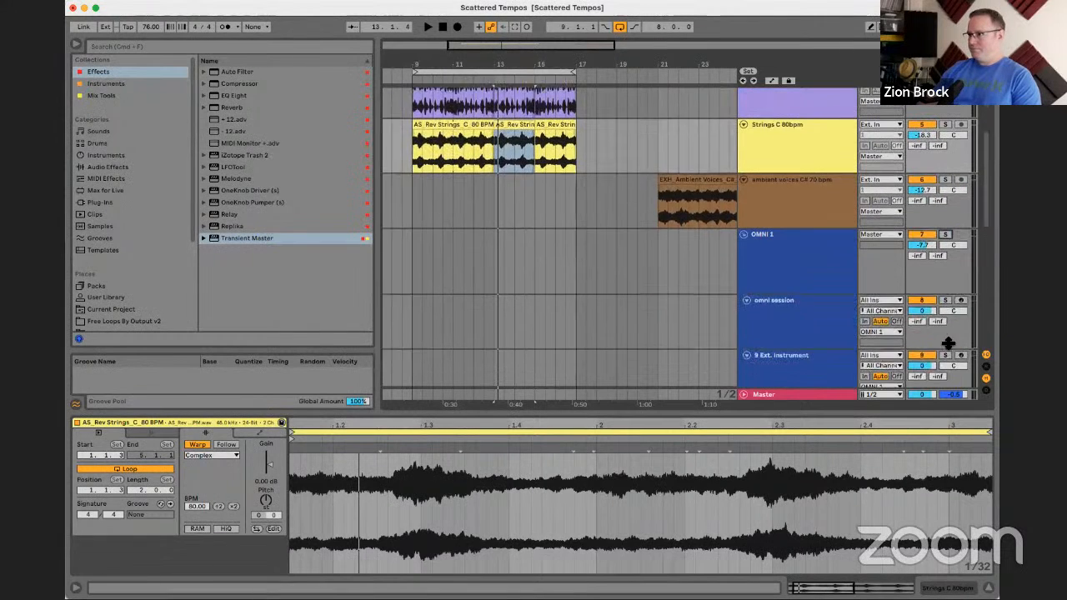
{"action": "left_click", "coordinate": [961, 296]}
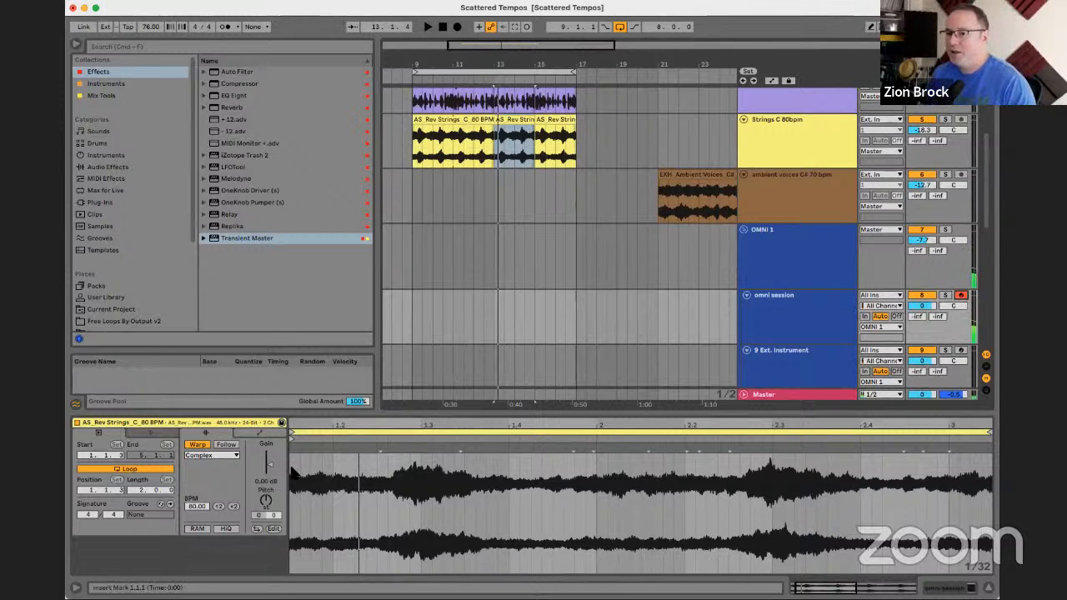
- Transpose the split strings clip at bars 13 to 15 to +5 semitones and play it back
{"action": "left_click_drag", "start_coordinate": [266, 500], "coordinate": [266, 495]}
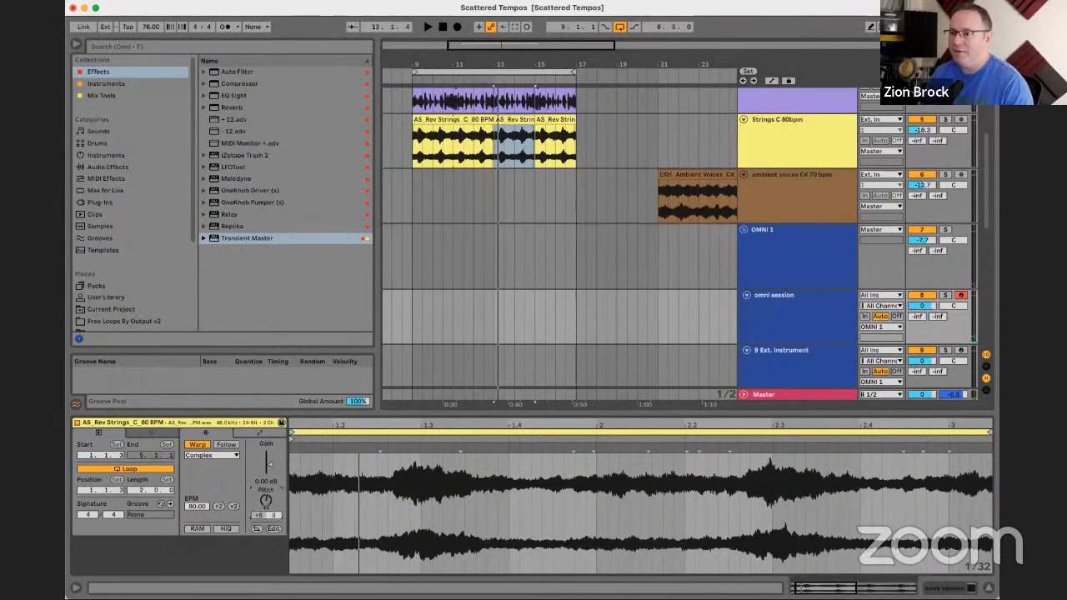
{"action": "scroll", "coordinate": [531, 195], "scroll_direction": "up", "scroll_amount": 2}
- Transpose the split bass C 90bpm clip at bars 13 to 15 to -7 semitones and listen to it with the strings
{"action": "left_click", "coordinate": [508, 148]}
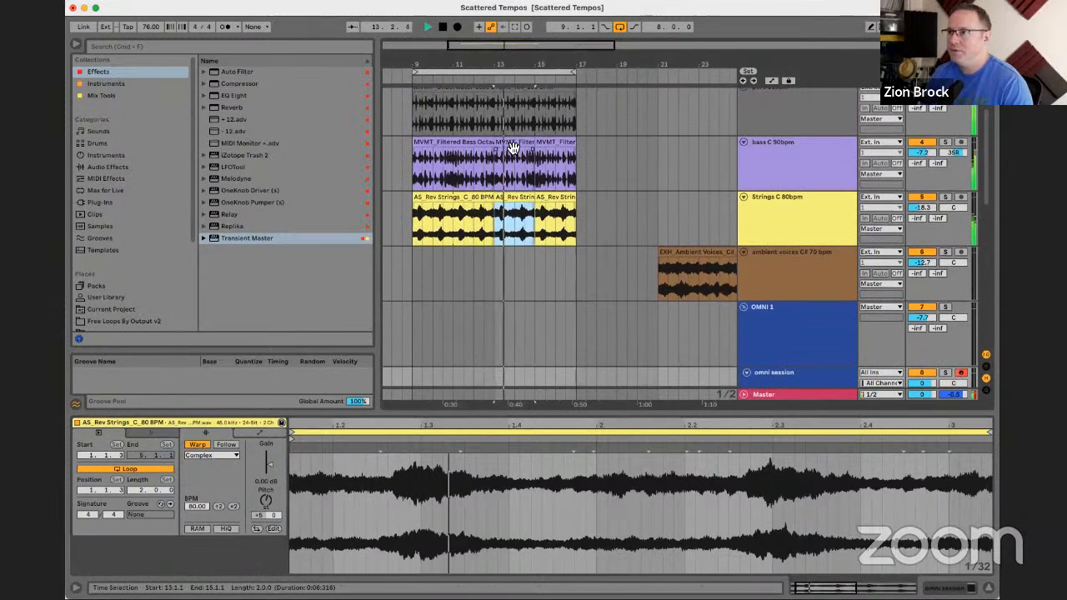
{"action": "key", "text": "space"}
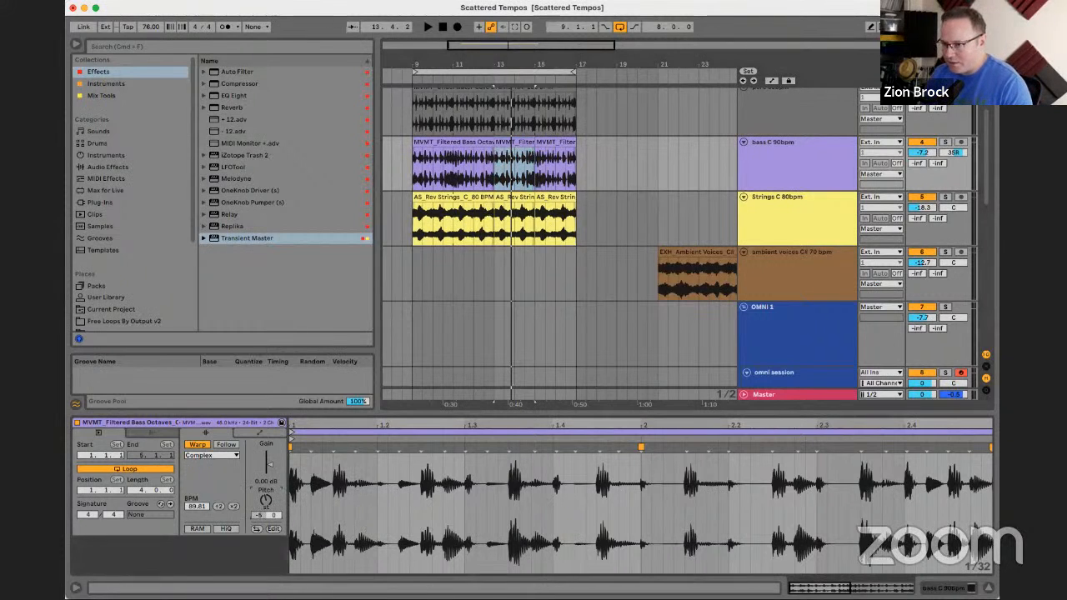
{"action": "key", "text": "space"}
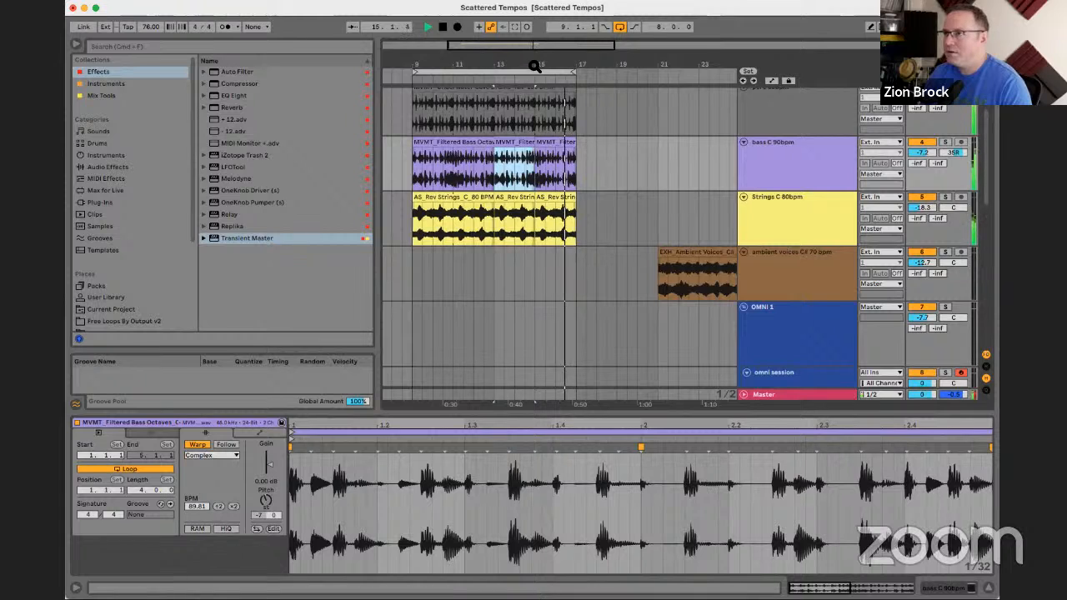
{"action": "left_click_drag", "start_coordinate": [531, 76], "coordinate": [493, 56]}
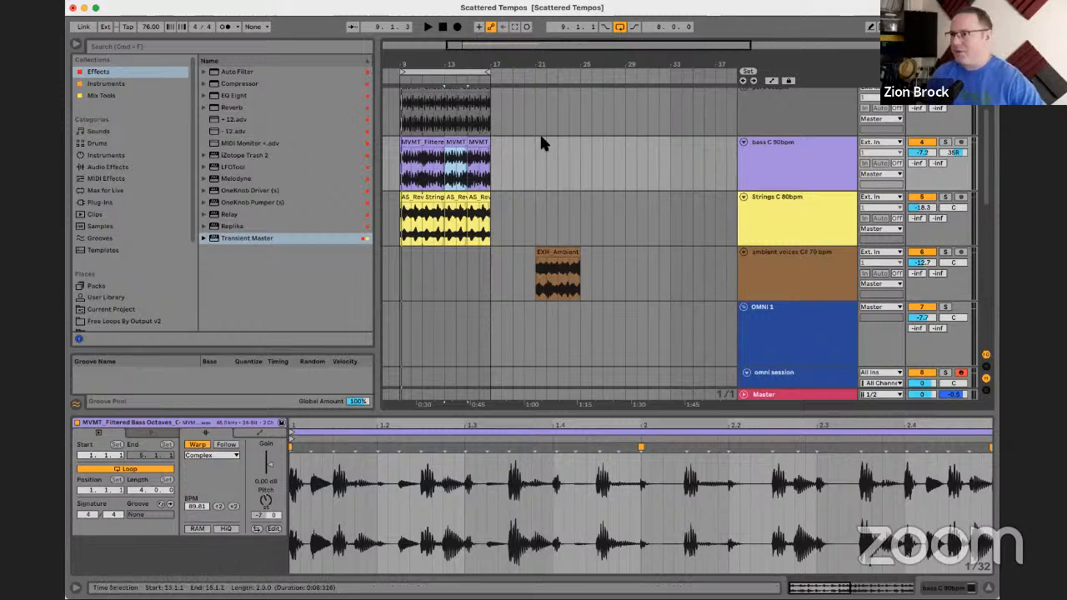
- Solo the DEAF BURRITO KIT track to audition its sounds at bar 9, and clear the solo
{"action": "scroll", "coordinate": [558, 159], "scroll_direction": "up", "scroll_amount": 3}
{"action": "left_click", "coordinate": [793, 95]}
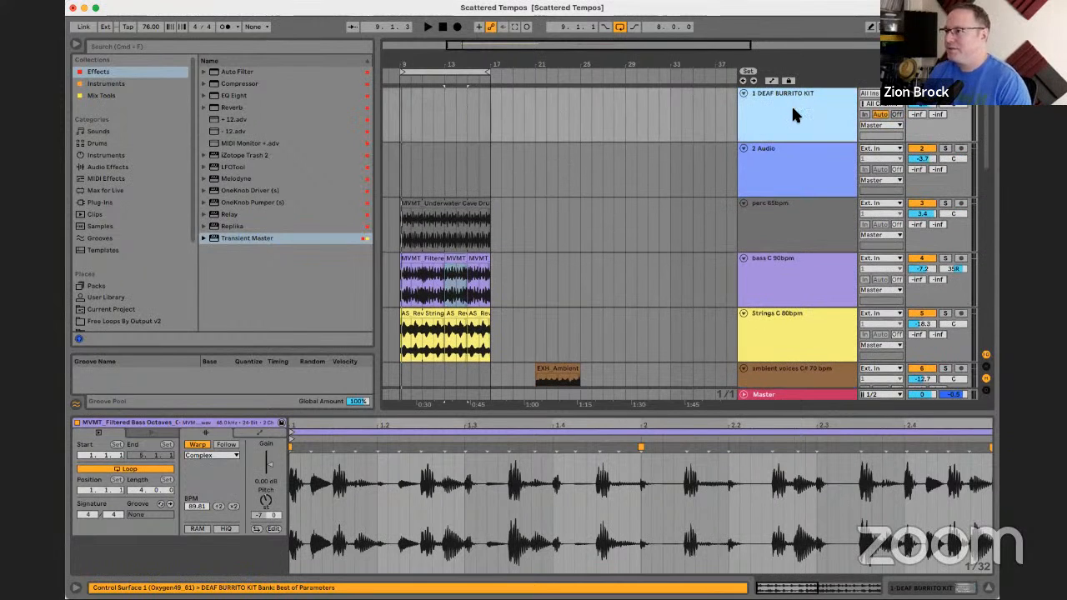
{"action": "left_click", "coordinate": [400, 113]}
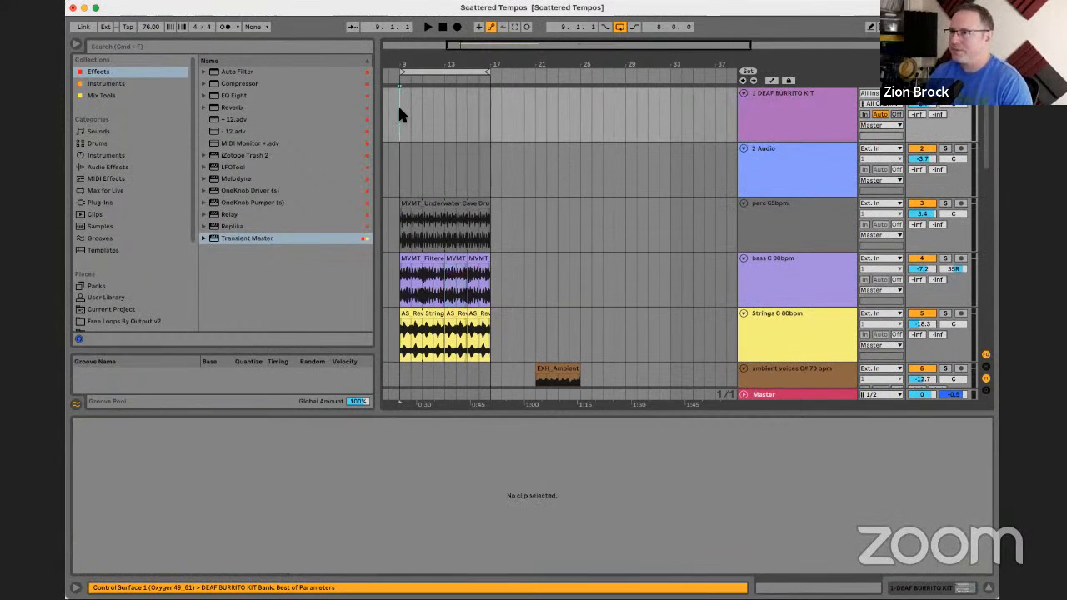
{"action": "key", "text": "s"}
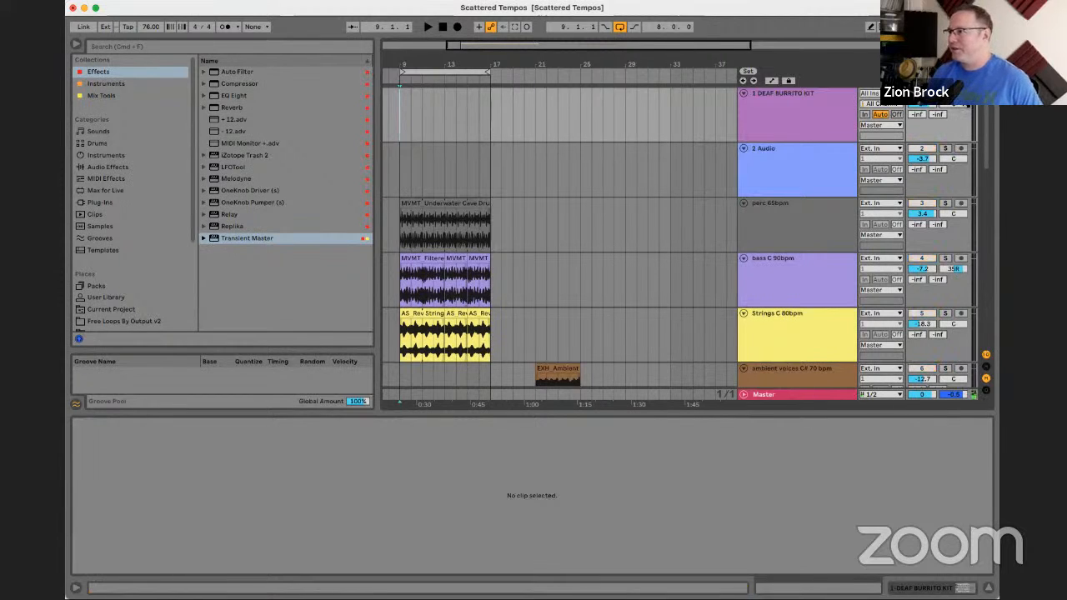
{"action": "left_click", "coordinate": [946, 94]}
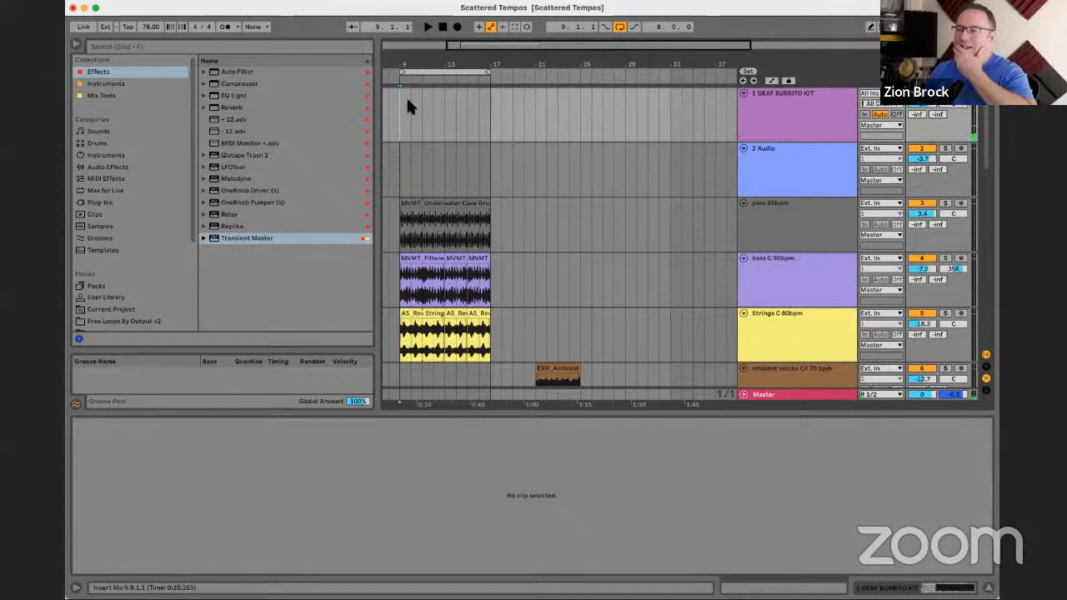
- Delete the DEAF BURRITO KIT track and the empty Audio track below it
{"action": "left_click", "coordinate": [798, 123]}
{"action": "key", "text": "Delete"}
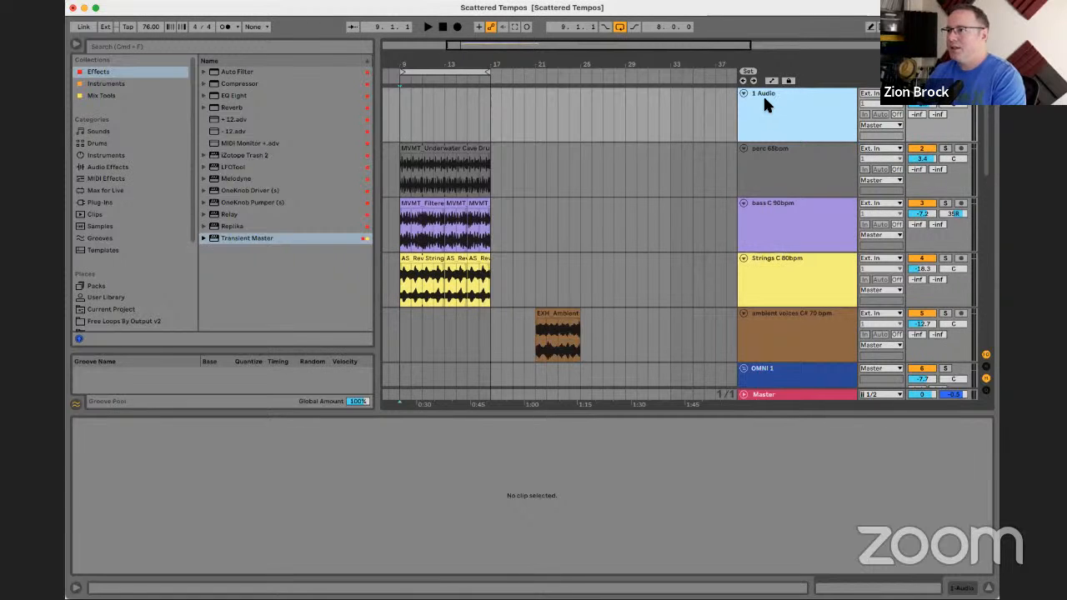
{"action": "key", "text": "Delete"}
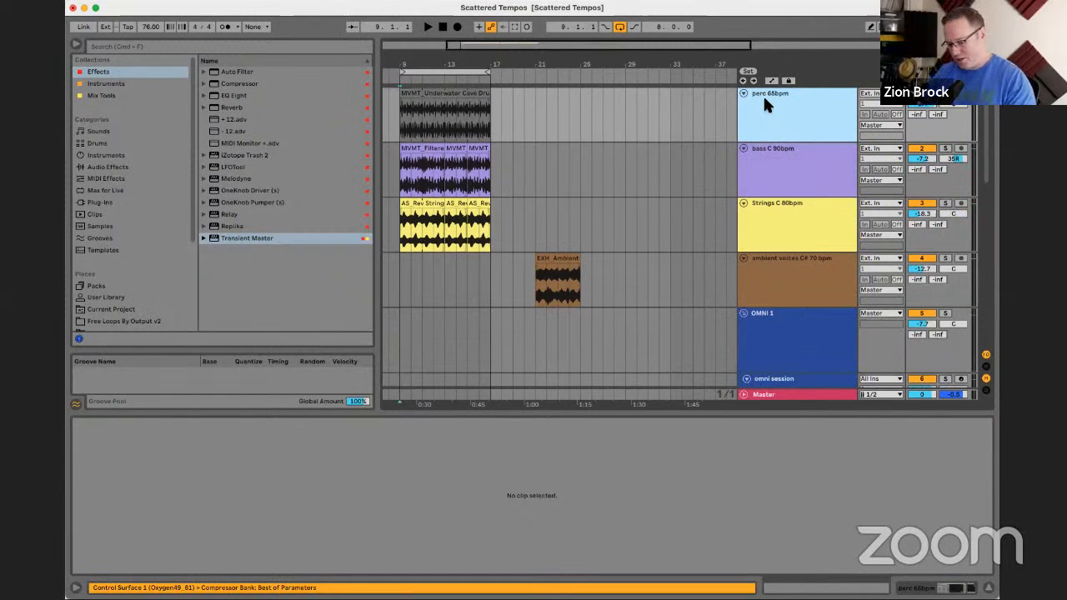
- Insert a new MIDI track and move it above the perc 65bpm track
{"action": "key", "text": "super+shift+t"}
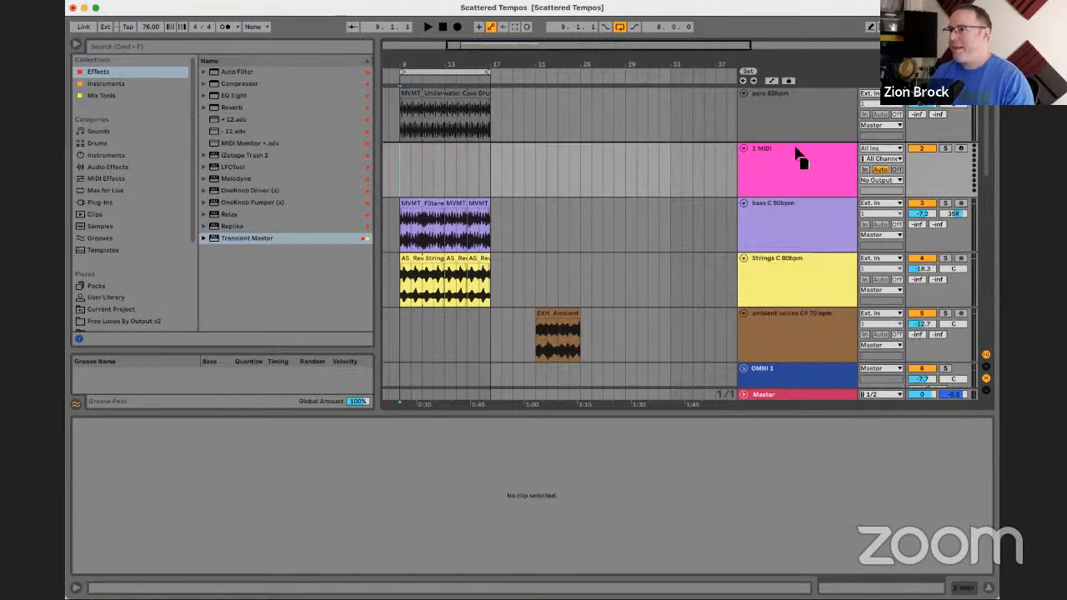
{"action": "left_click_drag", "start_coordinate": [796, 154], "coordinate": [790, 98]}
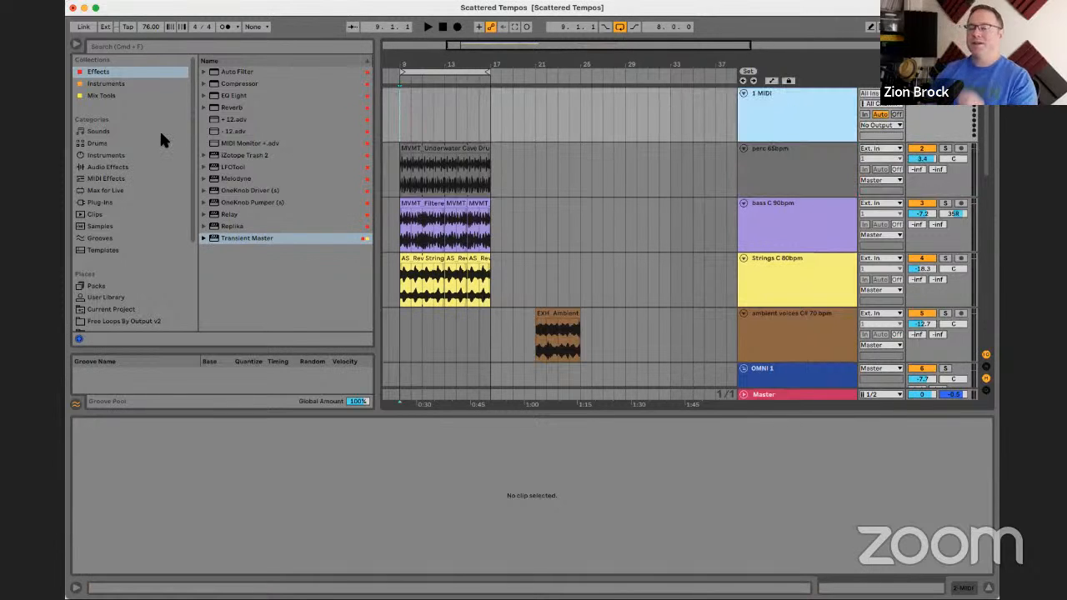
- Browse the Native Instruments plug-ins for an instrument for the new MIDI track
{"action": "scroll", "coordinate": [160, 139], "scroll_direction": "down", "scroll_amount": 1}
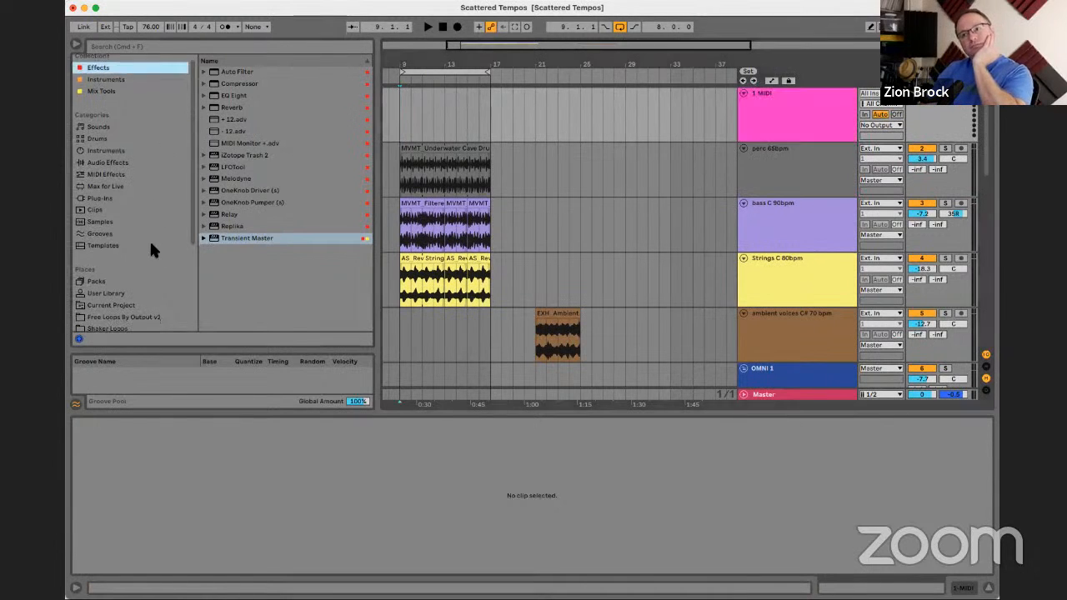
{"action": "left_click", "coordinate": [116, 200]}
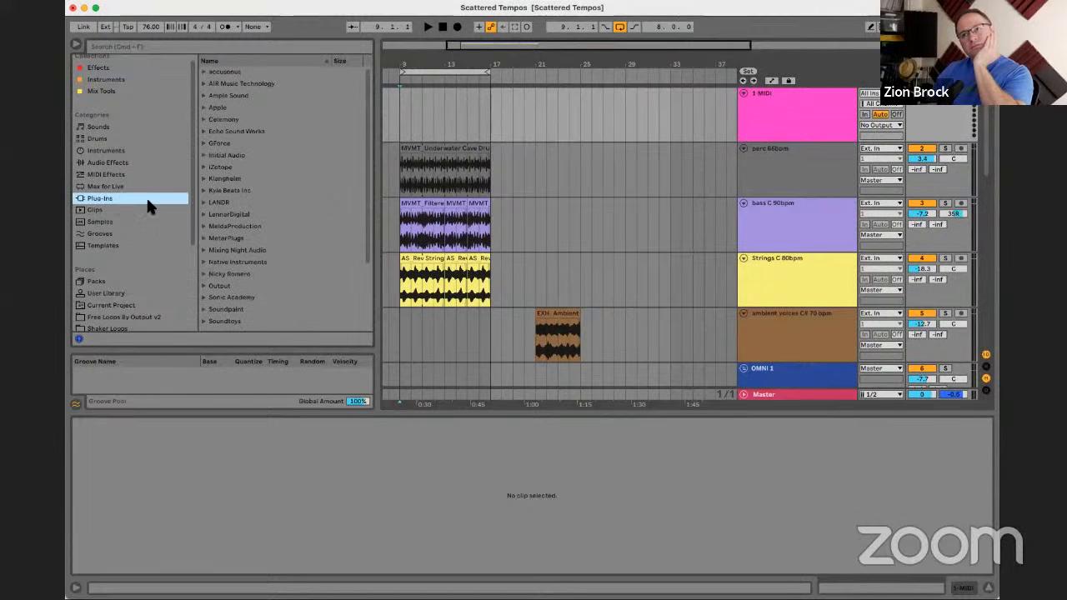
{"action": "left_click", "coordinate": [203, 262]}
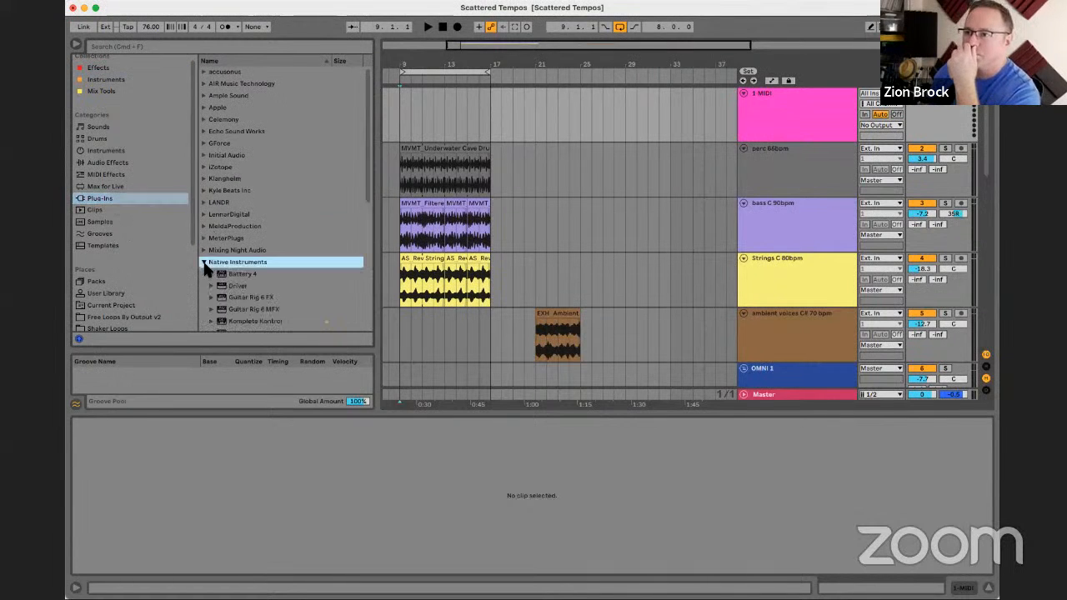
{"action": "scroll", "coordinate": [241, 194], "scroll_direction": "down", "scroll_amount": 5}
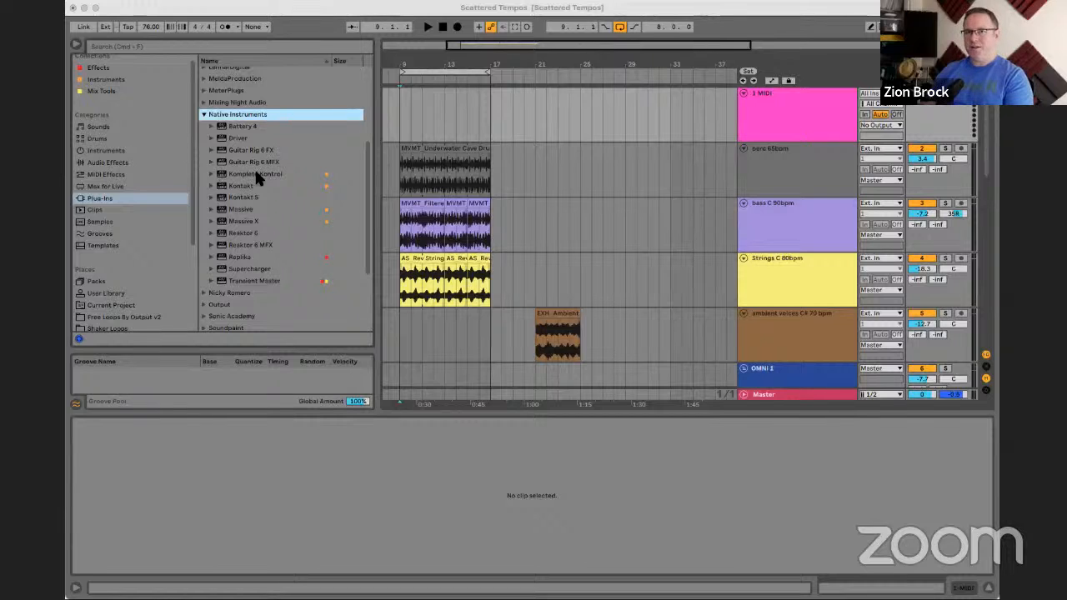
{"action": "left_click", "coordinate": [535, 142]}
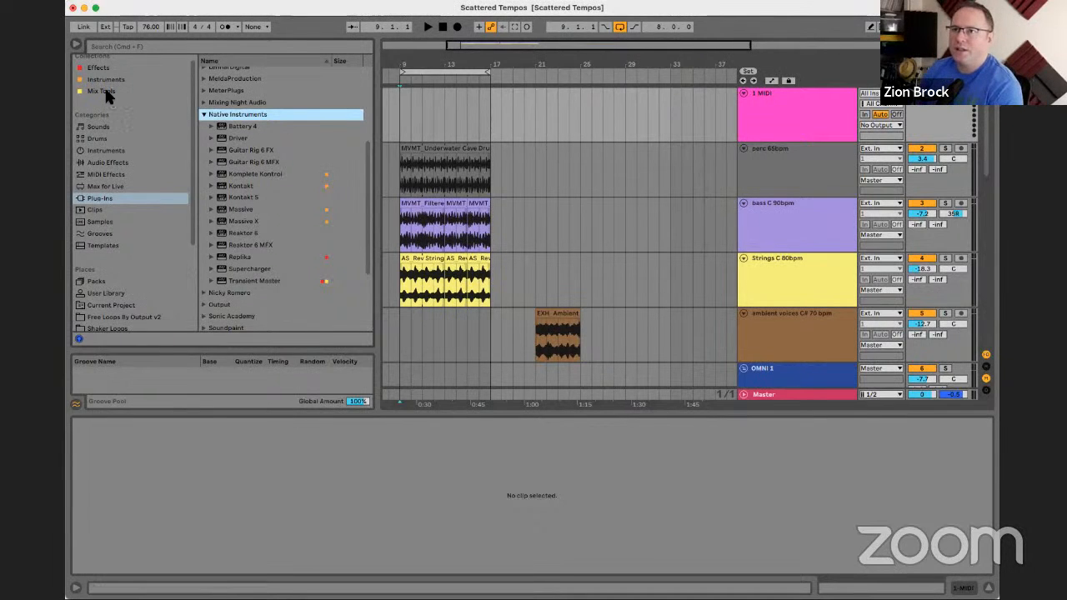
- Audition the kits in the Drums category, from 909 Core Kit down to ER Core Kit
{"action": "left_click", "coordinate": [100, 140]}
{"action": "left_click", "coordinate": [240, 146]}
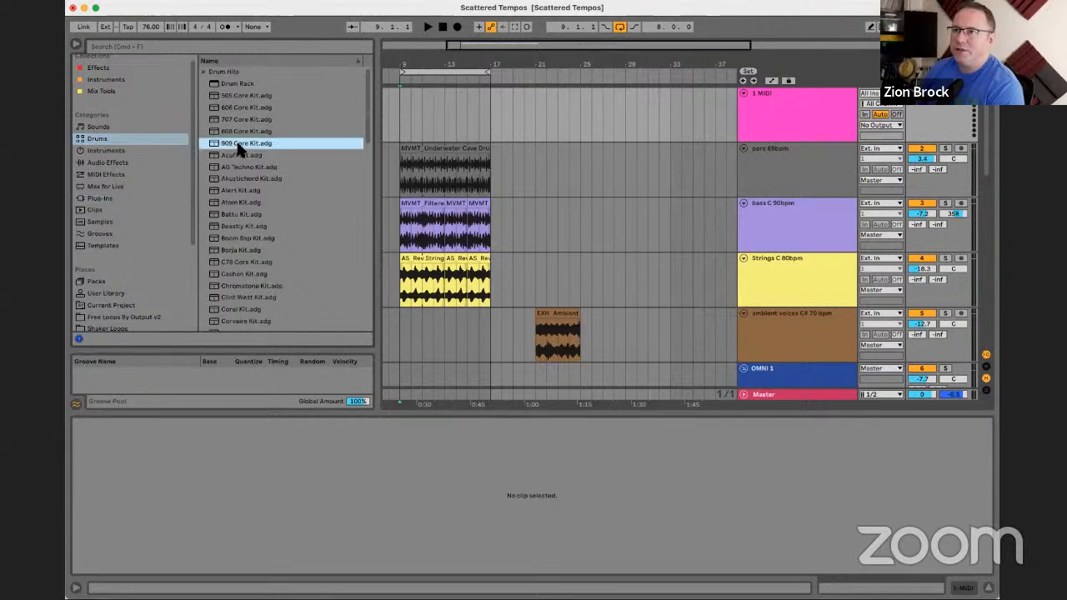
{"action": "left_click", "coordinate": [254, 191]}
{"action": "left_click", "coordinate": [256, 169]}
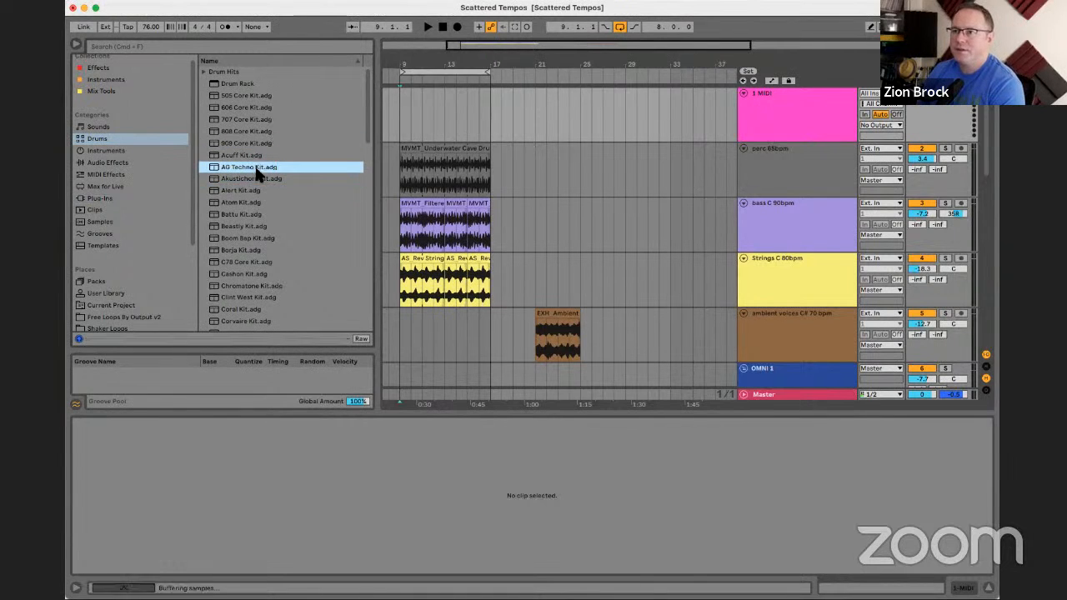
{"action": "left_click", "coordinate": [259, 239]}
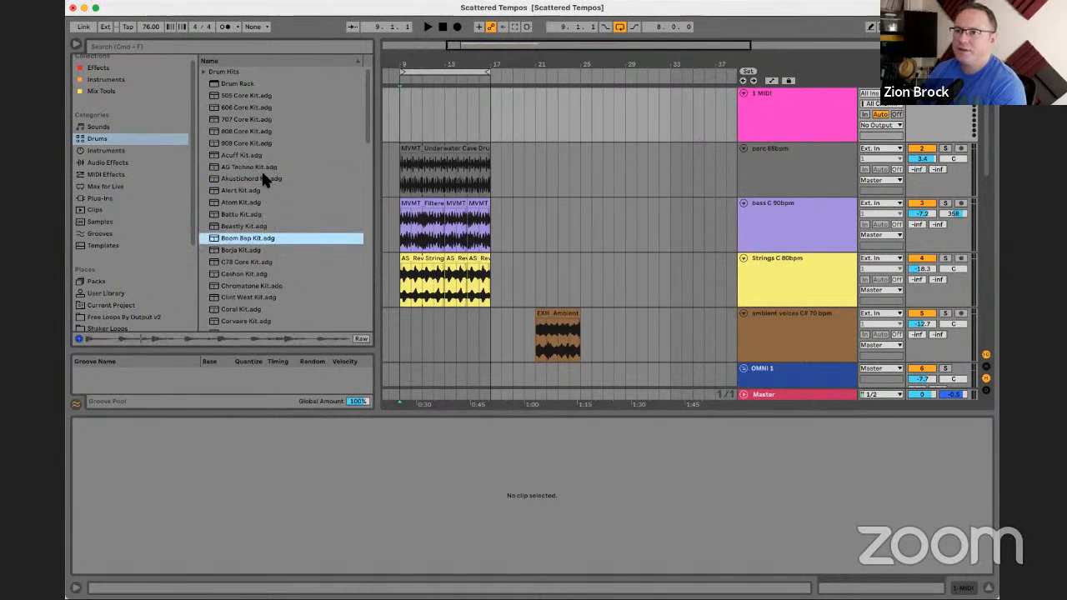
{"action": "left_click", "coordinate": [261, 250]}
{"action": "scroll", "coordinate": [254, 208], "scroll_direction": "down", "scroll_amount": 3}
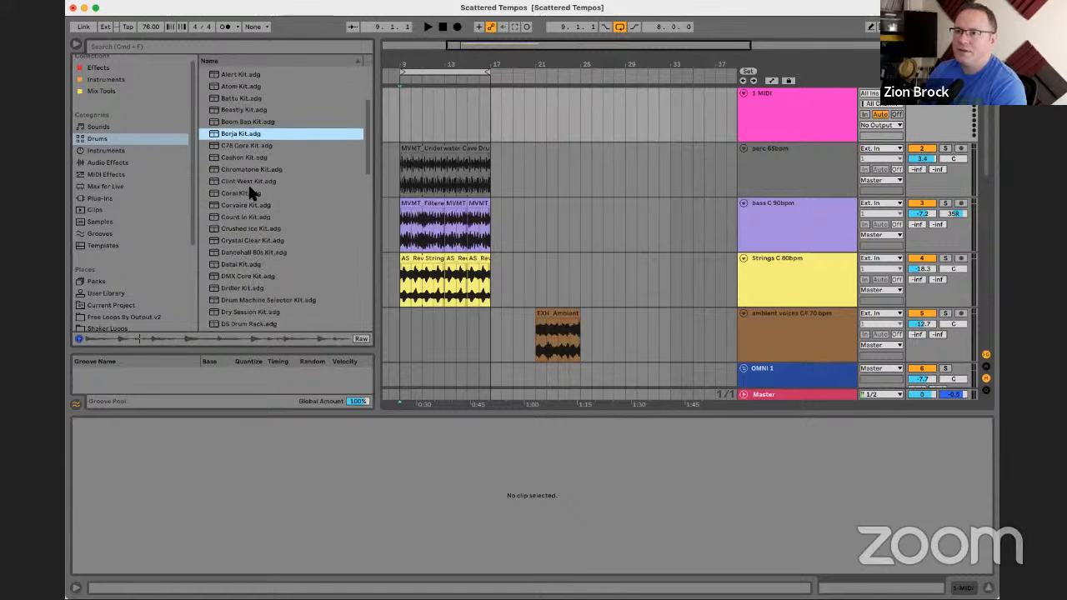
{"action": "left_click", "coordinate": [255, 183]}
{"action": "left_click", "coordinate": [260, 172]}
{"action": "key", "text": "Up"}
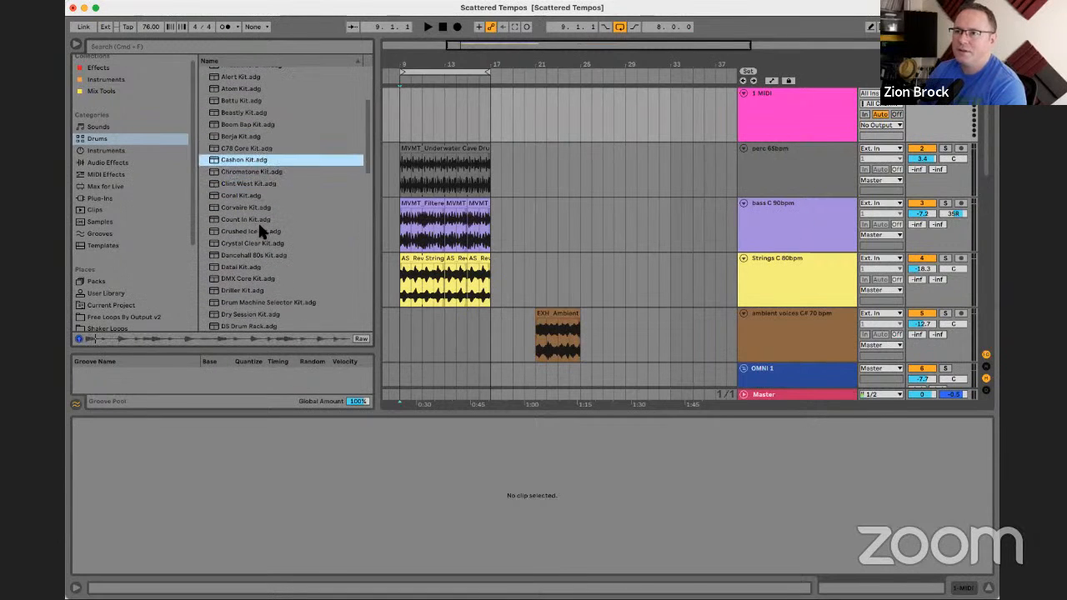
{"action": "left_click", "coordinate": [260, 241]}
{"action": "left_click", "coordinate": [269, 255]}
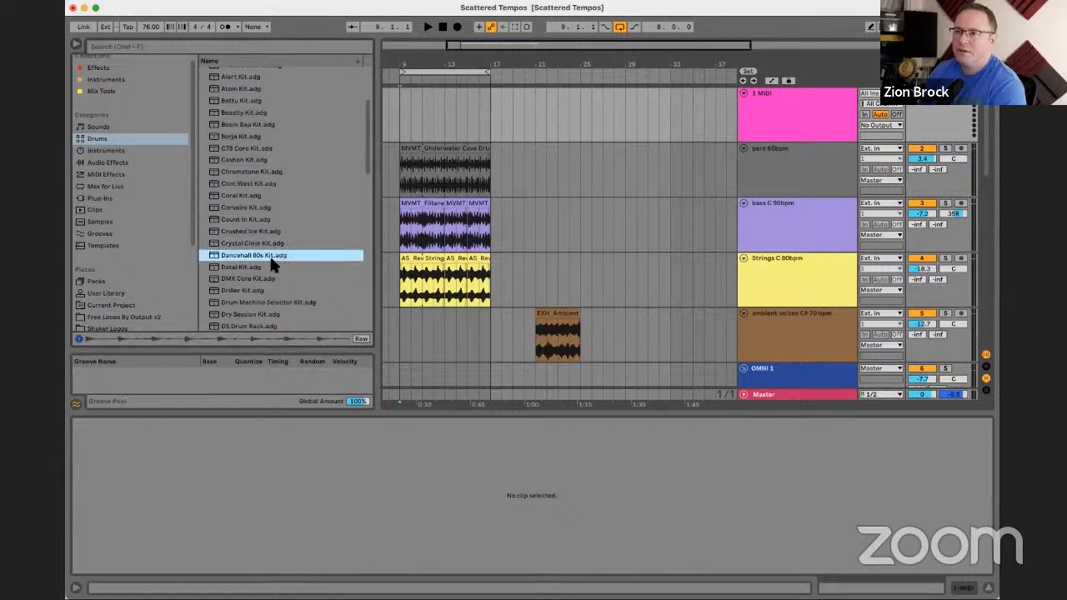
{"action": "left_click", "coordinate": [262, 268]}
{"action": "scroll", "coordinate": [284, 238], "scroll_direction": "down", "scroll_amount": 3}
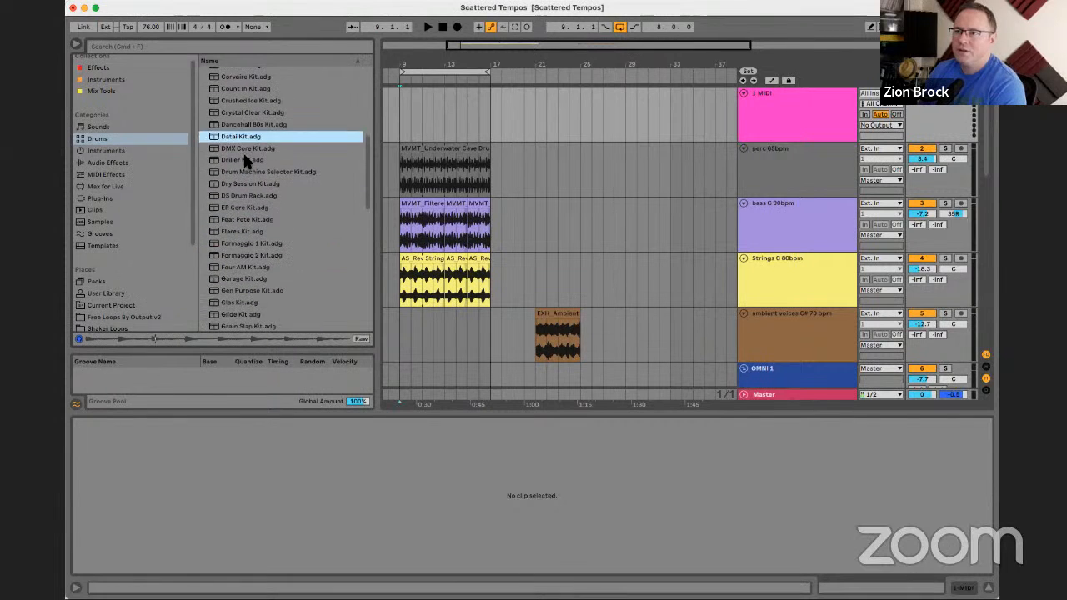
{"action": "left_click", "coordinate": [248, 159]}
{"action": "left_click", "coordinate": [250, 172]}
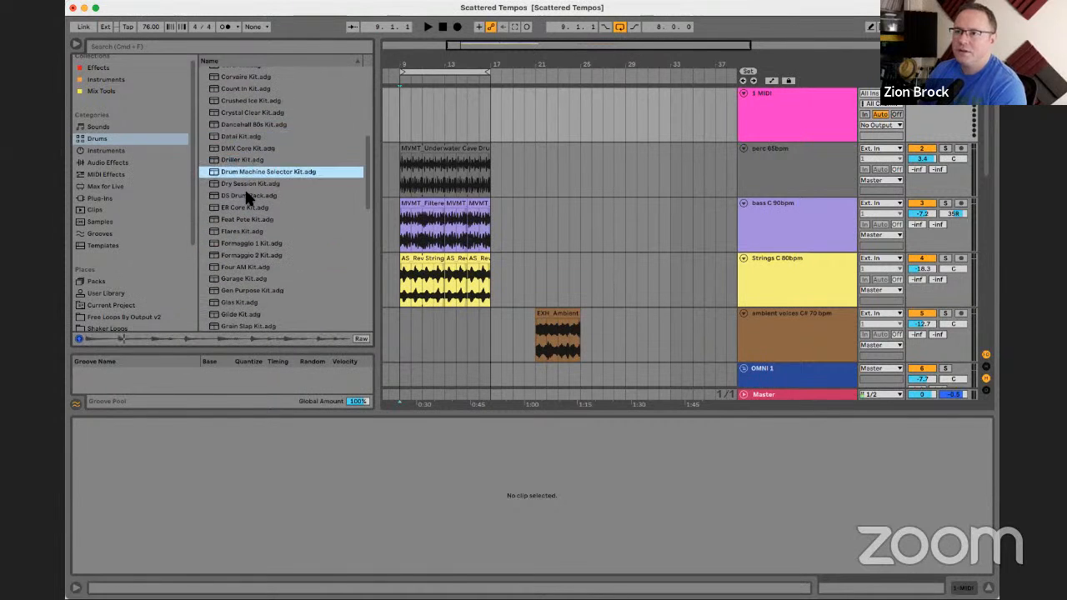
{"action": "left_click", "coordinate": [247, 185]}
{"action": "left_click", "coordinate": [250, 197]}
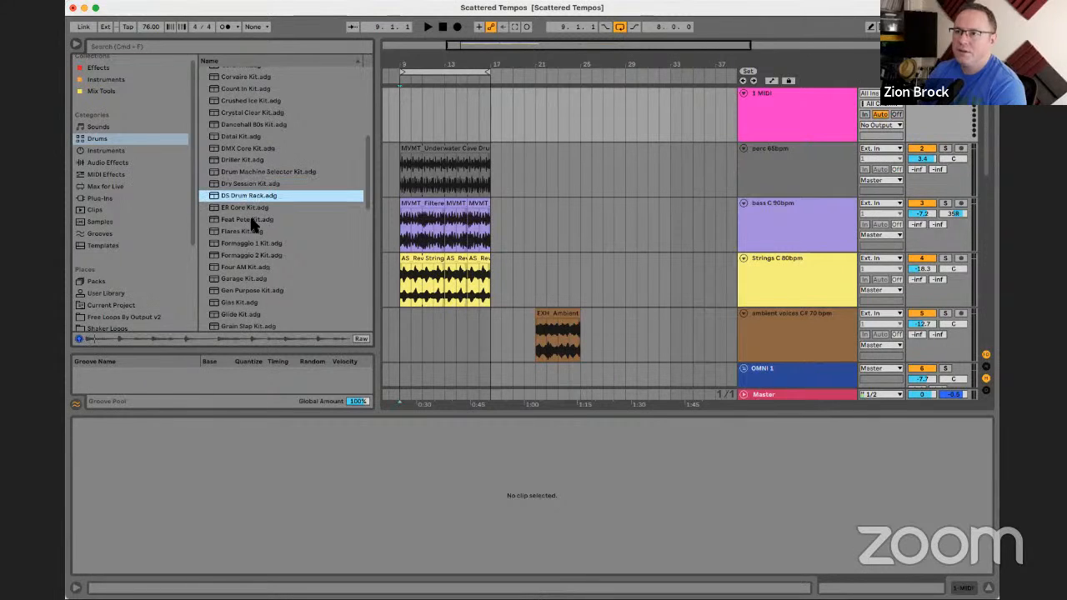
{"action": "left_click", "coordinate": [254, 208]}
- Compare Four AM Kit with Formaggio 2 Kit and load Formaggio 2 Kit onto the empty MIDI track
{"action": "left_click", "coordinate": [257, 267]}
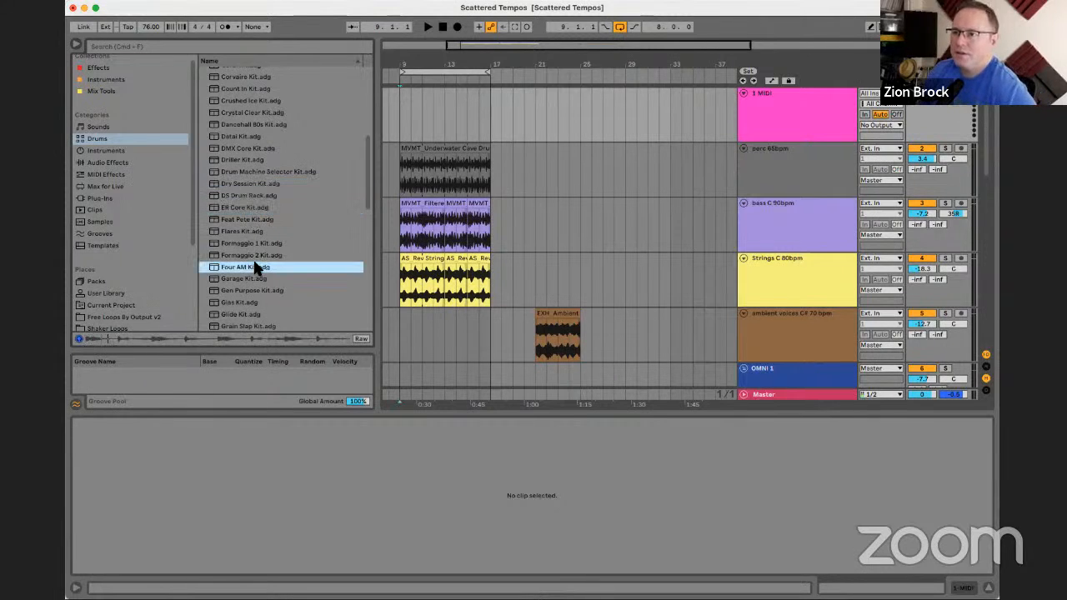
{"action": "left_click", "coordinate": [256, 257]}
{"action": "left_click", "coordinate": [256, 267]}
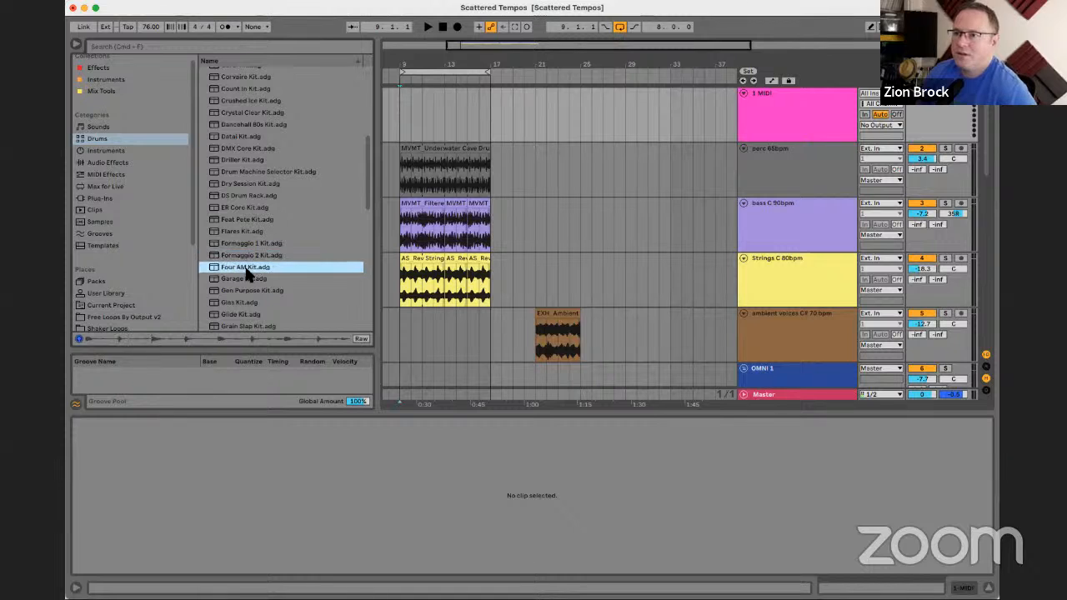
{"action": "left_click", "coordinate": [252, 257]}
{"action": "left_click_drag", "start_coordinate": [253, 261], "coordinate": [426, 138]}
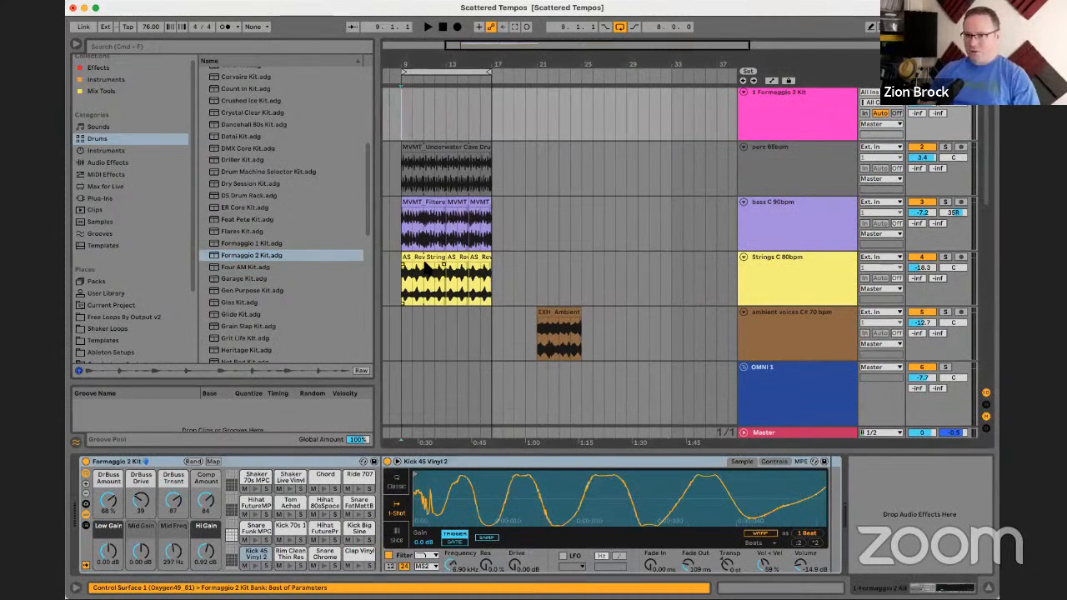
- Insert an empty two-bar MIDI clip at bar 9 on the Formaggio 2 Kit track and play the loop with the note editor enlarged
{"action": "left_click_drag", "start_coordinate": [406, 133], "coordinate": [416, 120]}
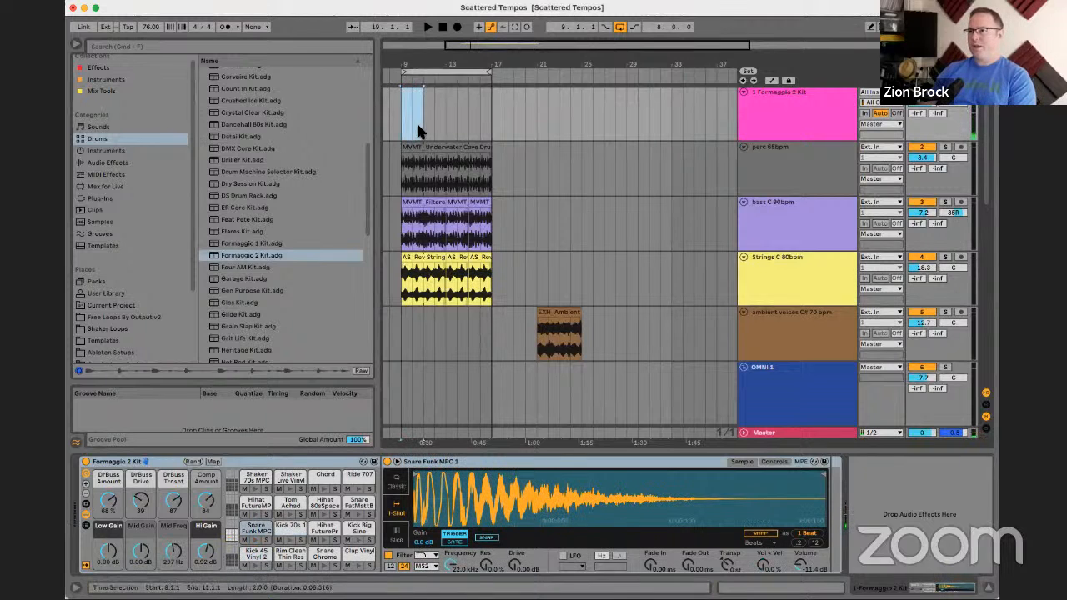
{"action": "key", "text": "super+shift+m"}
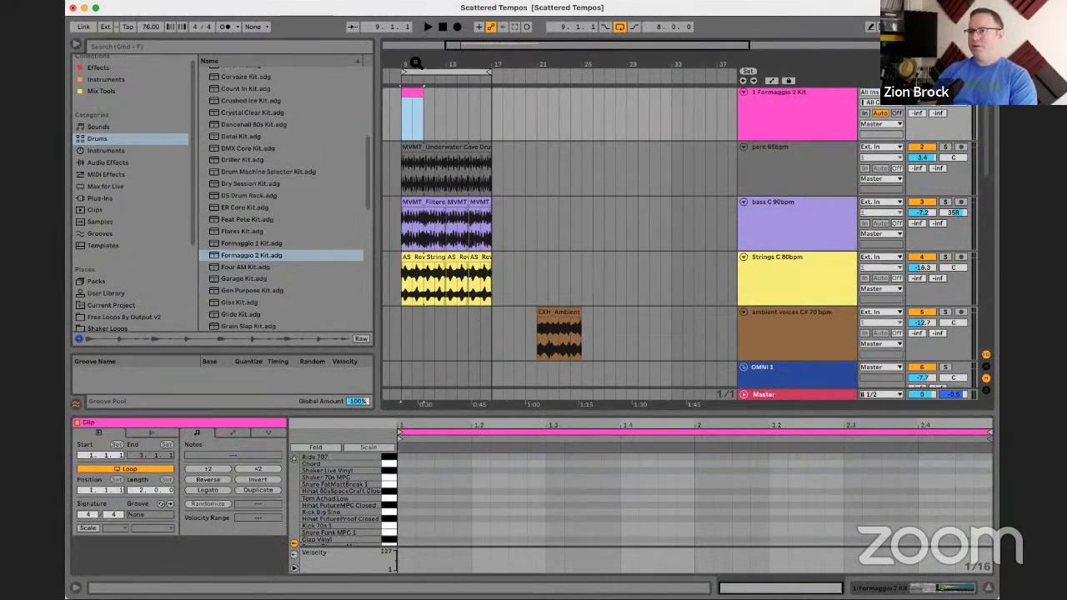
{"action": "key", "text": "z"}
{"action": "key", "text": "space"}
{"action": "left_click_drag", "start_coordinate": [450, 420], "coordinate": [467, 326]}
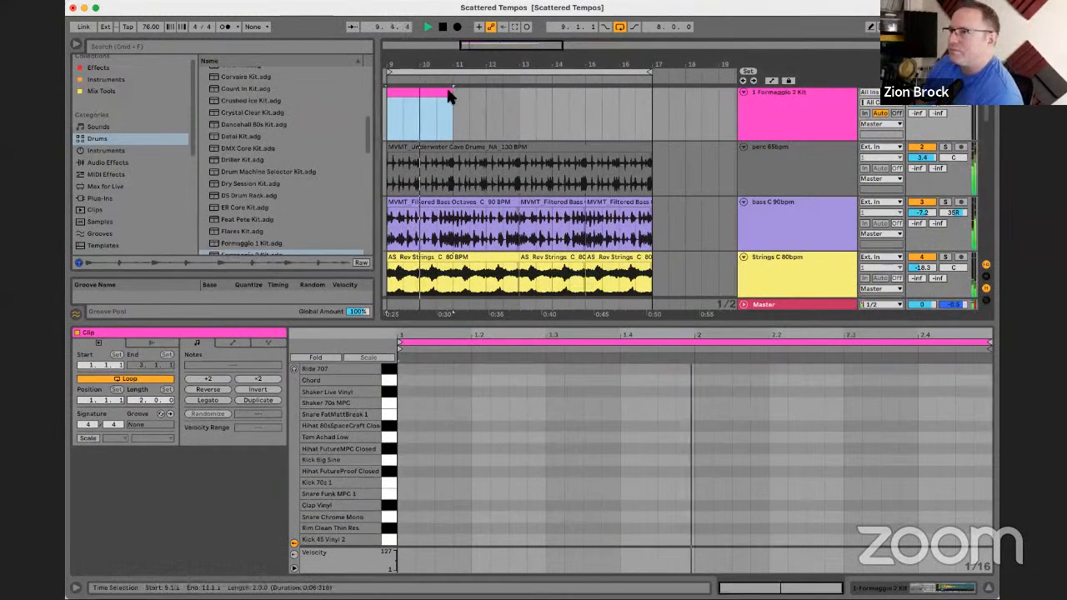
- Set the arrangement loop to the two-bar drum clip and add a Kick 45 Vinyl 2 note at 1.1.1
{"action": "key", "text": "super+l"}
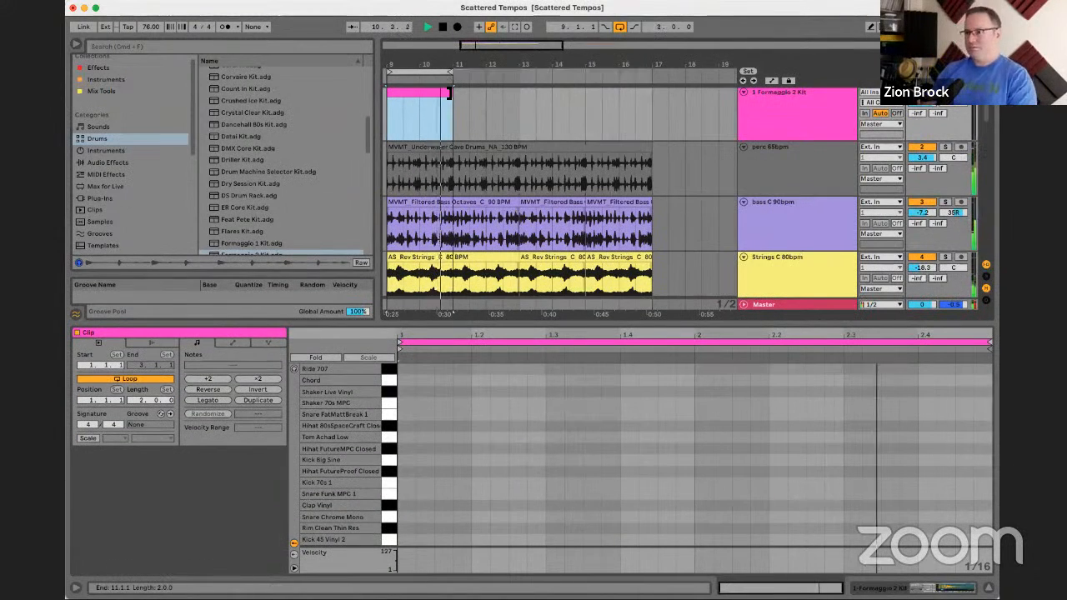
{"action": "key", "text": "space"}
{"action": "double_click", "coordinate": [406, 540]}
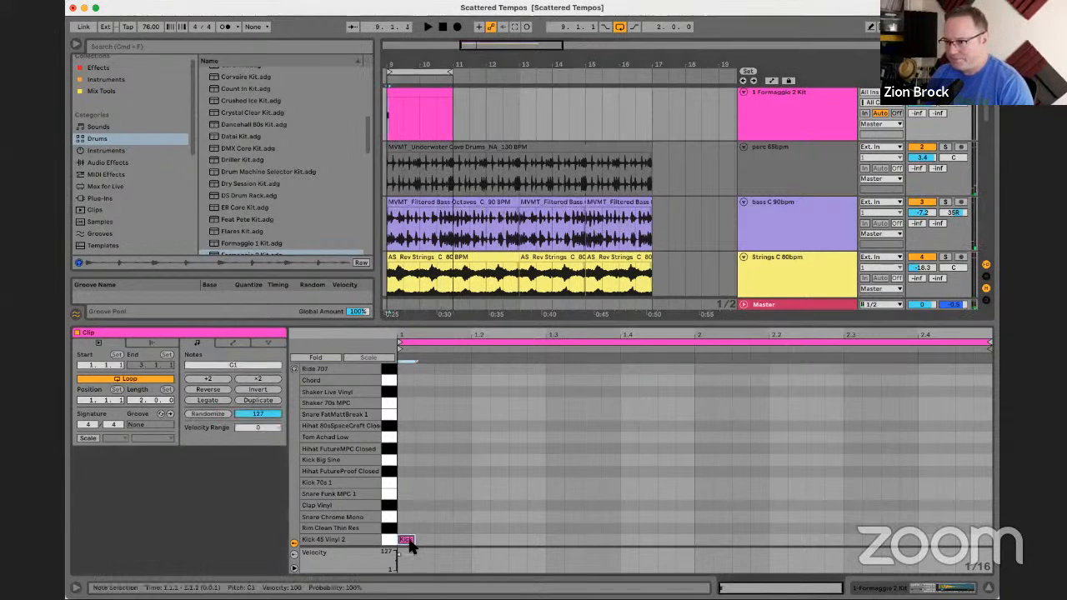
{"action": "key", "text": "space"}
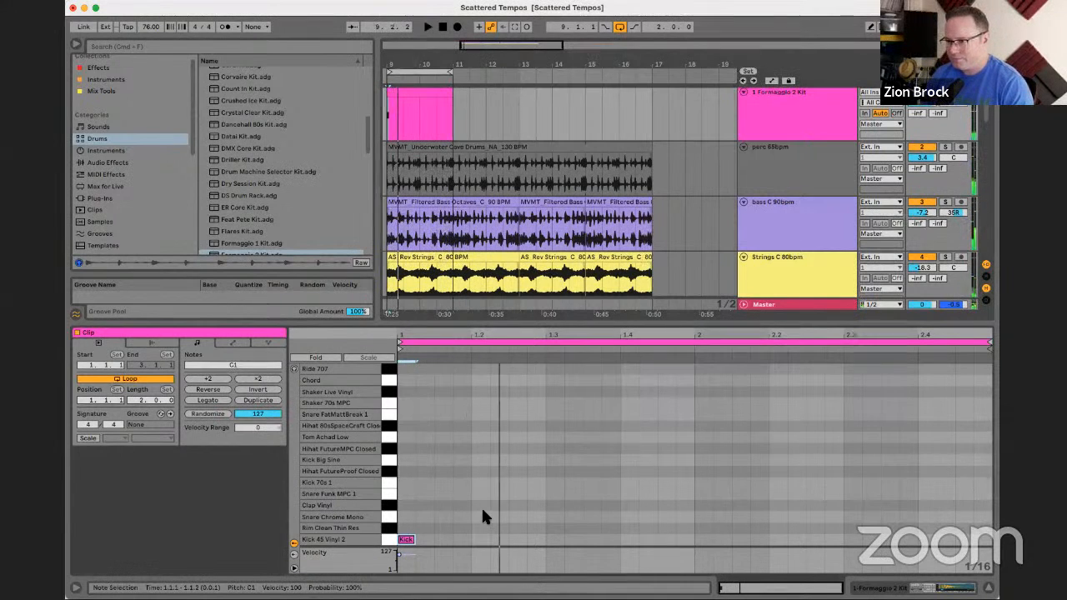
- With note preview turned on, place Rim Clean Thin Res notes on beats 1.2 and 1.4 and a Kick 45 Vinyl 2 note at 1.3.3
{"action": "double_click", "coordinate": [481, 517]}
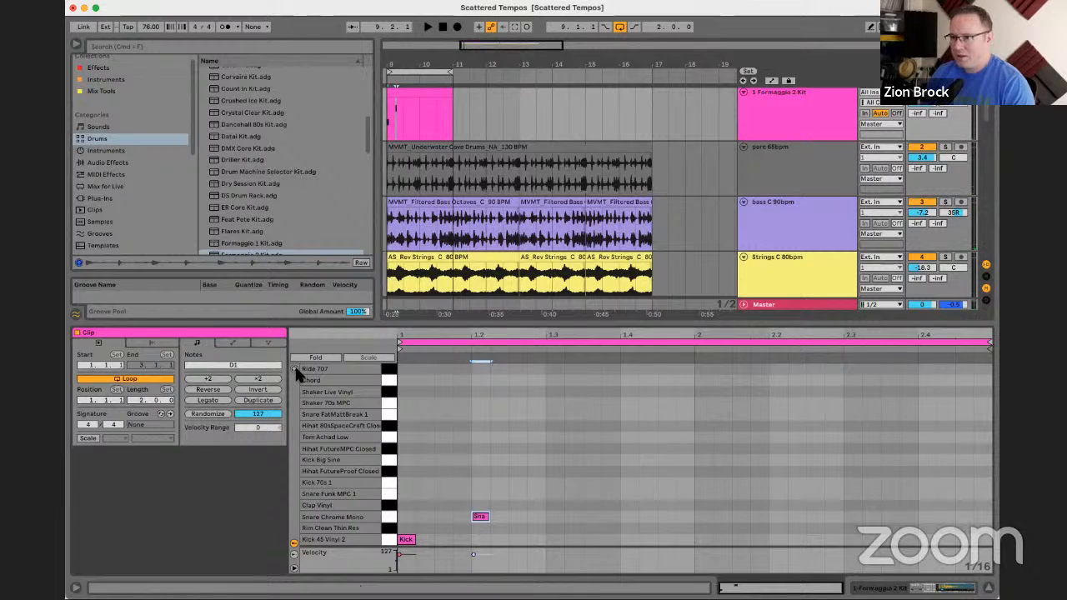
{"action": "left_click", "coordinate": [294, 370]}
{"action": "left_click", "coordinate": [481, 517]}
{"action": "left_click_drag", "start_coordinate": [481, 521], "coordinate": [481, 527]}
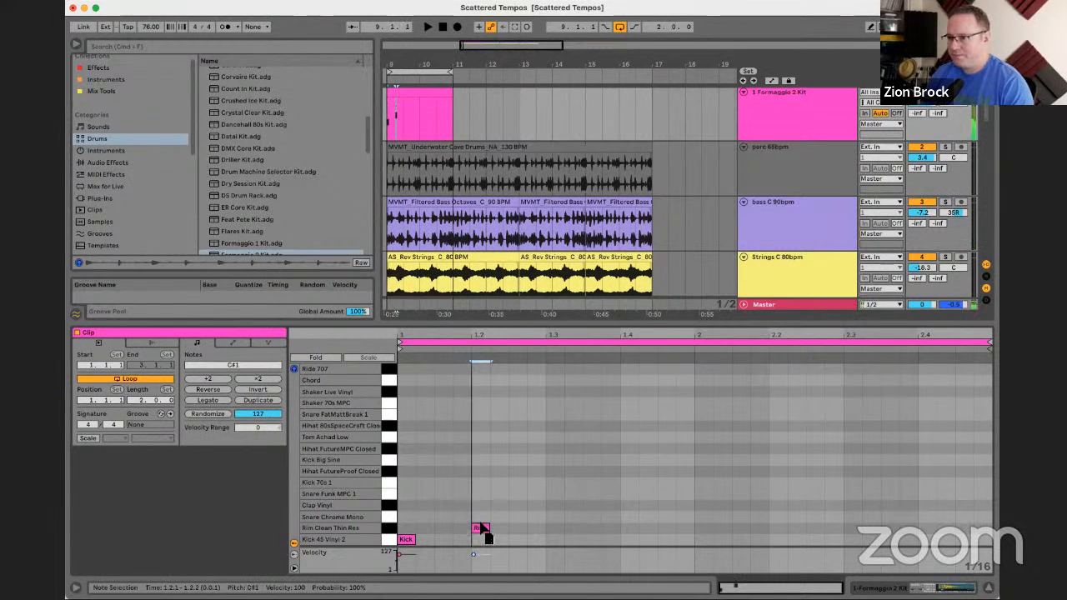
{"action": "key", "text": "space"}
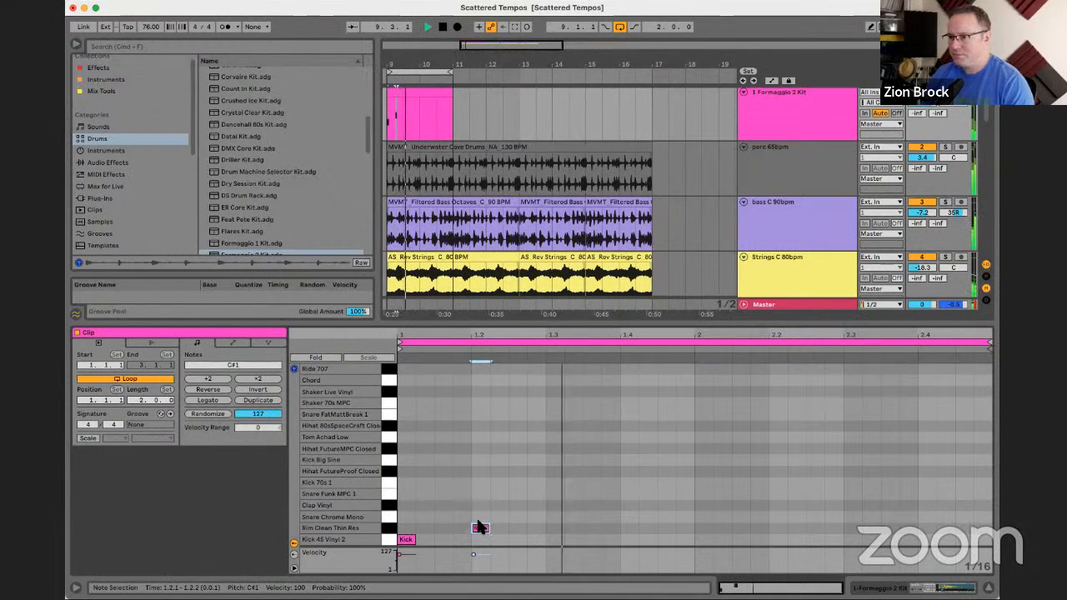
{"action": "double_click", "coordinate": [587, 539]}
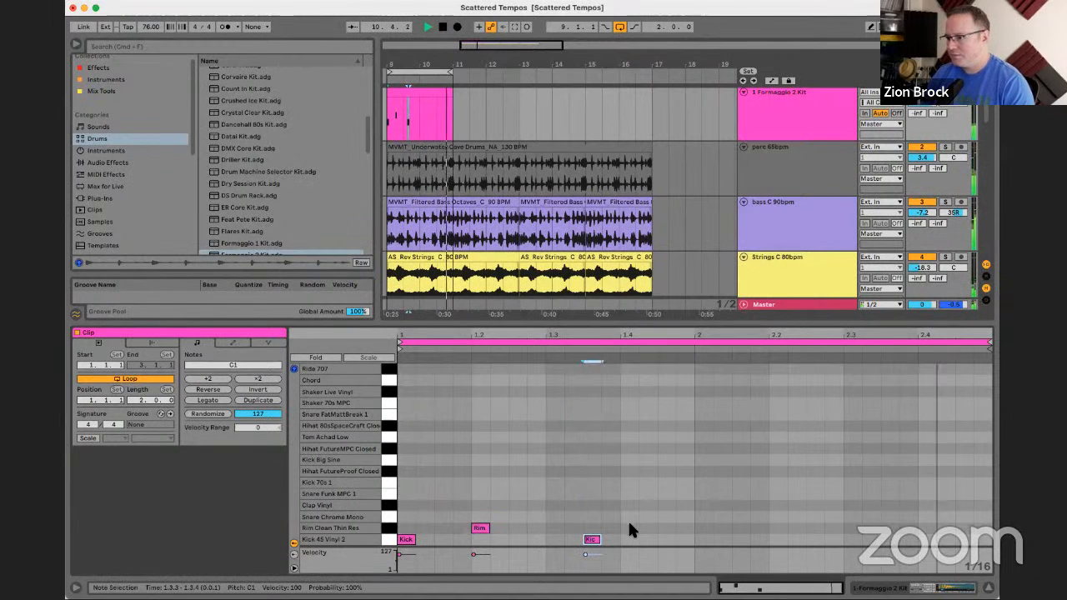
{"action": "double_click", "coordinate": [629, 528]}
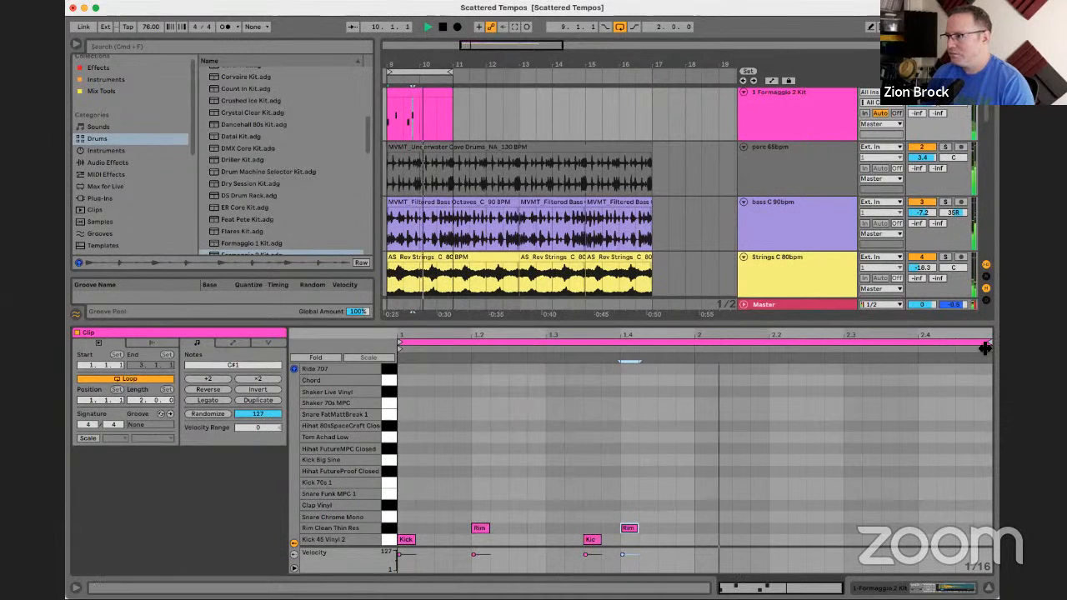
- Shorten the drum clip's internal loop to one bar, so that it ends at bar 2
{"action": "left_click_drag", "start_coordinate": [989, 344], "coordinate": [696, 357]}
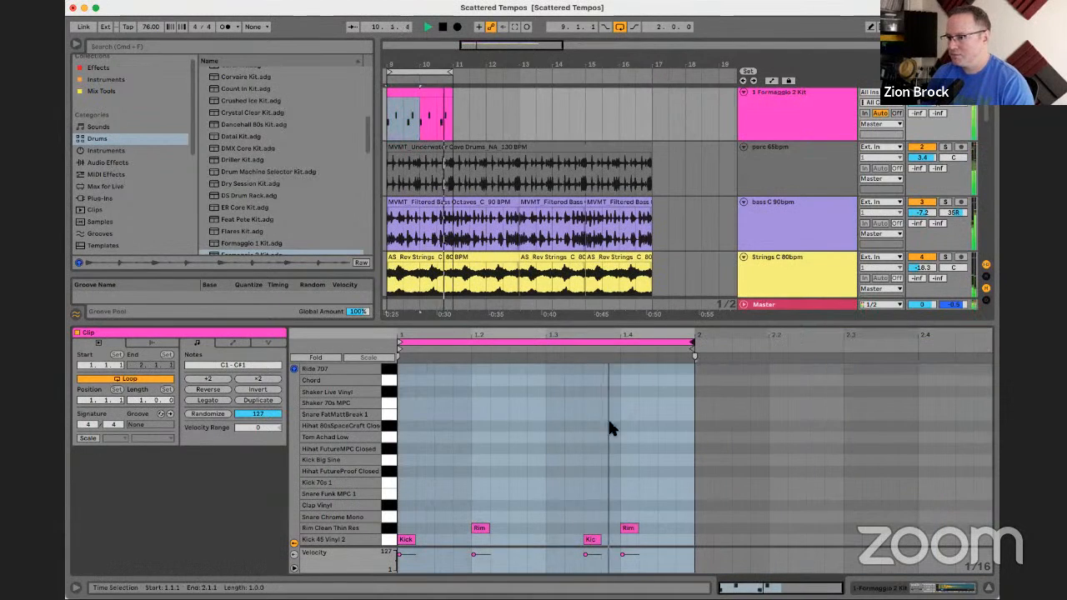
{"action": "key", "text": "super+a"}
{"action": "left_click", "coordinate": [424, 494]}
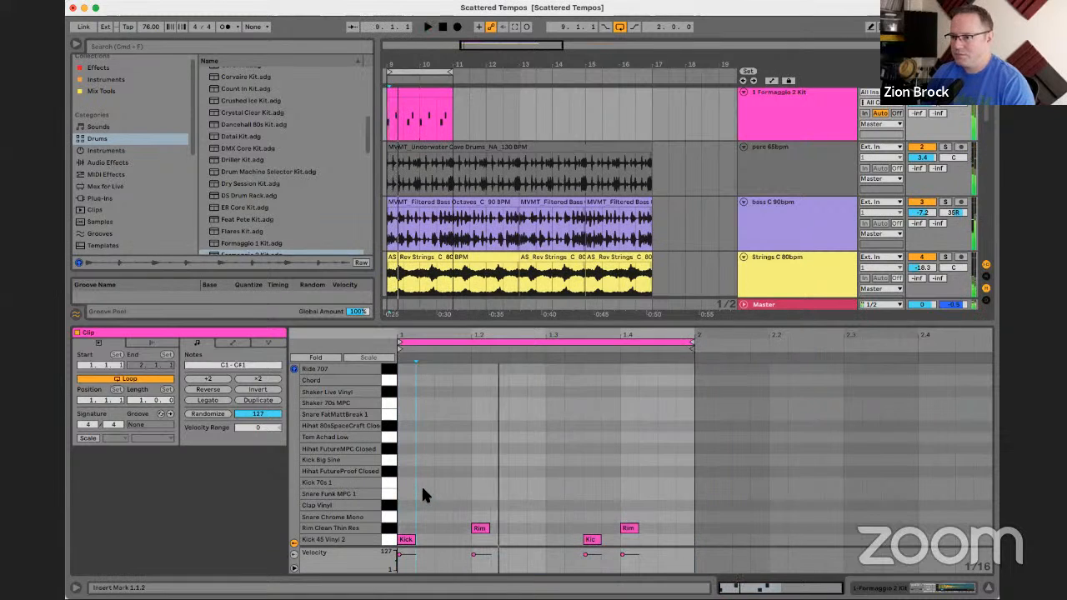
- Add Hihat FutureProof Closed notes at 1.1.1, 1.1.2, 1.2 and 1.2.3 in the drum clip
{"action": "double_click", "coordinate": [423, 494]}
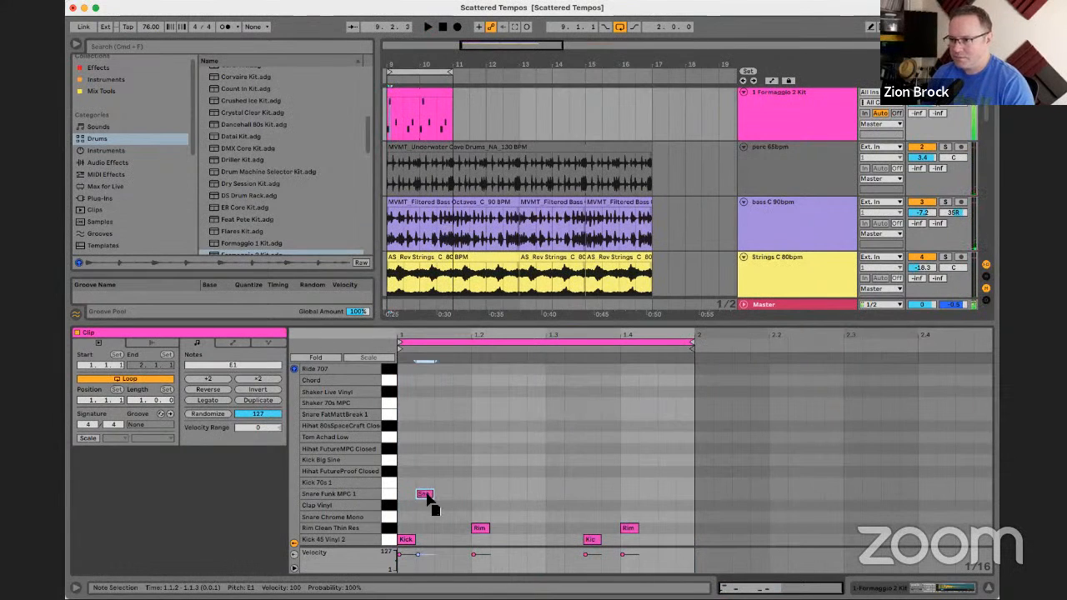
{"action": "left_click_drag", "start_coordinate": [425, 495], "coordinate": [427, 467]}
{"action": "key", "text": "space"}
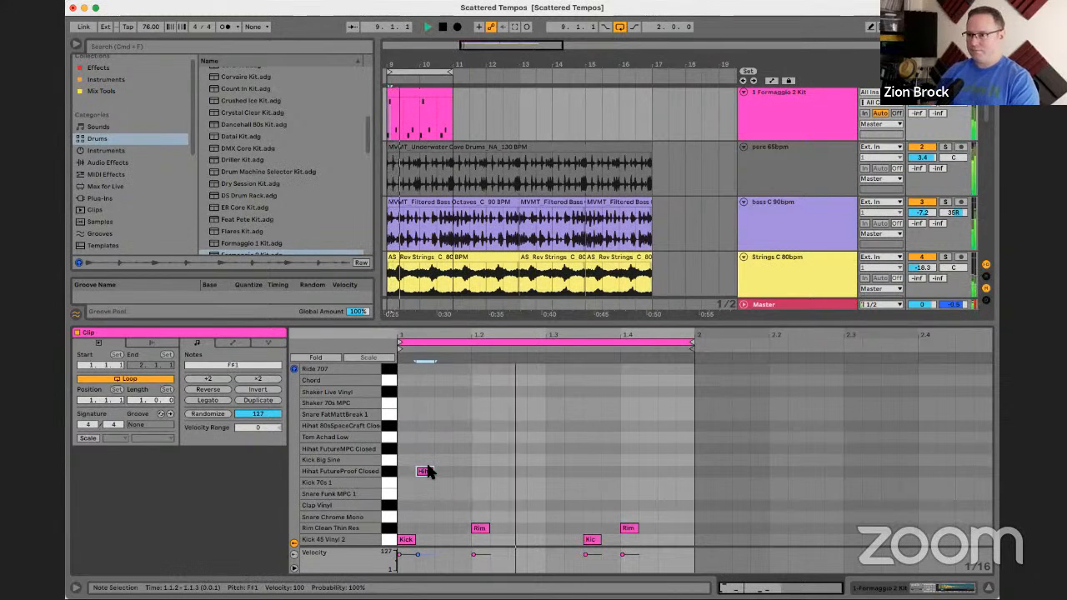
{"action": "key", "text": "space"}
{"action": "double_click", "coordinate": [415, 472]}
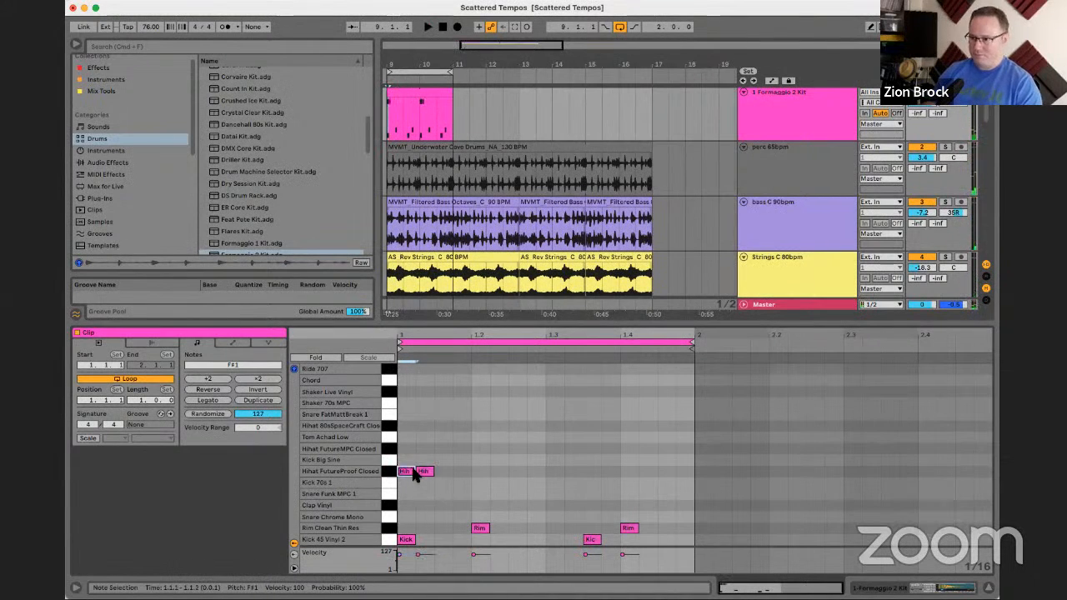
{"action": "left_click_drag", "start_coordinate": [425, 472], "coordinate": [484, 474]}
{"action": "key", "text": "space"}
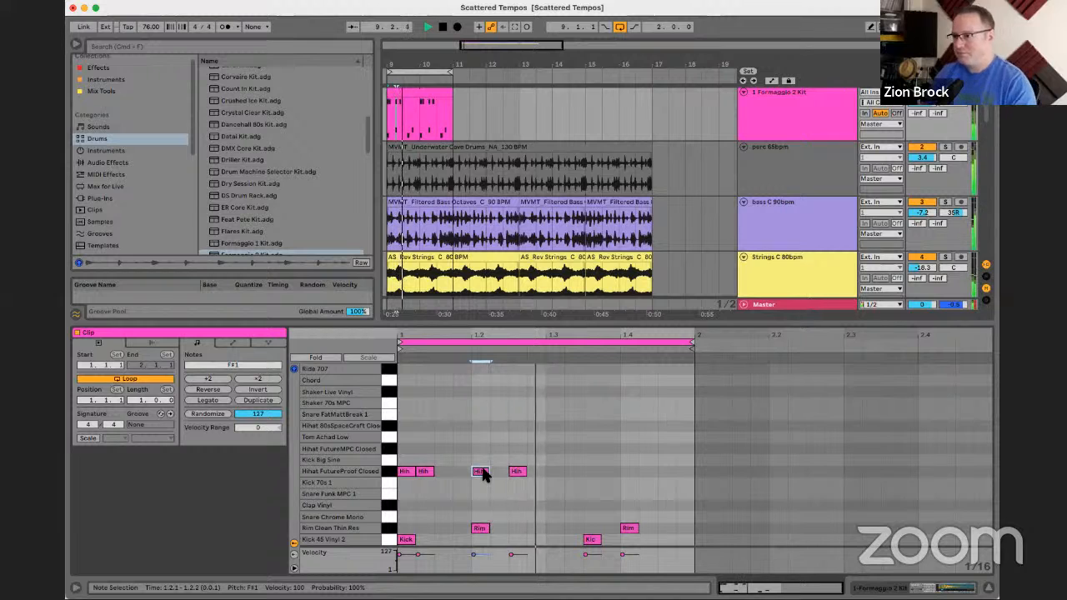
- Move the hi-hat note at 1.1.2 to 1.1.3 and add another closed hi-hat at 1.1.2
{"action": "left_click_drag", "start_coordinate": [431, 475], "coordinate": [450, 479]}
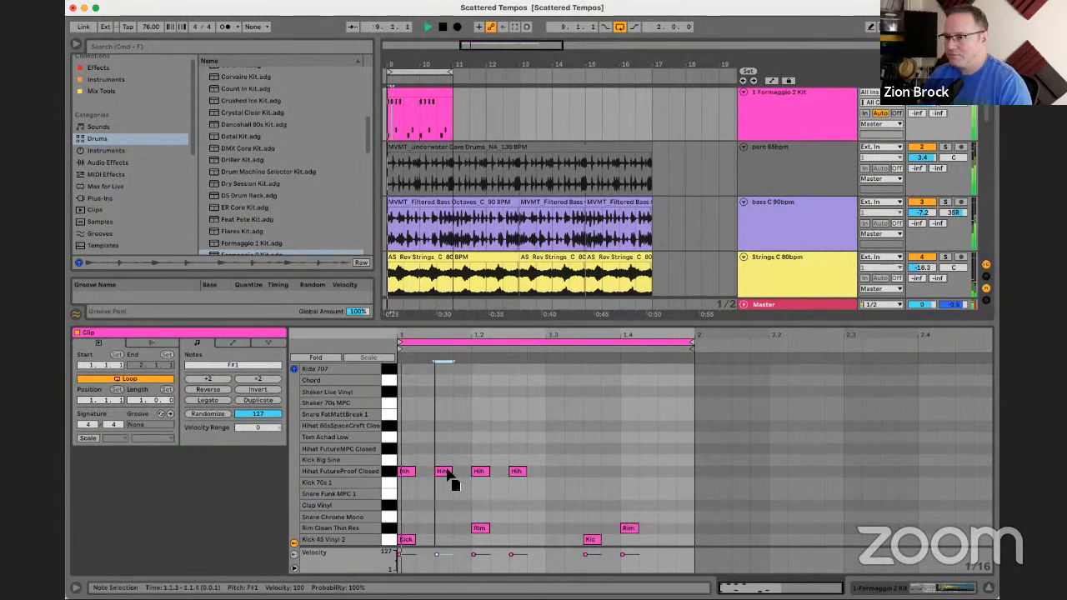
{"action": "key", "text": "space"}
{"action": "left_click", "coordinate": [482, 474]}
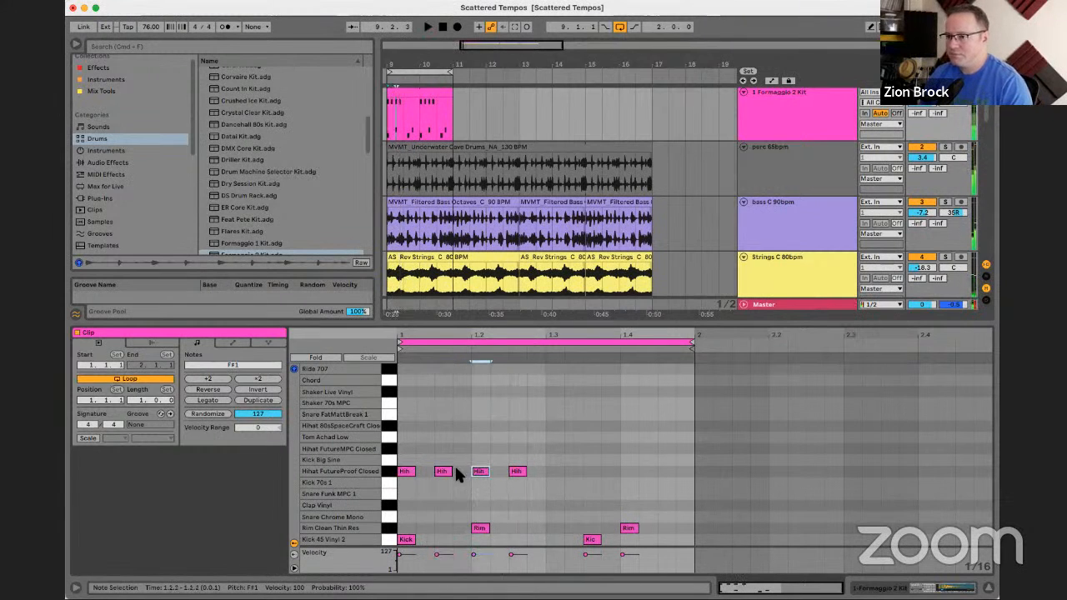
{"action": "left_click", "coordinate": [442, 472]}
{"action": "key", "text": "space"}
{"action": "double_click", "coordinate": [424, 472]}
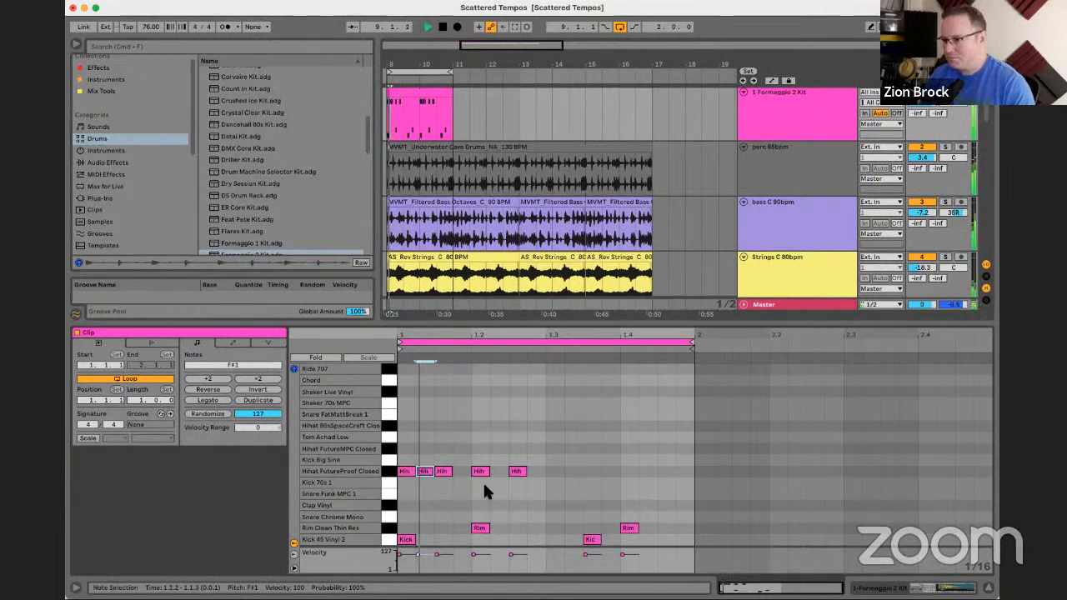
- Continue the Hihat FutureProof Closed pattern with notes at 1.3, 1.3.3, 1.4 and 1.4.3
{"action": "double_click", "coordinate": [554, 472]}
{"action": "double_click", "coordinate": [591, 483]}
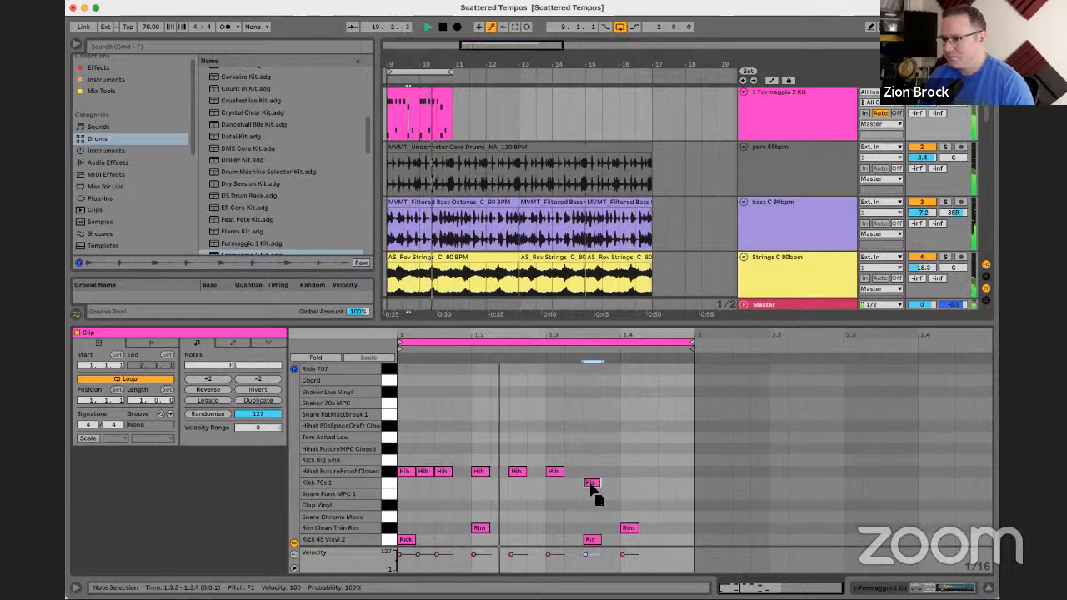
{"action": "left_click_drag", "start_coordinate": [597, 489], "coordinate": [595, 464]}
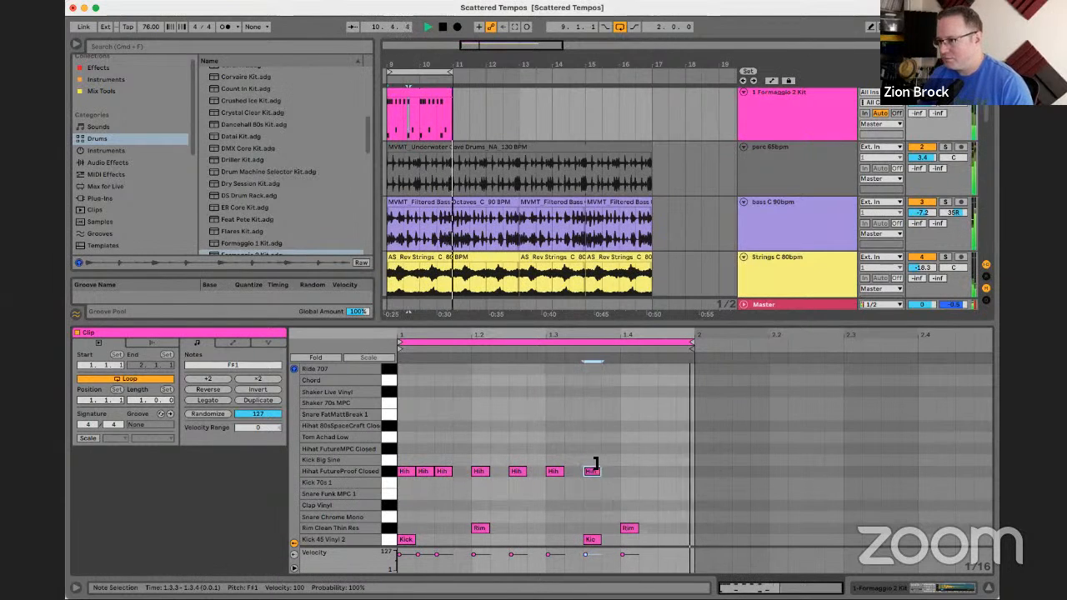
{"action": "double_click", "coordinate": [629, 472]}
{"action": "double_click", "coordinate": [667, 472]}
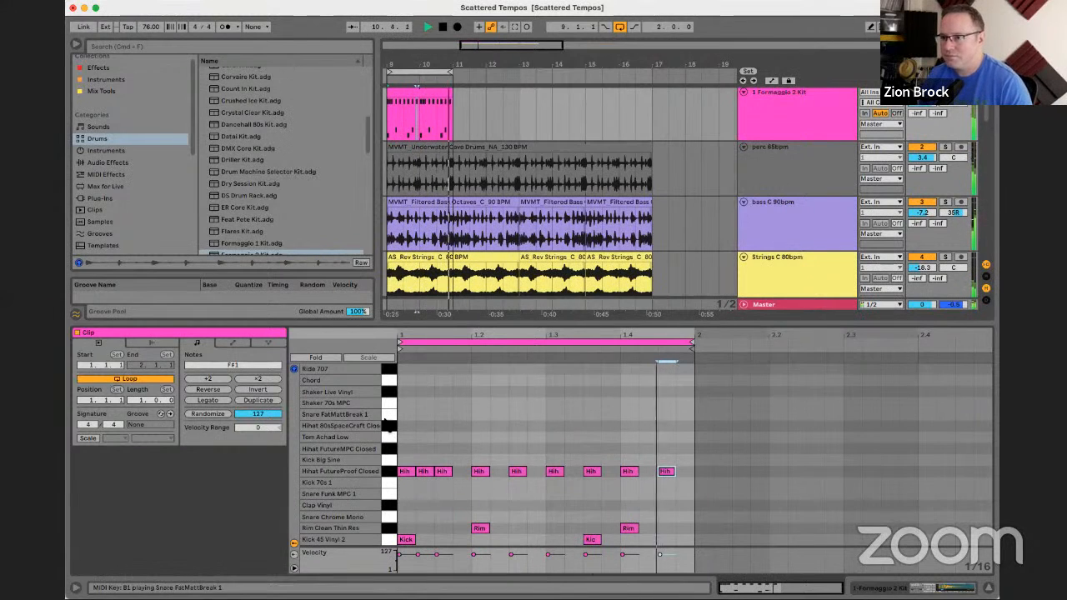
- Add a Ride 707 note at 1.1.3 and delete the closed hi-hat at the same position
{"action": "key", "text": "space"}
{"action": "double_click", "coordinate": [405, 403]}
{"action": "left_click_drag", "start_coordinate": [407, 405], "coordinate": [444, 406]}
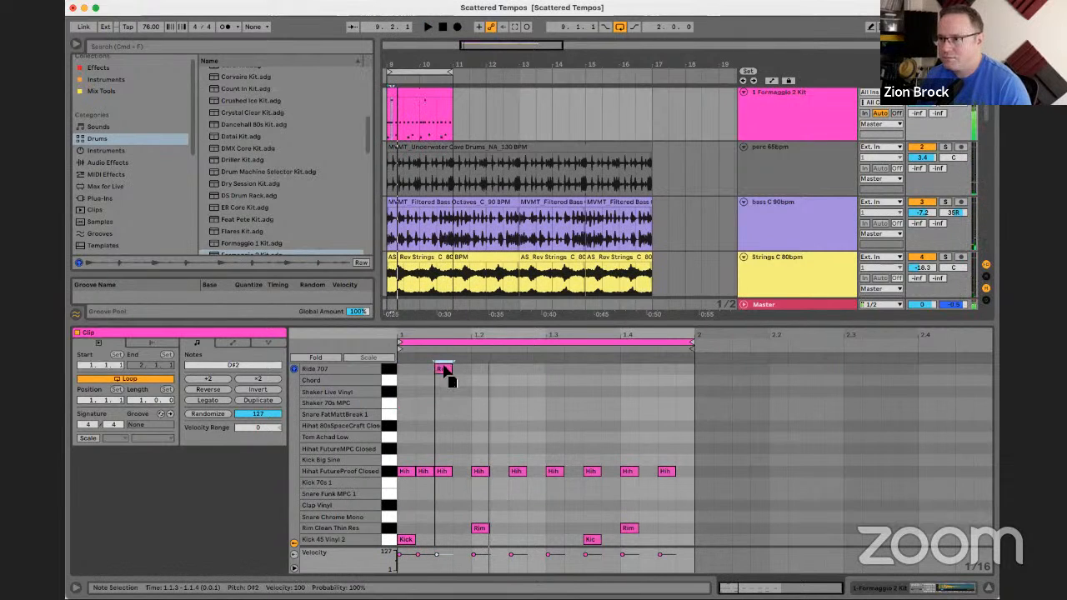
{"action": "key", "text": "space"}
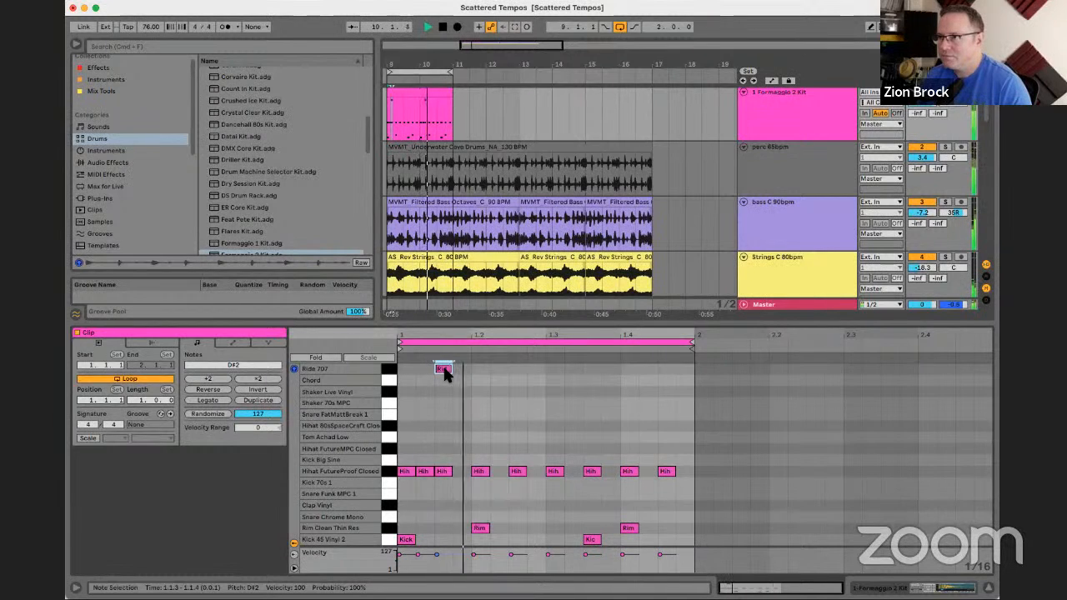
{"action": "left_click", "coordinate": [440, 471]}
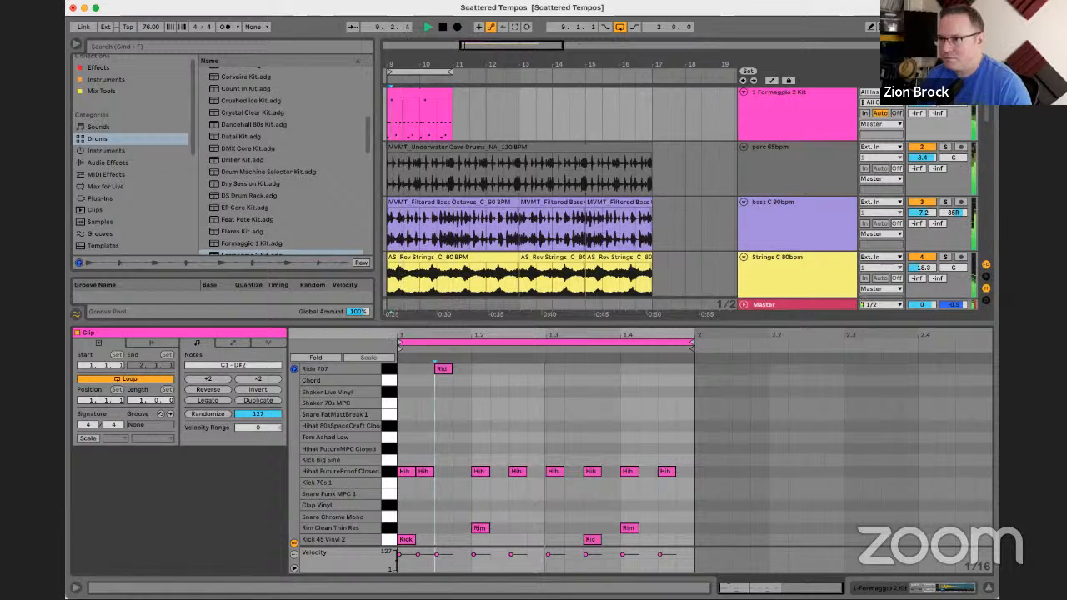
- Arrange the opening hi-hats as three notes in 1/16-triplet spacing from 1.1.1, and consolidate the looped drum clip into a single two-bar clip
{"action": "key", "text": "plus"}
{"action": "key", "text": "plus"}
{"action": "key", "text": "space"}
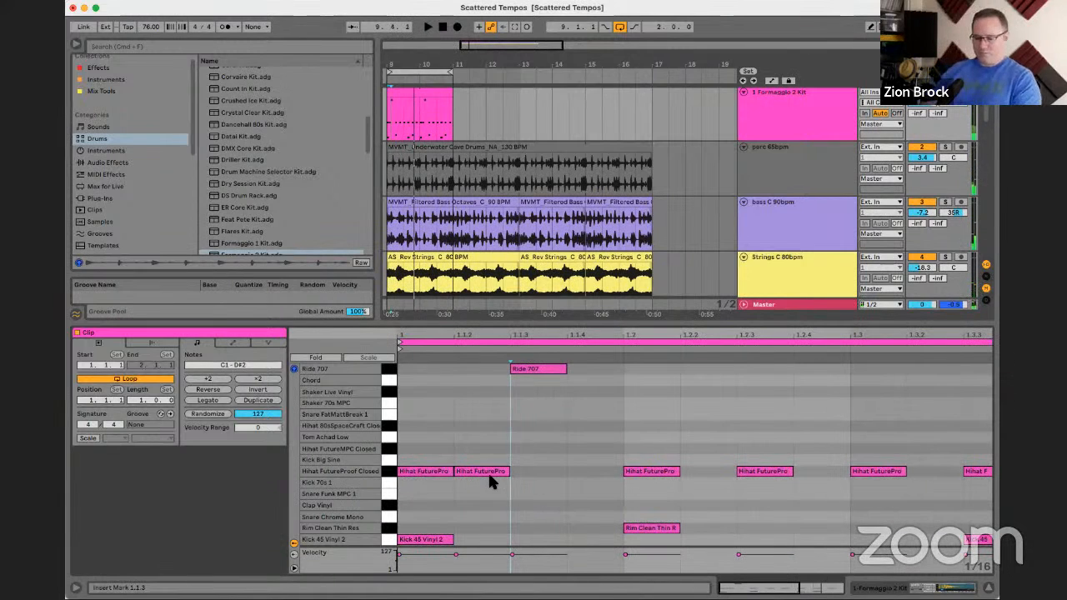
{"action": "mouse_move", "coordinate": [488, 471]}
{"action": "left_mouse_down"}
{"action": "mouse_move", "coordinate": [458, 475]}
{"action": "mouse_move", "coordinate": [499, 486]}
{"action": "left_mouse_up"}
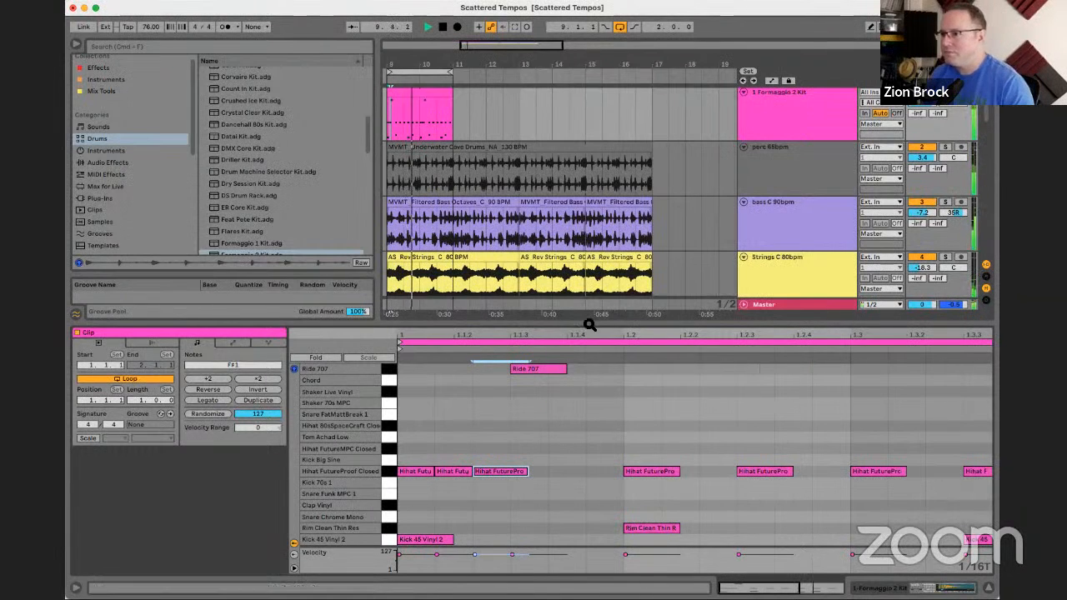
{"action": "left_click", "coordinate": [431, 96]}
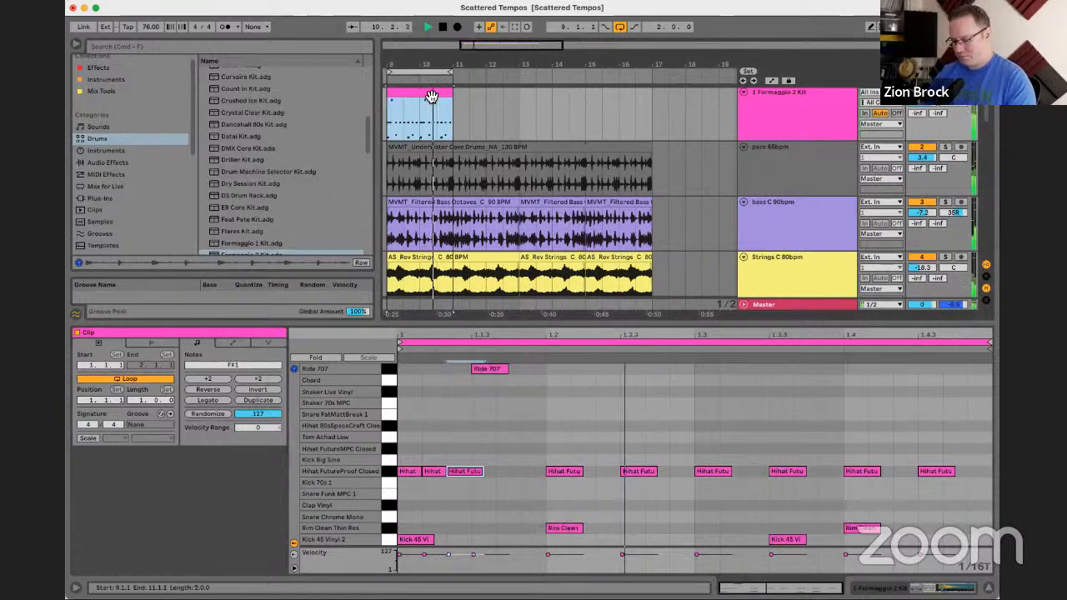
{"action": "key", "text": "super+j"}
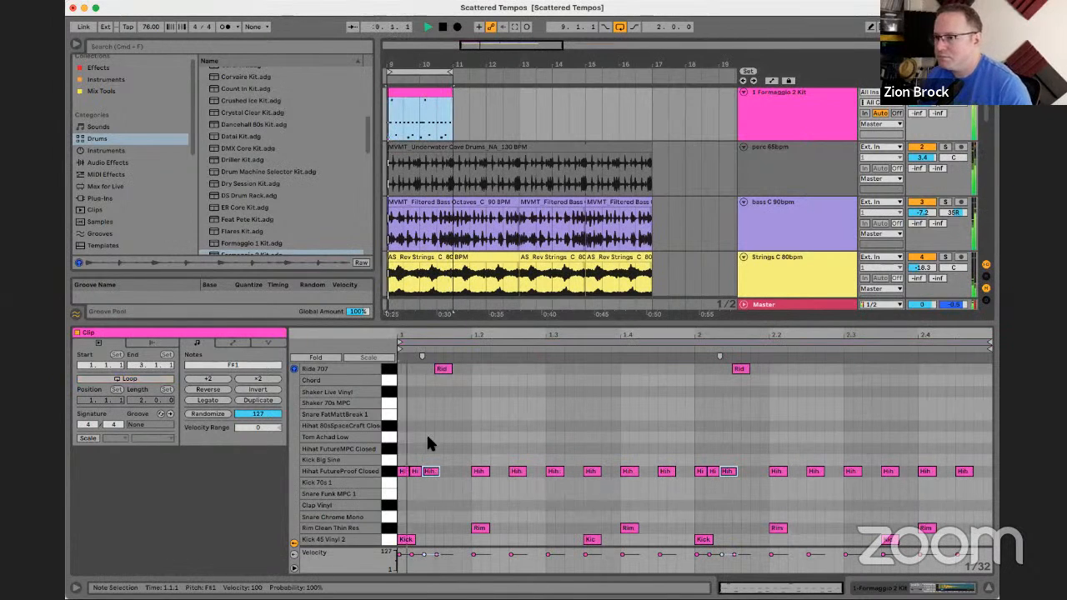
- In bar 1, move the second hi-hat to 1.1.2 and remove the third triplet hi-hat
{"action": "left_click_drag", "start_coordinate": [410, 336], "coordinate": [412, 379]}
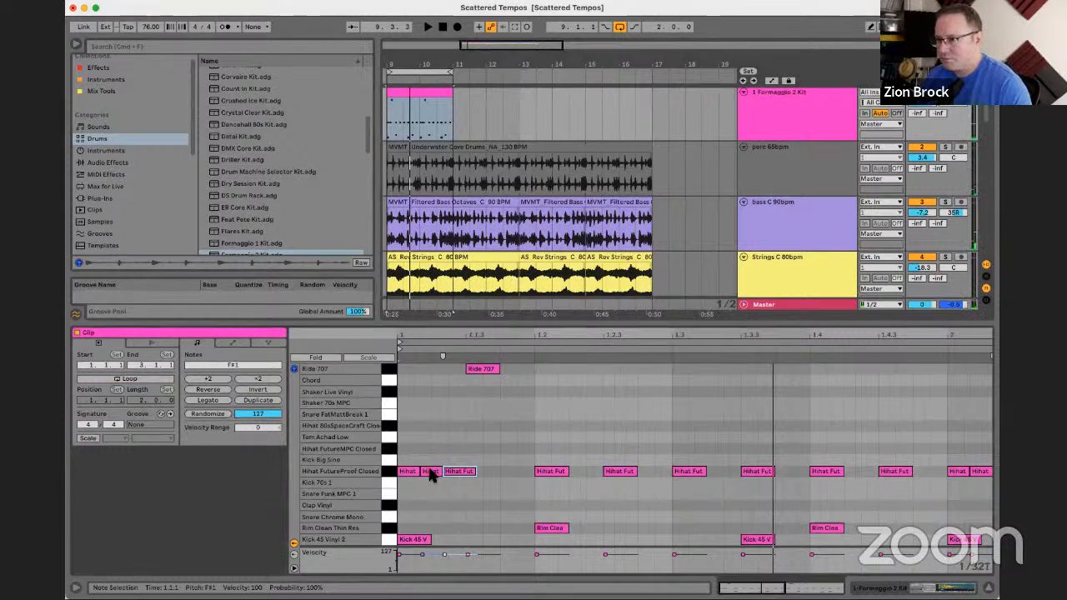
{"action": "left_click_drag", "start_coordinate": [430, 469], "coordinate": [445, 470]}
{"action": "key", "text": "space"}
{"action": "left_click", "coordinate": [446, 472]}
{"action": "key", "text": "space"}
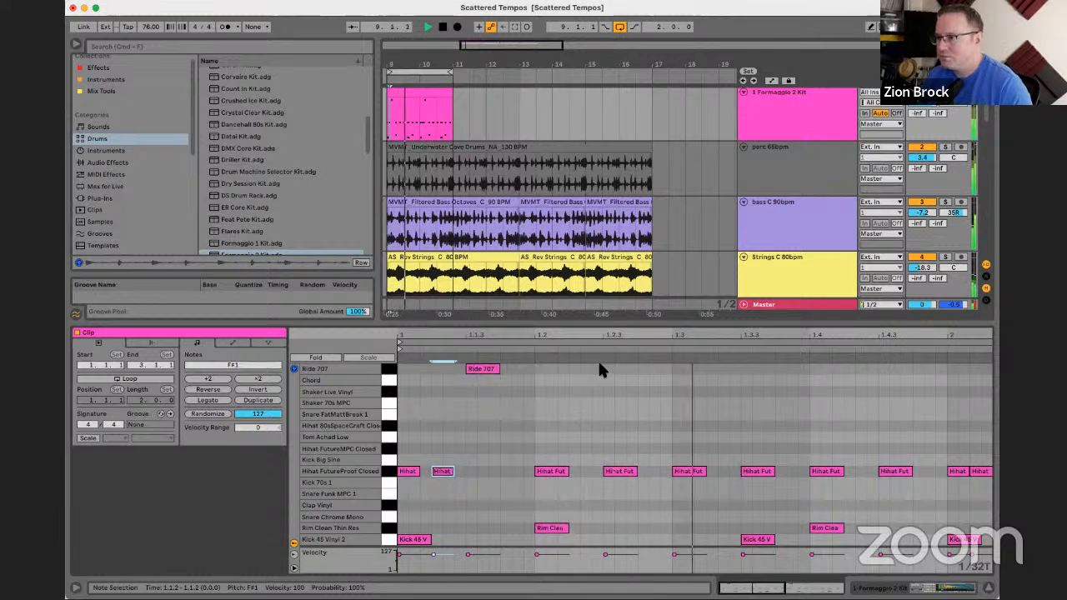
- Delete the closed hi-hats that coincide with the kicks at 2.1.1, 1.1.1 and 1.3.3
{"action": "left_click_drag", "start_coordinate": [607, 333], "coordinate": [541, 334]}
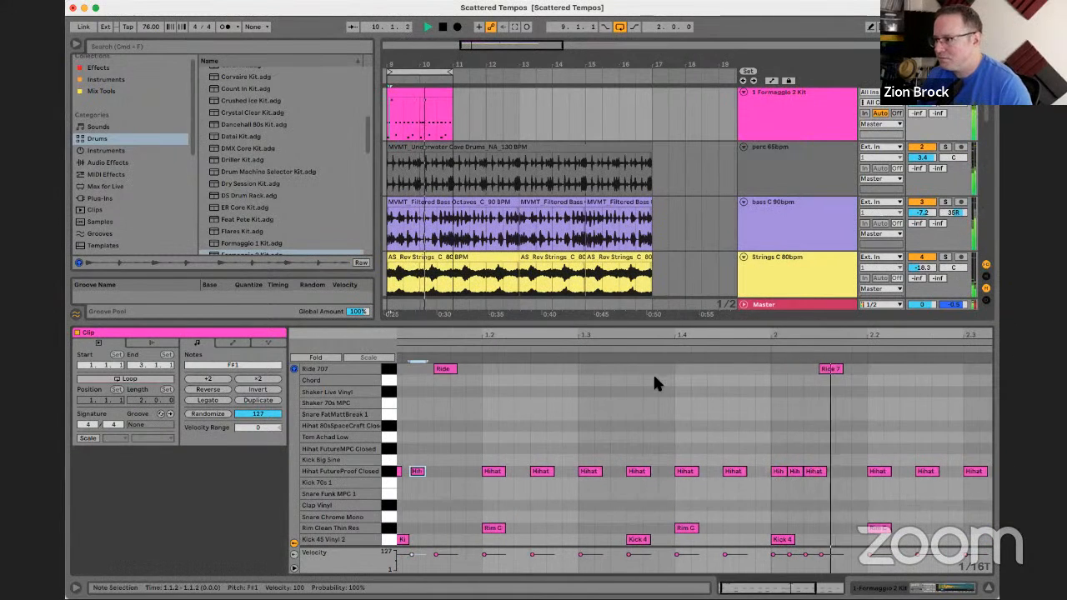
{"action": "scroll", "coordinate": [674, 351], "scroll_direction": "right", "scroll_amount": 1}
{"action": "scroll", "coordinate": [673, 350], "scroll_direction": "right", "scroll_amount": 2}
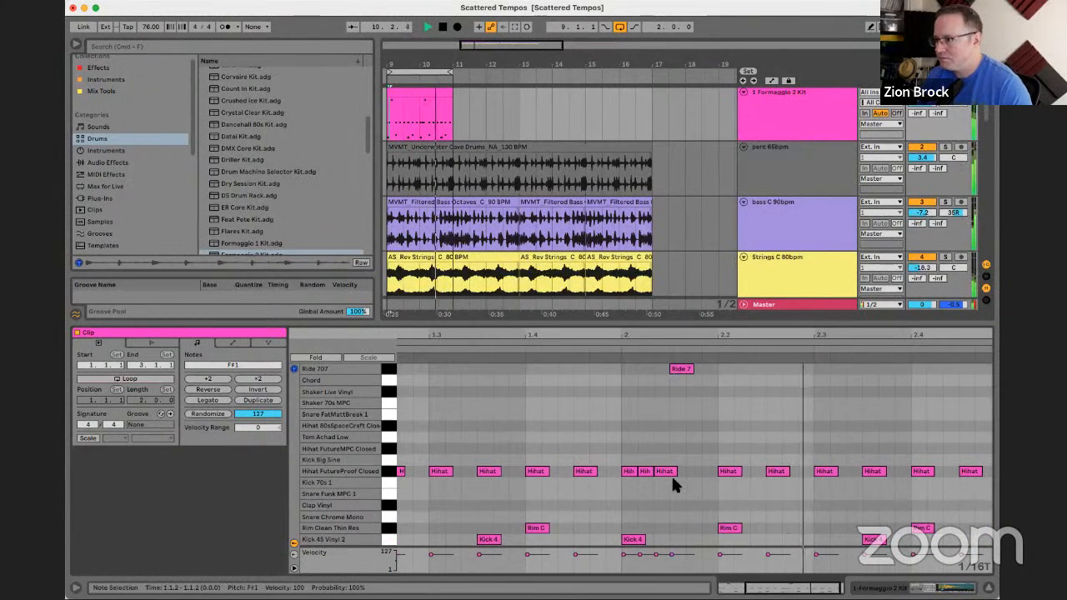
{"action": "left_click", "coordinate": [625, 467]}
{"action": "scroll", "coordinate": [609, 444], "scroll_direction": "left", "scroll_amount": 3}
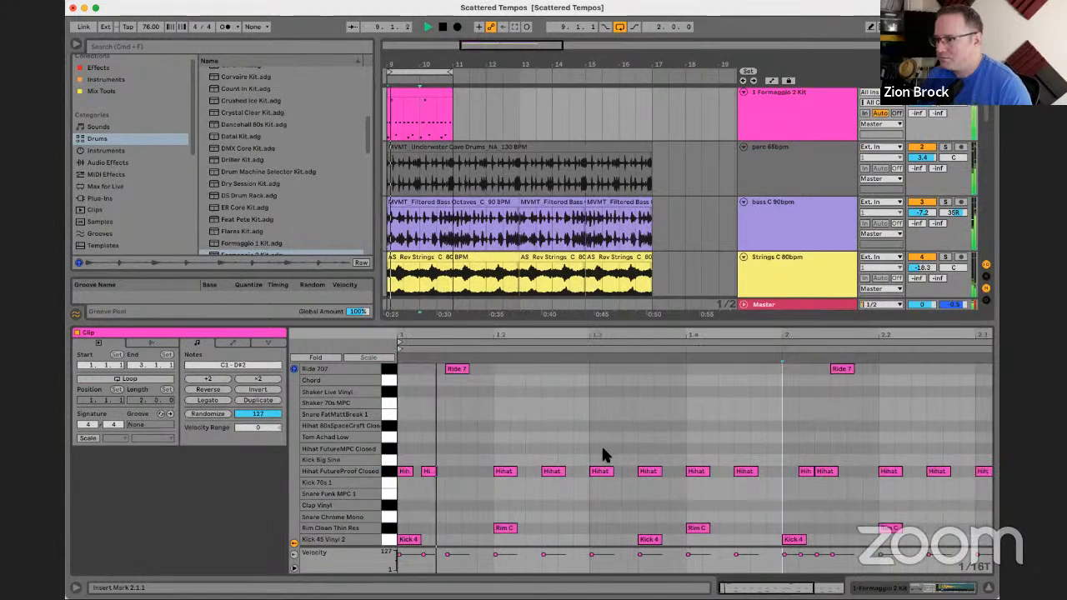
{"action": "double_click", "coordinate": [408, 469]}
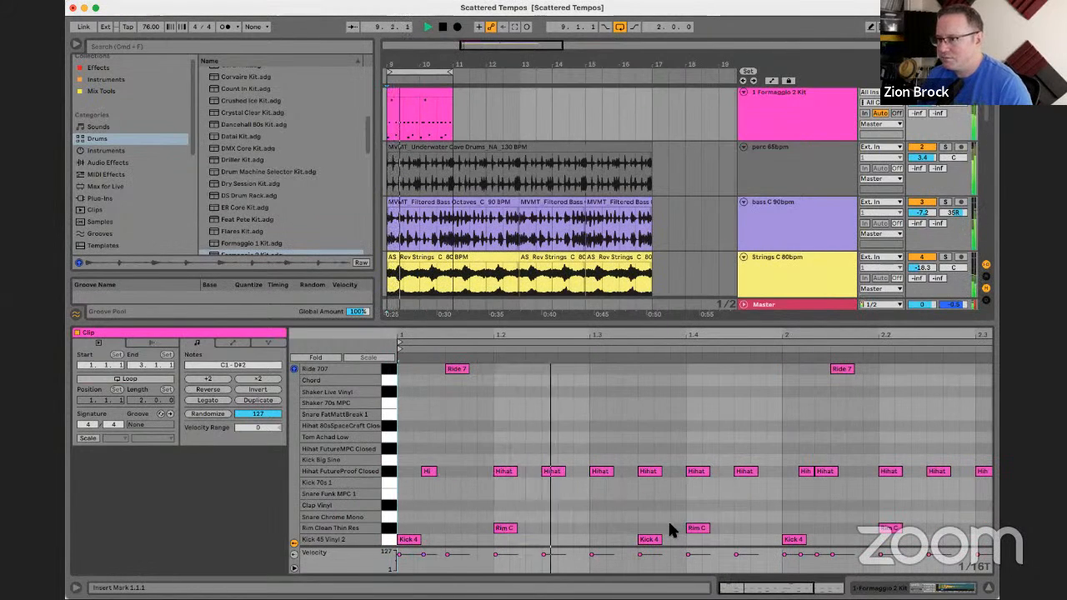
{"action": "double_click", "coordinate": [647, 472]}
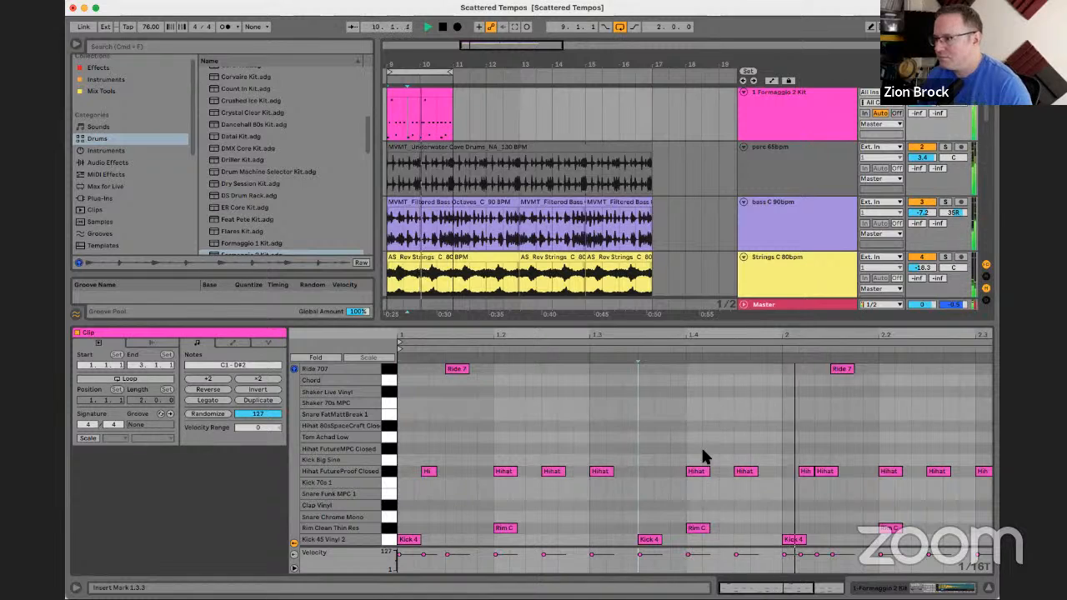
- Turn the closed hi-hat at 2.3.3 into a run of three hi-hats at 1/32 spacing and play the loop
{"action": "scroll", "coordinate": [692, 450], "scroll_direction": "right", "scroll_amount": 3}
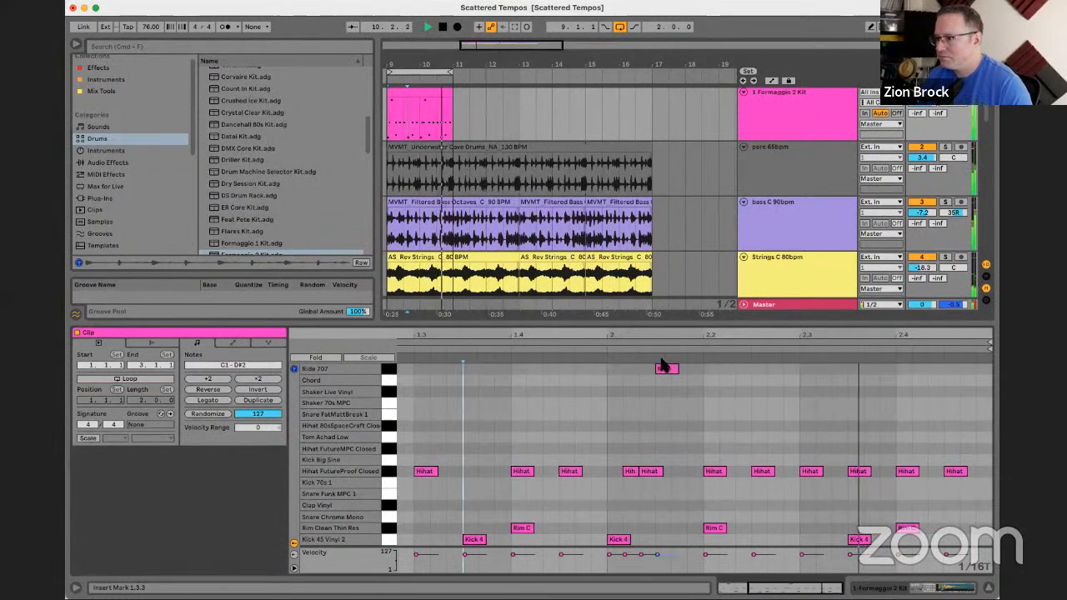
{"action": "key", "text": "space"}
{"action": "left_click_drag", "start_coordinate": [842, 338], "coordinate": [820, 359]}
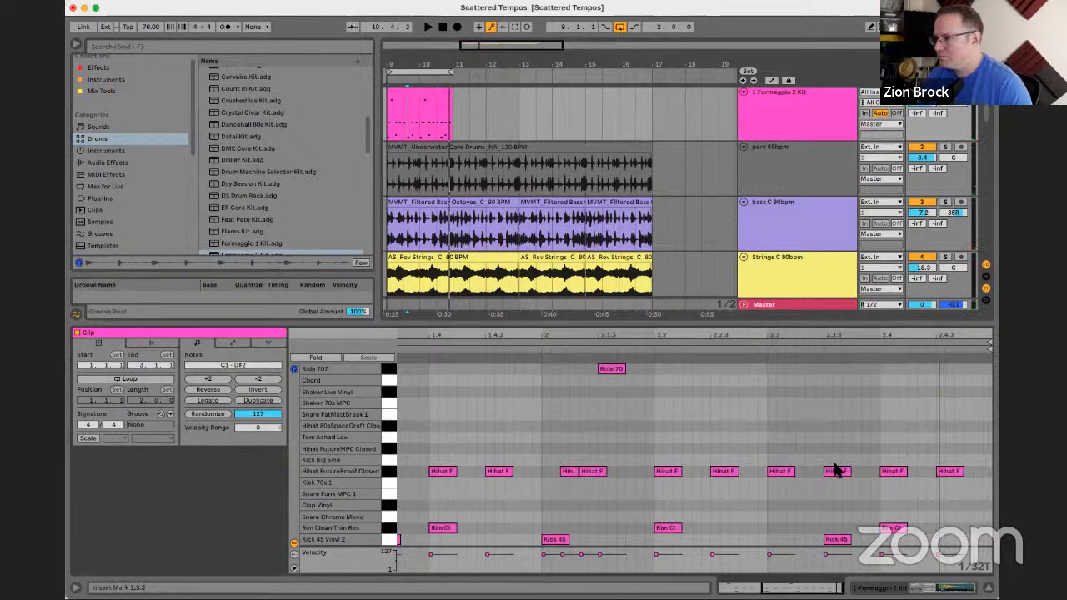
{"action": "left_click", "coordinate": [836, 471]}
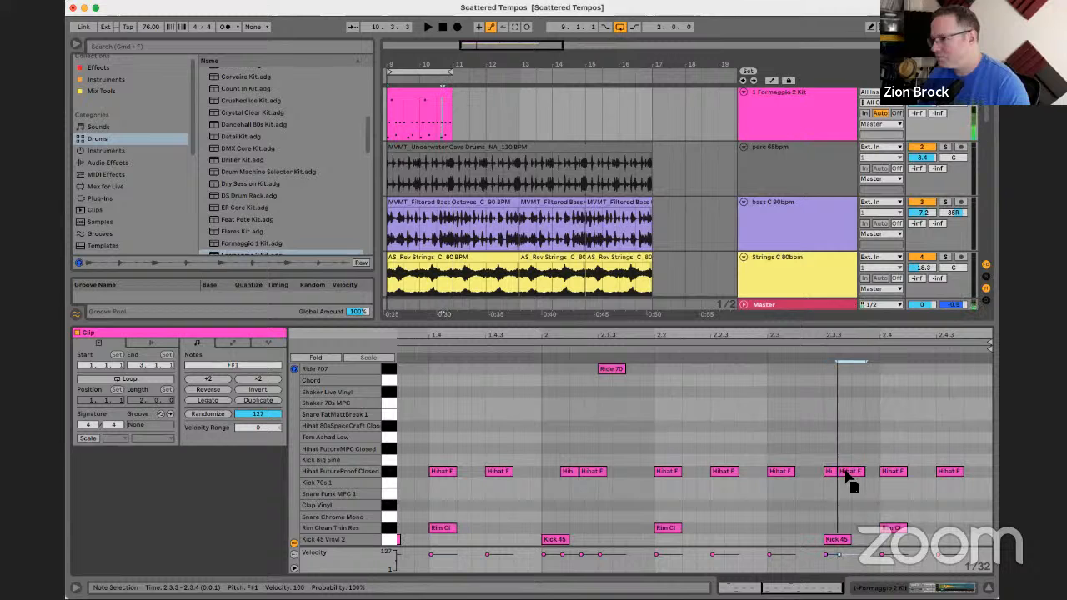
{"action": "left_click_drag", "start_coordinate": [866, 477], "coordinate": [863, 474]}
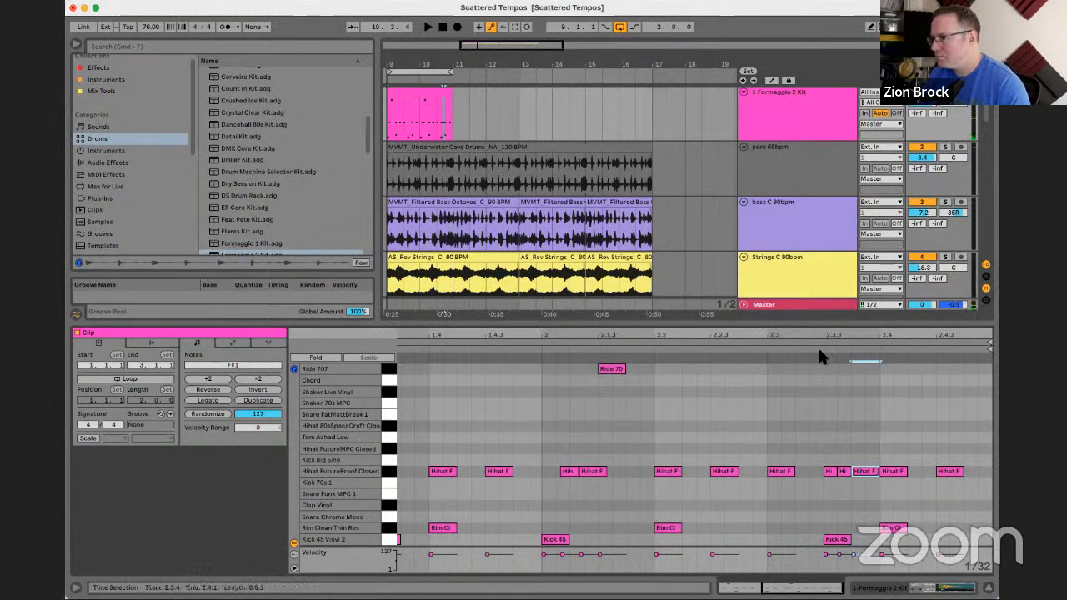
{"action": "key", "text": "space"}
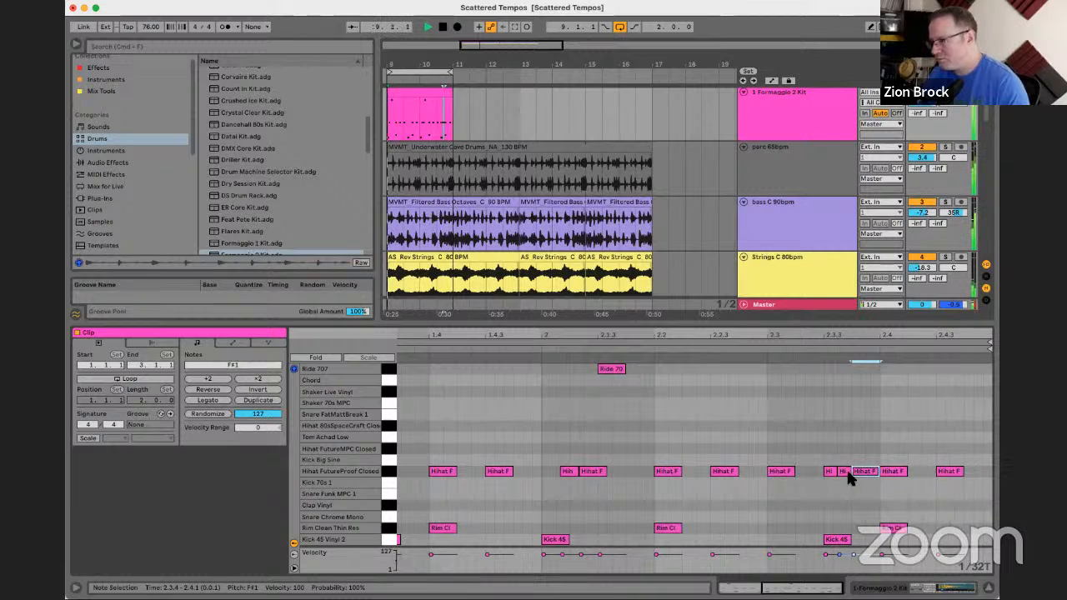
- Respace the hi-hats from 2.3.3 as three even triplet notes leading up to 2.4 and delete the leftover sliver note
{"action": "left_click_drag", "start_coordinate": [843, 472], "coordinate": [872, 482]}
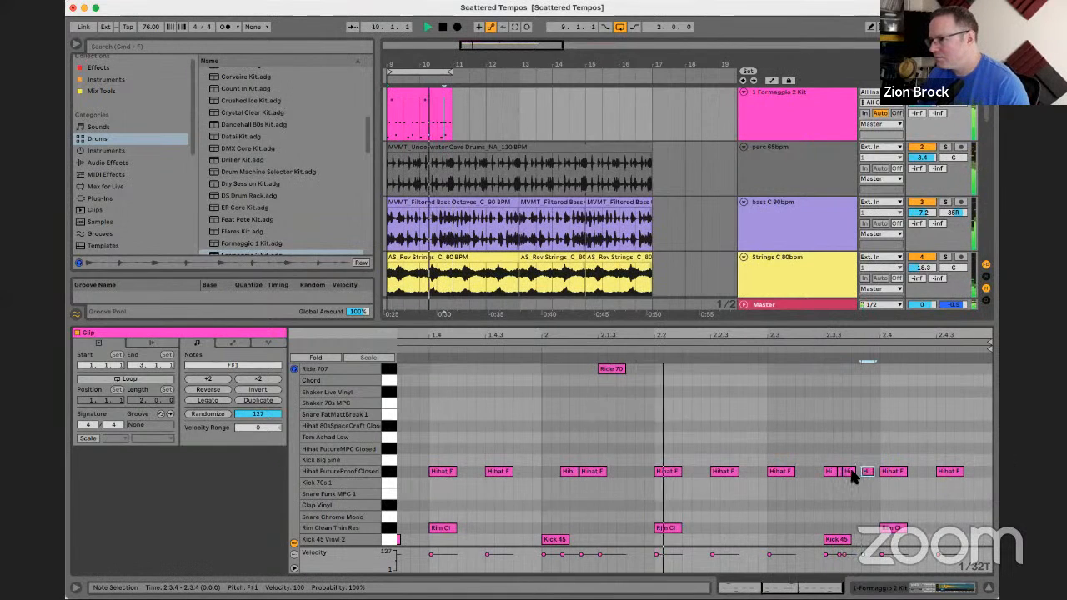
{"action": "left_click", "coordinate": [846, 473]}
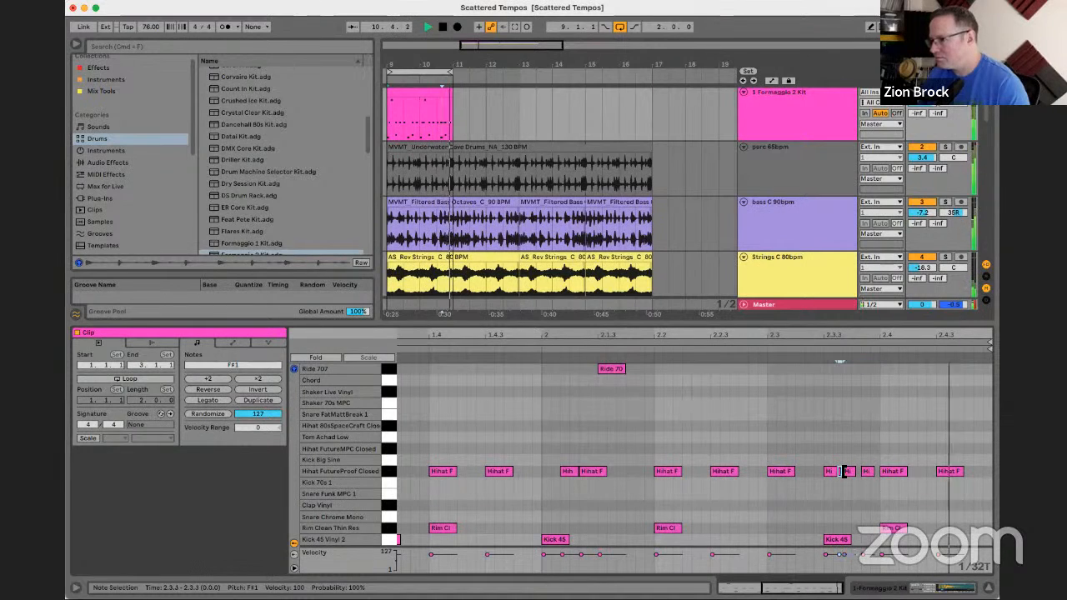
{"action": "key", "text": "Delete"}
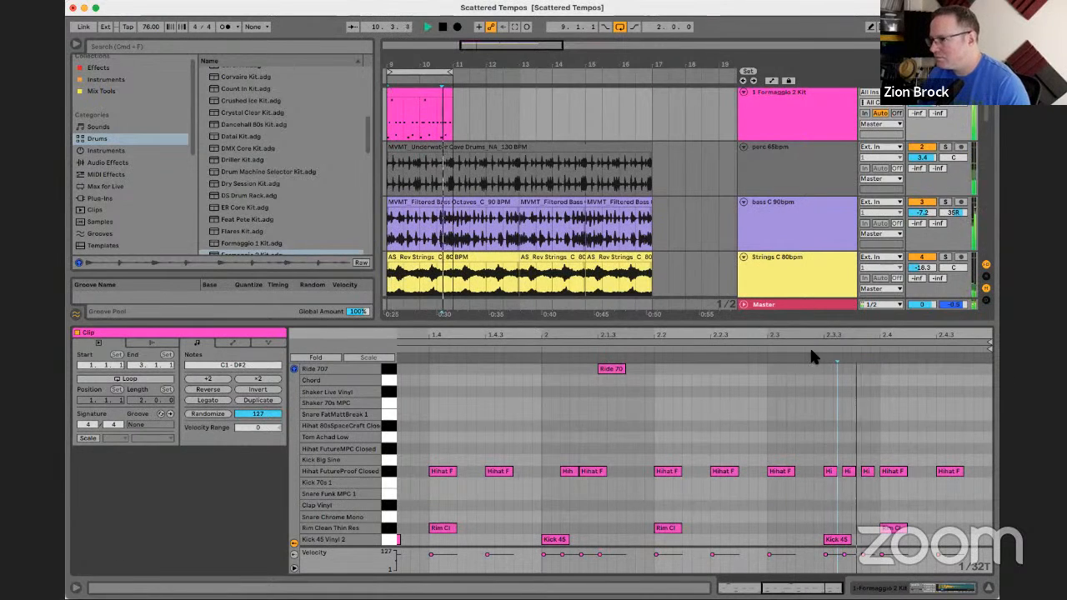
- Turn off the triplet grid and move the hi-hat just before the bar 2 ride to the 1/32 position after 2.1.2
{"action": "left_click", "coordinate": [590, 472]}
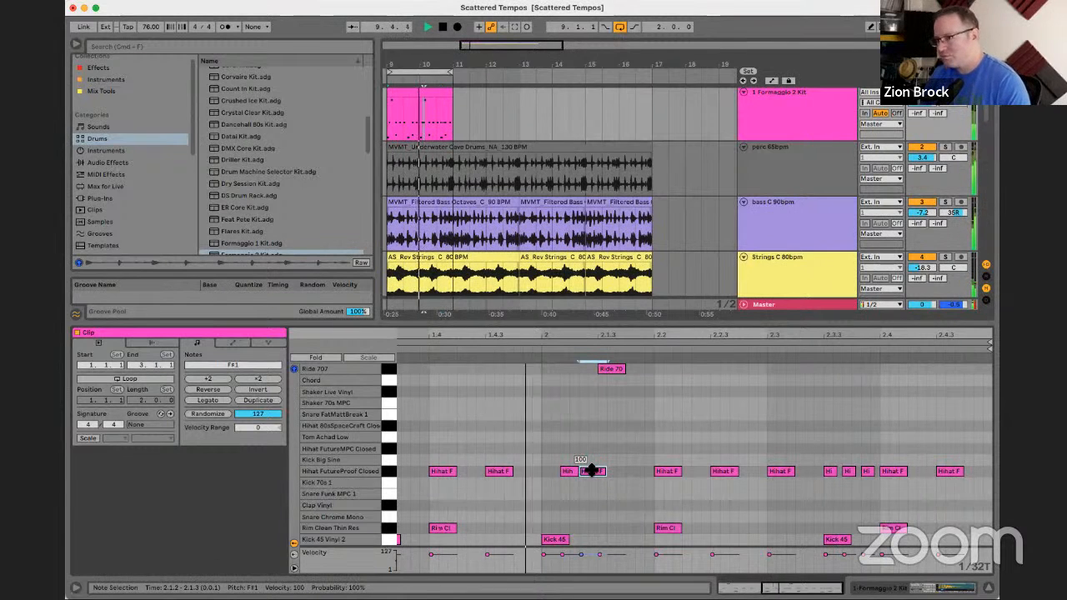
{"action": "key", "text": "super+3"}
{"action": "left_click_drag", "start_coordinate": [591, 471], "coordinate": [601, 472]}
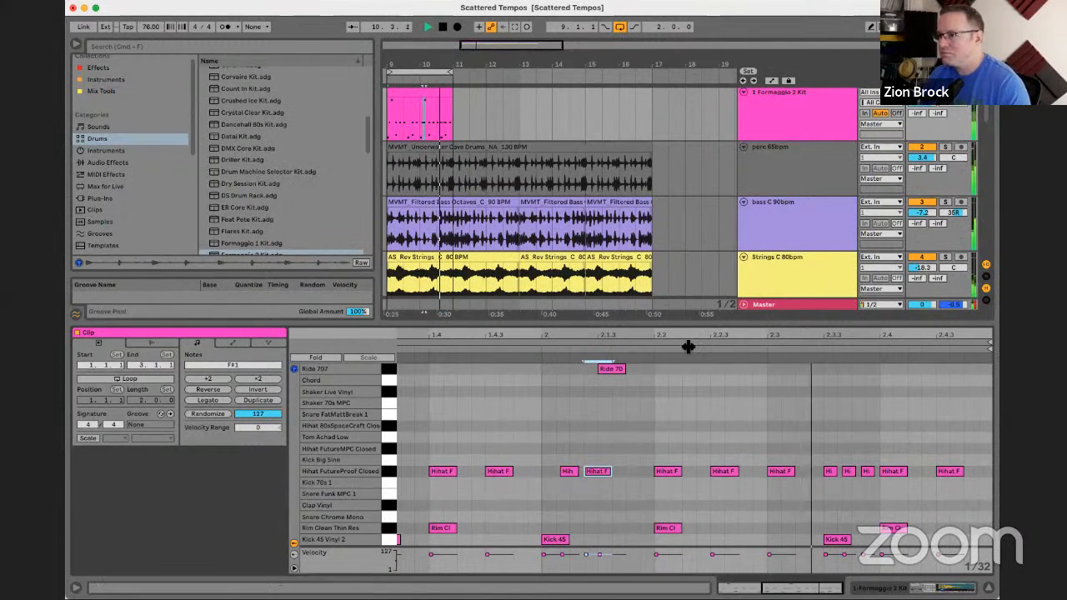
- Try a Hihat 80sSpaceCraft Closed note at 1.1.2 and a Tom Achad Low note at 1.1.1, and remove the trial note
{"action": "left_click_drag", "start_coordinate": [688, 347], "coordinate": [694, 326]}
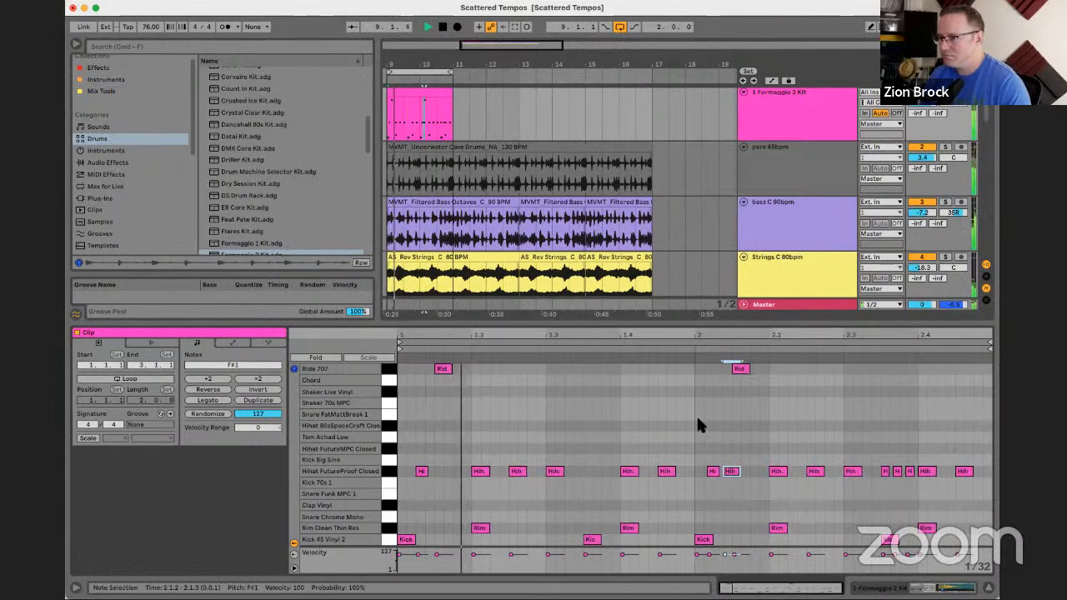
{"action": "double_click", "coordinate": [421, 426]}
{"action": "key", "text": "space"}
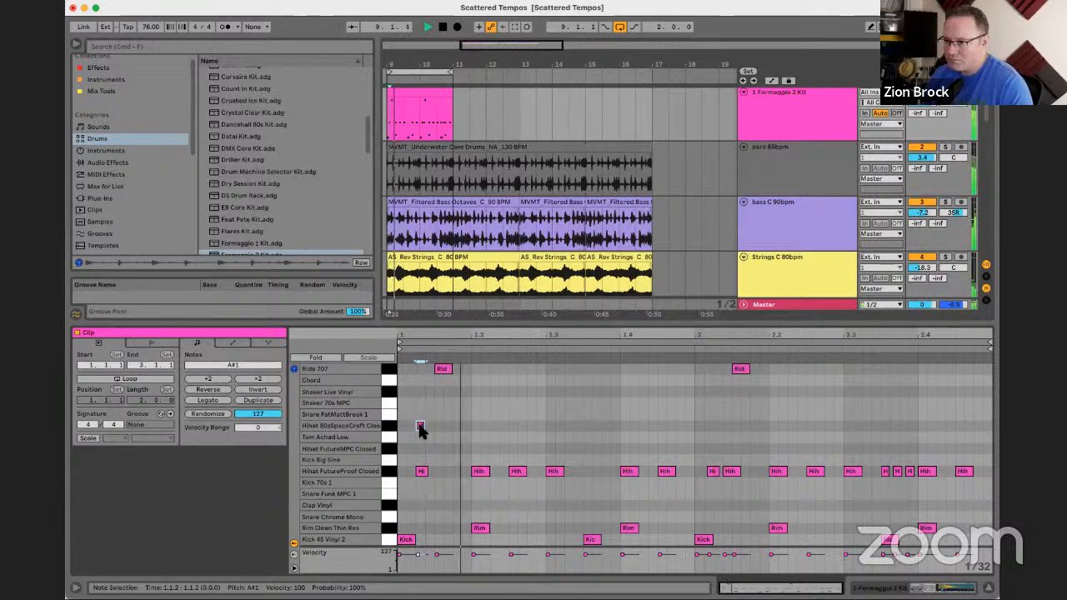
{"action": "left_click_drag", "start_coordinate": [419, 431], "coordinate": [404, 439]}
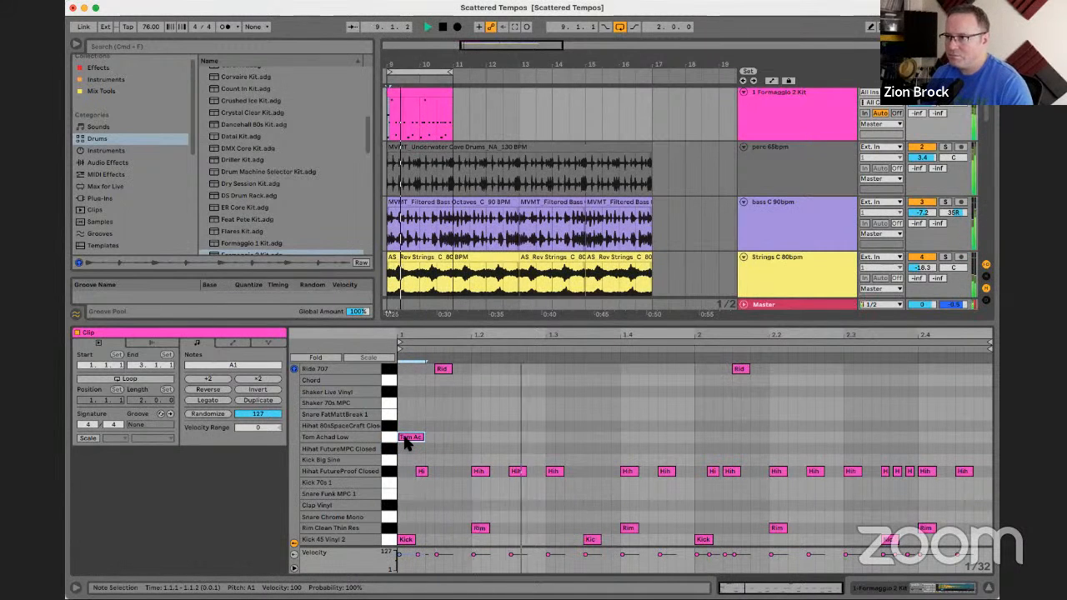
{"action": "key", "text": "Delete"}
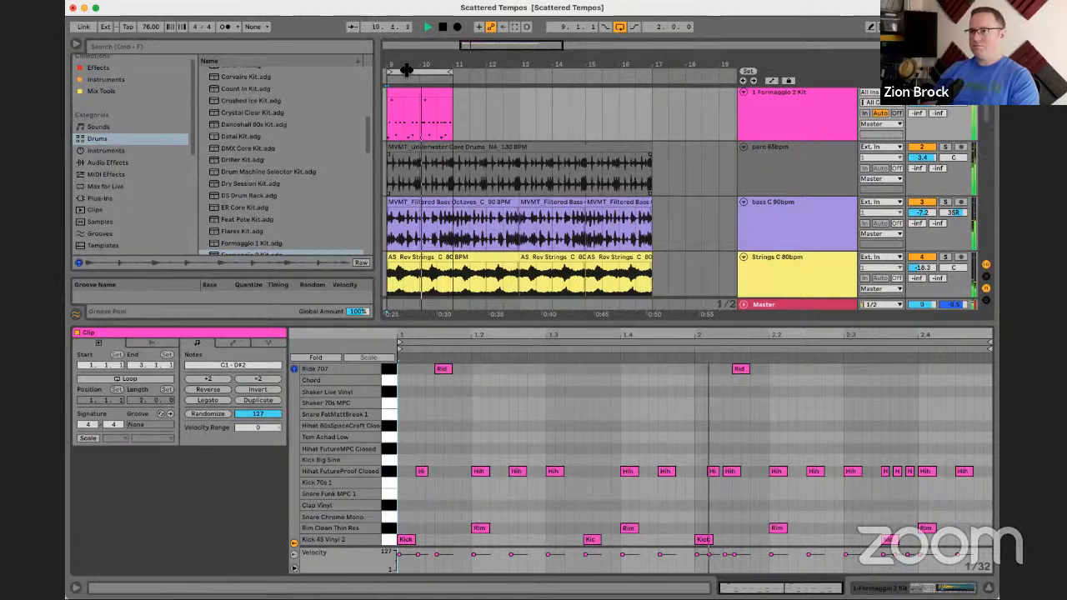
- Copy the three-note triplet hi-hat roll from 2.3.3 to 2.3, replacing the single hi-hat there
{"action": "left_click_drag", "start_coordinate": [478, 62], "coordinate": [478, 67]}
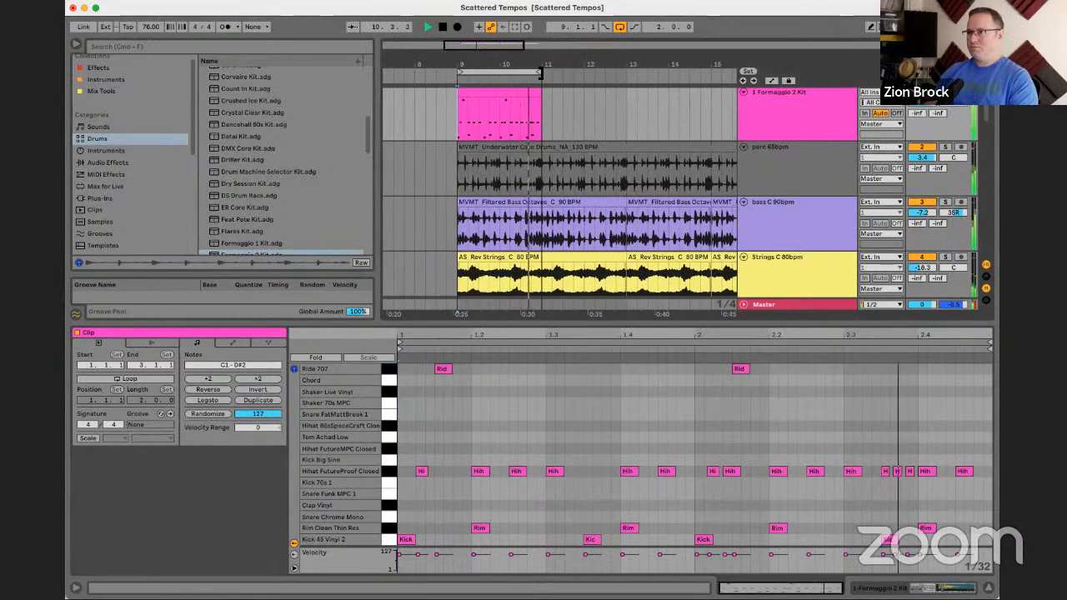
{"action": "left_click", "coordinate": [522, 92]}
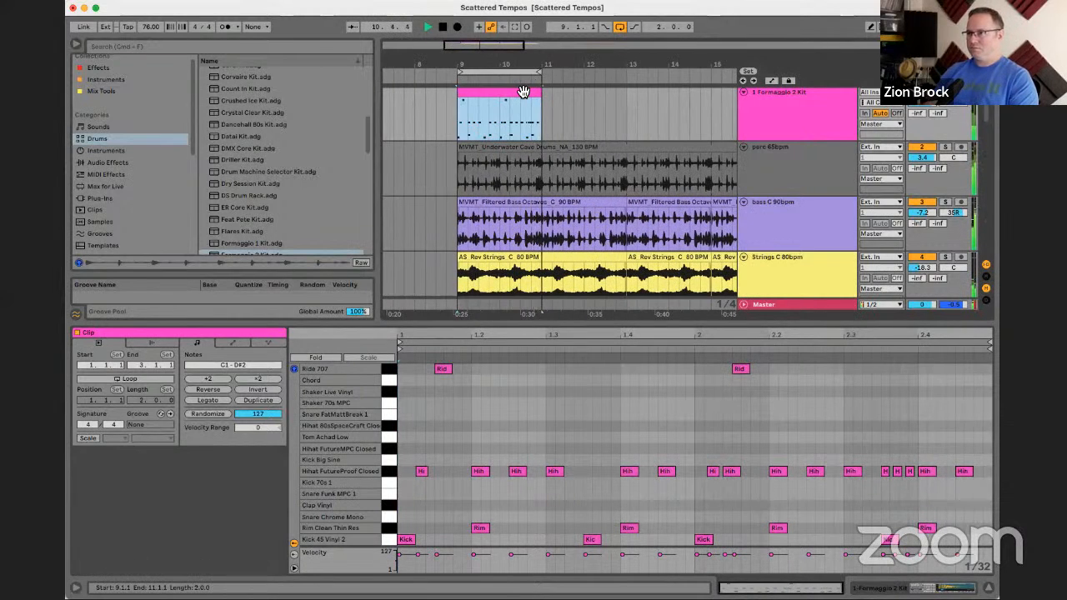
{"action": "left_click", "coordinate": [801, 373]}
{"action": "left_click_drag", "start_coordinate": [953, 347], "coordinate": [953, 363]}
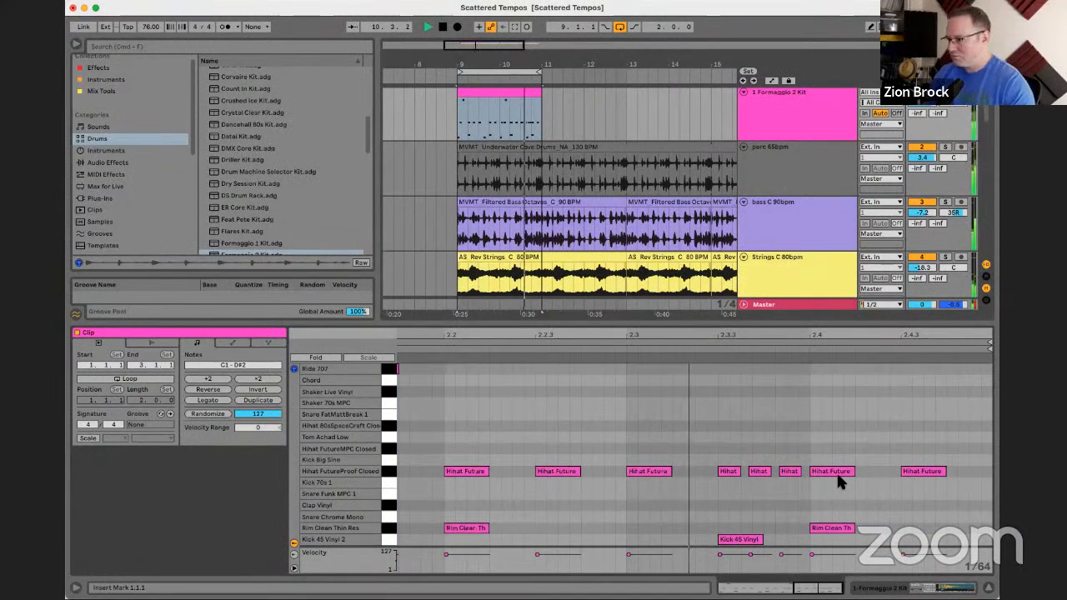
{"action": "left_click", "coordinate": [787, 483]}
{"action": "left_click_drag", "start_coordinate": [770, 482], "coordinate": [638, 478]}
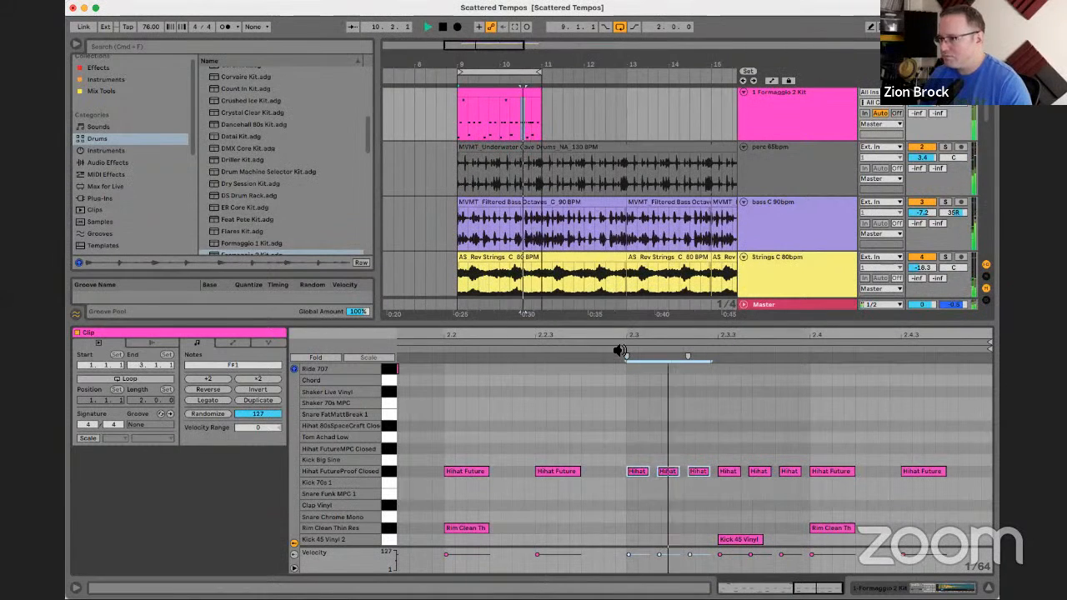
- Delete the closed hi-hat at 2.3.3 above the kick, and copy the three-note roll from 2.3 onto 2.4
{"action": "left_click", "coordinate": [730, 472]}
{"action": "key", "text": "Delete"}
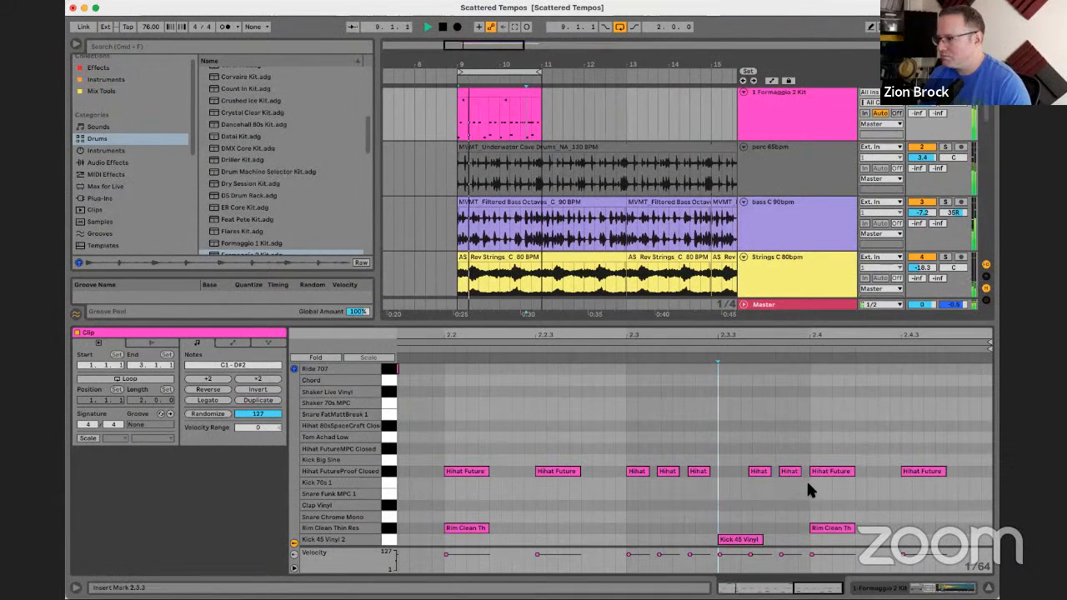
{"action": "left_click_drag", "start_coordinate": [793, 485], "coordinate": [759, 472]}
{"action": "left_click", "coordinate": [698, 496]}
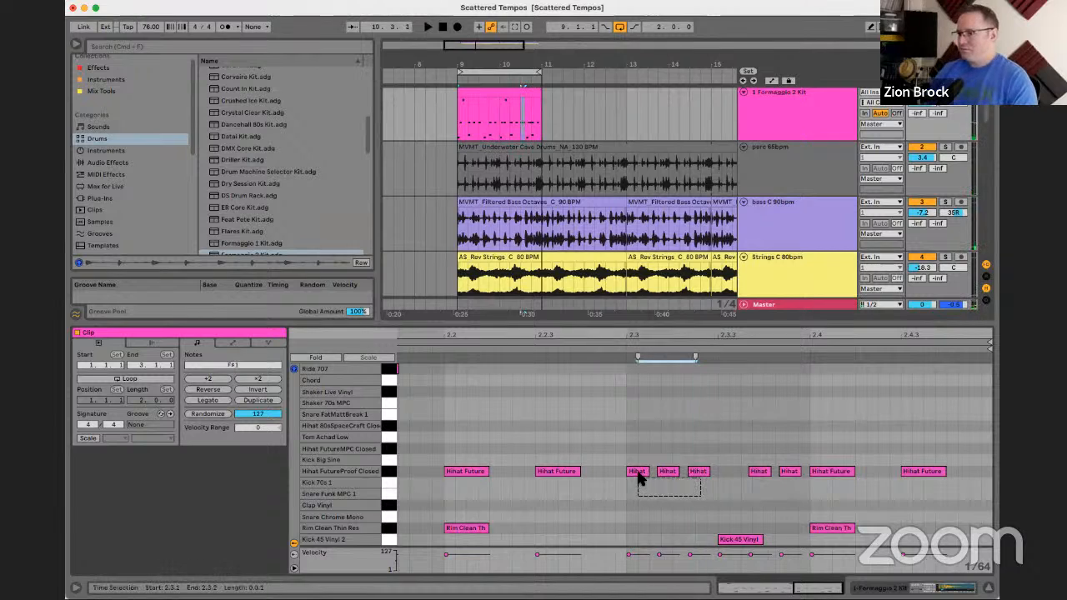
{"action": "left_click_drag", "start_coordinate": [638, 478], "coordinate": [821, 476]}
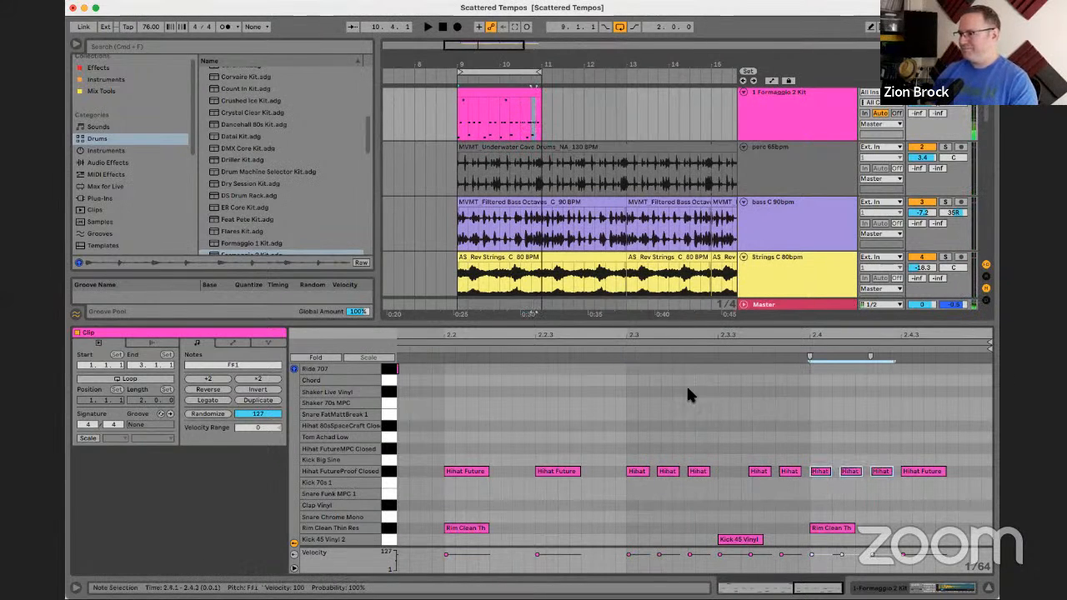
{"action": "left_click", "coordinate": [620, 347]}
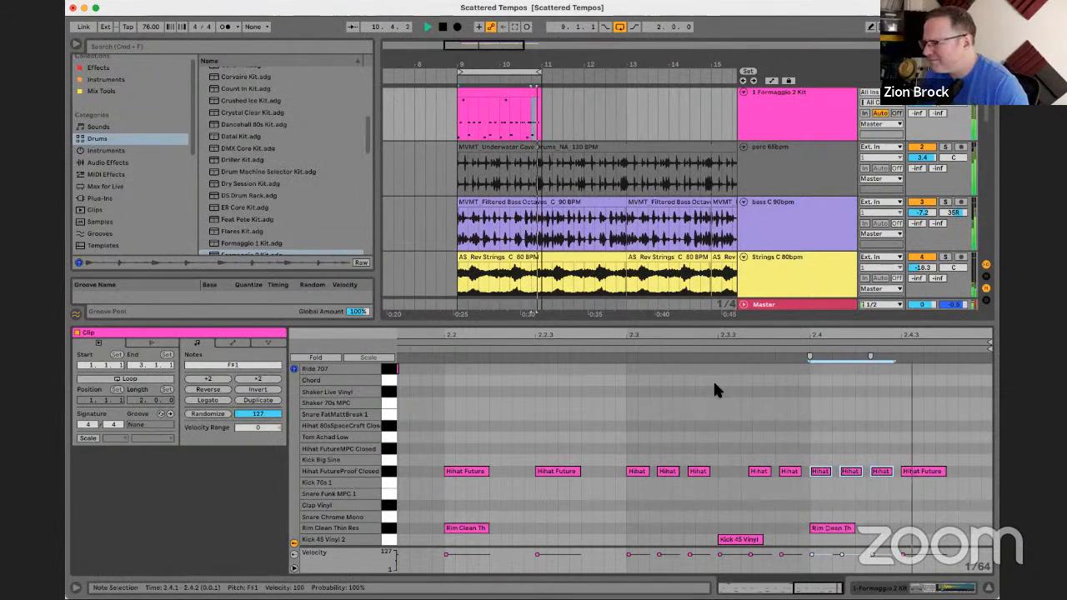
- Transpose the closed hi-hat at 2.4.3 up to the Ride 707 row and play the loop
{"action": "left_click", "coordinate": [922, 472]}
{"action": "key", "text": "space"}
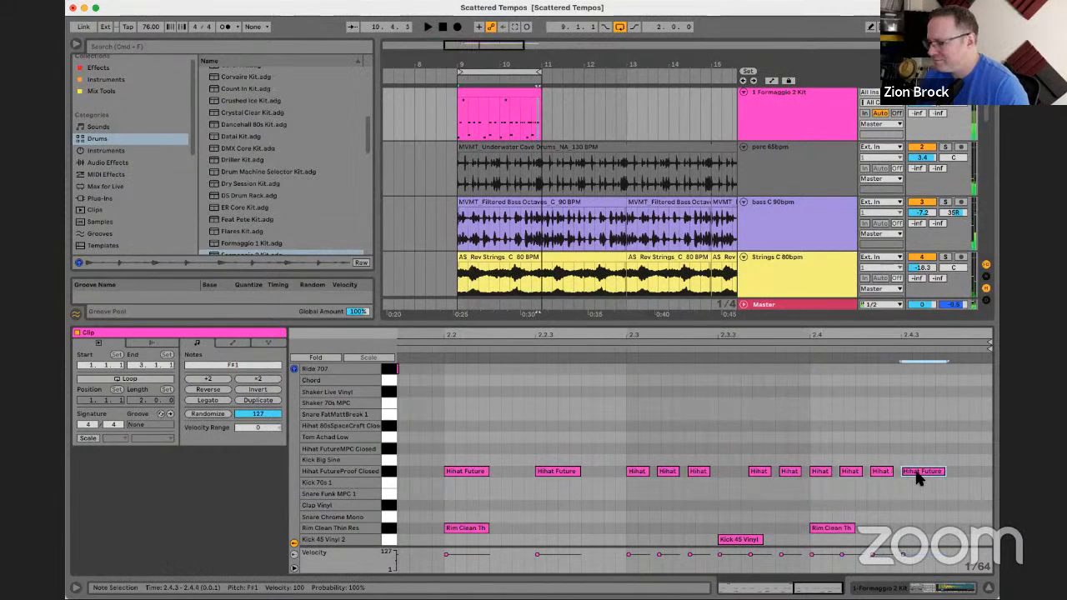
{"action": "key", "text": "Up"}
{"action": "key", "text": "Up"}
{"action": "key", "text": "Up"}
{"action": "key", "text": "Up"}
{"action": "key", "text": "Up"}
{"action": "key", "text": "Up"}
{"action": "key", "text": "Up"}
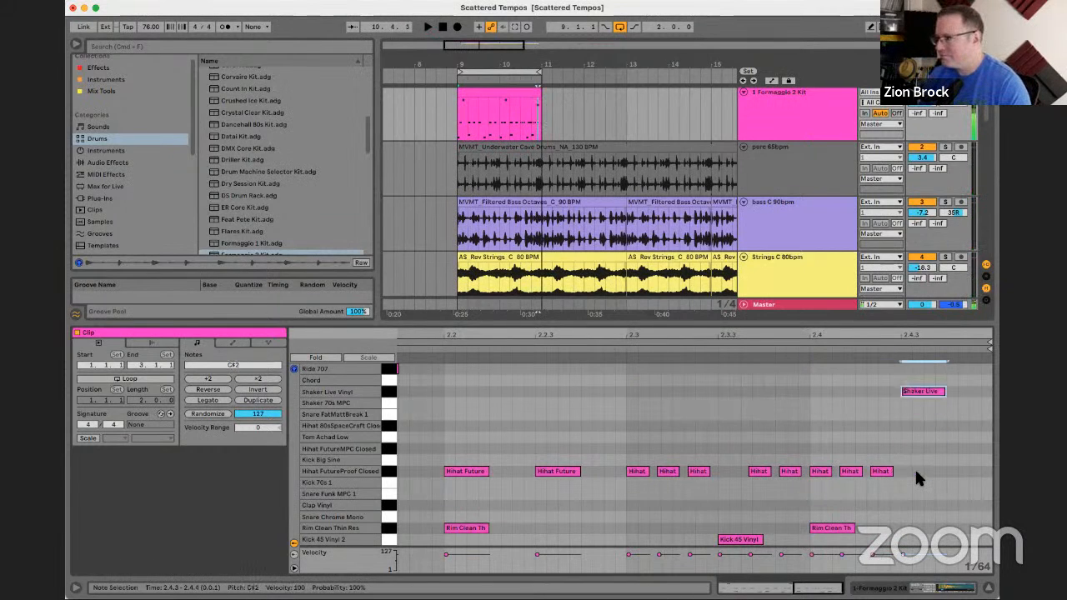
{"action": "key", "text": "Up"}
{"action": "key", "text": "space"}
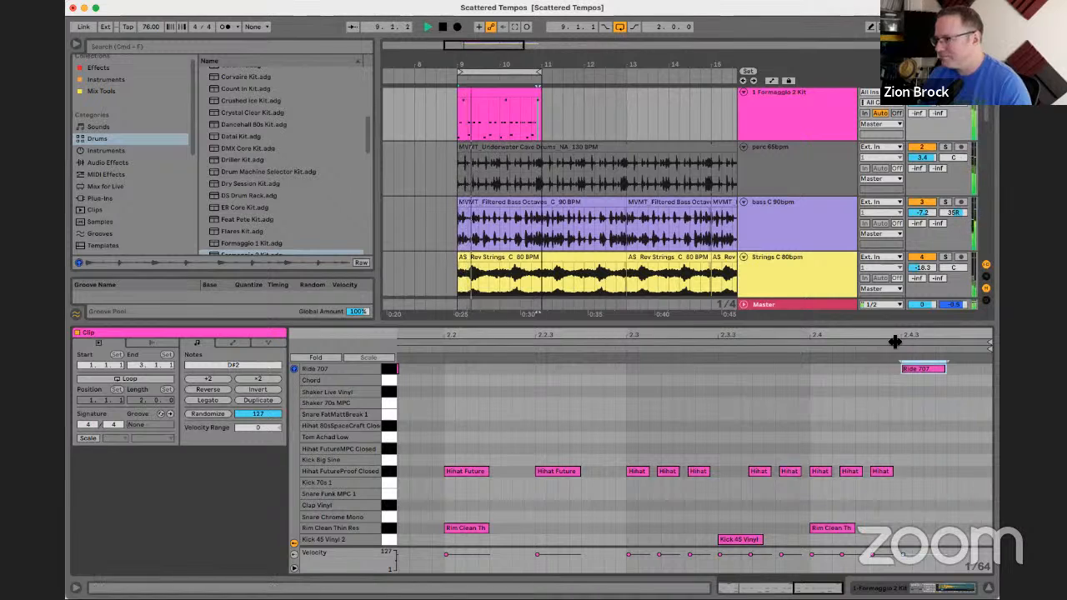
- At the start of bar 2, place the first closed hi-hat at 2.1.2 on the 1/16 grid and remove the second one
{"action": "left_click_drag", "start_coordinate": [955, 331], "coordinate": [956, 292]}
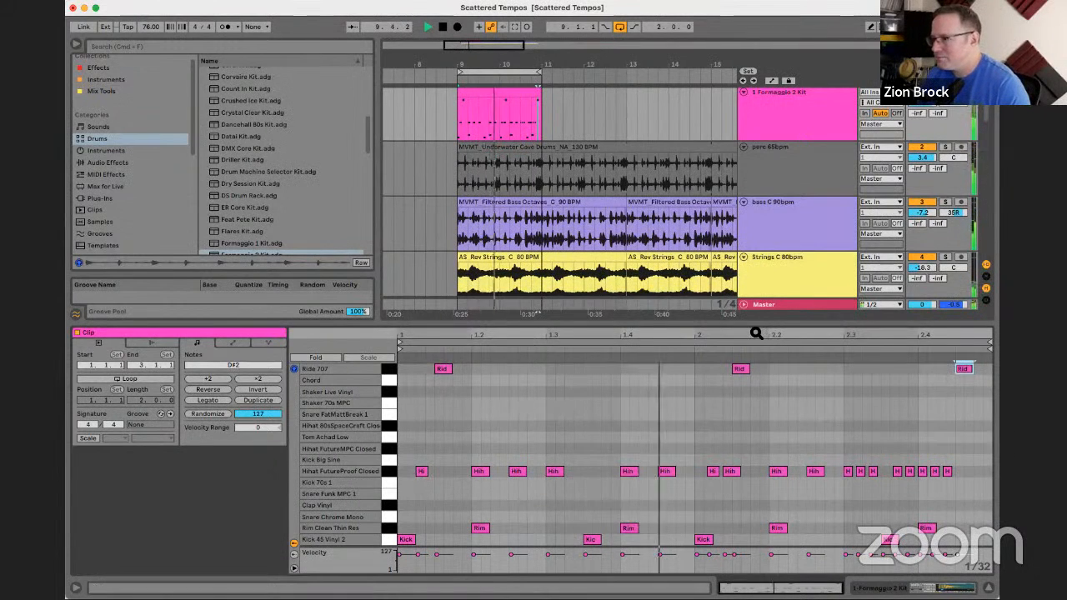
{"action": "left_click_drag", "start_coordinate": [753, 333], "coordinate": [753, 355]}
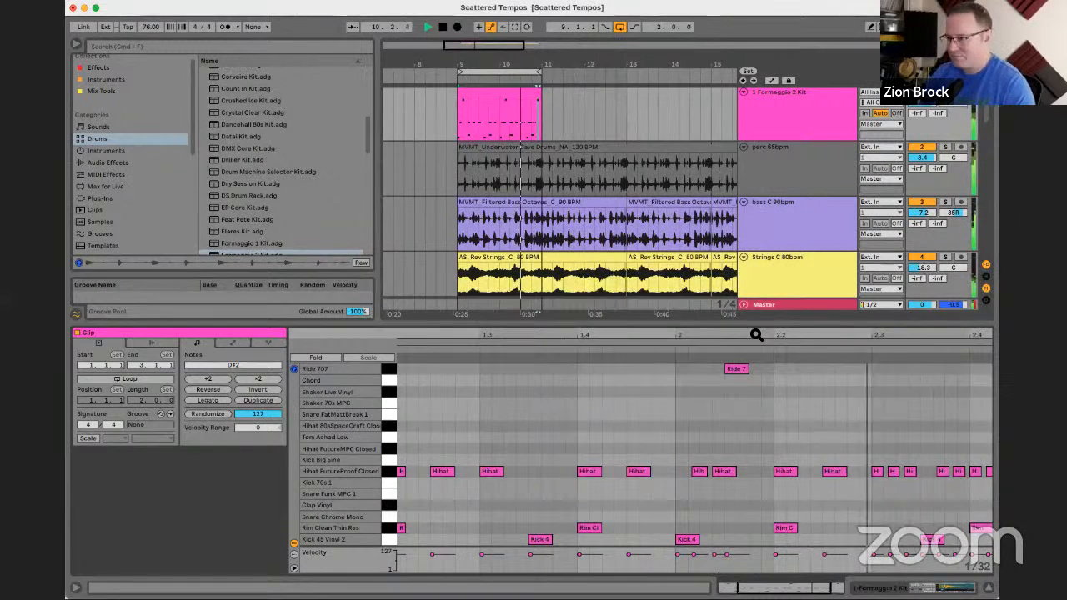
{"action": "left_click", "coordinate": [710, 475]}
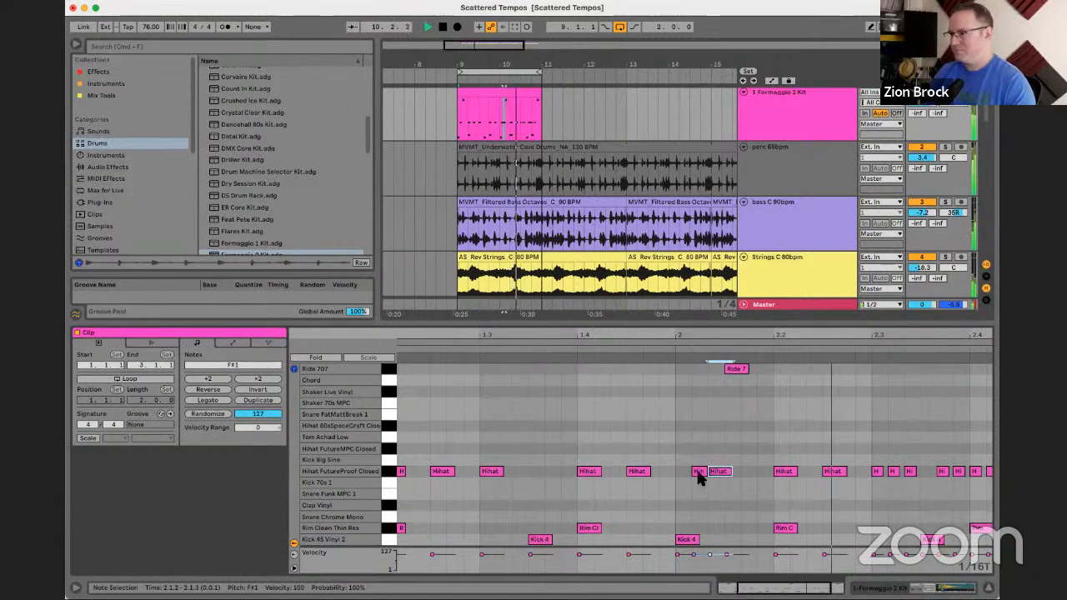
{"action": "left_click_drag", "start_coordinate": [735, 333], "coordinate": [723, 333]}
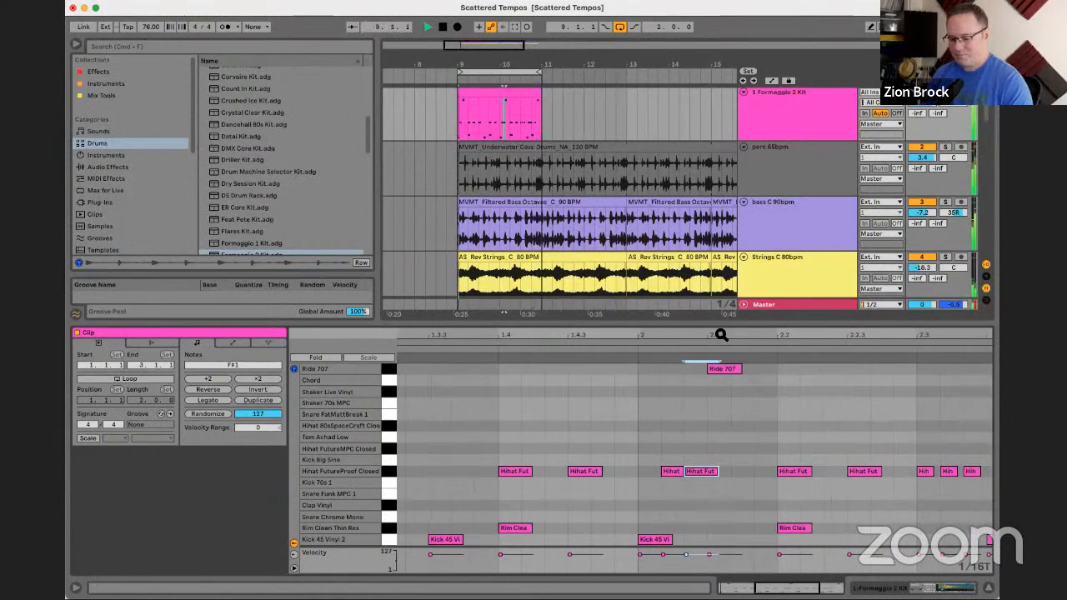
{"action": "left_click_drag", "start_coordinate": [670, 472], "coordinate": [682, 475]}
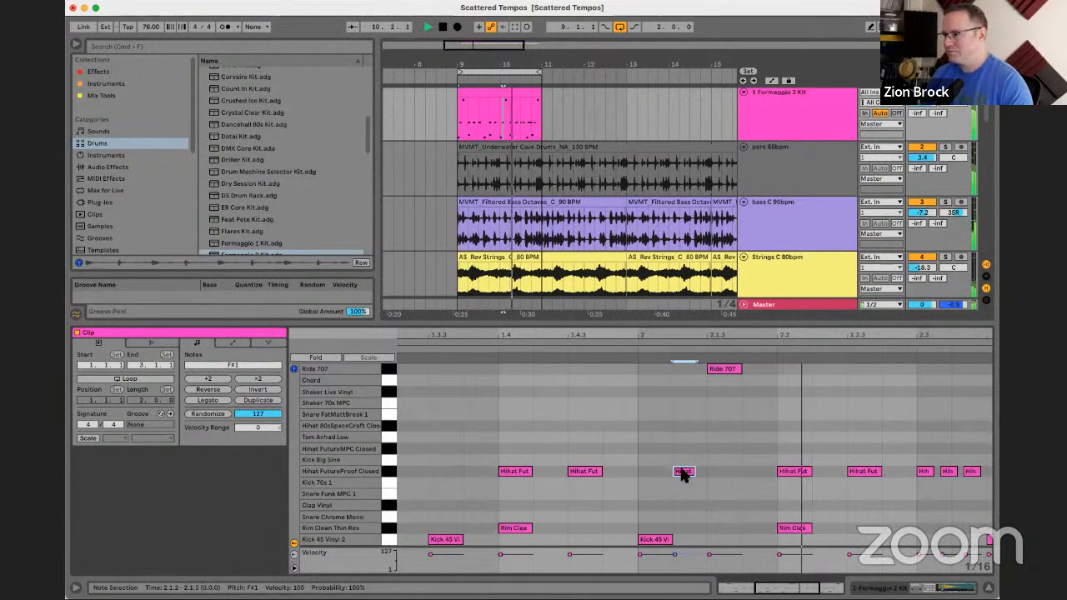
- Delete the closed hi-hat at 2.4 above the rim hit and listen to the loop
{"action": "left_click_drag", "start_coordinate": [770, 335], "coordinate": [768, 336]}
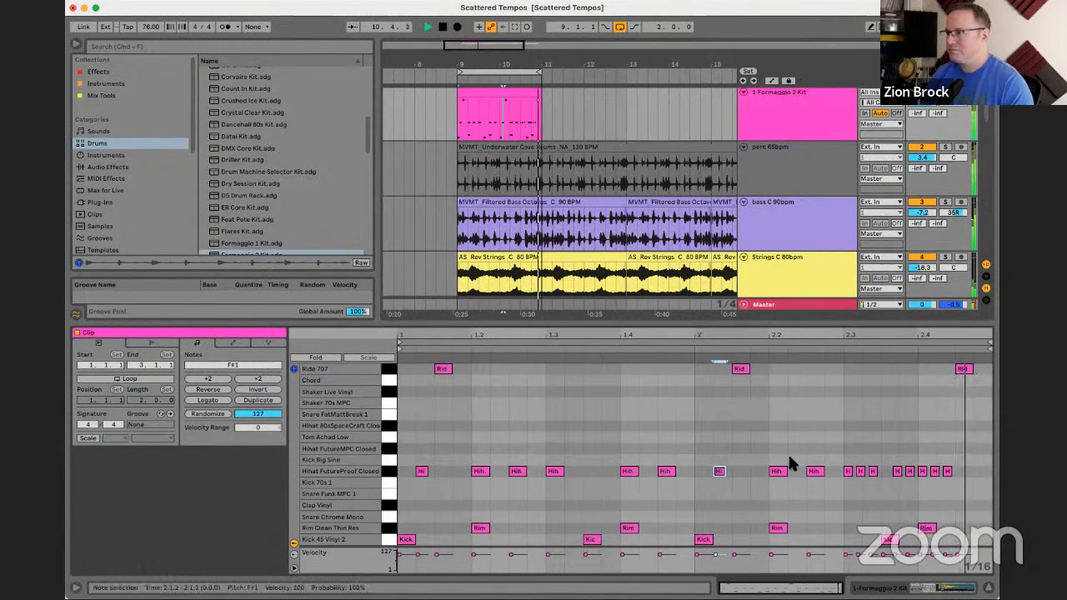
{"action": "left_click", "coordinate": [849, 472]}
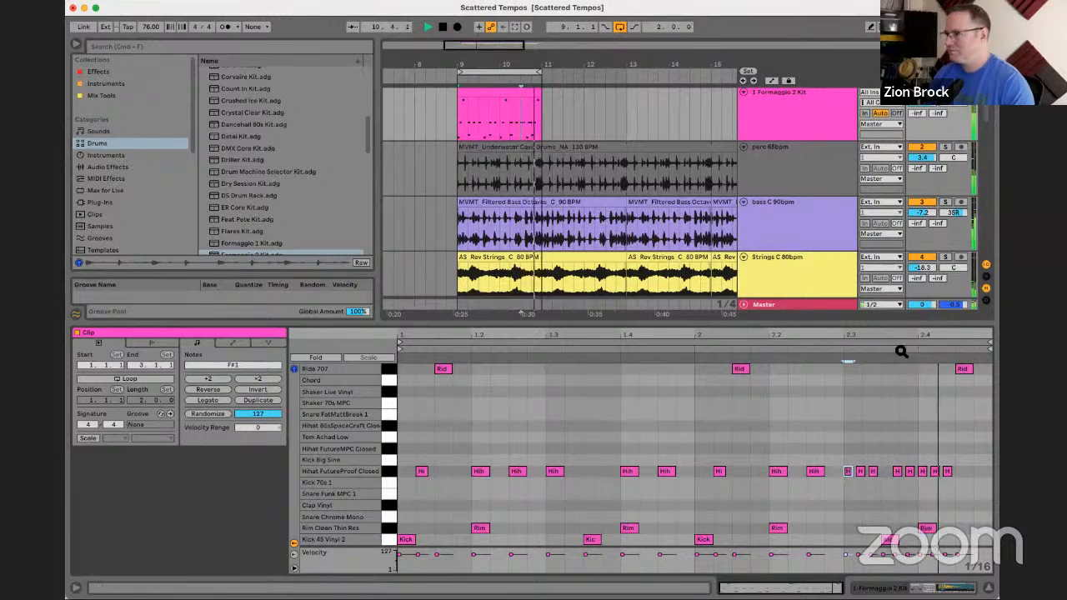
{"action": "left_click_drag", "start_coordinate": [901, 337], "coordinate": [862, 375]}
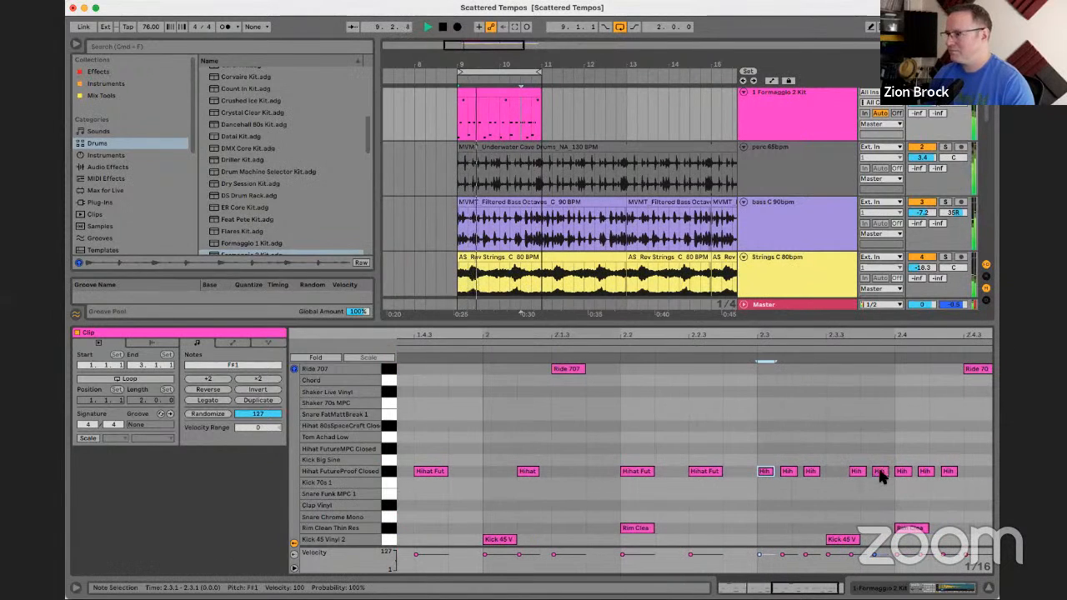
{"action": "double_click", "coordinate": [900, 471]}
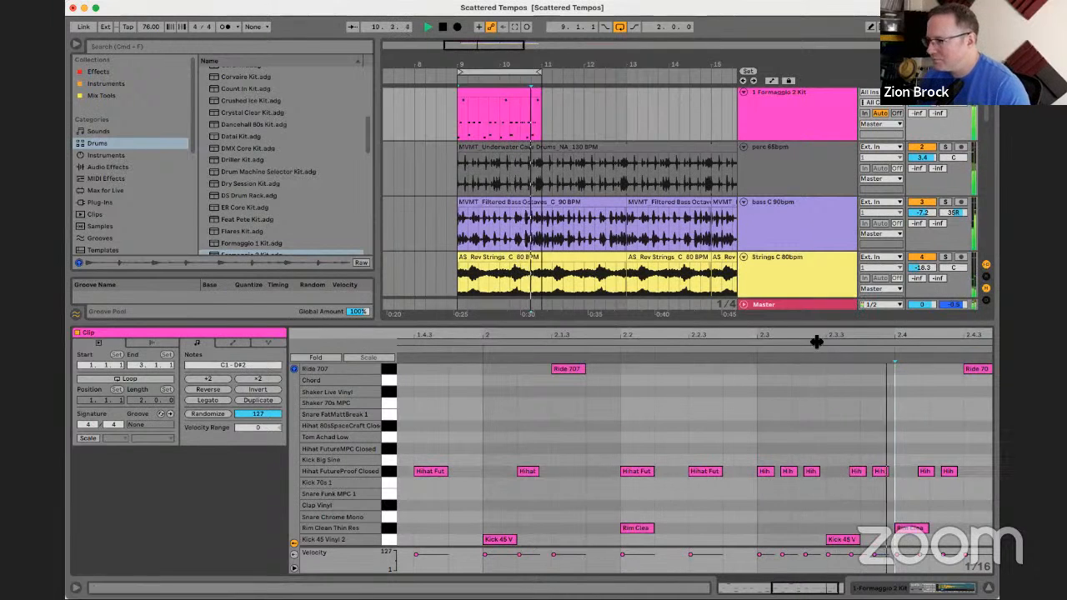
{"action": "left_click_drag", "start_coordinate": [816, 340], "coordinate": [797, 347]}
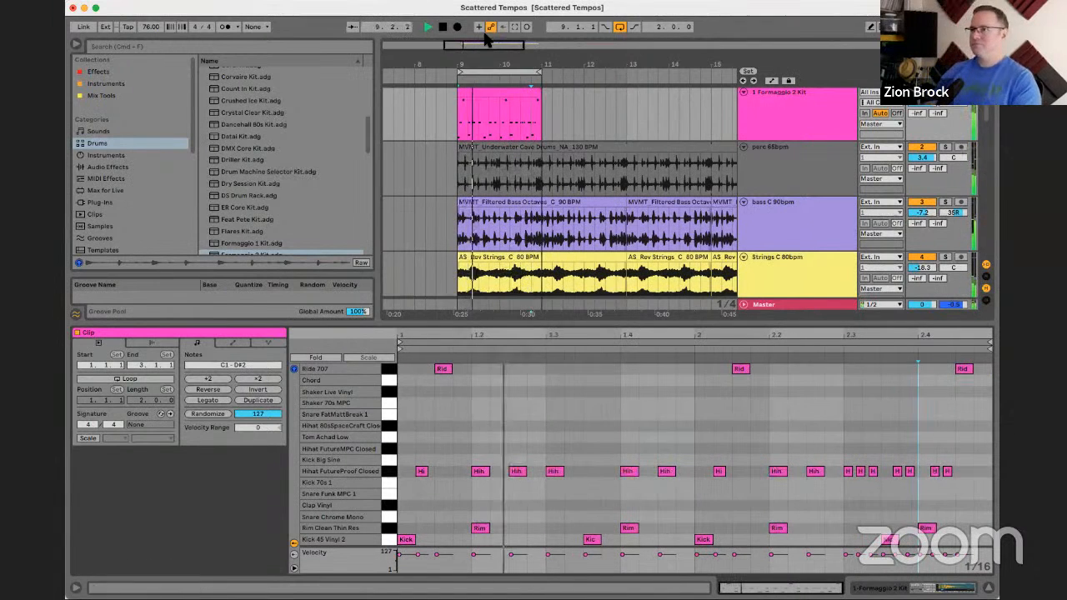
{"action": "key", "text": "space"}
- Enlarge the arrangement by hiding the clip detail and narrowing the browser, and play the loop with the drum clip selected
{"action": "left_click_drag", "start_coordinate": [497, 65], "coordinate": [463, 73]}
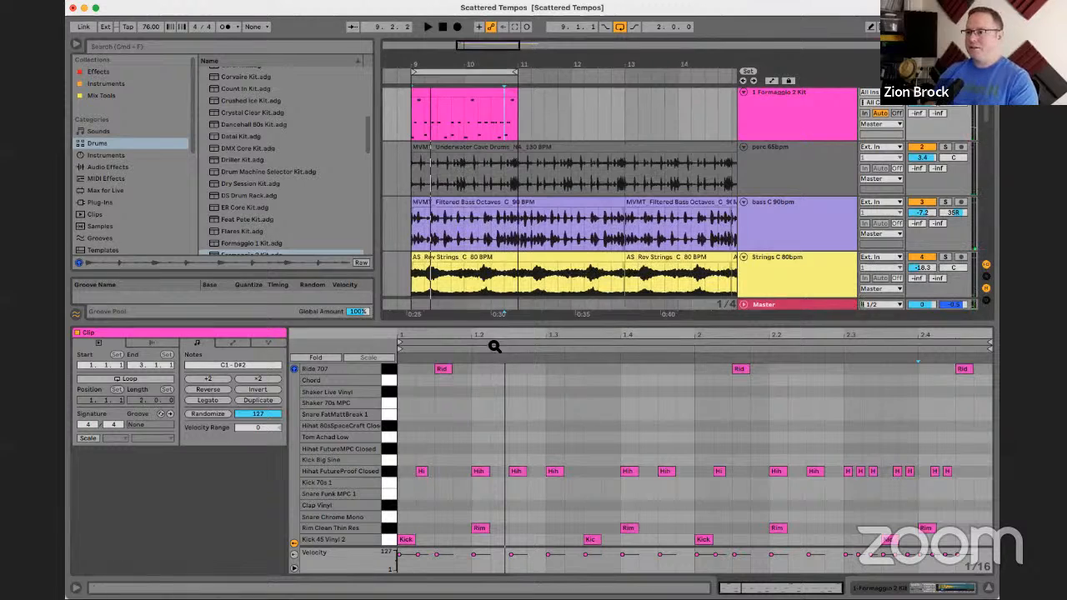
{"action": "left_click_drag", "start_coordinate": [494, 428], "coordinate": [488, 534]}
{"action": "key", "text": "space"}
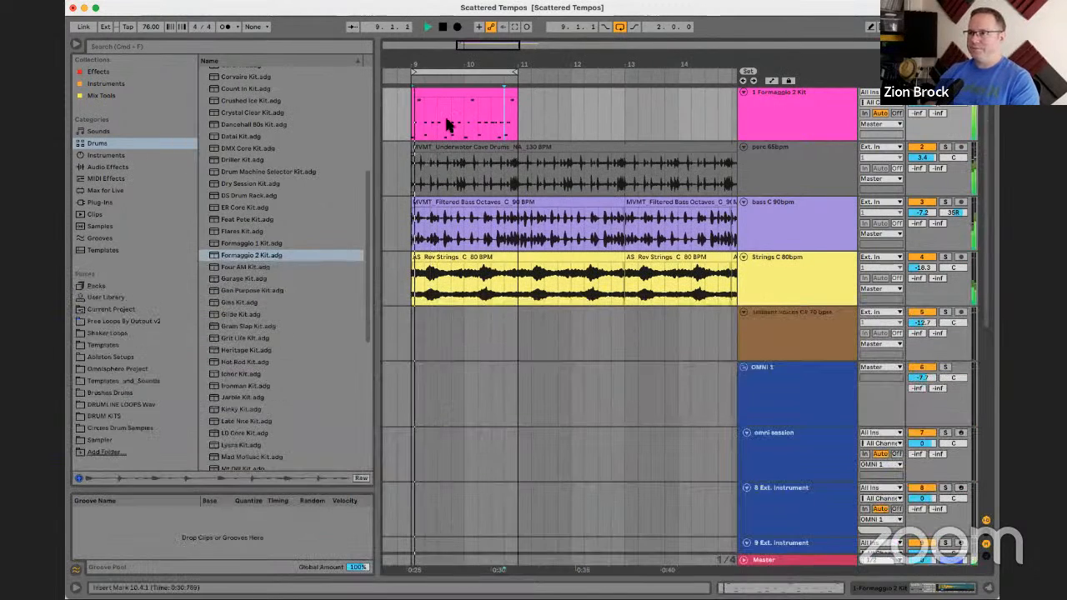
{"action": "left_click", "coordinate": [458, 94]}
{"action": "left_click_drag", "start_coordinate": [483, 61], "coordinate": [208, 109]}
{"action": "left_click_drag", "start_coordinate": [289, 569], "coordinate": [356, 569]}
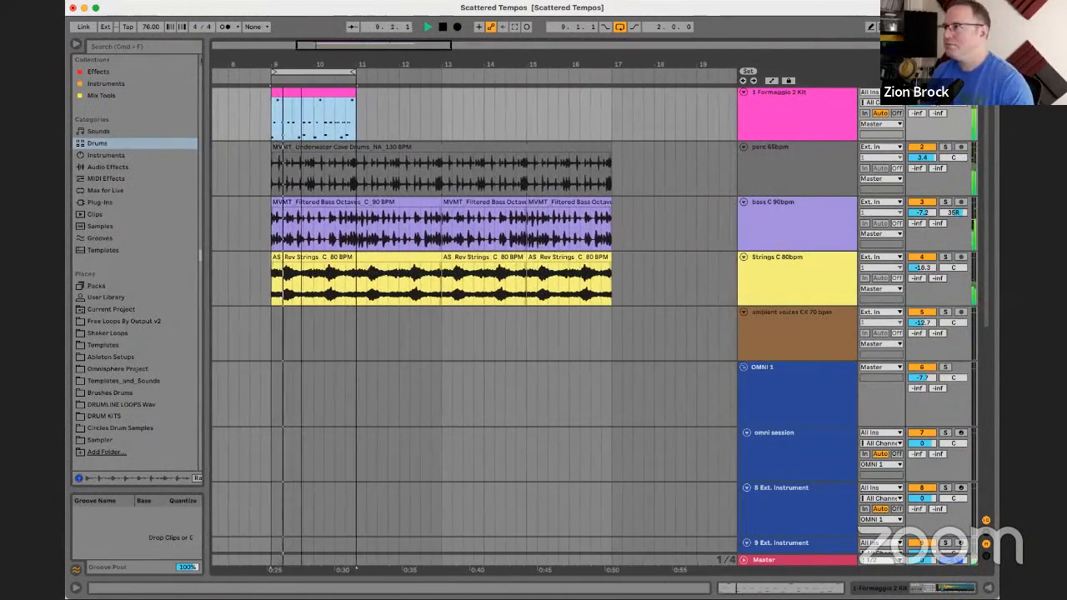
{"action": "left_click", "coordinate": [357, 90]}
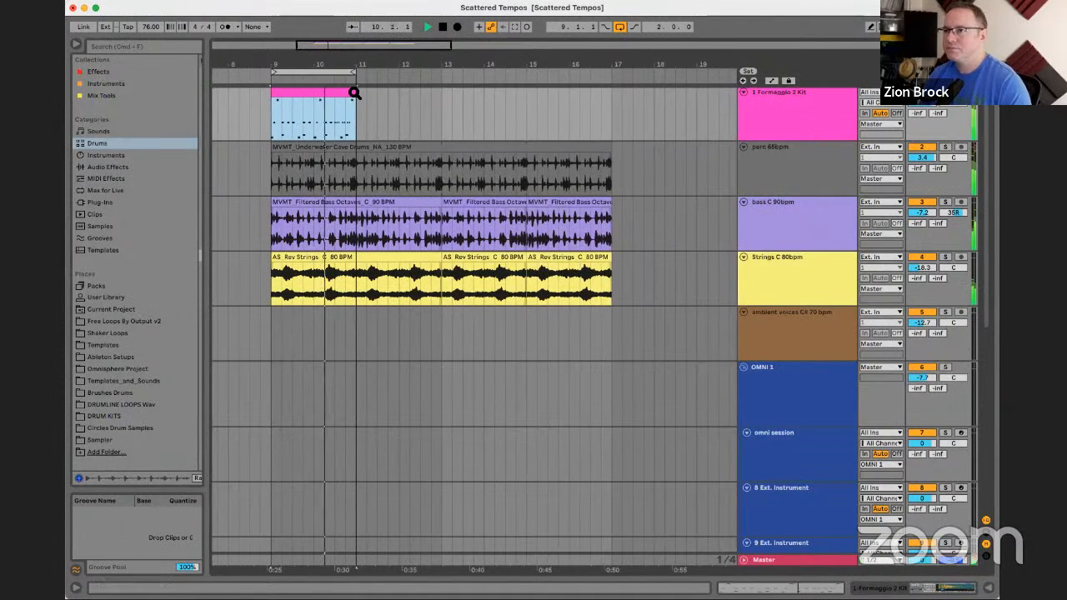
{"action": "left_click_drag", "start_coordinate": [342, 60], "coordinate": [345, 77]}
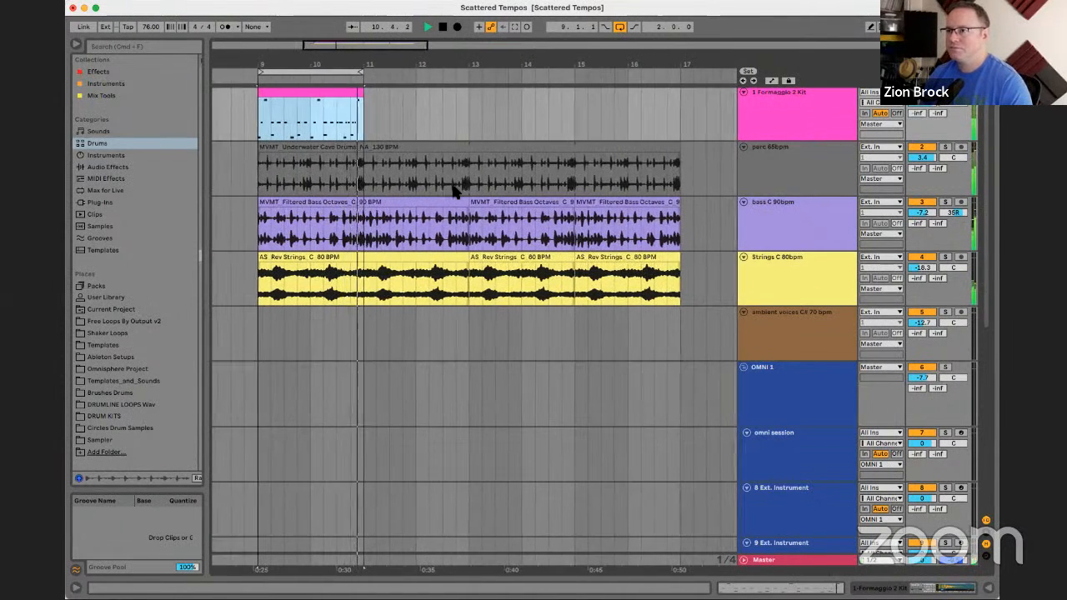
{"action": "key", "text": "space"}
- Select parts of the bass clips around bar 11 and play the arrangement from 11.1.1
{"action": "left_click", "coordinate": [536, 206]}
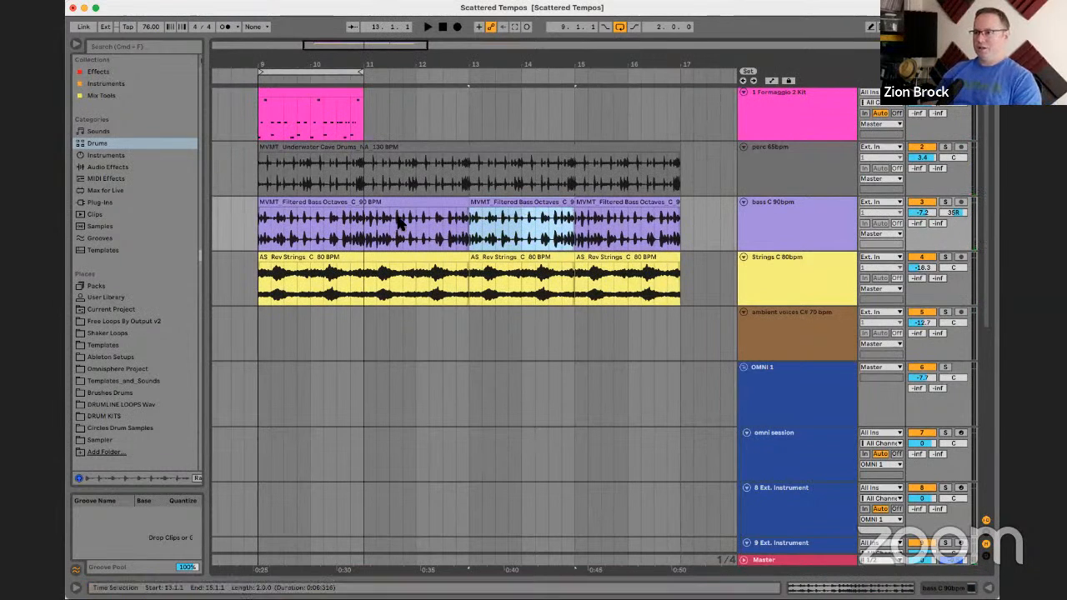
{"action": "left_click", "coordinate": [422, 206]}
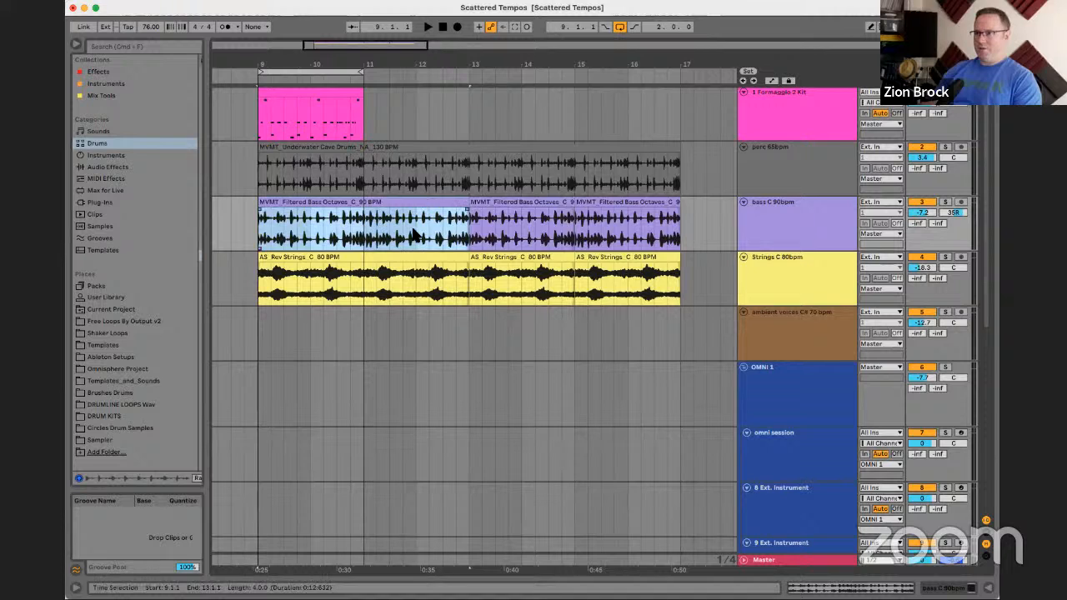
{"action": "left_click_drag", "start_coordinate": [416, 238], "coordinate": [364, 238]}
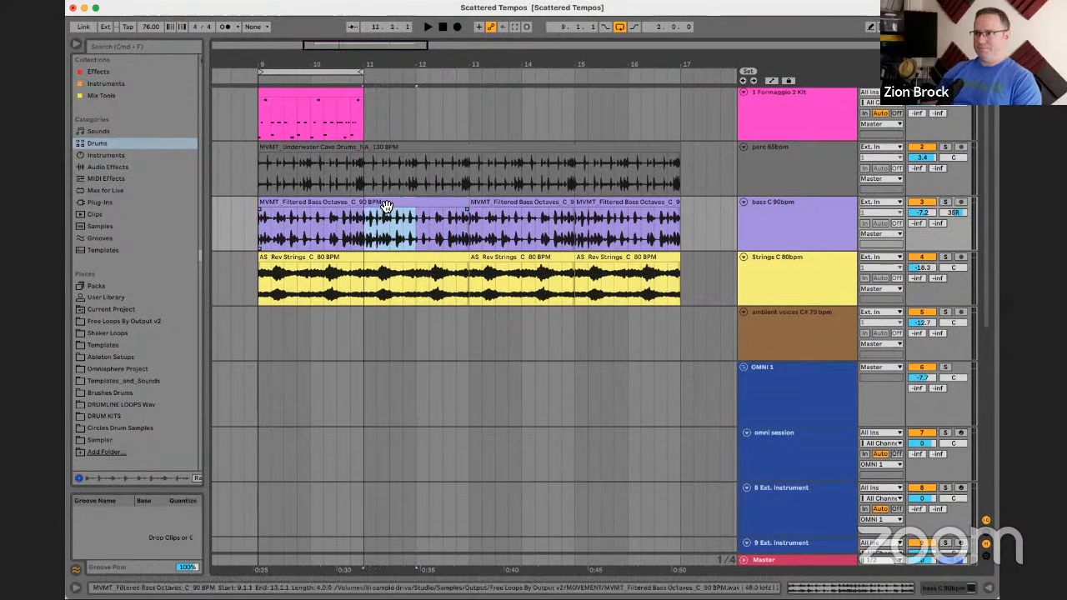
{"action": "left_click", "coordinate": [422, 206]}
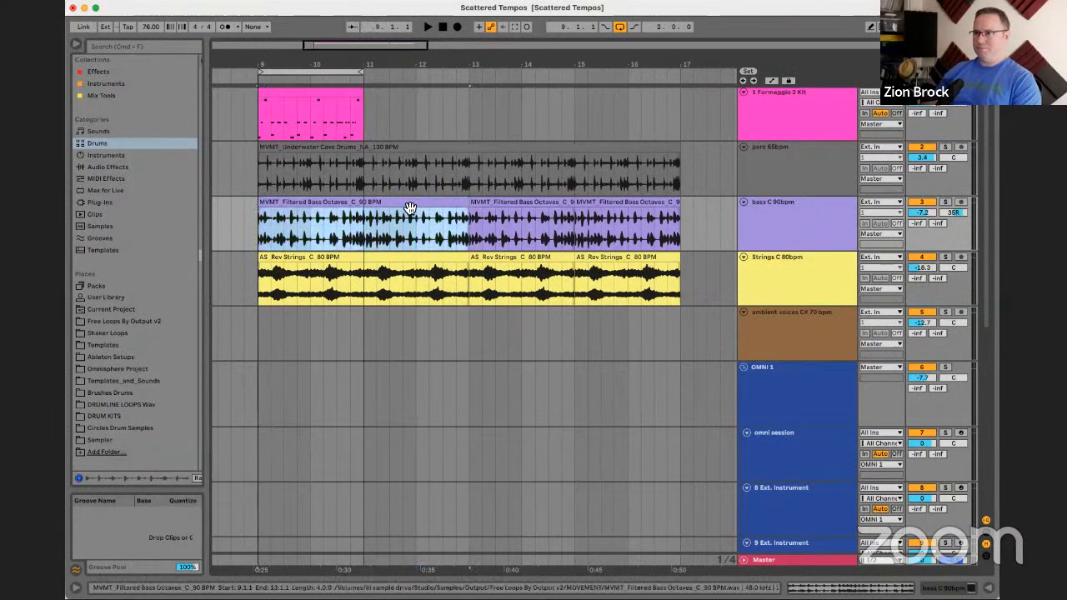
{"action": "left_click", "coordinate": [367, 239]}
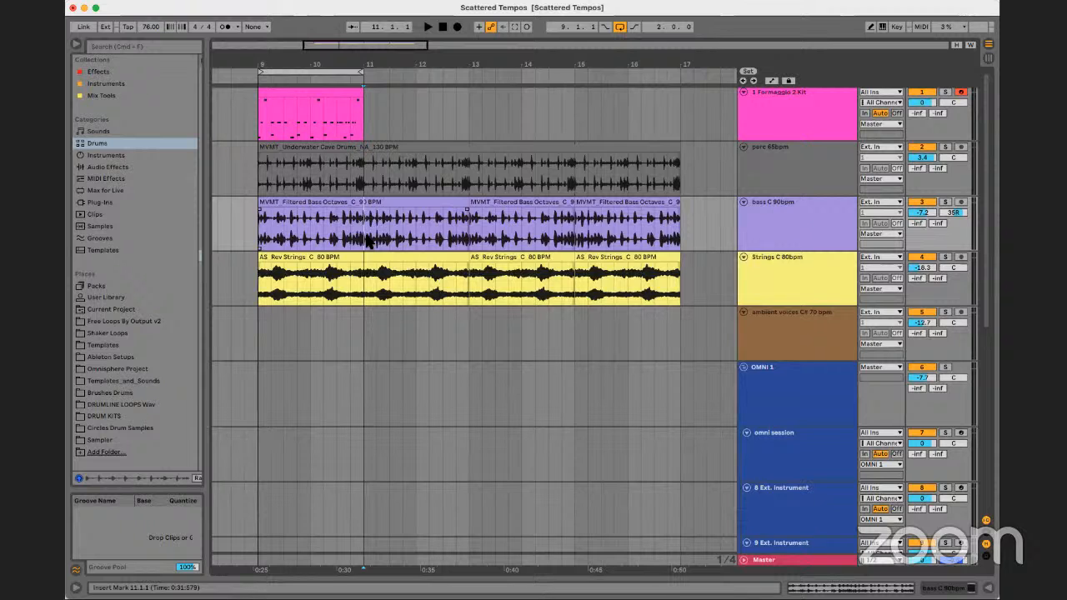
{"action": "key", "text": "space"}
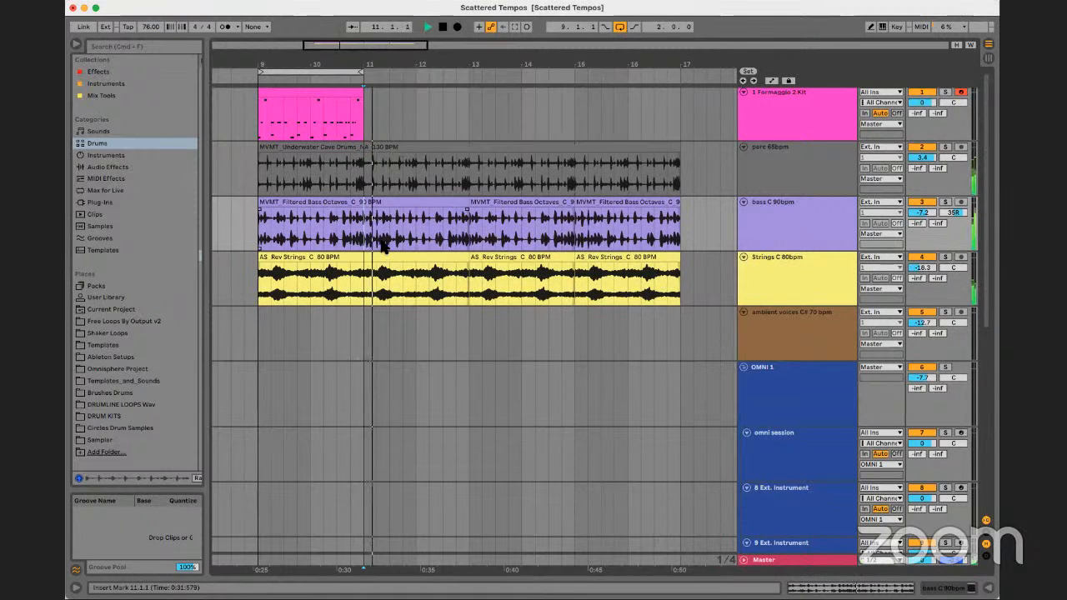
- Try moving the bass and strings clips from bar 13 back to bar 11, and undo the moves
{"action": "left_click_drag", "start_coordinate": [514, 206], "coordinate": [410, 208]}
{"action": "key", "text": "space"}
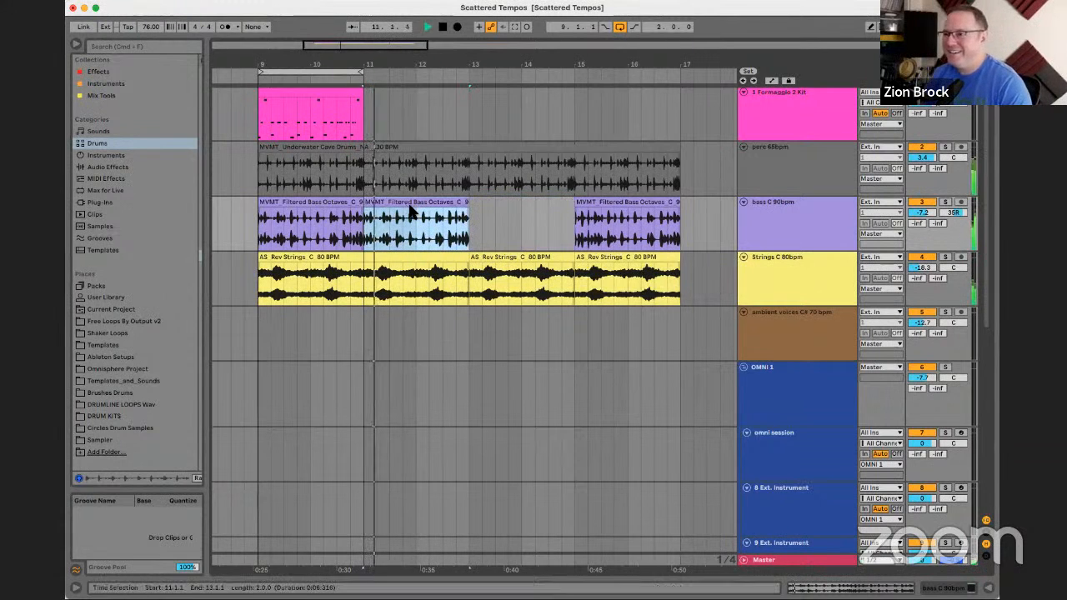
{"action": "key", "text": "space"}
{"action": "left_click_drag", "start_coordinate": [509, 261], "coordinate": [413, 264]}
{"action": "key", "text": "super+z"}
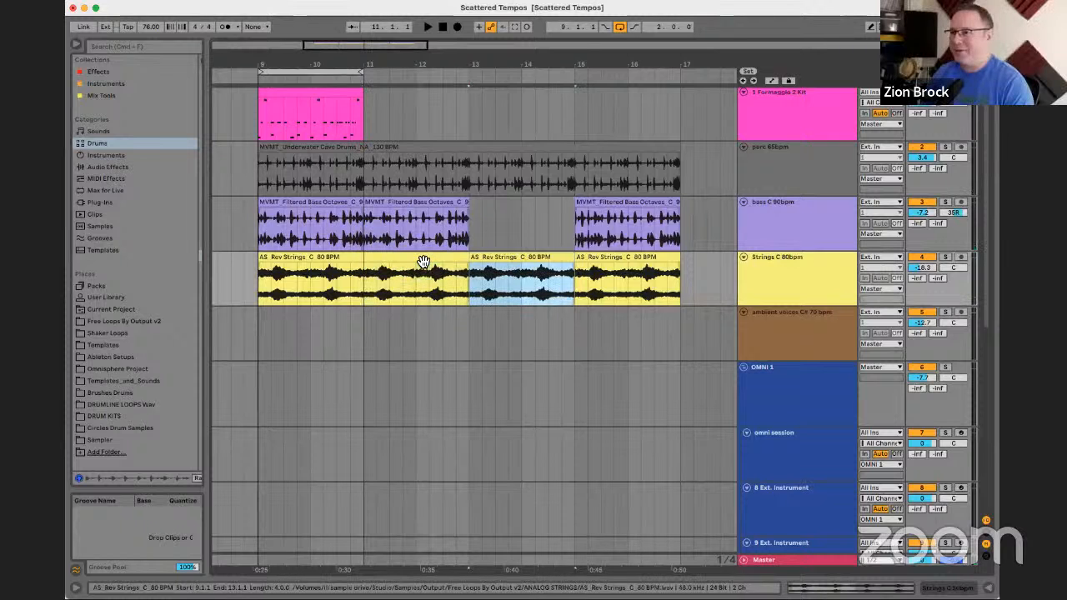
{"action": "key", "text": "super+z"}
- Split the first bass and strings clips at bar 11, and split both again at bar 12 to isolate that bar
{"action": "left_click", "coordinate": [410, 204]}
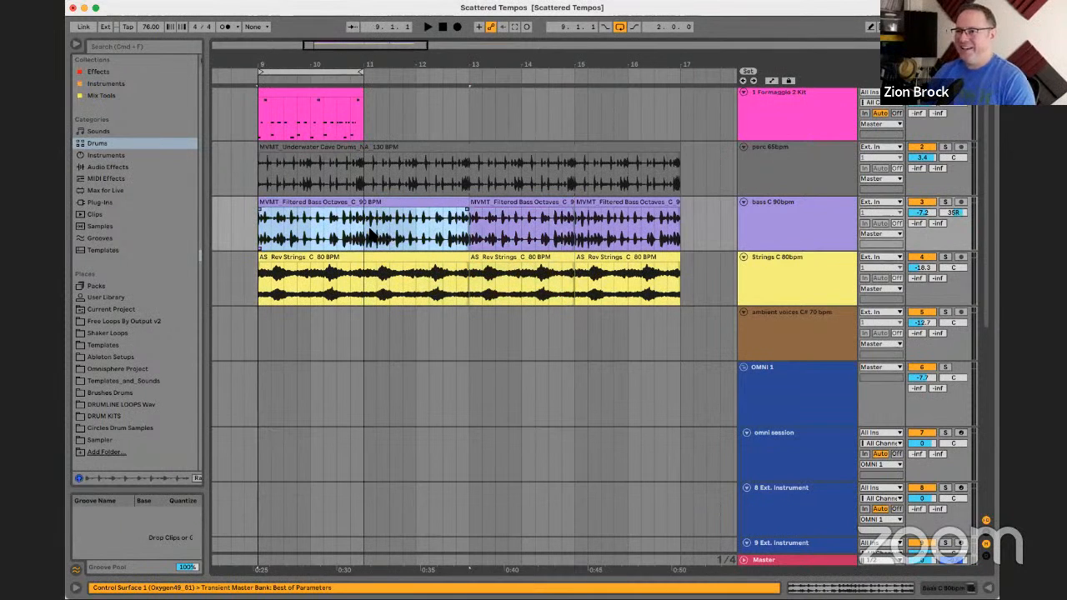
{"action": "left_click", "coordinate": [367, 236]}
{"action": "left_click", "coordinate": [388, 205]}
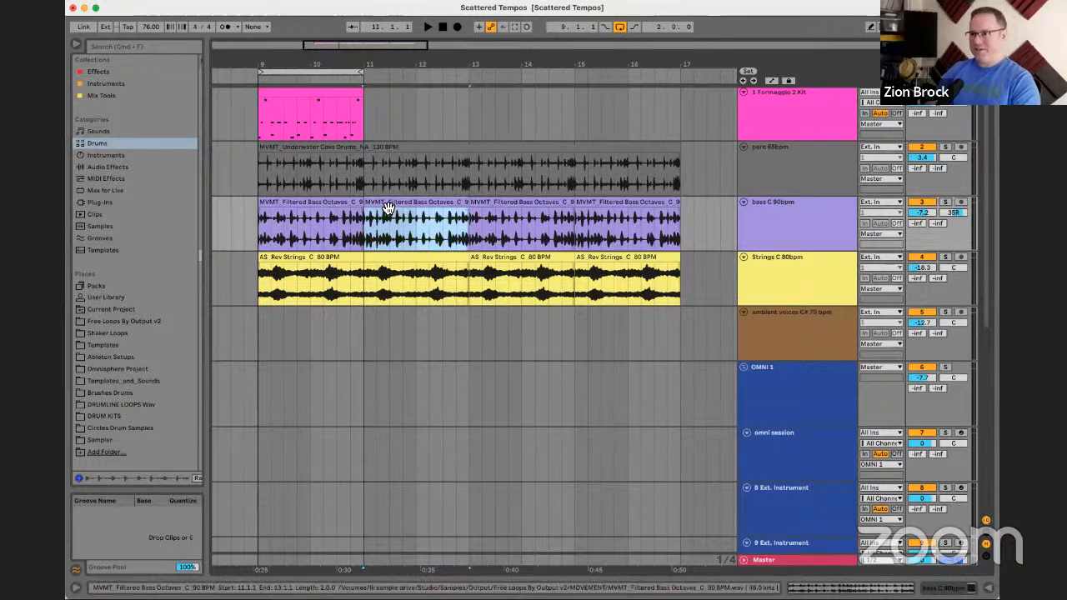
{"action": "left_click", "coordinate": [393, 254], "text": "shift"}
{"action": "left_click", "coordinate": [392, 254]}
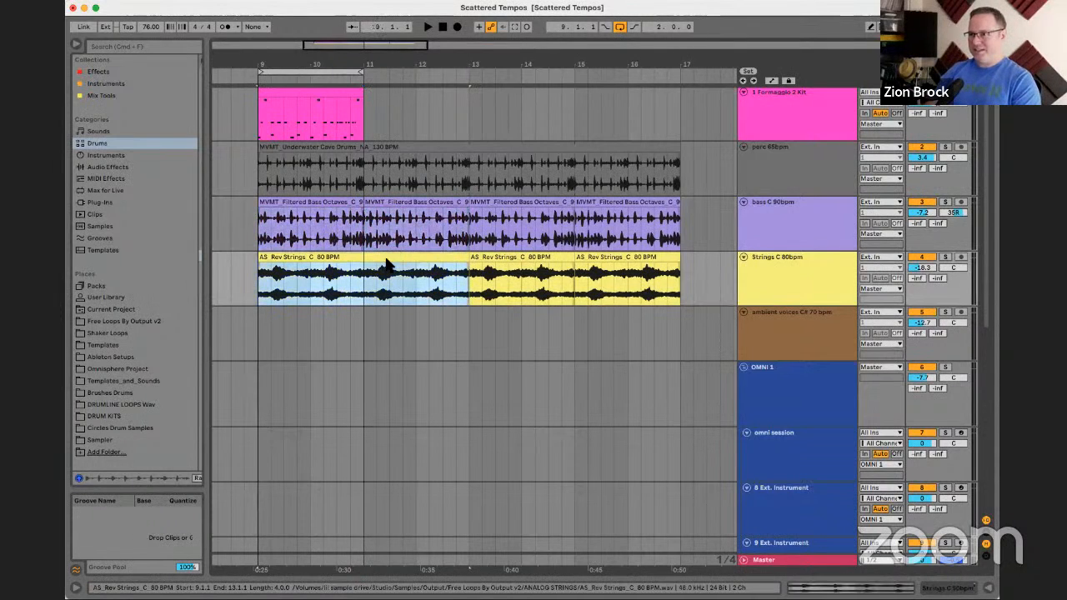
{"action": "left_click", "coordinate": [369, 286]}
{"action": "left_click", "coordinate": [407, 261]}
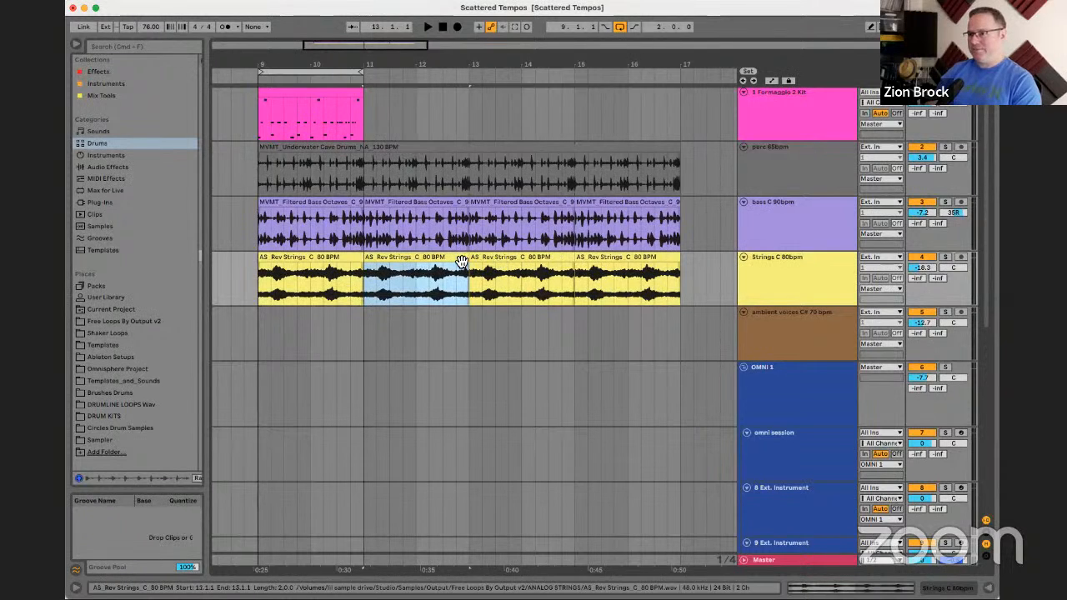
{"action": "left_click_drag", "start_coordinate": [416, 263], "coordinate": [378, 221]}
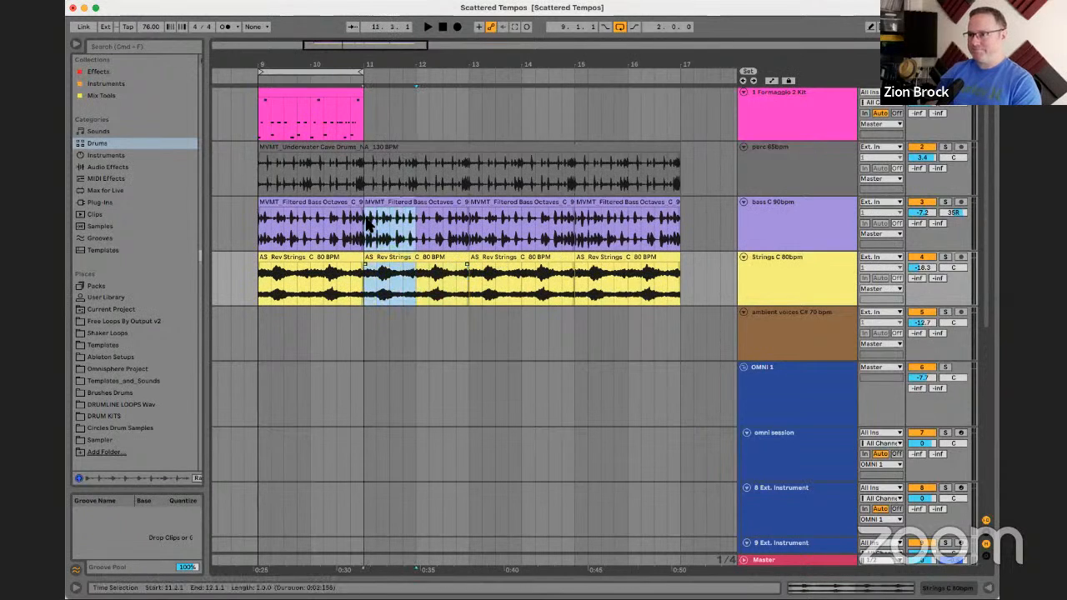
- Transpose the one-bar bass clip at bar 11 to -7 semitones while listening
{"action": "double_click", "coordinate": [388, 204]}
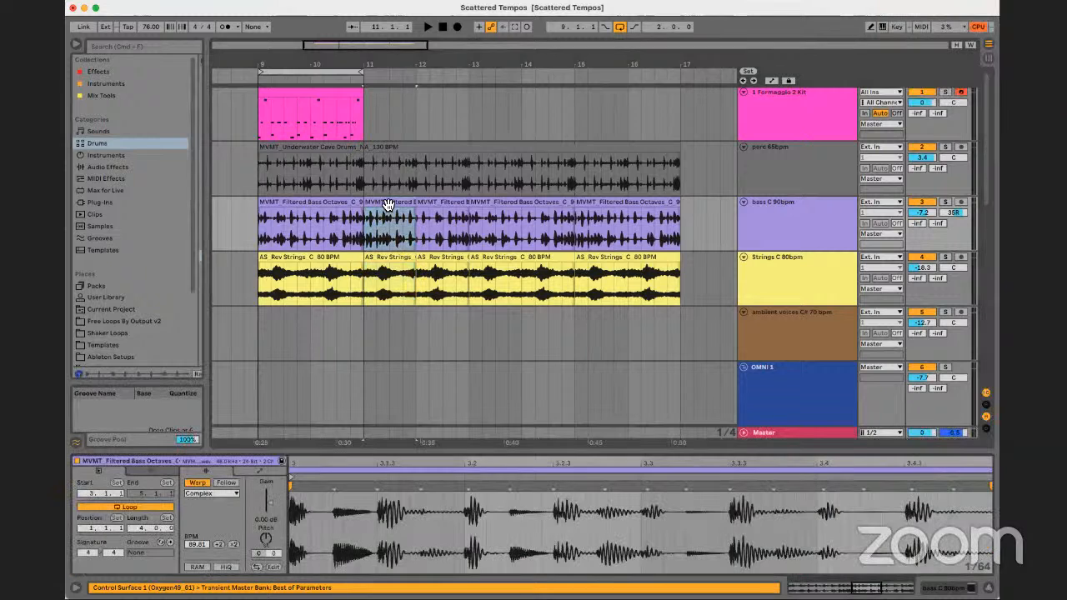
{"action": "key", "text": "space"}
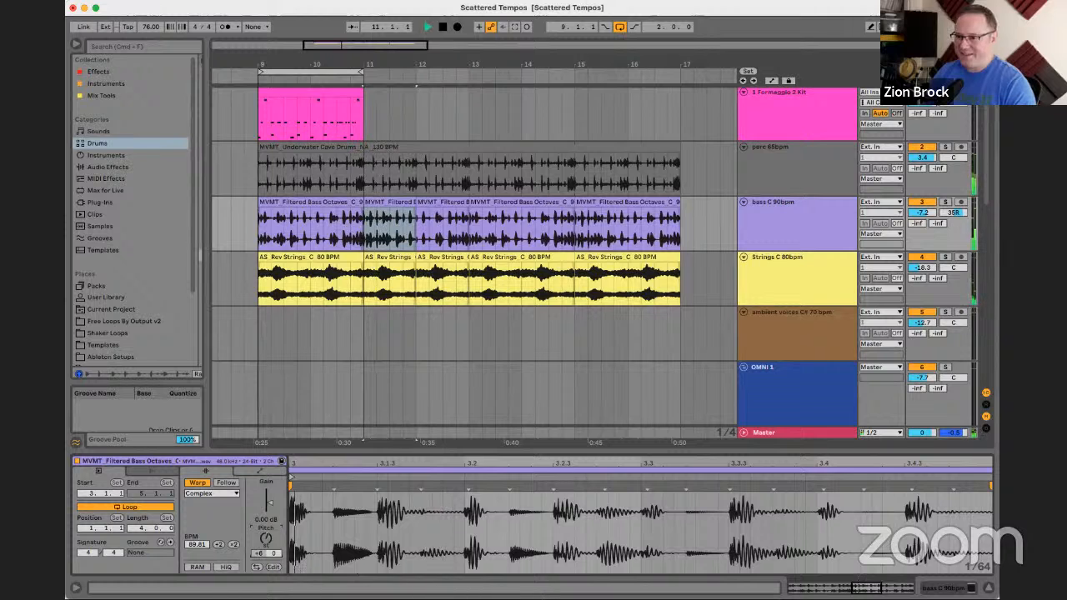
{"action": "key", "text": "space"}
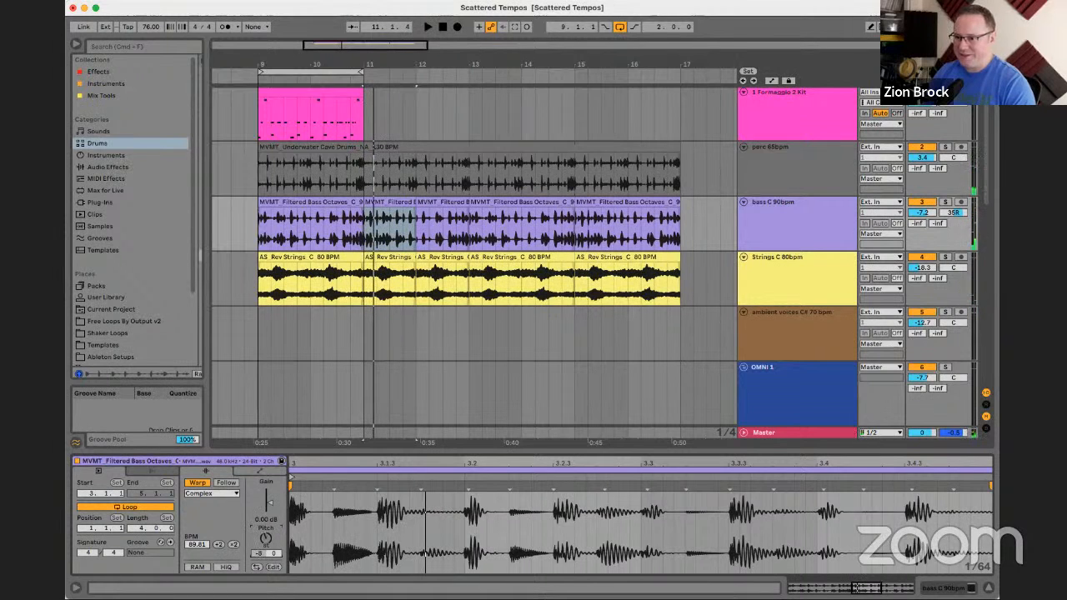
- Transpose the one-bar strings clip at bar 11 to -7 semitones and play it back with the bass
{"action": "left_click", "coordinate": [382, 275]}
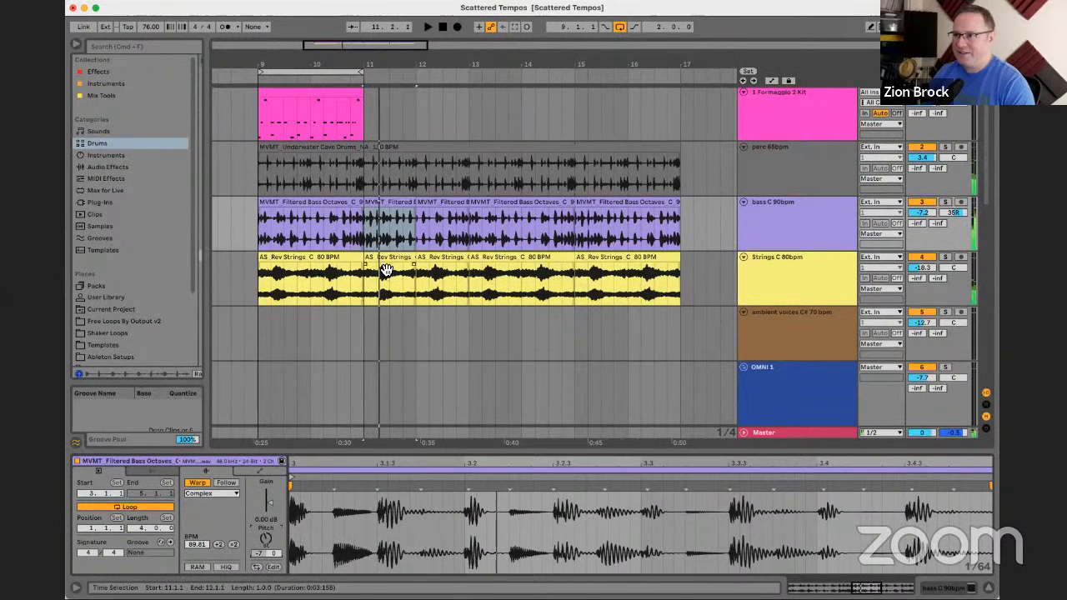
{"action": "left_click_drag", "start_coordinate": [266, 539], "coordinate": [266, 563]}
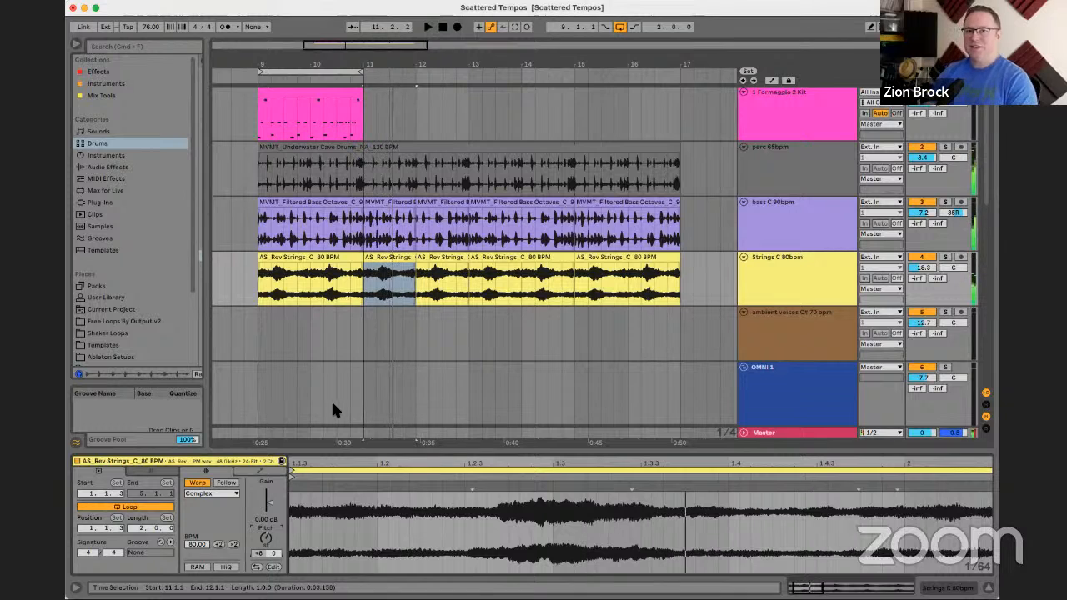
{"action": "left_click", "coordinate": [389, 261]}
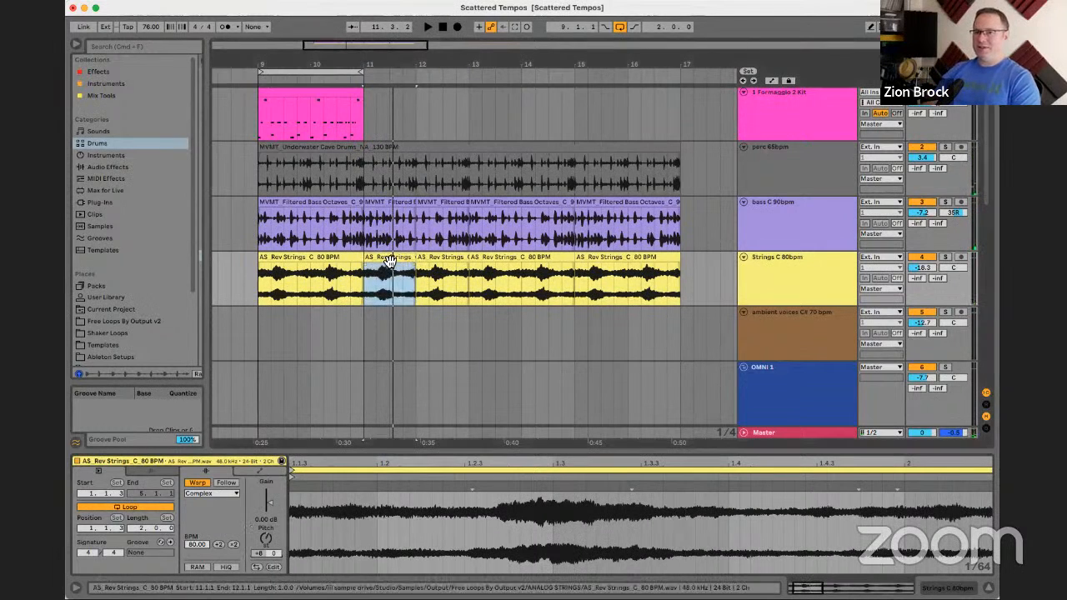
{"action": "left_click", "coordinate": [265, 541]}
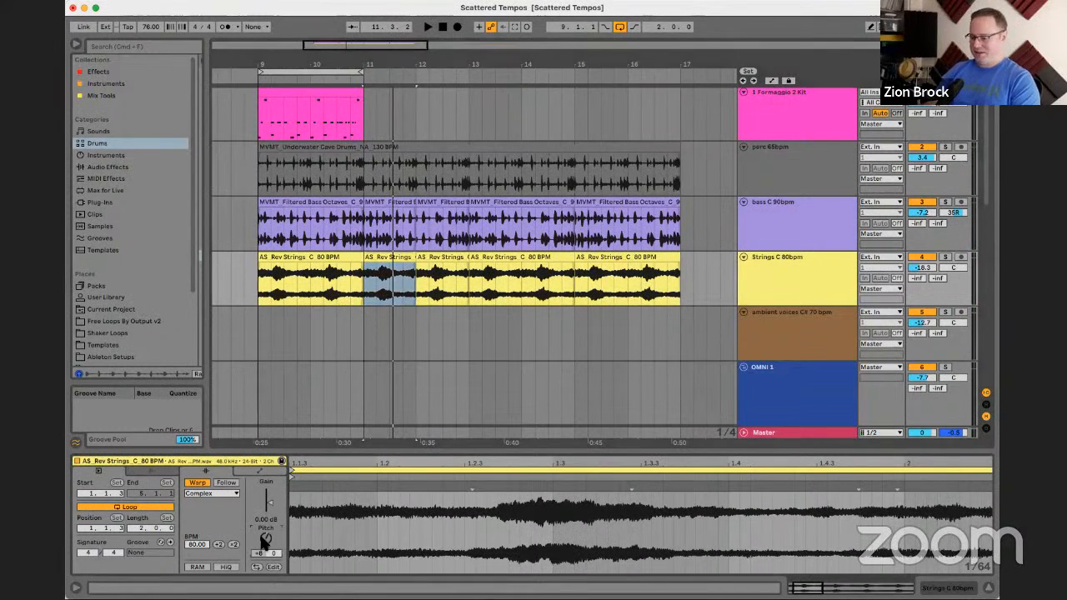
{"action": "key", "text": "space"}
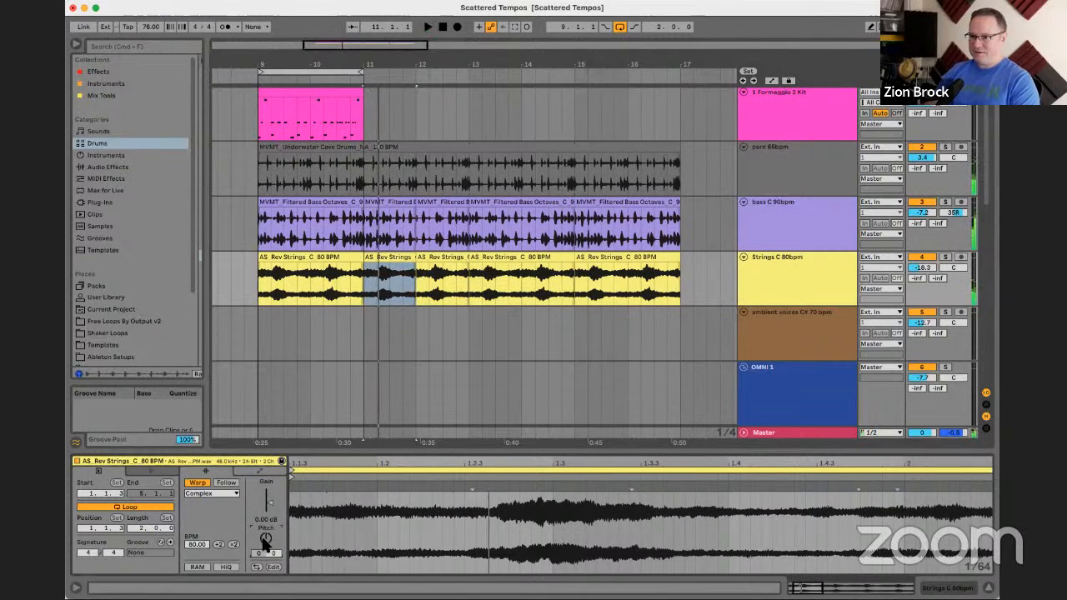
{"action": "key", "text": "Down"}
{"action": "key", "text": "space"}
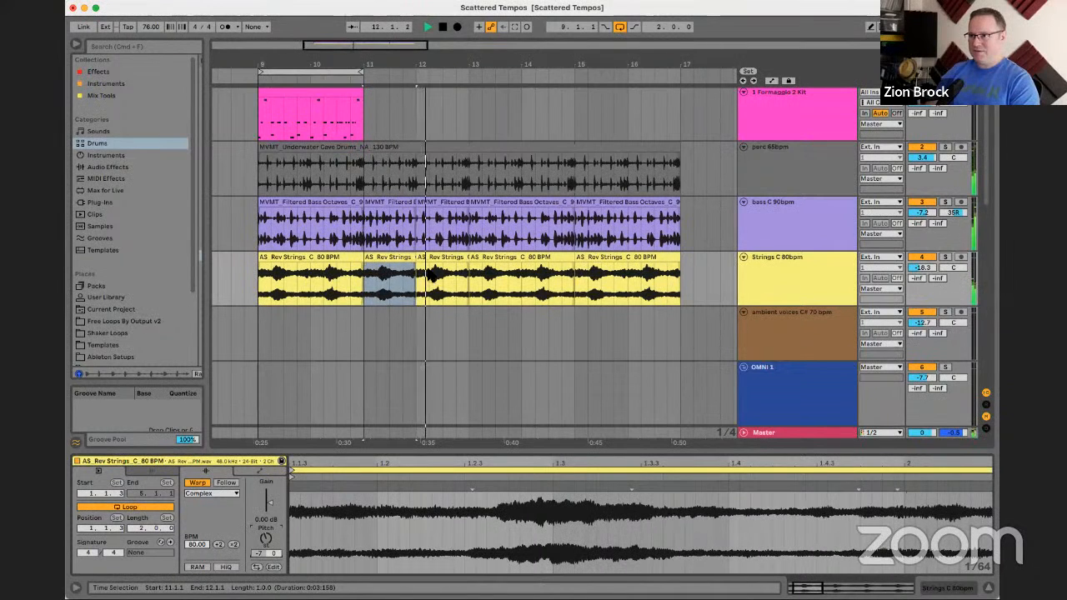
- Check the transposed bass clip and the percussion clip, and extend the end of the Formaggio 2 Kit drum clip to bar 13
{"action": "left_click", "coordinate": [393, 209]}
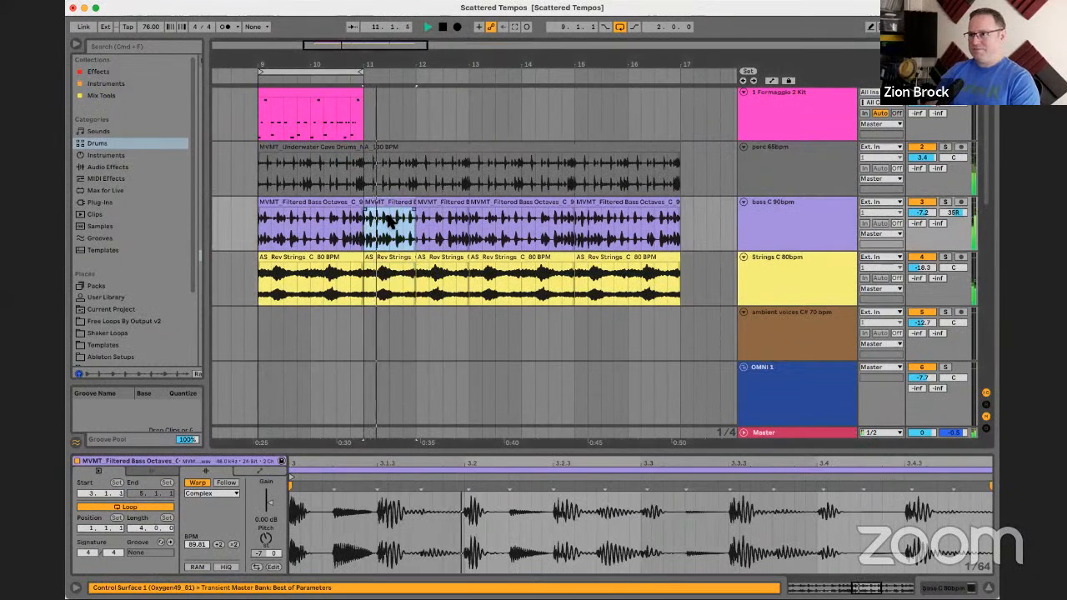
{"action": "left_click", "coordinate": [405, 153]}
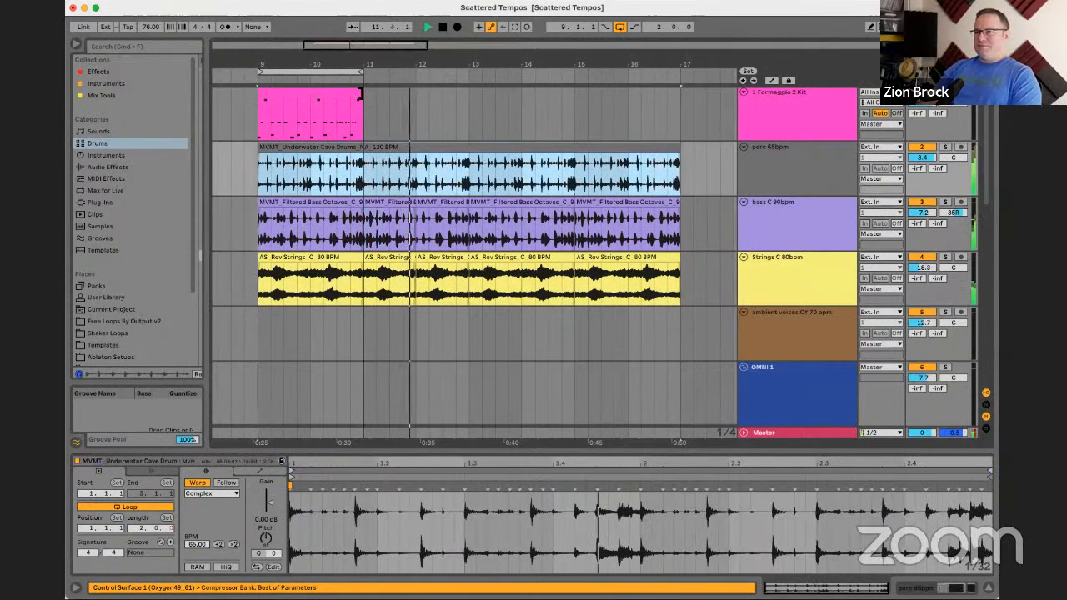
{"action": "left_click_drag", "start_coordinate": [364, 87], "coordinate": [470, 89]}
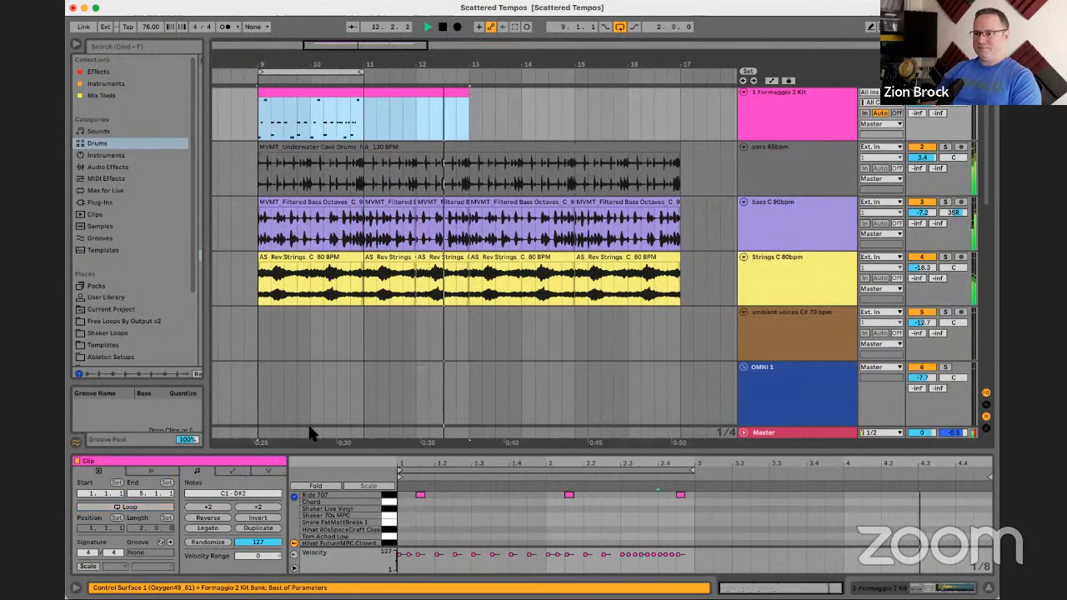
- Enable looping on the drum clip to fill it to bar 13 and extend the arrangement loop to four bars
{"action": "left_click", "coordinate": [164, 510]}
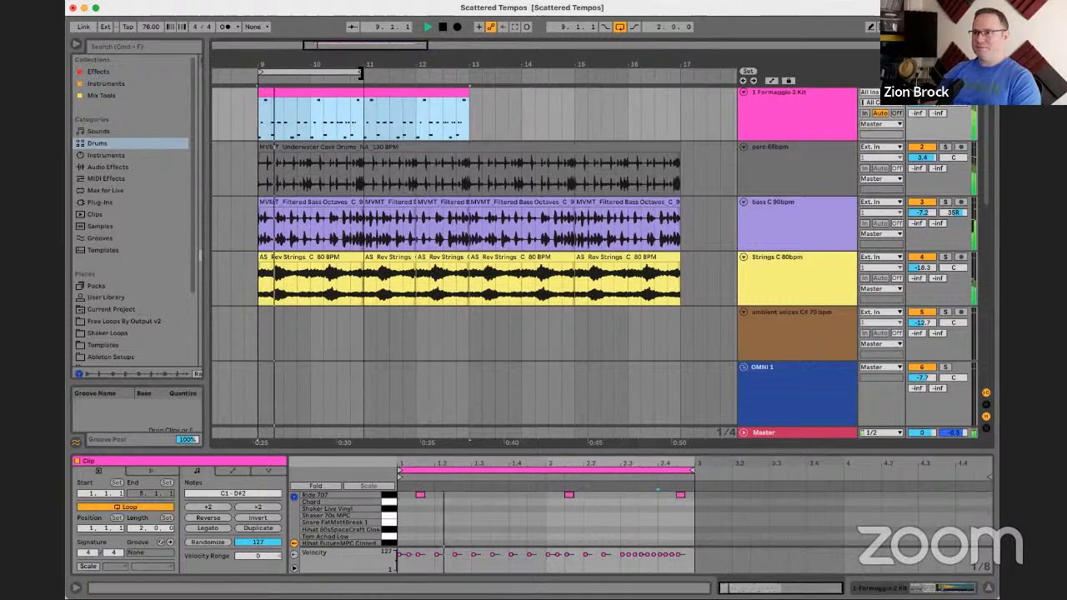
{"action": "left_click_drag", "start_coordinate": [361, 72], "coordinate": [468, 74]}
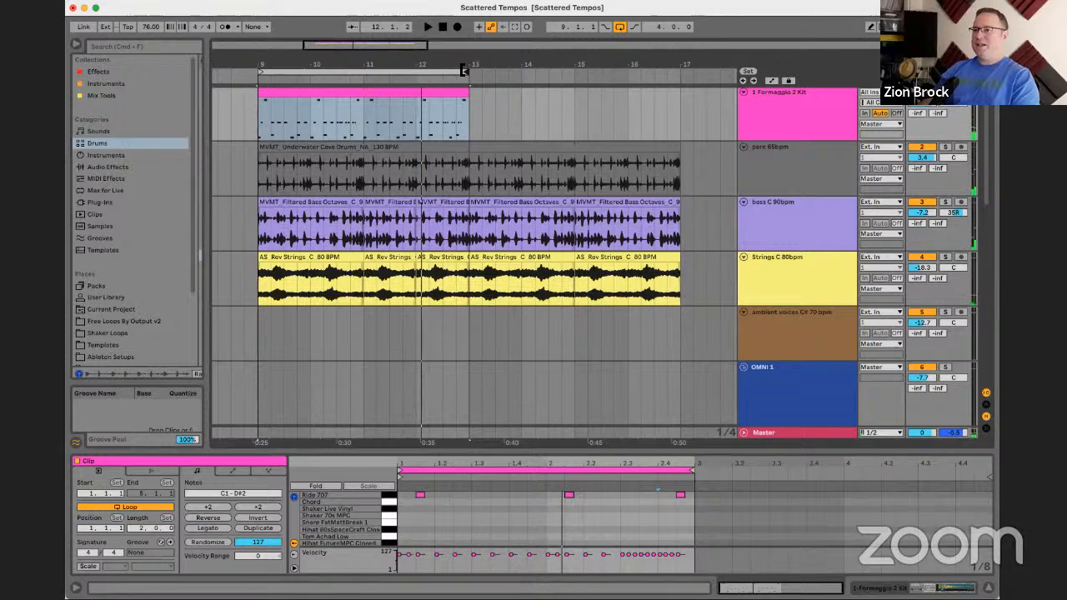
- Undo the drum clip extension and the one-bar bass and strings edits at bar 11, and listen to the section
{"action": "key", "text": "super+z"}
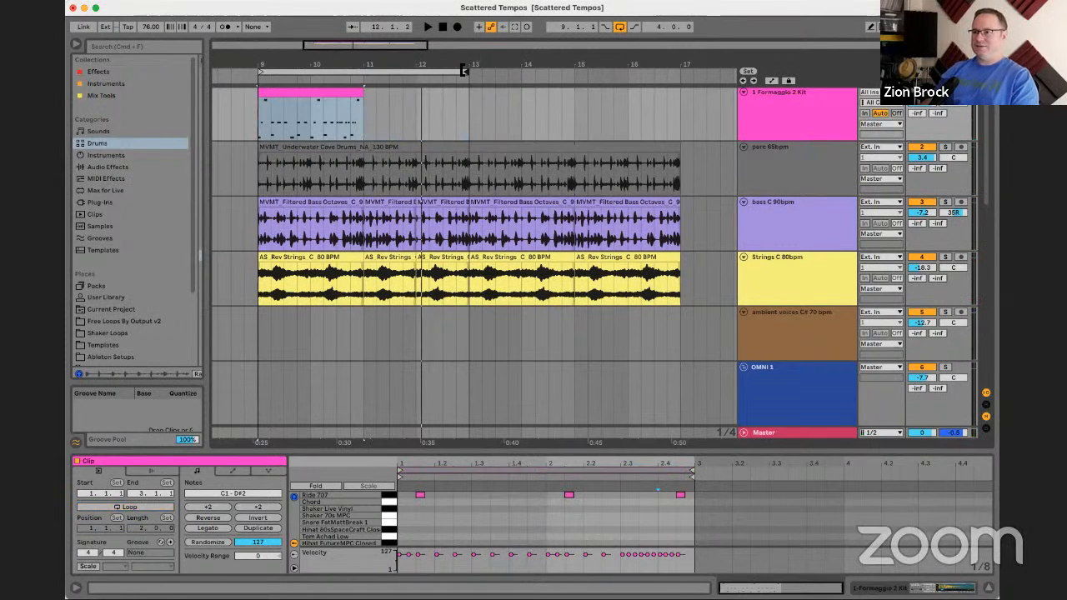
{"action": "left_click", "coordinate": [392, 204]}
{"action": "key", "text": "super+z"}
{"action": "key", "text": "super+z"}
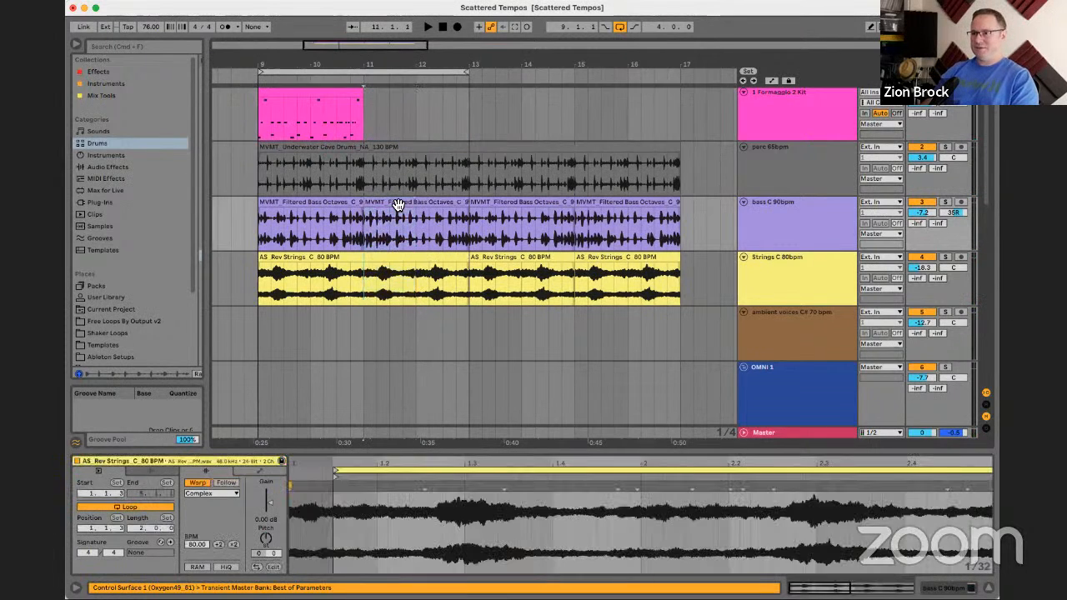
{"action": "key", "text": "space"}
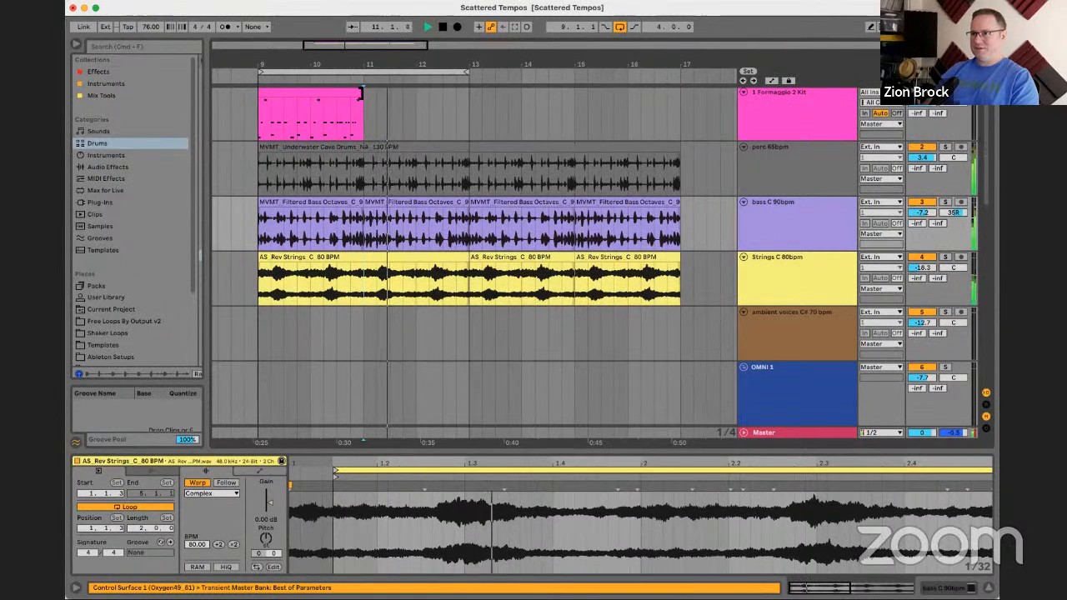
{"action": "mouse_move", "coordinate": [363, 97]}
{"action": "left_mouse_down"}
{"action": "mouse_move", "coordinate": [459, 98]}
{"action": "mouse_move", "coordinate": [364, 97]}
{"action": "left_mouse_up"}
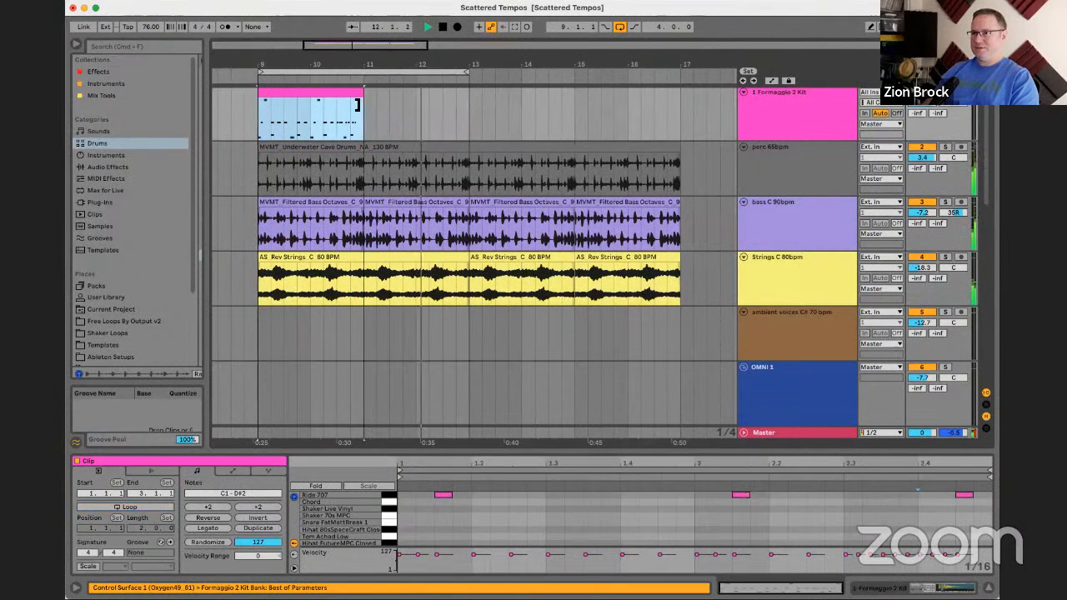
{"action": "key", "text": "space"}
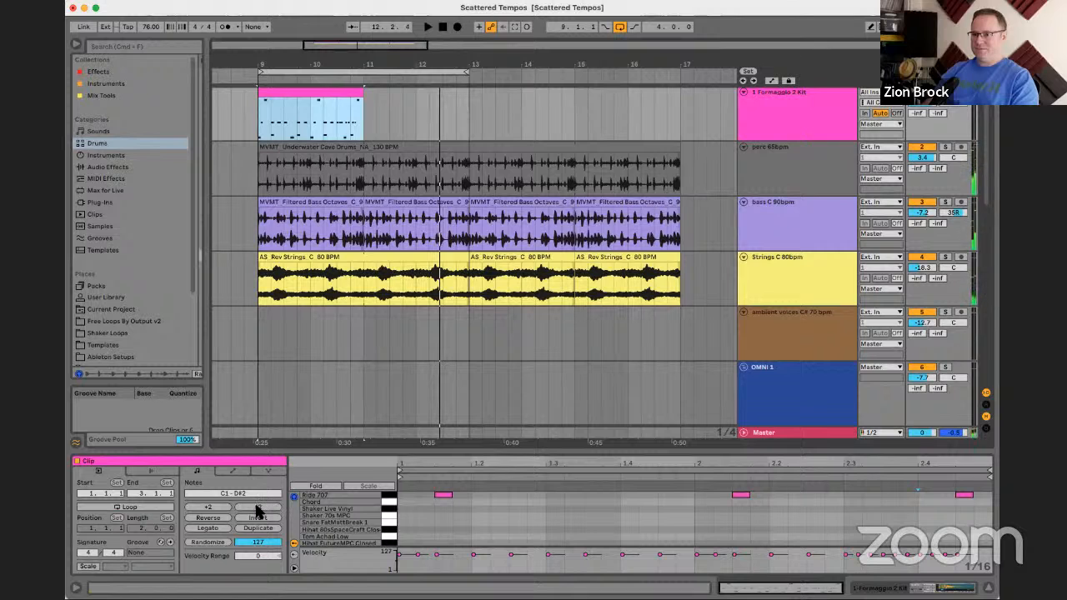
- Enable looping on the drum clip and extend both the clip and the arrangement loop to bar 17
{"action": "left_click", "coordinate": [138, 506]}
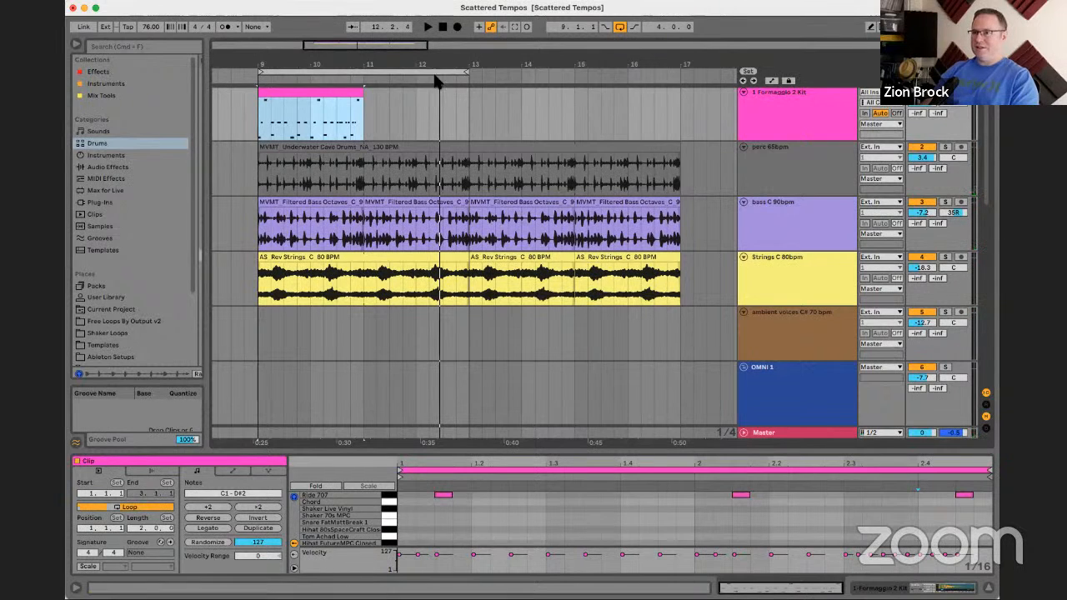
{"action": "left_click_drag", "start_coordinate": [467, 73], "coordinate": [678, 72]}
{"action": "key", "text": "space"}
{"action": "left_click_drag", "start_coordinate": [366, 94], "coordinate": [469, 90]}
{"action": "left_click", "coordinate": [426, 92]}
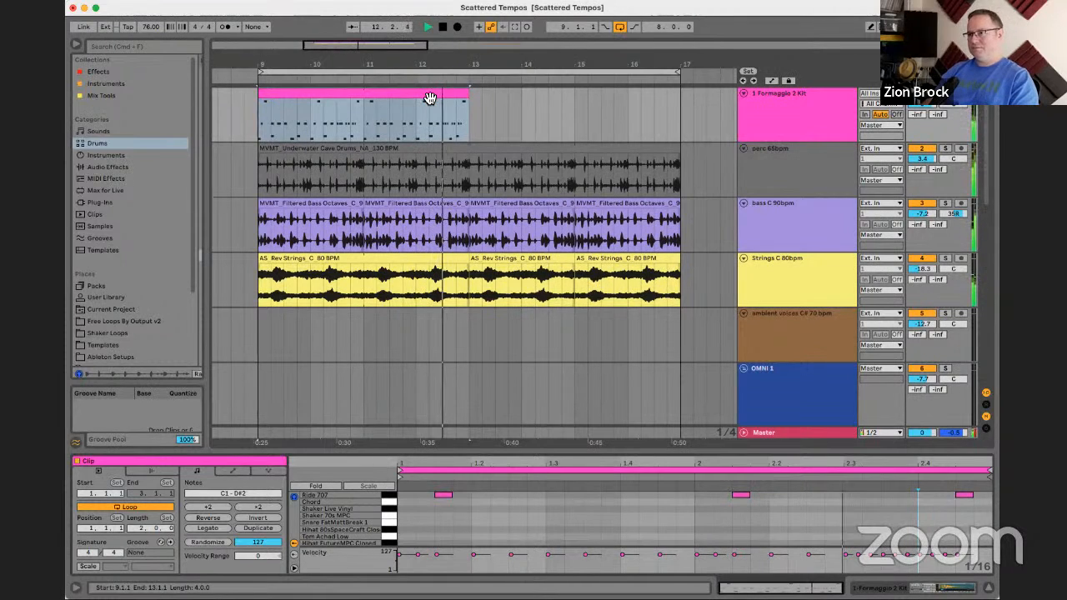
{"action": "left_click_drag", "start_coordinate": [468, 97], "coordinate": [680, 102]}
- Transpose the strings clip at bars 13 to 15 to -7 semitones to match the bass clip, and play the arrangement
{"action": "left_click", "coordinate": [554, 261]}
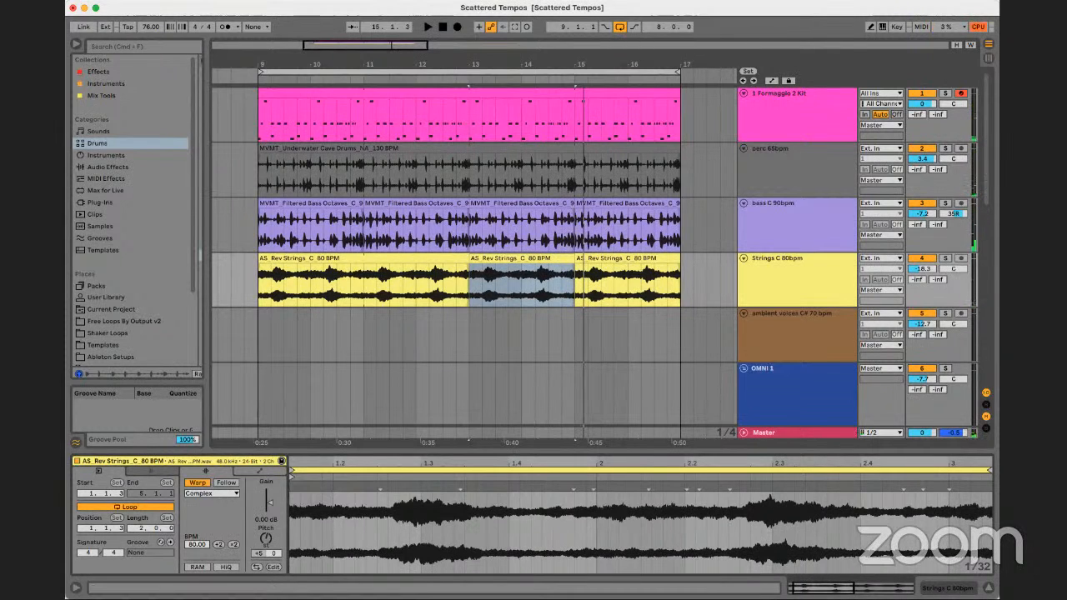
{"action": "left_click", "coordinate": [559, 202]}
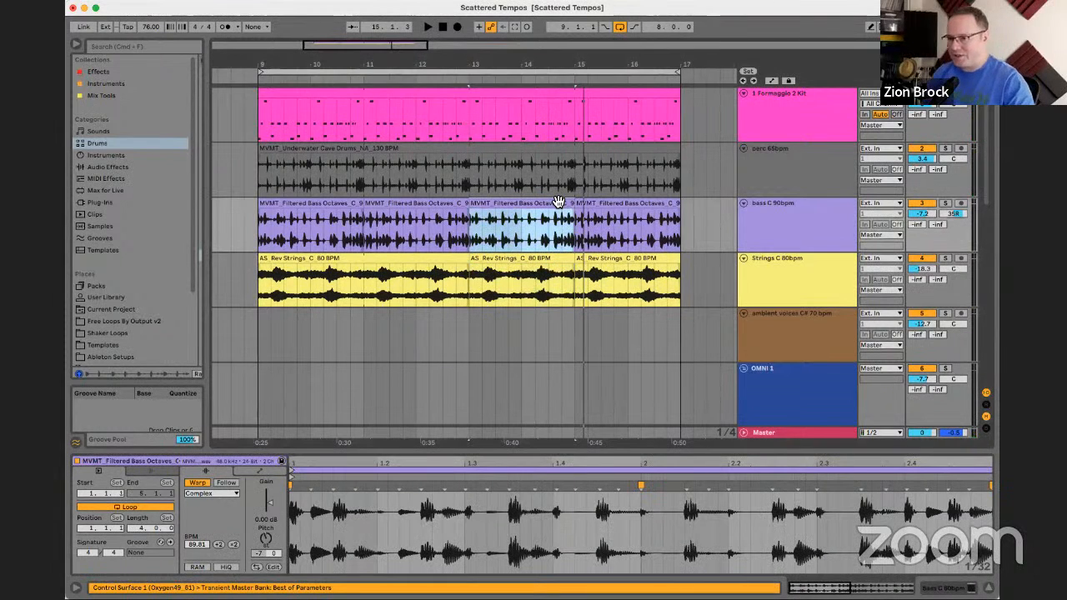
{"action": "left_click", "coordinate": [517, 266]}
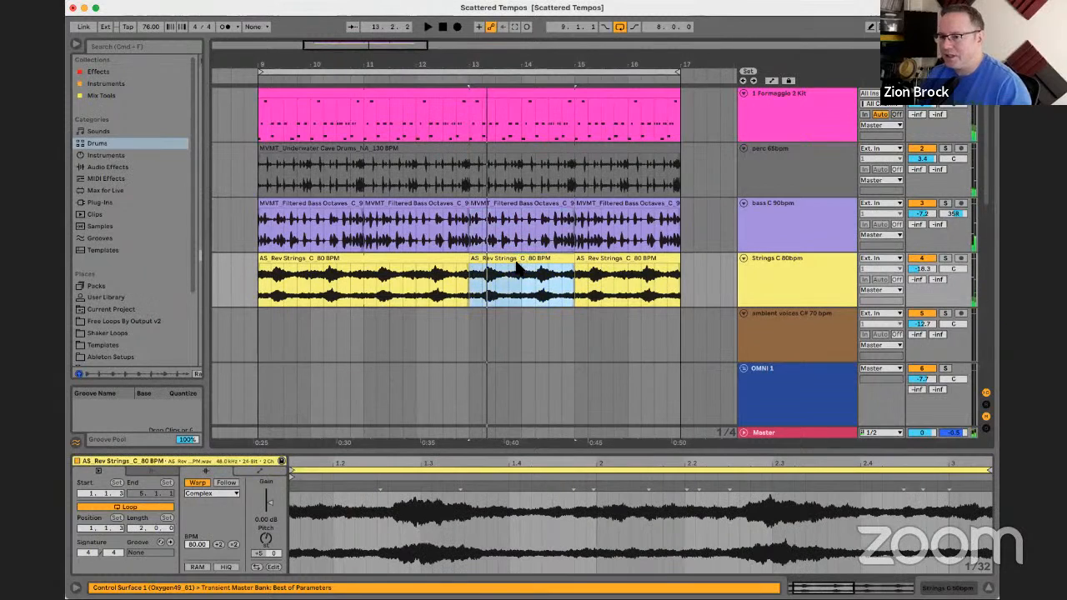
{"action": "left_click", "coordinate": [267, 542]}
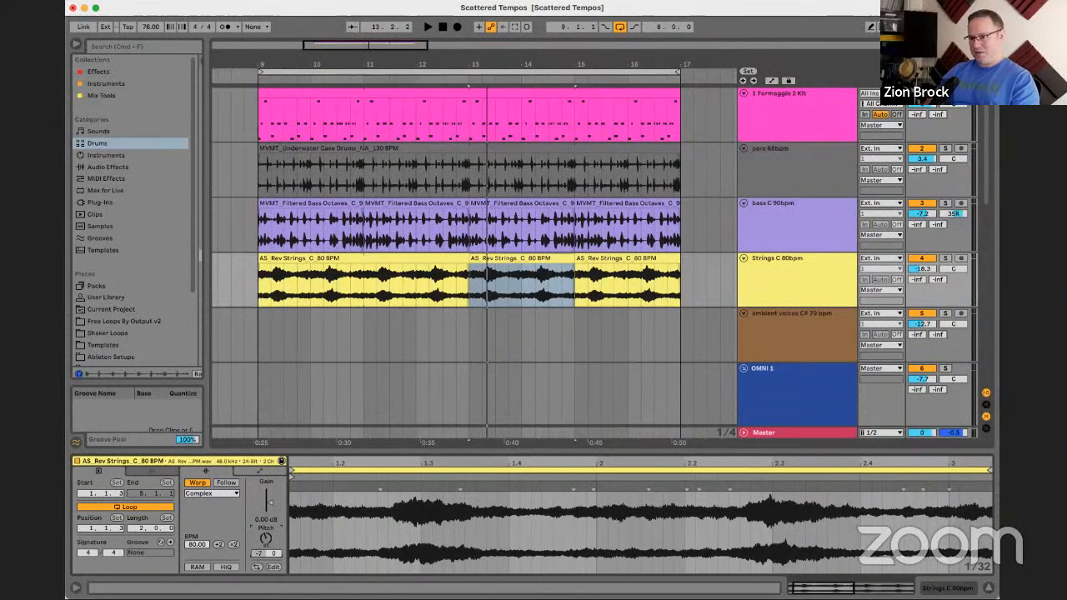
{"action": "key", "text": "space"}
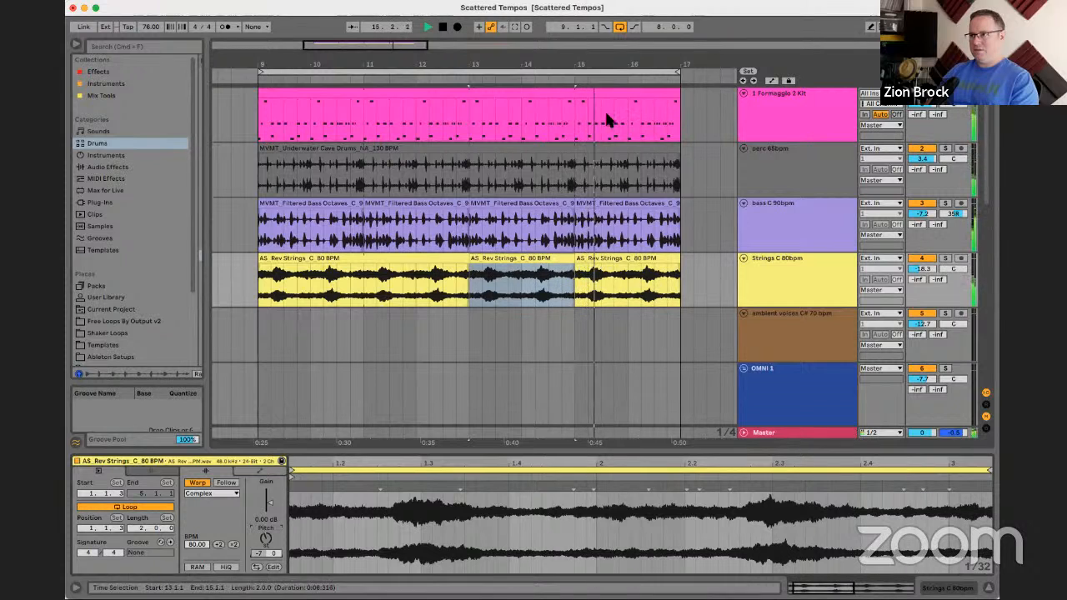
{"action": "left_click", "coordinate": [594, 75]}
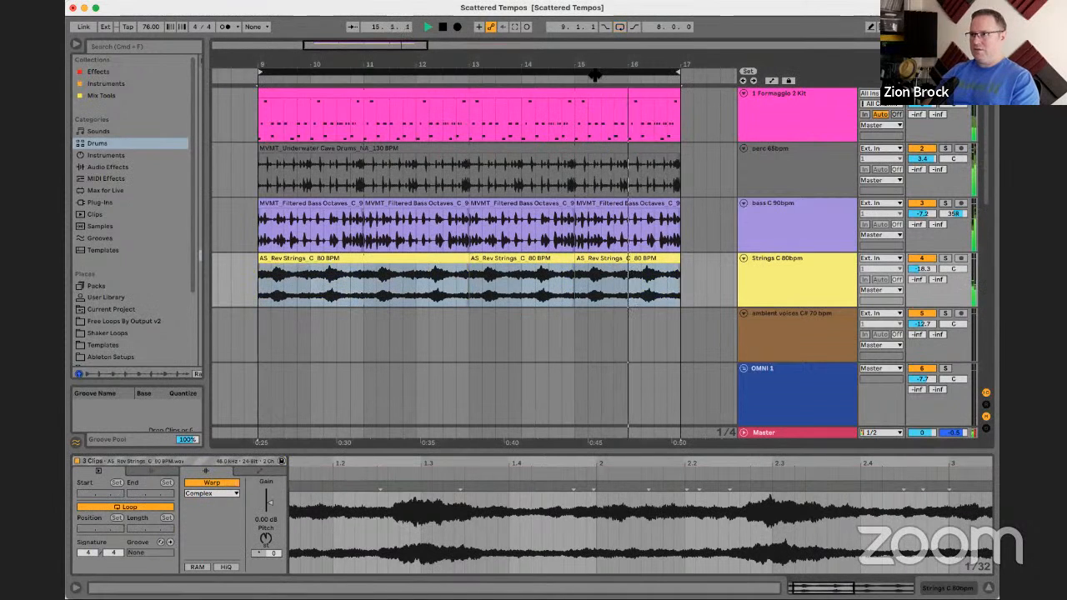
{"action": "left_click_drag", "start_coordinate": [593, 65], "coordinate": [547, 47]}
{"action": "key", "text": "space"}
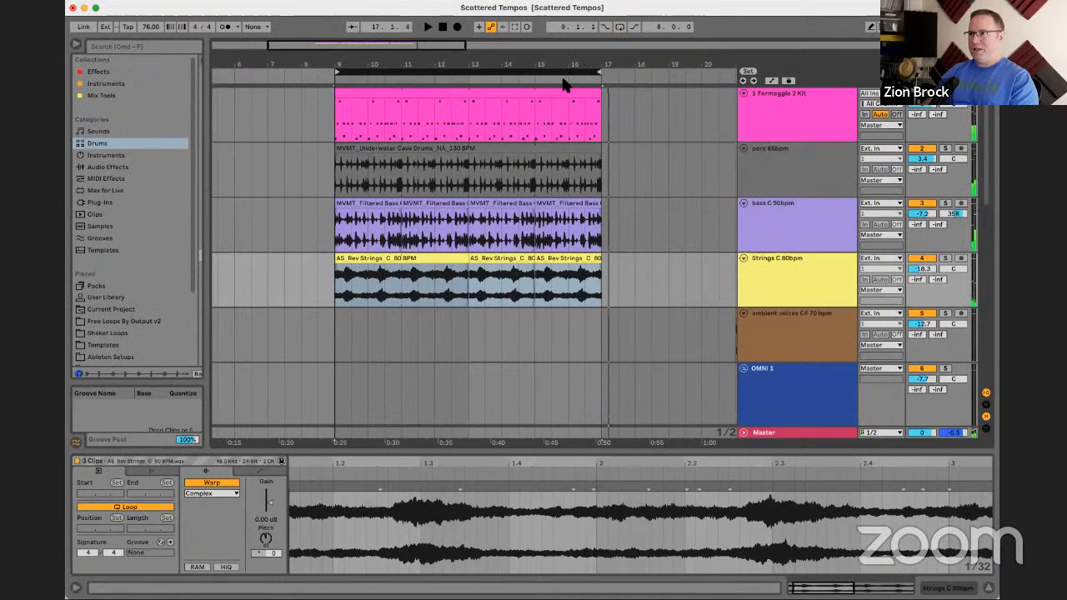
- Split the drum clip at bar 16 and enlarge the note editor to work on its final bar during playback
{"action": "left_click", "coordinate": [575, 104]}
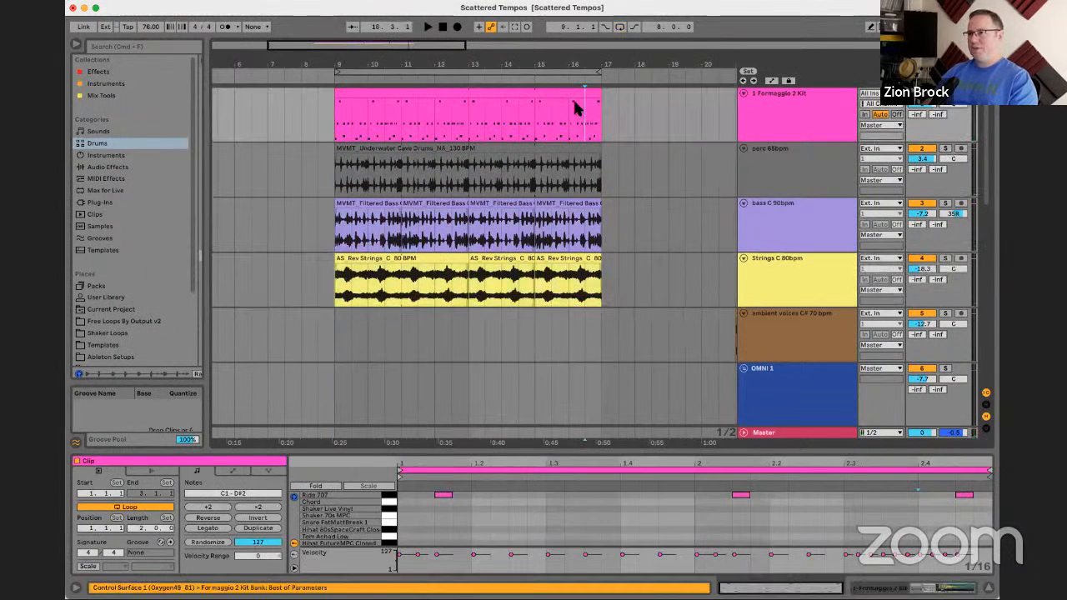
{"action": "left_click", "coordinate": [568, 127]}
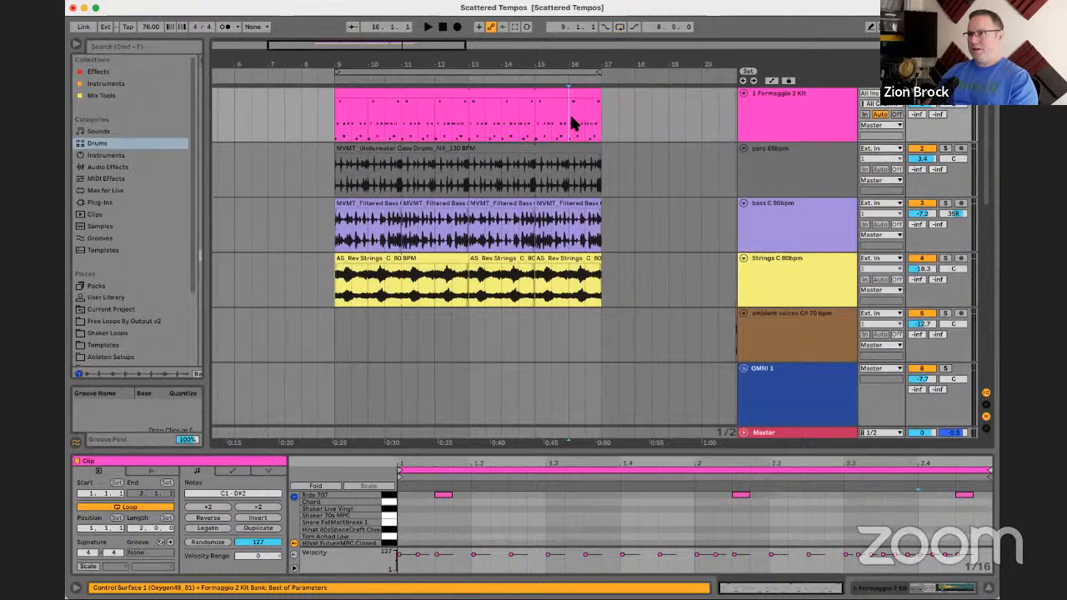
{"action": "left_click", "coordinate": [591, 91], "text": "shift"}
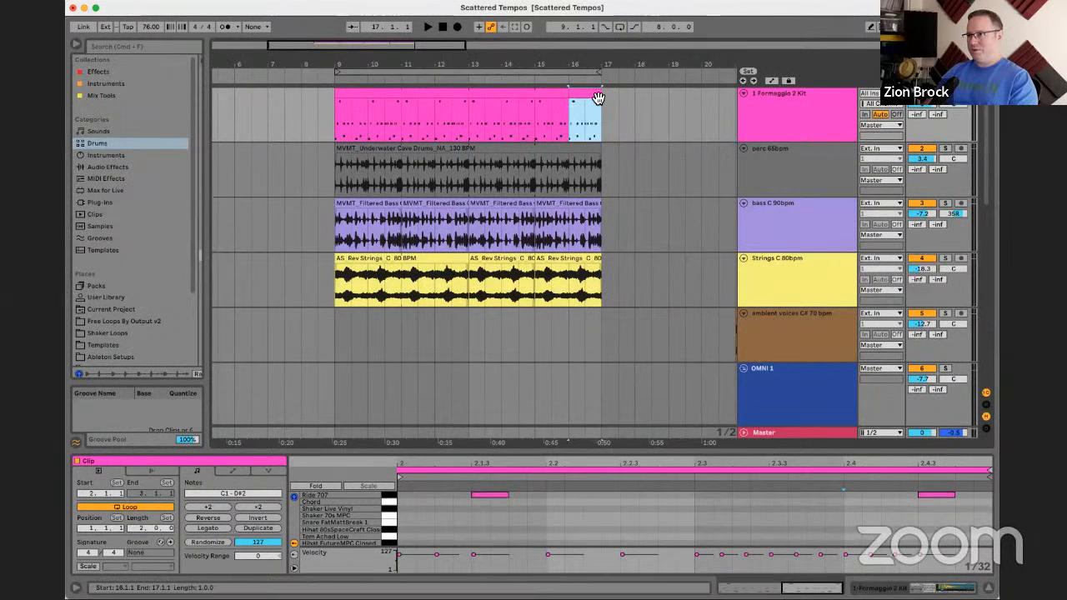
{"action": "key", "text": "space"}
{"action": "left_click_drag", "start_coordinate": [693, 448], "coordinate": [678, 269]}
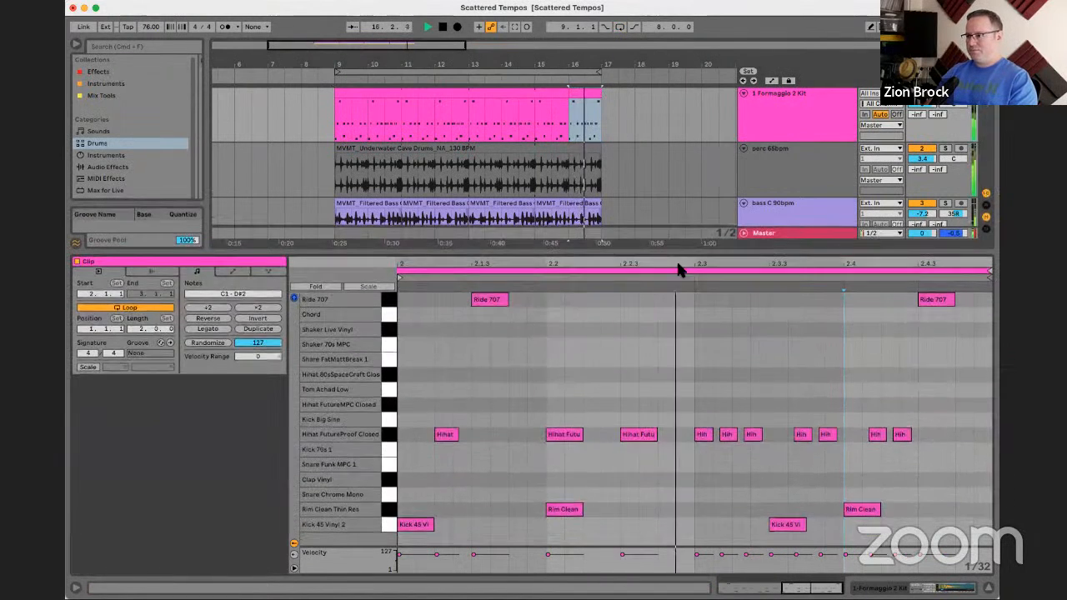
{"action": "key", "text": "space"}
- Add a short Ride 707 note at 2.4 in the final drum bar and delete the ride note at 2.4.3
{"action": "double_click", "coordinate": [907, 390]}
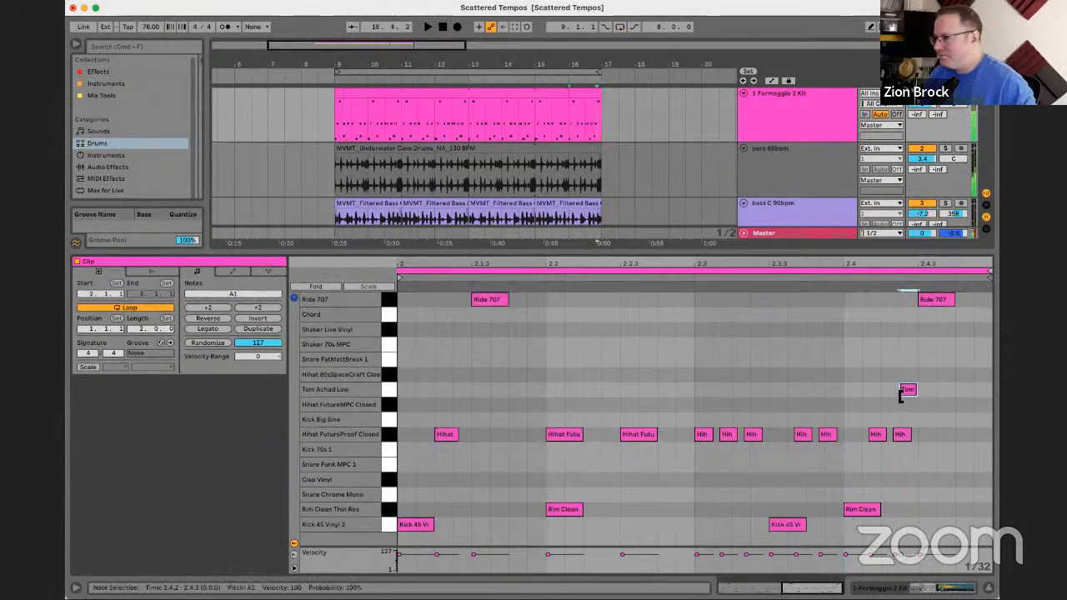
{"action": "key", "text": "Up"}
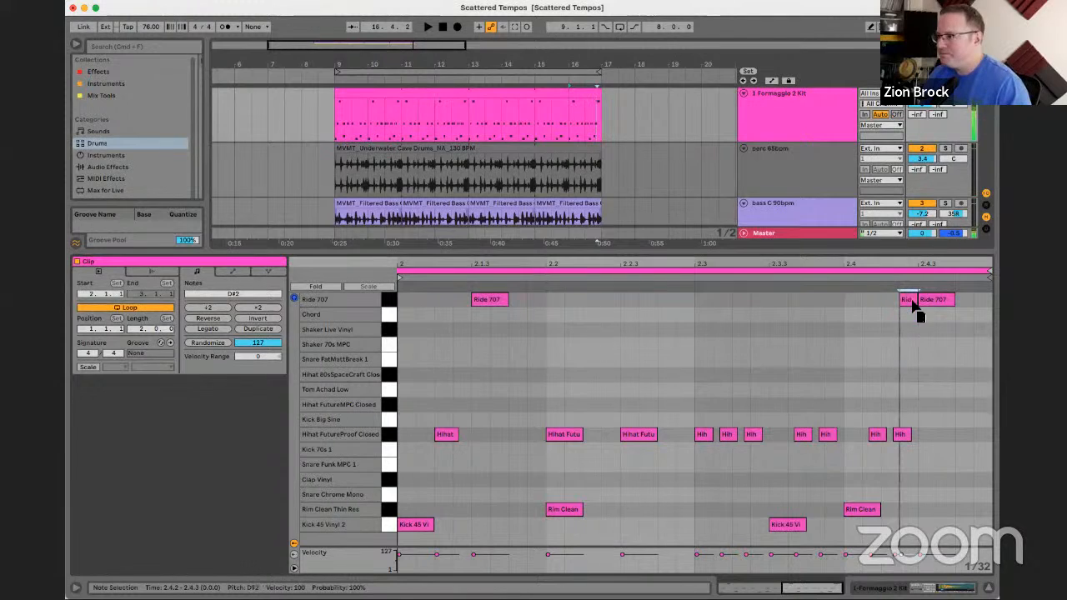
{"action": "left_click_drag", "start_coordinate": [908, 316], "coordinate": [854, 302]}
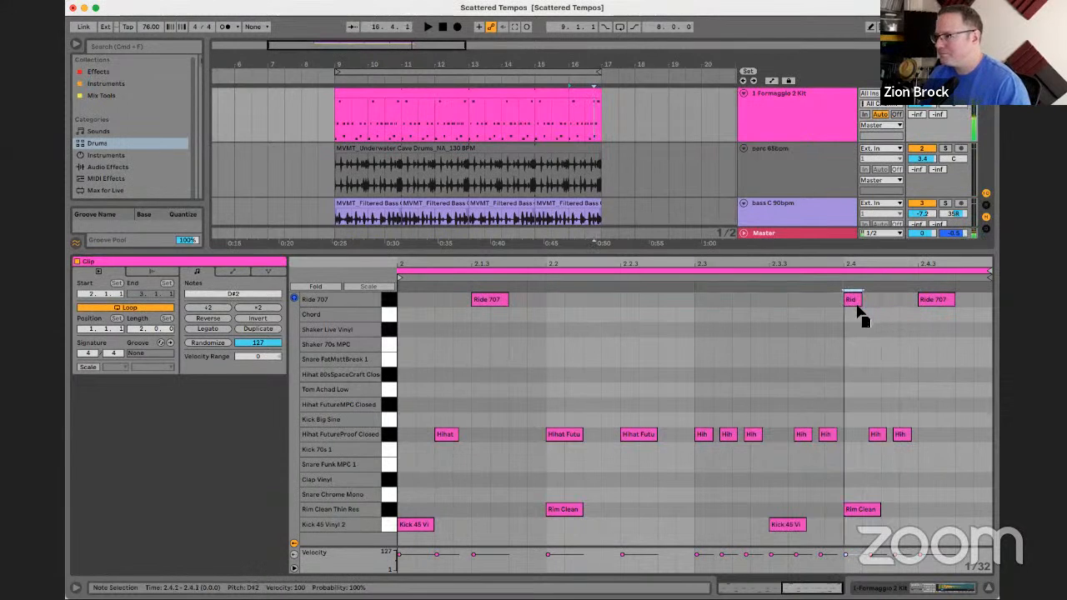
{"action": "key", "text": "space"}
{"action": "double_click", "coordinate": [918, 299]}
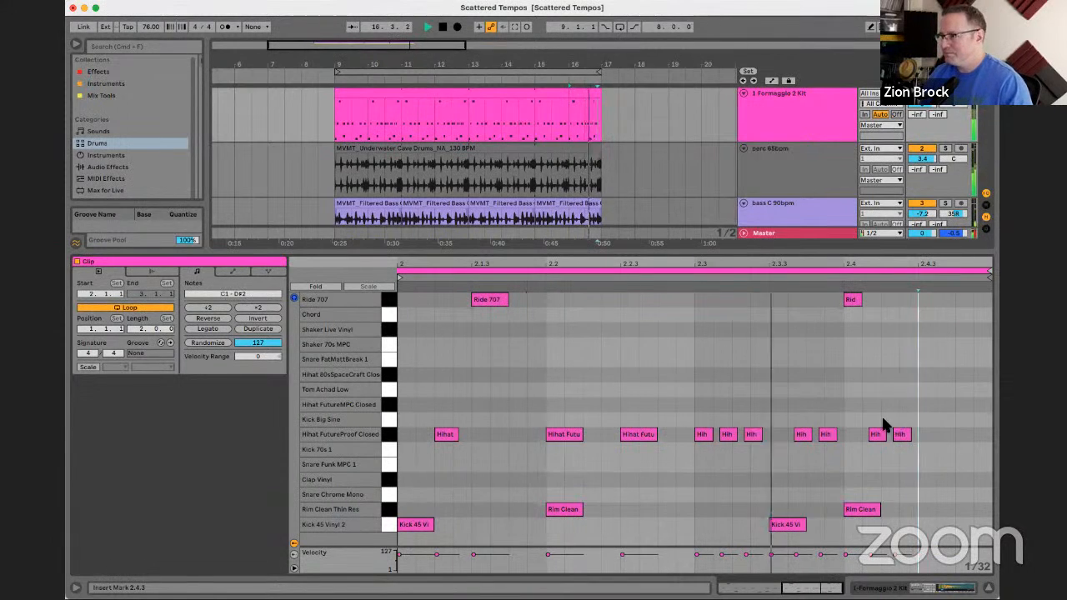
{"action": "key", "text": "space"}
- Move the short Ride 707 note to 2.3.3 and layer a Snare FatMattBreak 1 note with it
{"action": "left_click_drag", "start_coordinate": [852, 300], "coordinate": [777, 302]}
{"action": "double_click", "coordinate": [778, 343]}
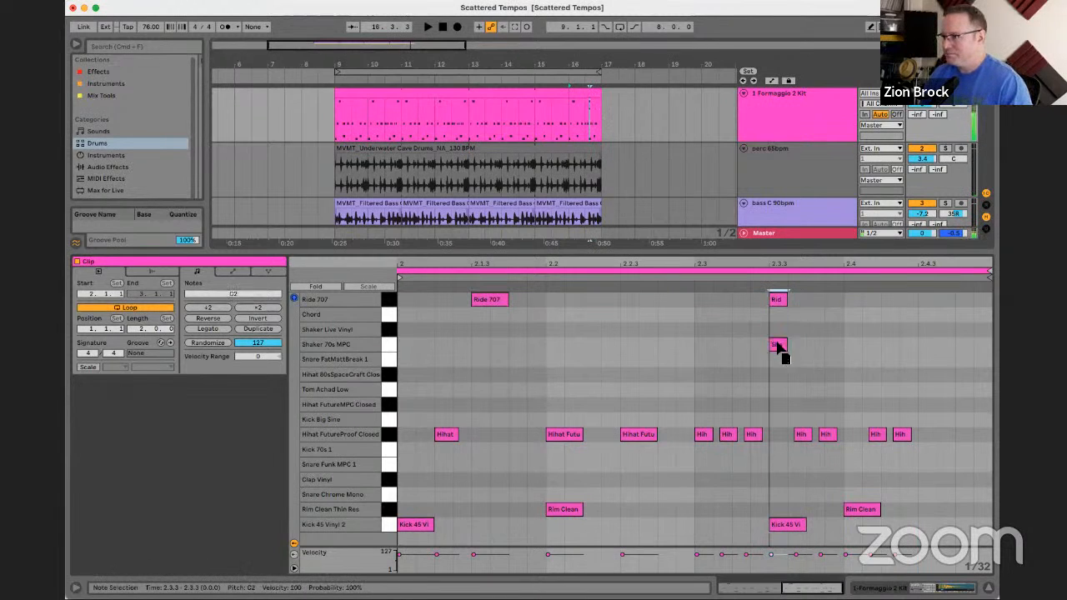
{"action": "key", "text": "space"}
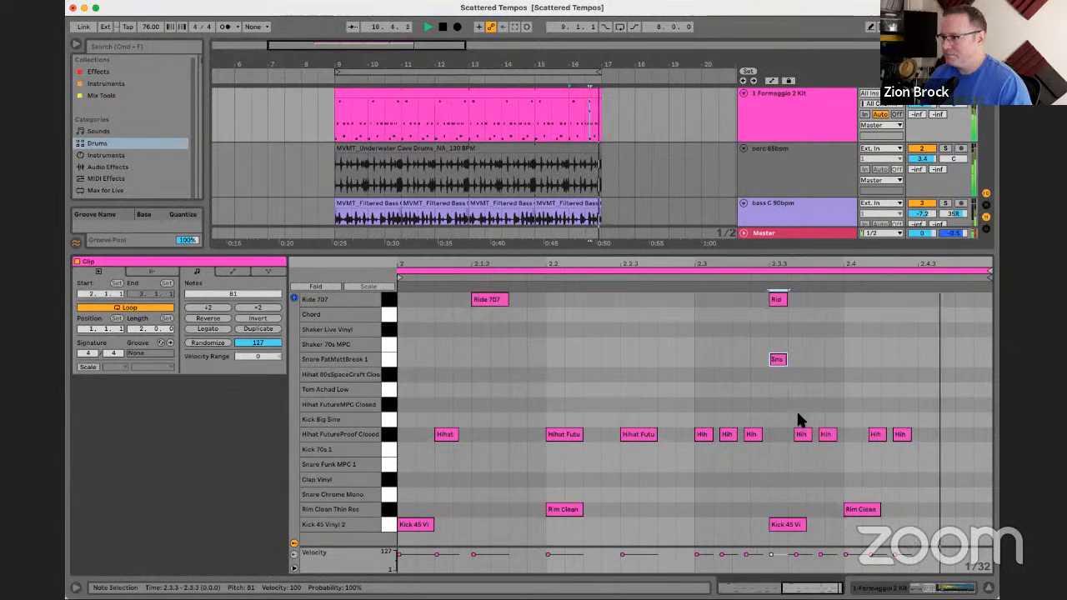
- Delete the four Hihat FutureProof Closed notes after 2.3.3
{"action": "left_click_drag", "start_coordinate": [796, 421], "coordinate": [931, 449]}
{"action": "key", "text": "space"}
{"action": "key", "text": "Delete"}
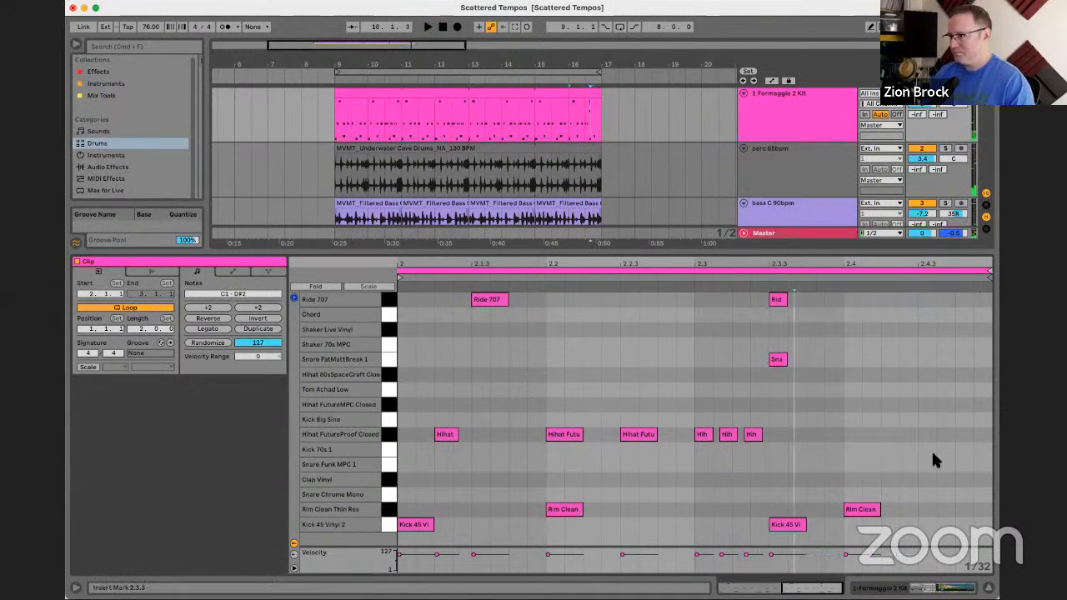
- Replace the Rim Clean note at 2.4 with Tom Achad Low, add a Kick Big Sine note just after 2.4.3, and audition the fill
{"action": "left_click", "coordinate": [853, 511]}
{"action": "left_click_drag", "start_coordinate": [854, 510], "coordinate": [957, 421]}
{"action": "key", "text": "space"}
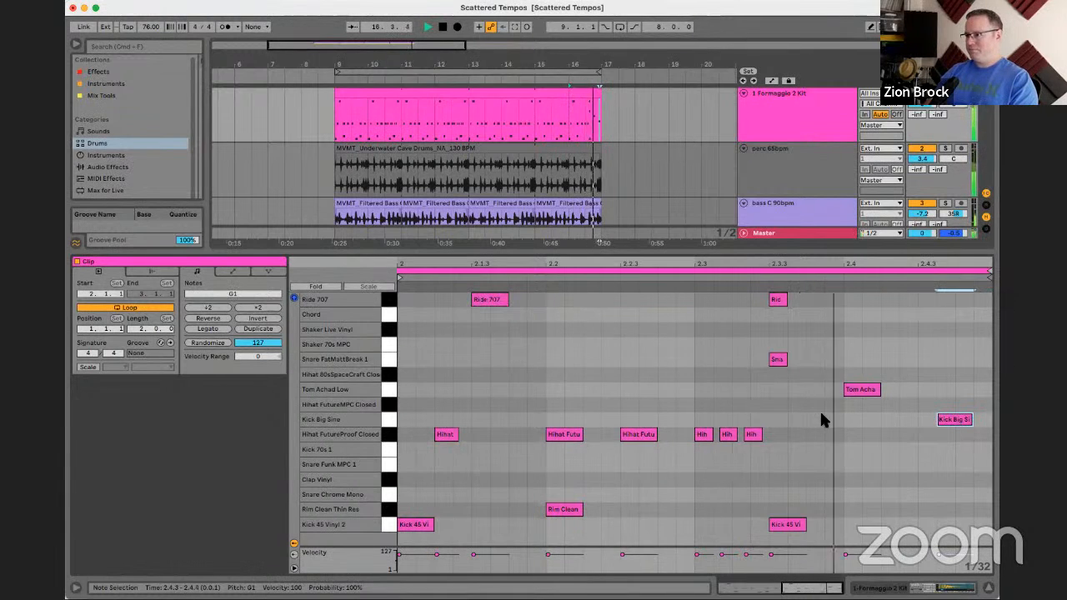
{"action": "key", "text": "space"}
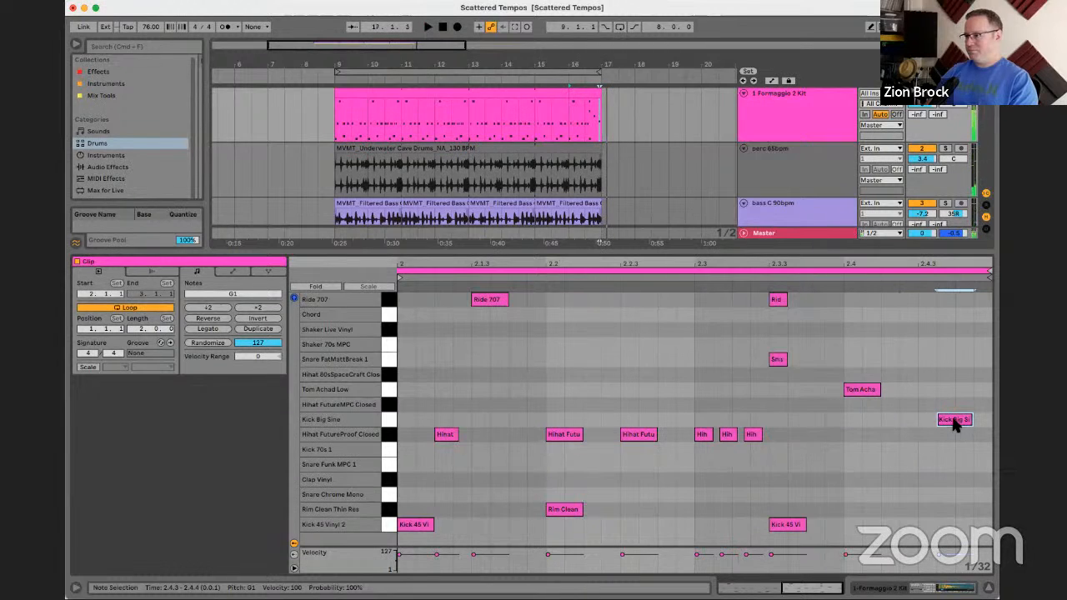
- Rework the fill's ending with Snare Funk MPC 1 at 2.4, Snare FatMattBreak 1 at 2.4.2, and Tom Achad Low at 2.4.3 and 2.4.4
{"action": "left_click_drag", "start_coordinate": [956, 421], "coordinate": [915, 469]}
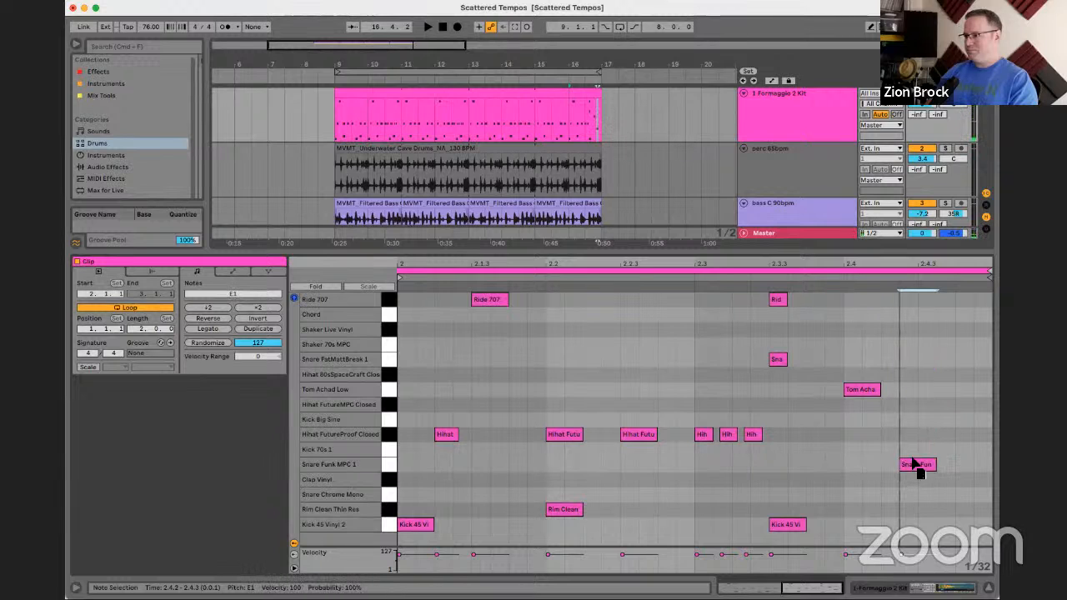
{"action": "left_click_drag", "start_coordinate": [915, 465], "coordinate": [982, 402]}
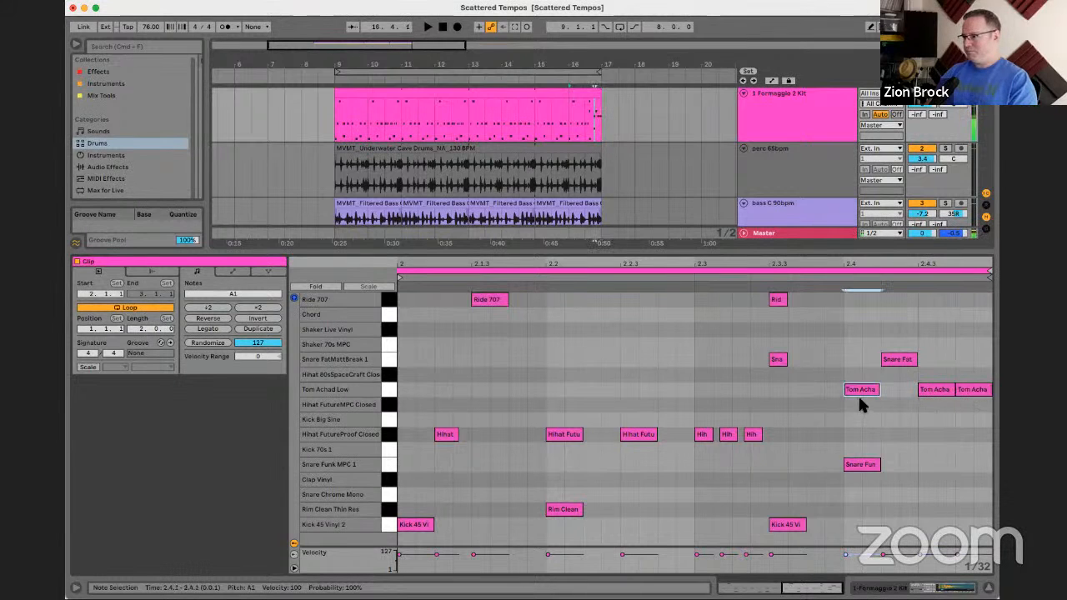
{"action": "double_click", "coordinate": [857, 392]}
- Lower the velocity of the Snare Funk MPC 1 note, set the Snare FatMattBreak 1 note at 2.4.2 to velocity 28, and audition the fill
{"action": "left_click", "coordinate": [844, 555]}
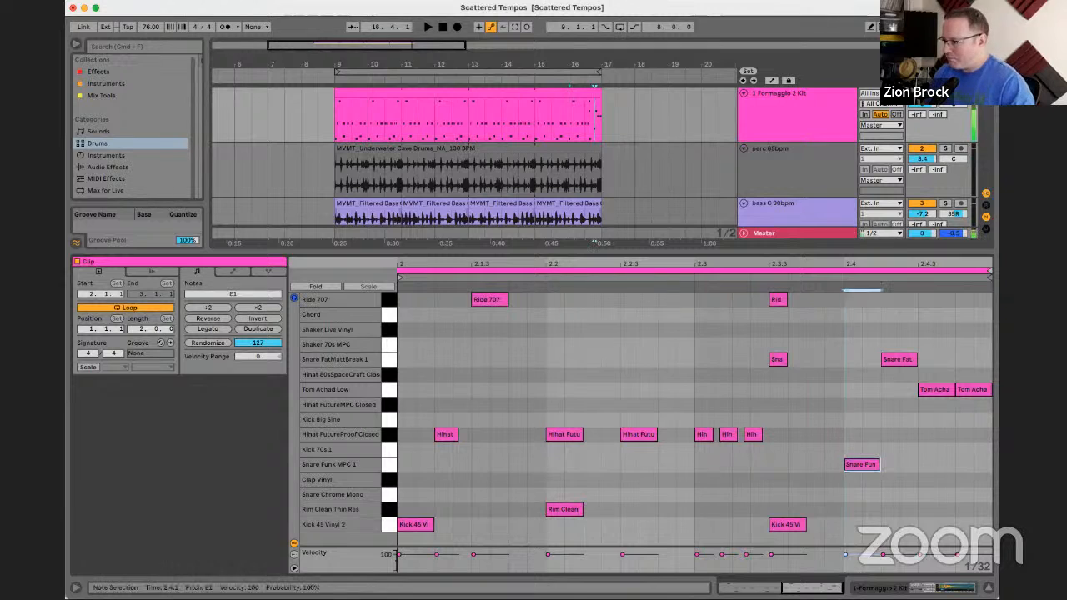
{"action": "left_click", "coordinate": [885, 556]}
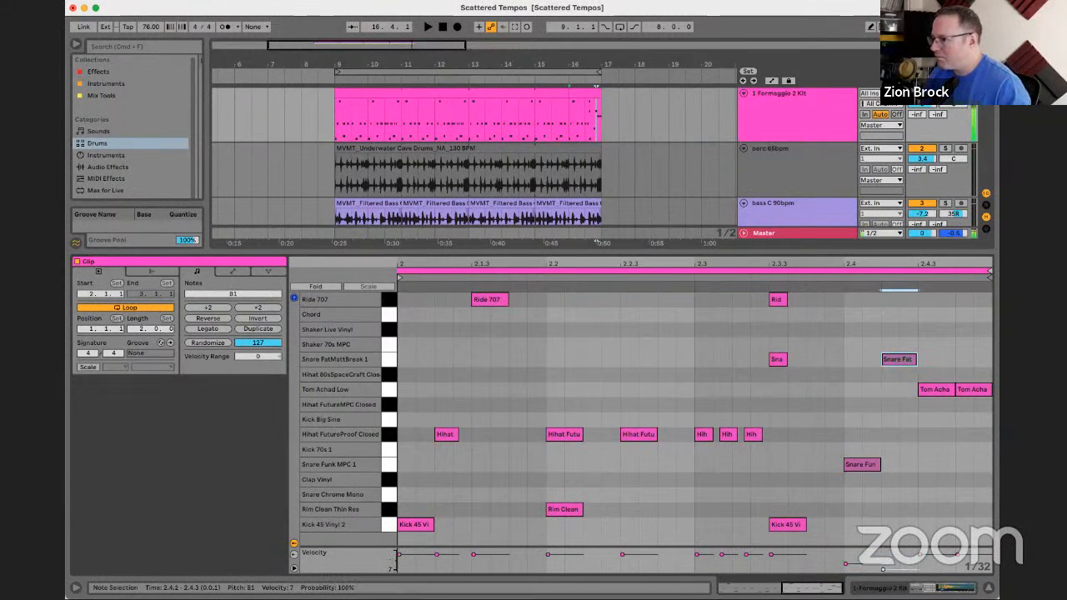
{"action": "key", "text": "space"}
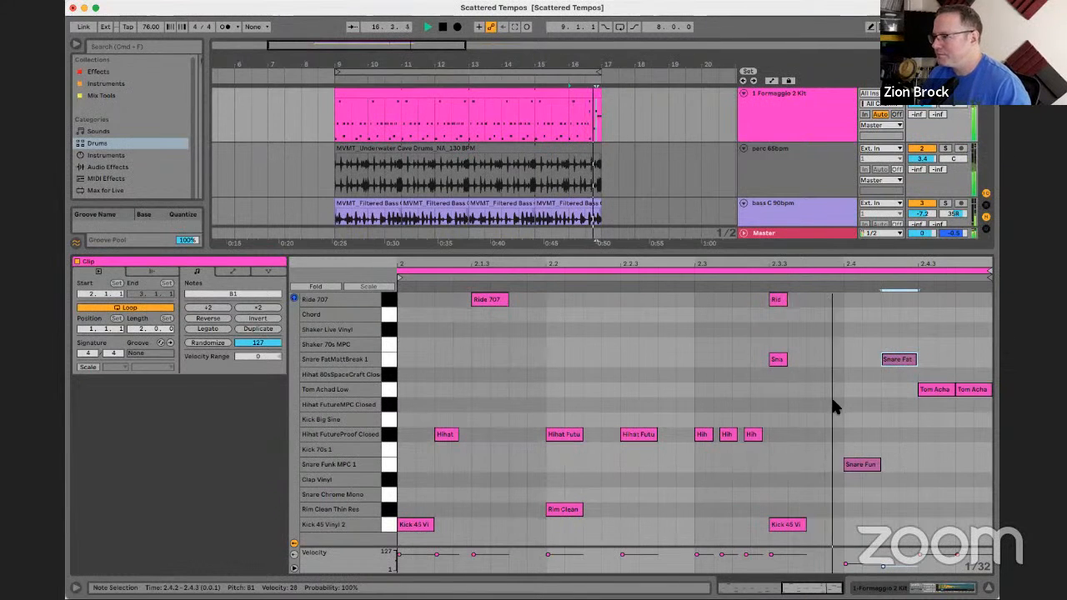
{"action": "key", "text": "space"}
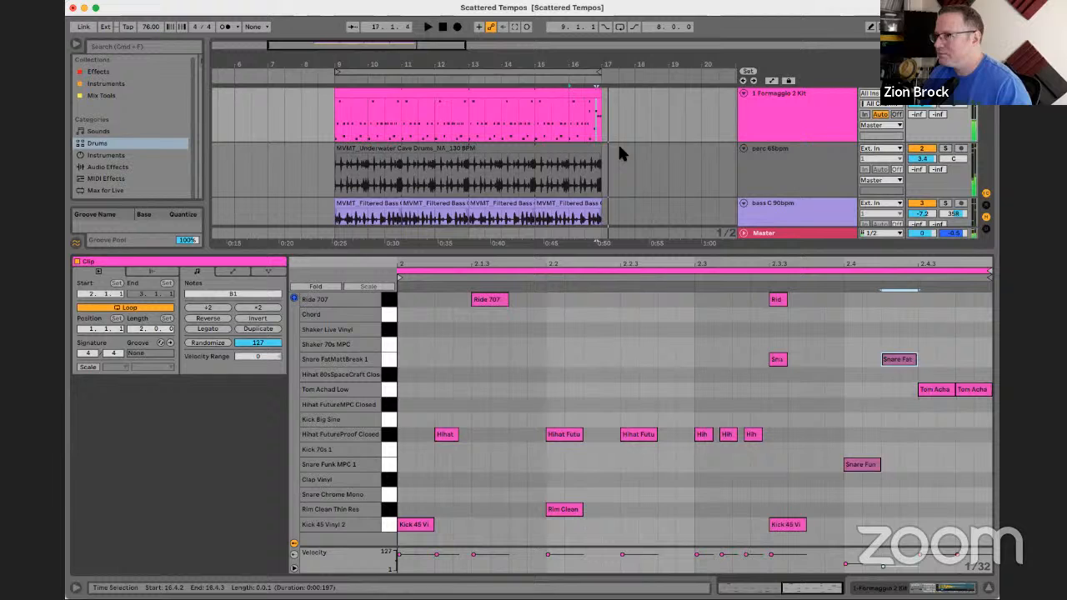
- Turn on looping for the eight-bar section from bar 9 and play it back with all tracks in view
{"action": "left_click", "coordinate": [548, 94]}
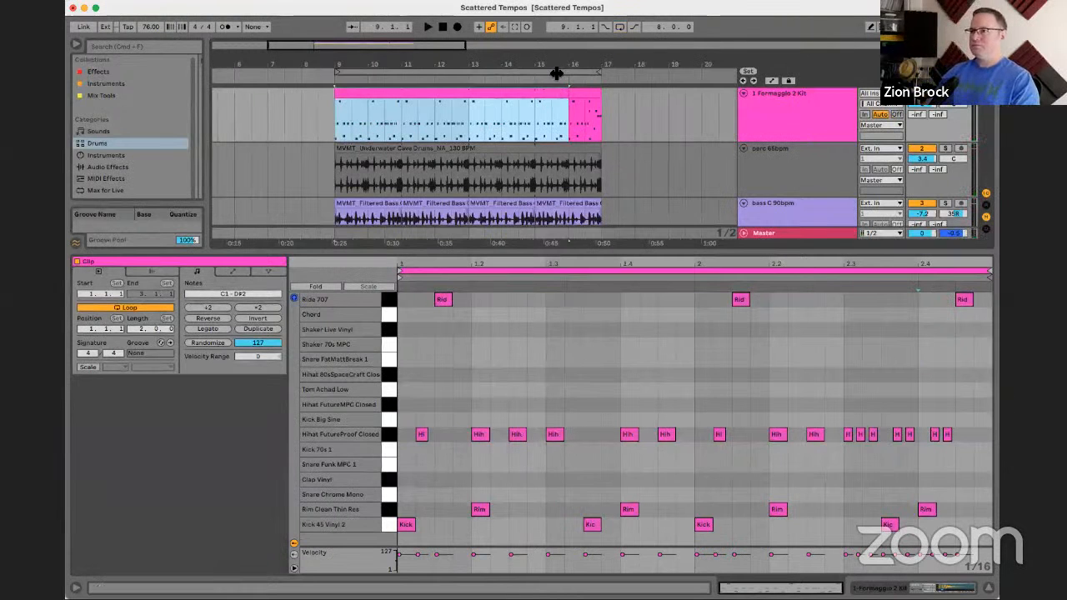
{"action": "left_click", "coordinate": [556, 73]}
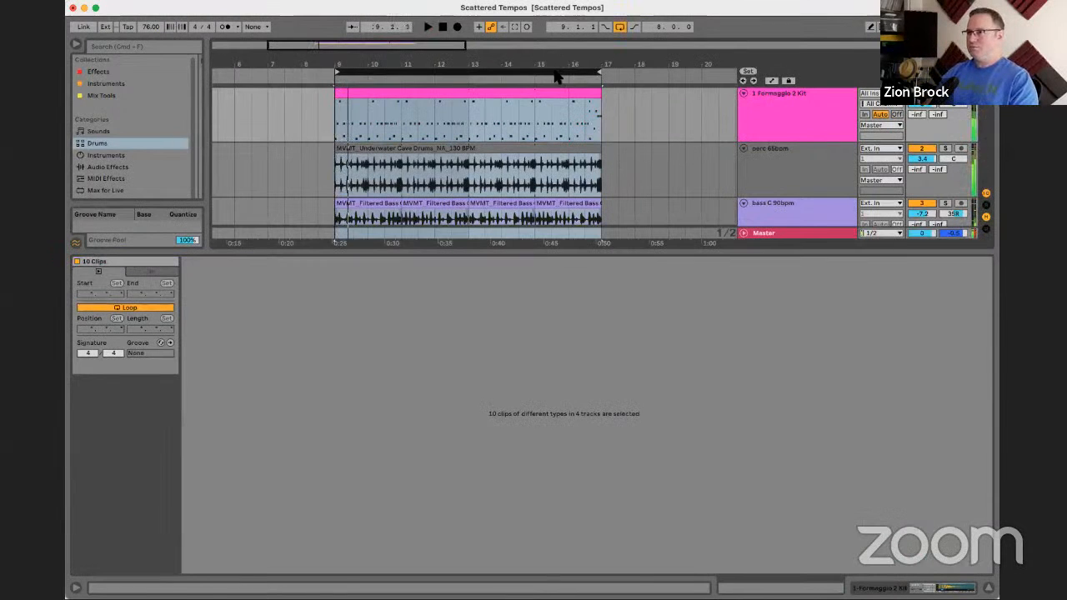
{"action": "left_click", "coordinate": [572, 137]}
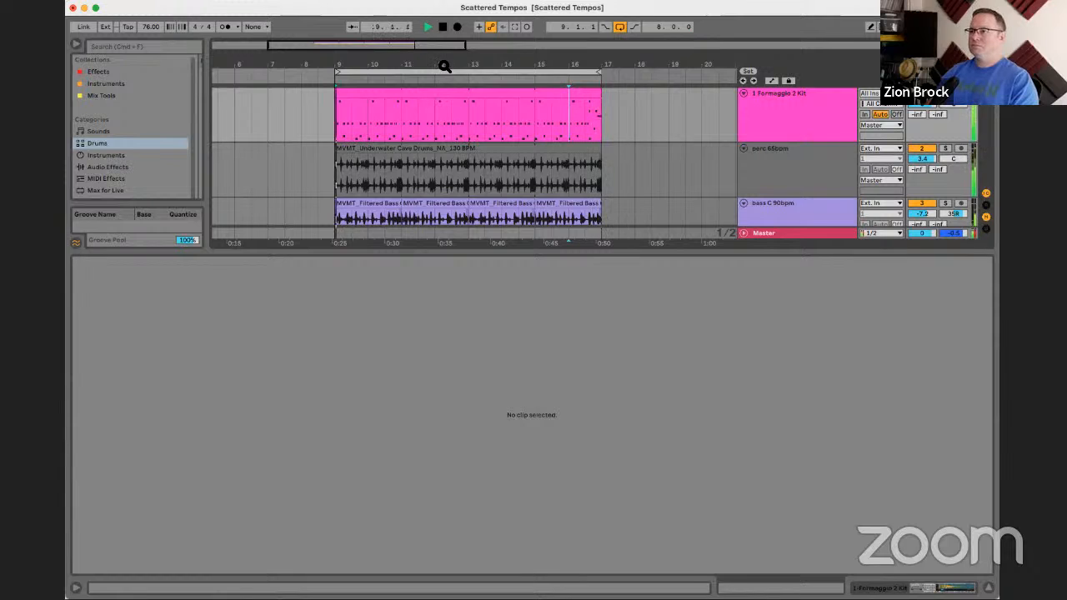
{"action": "left_click_drag", "start_coordinate": [445, 66], "coordinate": [451, 74]}
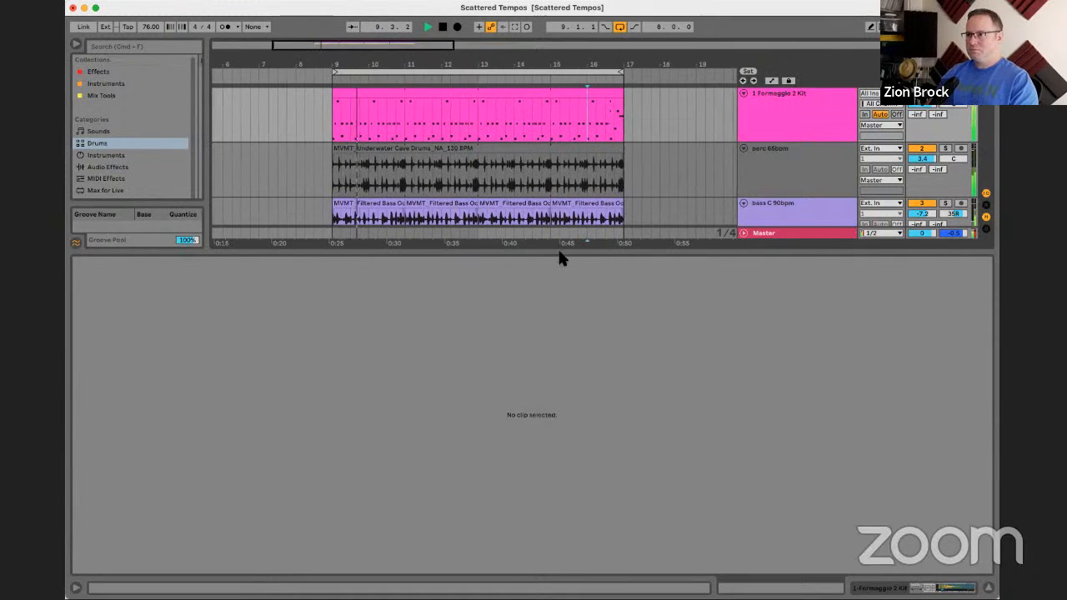
{"action": "left_click_drag", "start_coordinate": [564, 264], "coordinate": [564, 450]}
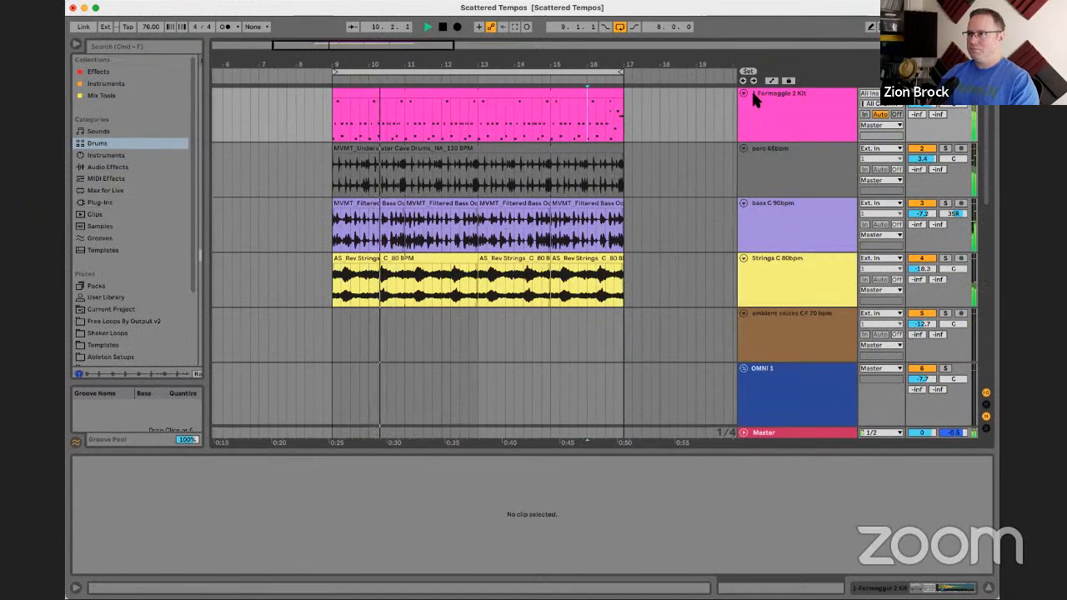
- Split the drum clip at bar 13 and consolidate bars 9 through 12 into a single four-bar clip opened for note editing
{"action": "left_click", "coordinate": [776, 93]}
{"action": "left_click", "coordinate": [430, 113]}
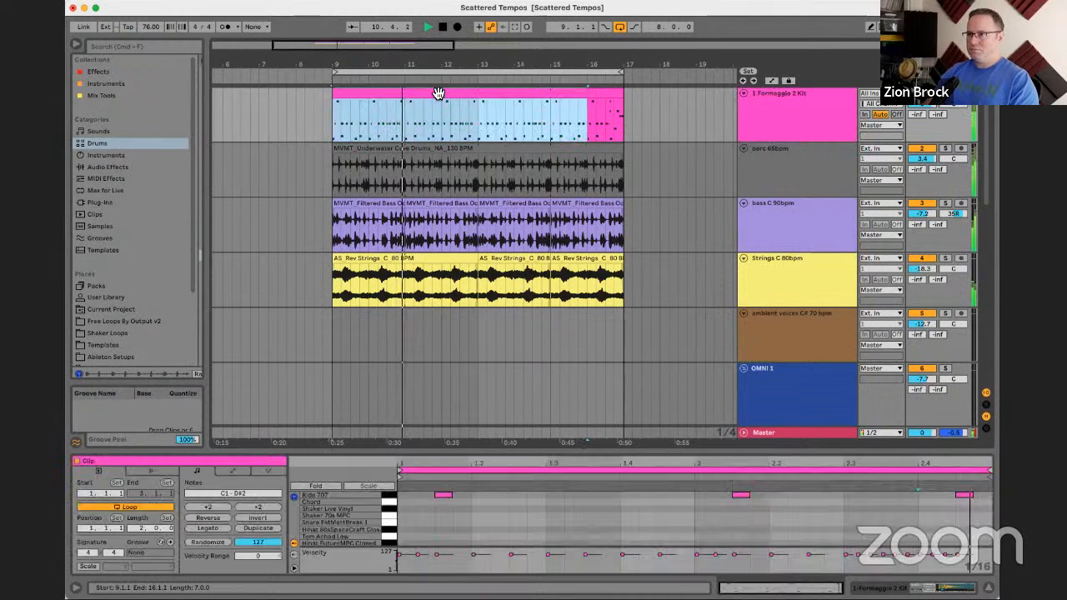
{"action": "left_click", "coordinate": [488, 113]}
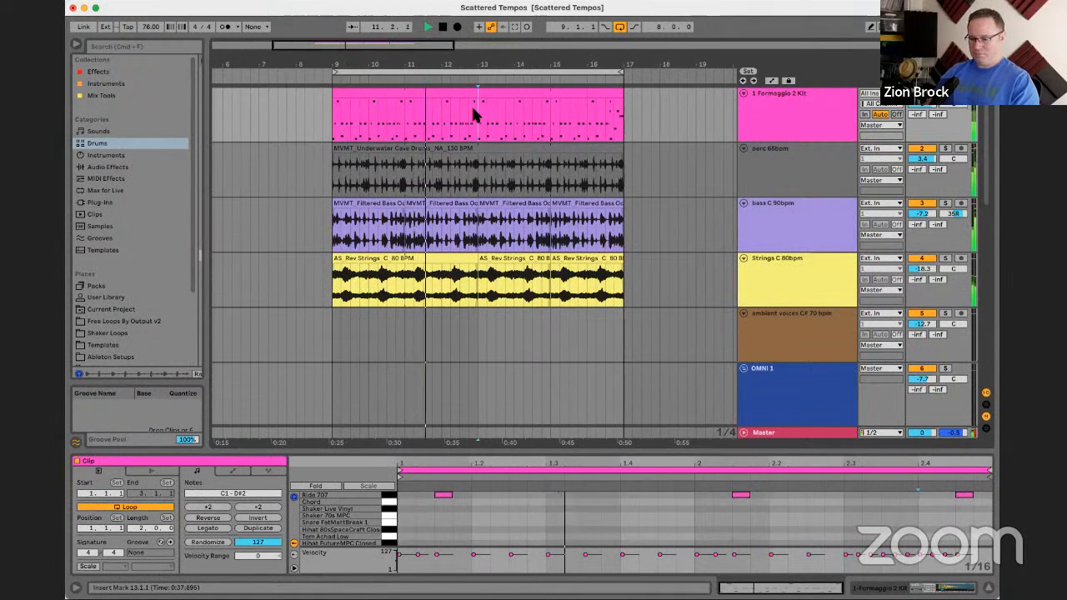
{"action": "left_click", "coordinate": [439, 98]}
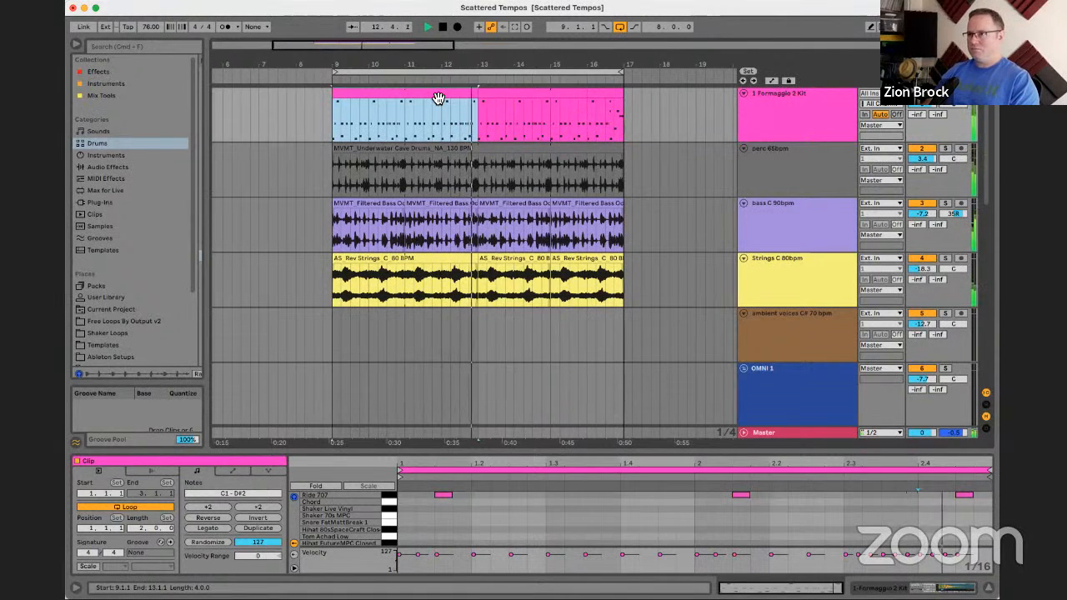
{"action": "key", "text": "super+j"}
{"action": "double_click", "coordinate": [438, 98]}
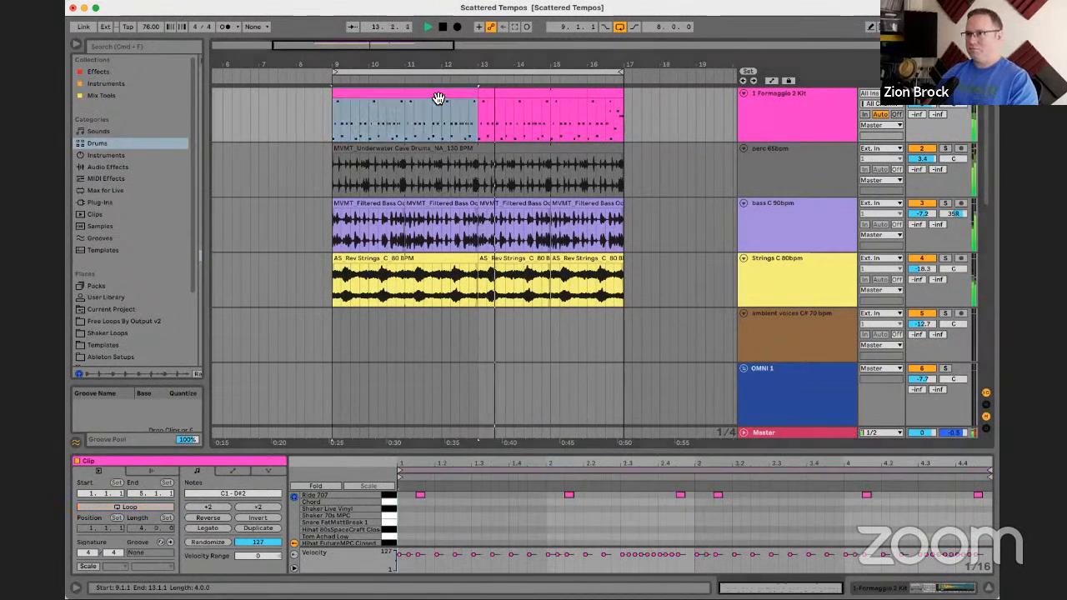
- Shift the second and third Hihat FutureProof Closed notes after 2.3 to start at 2.3.2 and a 32nd note after it
{"action": "left_click_drag", "start_coordinate": [590, 454], "coordinate": [600, 302]}
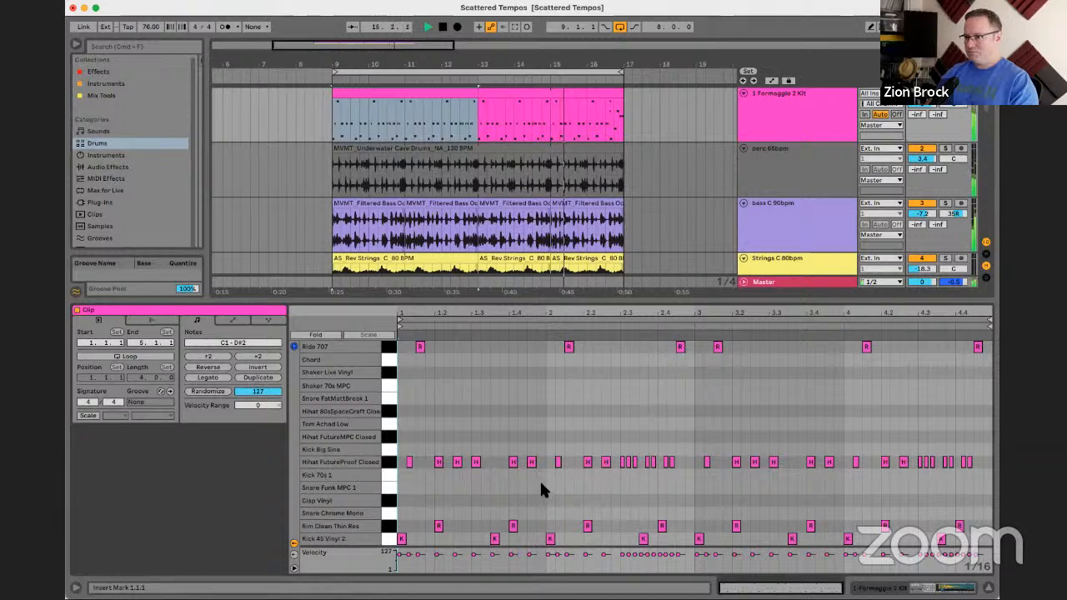
{"action": "left_click_drag", "start_coordinate": [651, 320], "coordinate": [651, 359]}
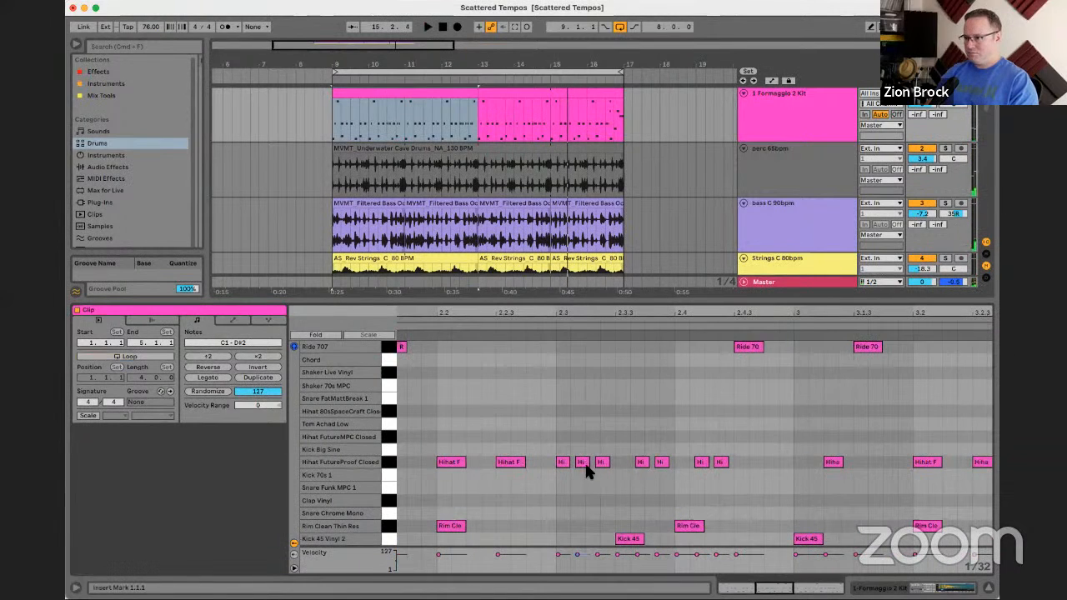
{"action": "left_click_drag", "start_coordinate": [582, 463], "coordinate": [592, 464]}
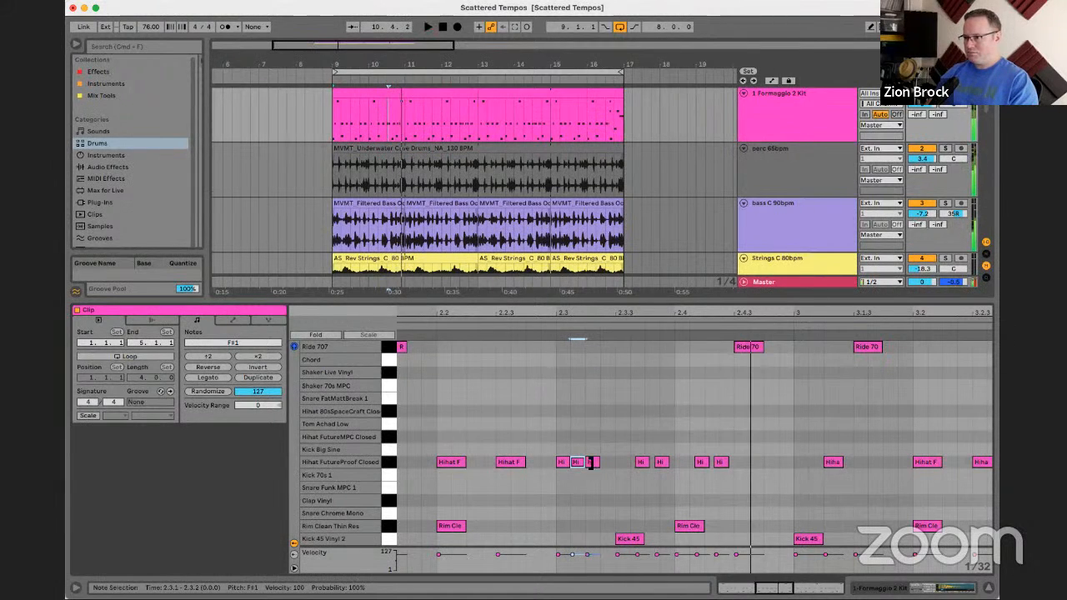
{"action": "key", "text": "super+z"}
{"action": "key", "text": "super+z"}
{"action": "key", "text": "super+z"}
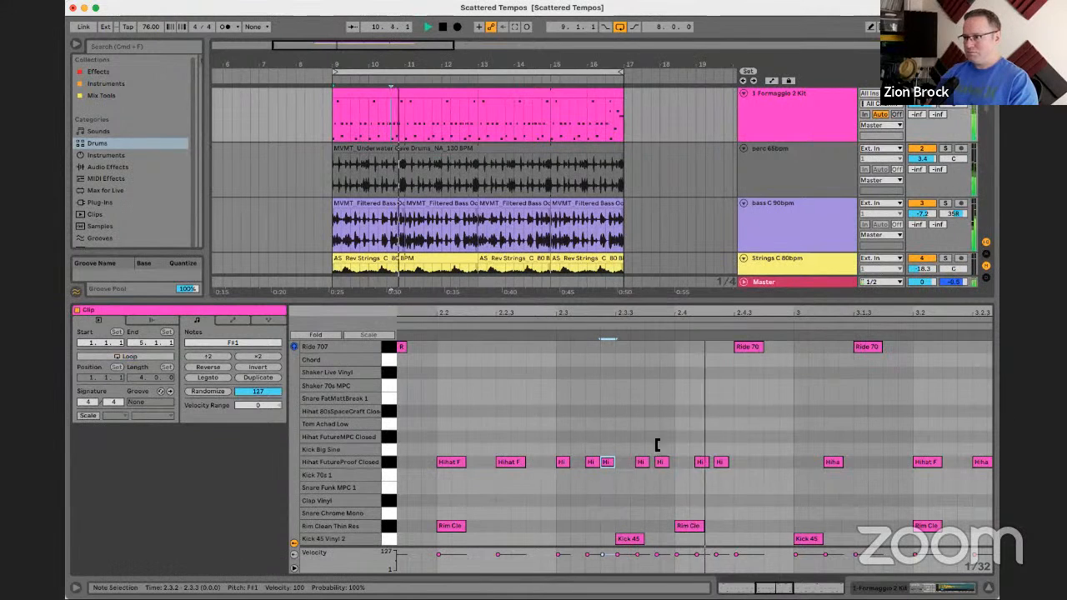
- Shift the next hi-hat pair a 32nd after 2.3.3 and onto 2.3.4, start the last pair at 2.4.2, and audition
{"action": "left_click", "coordinate": [640, 463]}
{"action": "left_click", "coordinate": [659, 465]}
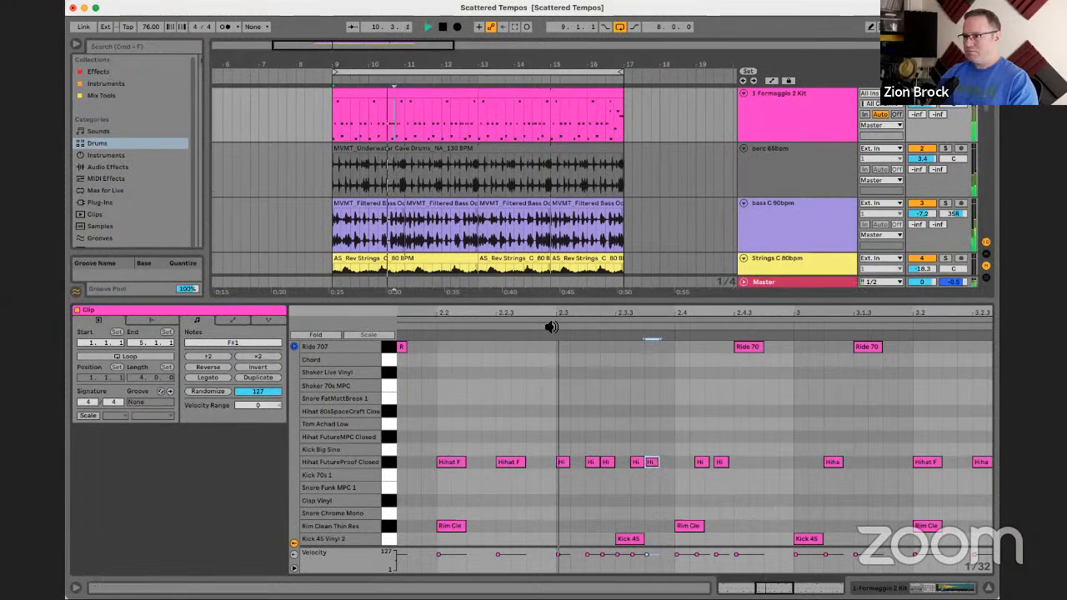
{"action": "key", "text": "space"}
{"action": "left_click", "coordinate": [698, 465]}
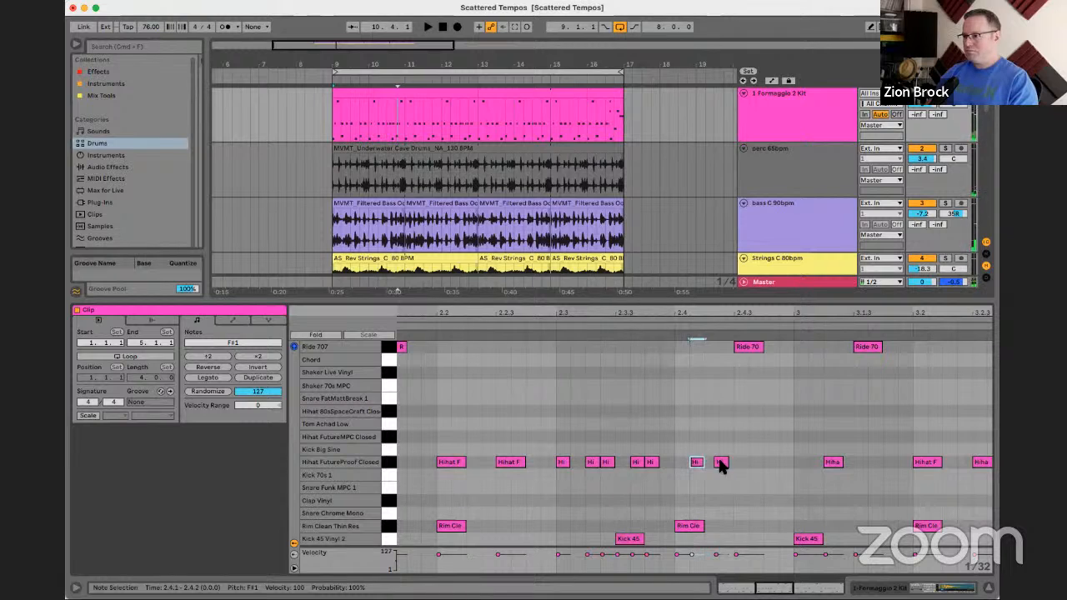
{"action": "mouse_move", "coordinate": [714, 467]}
{"action": "left_mouse_down"}
{"action": "mouse_move", "coordinate": [733, 467]}
{"action": "mouse_move", "coordinate": [717, 474]}
{"action": "left_mouse_up"}
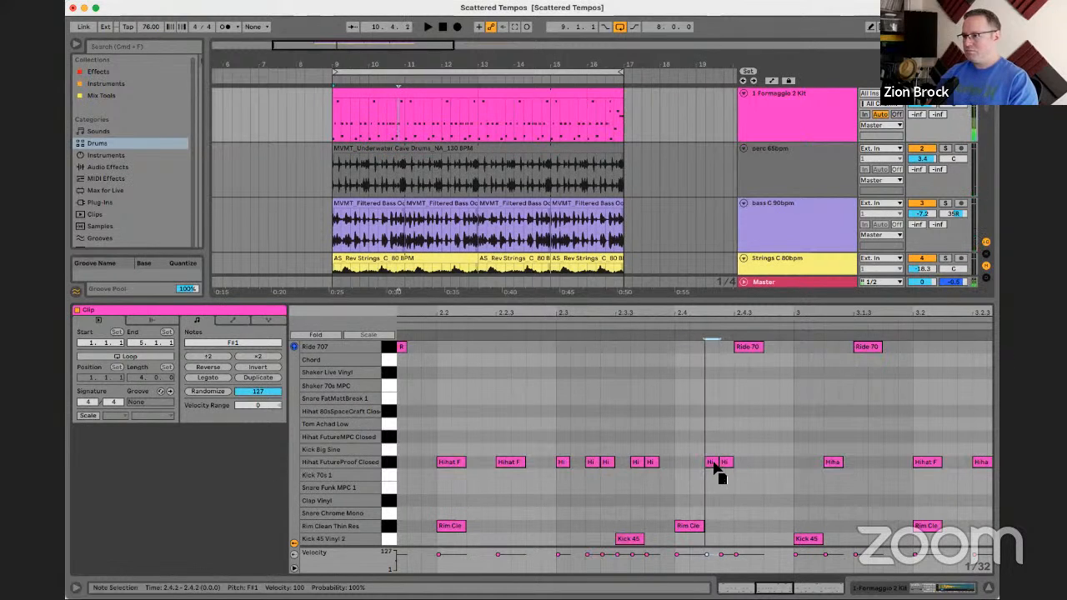
{"action": "left_click", "coordinate": [541, 323]}
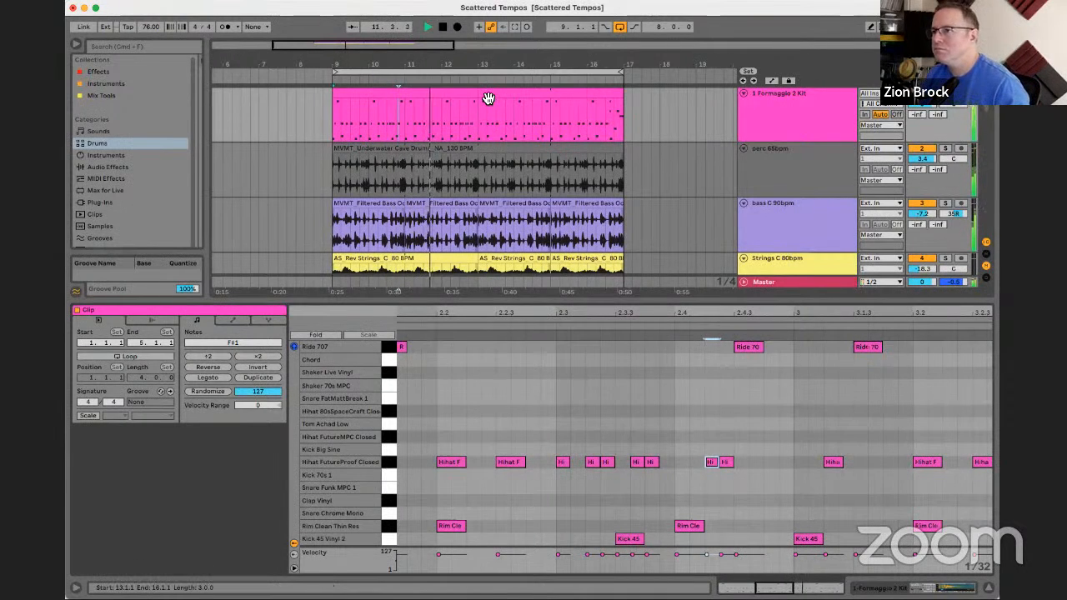
- Try the ambient voices clip at bar 17, extending the loop to end at bar 21 and auditioning the transition
{"action": "left_click", "coordinate": [407, 126]}
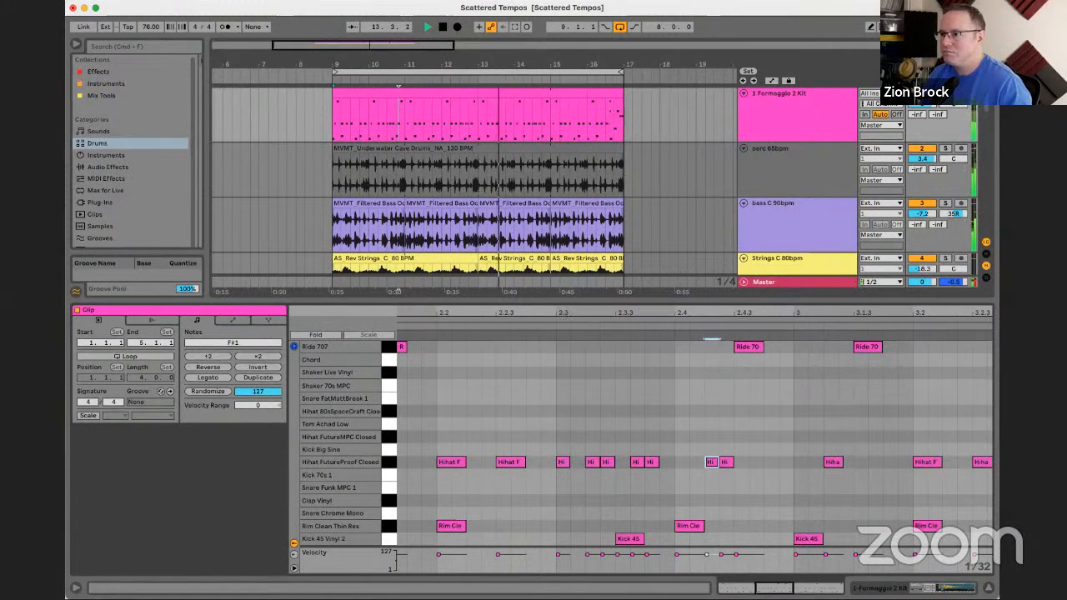
{"action": "left_click_drag", "start_coordinate": [656, 315], "coordinate": [601, 500]}
{"action": "left_click_drag", "start_coordinate": [553, 64], "coordinate": [428, 52]}
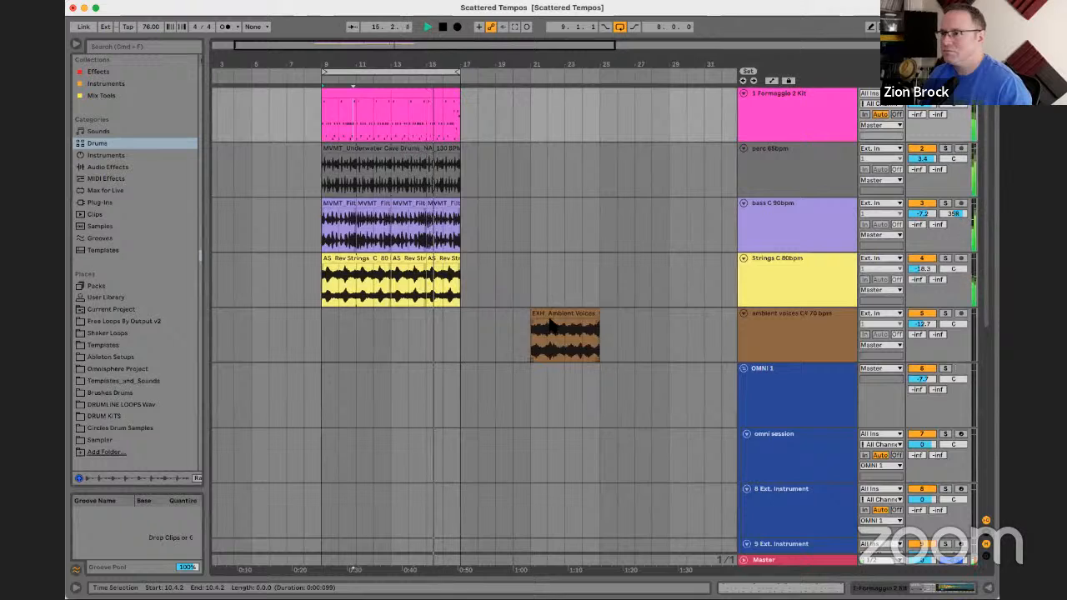
{"action": "left_click_drag", "start_coordinate": [550, 325], "coordinate": [480, 327]}
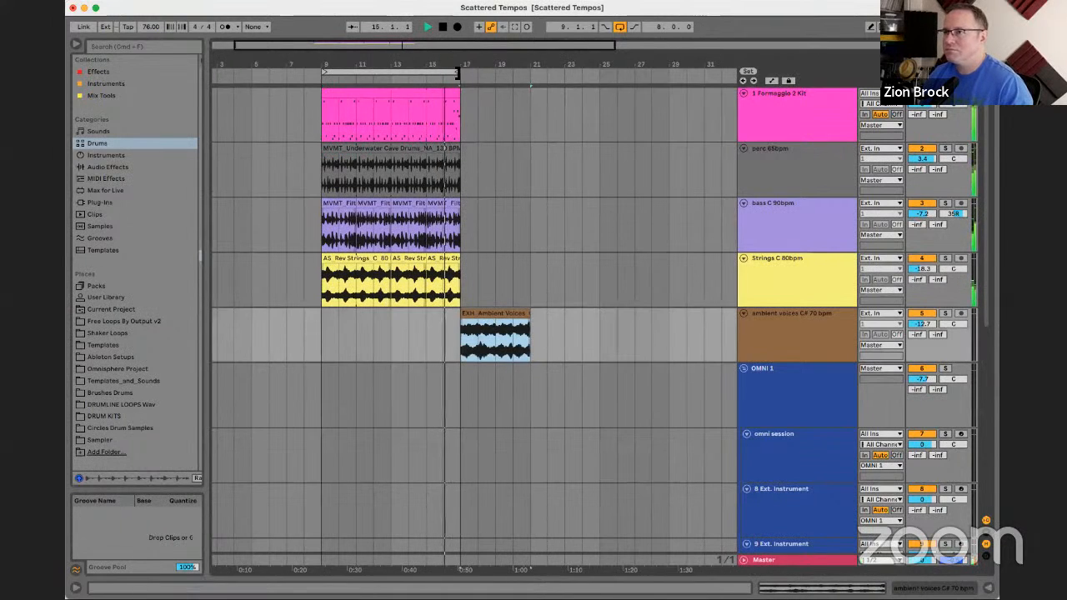
{"action": "left_click_drag", "start_coordinate": [458, 72], "coordinate": [530, 72]}
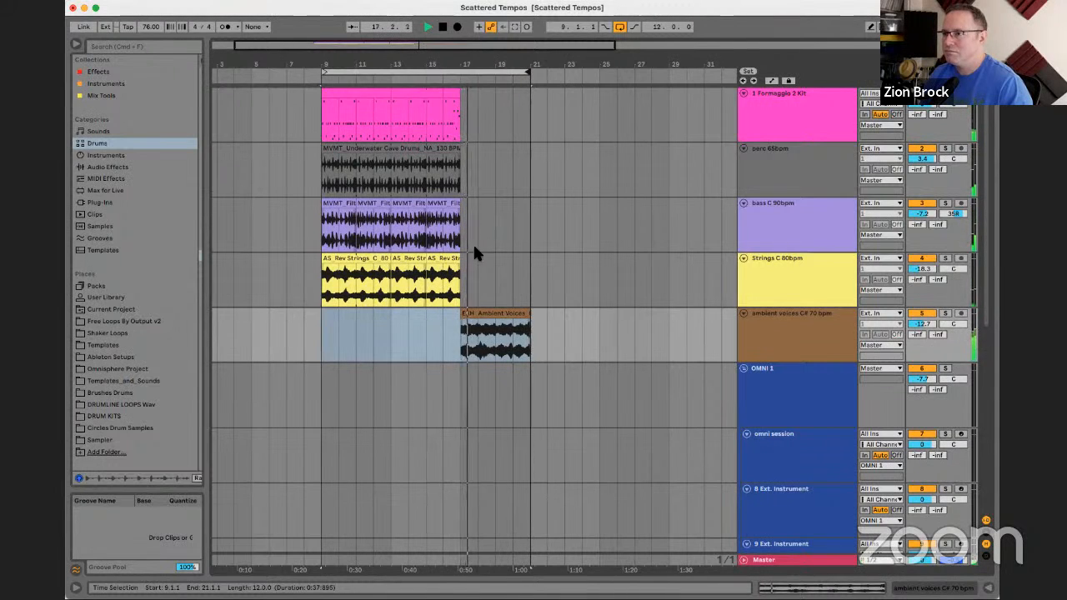
{"action": "left_click", "coordinate": [496, 316]}
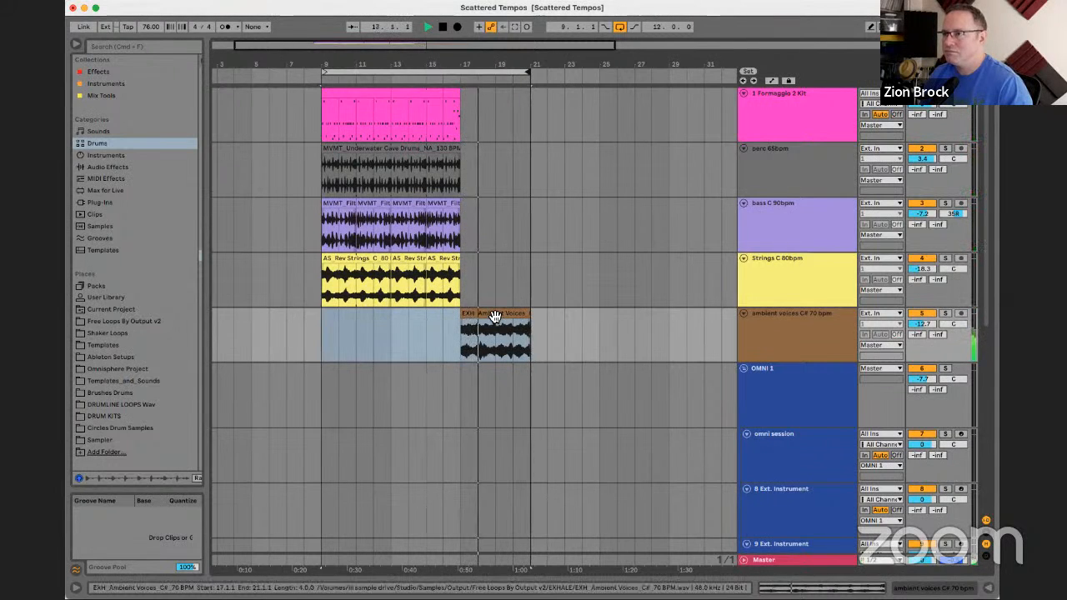
{"action": "key", "text": "space"}
- Return the ambient voices clip to bar 21 and shorten the loop to eight bars ending at bar 17
{"action": "left_click_drag", "start_coordinate": [496, 316], "coordinate": [567, 326]}
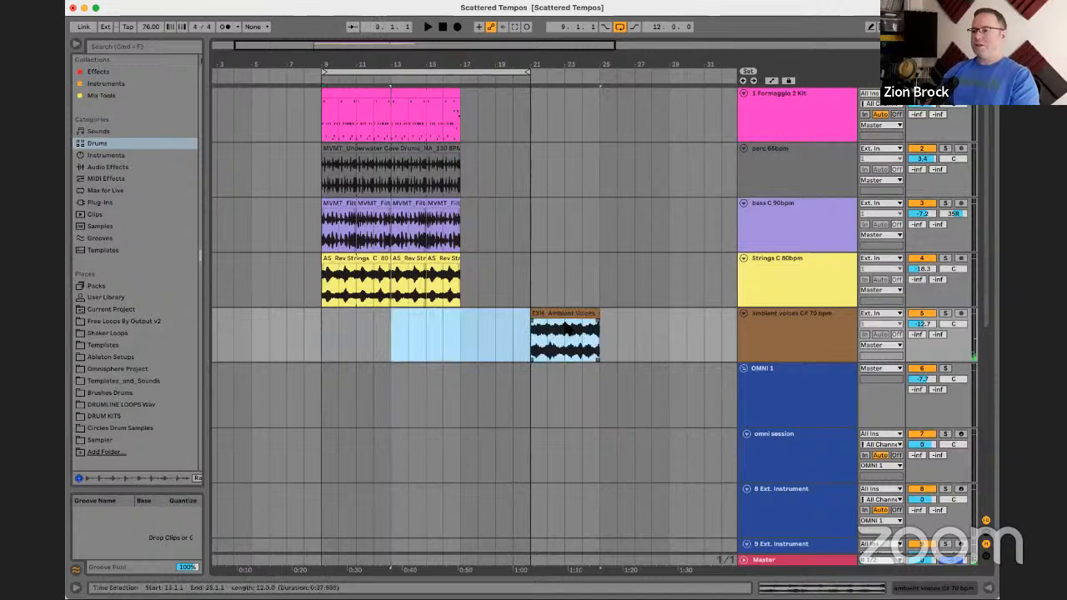
{"action": "left_click", "coordinate": [465, 332]}
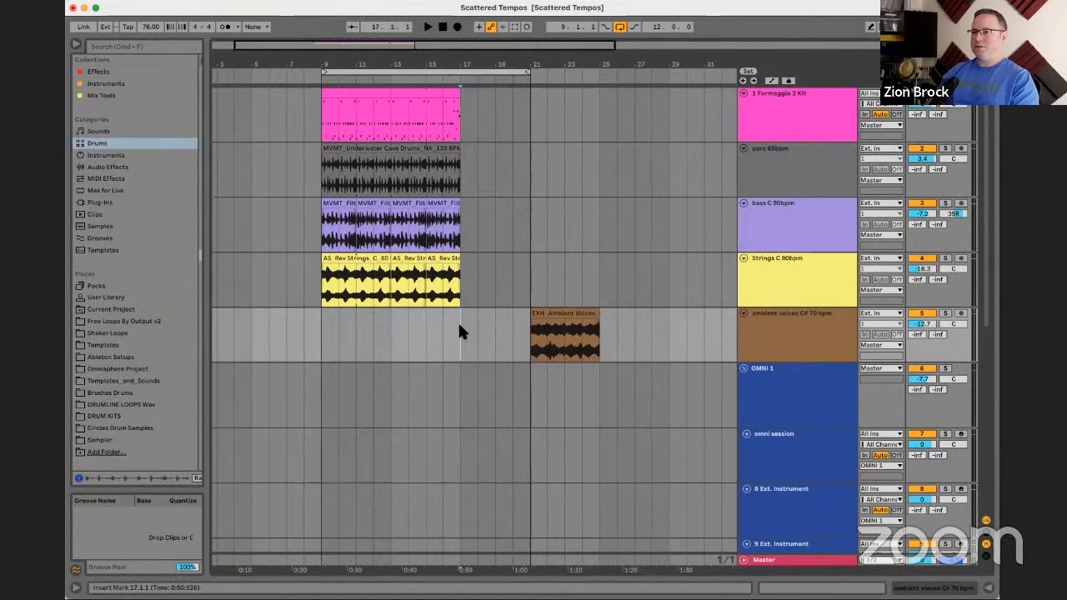
{"action": "left_click_drag", "start_coordinate": [528, 77], "coordinate": [461, 75]}
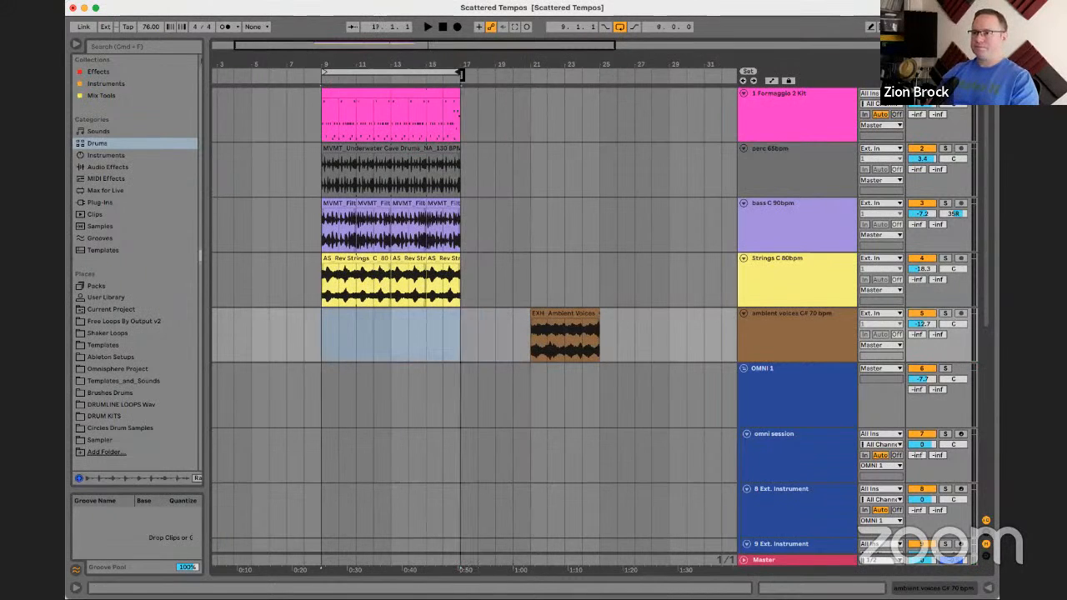
- Duplicate the looped eight-bar section to bar 17, extend the loop to 16 bars, and play from bar 16 across the transition
{"action": "left_click", "coordinate": [437, 72]}
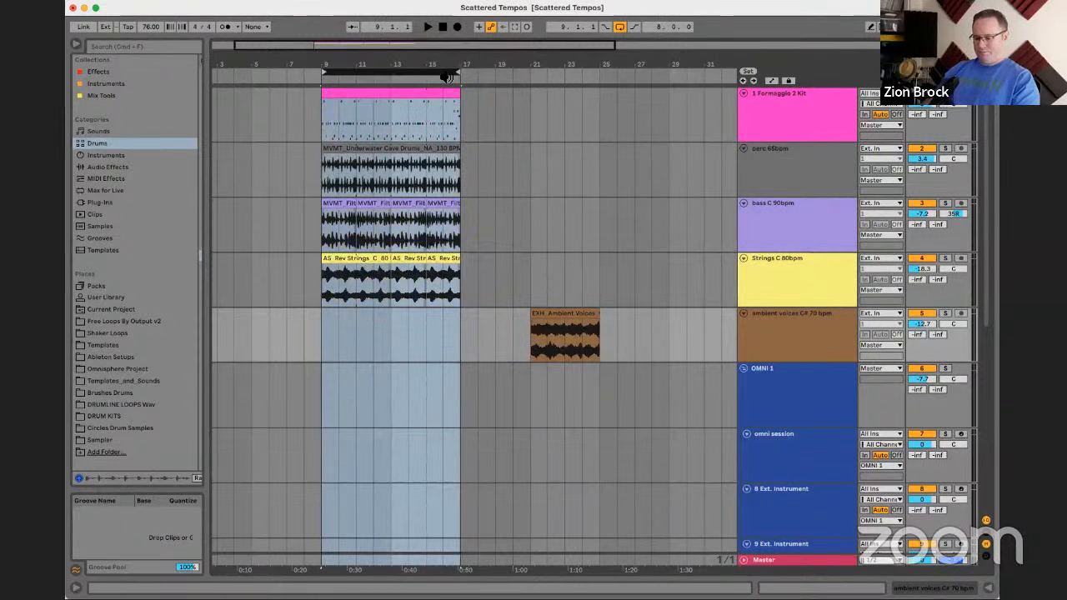
{"action": "key", "text": "super+d"}
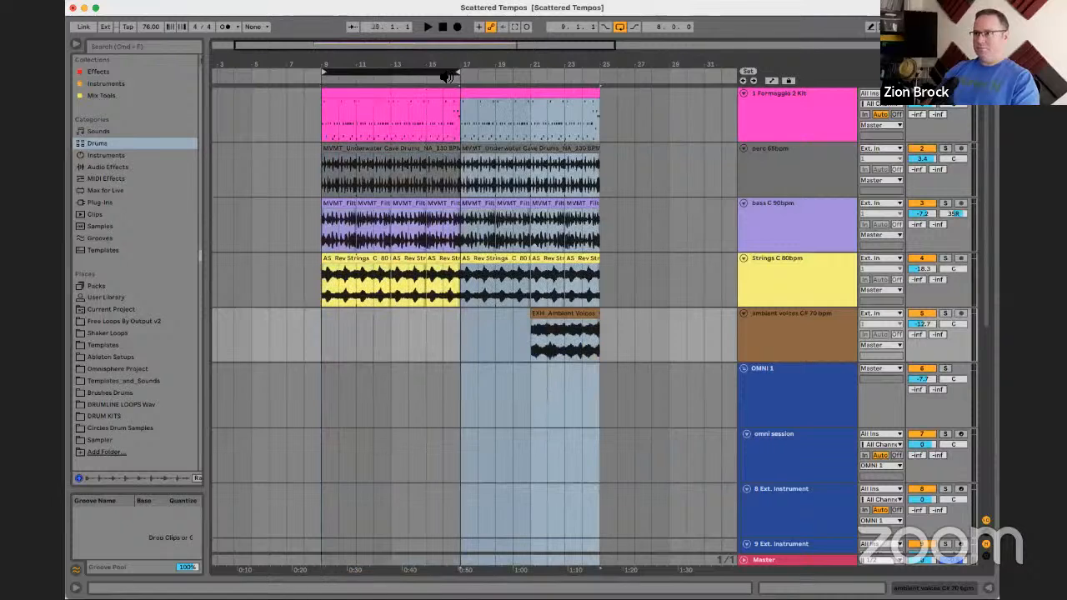
{"action": "key", "text": "super+a"}
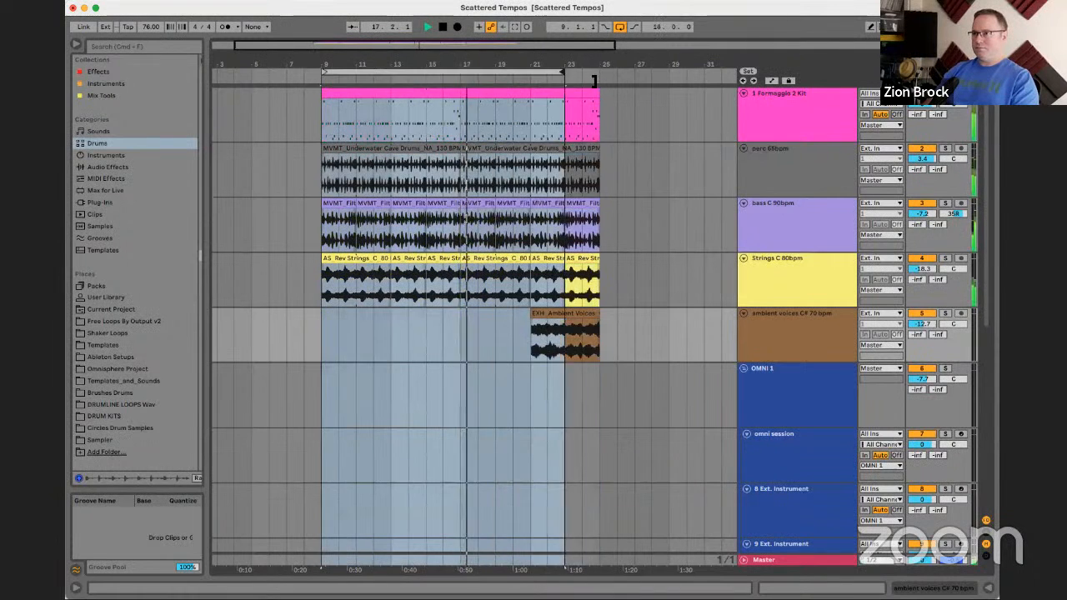
{"action": "key", "text": "super+l"}
{"action": "left_click", "coordinate": [441, 115]}
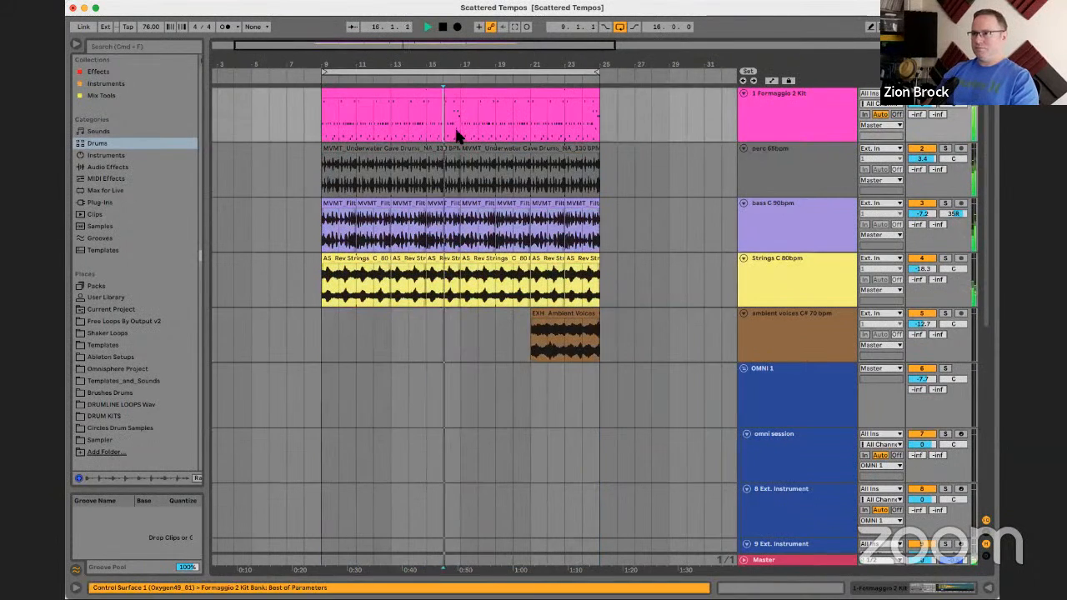
{"action": "key", "text": "space"}
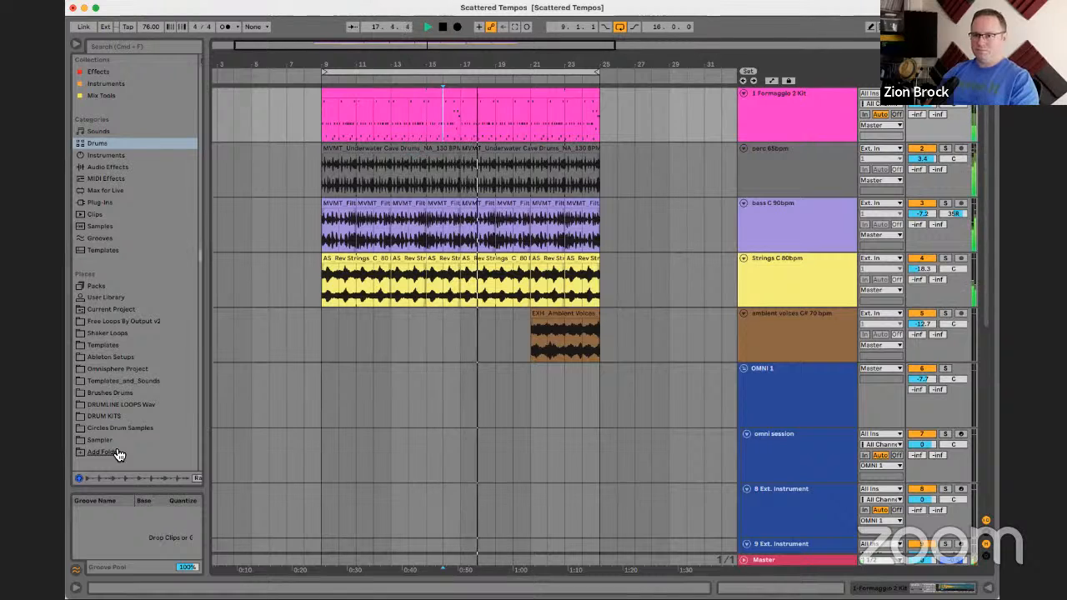
{"action": "left_click", "coordinate": [105, 333]}
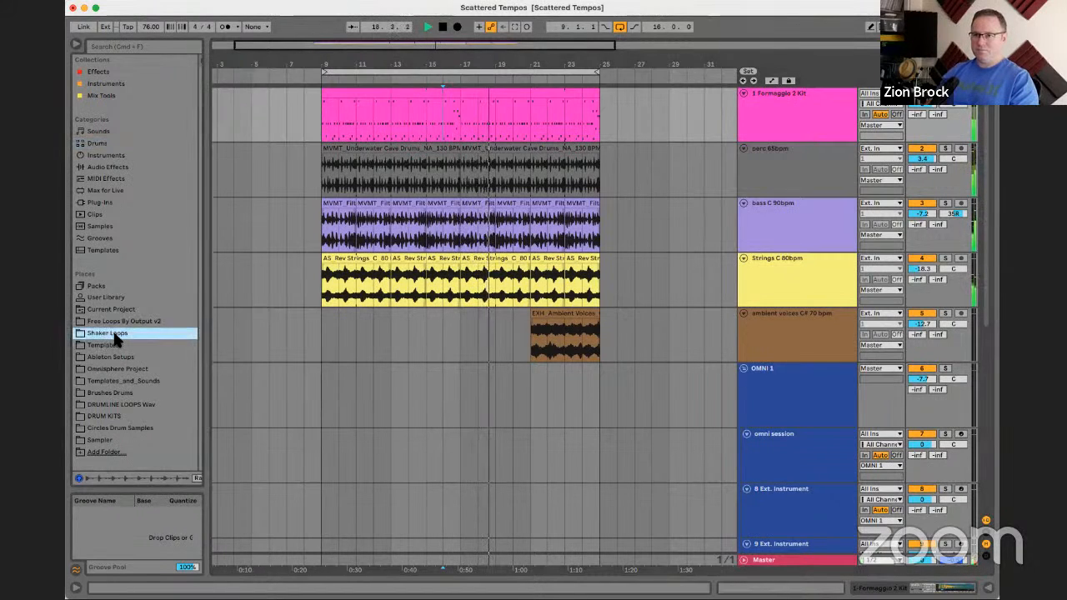
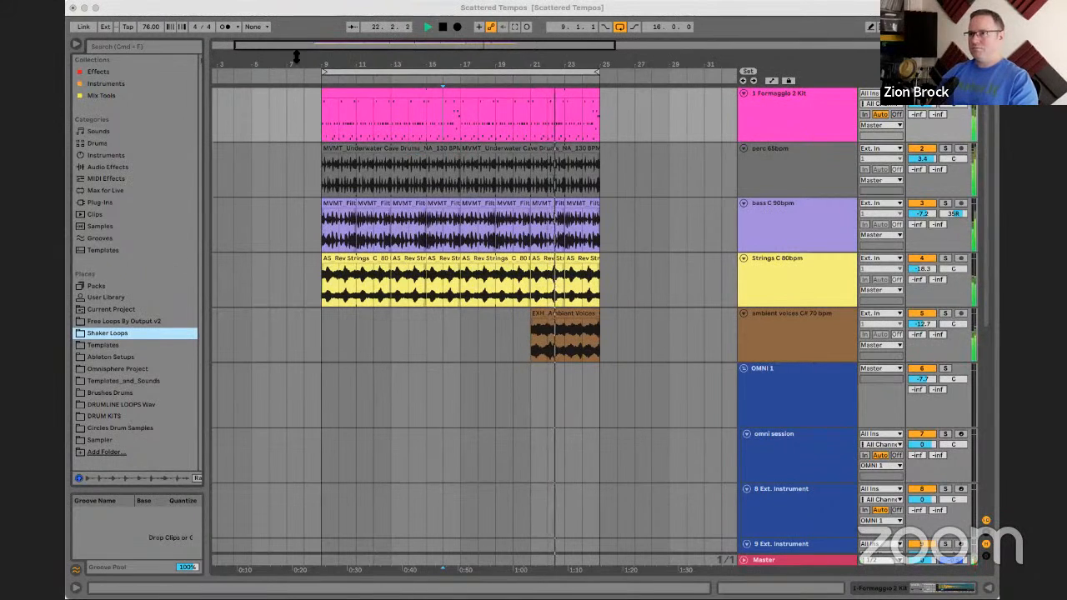
- Move the ambient voices clip to bar 25 and extend the loop to 17 bars, stopping playback with the clip selected
{"action": "left_click_drag", "start_coordinate": [567, 321], "coordinate": [625, 319]}
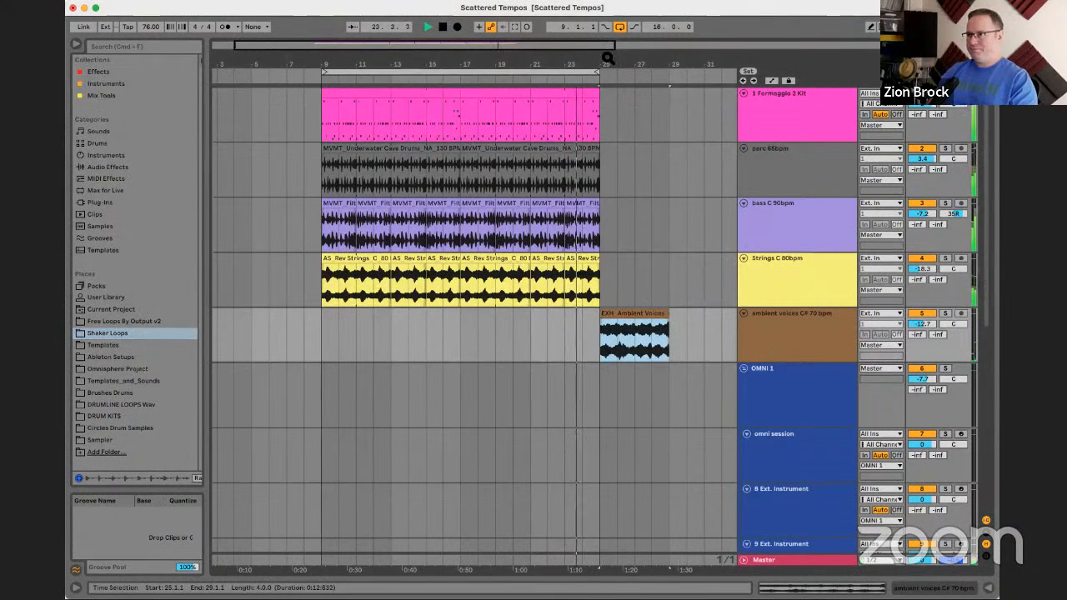
{"action": "left_click_drag", "start_coordinate": [599, 72], "coordinate": [614, 71]}
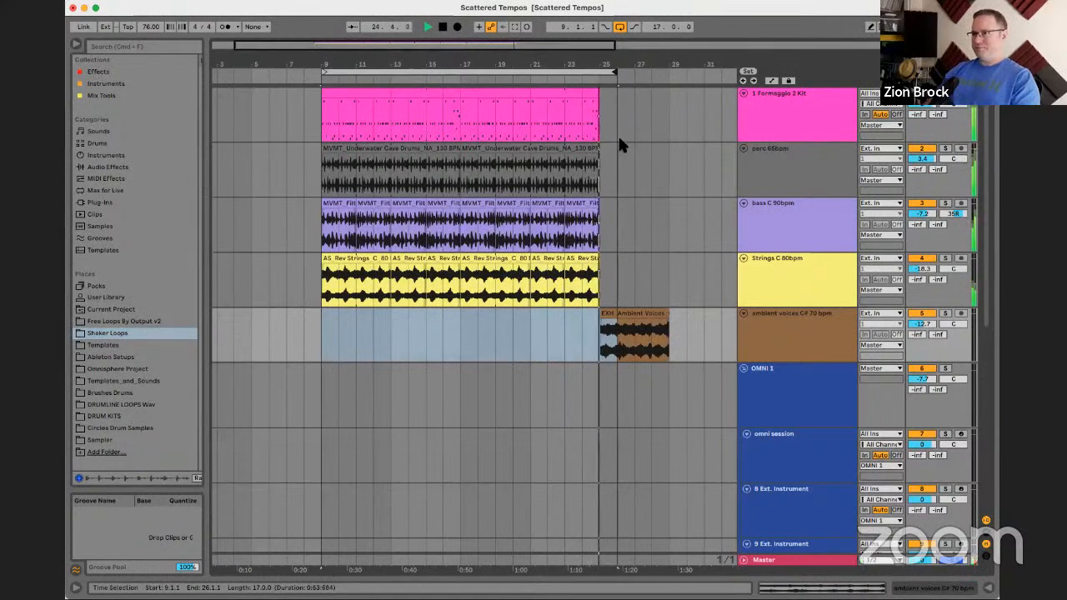
{"action": "key", "text": "space"}
{"action": "left_click", "coordinate": [630, 317]}
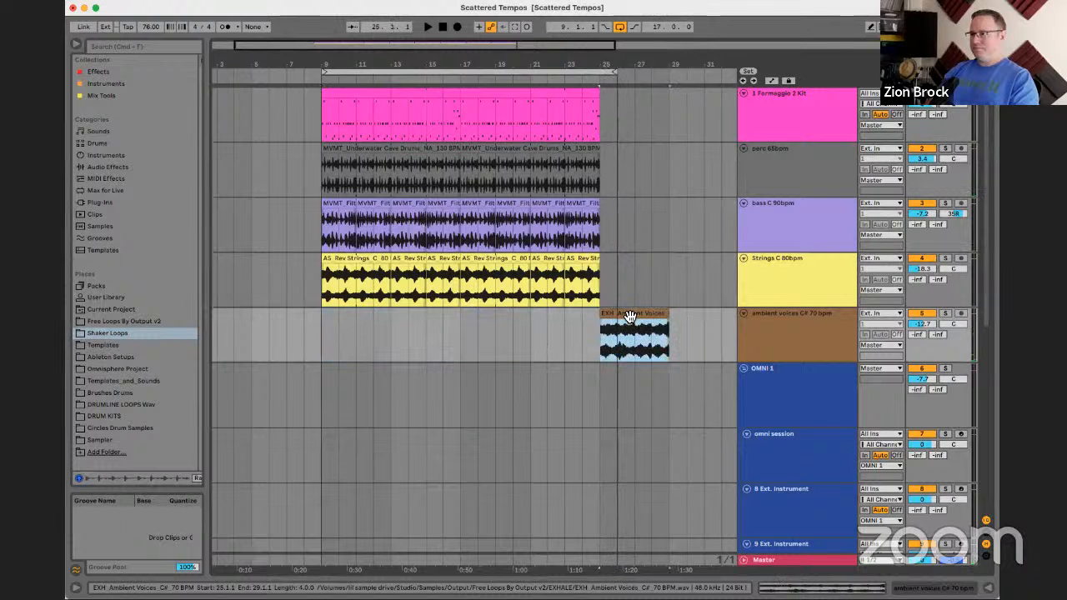
- Open the ambient voices clip, extend the loop to 20 bars, and audition the clip from bar 25
{"action": "double_click", "coordinate": [629, 317]}
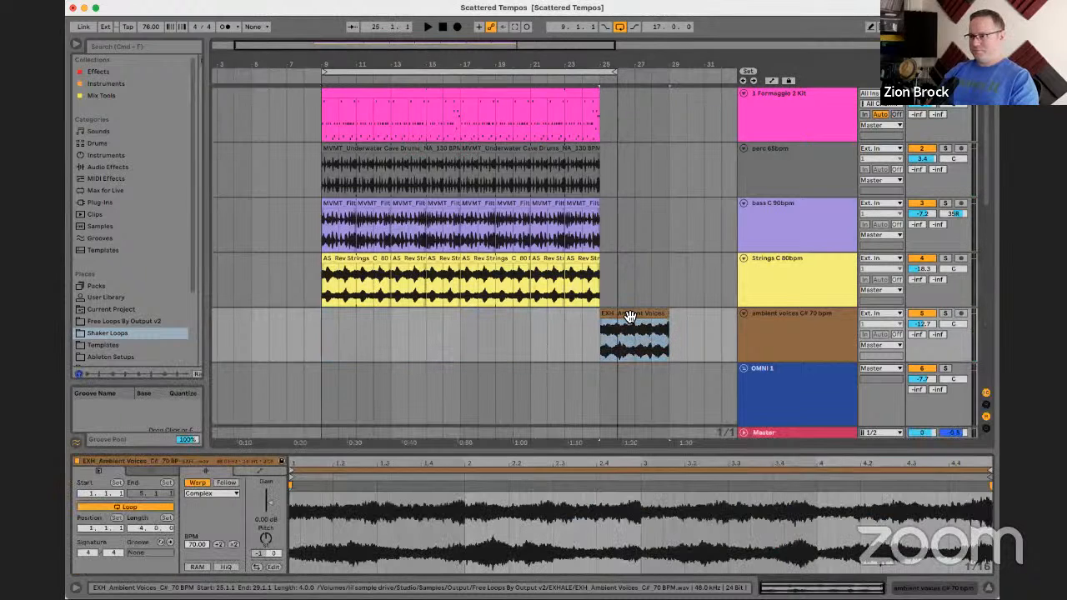
{"action": "key", "text": "space"}
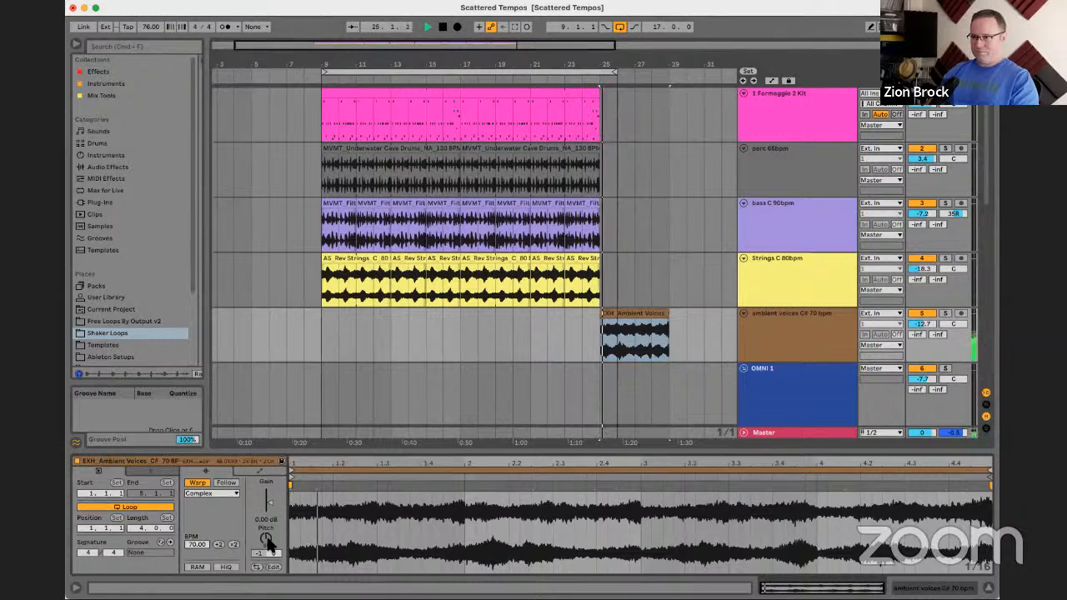
{"action": "key", "text": "space"}
{"action": "left_click_drag", "start_coordinate": [611, 74], "coordinate": [667, 73]}
{"action": "left_click", "coordinate": [604, 286]}
{"action": "key", "text": "space"}
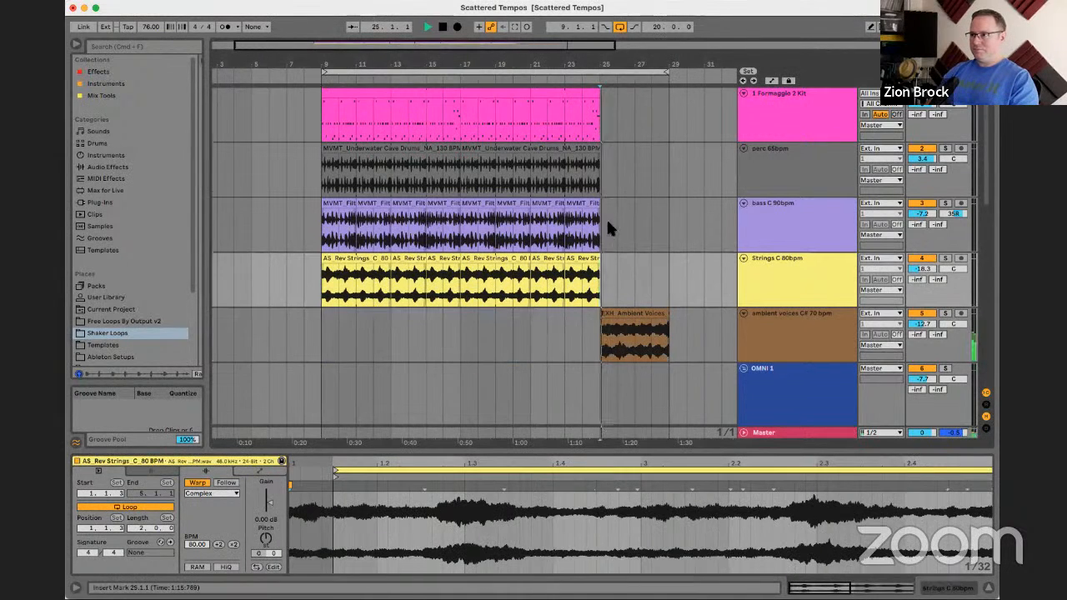
- Extend the percussion clip to bar 27, trim the ambient voices clip to end there, and shorten the loop to 18 bars
{"action": "left_click_drag", "start_coordinate": [597, 161], "coordinate": [637, 153]}
{"action": "key", "text": "space"}
{"action": "left_click_drag", "start_coordinate": [668, 326], "coordinate": [636, 323]}
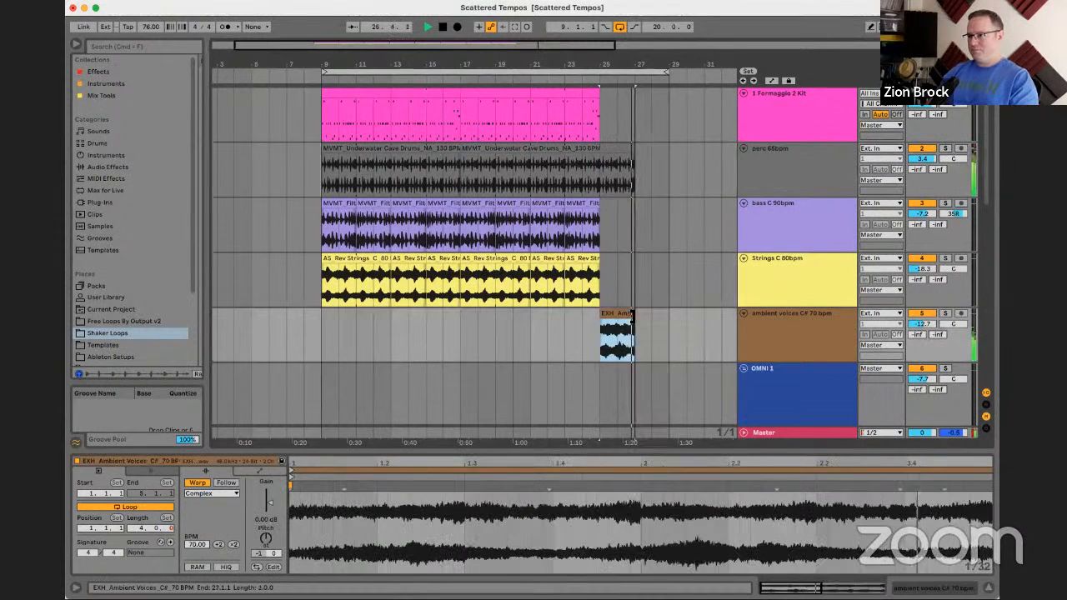
{"action": "left_click_drag", "start_coordinate": [664, 75], "coordinate": [625, 73]}
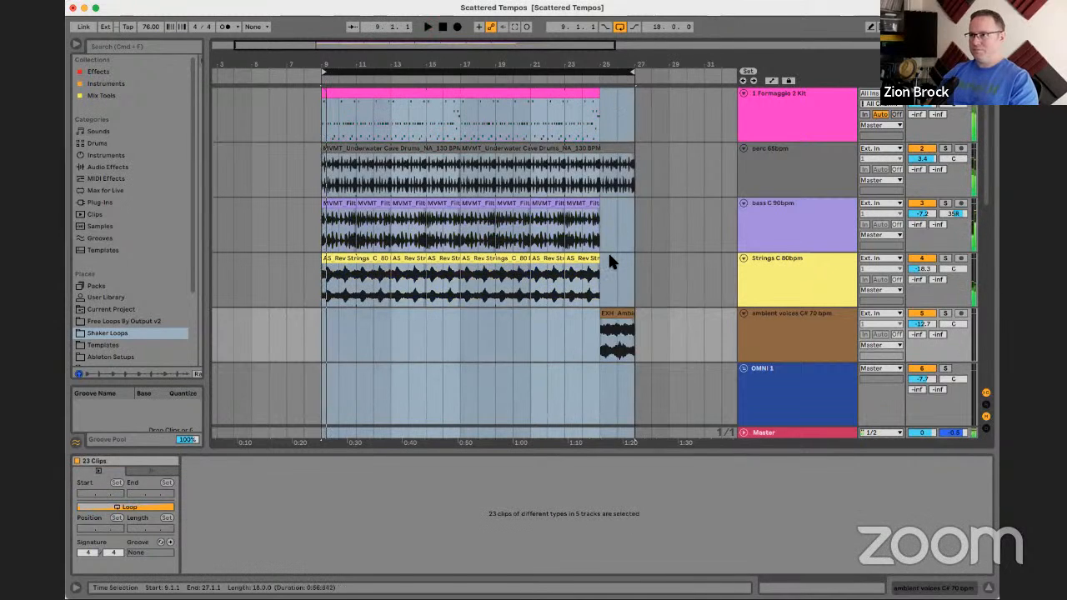
- Play from bar 25 to audition the two-bar break of percussion and ambient voices
{"action": "left_click", "coordinate": [599, 272]}
{"action": "key", "text": "space"}
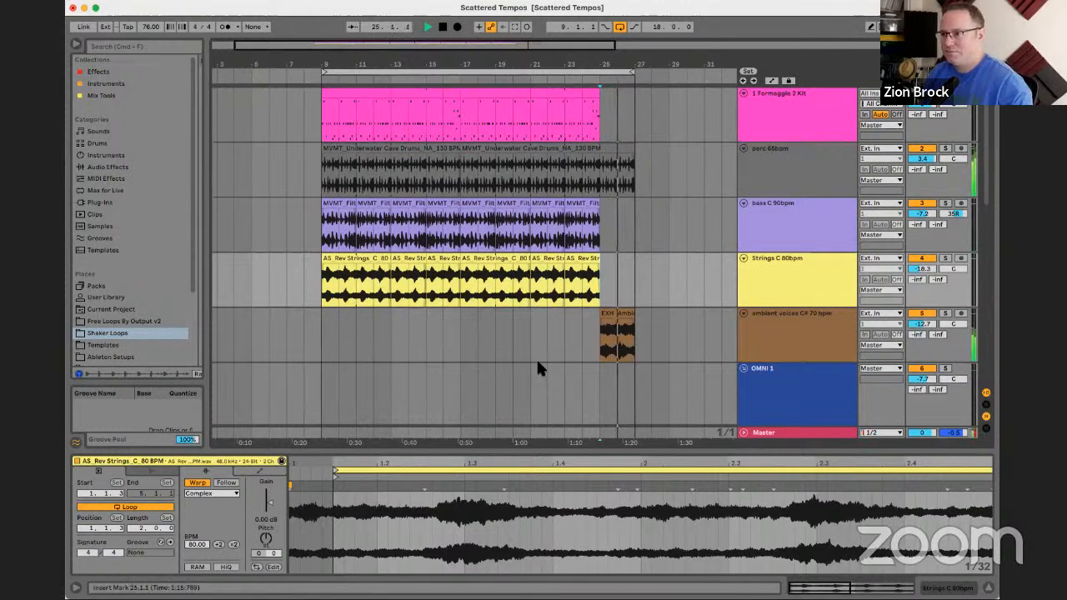
{"action": "left_click", "coordinate": [610, 336]}
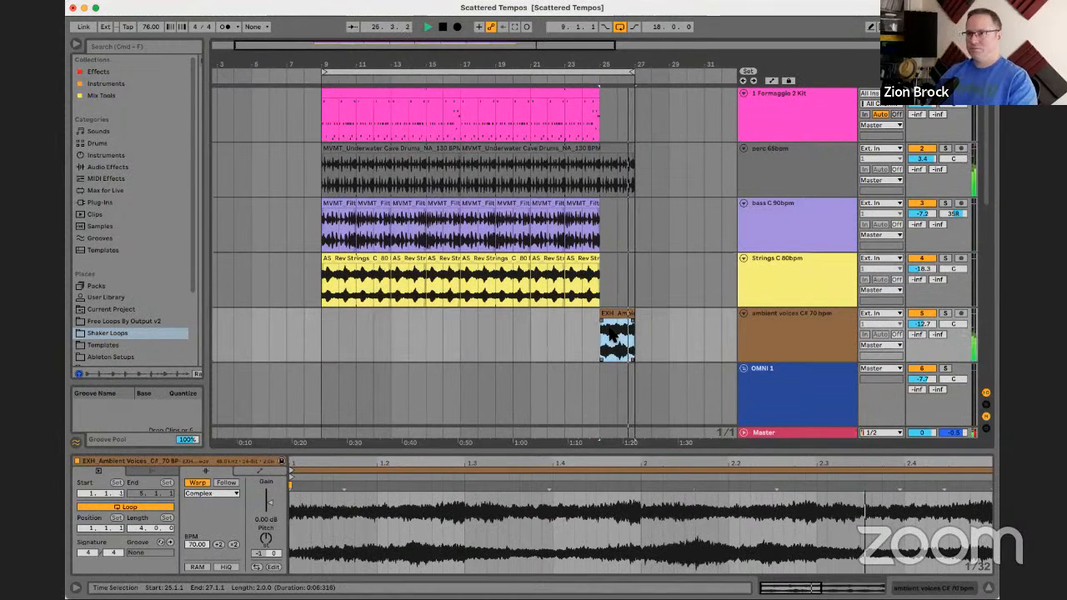
{"action": "left_click", "coordinate": [798, 341]}
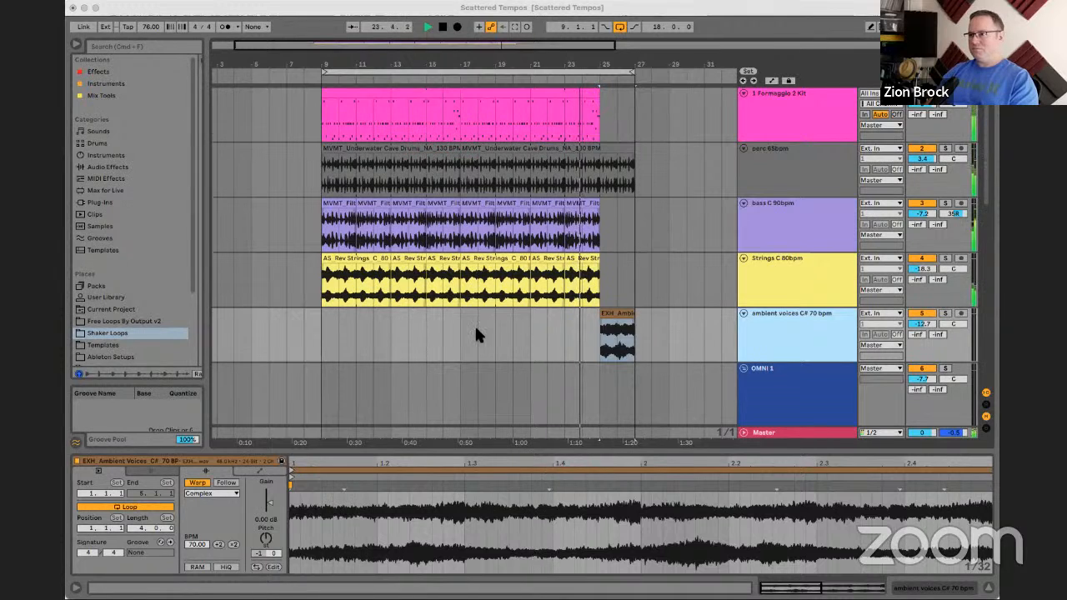
- Paste the PE-Swell sample into the ambient voices track, reverse it, and position it to end just past bar 17
{"action": "left_click", "coordinate": [443, 341]}
{"action": "left_click", "coordinate": [458, 340]}
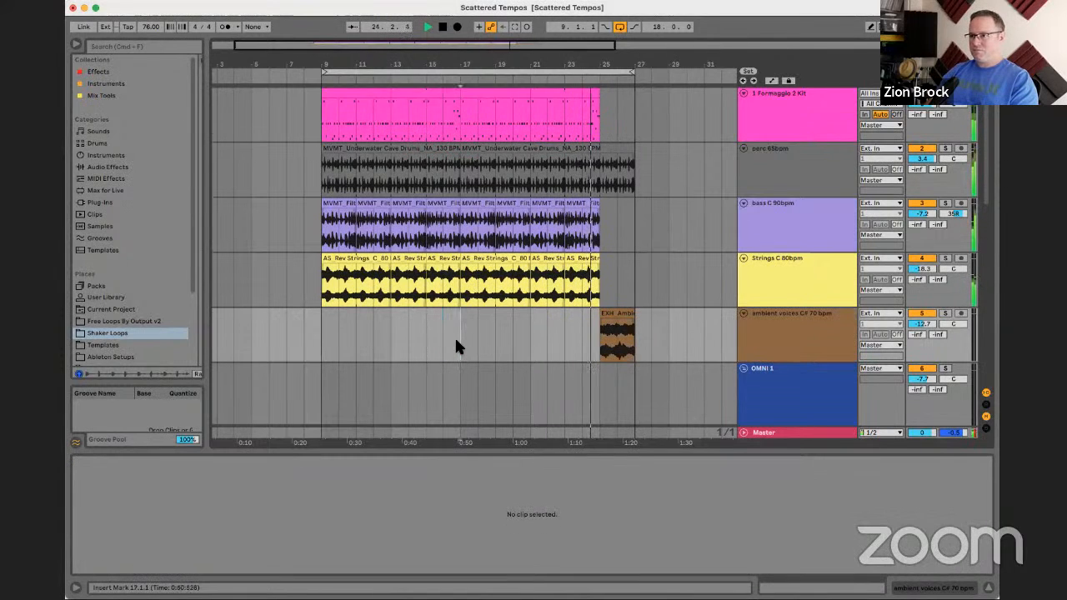
{"action": "key", "text": "super+v"}
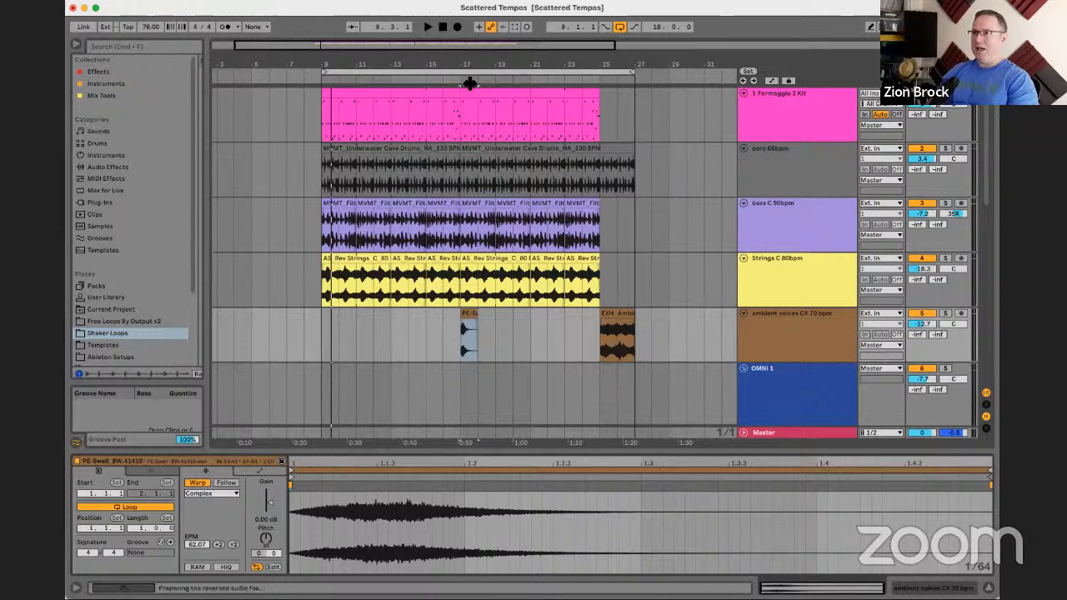
{"action": "left_click_drag", "start_coordinate": [468, 69], "coordinate": [465, 317]}
{"action": "key", "text": "space"}
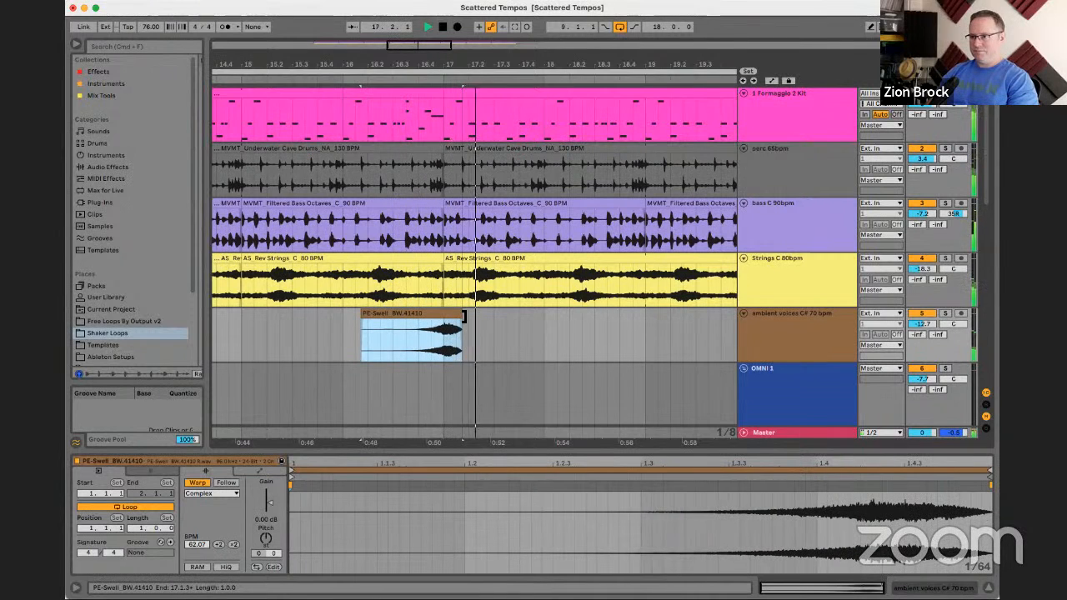
- Add an audio track below the ambient voices, move the reversed swell onto it, and place a copy starting just after bar 24
{"action": "left_click_drag", "start_coordinate": [494, 67], "coordinate": [372, 34]}
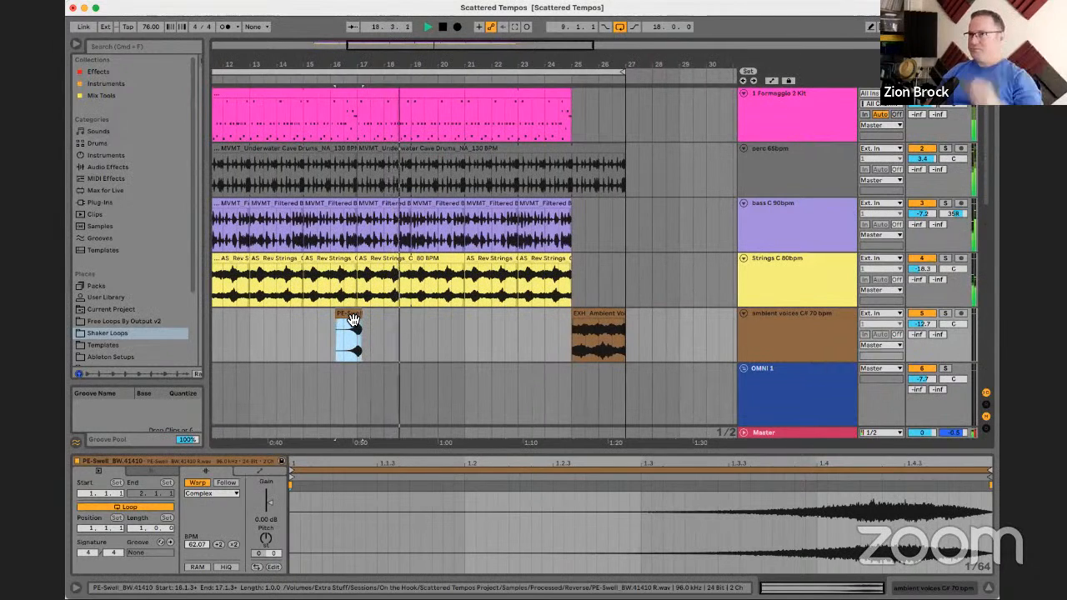
{"action": "left_click_drag", "start_coordinate": [353, 319], "coordinate": [554, 330]}
{"action": "left_click", "coordinate": [769, 322]}
{"action": "key", "text": "super+z"}
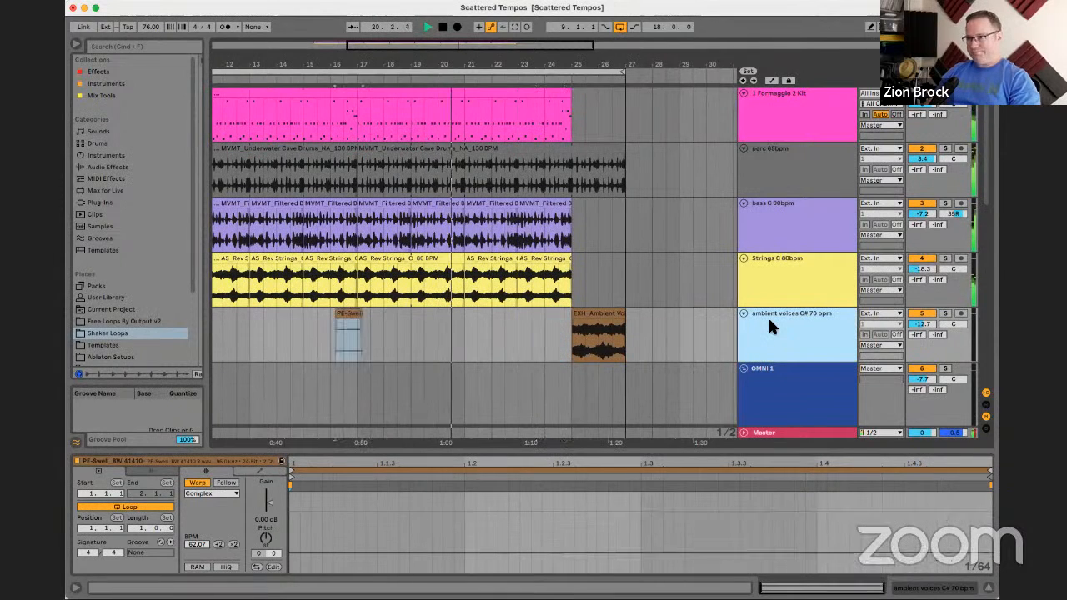
{"action": "key", "text": "super+t"}
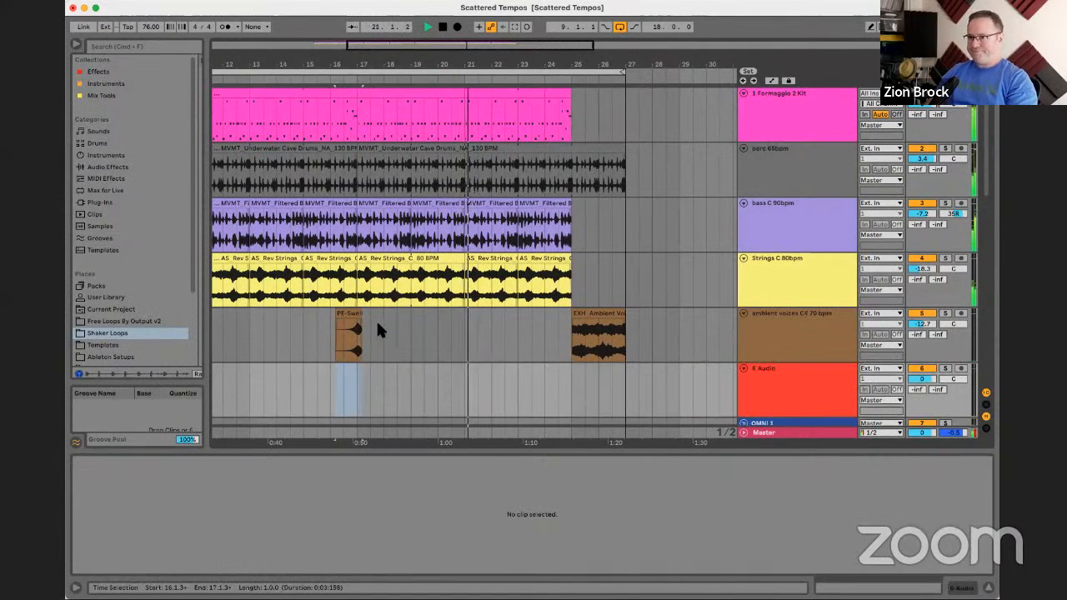
{"action": "left_click_drag", "start_coordinate": [348, 330], "coordinate": [572, 393]}
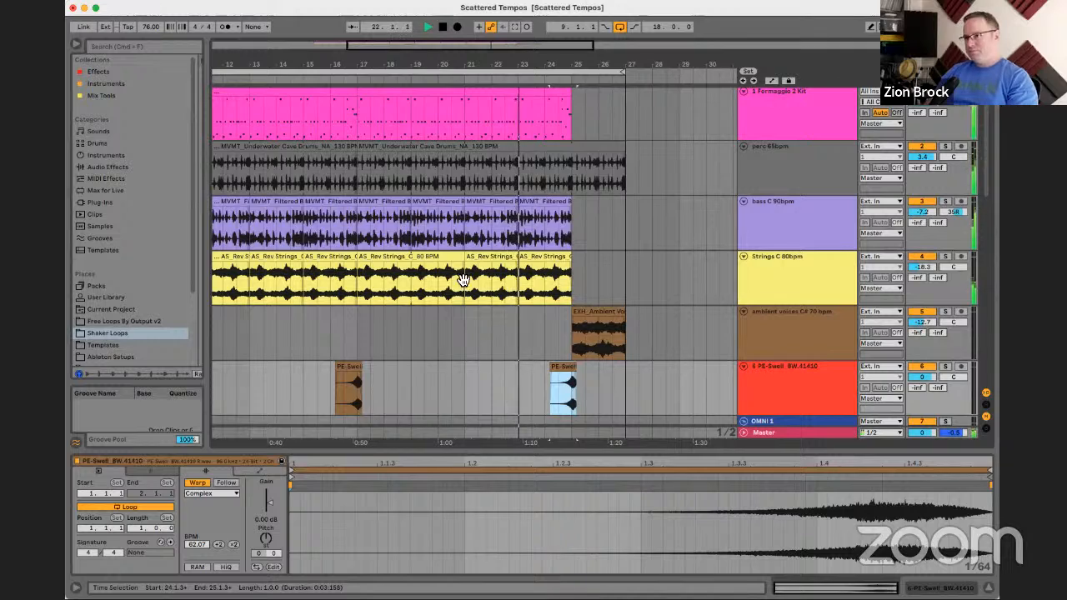
- Trim the second reversed swell to end exactly at bar 25 and play the lead-in to the break
{"action": "left_click_drag", "start_coordinate": [464, 280], "coordinate": [537, 261]}
{"action": "left_click_drag", "start_coordinate": [541, 61], "coordinate": [541, 45]}
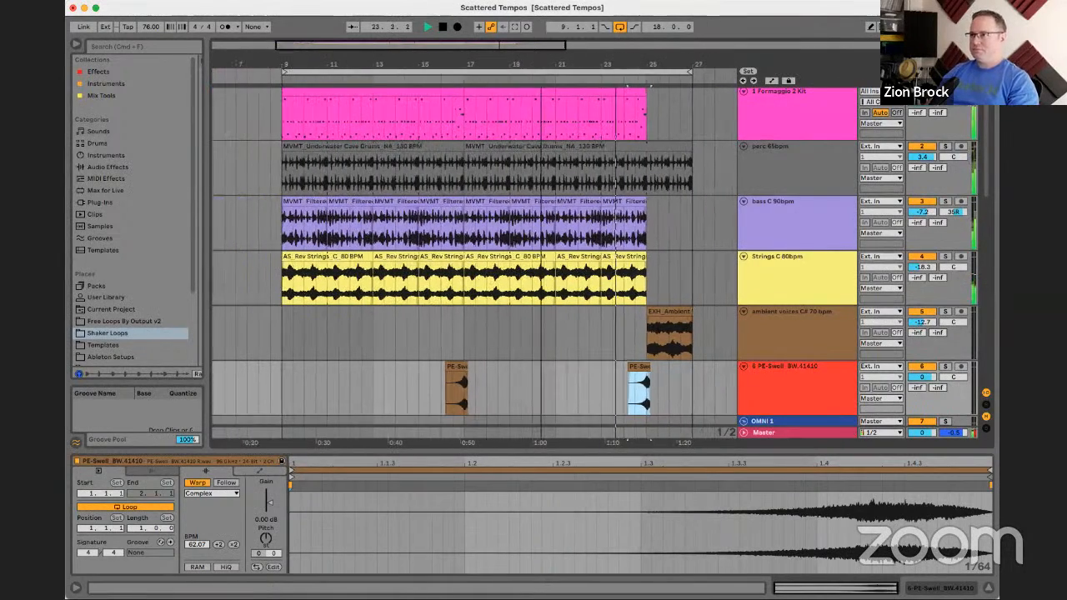
{"action": "left_click", "coordinate": [805, 99]}
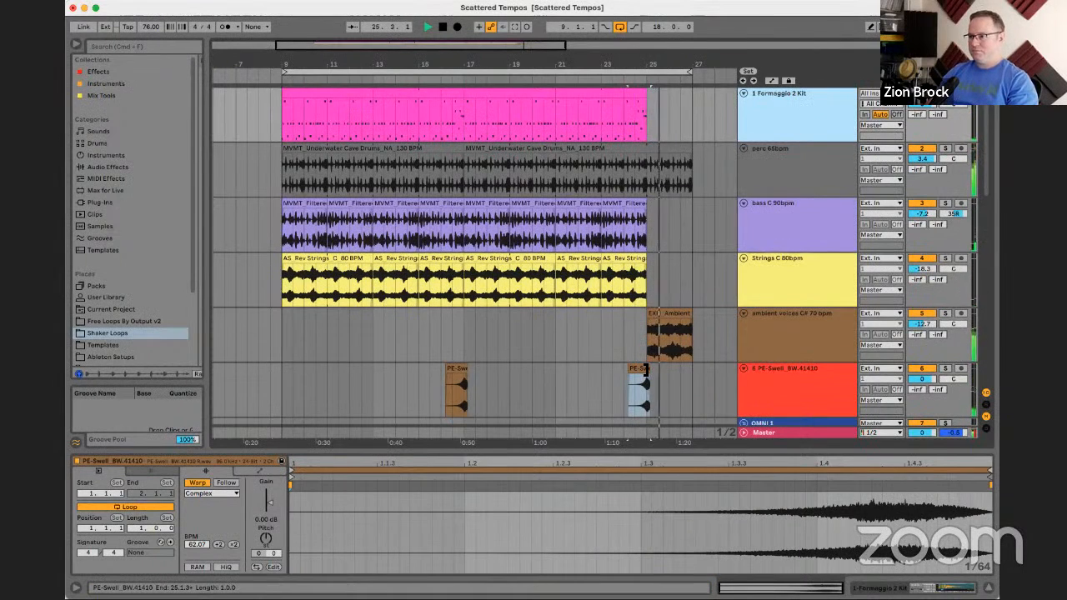
{"action": "left_click_drag", "start_coordinate": [646, 370], "coordinate": [643, 372]}
{"action": "key", "text": "space"}
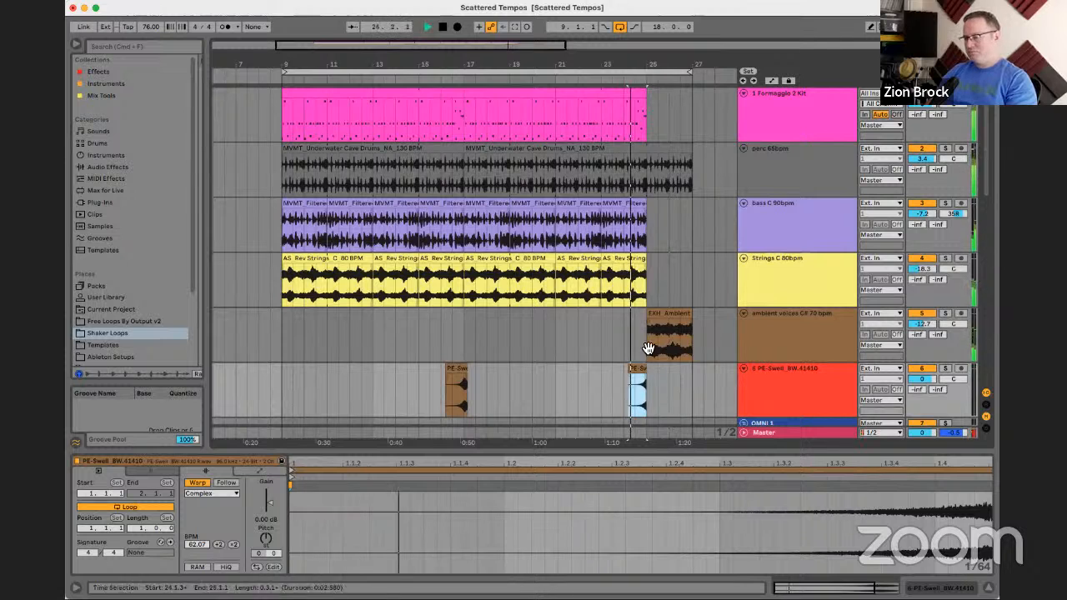
{"action": "left_click_drag", "start_coordinate": [648, 69], "coordinate": [631, 85]}
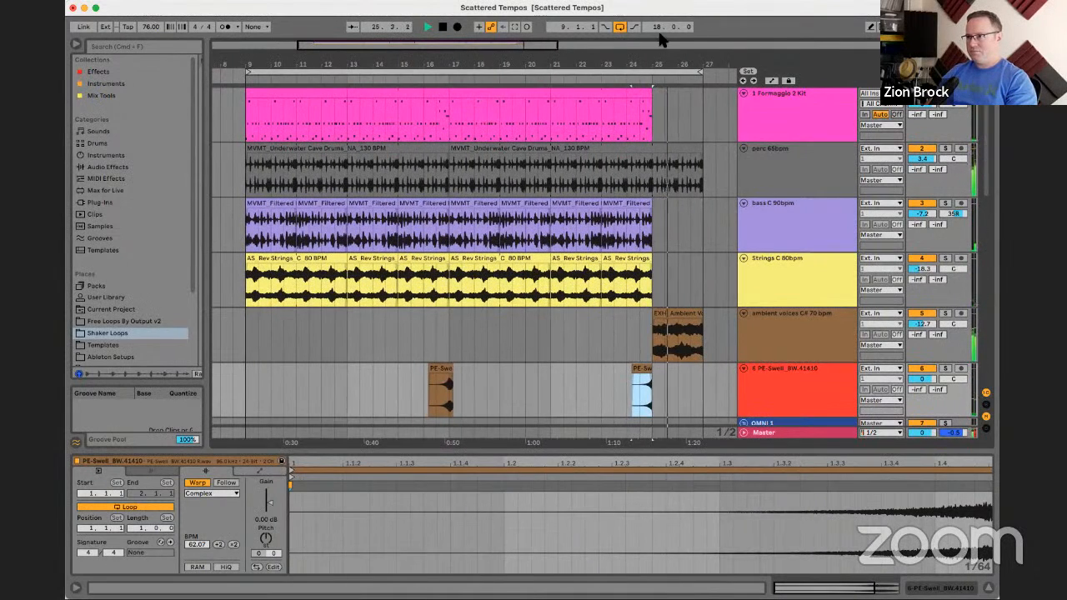
- Delete the percussion between bars 25 and 26 and set the ambient voices track volume to -12.0 dB during playback
{"action": "left_click_drag", "start_coordinate": [685, 58], "coordinate": [630, 63]}
{"action": "left_click_drag", "start_coordinate": [542, 173], "coordinate": [609, 171]}
{"action": "key", "text": "Delete"}
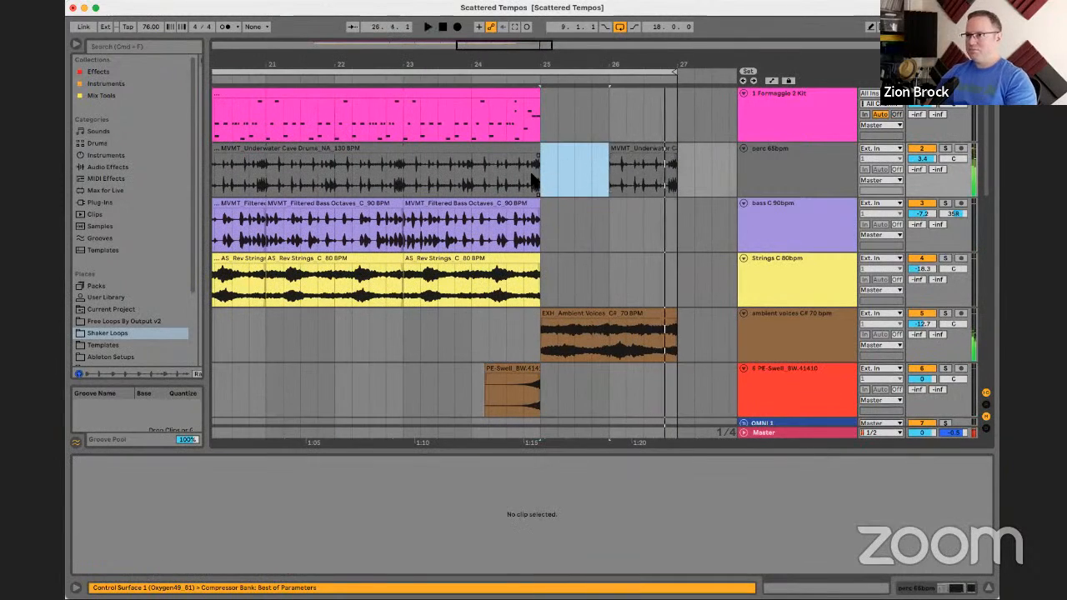
{"action": "left_click", "coordinate": [533, 180]}
{"action": "key", "text": "space"}
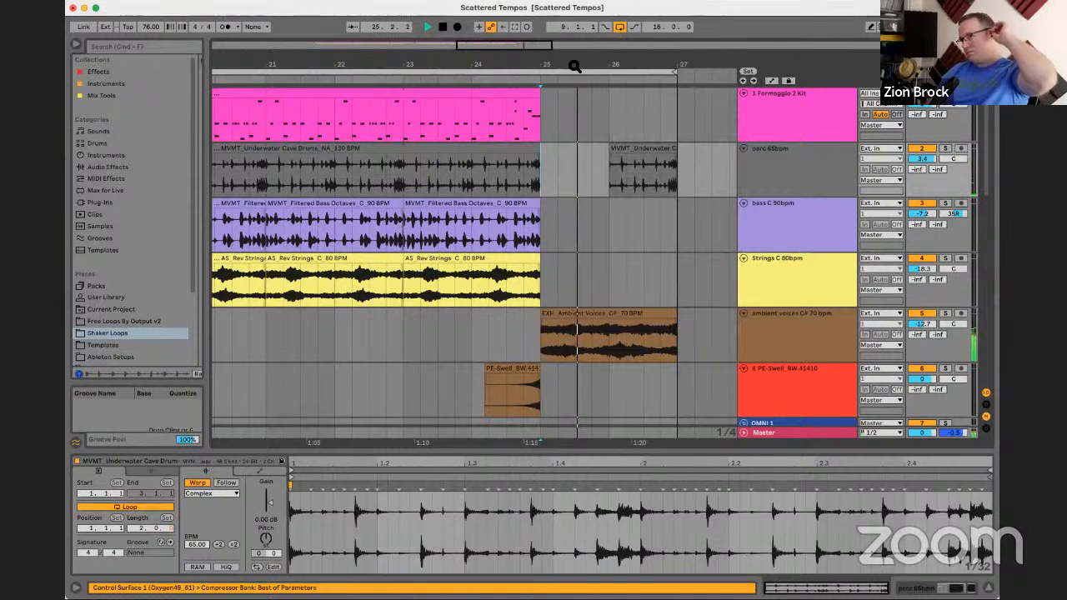
{"action": "left_click_drag", "start_coordinate": [574, 66], "coordinate": [643, 309]}
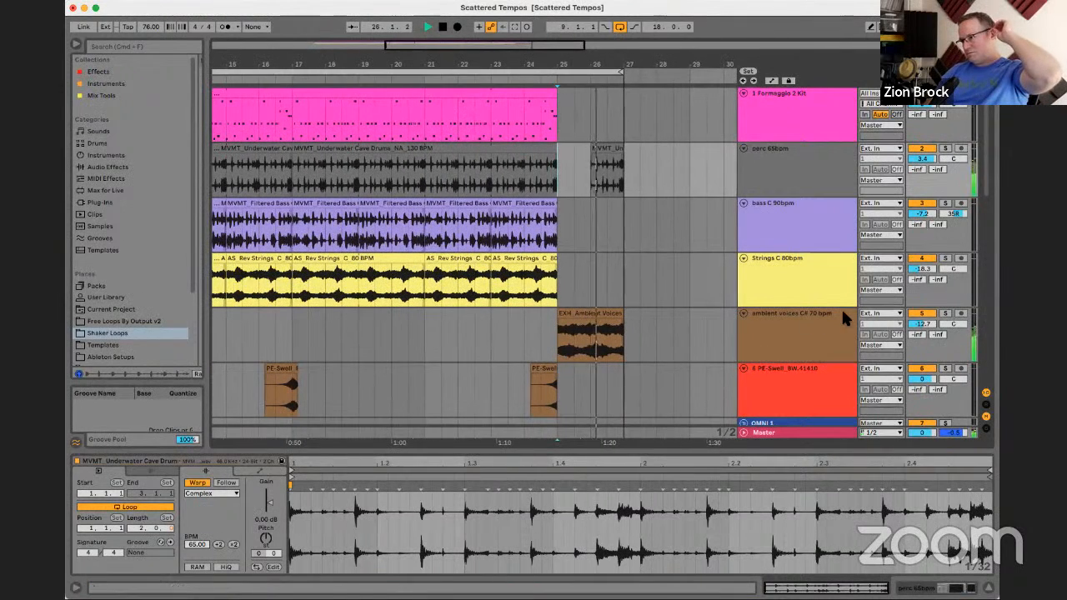
{"action": "left_click_drag", "start_coordinate": [921, 323], "coordinate": [922, 315]}
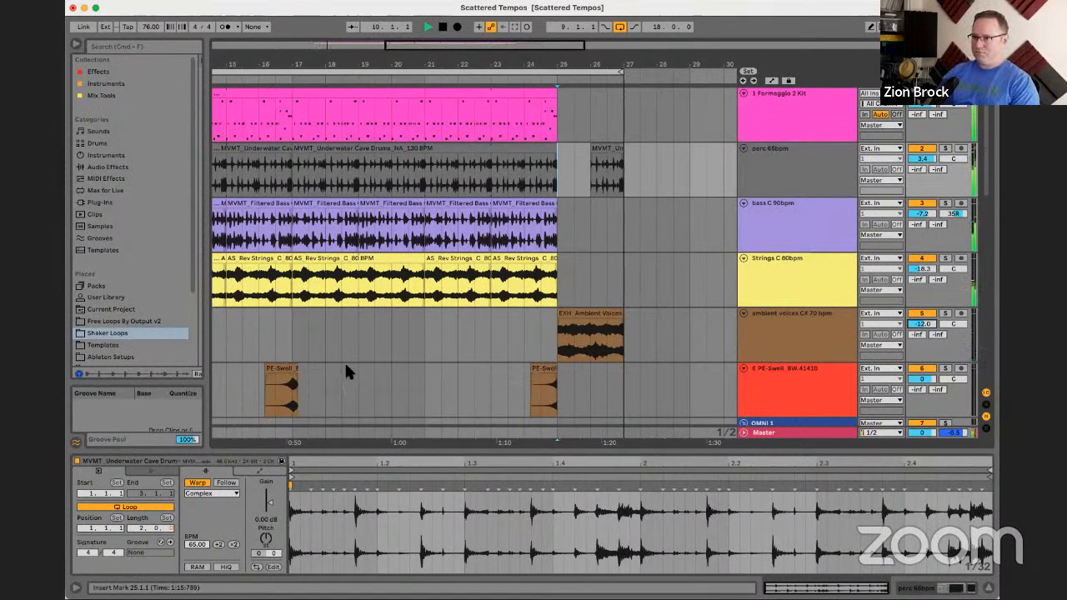
- Copy the reversed swell, switch the copy back to unreversed, and place it at bar 9 for playback
{"action": "scroll", "coordinate": [346, 369], "scroll_direction": "left", "scroll_amount": 5}
{"action": "left_click_drag", "start_coordinate": [400, 377], "coordinate": [261, 373]}
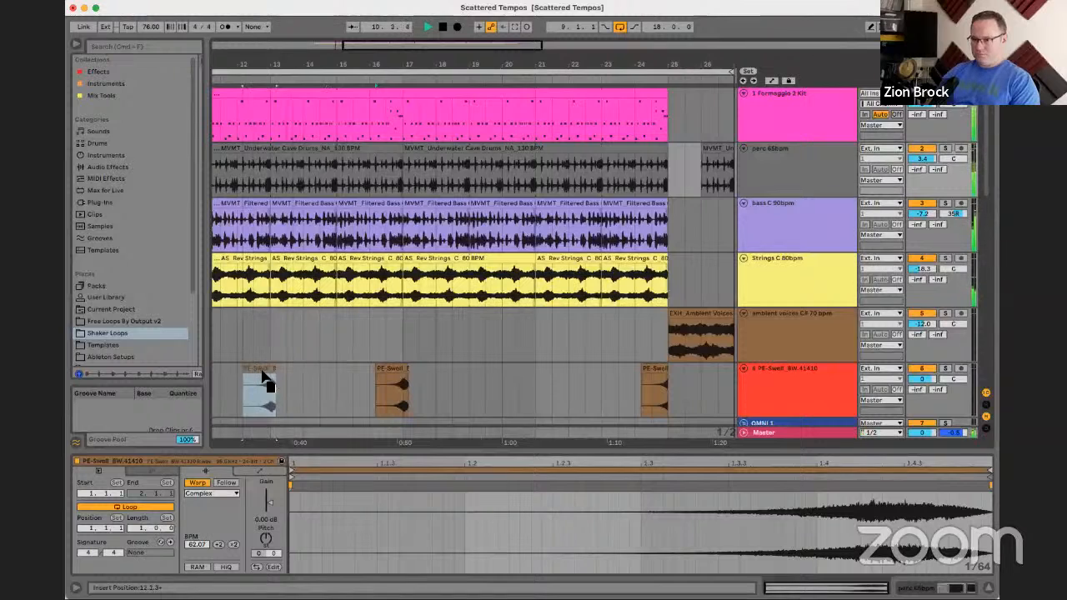
{"action": "scroll", "coordinate": [281, 374], "scroll_direction": "left", "scroll_amount": 12}
{"action": "key", "text": "space"}
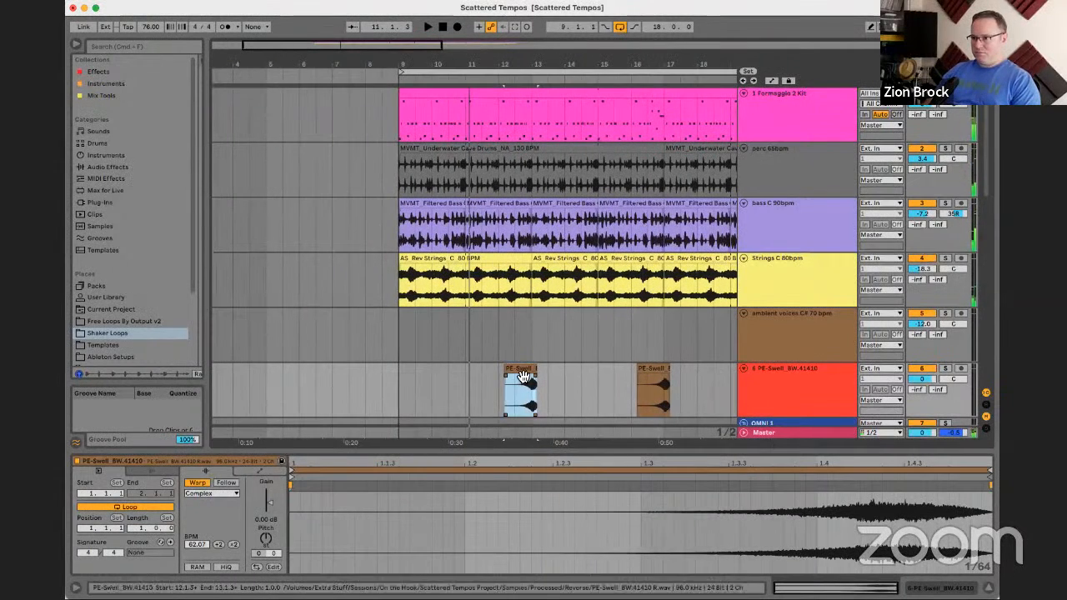
{"action": "left_click", "coordinate": [256, 567]}
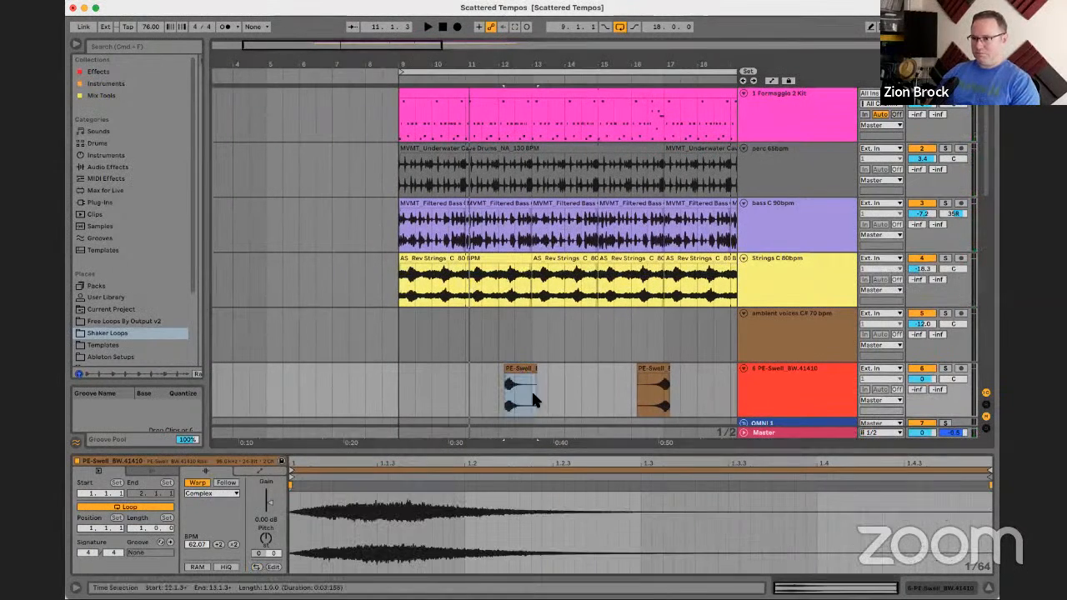
{"action": "left_click_drag", "start_coordinate": [523, 378], "coordinate": [417, 374]}
{"action": "key", "text": "space"}
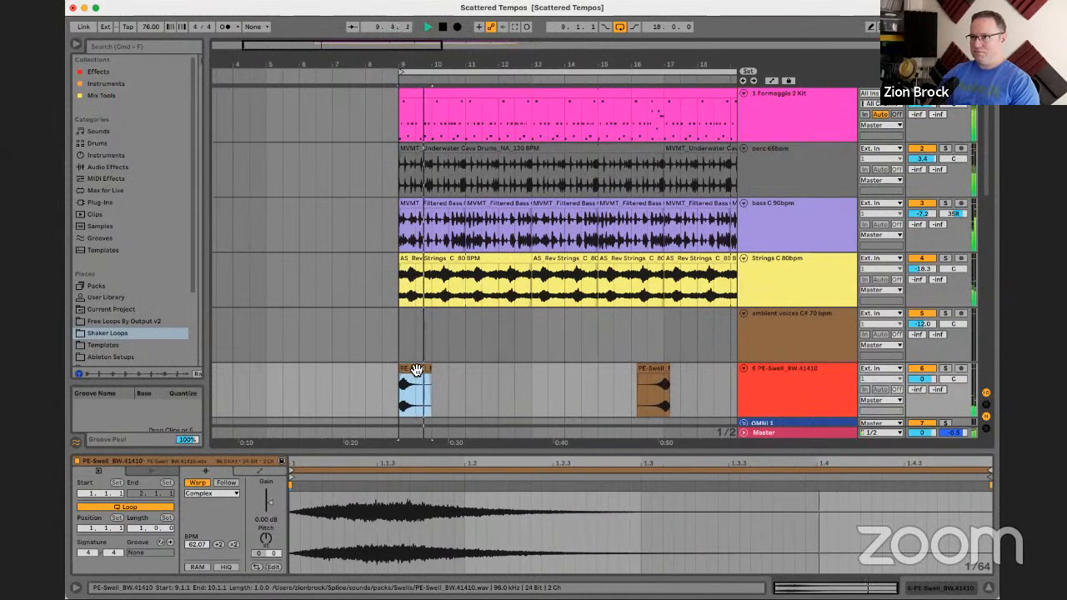
- Duplicate the whole 18-bar looped section so that the copy starts at bar 27
{"action": "left_click_drag", "start_coordinate": [505, 69], "coordinate": [392, 125]}
{"action": "left_click", "coordinate": [319, 72]}
{"action": "key", "text": "super+d"}
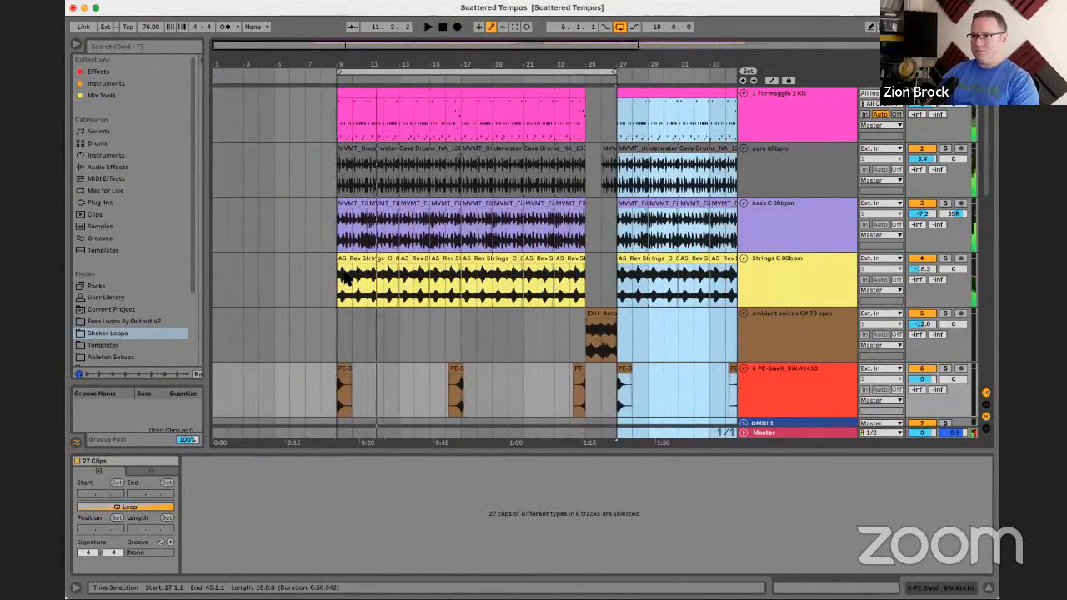
- Delete the drum kit clips between bars 9 and 16 and play the thinned-out opening from bar 9
{"action": "left_click", "coordinate": [355, 92]}
{"action": "key", "text": "Delete"}
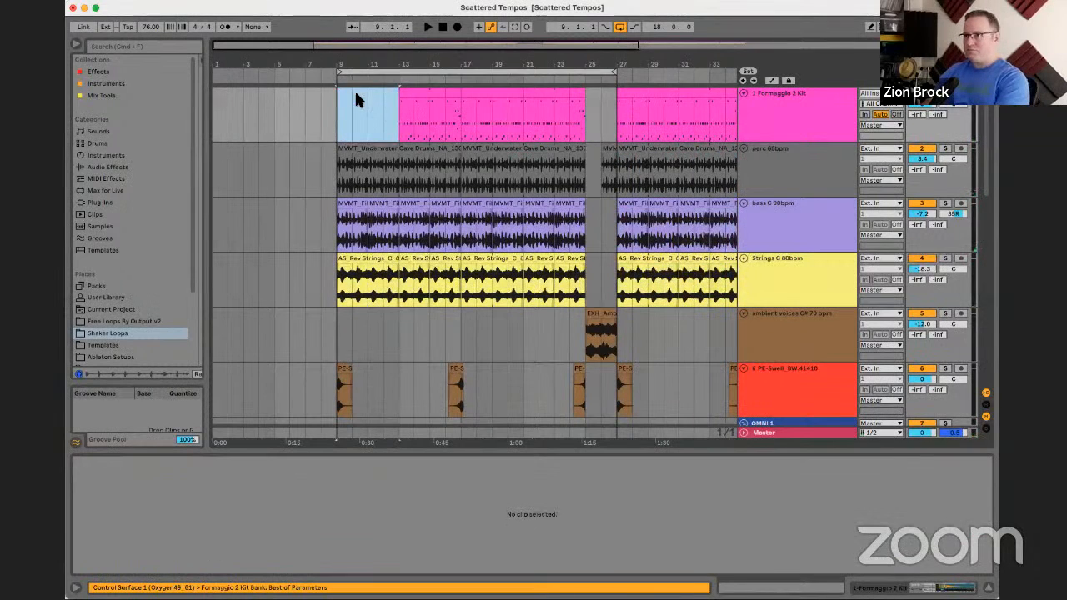
{"action": "left_click", "coordinate": [424, 94]}
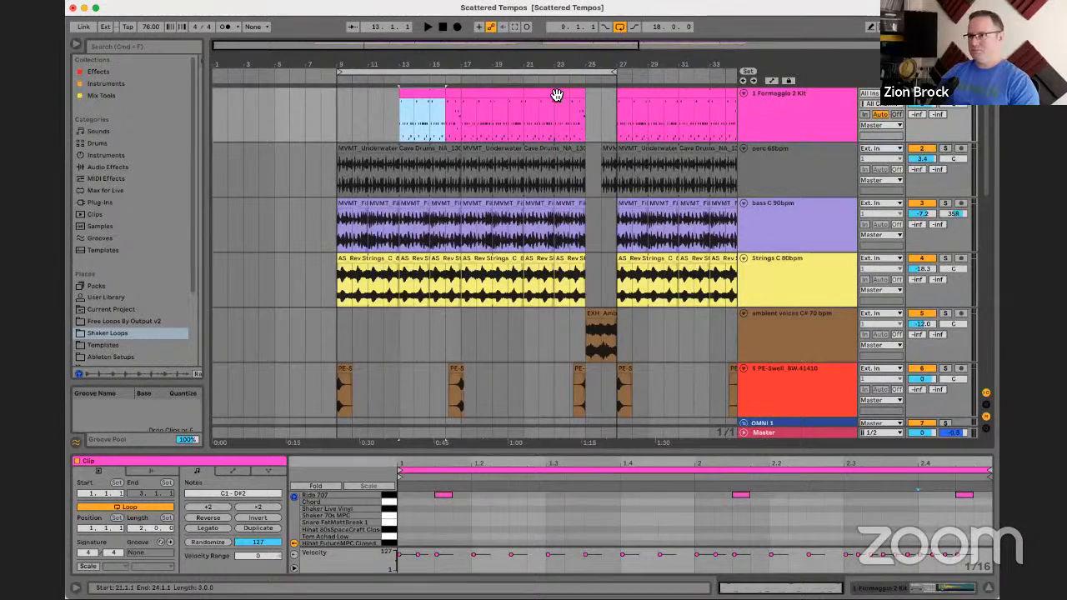
{"action": "key", "text": "Delete"}
{"action": "left_click", "coordinate": [337, 106]}
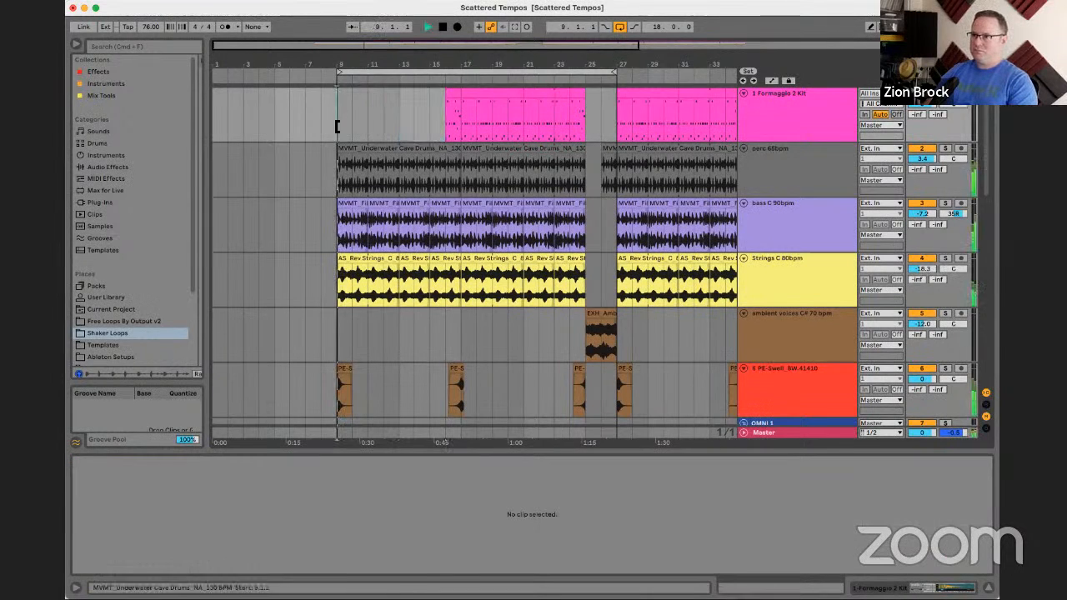
{"action": "key", "text": "space"}
- Delete the swell clip at bar 9 and play the break from bar 25
{"action": "left_click", "coordinate": [345, 371]}
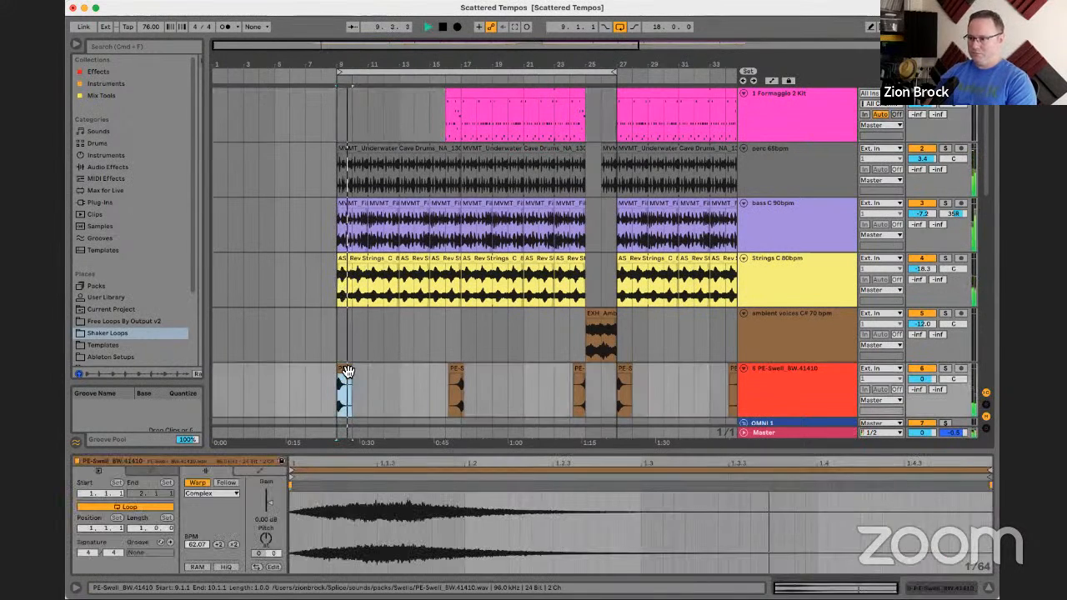
{"action": "key", "text": "Delete"}
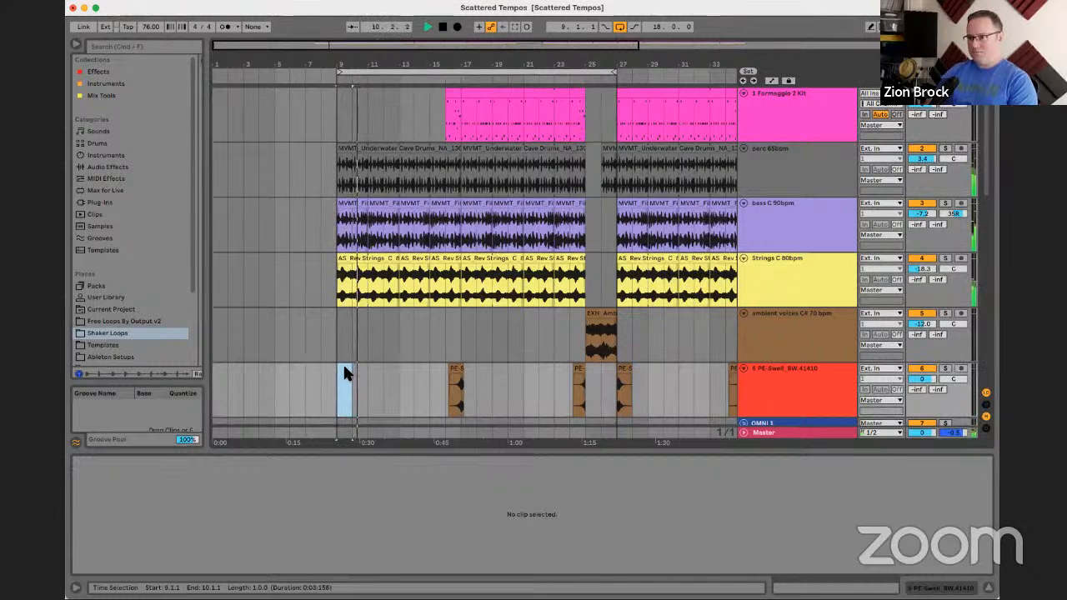
{"action": "key", "text": "space"}
{"action": "left_click", "coordinate": [586, 391]}
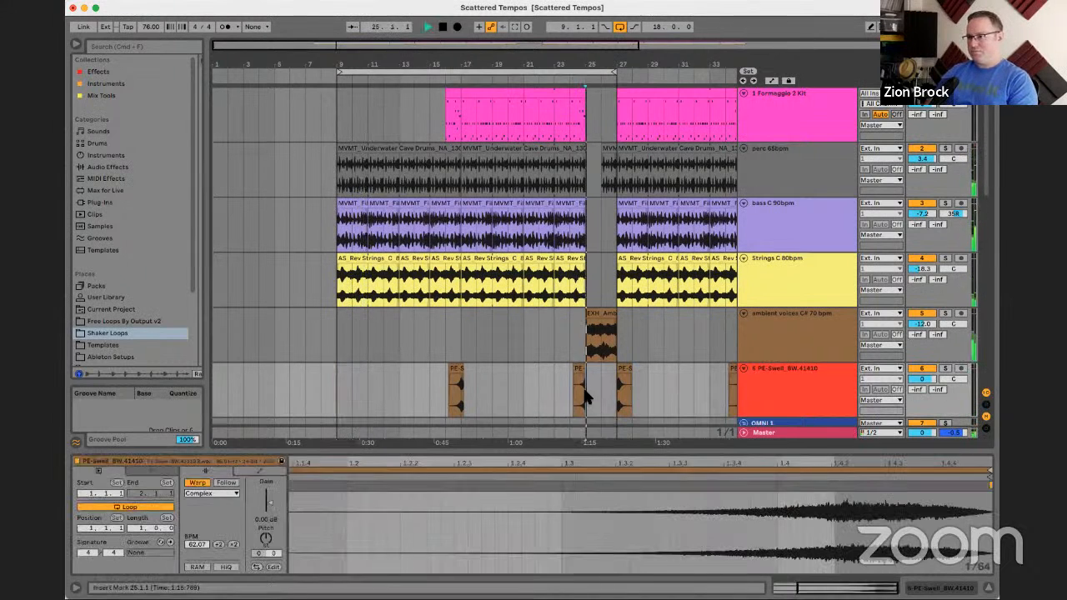
{"action": "key", "text": "space"}
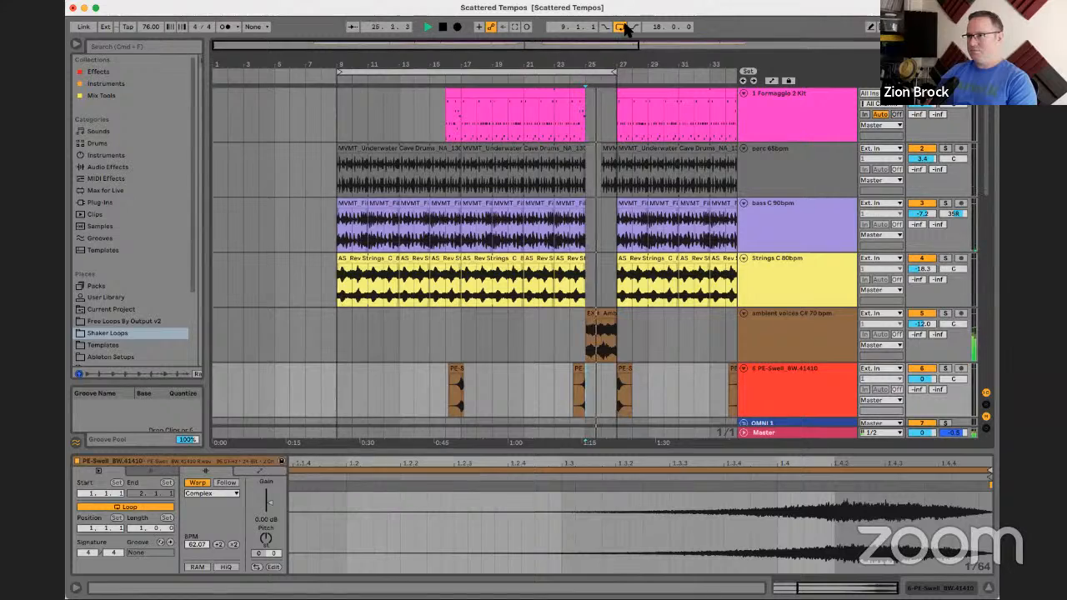
- Extend the arrangement loop to 36 bars, covering bars 9 to 45
{"action": "left_click_drag", "start_coordinate": [621, 68], "coordinate": [665, 70]}
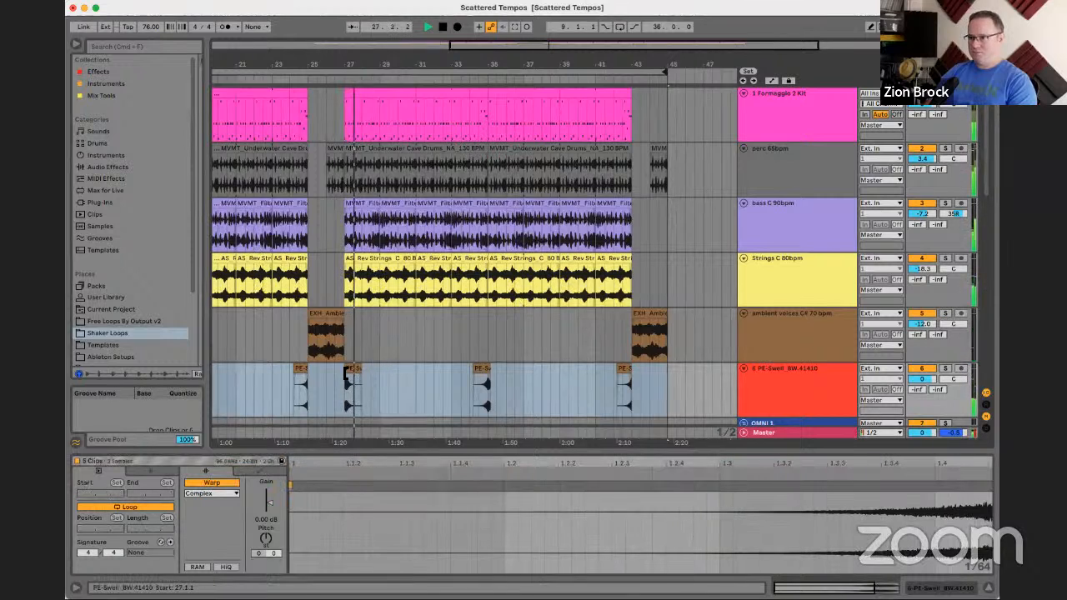
- Try to shift the start of the swell clip at bar 27 slightly ahead of the downbeat
{"action": "left_click", "coordinate": [350, 102], "text": "shift"}
{"action": "scroll", "coordinate": [350, 103], "scroll_direction": "up", "scroll_amount": 5}
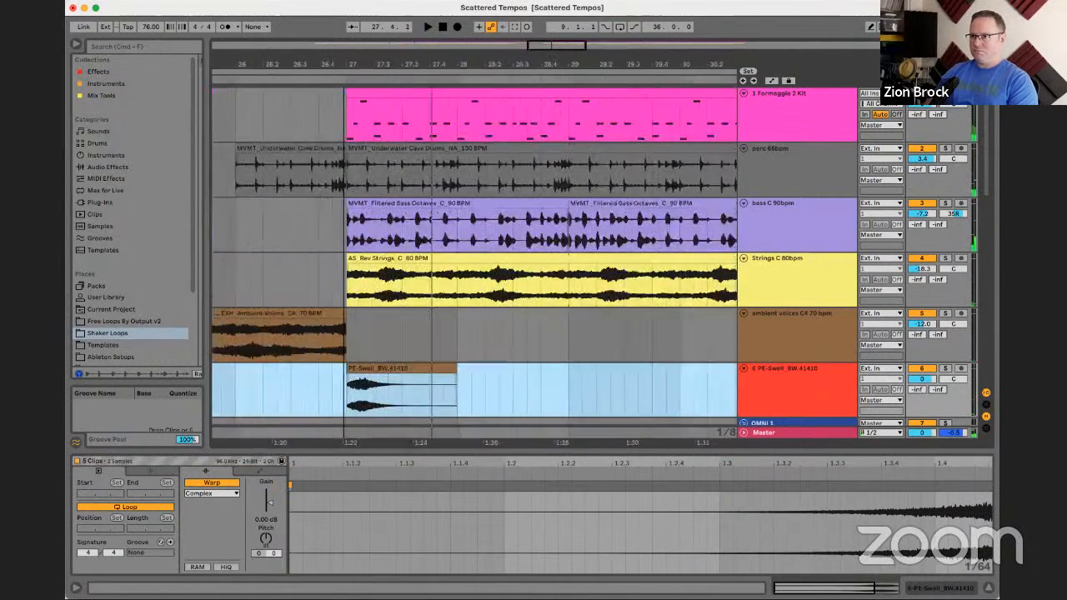
{"action": "left_click_drag", "start_coordinate": [405, 369], "coordinate": [348, 372]}
{"action": "key", "text": "super+z"}
{"action": "left_click", "coordinate": [479, 387]}
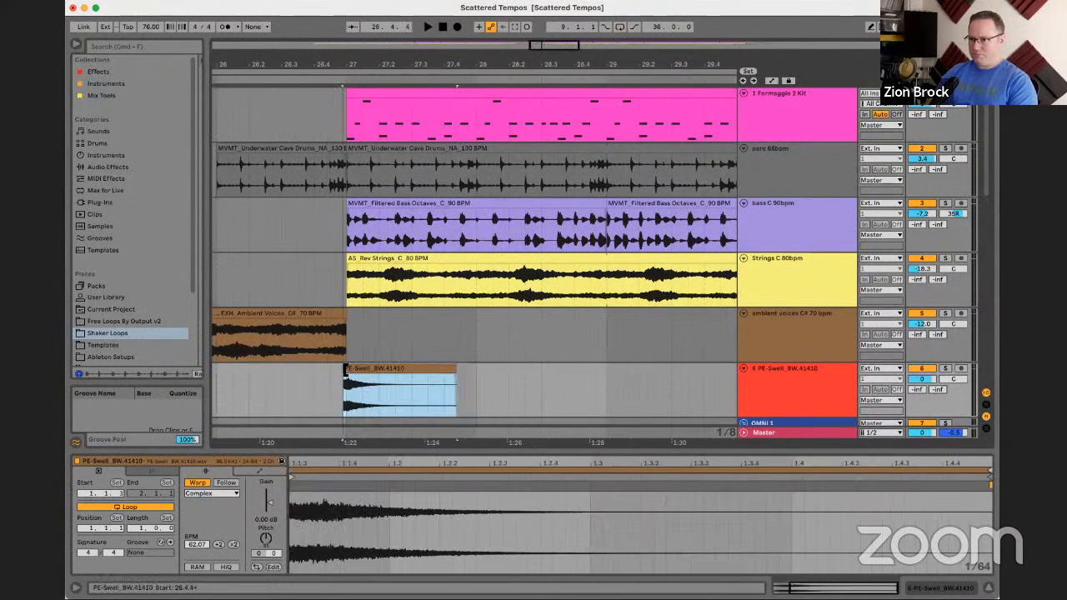
- Transpose the swell clip at bar 27 down by more than an octave, replaying it from bar 27 while adjusting
{"action": "key", "text": "space"}
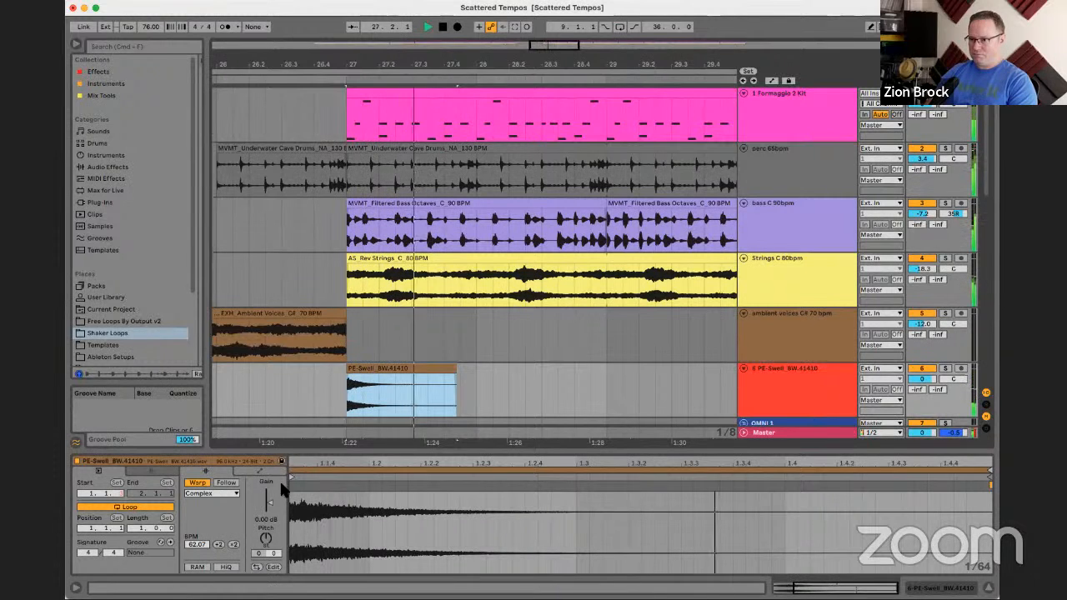
{"action": "left_click_drag", "start_coordinate": [267, 538], "coordinate": [268, 561]}
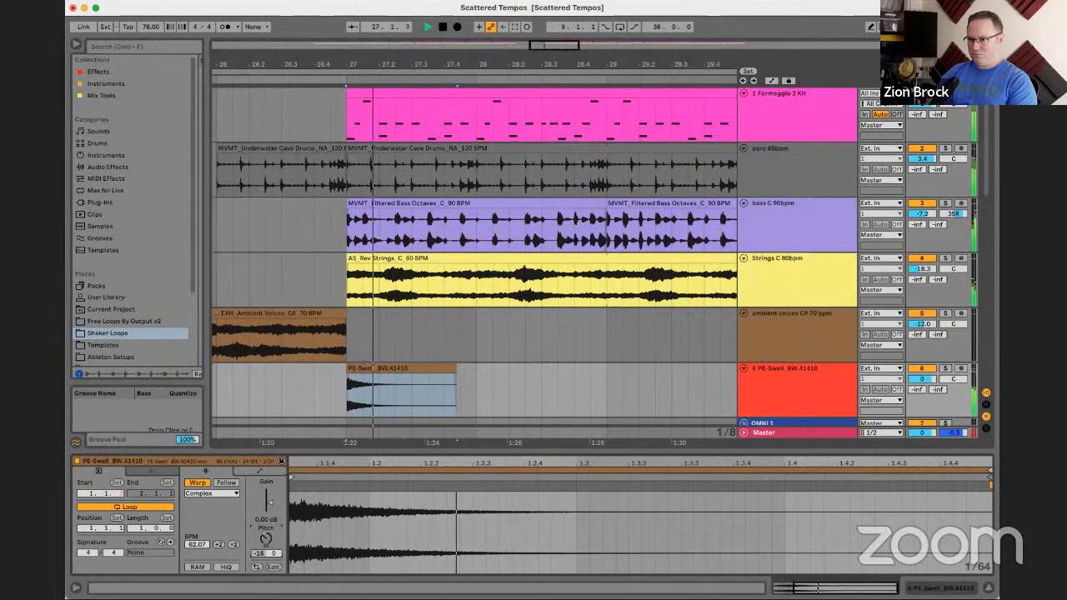
{"action": "key", "text": "space"}
{"action": "key", "text": "Up"}
{"action": "key", "text": "space"}
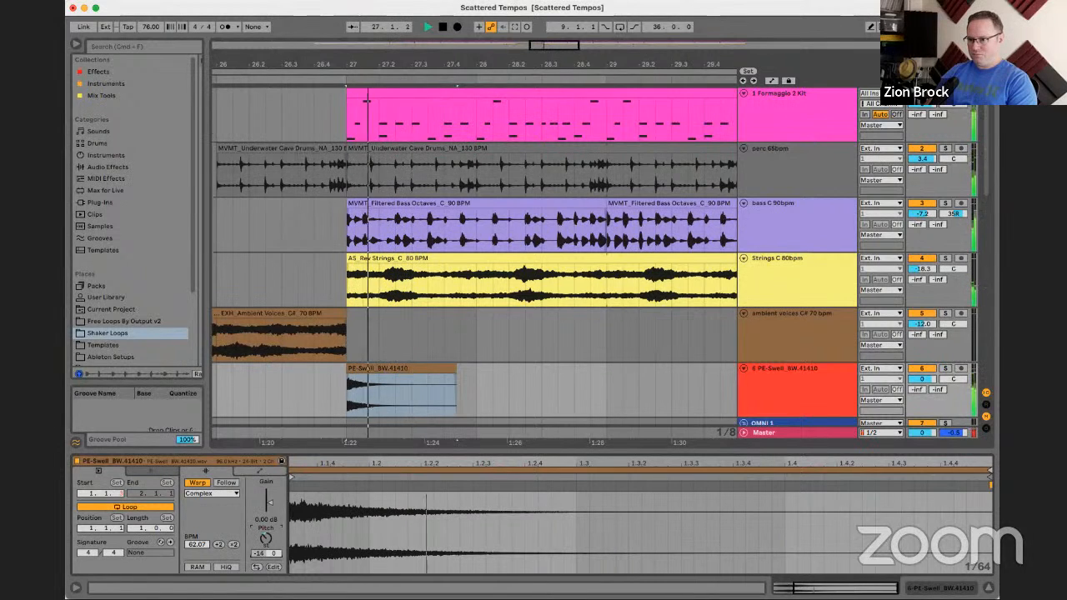
{"action": "key", "text": "space"}
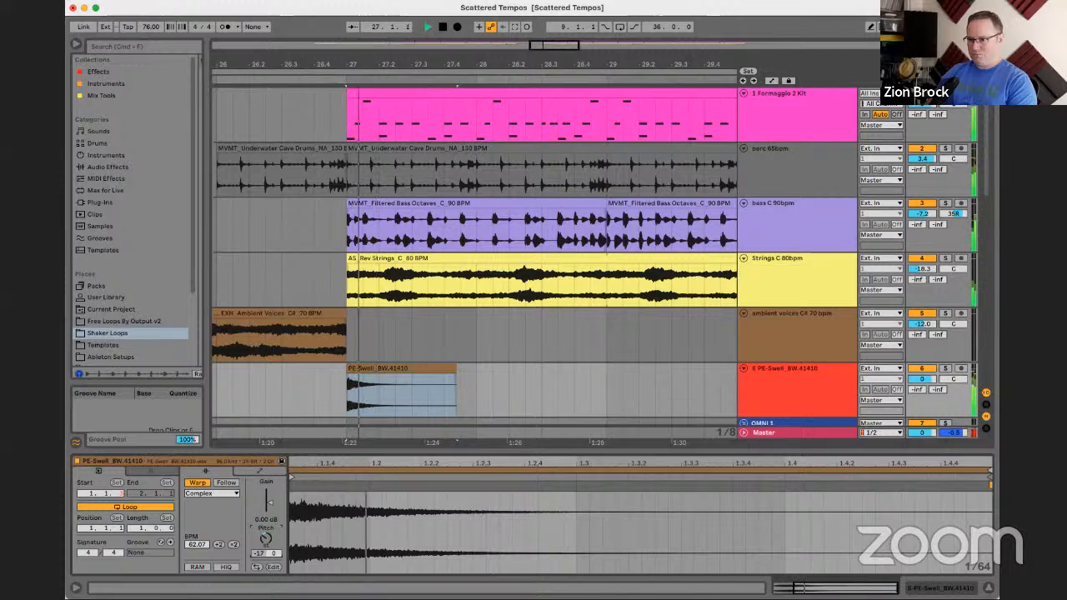
{"action": "key", "text": "space"}
{"action": "key", "text": "Up"}
{"action": "key", "text": "space"}
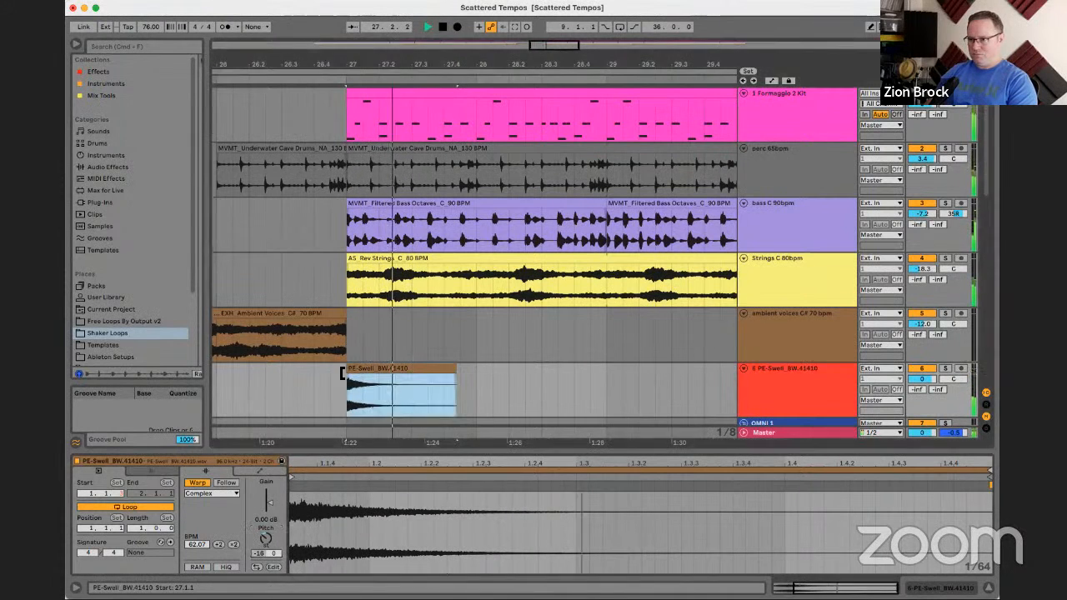
- Extend the swell clip's start to just before bar 27, at about 26.4.4, and play the transition from 26.2.1
{"action": "left_click_drag", "start_coordinate": [342, 373], "coordinate": [333, 375]}
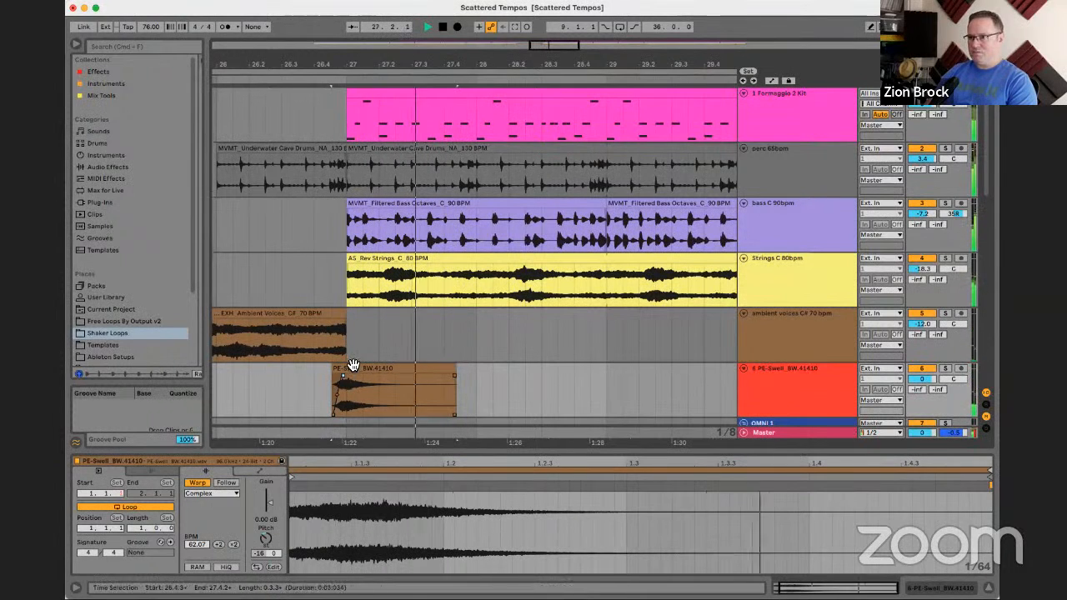
{"action": "left_click_drag", "start_coordinate": [334, 372], "coordinate": [348, 379]}
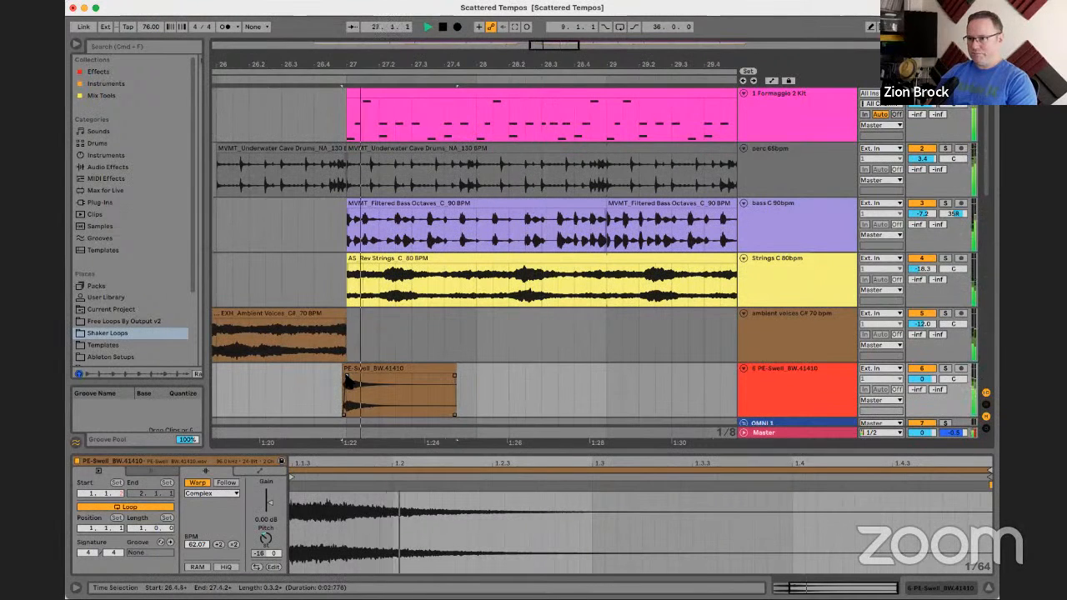
{"action": "left_click", "coordinate": [248, 389]}
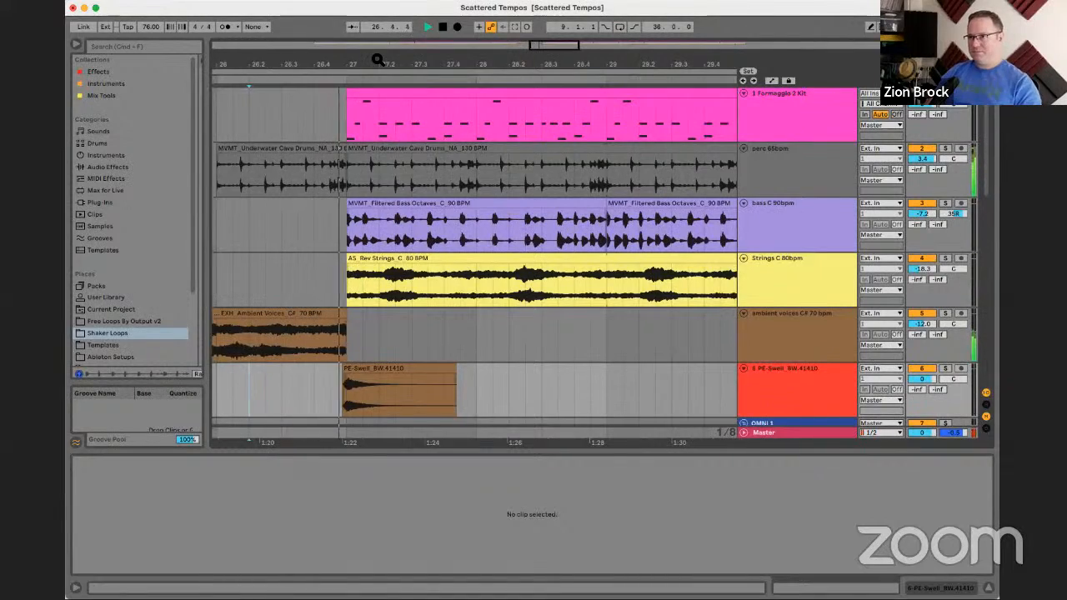
- Try duplicating bars 25 to 35 of the music and swell tracks over the existing clips from bar 35
{"action": "left_click_drag", "start_coordinate": [377, 59], "coordinate": [496, 63]}
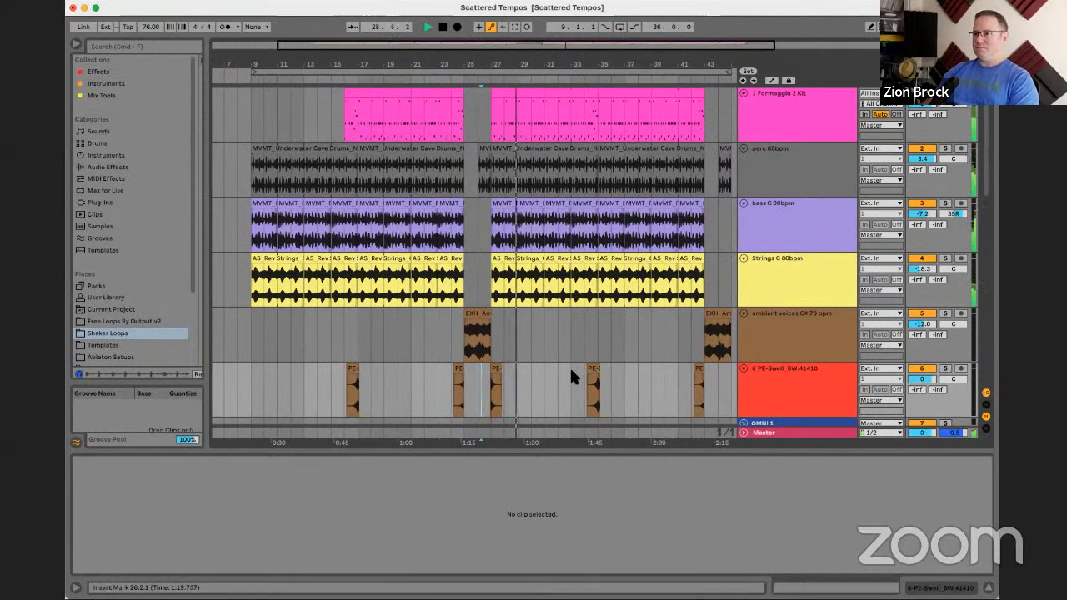
{"action": "left_click_drag", "start_coordinate": [514, 55], "coordinate": [514, 63]}
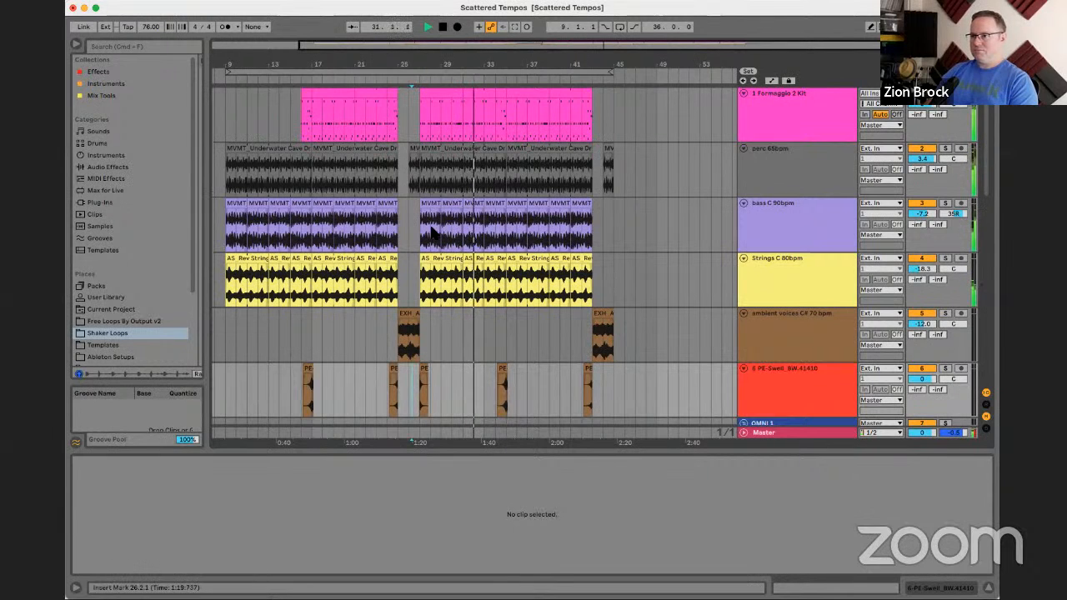
{"action": "left_click_drag", "start_coordinate": [398, 96], "coordinate": [509, 379]}
{"action": "key", "text": "super+d"}
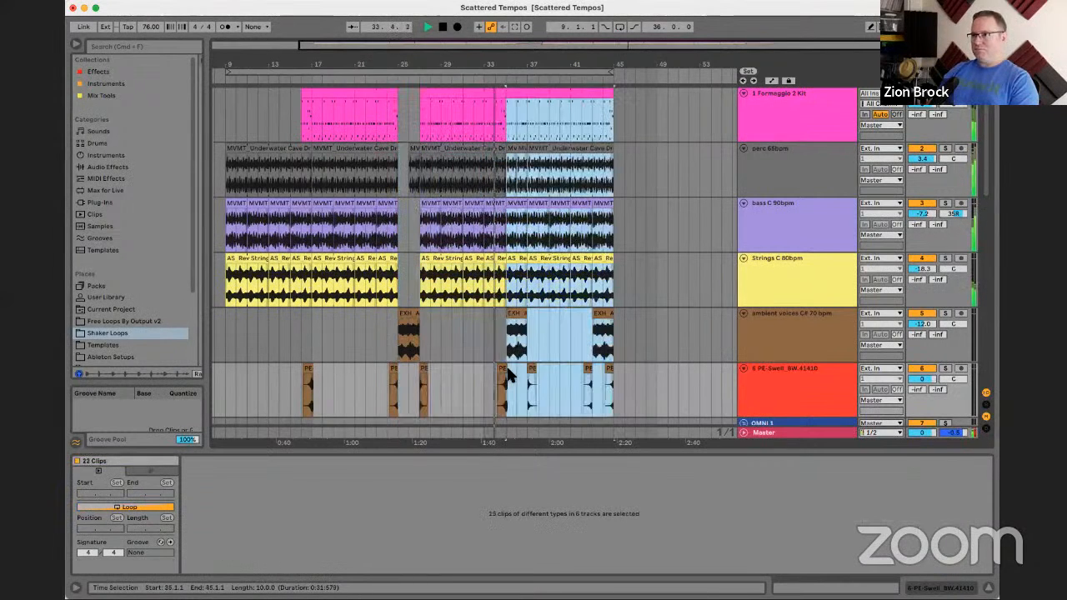
- Clear all clips from bars 35 to 45, fill that range with a copy of bars 25 to 35, and play it
{"action": "key", "text": "Delete"}
{"action": "key", "text": "super+d"}
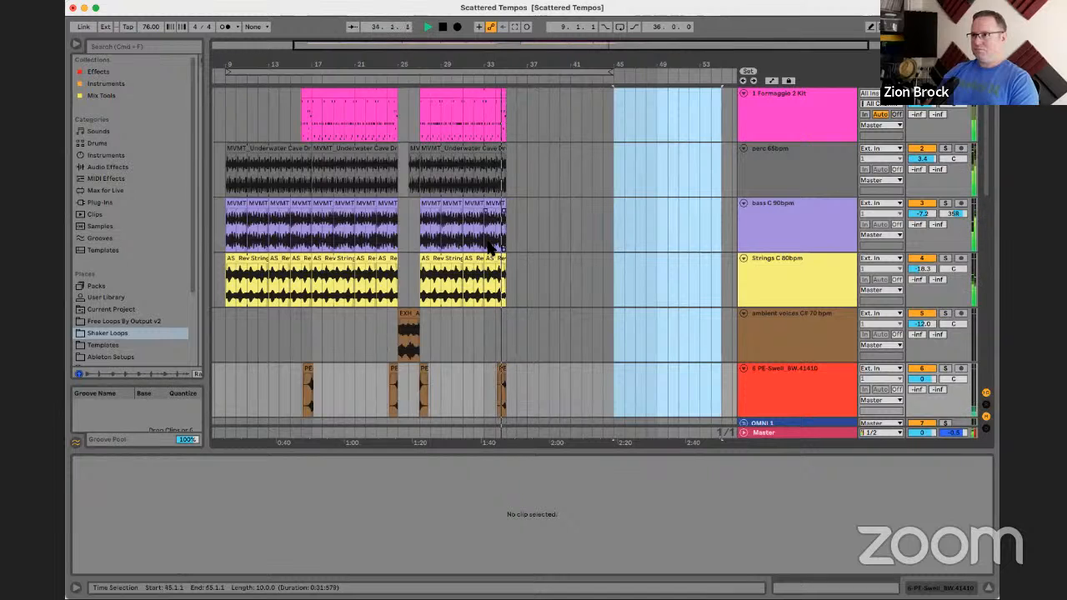
{"action": "key", "text": "super+z"}
{"action": "left_click_drag", "start_coordinate": [395, 104], "coordinate": [501, 373]}
{"action": "key", "text": "super+d"}
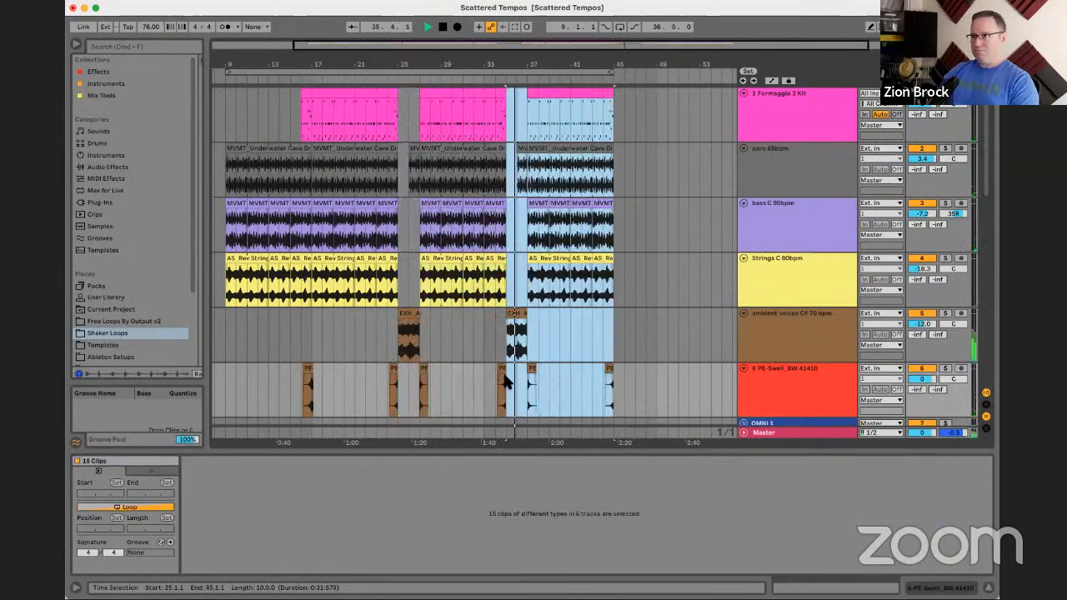
{"action": "key", "text": "space"}
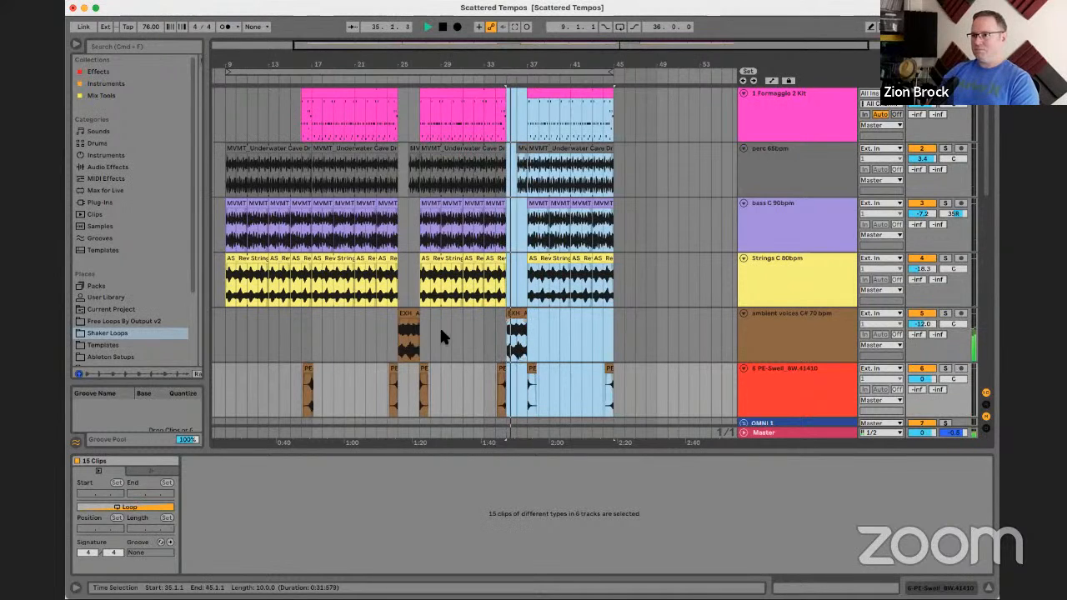
- Try a different transposition on the ambient voices clip at bar 25 while playing the break
{"action": "left_click", "coordinate": [402, 317]}
{"action": "key", "text": "space"}
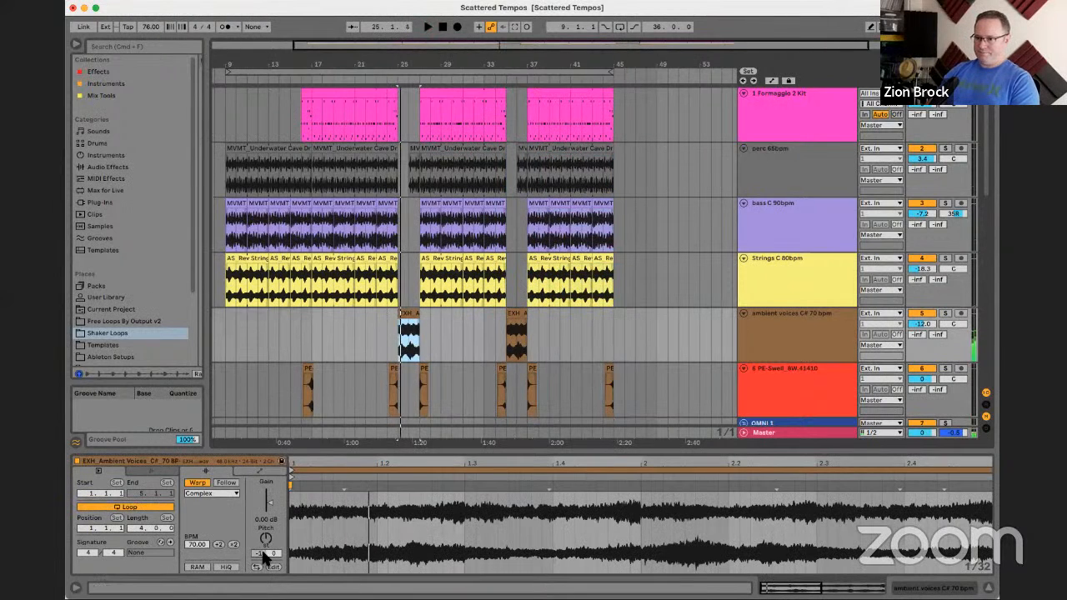
{"action": "key", "text": "space"}
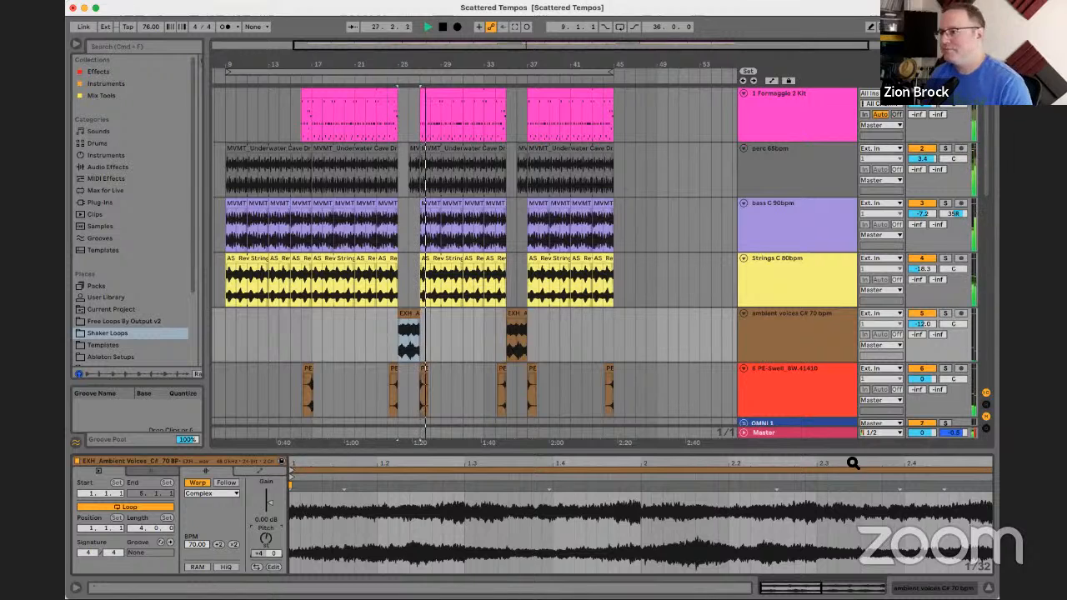
{"action": "left_click", "coordinate": [803, 382]}
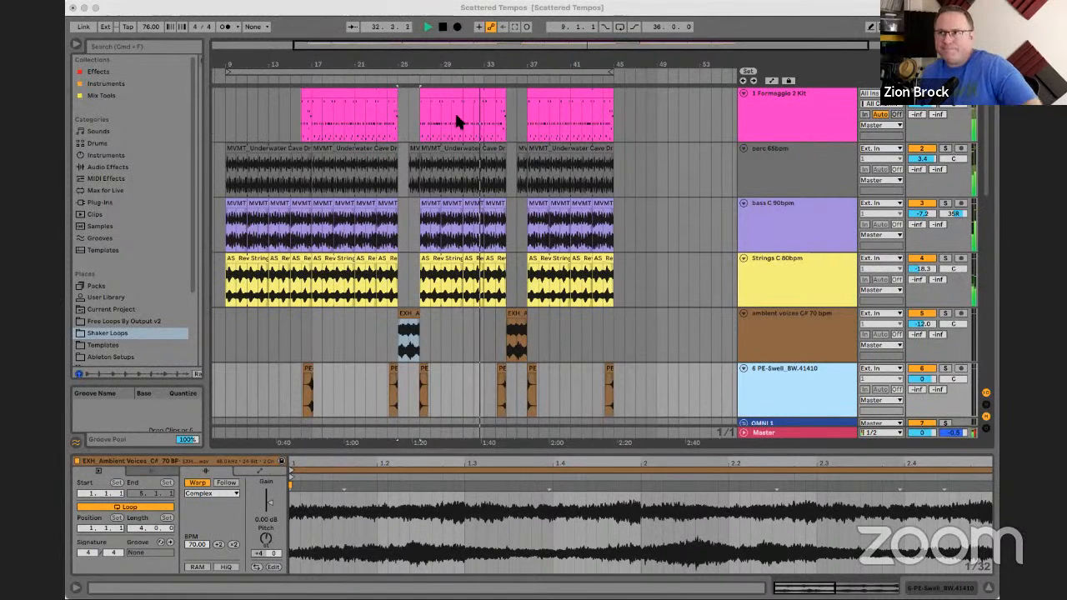
- Compare the ambient voices clips at bars 35 and 25, and listen to the lead-in from bar 23
{"action": "left_click_drag", "start_coordinate": [444, 65], "coordinate": [444, 55]}
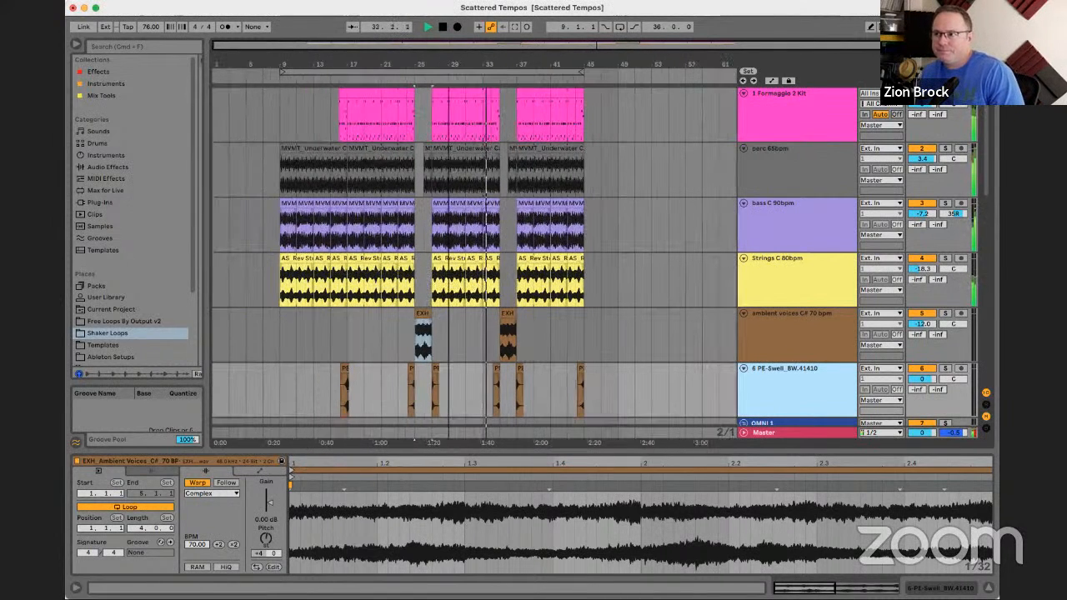
{"action": "left_click", "coordinate": [492, 352]}
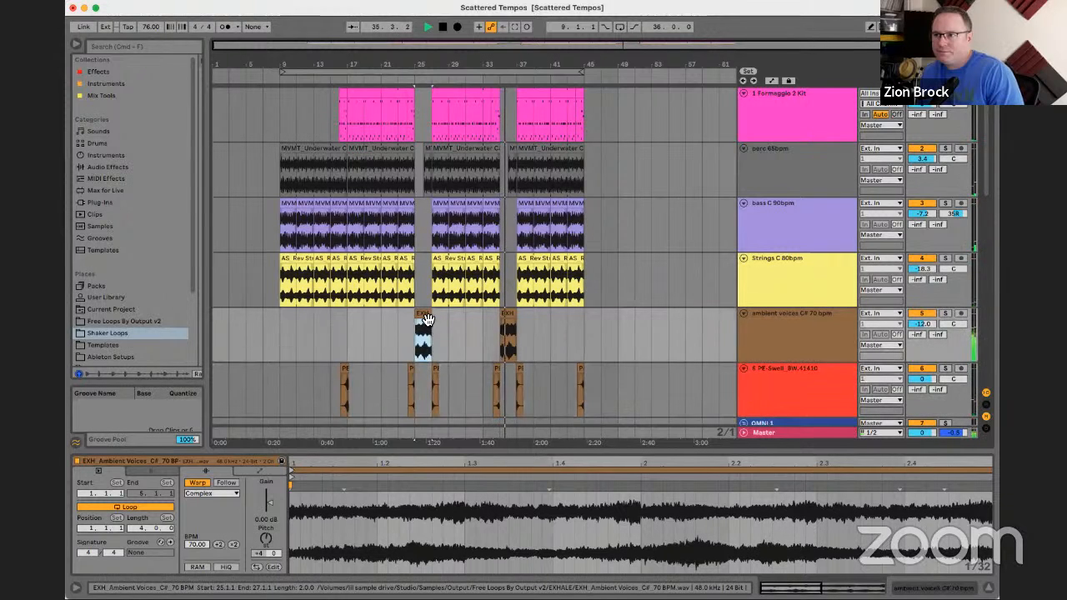
{"action": "left_click", "coordinate": [509, 334]}
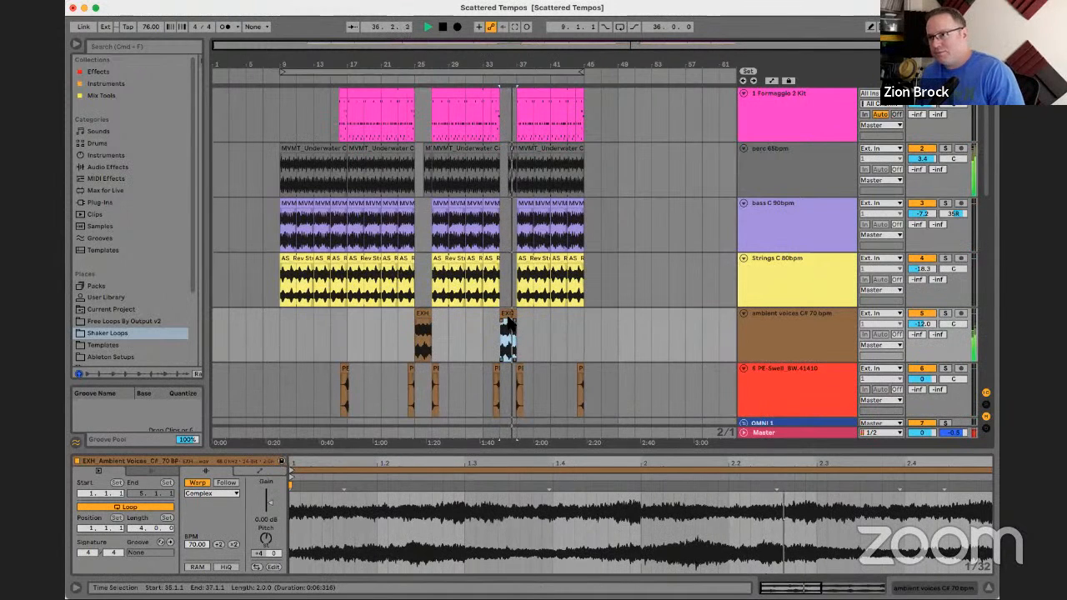
{"action": "key", "text": "space"}
{"action": "left_click", "coordinate": [418, 330]}
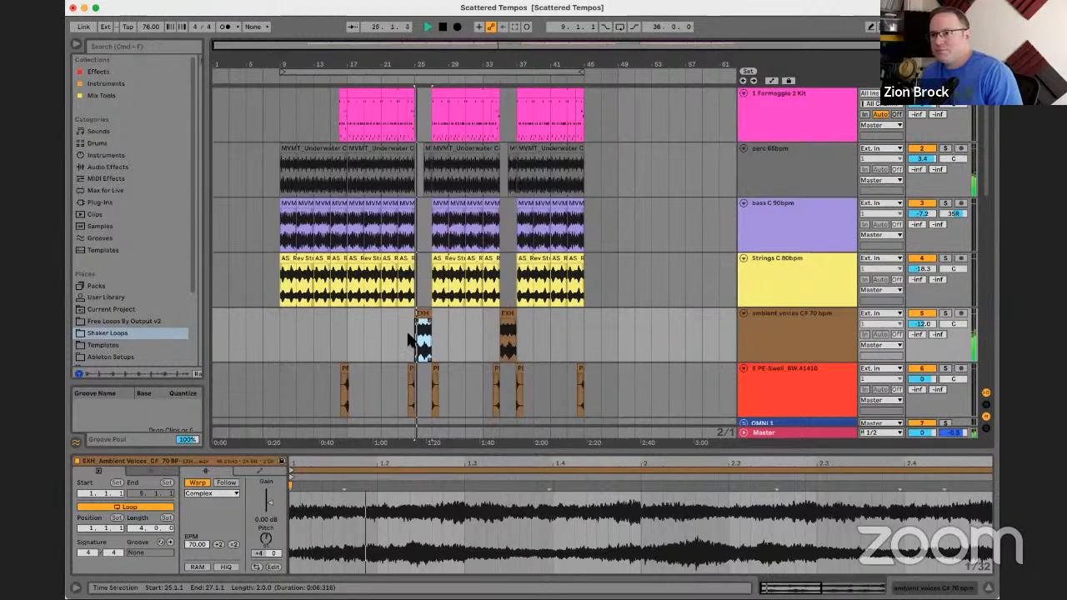
{"action": "left_click", "coordinate": [399, 344]}
{"action": "key", "text": "space"}
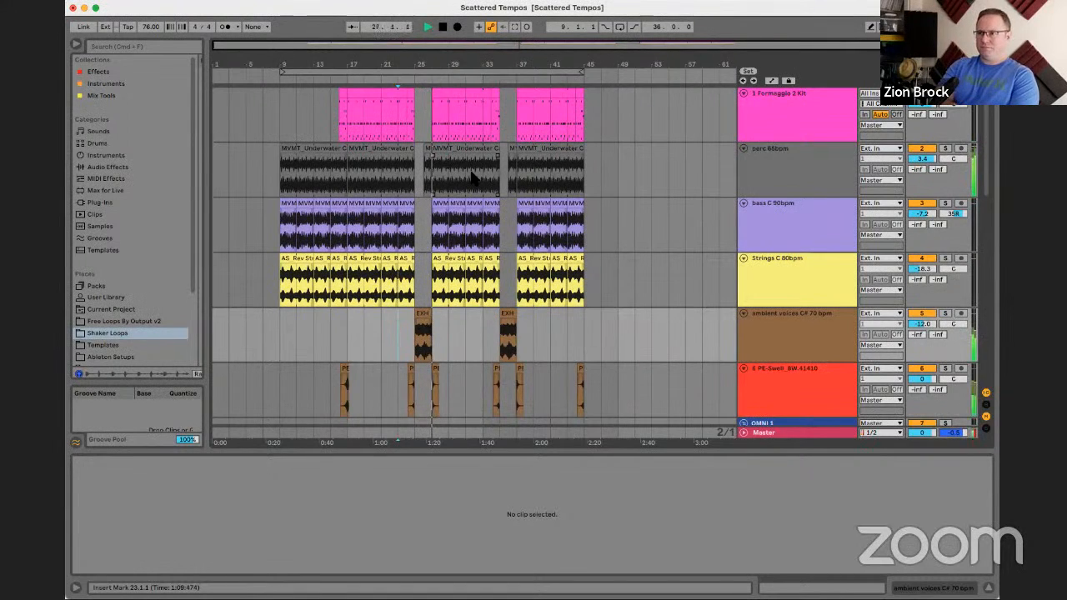
- Set the ambient voices clip at bar 25 to -1 semitone and lower the ambient voices track volume to -17.2 dB
{"action": "key", "text": "Right"}
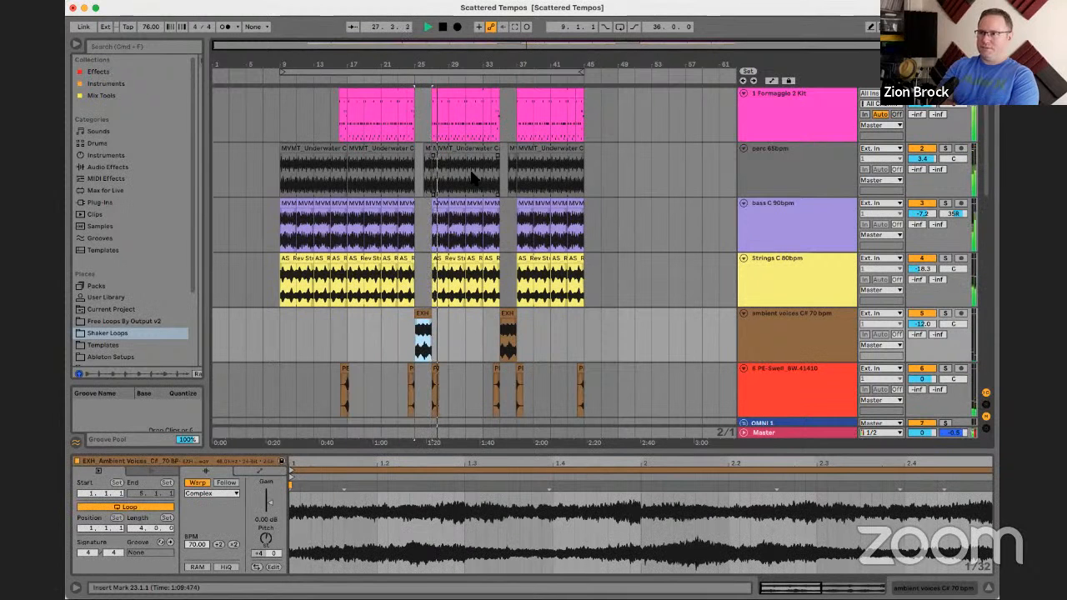
{"action": "key", "text": "z"}
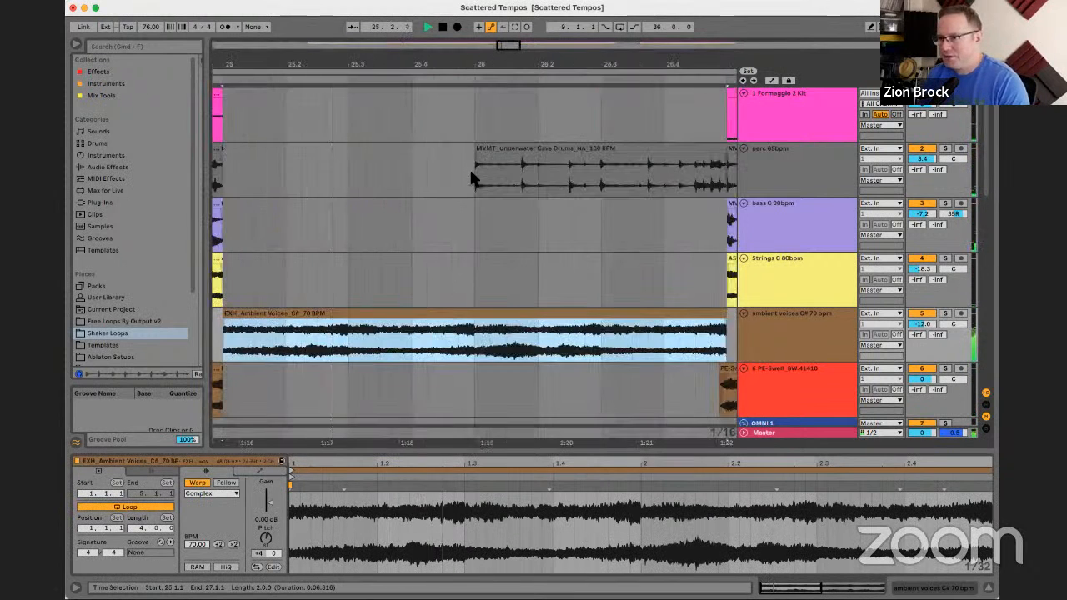
{"action": "left_click_drag", "start_coordinate": [565, 67], "coordinate": [419, 65]}
{"action": "key", "text": "space"}
{"action": "left_click_drag", "start_coordinate": [548, 315], "coordinate": [415, 316]}
{"action": "key", "text": "space"}
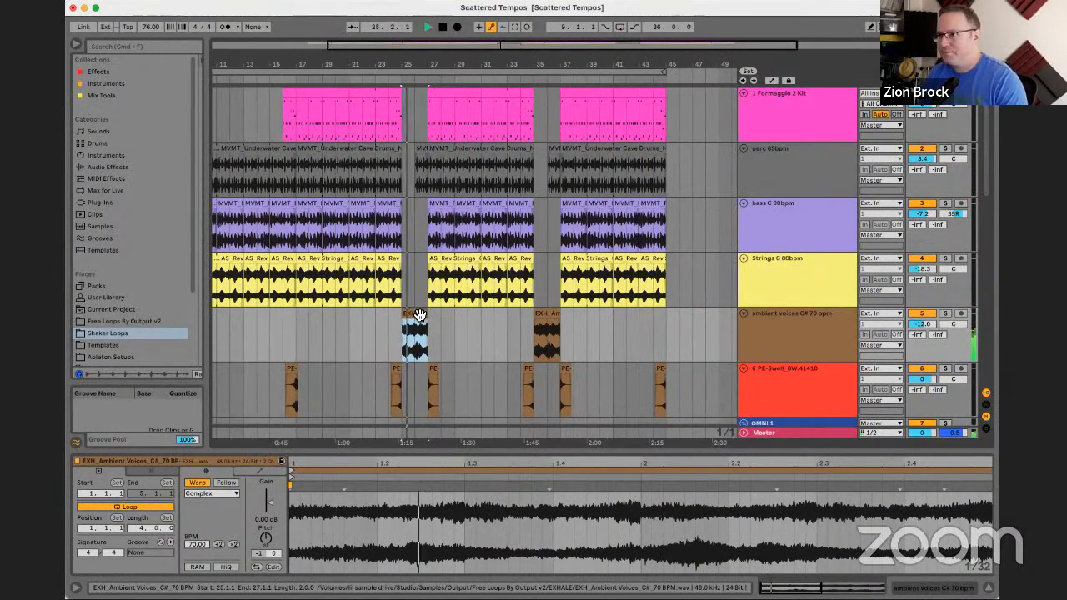
{"action": "mouse_move", "coordinate": [921, 324]}
{"action": "left_mouse_down"}
{"action": "mouse_move", "coordinate": [921, 335]}
{"action": "mouse_move", "coordinate": [921, 323]}
{"action": "left_mouse_up"}
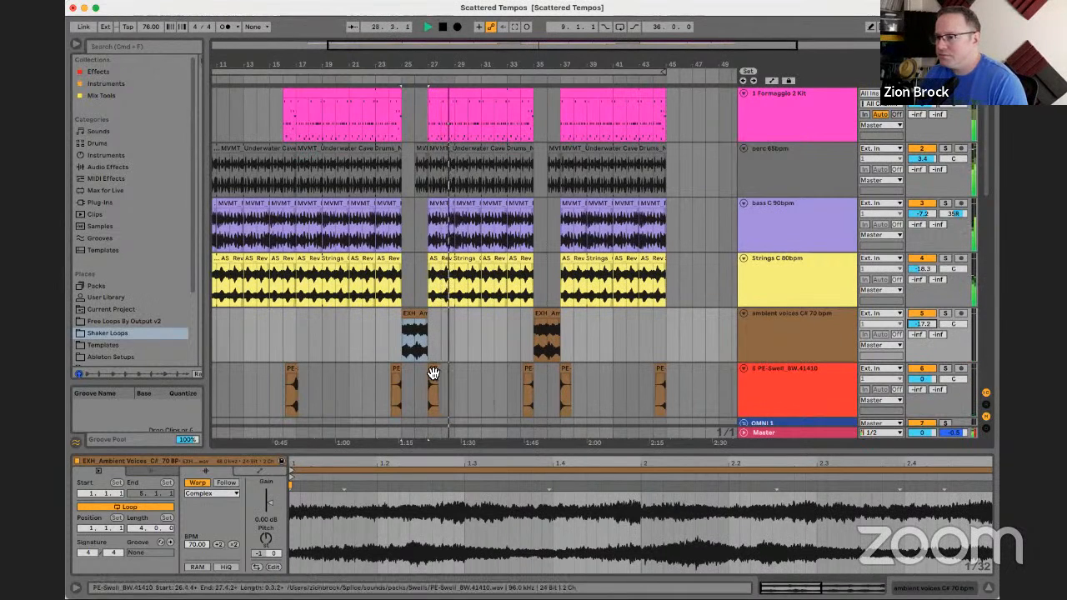
- Arm the omni session track for recording
{"action": "scroll", "coordinate": [433, 373], "scroll_direction": "down", "scroll_amount": 3}
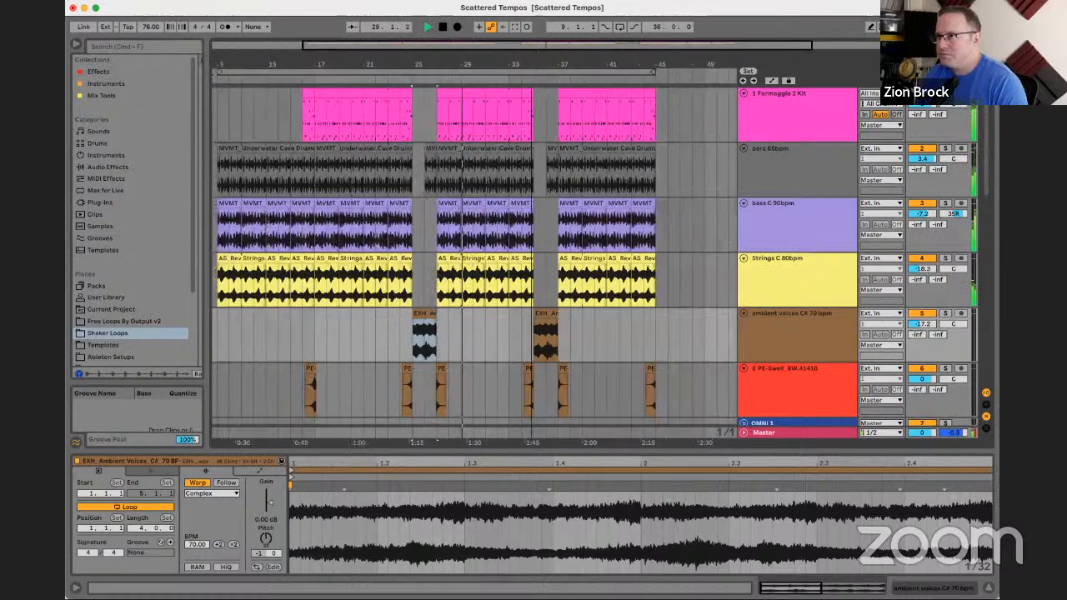
{"action": "left_click", "coordinate": [760, 331]}
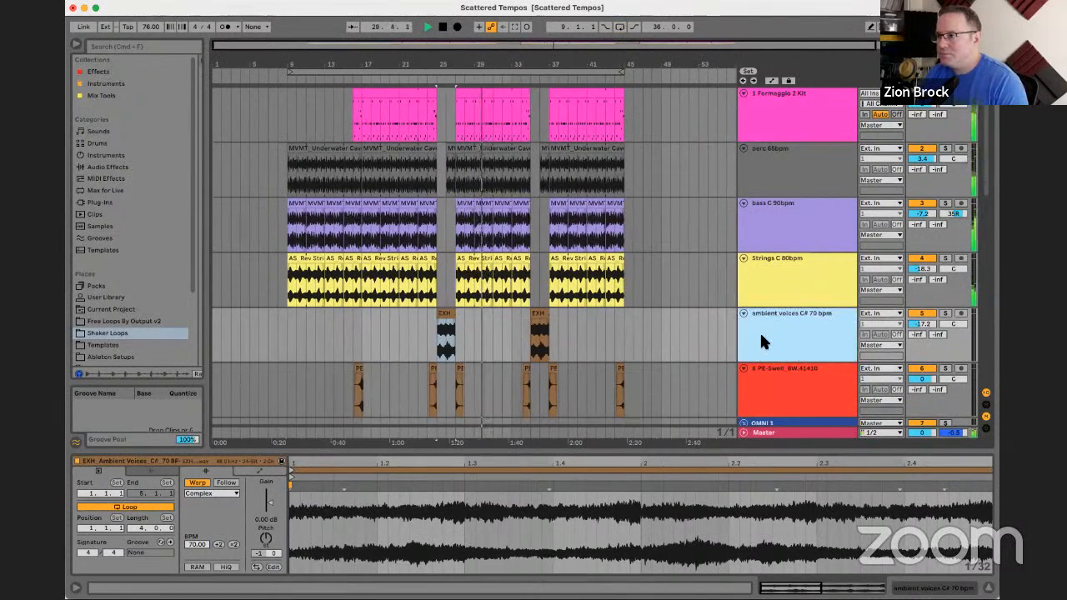
{"action": "scroll", "coordinate": [760, 331], "scroll_direction": "down", "scroll_amount": 5}
{"action": "left_click", "coordinate": [826, 264]}
{"action": "left_click", "coordinate": [962, 257]}
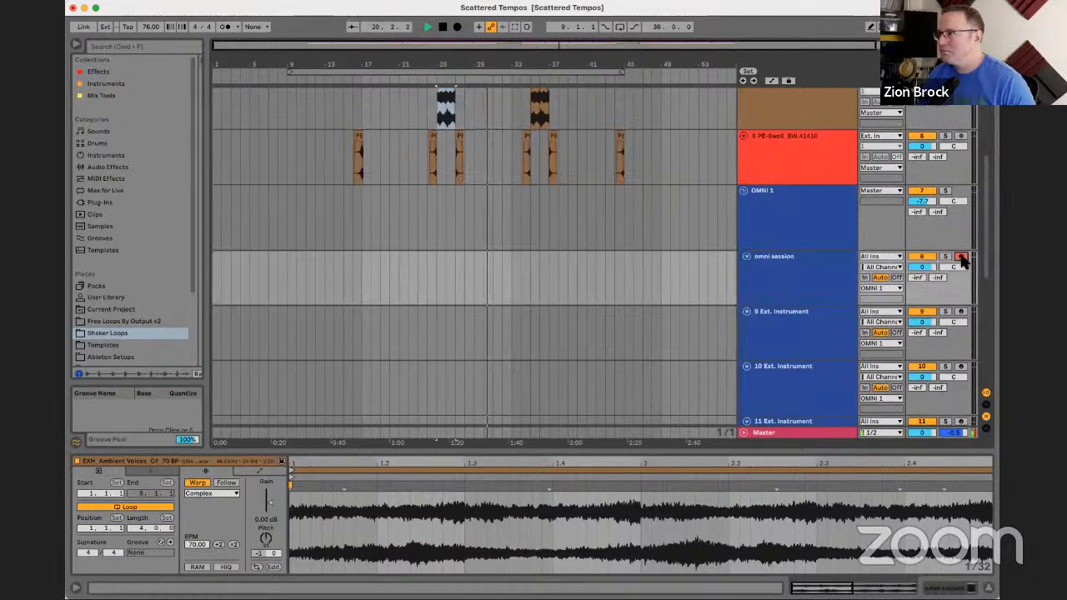
- Open the omni session track's Omnisphere instrument, reposition its window, and dismiss the splash screen
{"action": "left_click", "coordinate": [805, 261]}
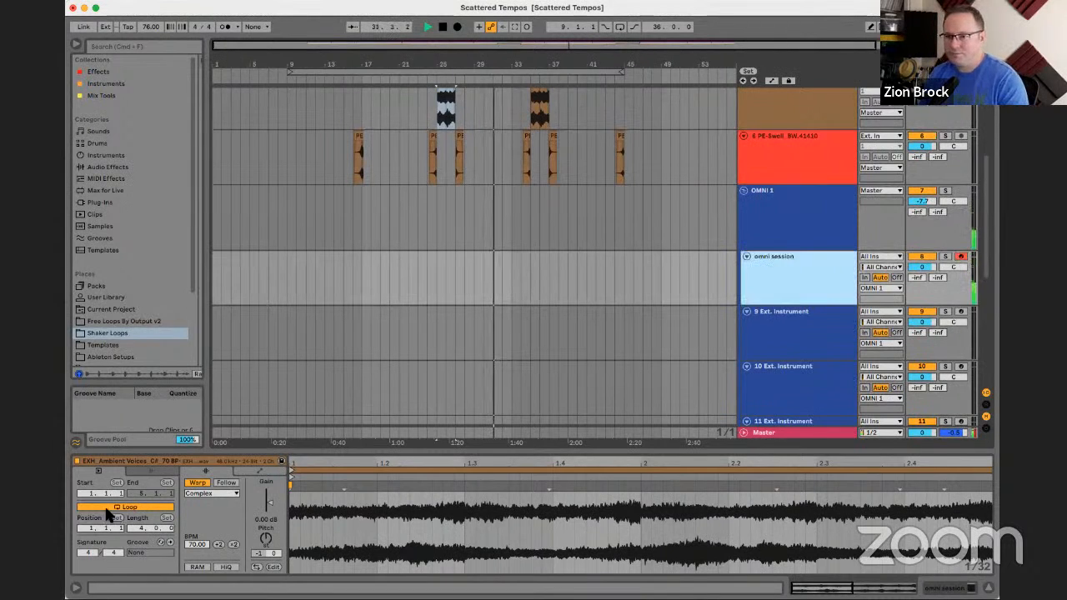
{"action": "left_click", "coordinate": [774, 263]}
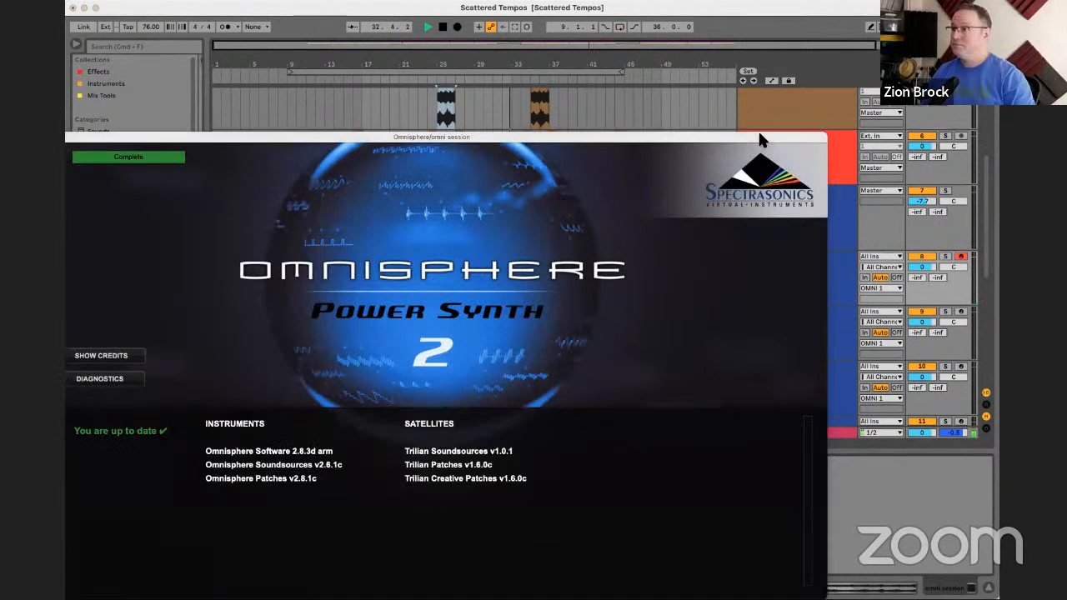
{"action": "left_click_drag", "start_coordinate": [759, 133], "coordinate": [821, 93]}
{"action": "left_click", "coordinate": [738, 148]}
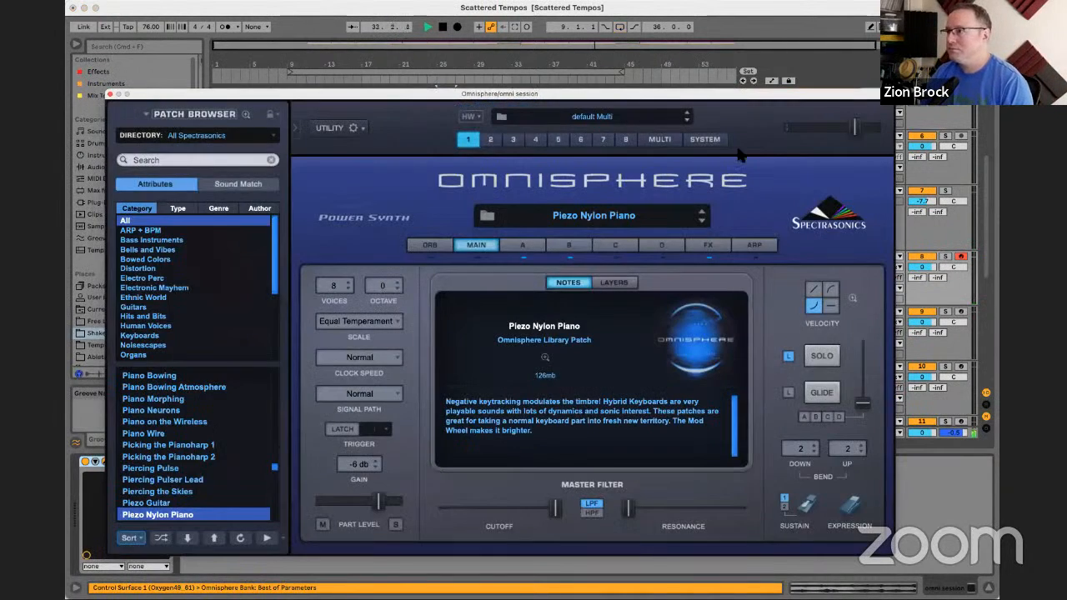
- Load the Adagio Expressivo patch from Pads + Strings, Acoustic Strings into Omnisphere part 1
{"action": "left_click", "coordinate": [663, 141]}
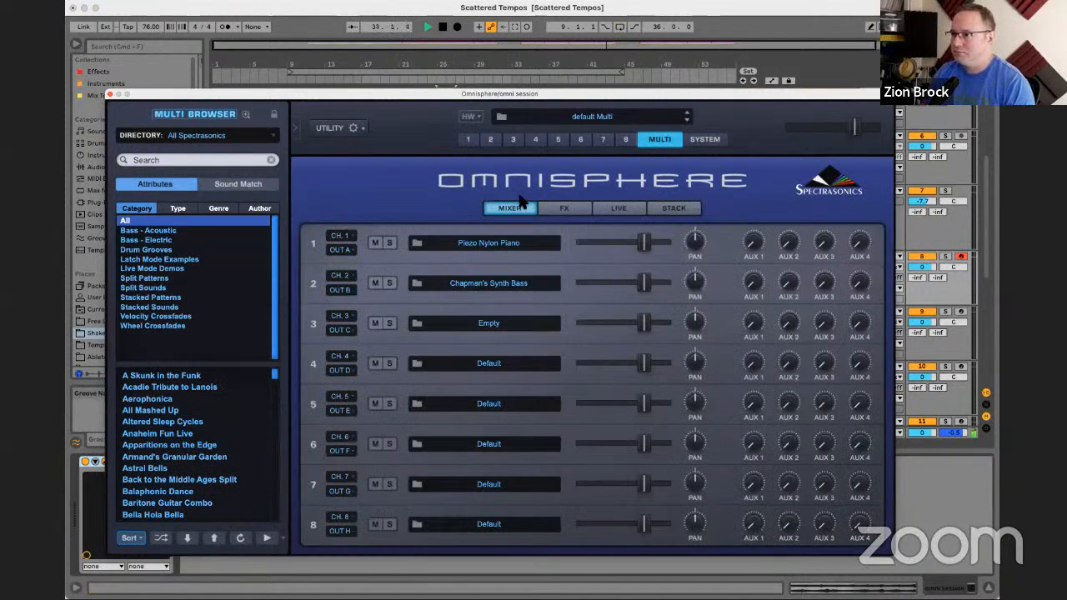
{"action": "left_click", "coordinate": [470, 140]}
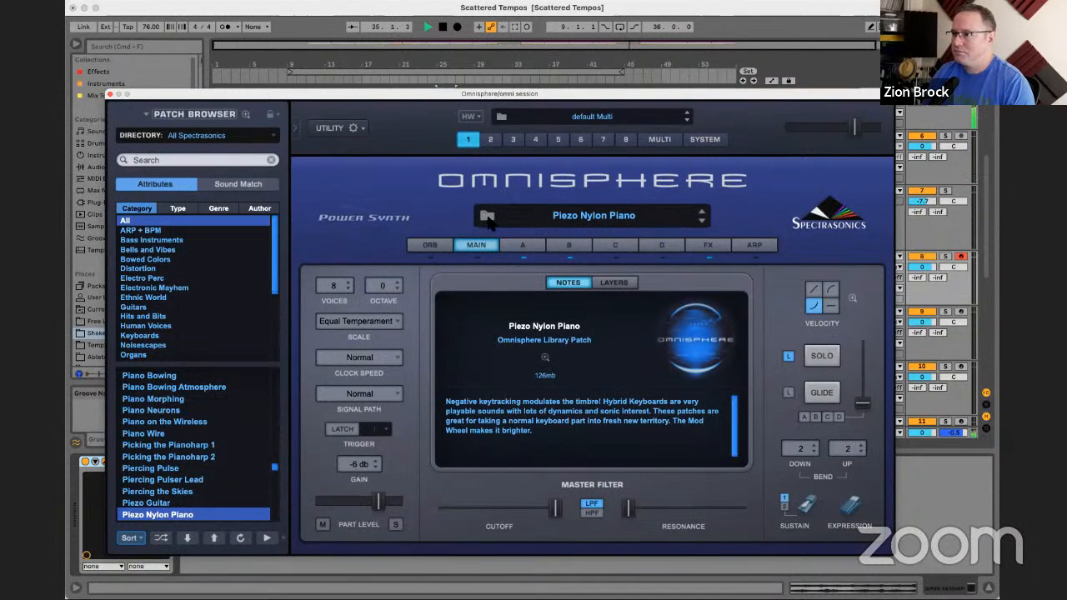
{"action": "left_click", "coordinate": [486, 216]}
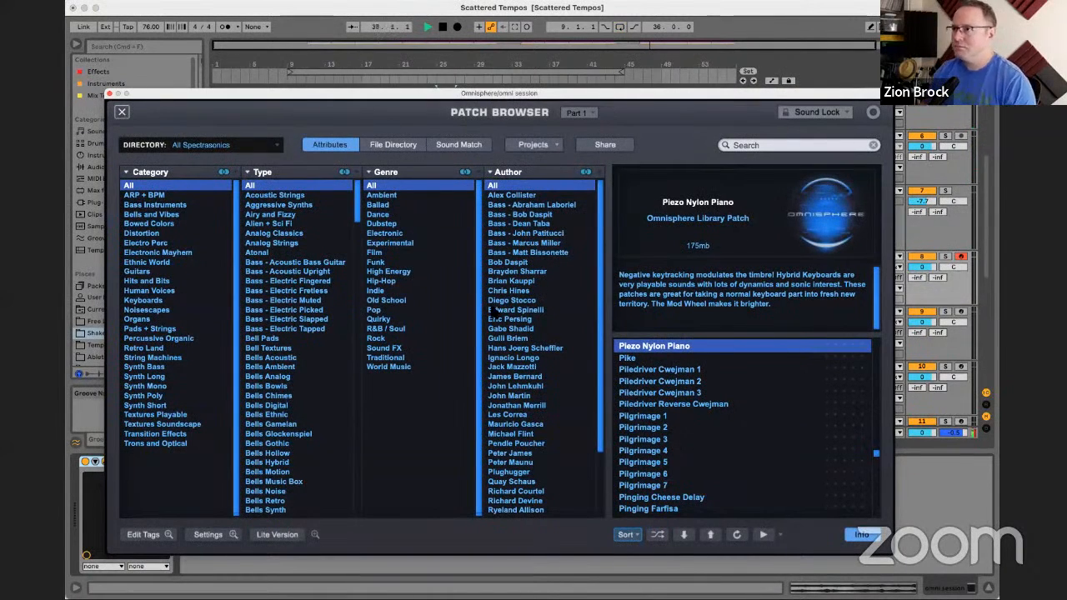
{"action": "left_click_drag", "start_coordinate": [488, 94], "coordinate": [503, 134]}
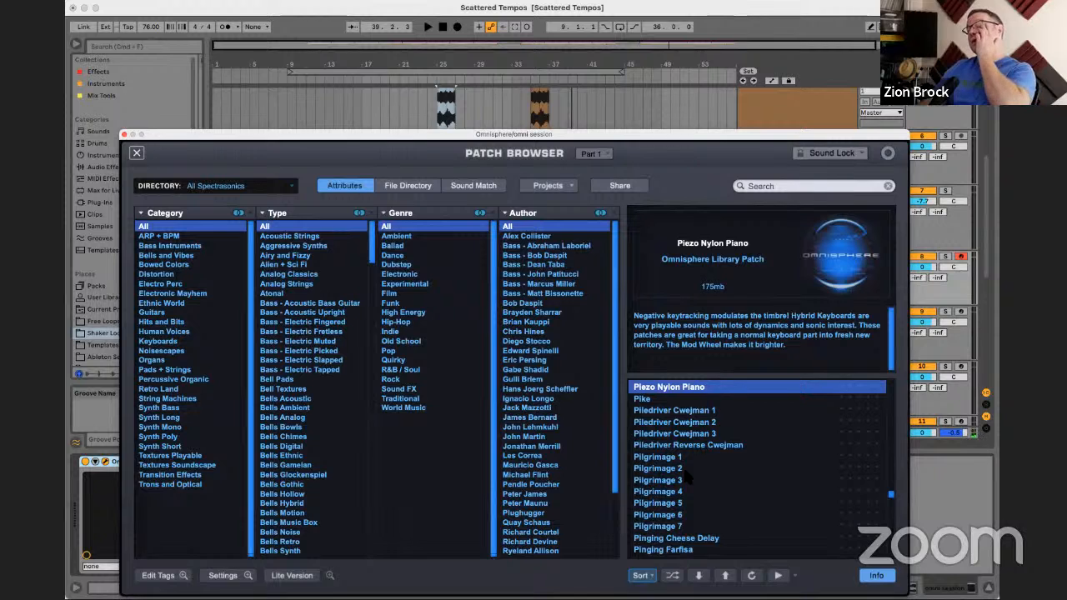
{"action": "left_click", "coordinate": [165, 369]}
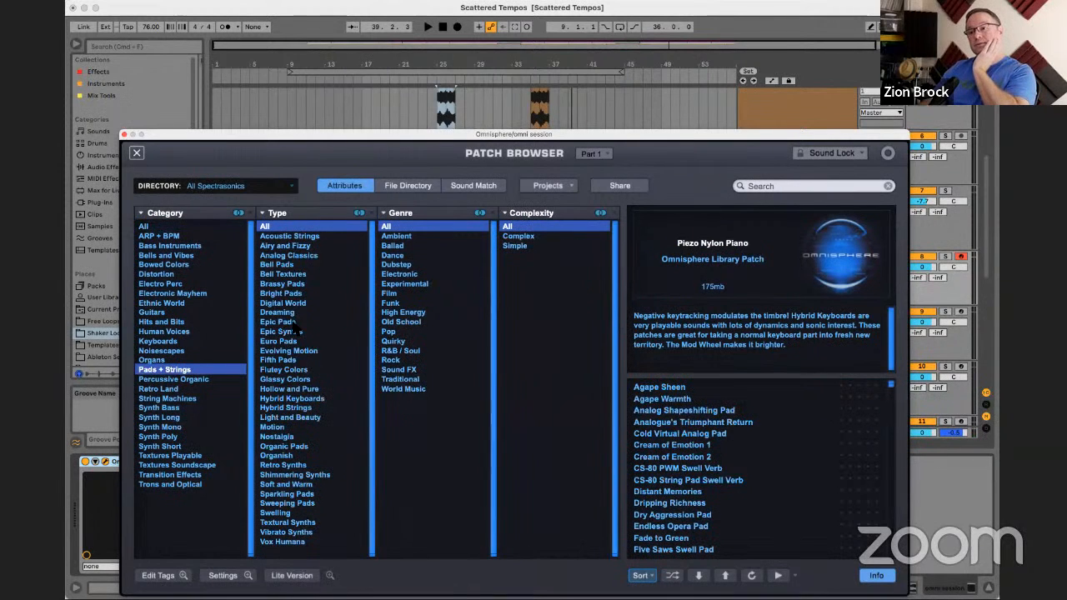
{"action": "left_click", "coordinate": [315, 237]}
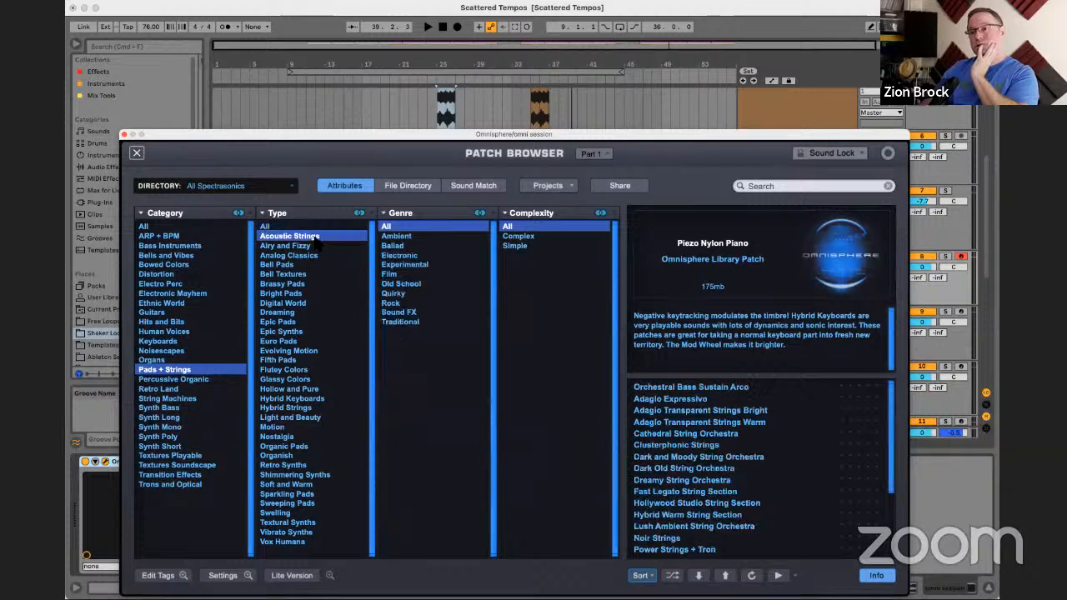
{"action": "left_click", "coordinate": [718, 401]}
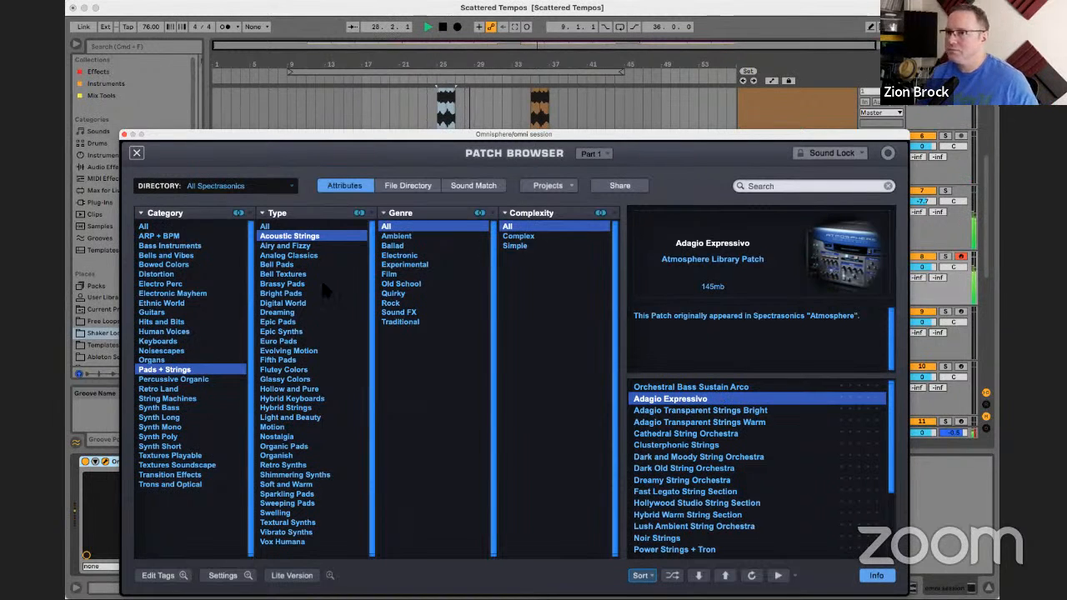
- Close the Omnisphere window, capture the just-played MIDI as a clip on the omni session track, and play it back
{"action": "left_click", "coordinate": [125, 135]}
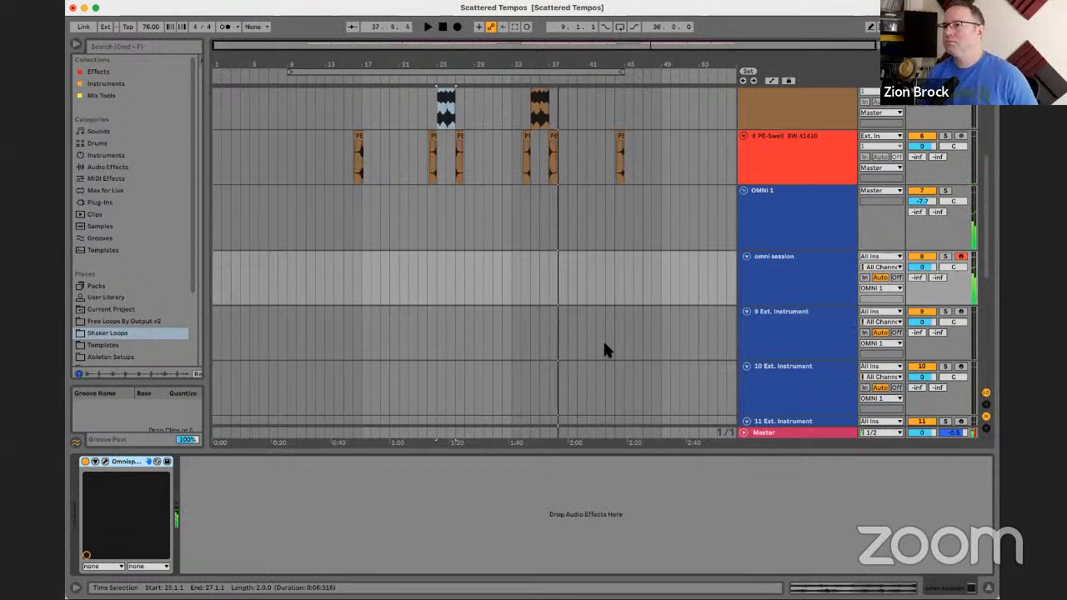
{"action": "left_click", "coordinate": [515, 28]}
{"action": "key", "text": "space"}
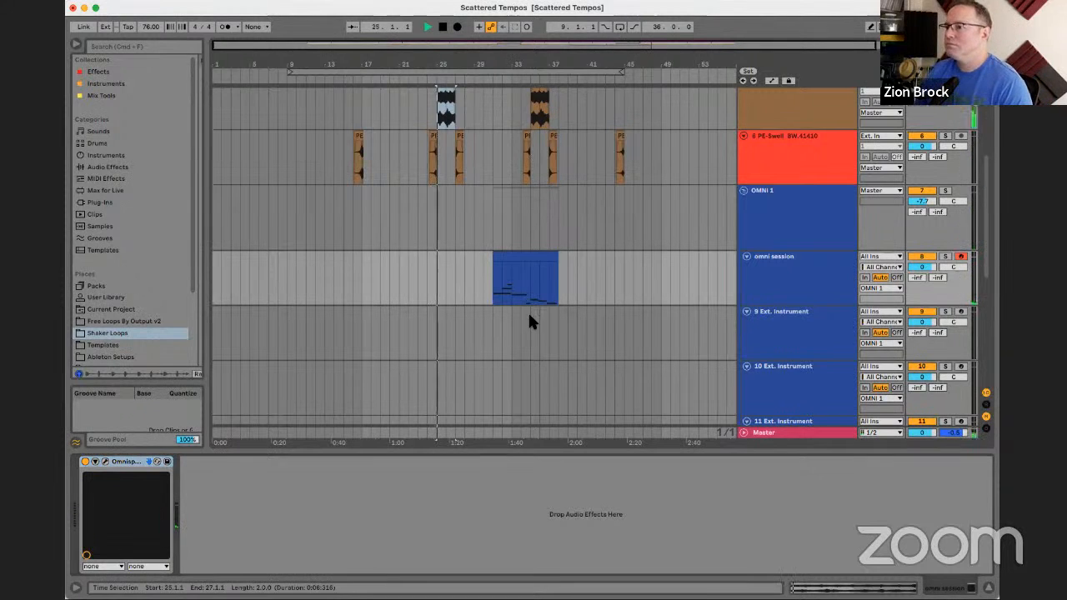
{"action": "key", "text": "space"}
- Consolidate the captured omni session clip into one clip spanning bars 27 to 39 and play it from its start
{"action": "left_click", "coordinate": [531, 263]}
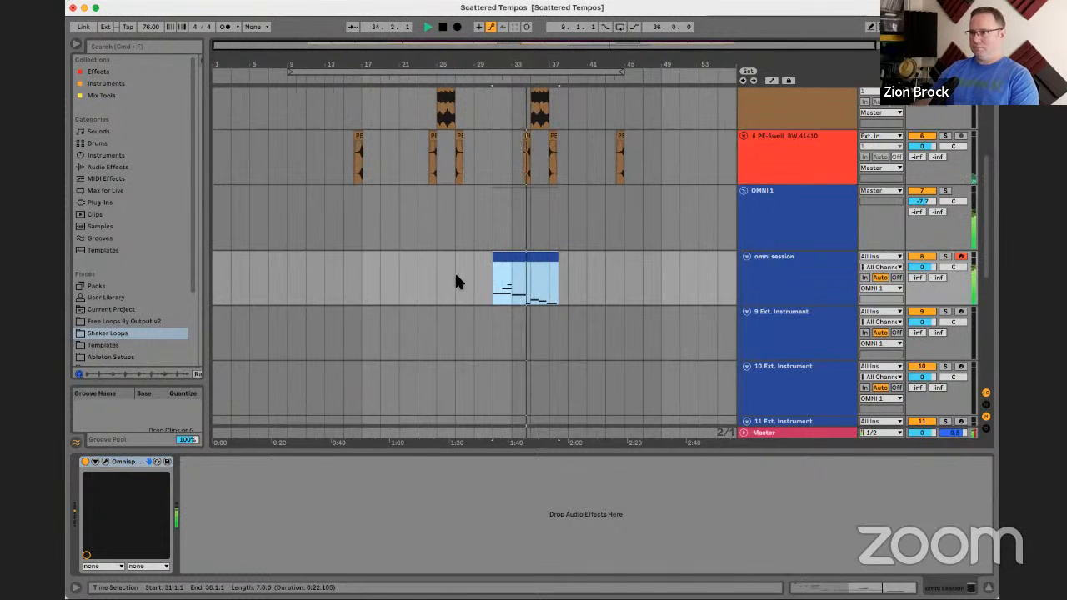
{"action": "left_click_drag", "start_coordinate": [455, 275], "coordinate": [575, 286]}
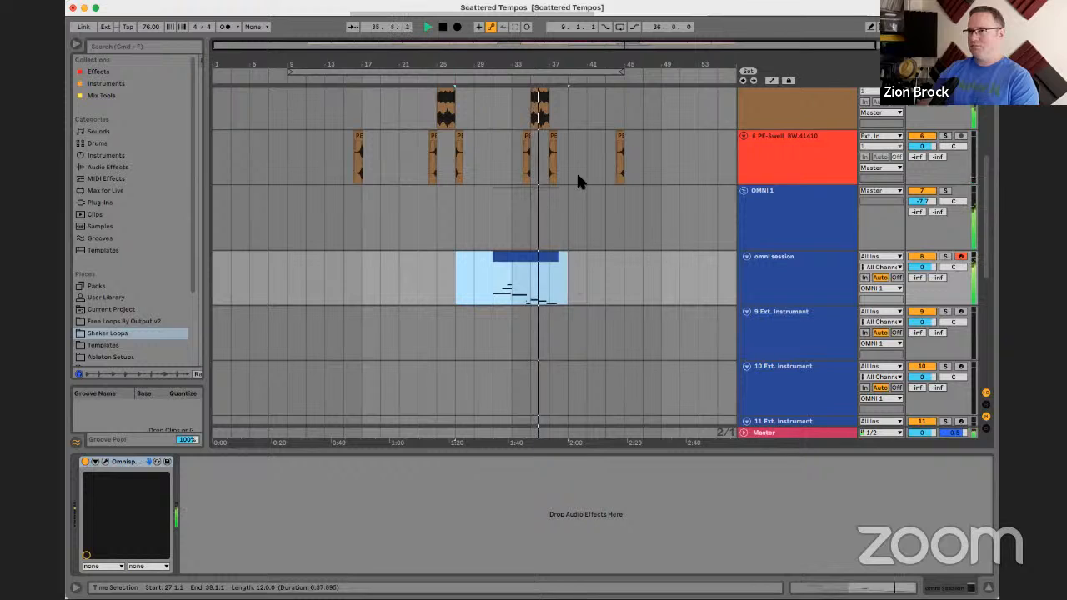
{"action": "left_click", "coordinate": [547, 257]}
{"action": "left_click_drag", "start_coordinate": [567, 266], "coordinate": [461, 275]}
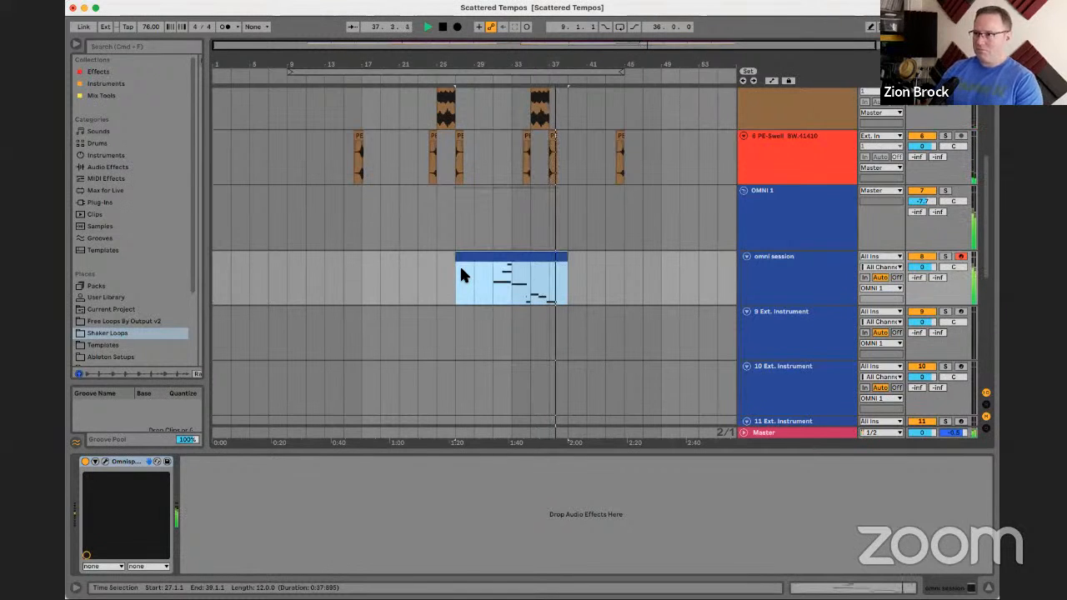
{"action": "key", "text": "super+j"}
{"action": "key", "text": "space"}
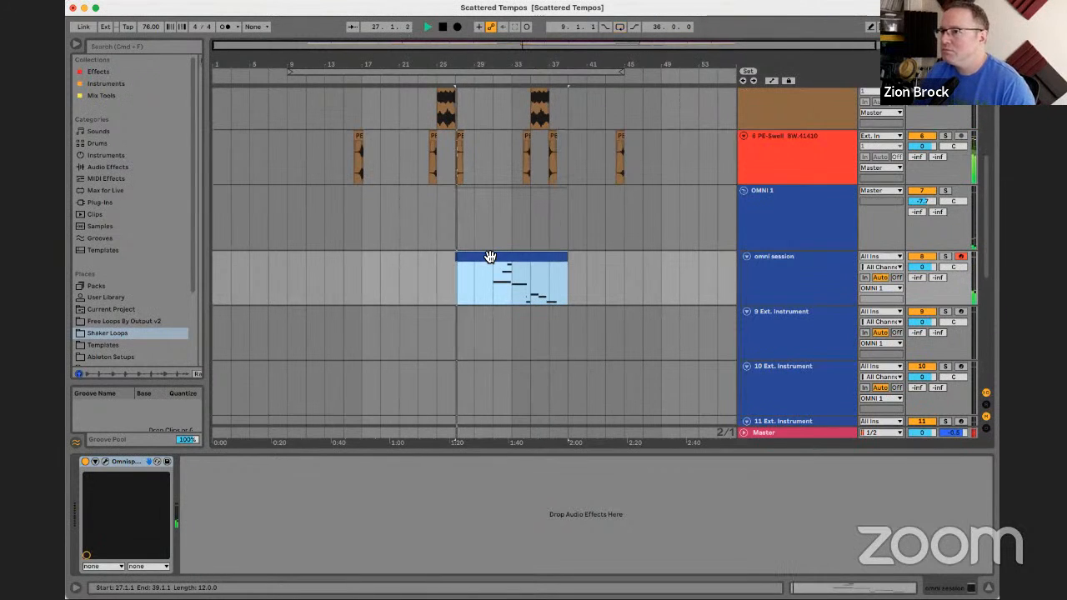
- Open the consolidated omni session clip in an enlarged note editor and check its G#1 note at bar 5
{"action": "double_click", "coordinate": [490, 256]}
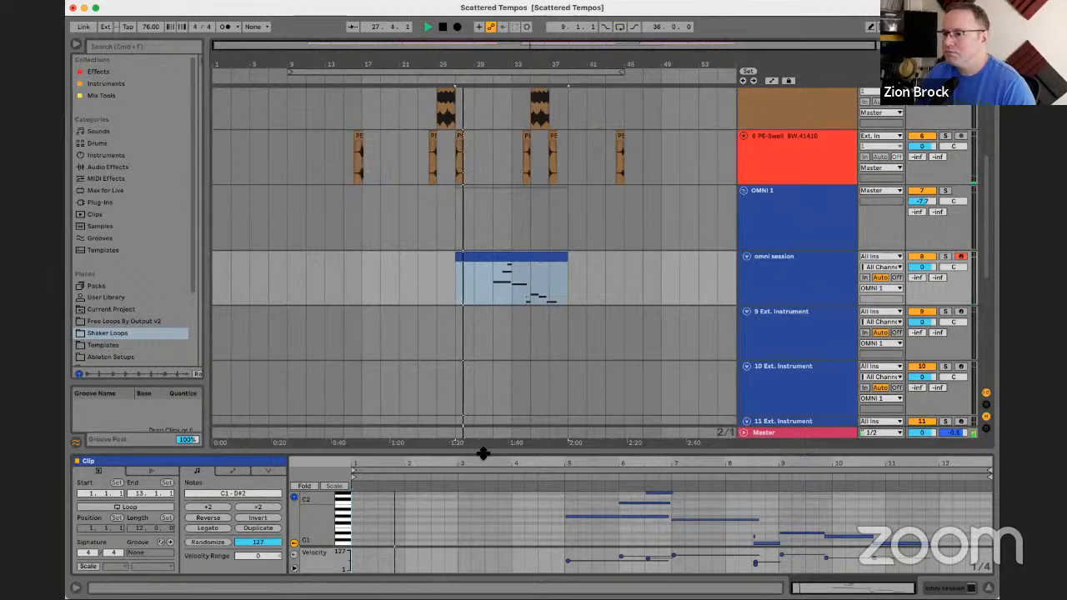
{"action": "left_click_drag", "start_coordinate": [482, 450], "coordinate": [517, 267]}
{"action": "left_click_drag", "start_coordinate": [336, 350], "coordinate": [491, 417]}
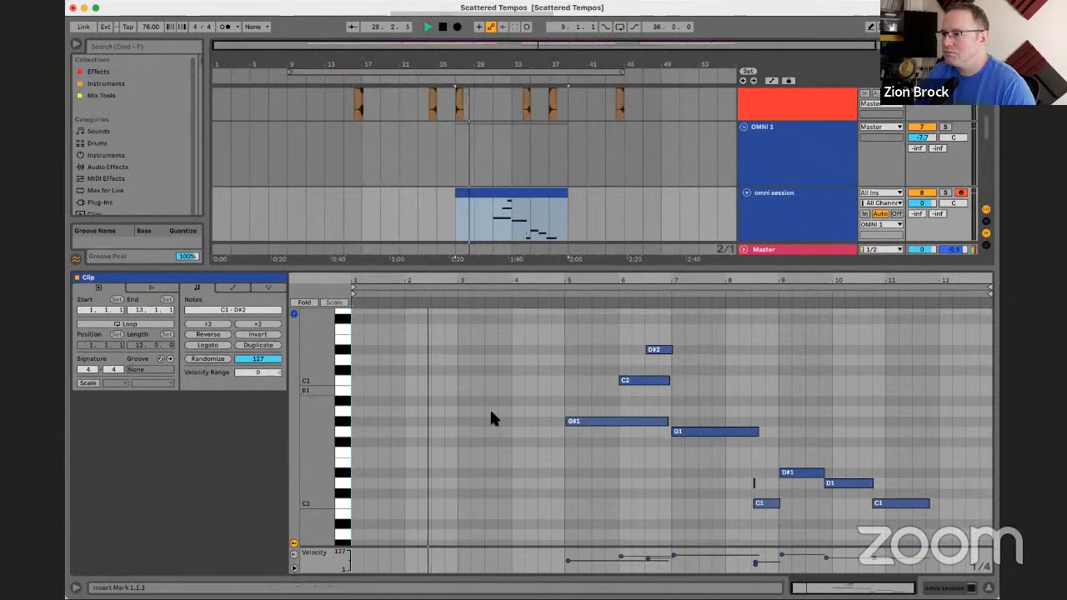
{"action": "left_click", "coordinate": [594, 424]}
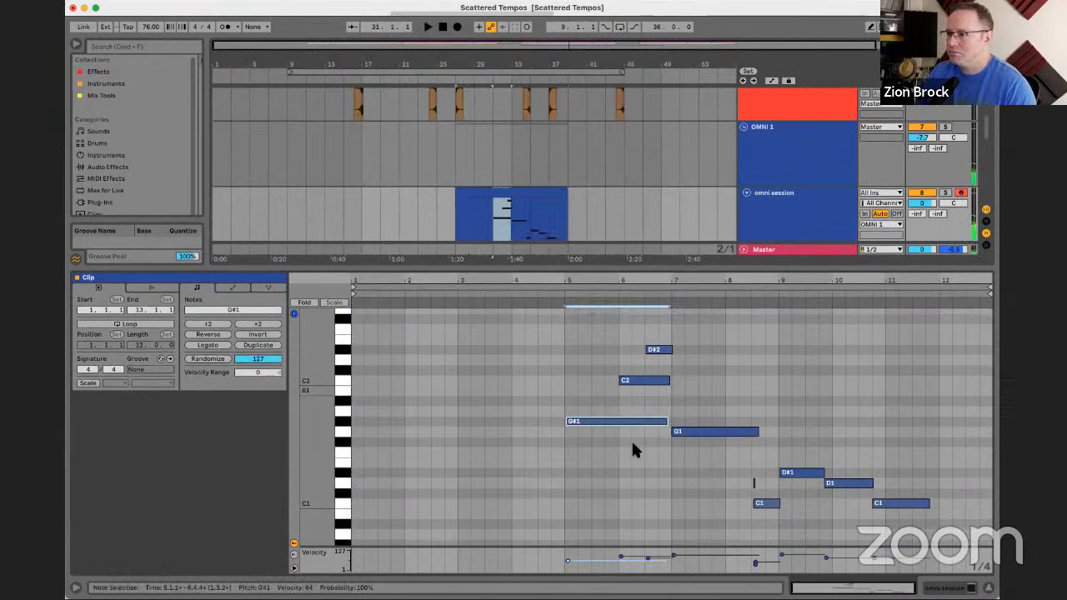
{"action": "left_click", "coordinate": [712, 450]}
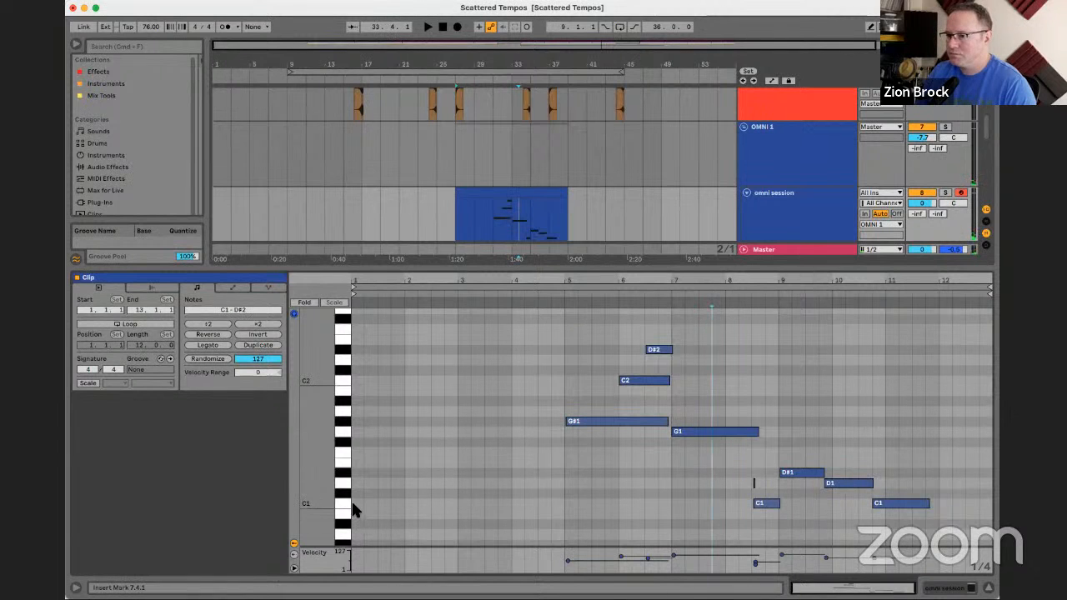
- Draw a C1 note from bar 1 to just before bar 3, and copy it to G1 at bar 3
{"action": "key", "text": "space"}
{"action": "left_click_drag", "start_coordinate": [354, 504], "coordinate": [428, 504]}
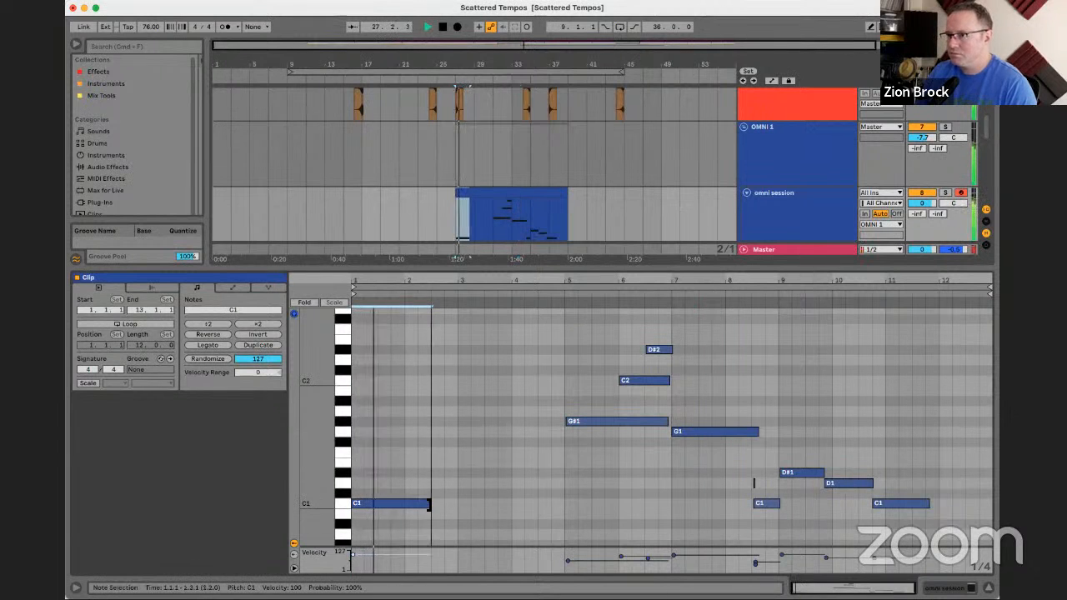
{"action": "mouse_move", "coordinate": [444, 504]}
{"action": "left_mouse_down"}
{"action": "mouse_move", "coordinate": [420, 503]}
{"action": "mouse_move", "coordinate": [454, 506]}
{"action": "left_mouse_up"}
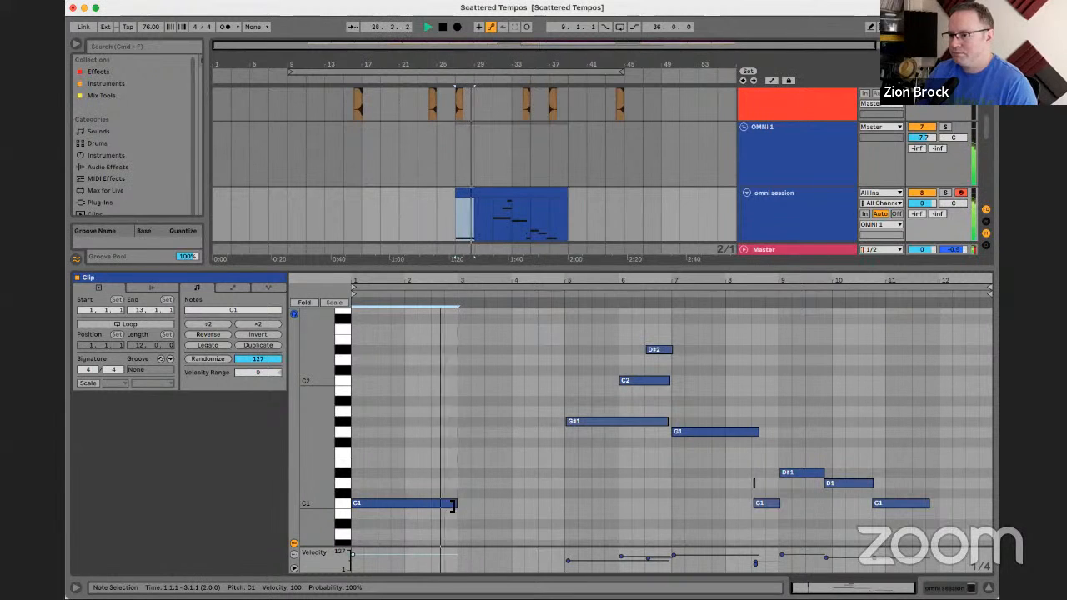
{"action": "left_click_drag", "start_coordinate": [431, 507], "coordinate": [540, 433]}
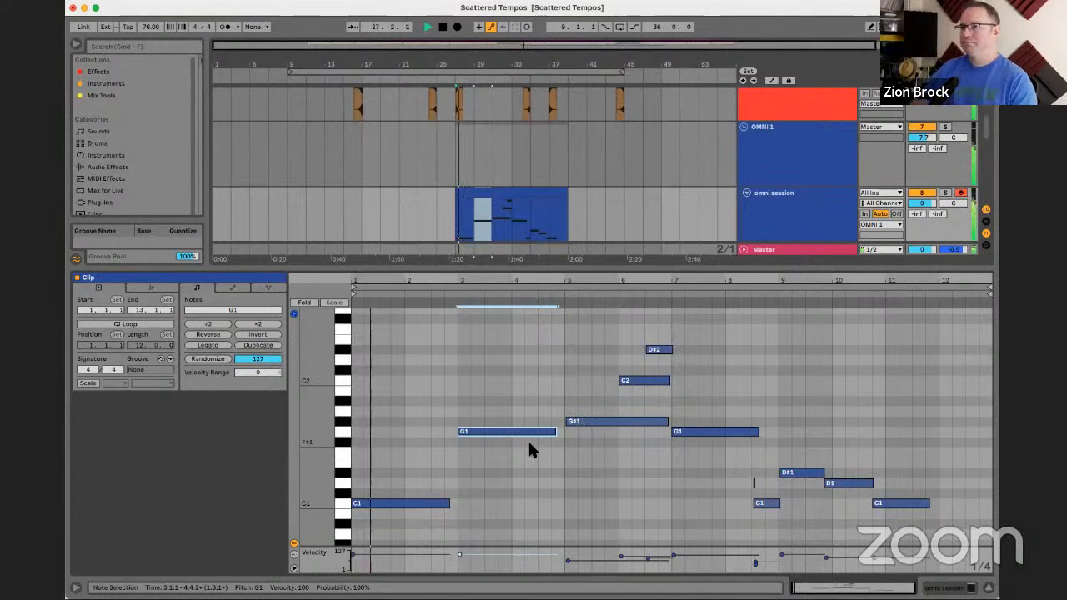
- Set the bar 1 C1 note's velocity to 87 and lower the velocity of the bar 3 G1 note
{"action": "left_click", "coordinate": [372, 506]}
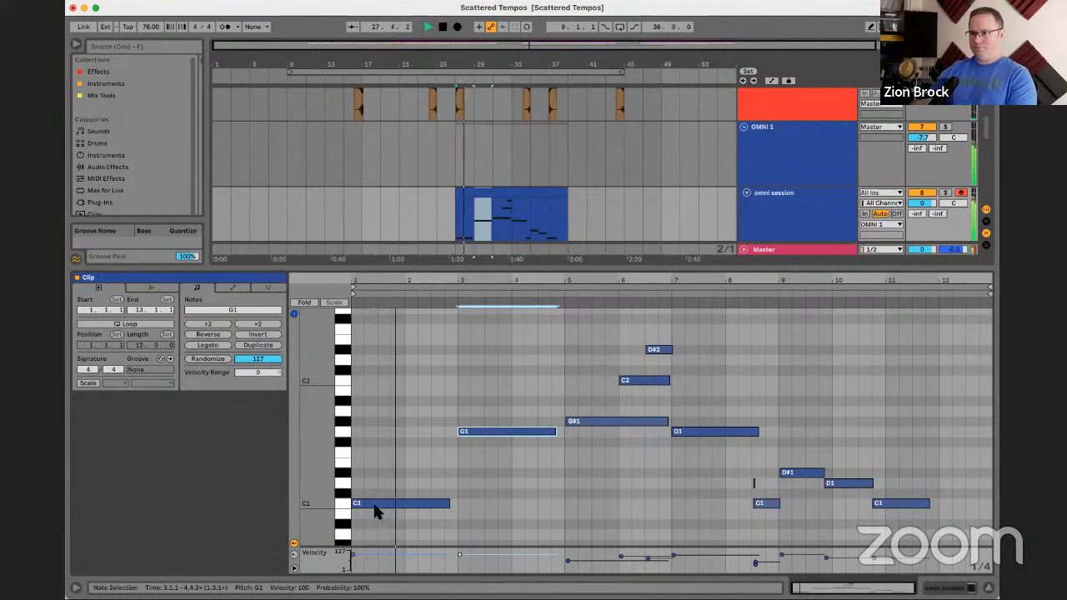
{"action": "left_click", "coordinate": [353, 557]}
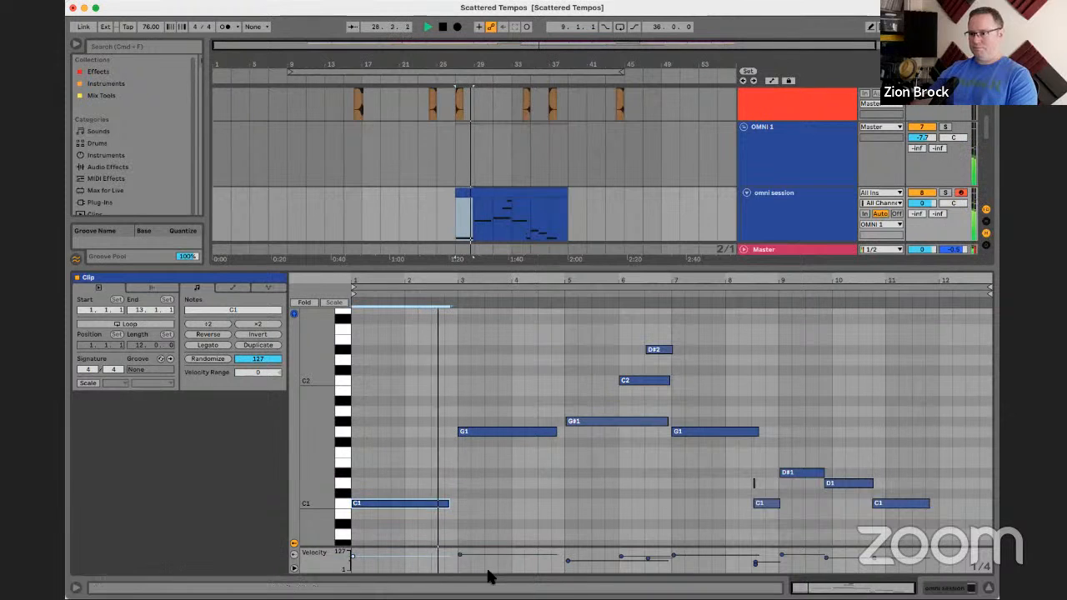
{"action": "left_click", "coordinate": [459, 556]}
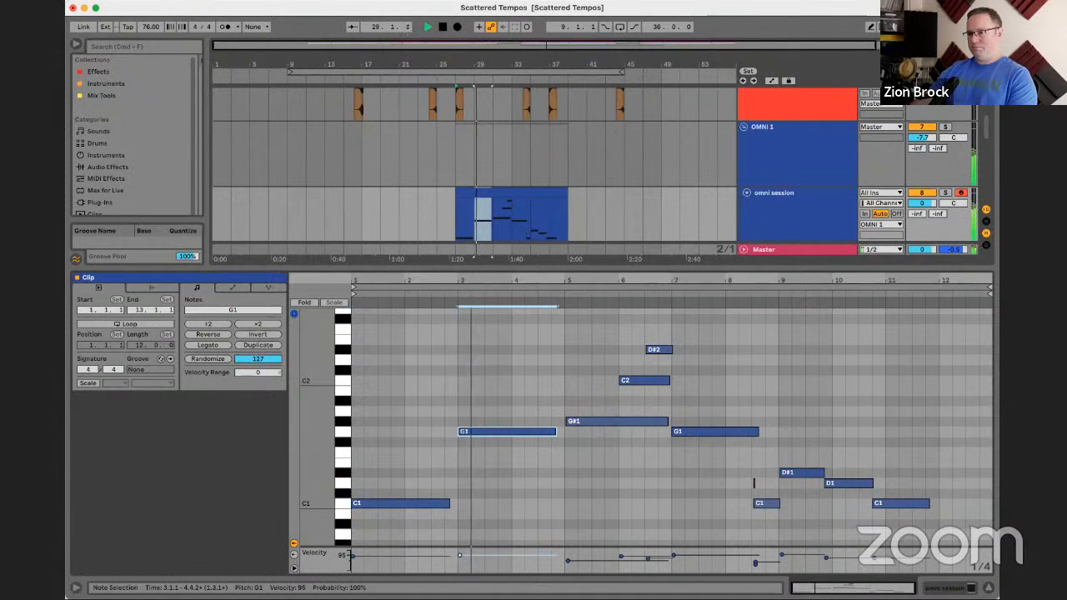
- Copy the bar 1 C1 note to bars 3 and 5, keeping both copies on C1
{"action": "left_click_drag", "start_coordinate": [412, 506], "coordinate": [510, 503]}
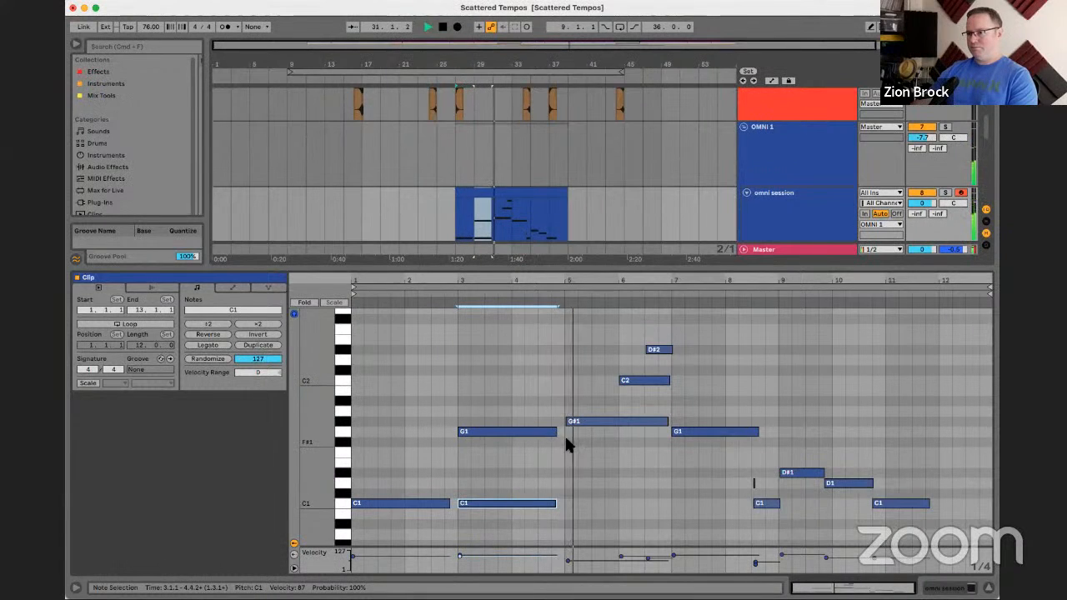
{"action": "left_click_drag", "start_coordinate": [529, 502], "coordinate": [637, 495]}
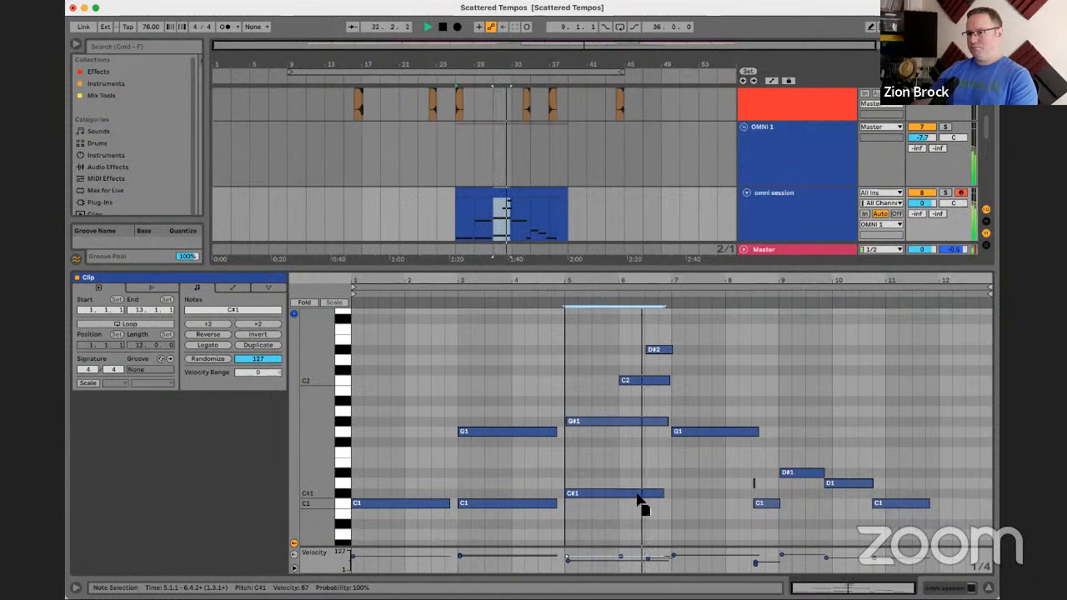
{"action": "left_click_drag", "start_coordinate": [637, 498], "coordinate": [637, 503]}
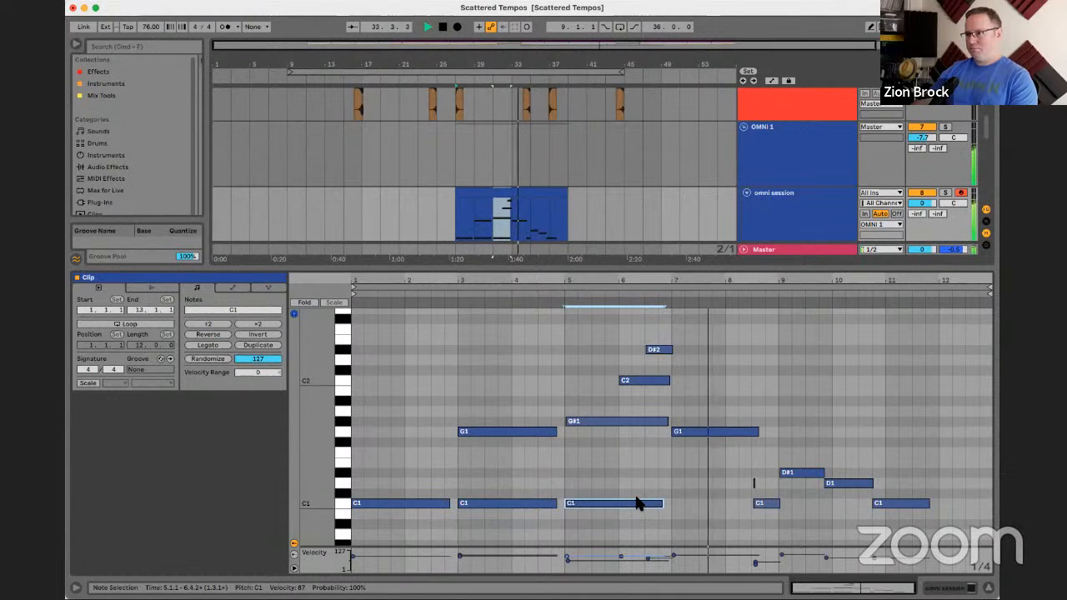
- Delete the tiny stray note in bar 8 and move the D#1, D1 and last C1 notes to start at 8.4.4, 9.4.4 and 10.4.4
{"action": "left_click", "coordinate": [746, 484]}
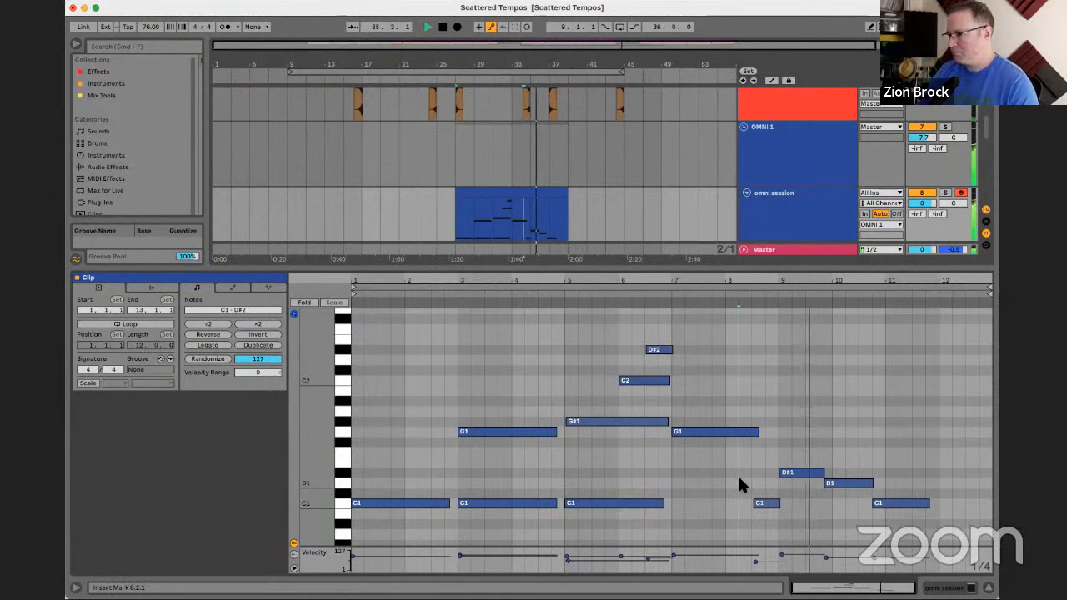
{"action": "left_click_drag", "start_coordinate": [810, 465], "coordinate": [929, 507]}
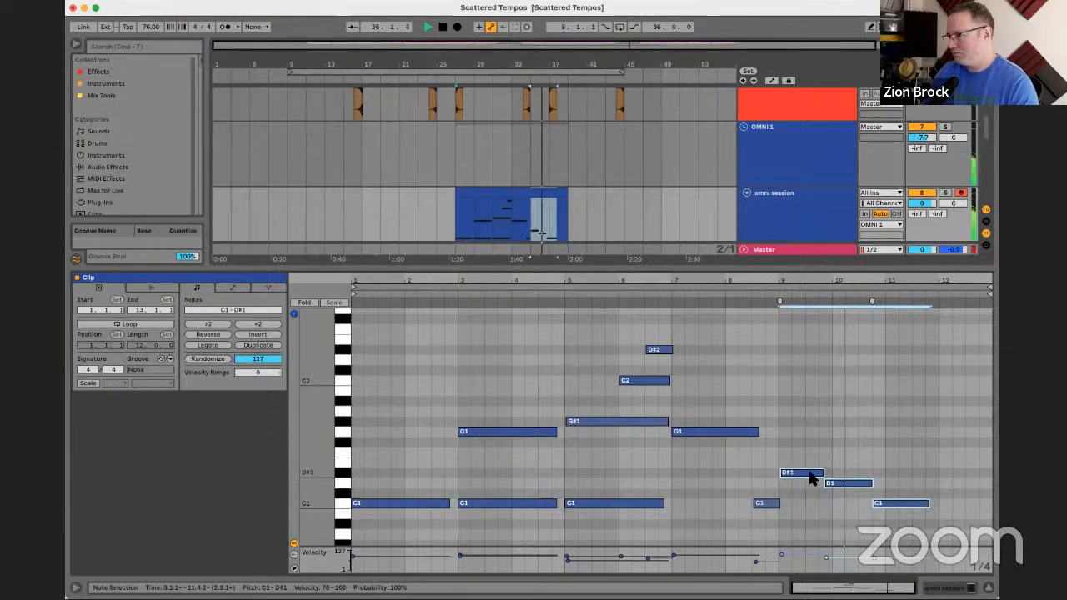
{"action": "left_click", "coordinate": [798, 448]}
{"action": "left_click_drag", "start_coordinate": [794, 472], "coordinate": [790, 474]}
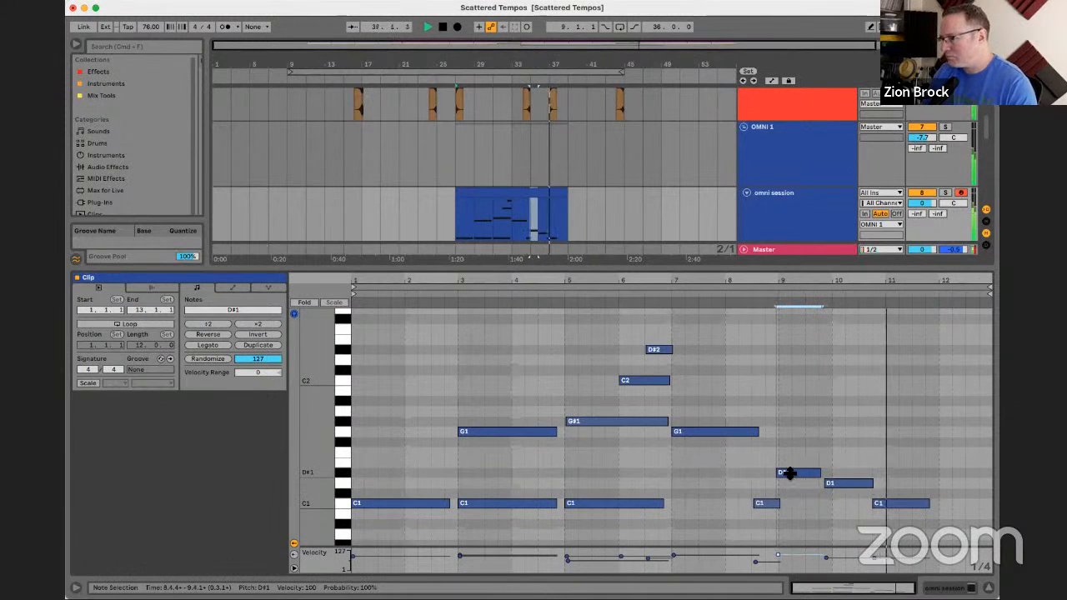
{"action": "left_click", "coordinate": [837, 483]}
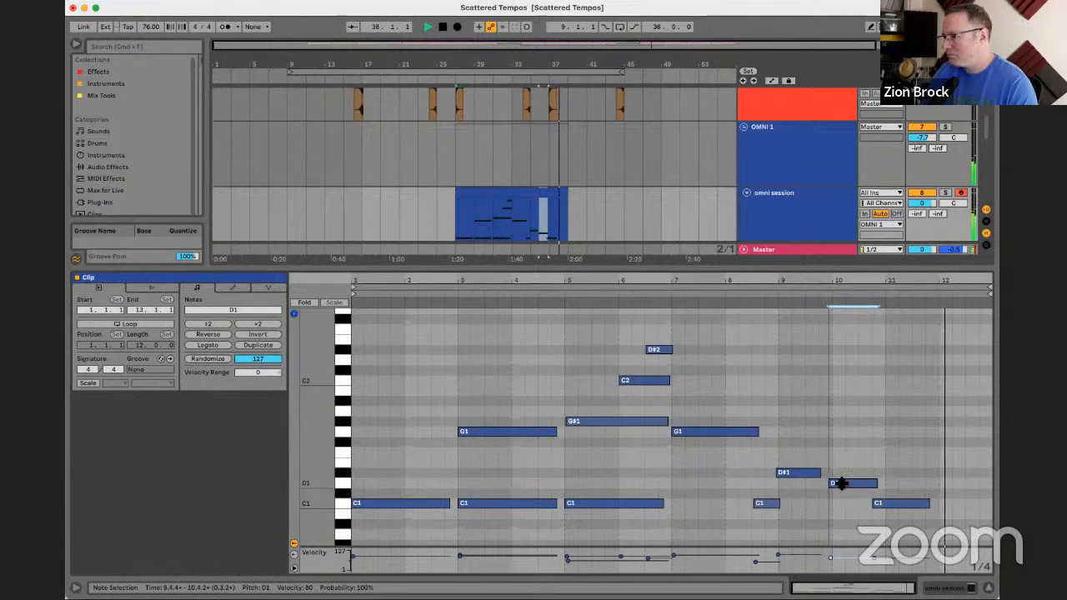
{"action": "left_click_drag", "start_coordinate": [838, 484], "coordinate": [828, 473]}
{"action": "left_click_drag", "start_coordinate": [885, 507], "coordinate": [898, 513]}
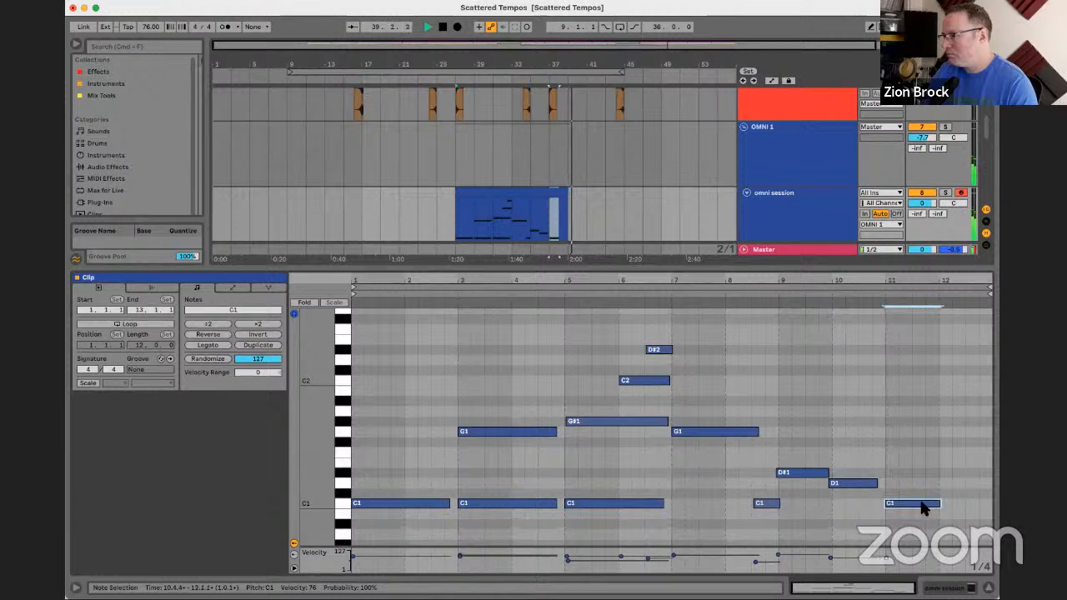
- Trim the omni session clip to 10 bars and loop it out to bar 45
{"action": "left_click", "coordinate": [561, 194]}
{"action": "left_click_drag", "start_coordinate": [561, 195], "coordinate": [549, 194]}
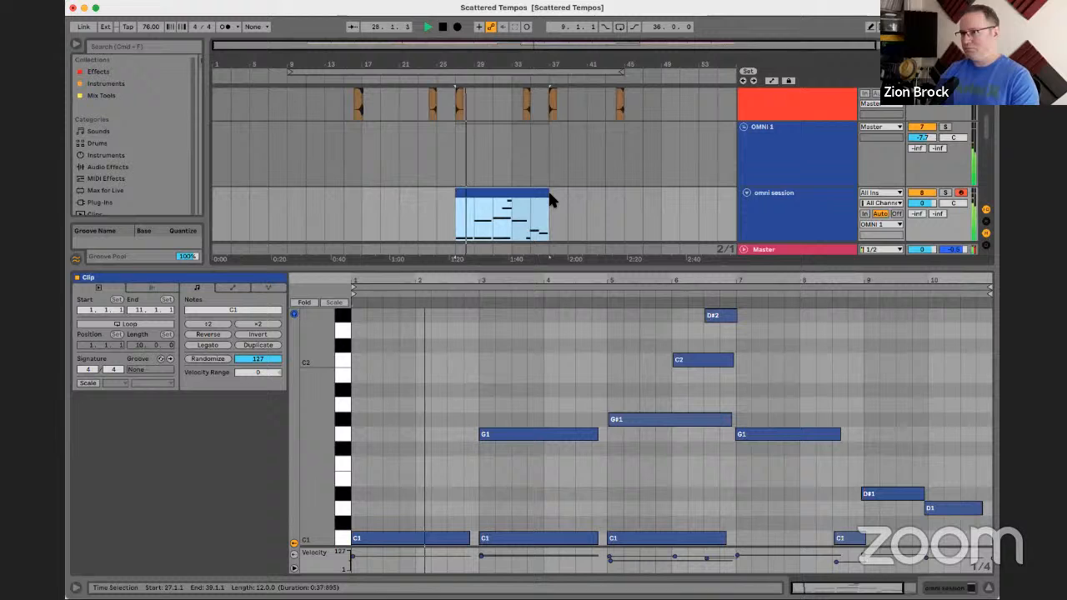
{"action": "left_click", "coordinate": [125, 323]}
{"action": "left_click_drag", "start_coordinate": [548, 192], "coordinate": [625, 193]}
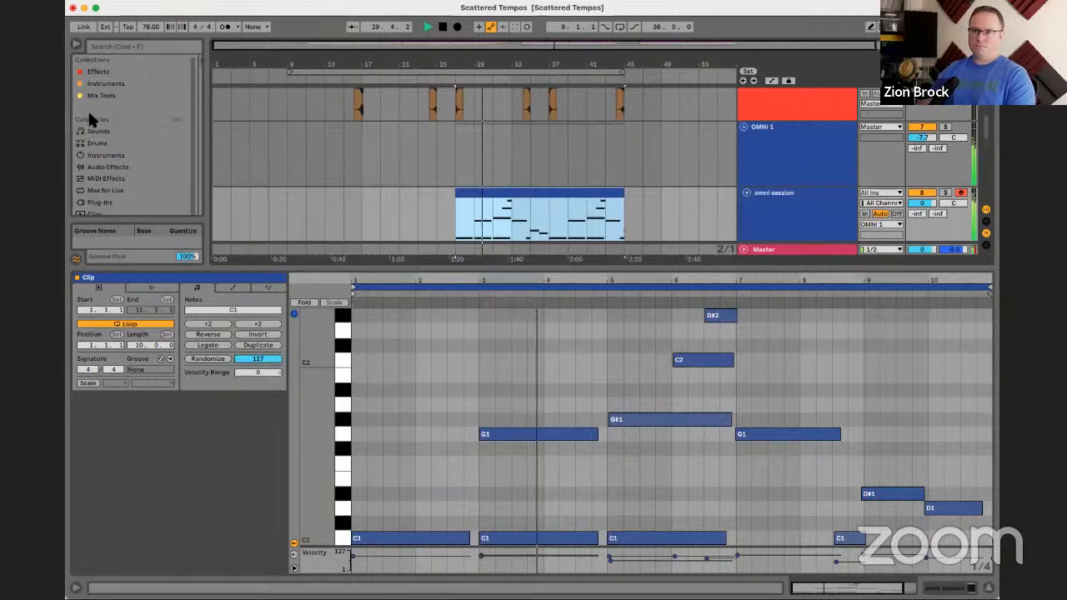
- Add LFOTool from the Effects collection to the omni session track, after Omnisphere
{"action": "left_click", "coordinate": [98, 72]}
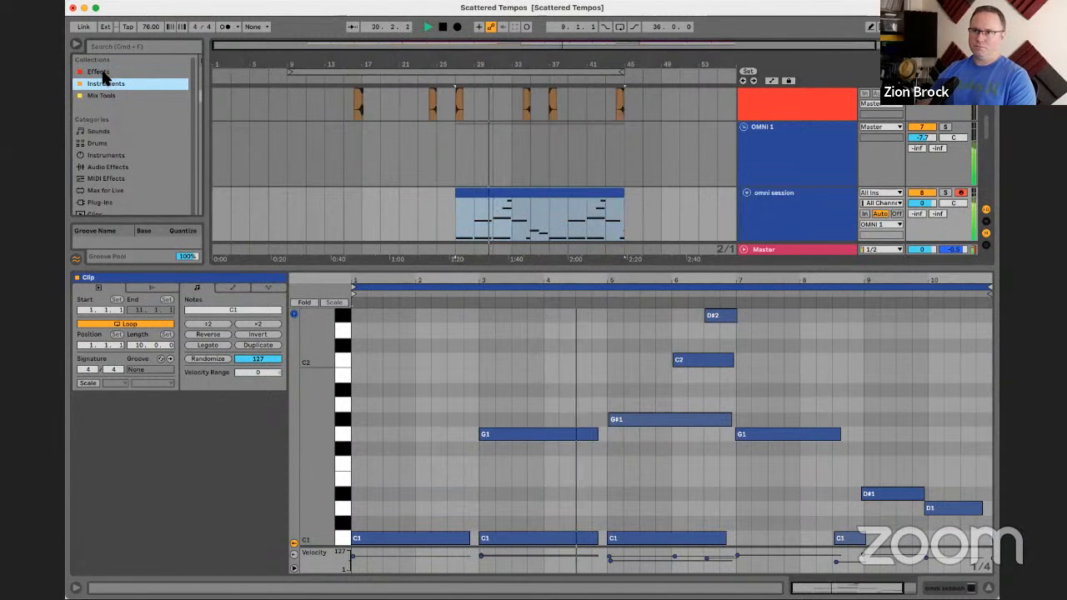
{"action": "left_click_drag", "start_coordinate": [208, 98], "coordinate": [343, 100]}
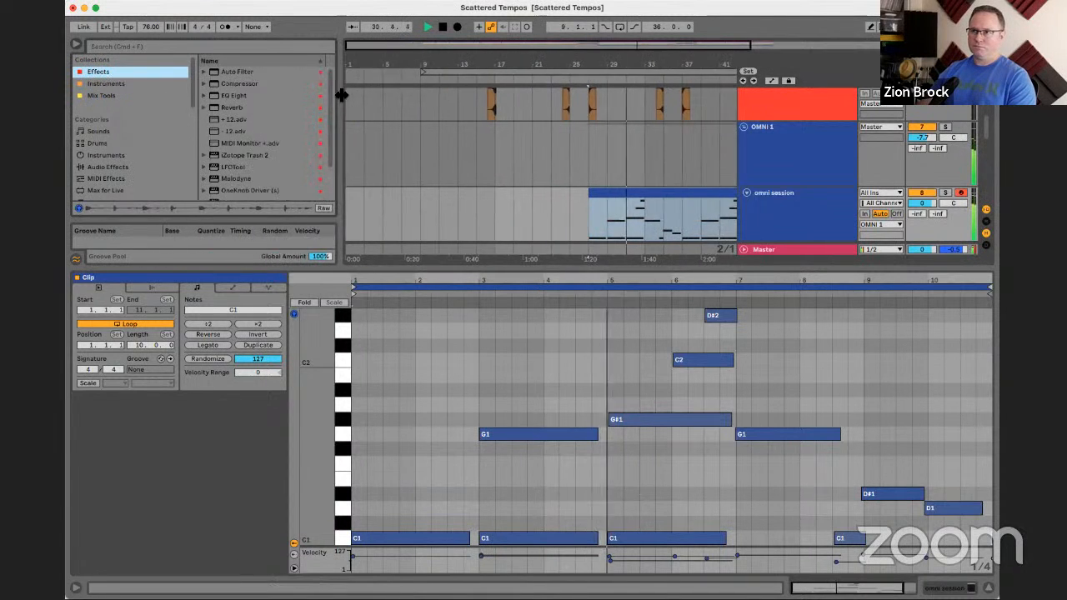
{"action": "left_click", "coordinate": [236, 169]}
{"action": "left_click_drag", "start_coordinate": [236, 169], "coordinate": [453, 226]}
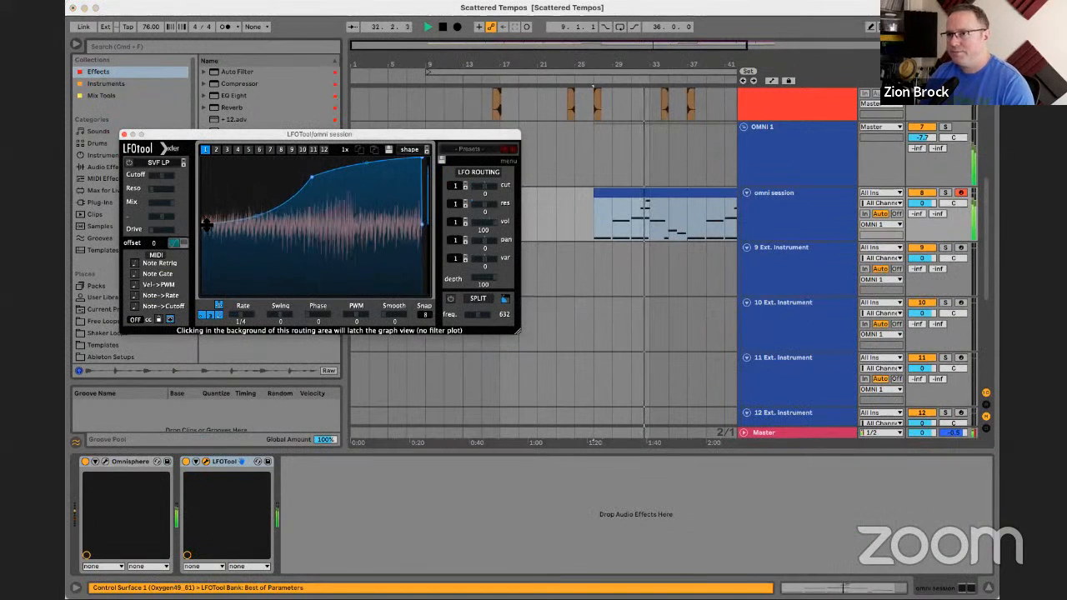
- Reshape LFOTool's volume curve with a lower start point and an earlier, steeper rise, and set Smooth to 2
{"action": "left_click_drag", "start_coordinate": [311, 178], "coordinate": [241, 163]}
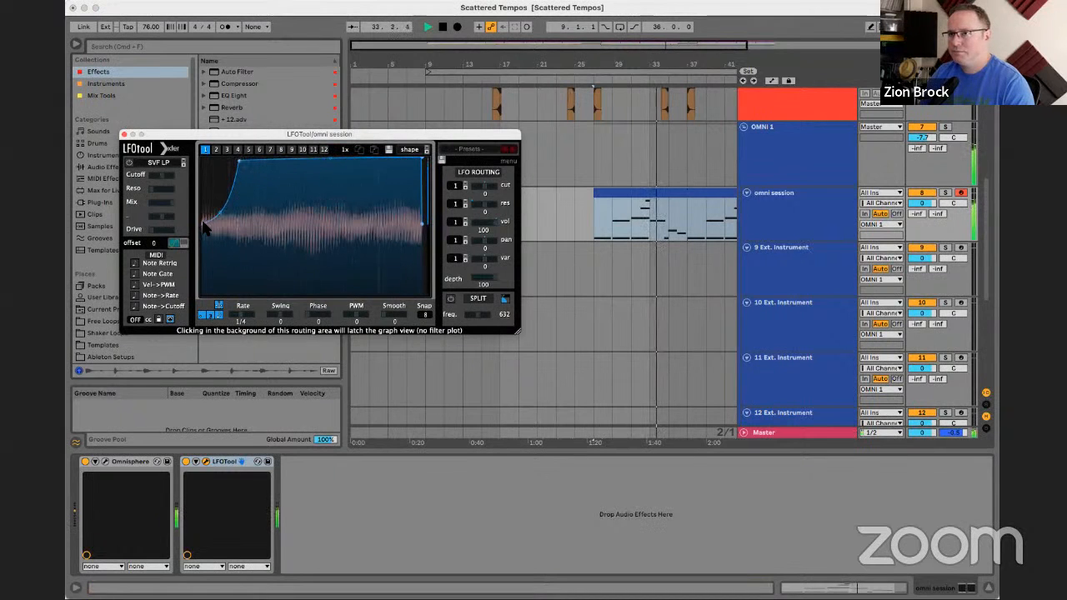
{"action": "left_click_drag", "start_coordinate": [202, 221], "coordinate": [201, 271]}
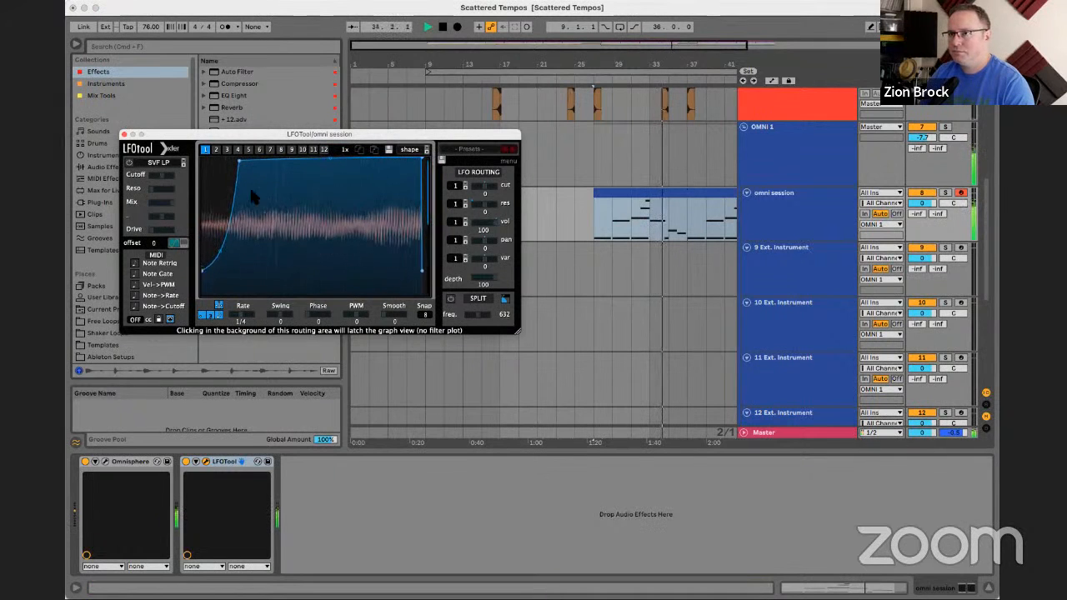
{"action": "left_click_drag", "start_coordinate": [245, 165], "coordinate": [256, 171]}
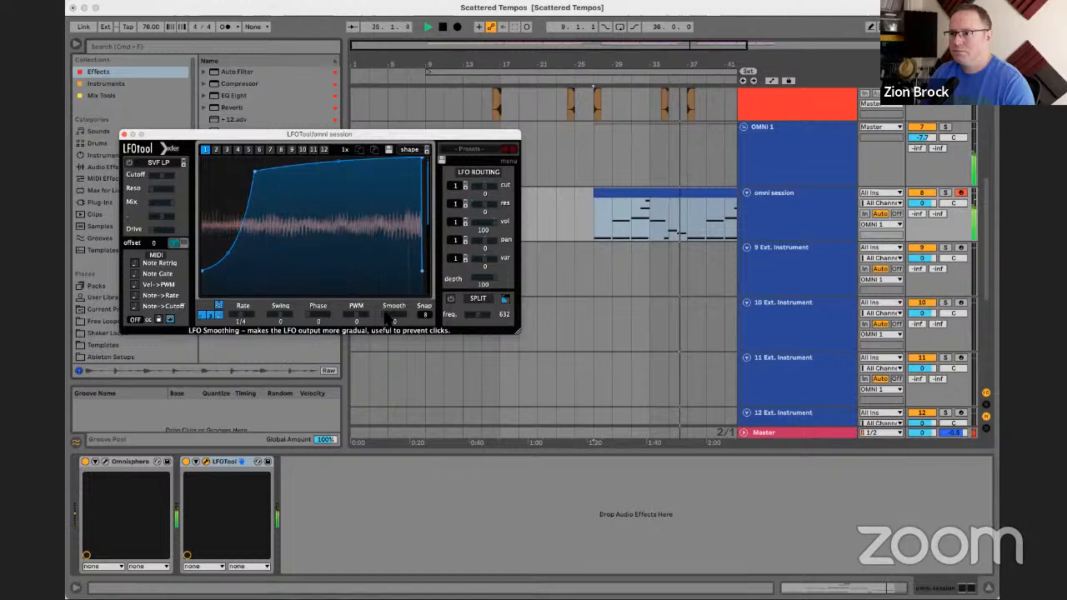
{"action": "left_click_drag", "start_coordinate": [390, 316], "coordinate": [387, 321]}
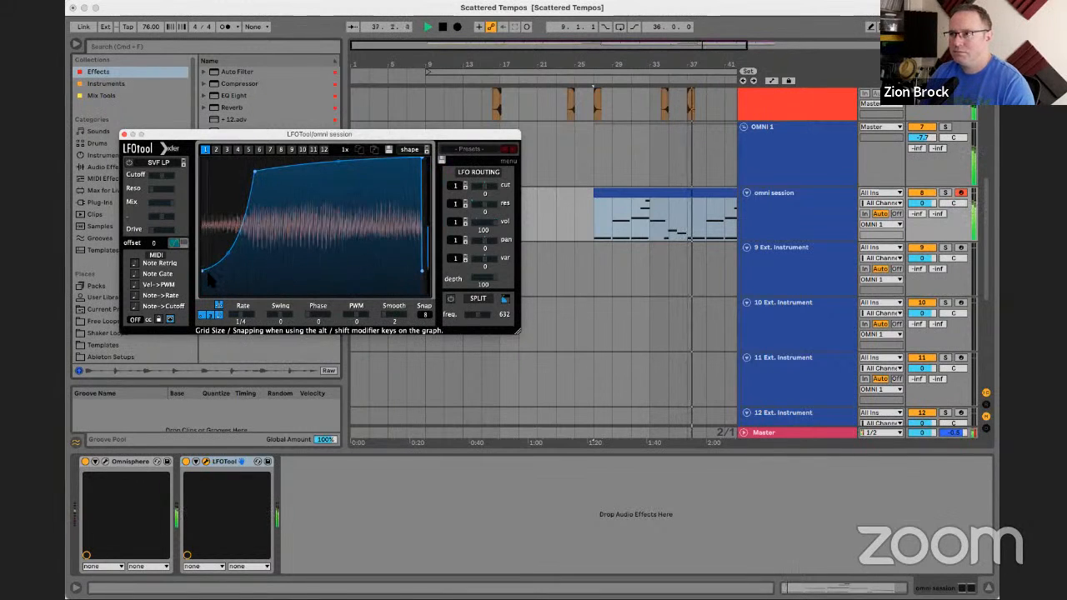
- Lower the LFO curve's middle point, bow its upper segment and slightly raise its start point; set the omni session volume to -3.4 dB
{"action": "left_click_drag", "start_coordinate": [256, 172], "coordinate": [253, 202]}
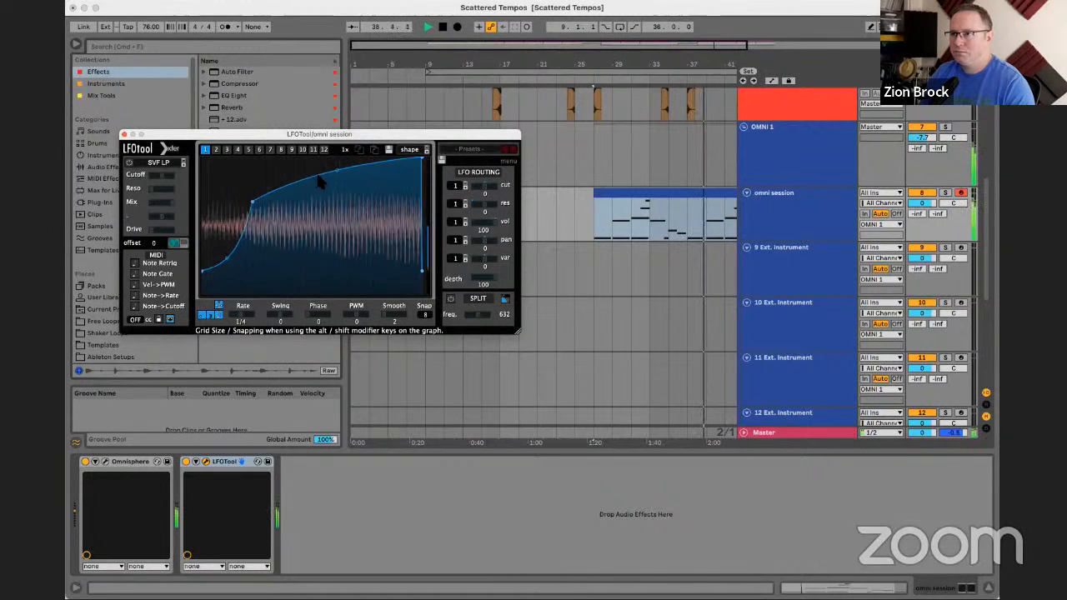
{"action": "mouse_move", "coordinate": [321, 167]}
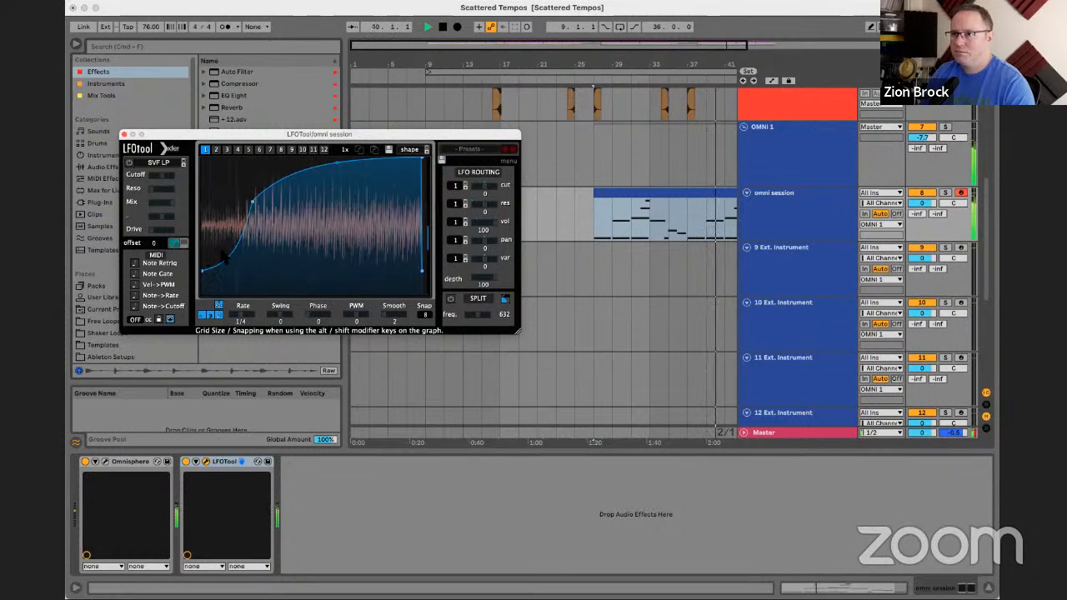
{"action": "left_click_drag", "start_coordinate": [917, 207], "coordinate": [916, 227]}
{"action": "left_click_drag", "start_coordinate": [203, 271], "coordinate": [204, 259]}
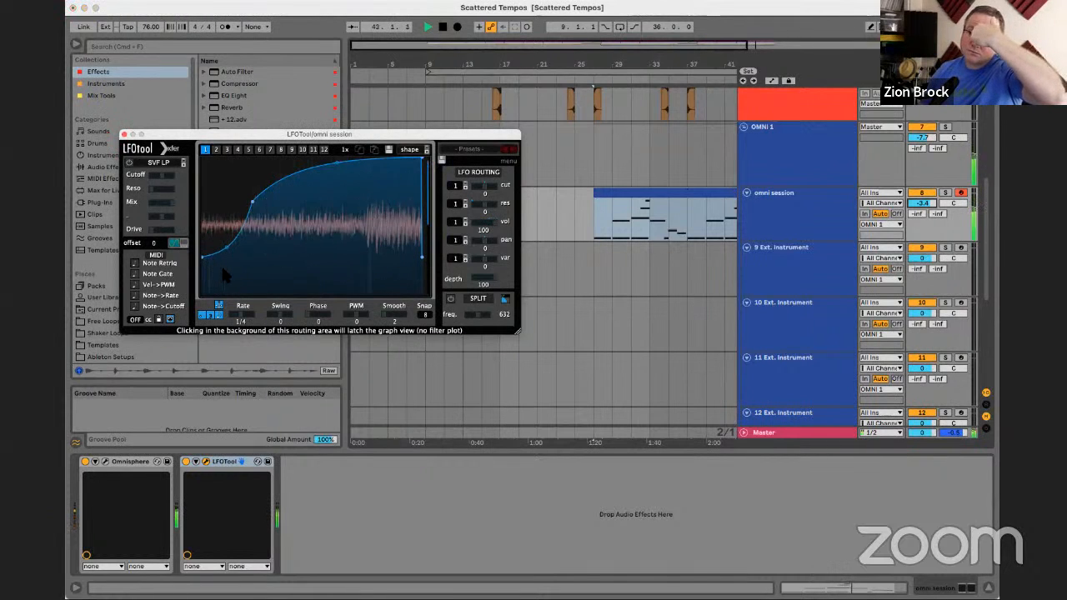
- Delete the Formaggio 2 Kit drum part from bar 37 to bar 41 and play that section
{"action": "left_click_drag", "start_coordinate": [649, 66], "coordinate": [650, 59]}
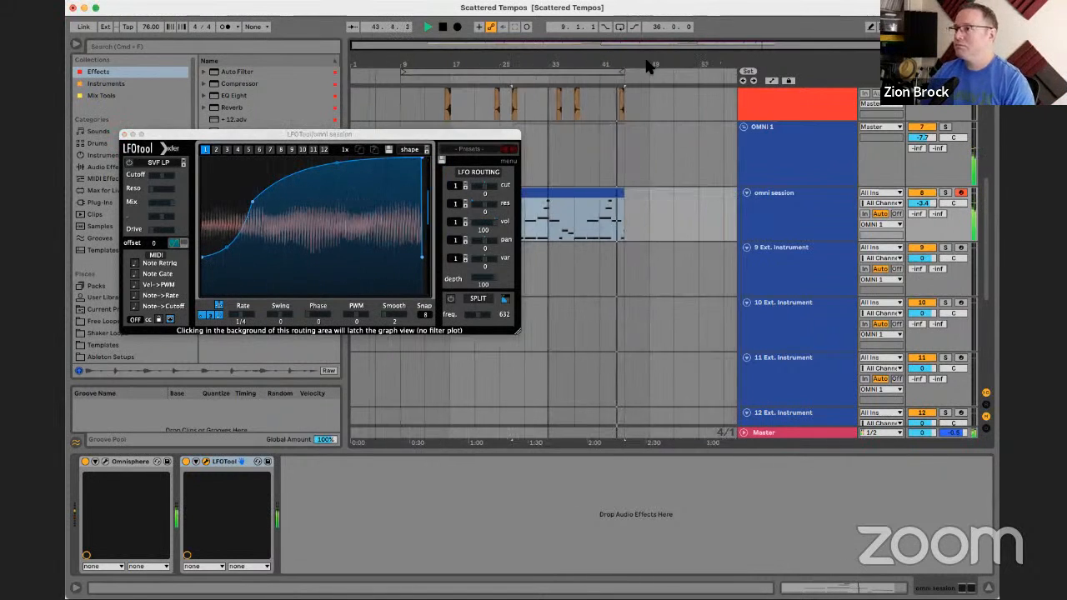
{"action": "scroll", "coordinate": [640, 186], "scroll_direction": "up", "scroll_amount": 5}
{"action": "scroll", "coordinate": [608, 229], "scroll_direction": "down", "scroll_amount": 3}
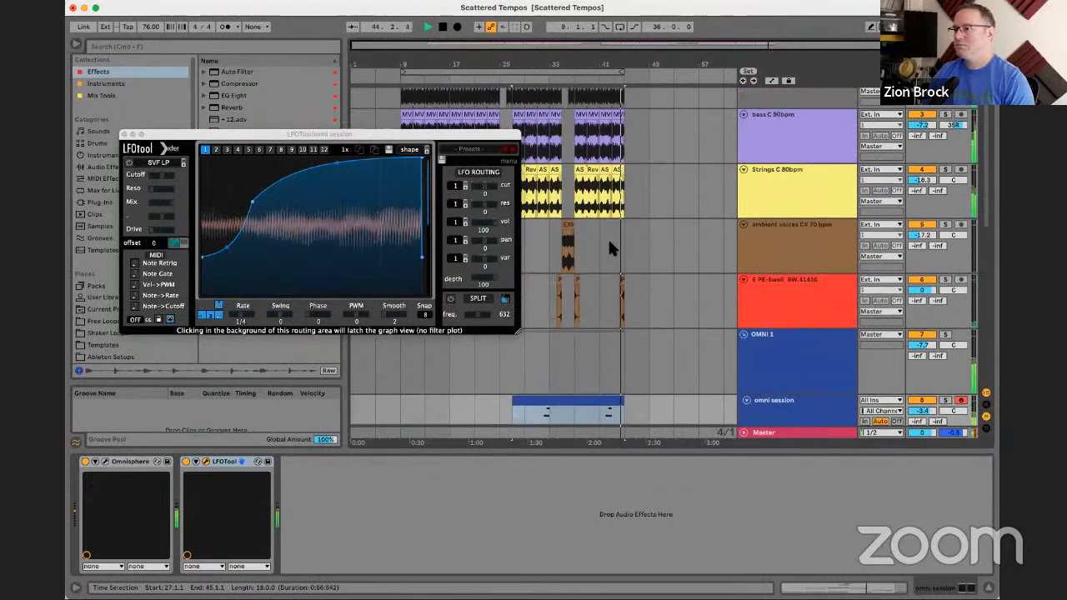
{"action": "scroll", "coordinate": [628, 313], "scroll_direction": "up", "scroll_amount": 3}
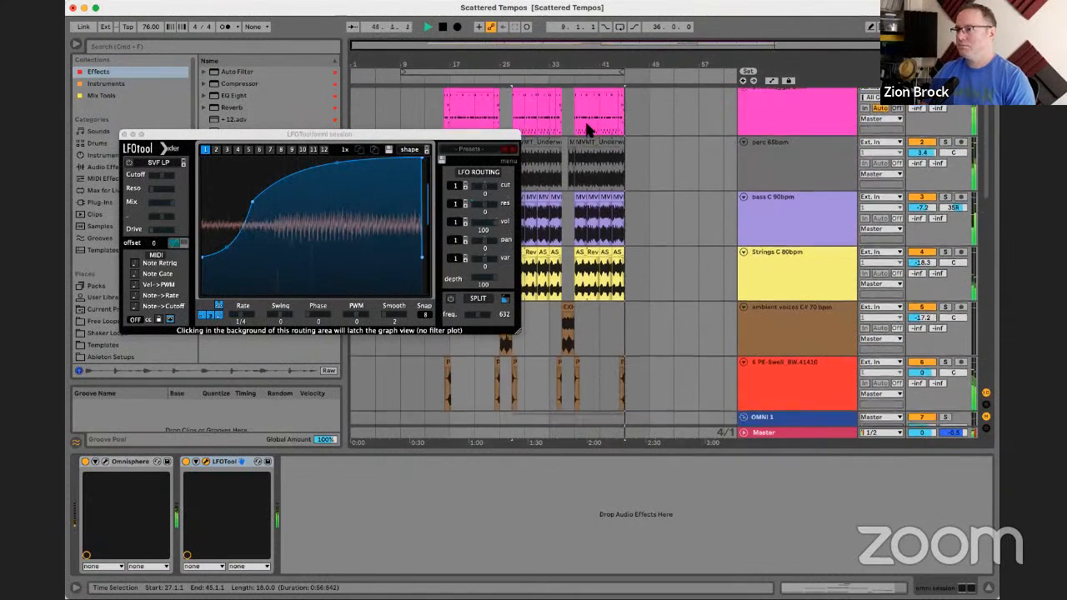
{"action": "left_click", "coordinate": [597, 97]}
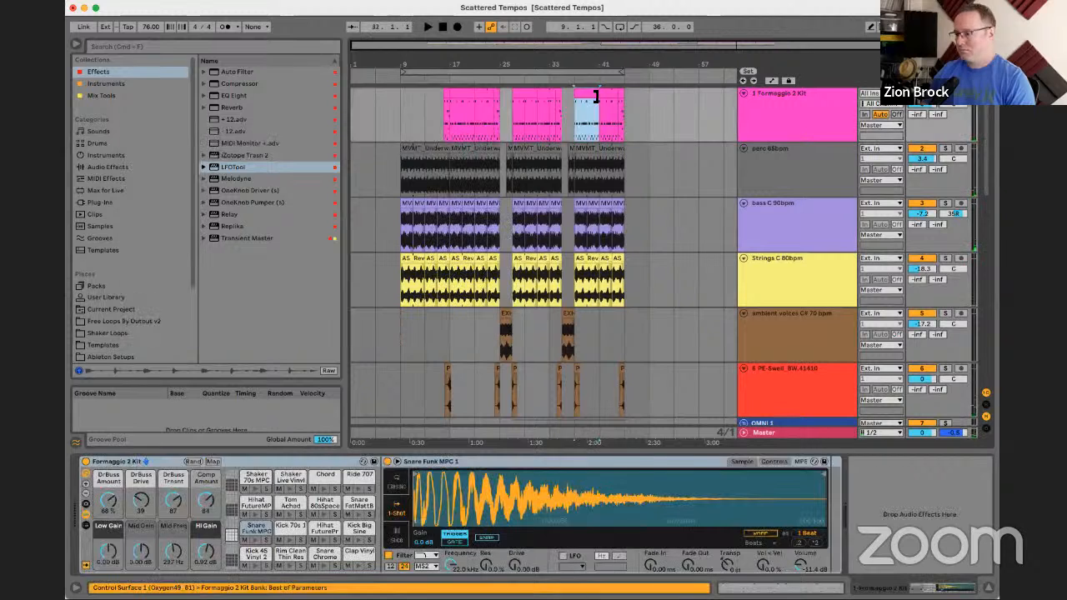
{"action": "key", "text": "space"}
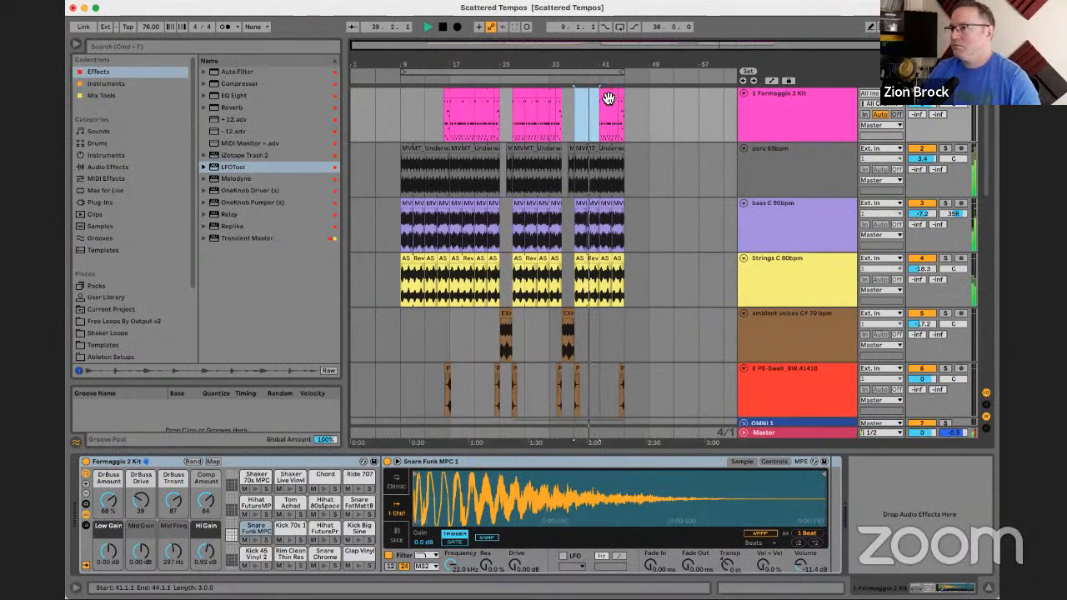
{"action": "mouse_move", "coordinate": [591, 64]}
{"action": "left_mouse_down"}
{"action": "mouse_move", "coordinate": [591, 85]}
{"action": "mouse_move", "coordinate": [592, 66]}
{"action": "left_mouse_up"}
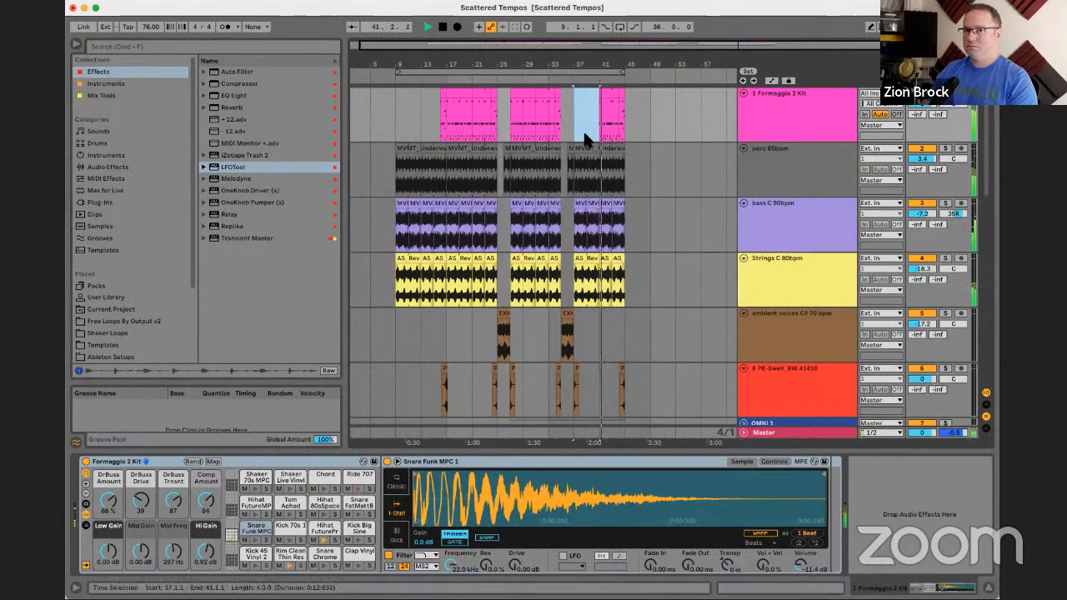
- Add Auto Filter after LFOTool on omni session as a 72.7 Hz high-pass with 0% resonance, and set the track volume to -1.9 dB
{"action": "scroll", "coordinate": [575, 262], "scroll_direction": "down", "scroll_amount": 10}
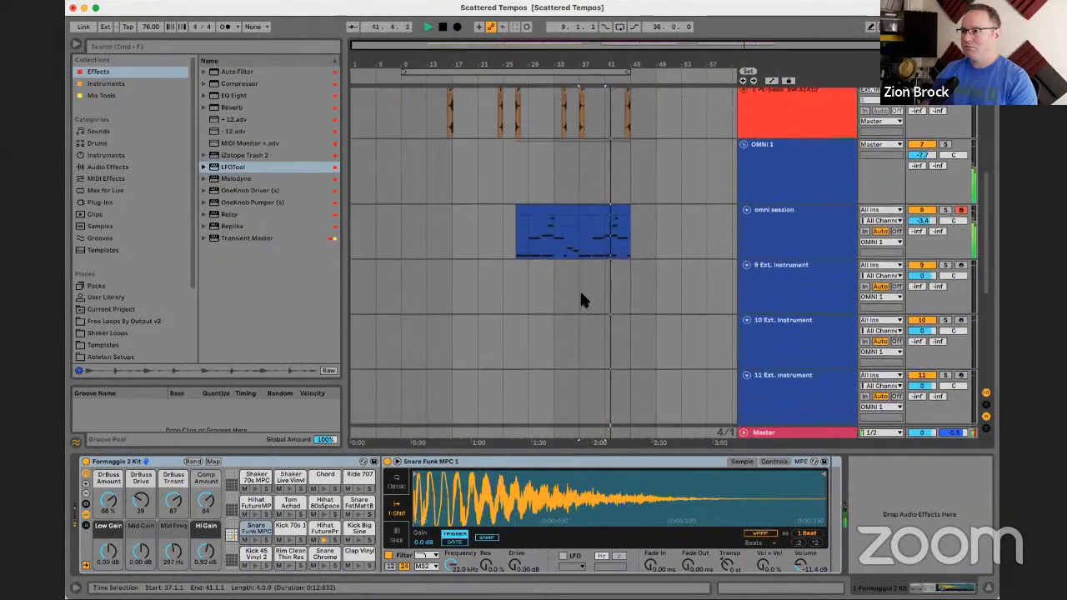
{"action": "left_click", "coordinate": [801, 225]}
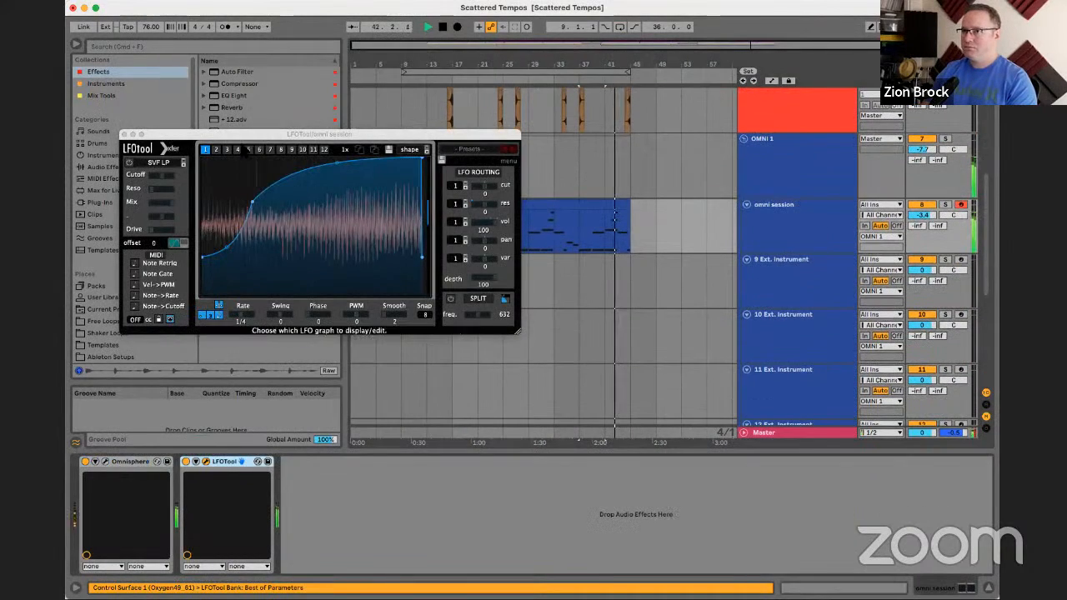
{"action": "left_click_drag", "start_coordinate": [255, 136], "coordinate": [0, 283]}
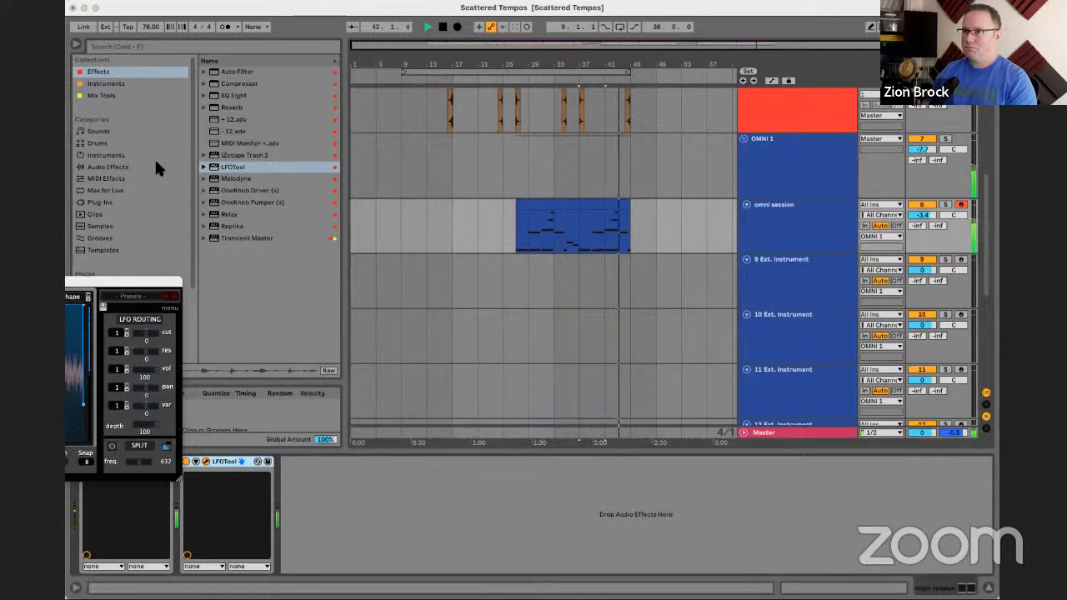
{"action": "left_click", "coordinate": [239, 71]}
{"action": "left_click_drag", "start_coordinate": [519, 226], "coordinate": [520, 225]}
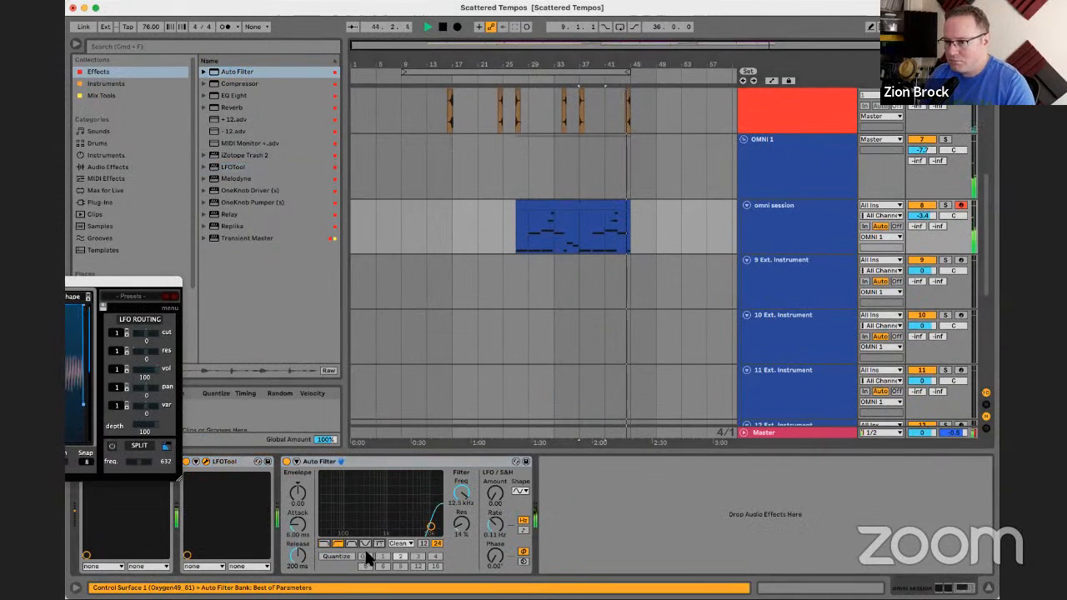
{"action": "left_click", "coordinate": [338, 544]}
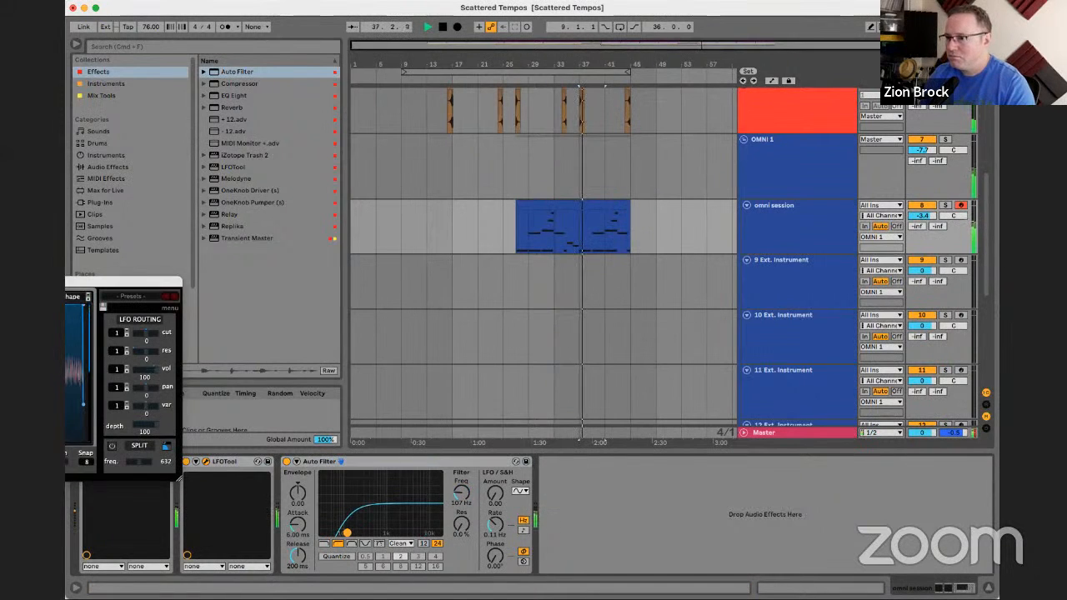
{"action": "left_click_drag", "start_coordinate": [922, 215], "coordinate": [921, 207]}
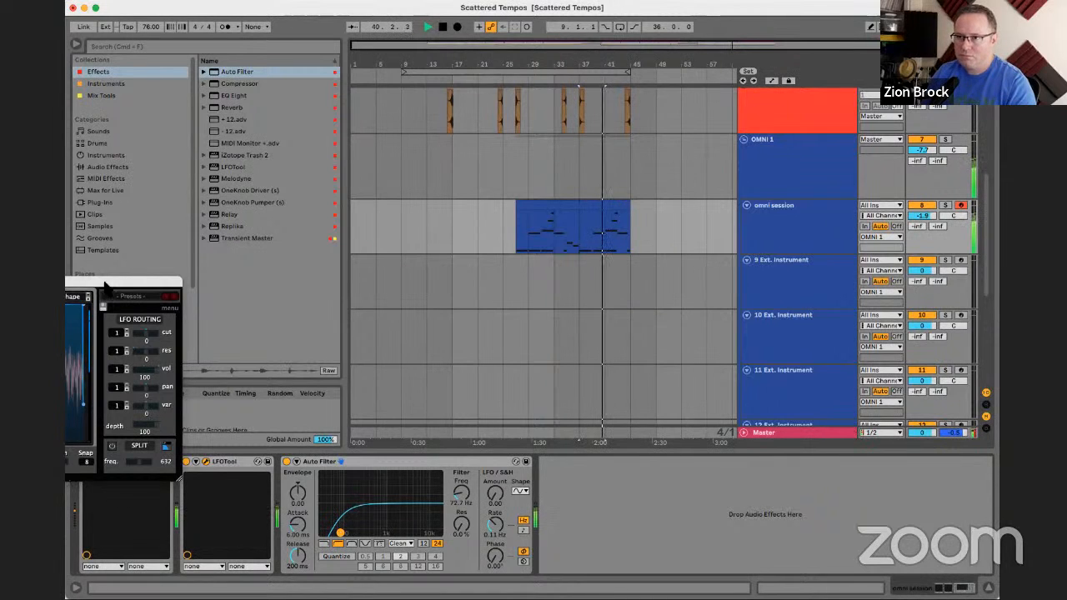
- Reduce LFOTool's overall depth to 73 and close its window
{"action": "left_click_drag", "start_coordinate": [107, 288], "coordinate": [511, 263]}
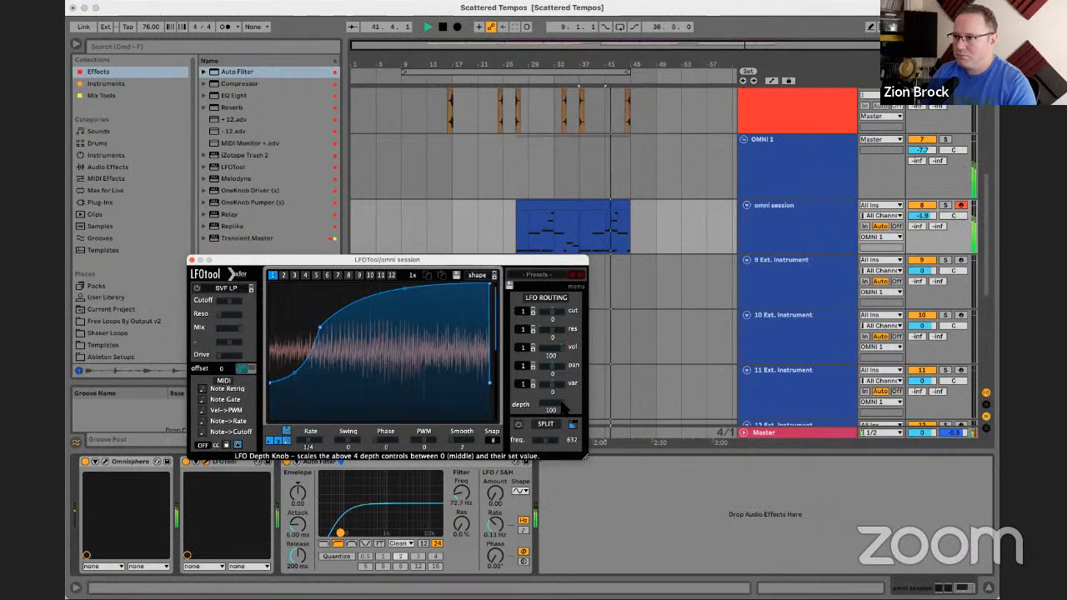
{"action": "left_click_drag", "start_coordinate": [557, 406], "coordinate": [539, 430]}
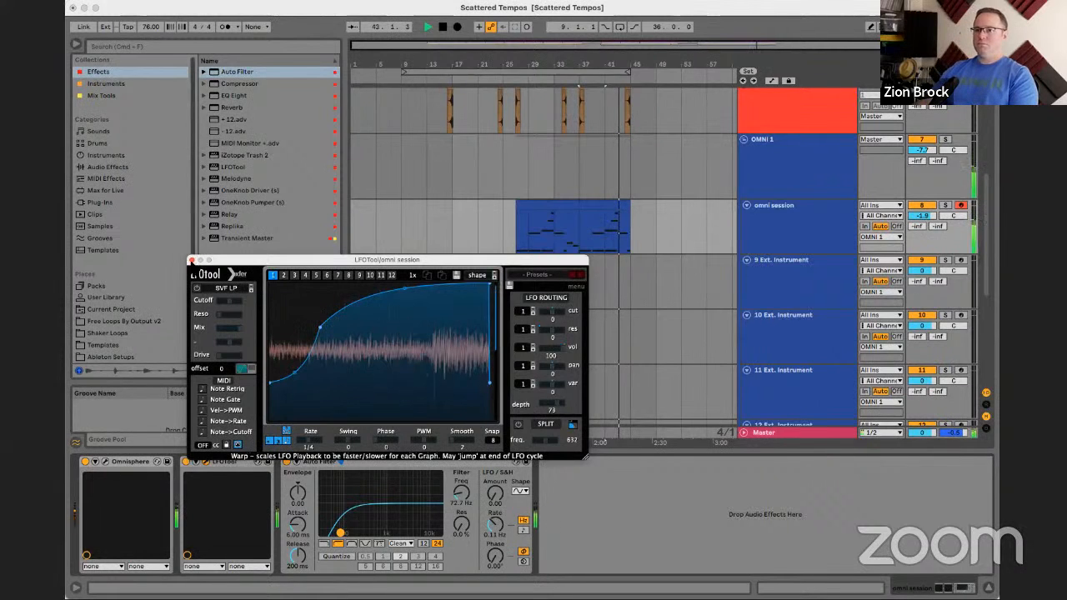
{"action": "left_click", "coordinate": [191, 259]}
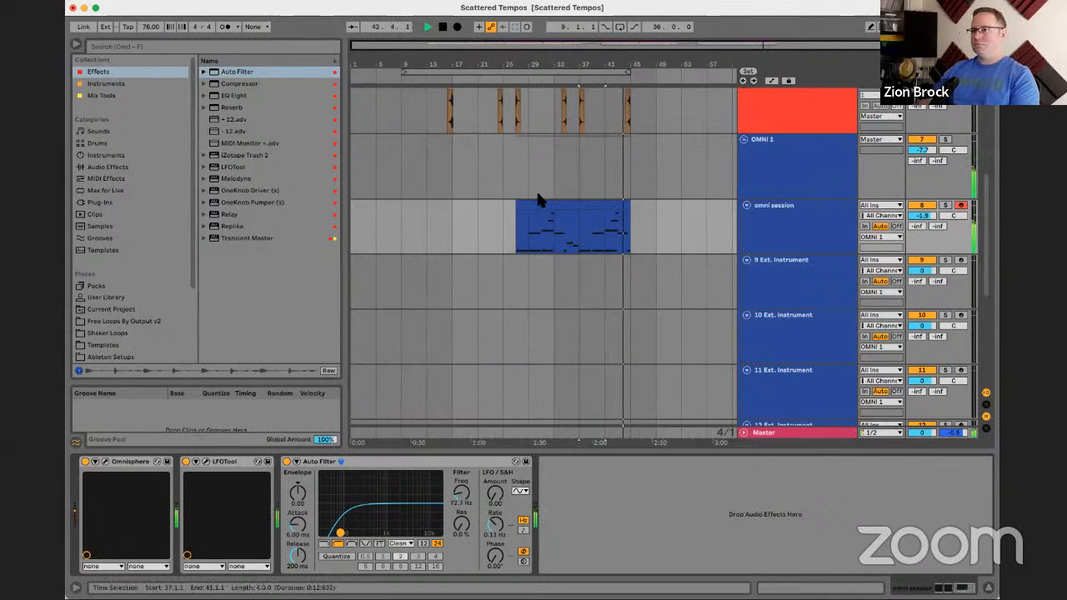
- Extend the omni session clip's start back to just before bar 25 and set the track volume to 0.2 dB during playback
{"action": "scroll", "coordinate": [533, 202], "scroll_direction": "up", "scroll_amount": 8}
{"action": "scroll", "coordinate": [532, 204], "scroll_direction": "down", "scroll_amount": 5}
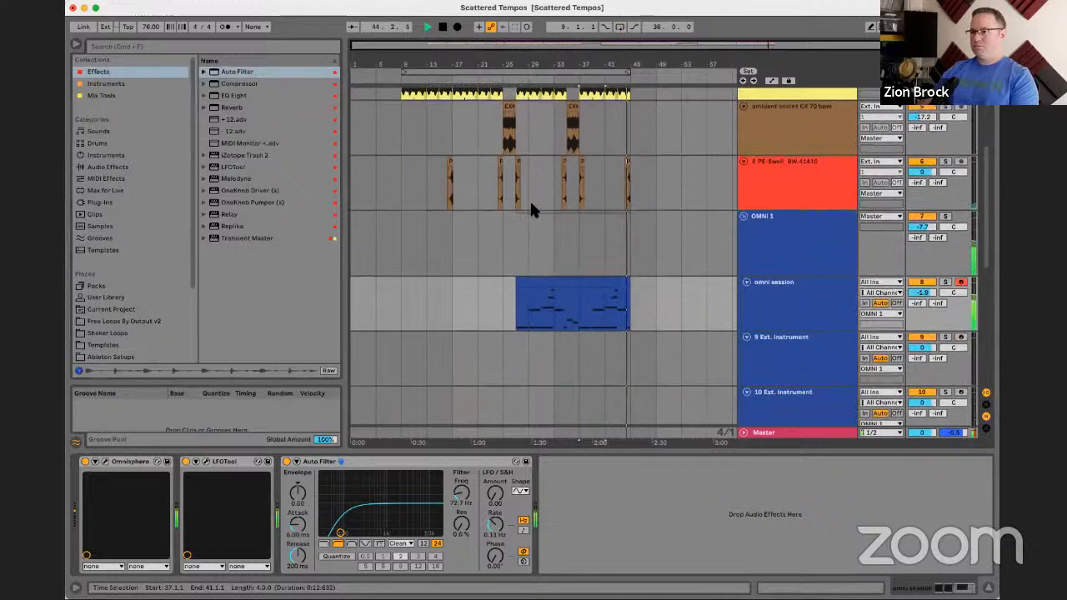
{"action": "scroll", "coordinate": [532, 208], "scroll_direction": "down", "scroll_amount": 1}
{"action": "left_click_drag", "start_coordinate": [517, 271], "coordinate": [503, 271]}
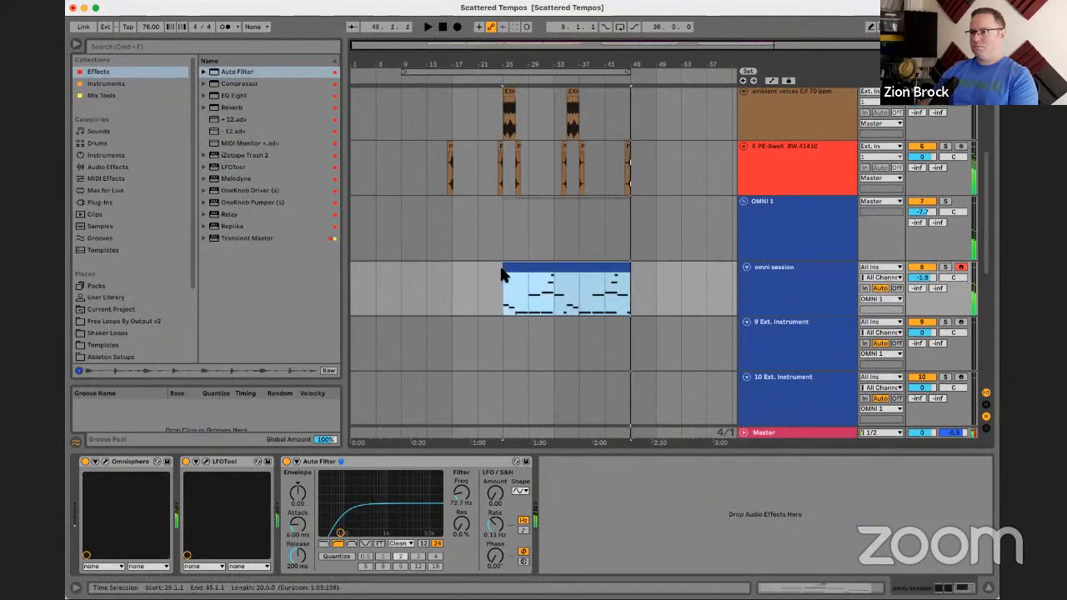
{"action": "key", "text": "space"}
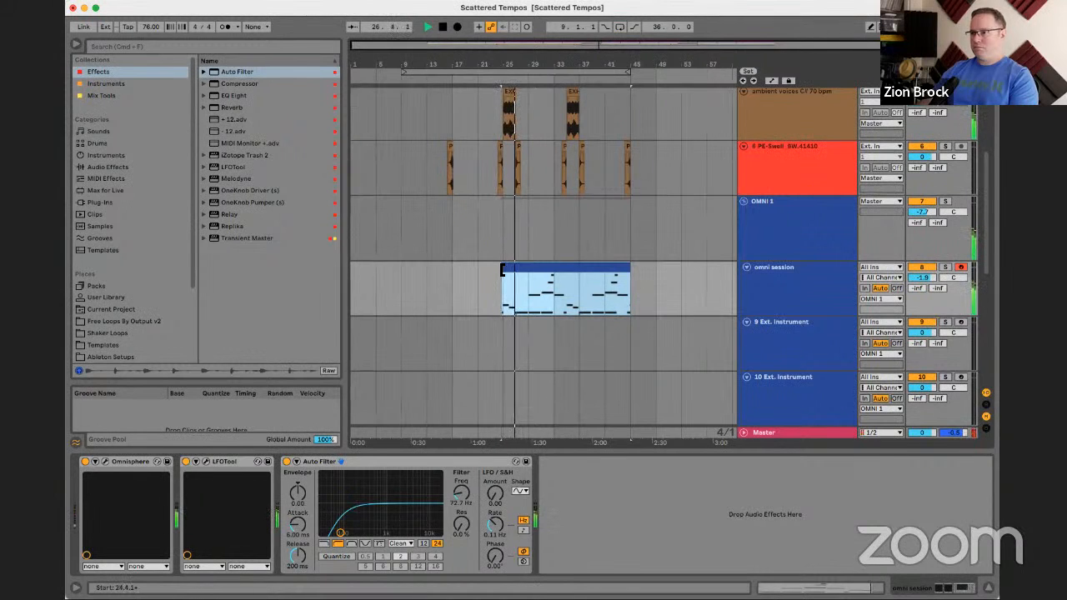
{"action": "key", "text": "space"}
{"action": "key", "text": "space"}
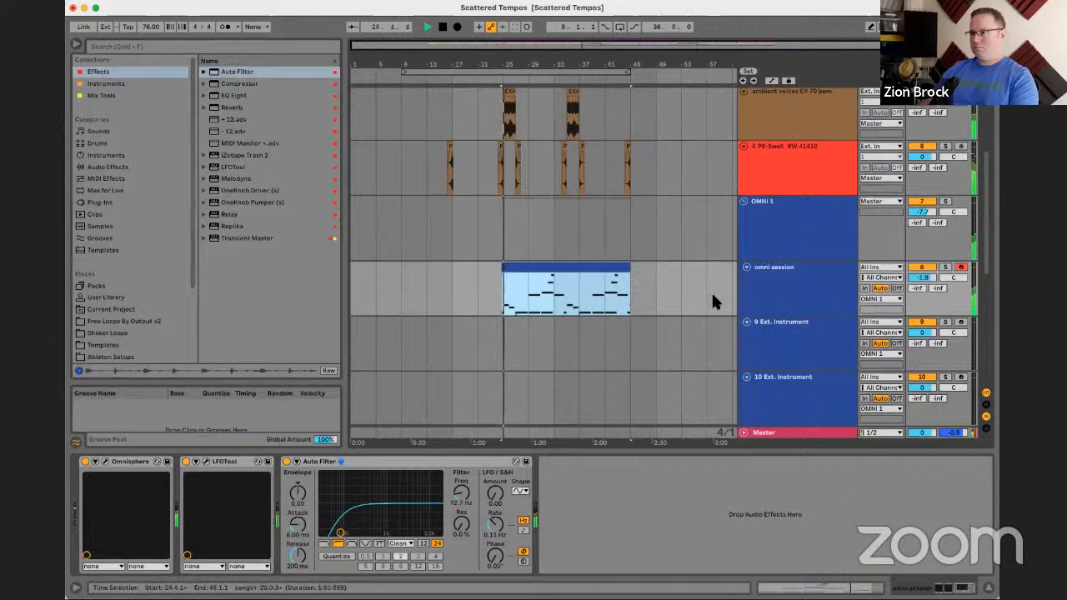
{"action": "left_click", "coordinate": [921, 277]}
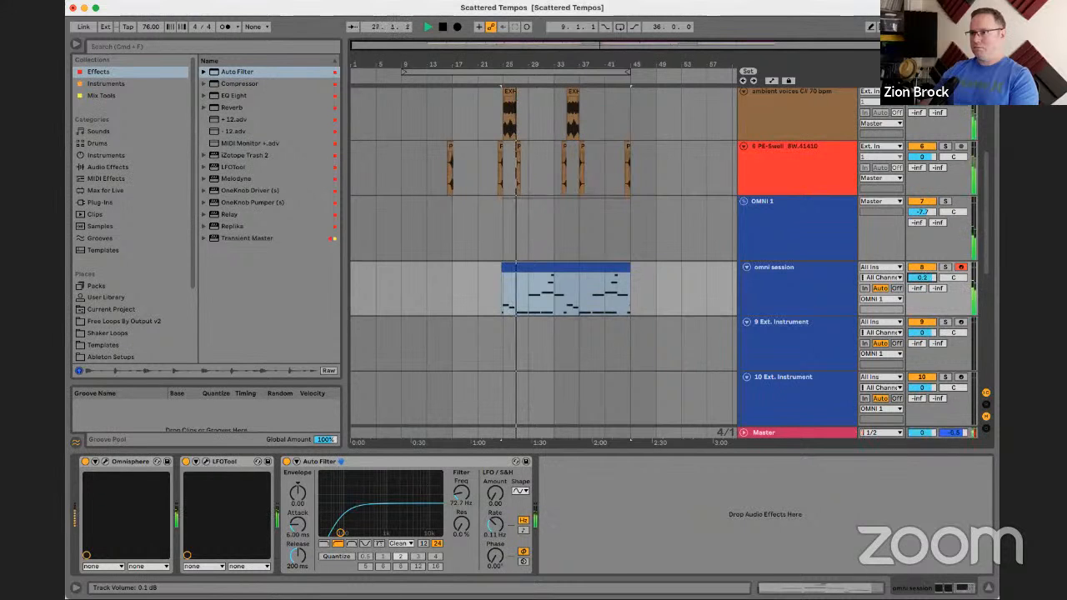
- Collapse the OMNI 1 group and add Kontakt from the Instruments collection on a new MIDI track below it
{"action": "left_click", "coordinate": [785, 303]}
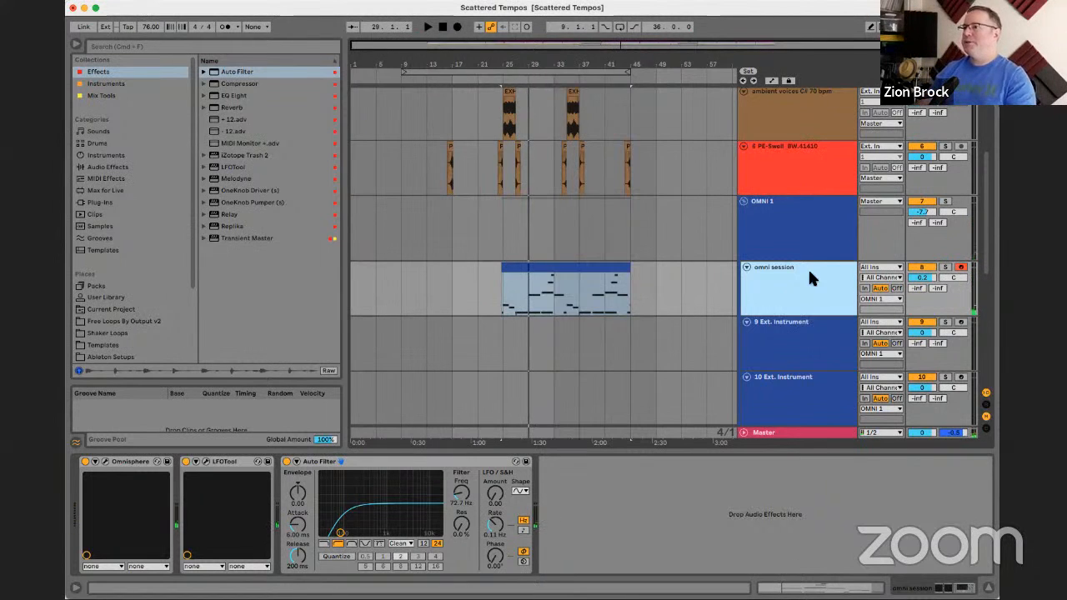
{"action": "left_click", "coordinate": [743, 201]}
{"action": "left_click", "coordinate": [743, 203]}
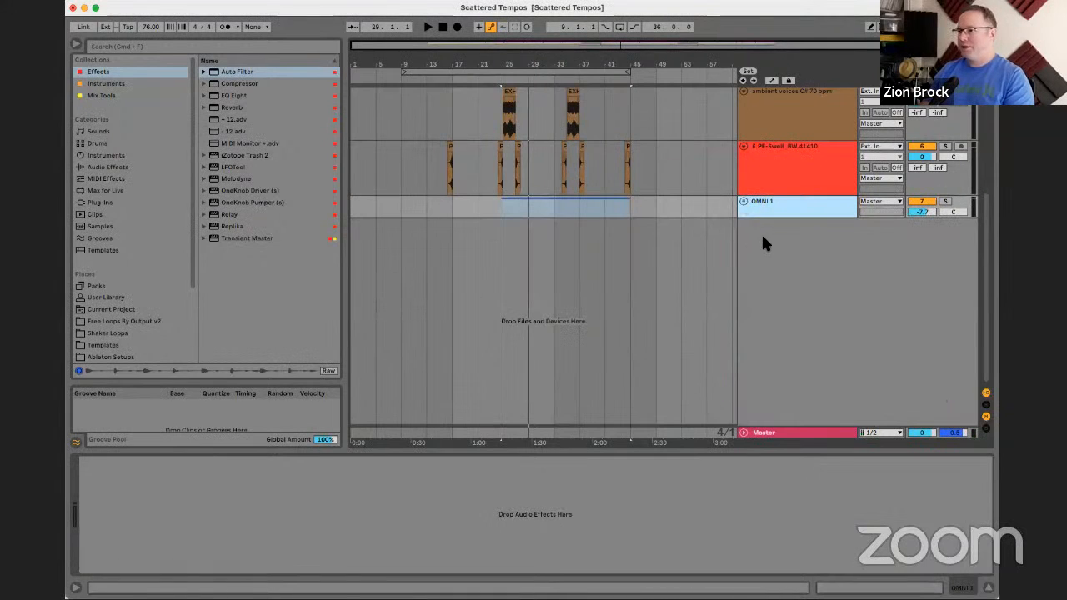
{"action": "left_click", "coordinate": [138, 81]}
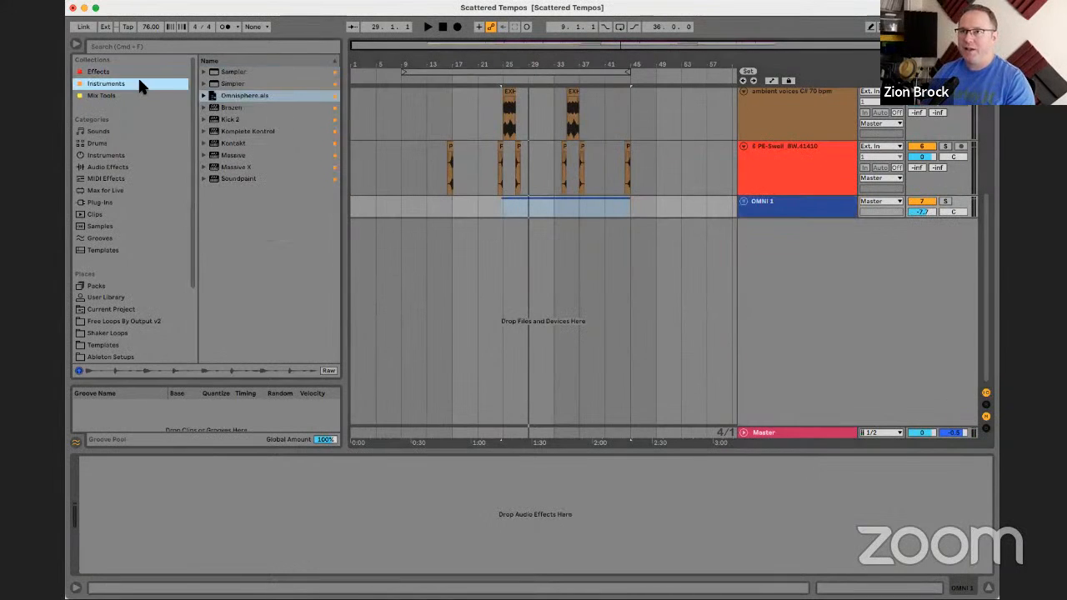
{"action": "left_click", "coordinate": [231, 144]}
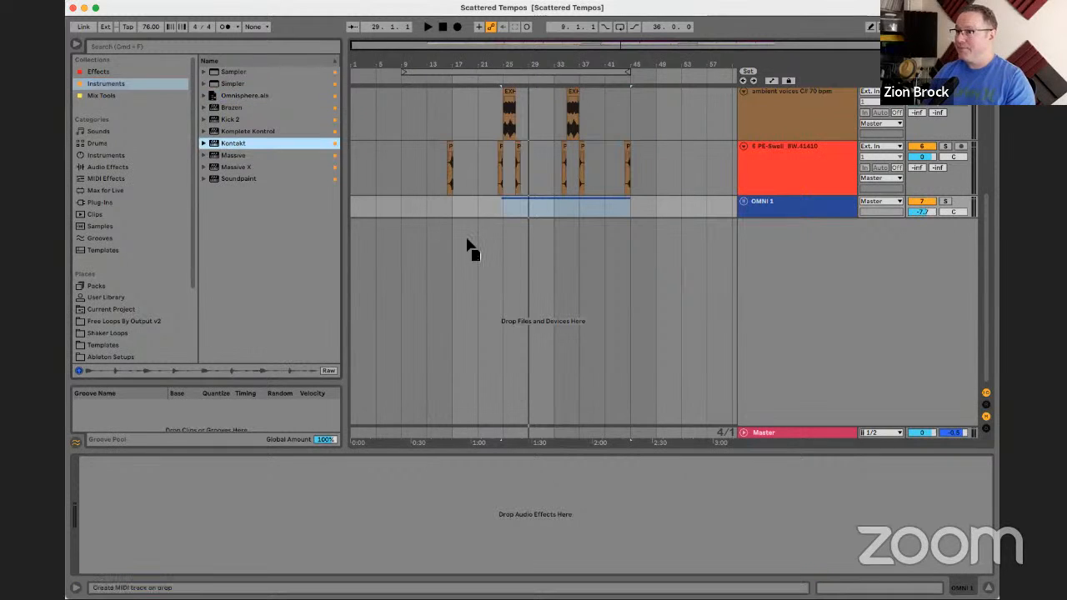
{"action": "left_click_drag", "start_coordinate": [469, 242], "coordinate": [470, 245]}
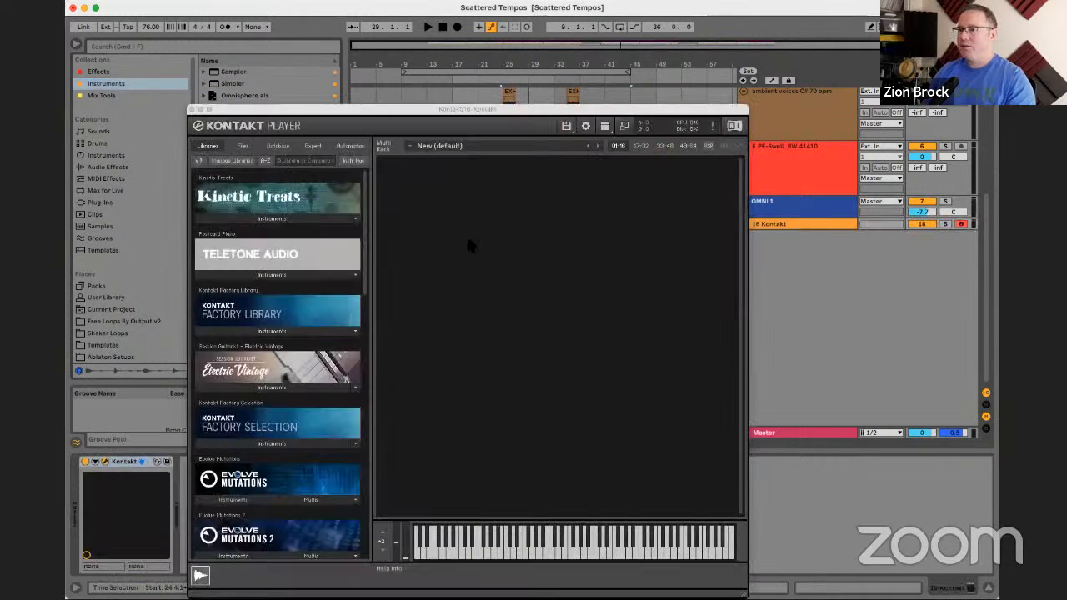
- Browse the Kontakt libraries and load the EXHALE.nki instrument from the EXHALE library into the rack
{"action": "scroll", "coordinate": [323, 374], "scroll_direction": "down", "scroll_amount": 10}
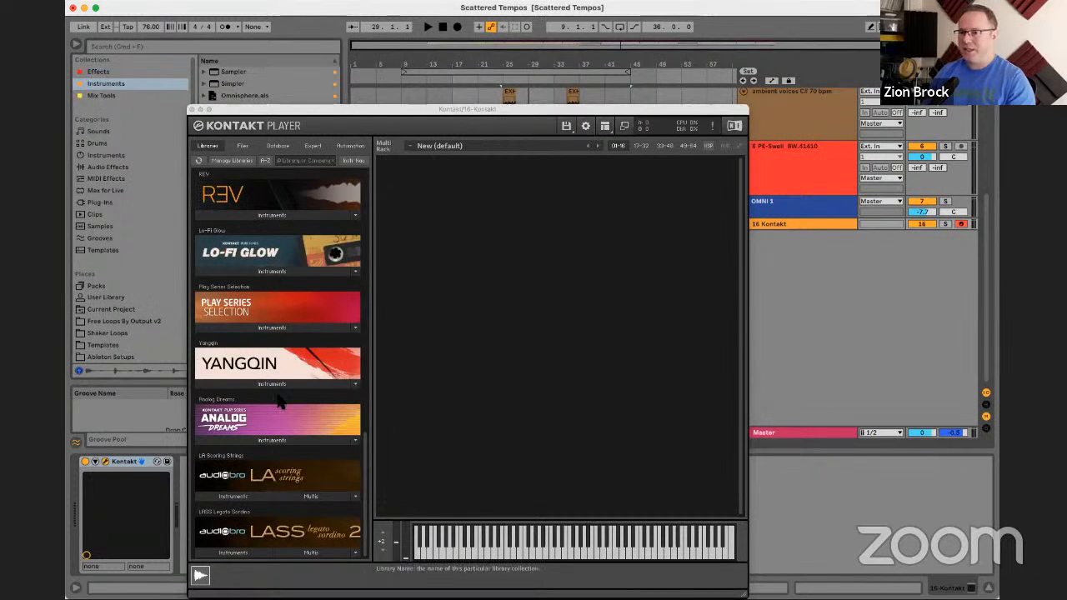
{"action": "scroll", "coordinate": [284, 396], "scroll_direction": "up", "scroll_amount": 3}
{"action": "scroll", "coordinate": [283, 396], "scroll_direction": "up", "scroll_amount": 5}
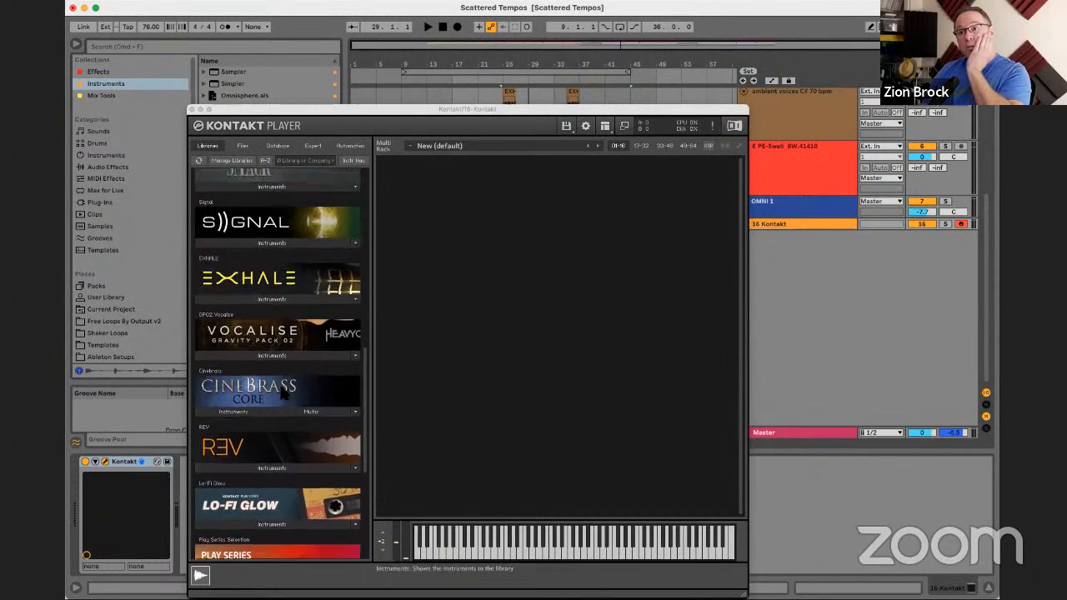
{"action": "left_click", "coordinate": [275, 349]}
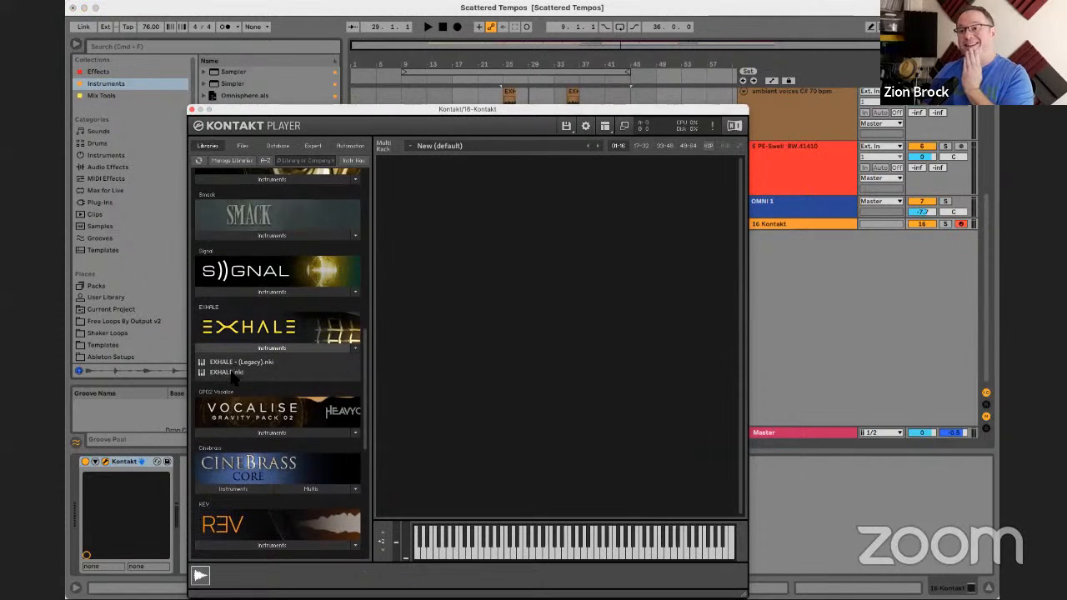
{"action": "left_click_drag", "start_coordinate": [234, 372], "coordinate": [477, 293]}
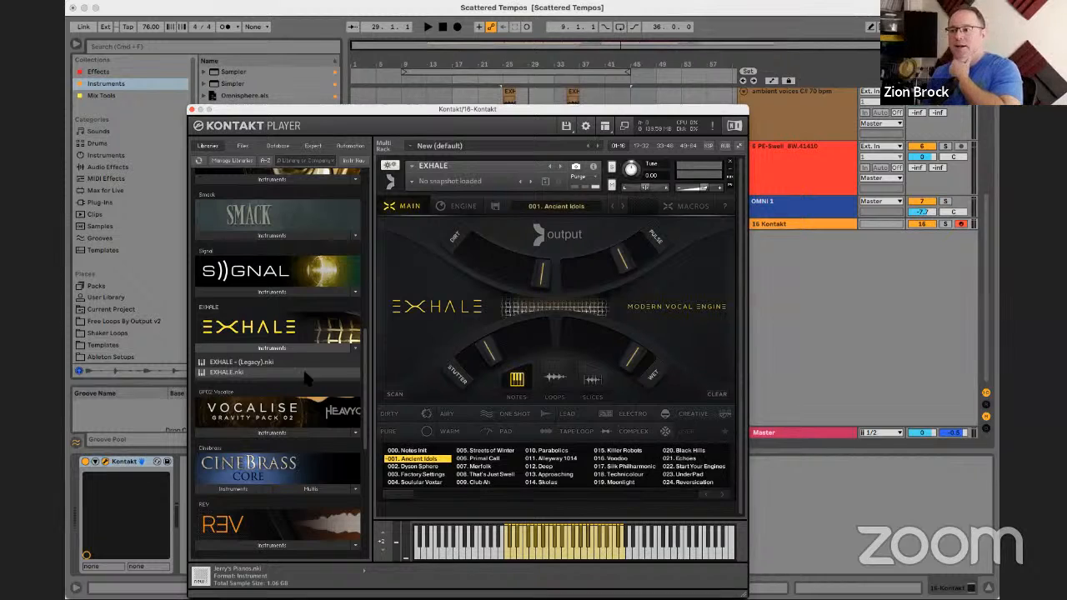
- Switch EXHALE from Notes to Slices mode and accept the preset change
{"action": "left_click", "coordinate": [557, 557]}
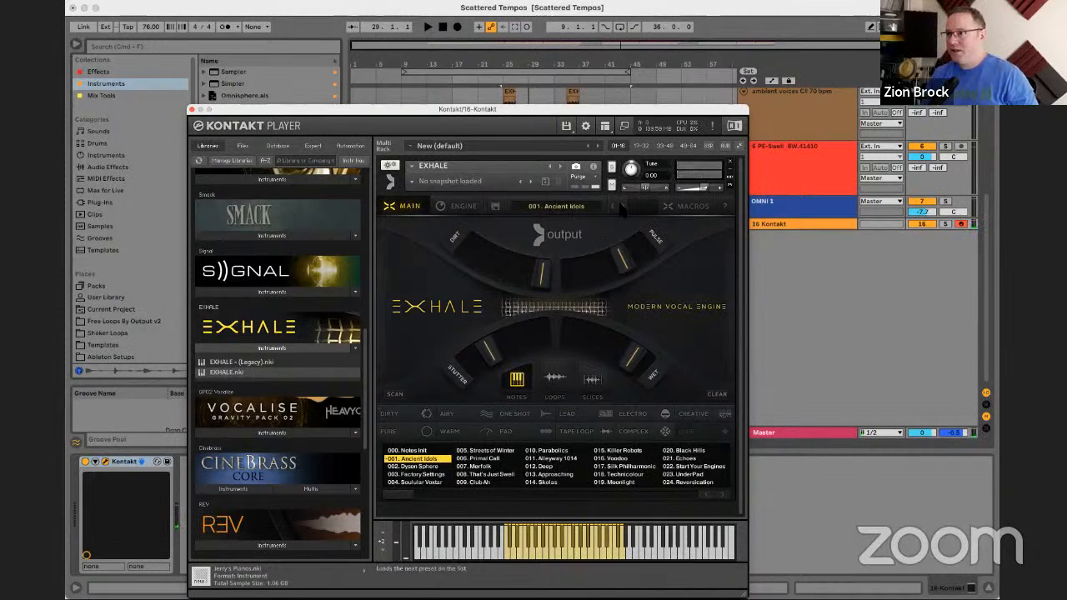
{"action": "left_click", "coordinate": [593, 392]}
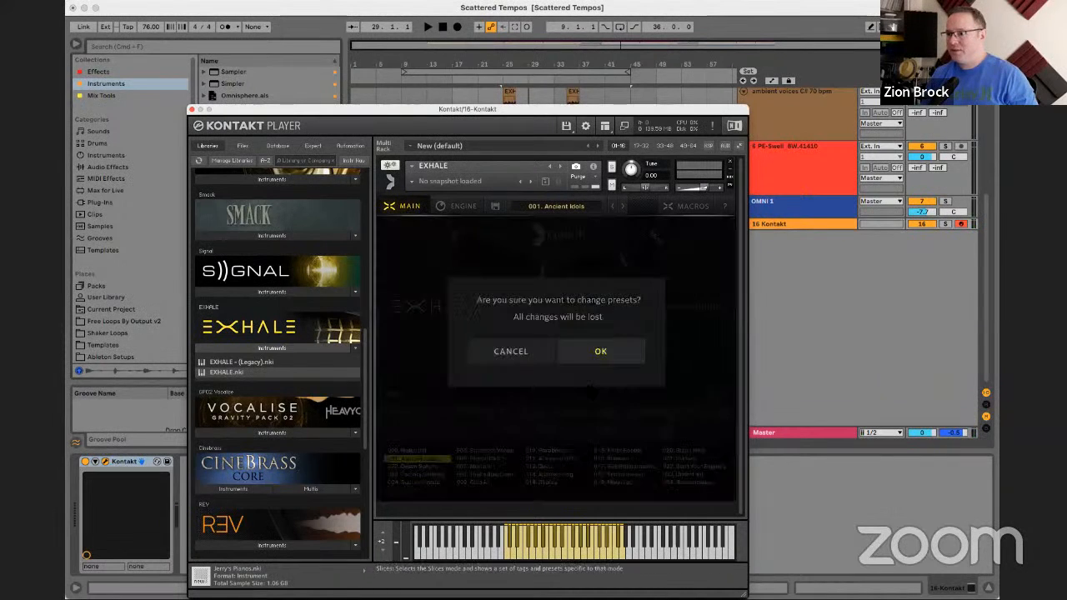
{"action": "left_click", "coordinate": [600, 353]}
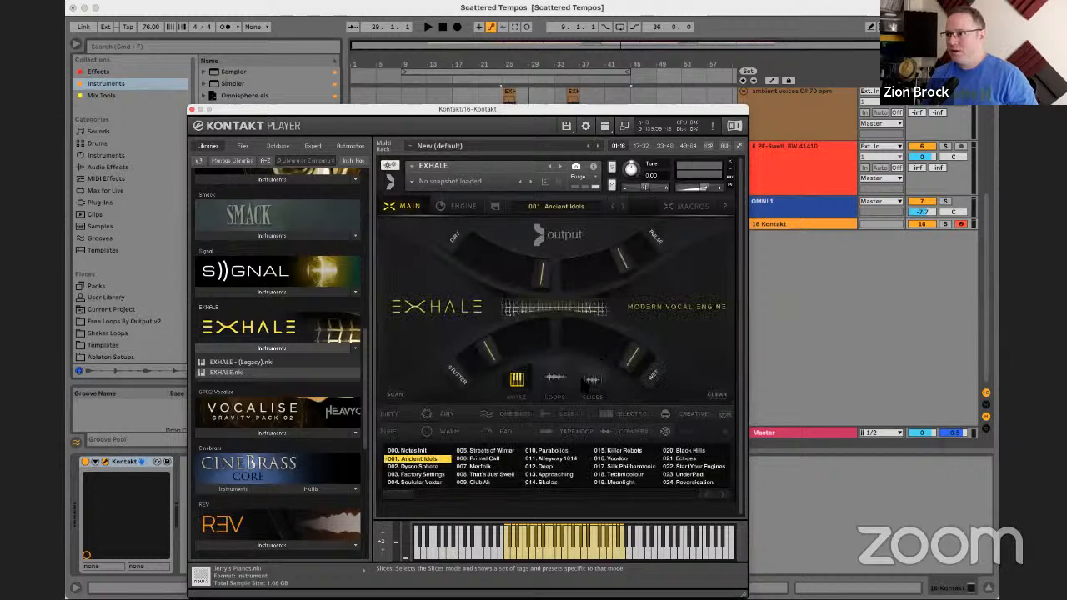
{"action": "left_click", "coordinate": [595, 383]}
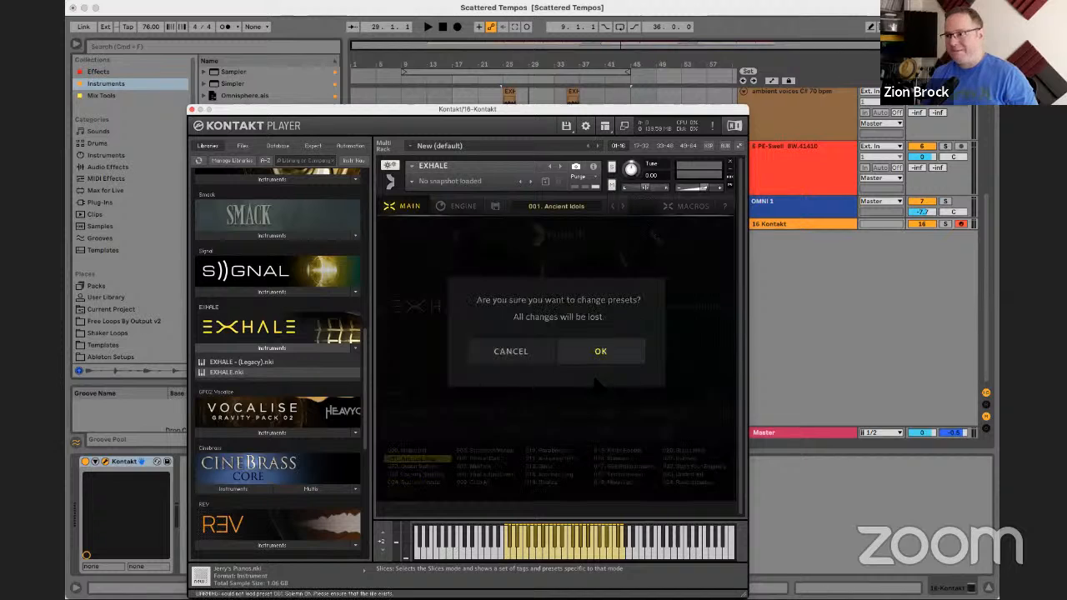
{"action": "left_click", "coordinate": [593, 353]}
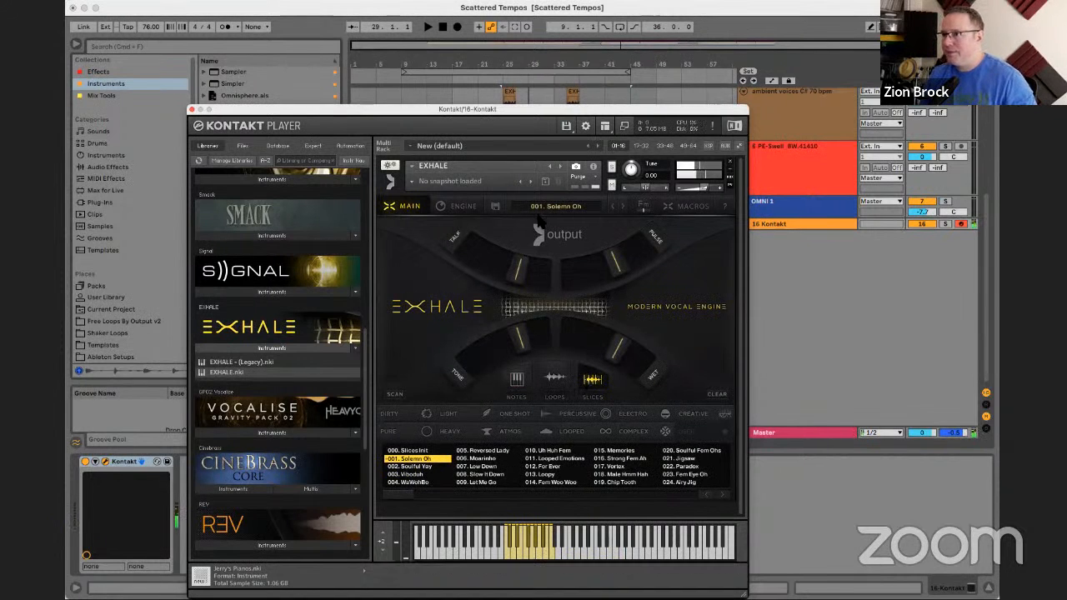
- Set the slice key to C minor, audition it against playback, and unfold the 16 Kontakt track
{"action": "left_click", "coordinate": [640, 208]}
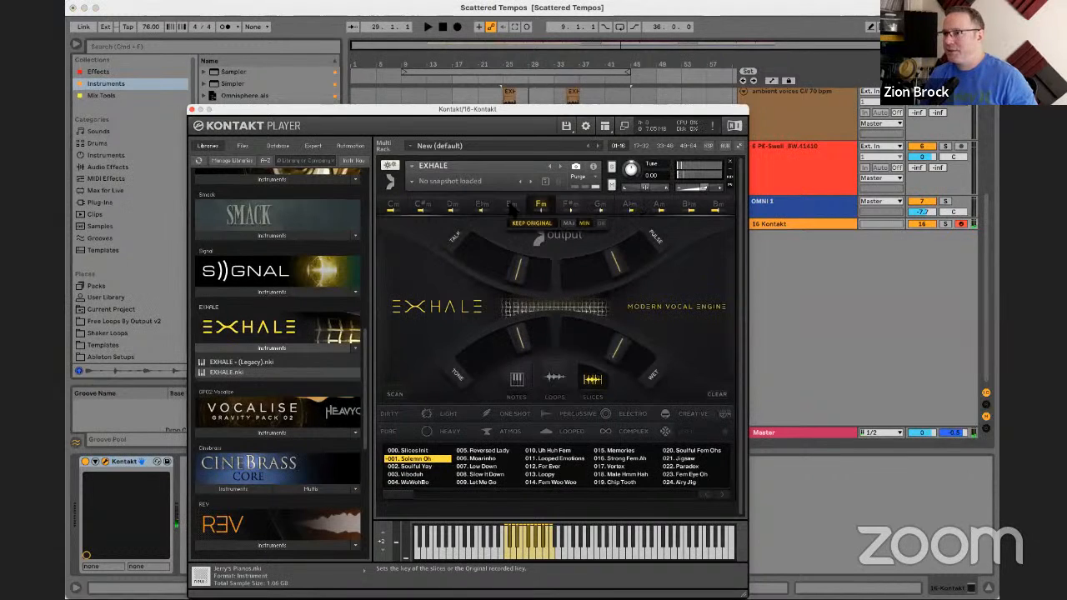
{"action": "left_click", "coordinate": [392, 205]}
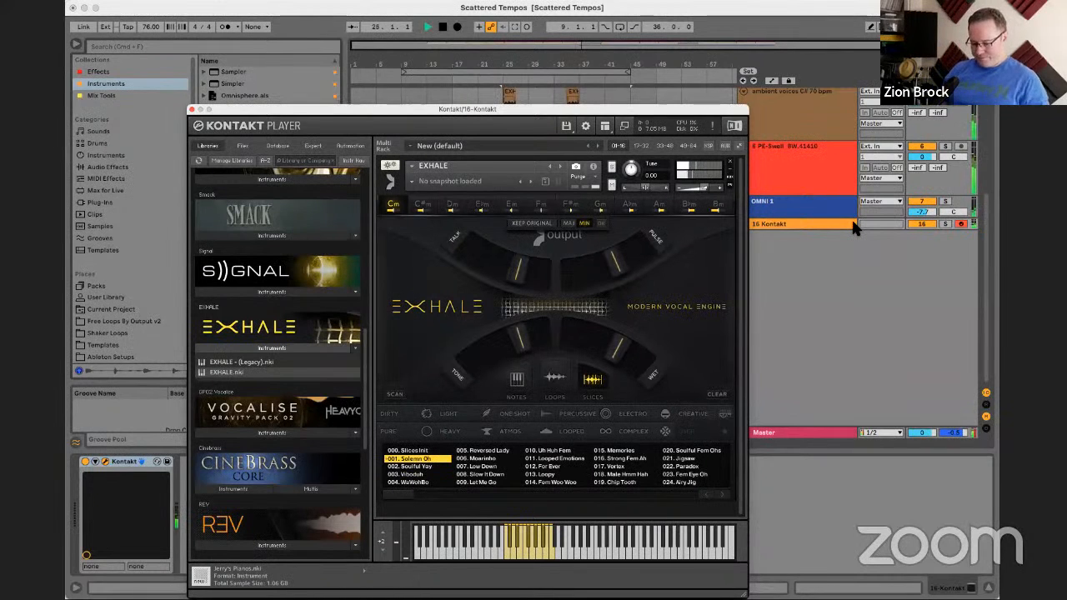
{"action": "key", "text": "space"}
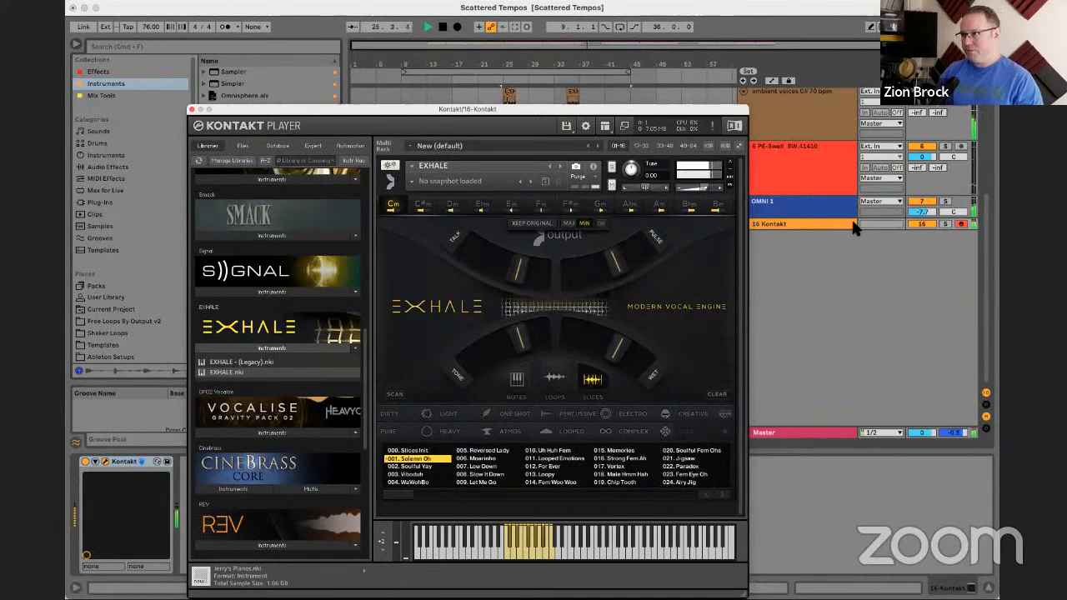
{"action": "left_click_drag", "start_coordinate": [727, 109], "coordinate": [786, 120]}
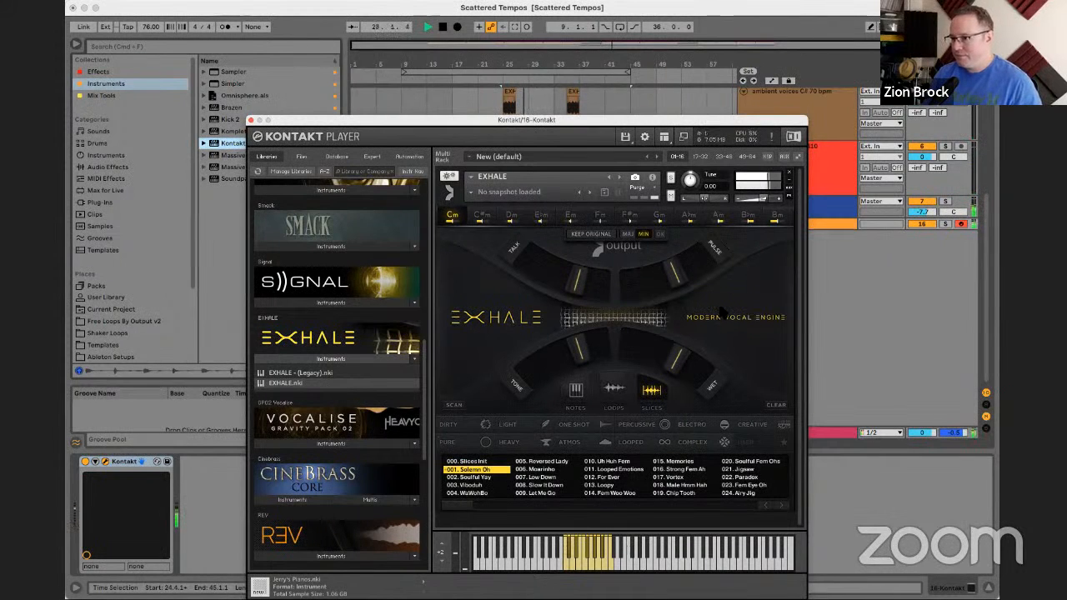
{"action": "left_click_drag", "start_coordinate": [704, 118], "coordinate": [564, 102]}
{"action": "left_click", "coordinate": [740, 219]}
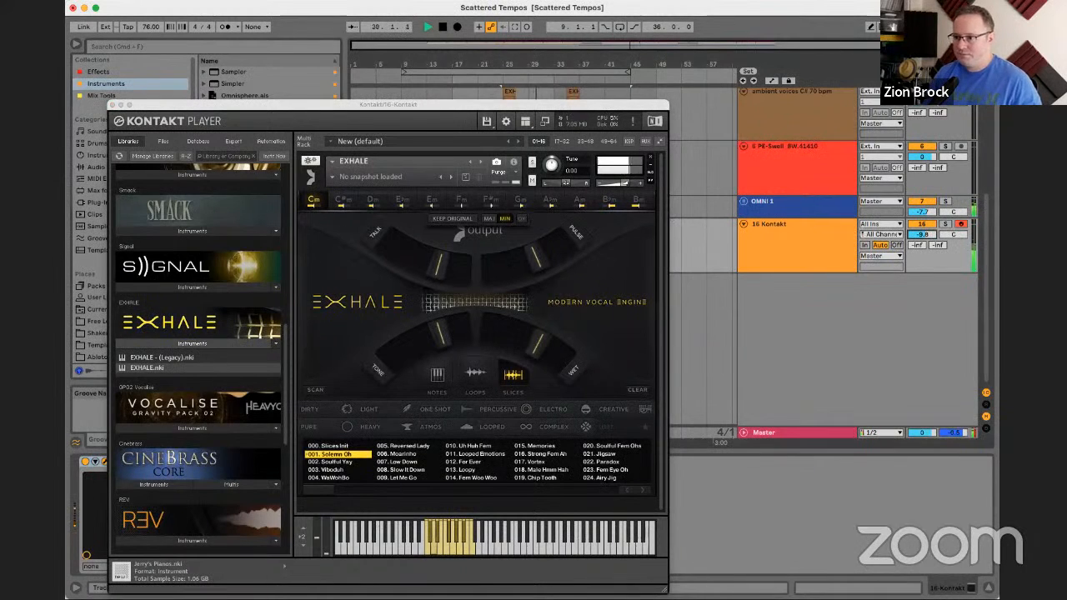
- Try the Jigsaw preset, load 016. Strong Fem Ah, and record a vocal slice part on 16 Kontakt up to about bar 35
{"action": "left_click", "coordinate": [605, 455]}
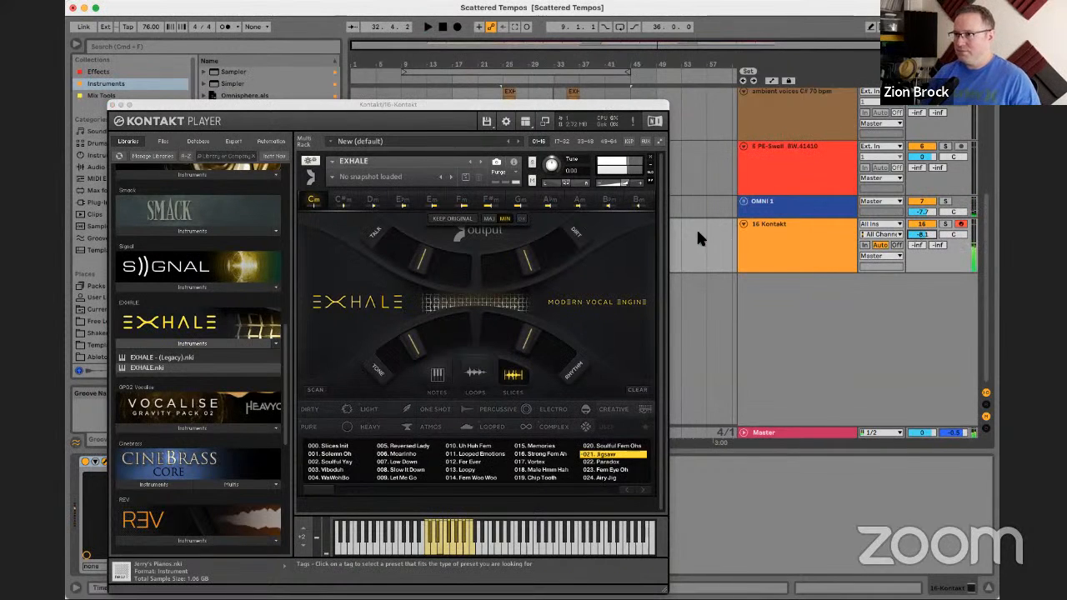
{"action": "left_click", "coordinate": [540, 454]}
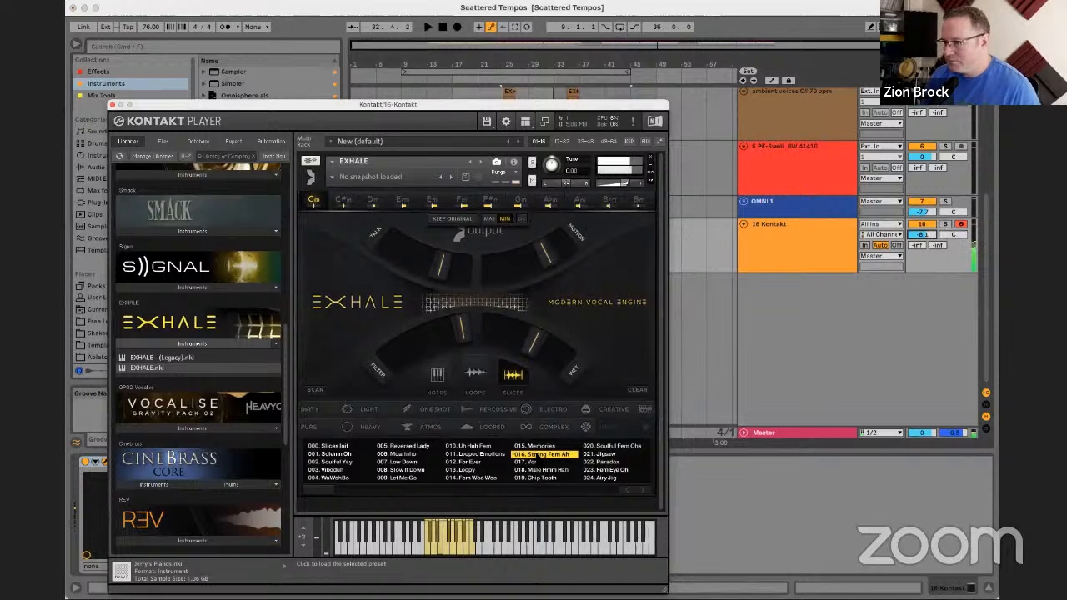
{"action": "key", "text": "space"}
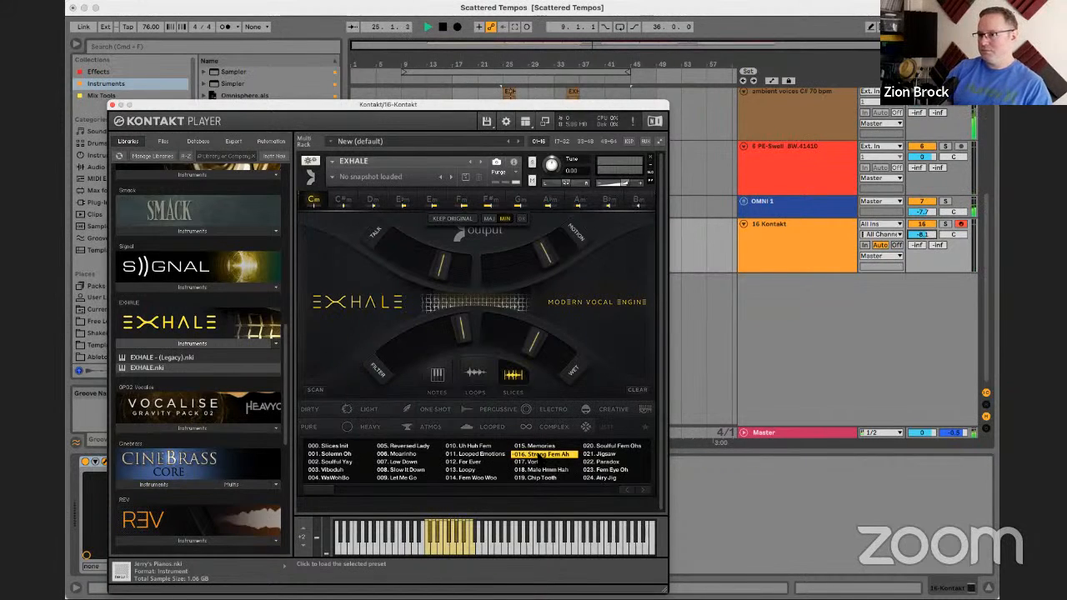
{"action": "key", "text": "F9"}
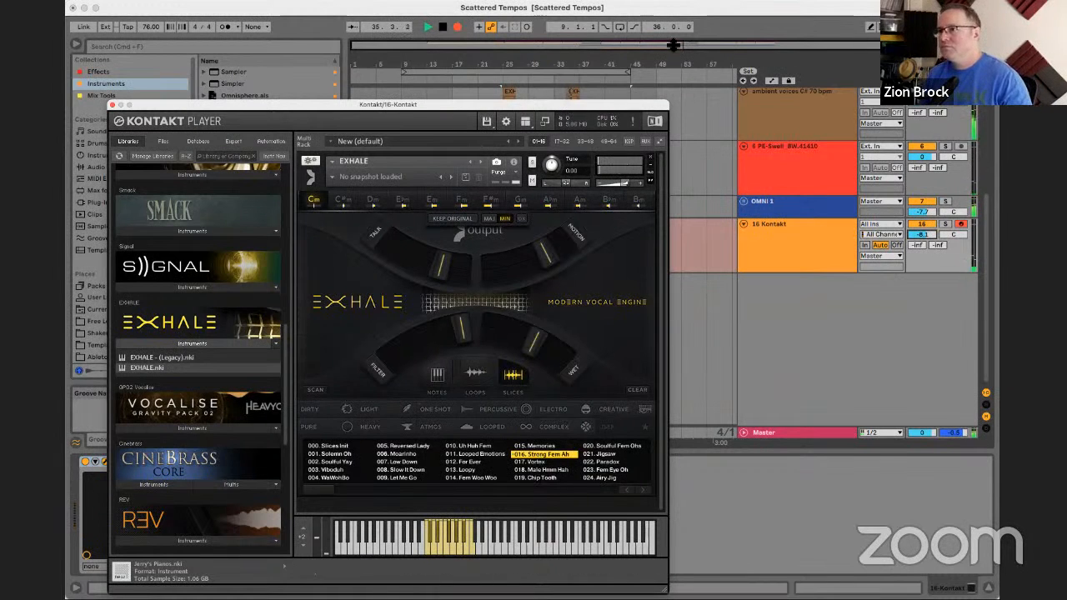
{"action": "key", "text": "space"}
- Uncover the arrangement behind the plug-in window, copy the recorded Kontakt clip to bar 9, and open the copy's notes
{"action": "left_click_drag", "start_coordinate": [613, 112], "coordinate": [294, 156]}
{"action": "left_click", "coordinate": [544, 224]}
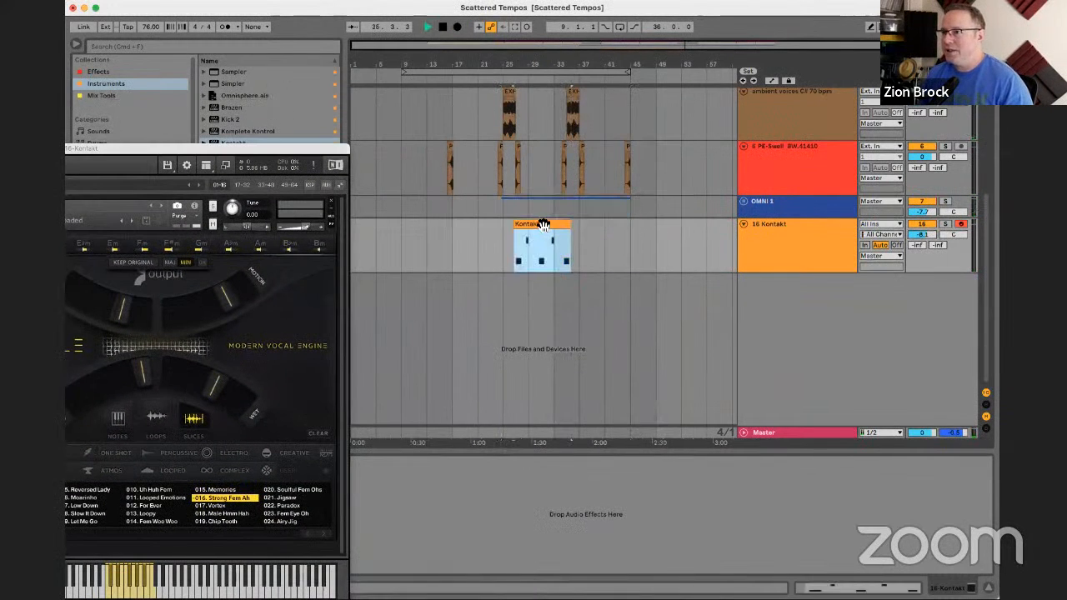
{"action": "key", "text": "space"}
{"action": "left_click_drag", "start_coordinate": [519, 66], "coordinate": [568, 67]}
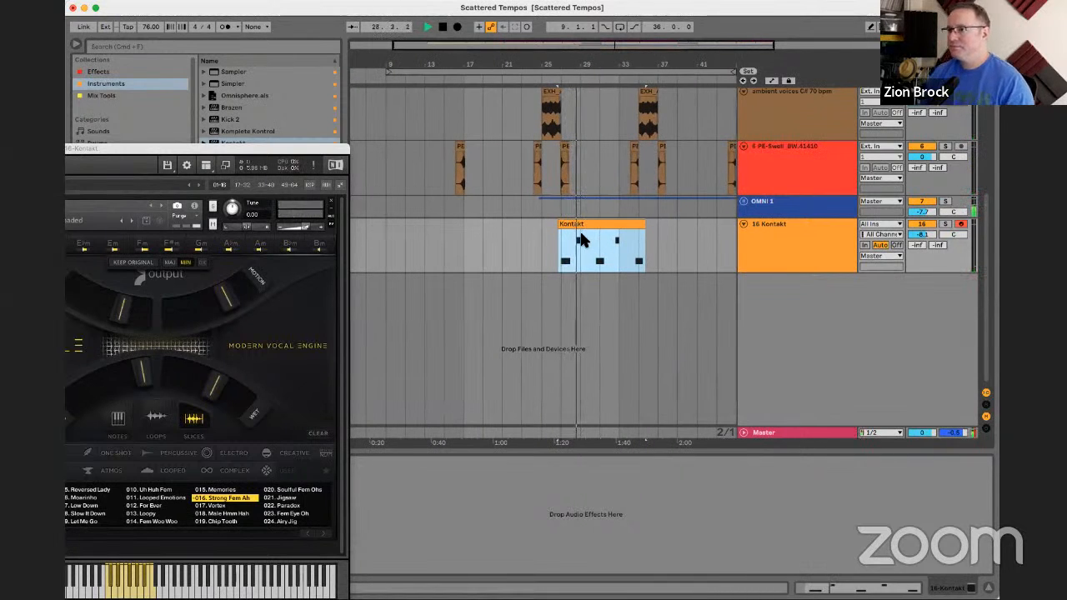
{"action": "left_click_drag", "start_coordinate": [562, 225], "coordinate": [413, 224]}
{"action": "key", "text": "space"}
{"action": "key", "text": "space"}
{"action": "double_click", "coordinate": [423, 224]}
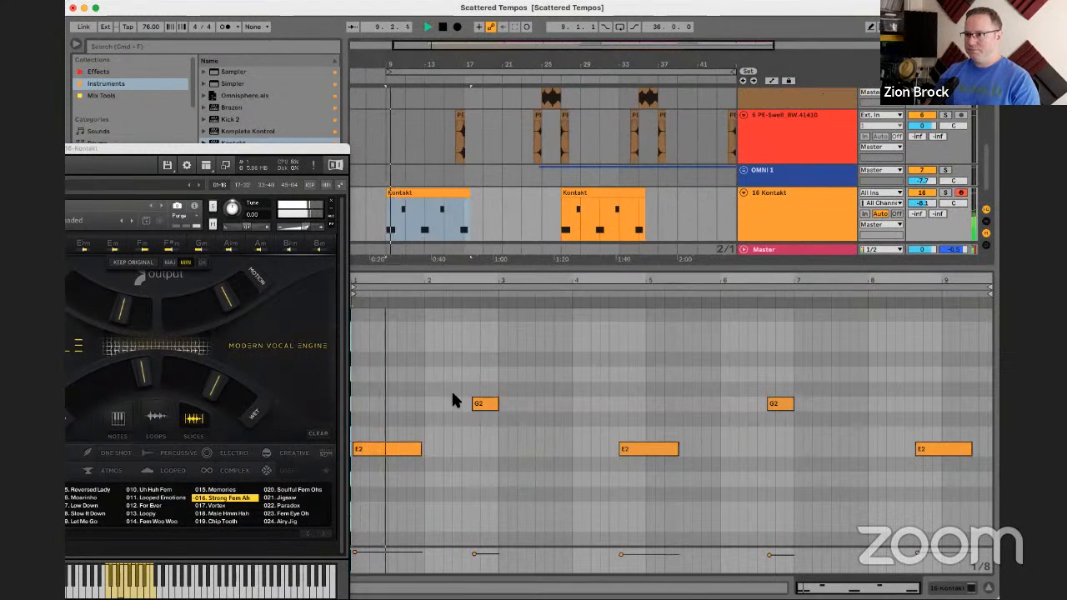
- Delete the opening E2 note of the bar 9 clip and raise the first G2 note to A2
{"action": "double_click", "coordinate": [392, 447]}
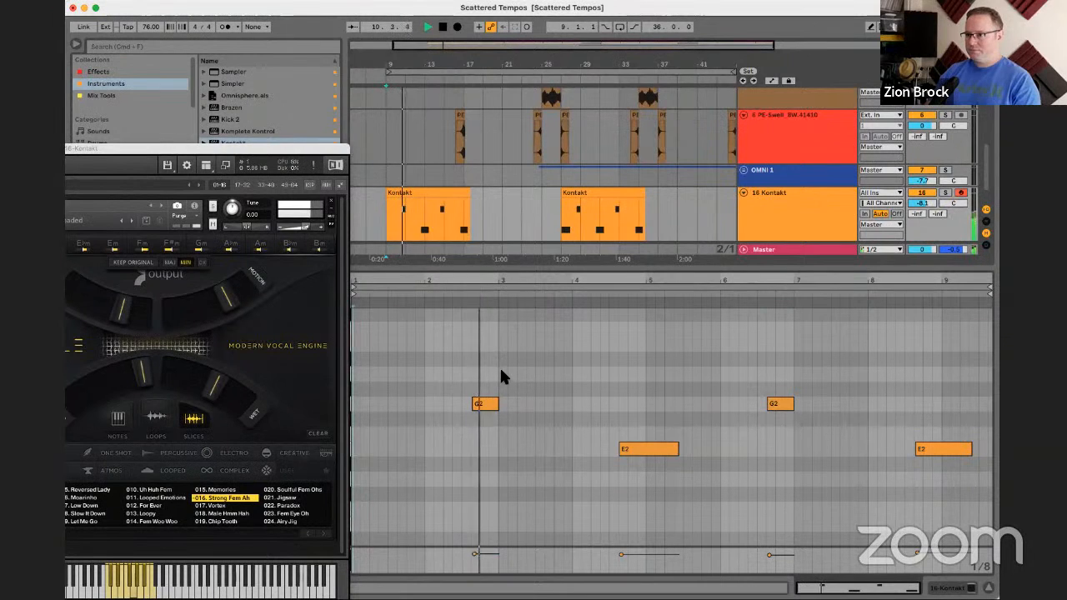
{"action": "key", "text": "space"}
{"action": "left_click_drag", "start_coordinate": [486, 403], "coordinate": [485, 377]}
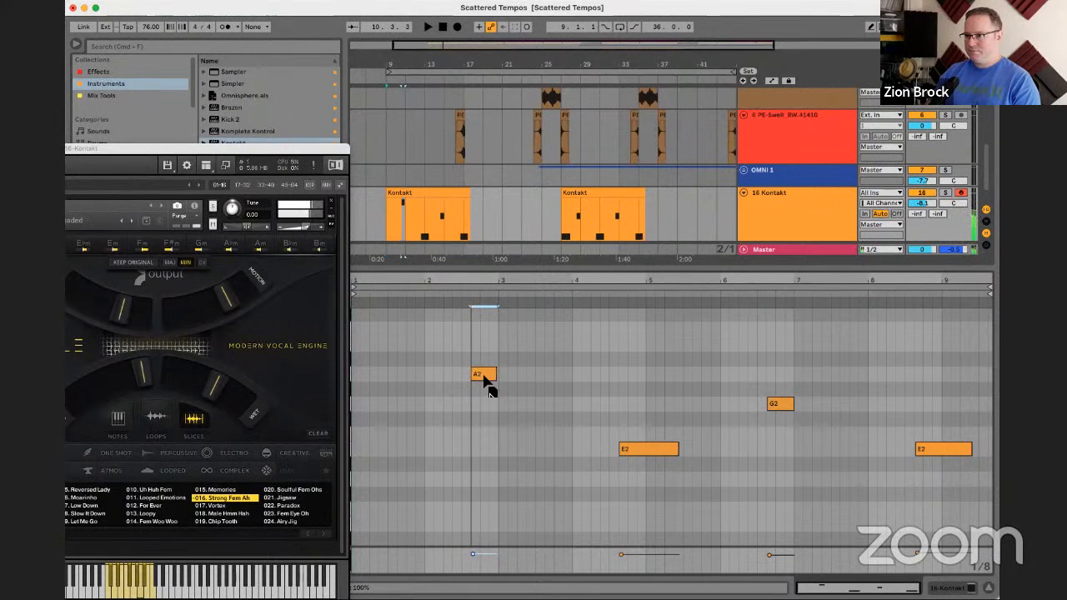
- Lengthen the A2 note so it ends just after the clip's bar 3, checking it during playback
{"action": "key", "text": "space"}
{"action": "key", "text": "shift+Right"}
{"action": "key", "text": "shift+Right"}
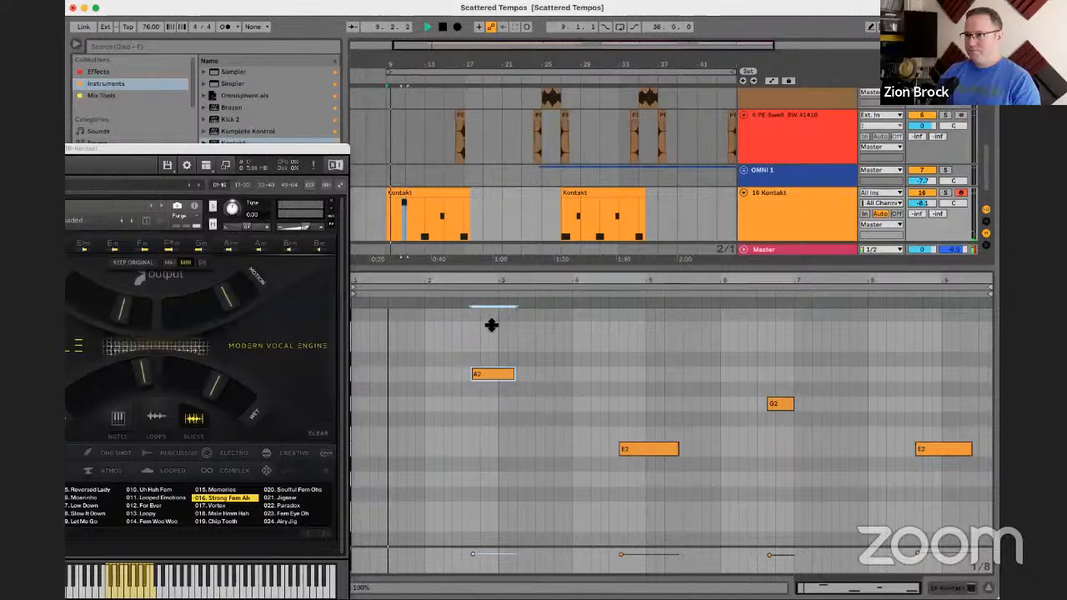
{"action": "key", "text": "space"}
{"action": "left_click_drag", "start_coordinate": [394, 68], "coordinate": [411, 102]}
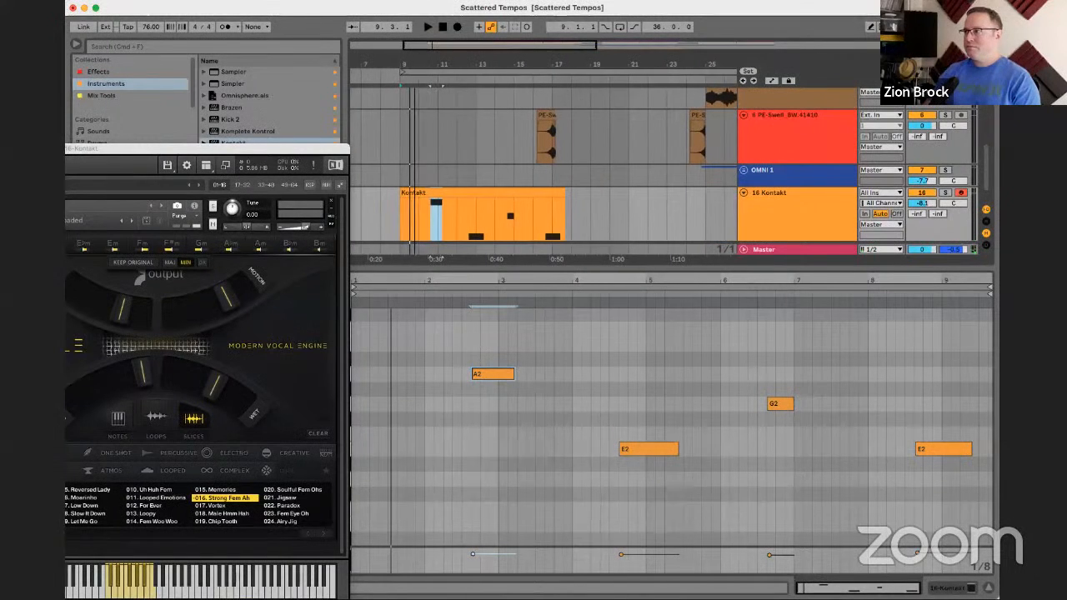
{"action": "left_click", "coordinate": [437, 80]}
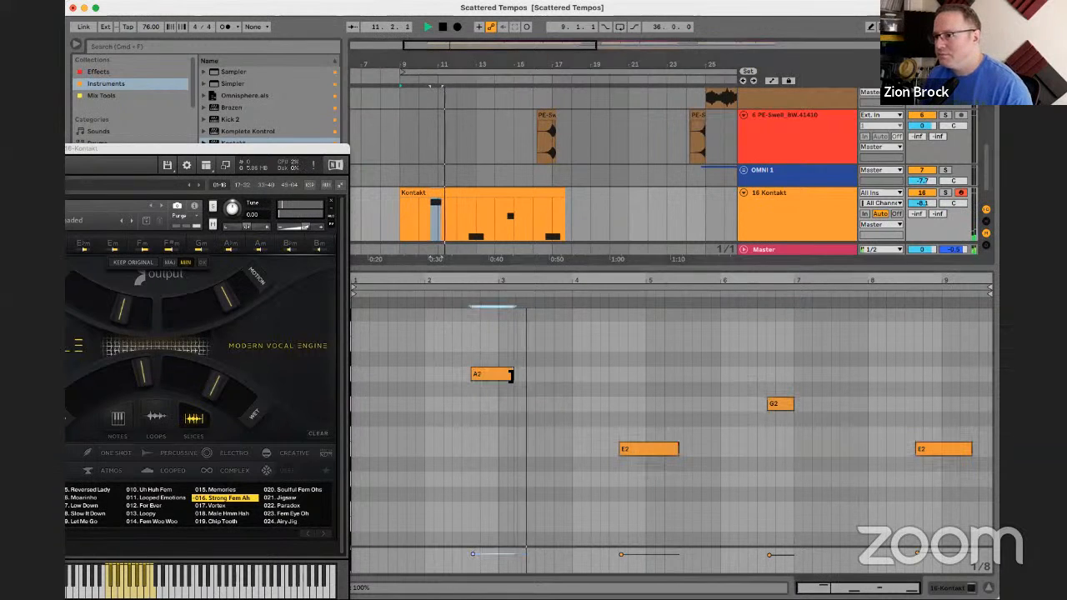
{"action": "left_click_drag", "start_coordinate": [511, 375], "coordinate": [507, 374]}
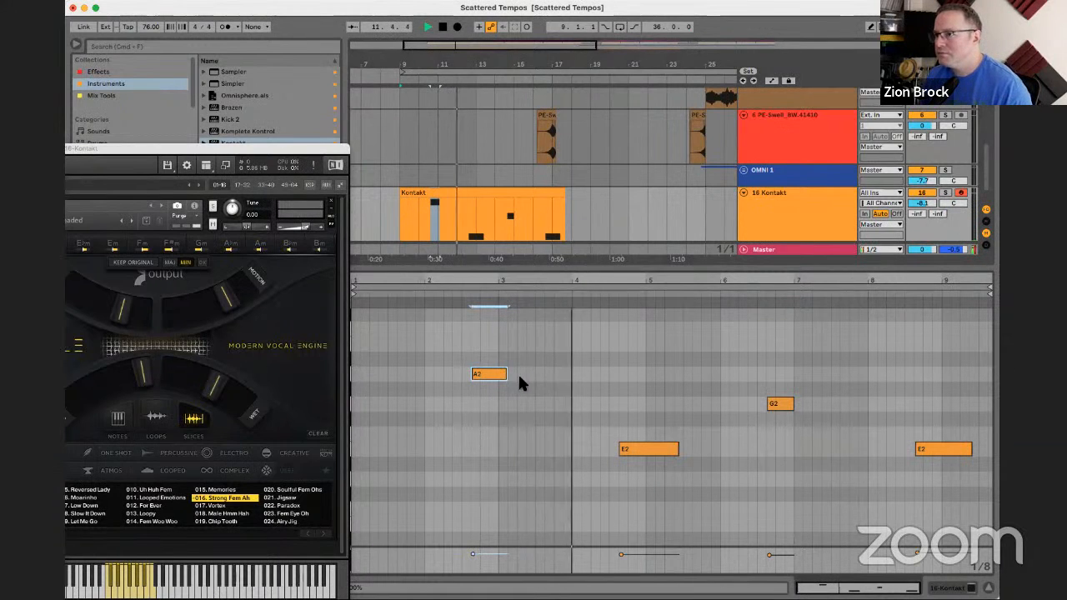
- Lower the velocity of the remaining G2 note and move it to start just after the clip's bar 7
{"action": "scroll", "coordinate": [652, 412], "scroll_direction": "down", "scroll_amount": 4}
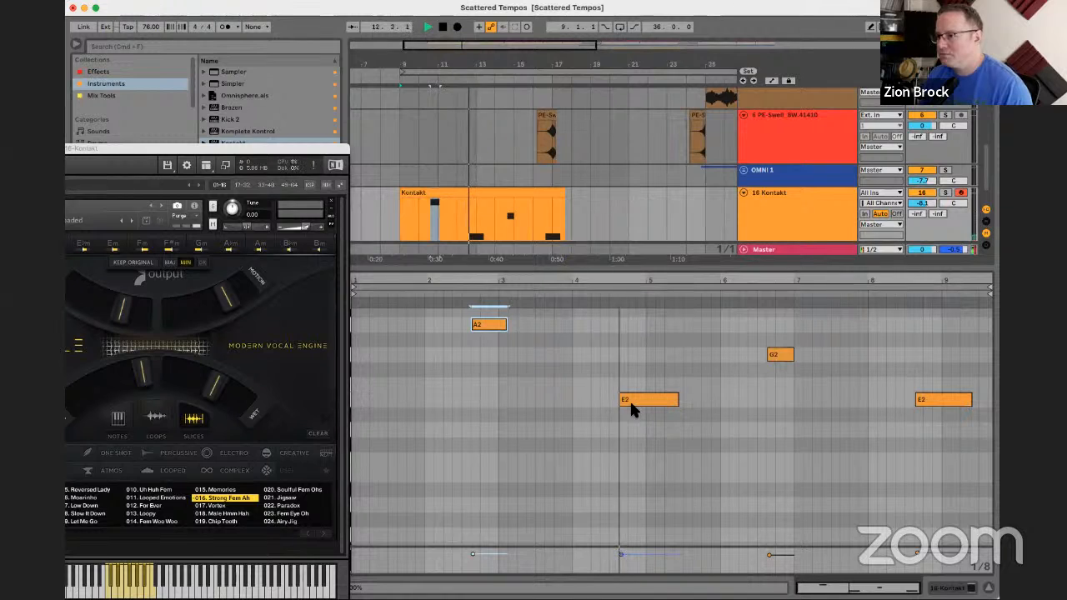
{"action": "left_click", "coordinate": [658, 278]}
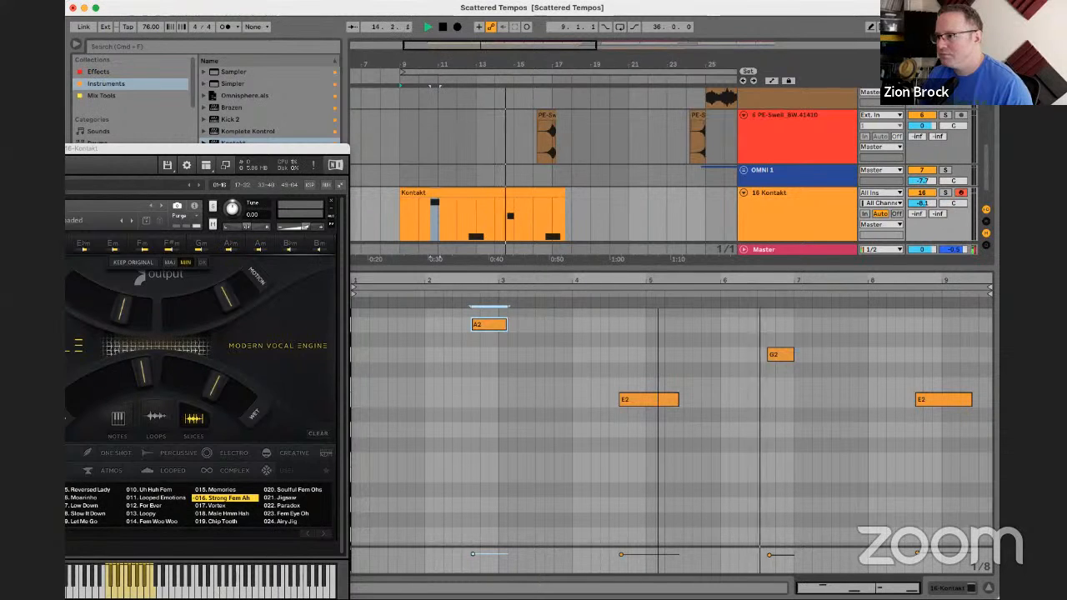
{"action": "left_click", "coordinate": [769, 554]}
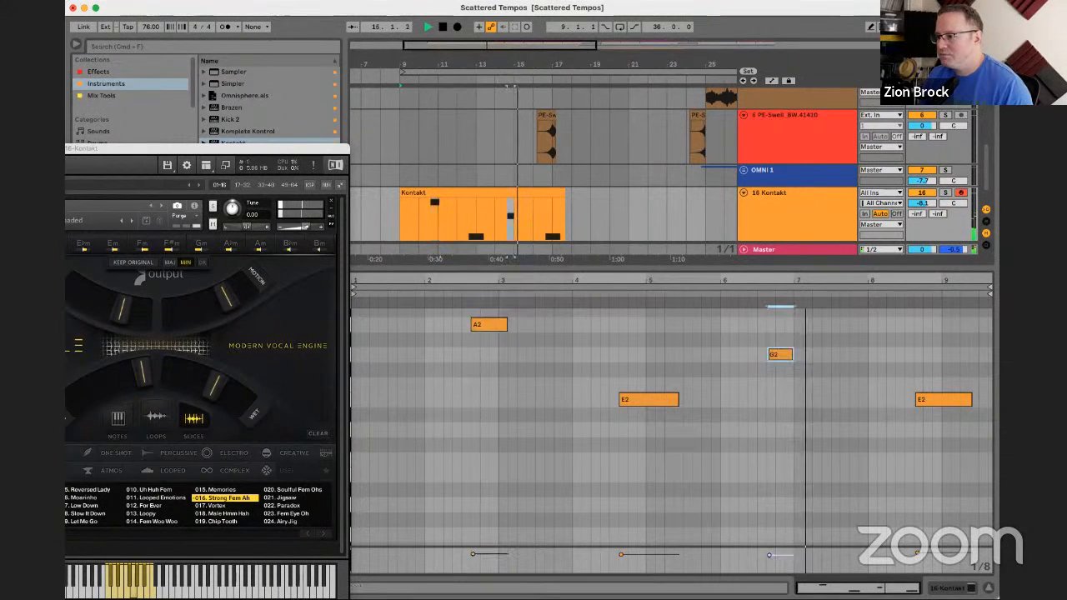
{"action": "key", "text": "space"}
{"action": "mouse_move", "coordinate": [790, 355]}
{"action": "left_mouse_down"}
{"action": "mouse_move", "coordinate": [838, 372]}
{"action": "mouse_move", "coordinate": [829, 362]}
{"action": "left_mouse_up"}
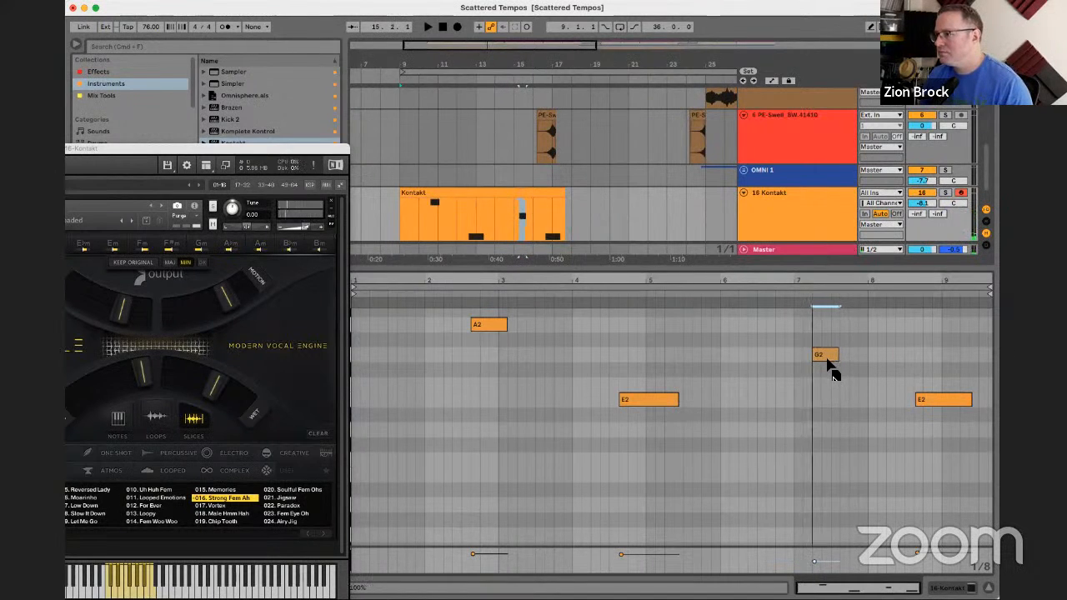
{"action": "left_click", "coordinate": [769, 297]}
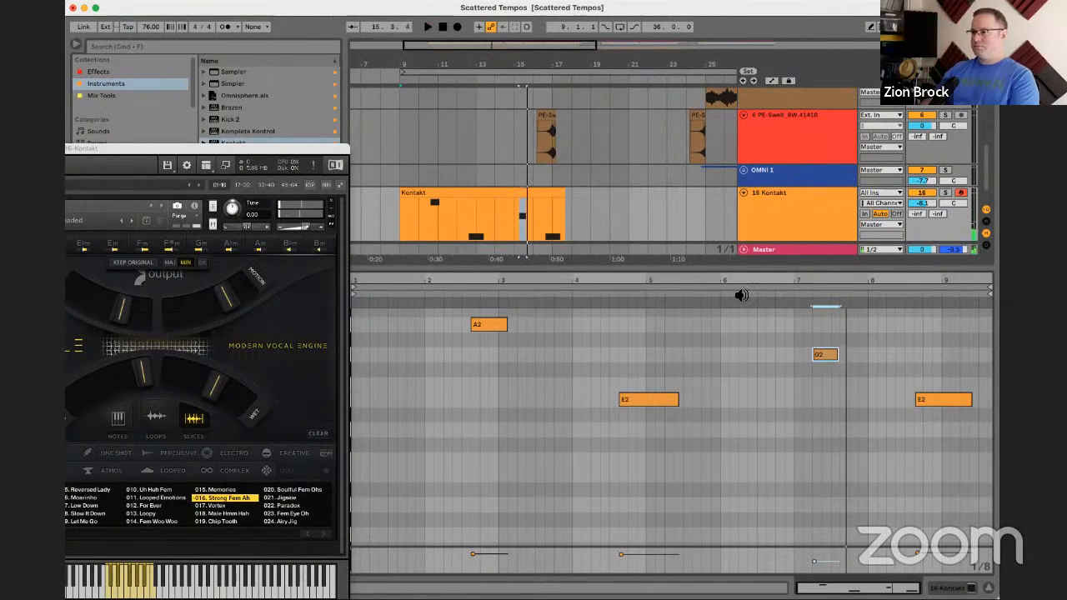
{"action": "left_click_drag", "start_coordinate": [824, 357], "coordinate": [814, 356]}
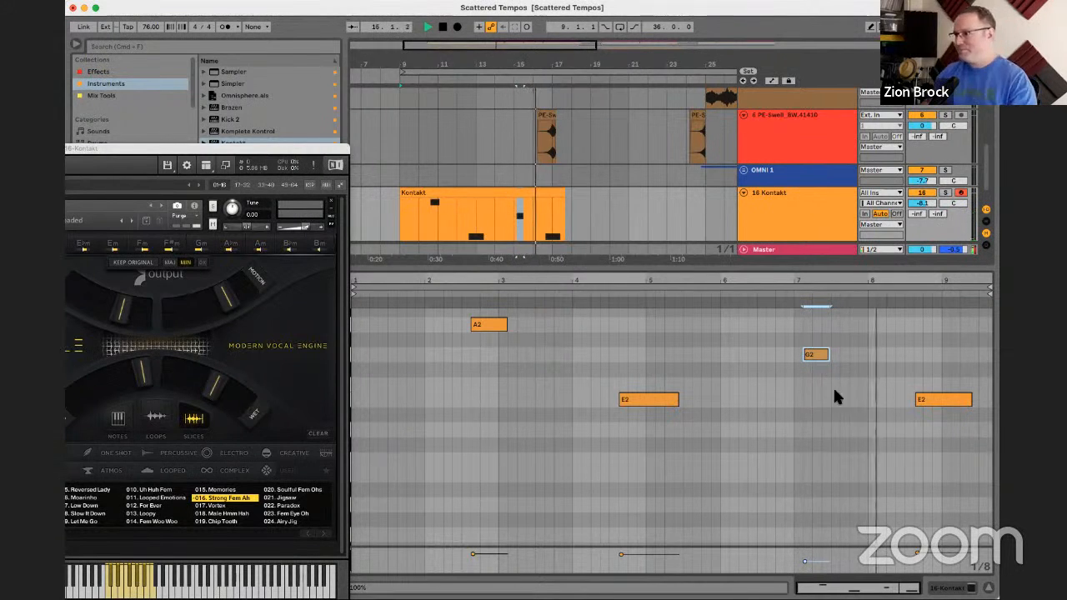
- Delete the last E2 note, enlarge the arrangement area above the note editor, and select the bar 9 Kontakt clip
{"action": "double_click", "coordinate": [935, 400]}
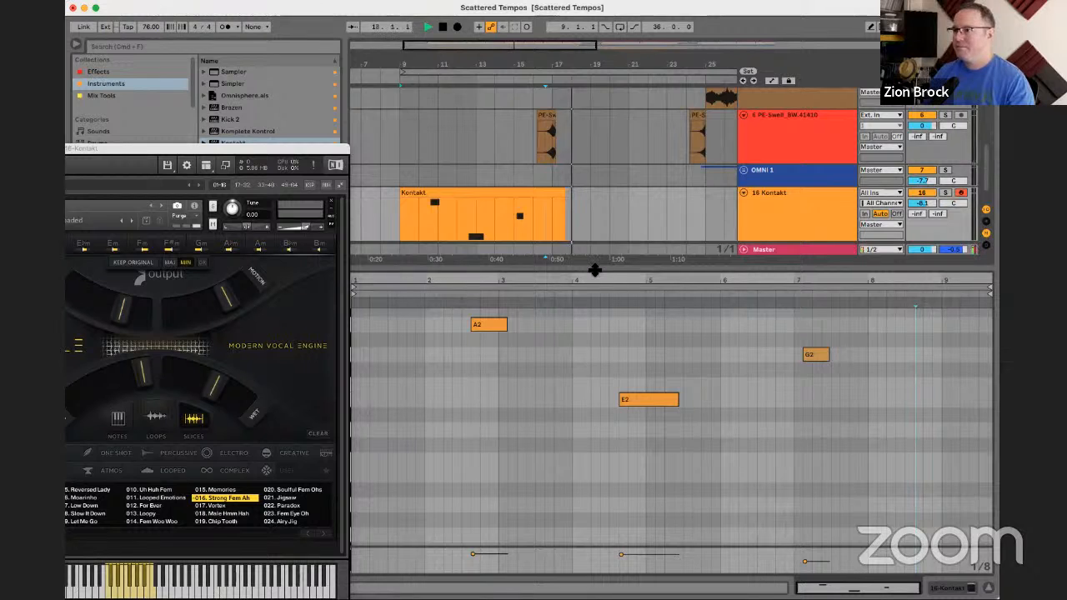
{"action": "left_click_drag", "start_coordinate": [595, 269], "coordinate": [598, 437]}
{"action": "left_click", "coordinate": [560, 334]}
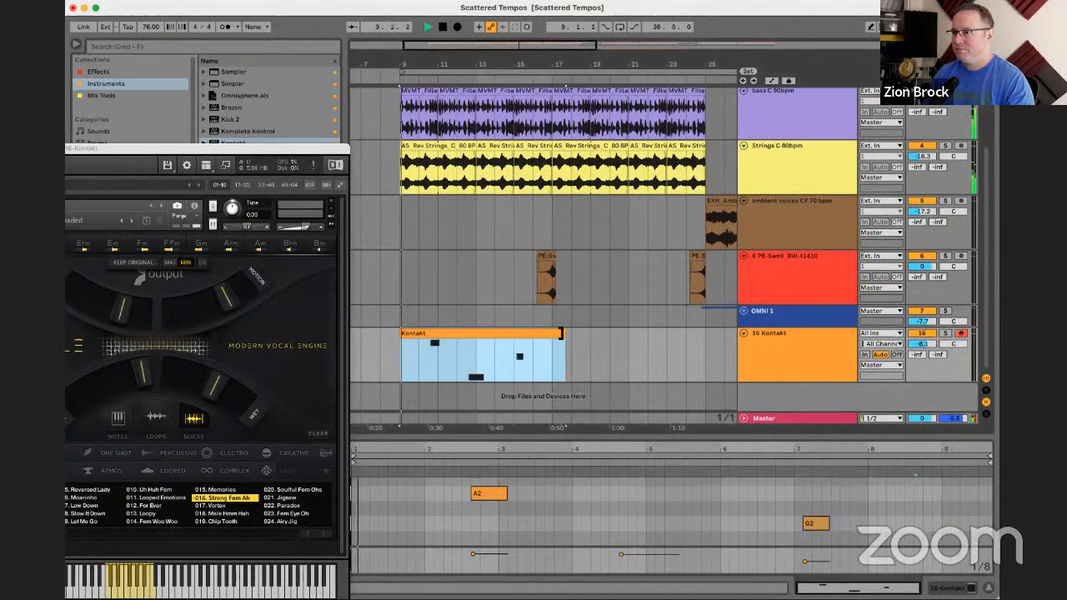
- Shorten the bar 9 Kontakt clip to end at bar 17 and duplicate it into bars 17 to 25
{"action": "left_click_drag", "start_coordinate": [561, 334], "coordinate": [551, 333]}
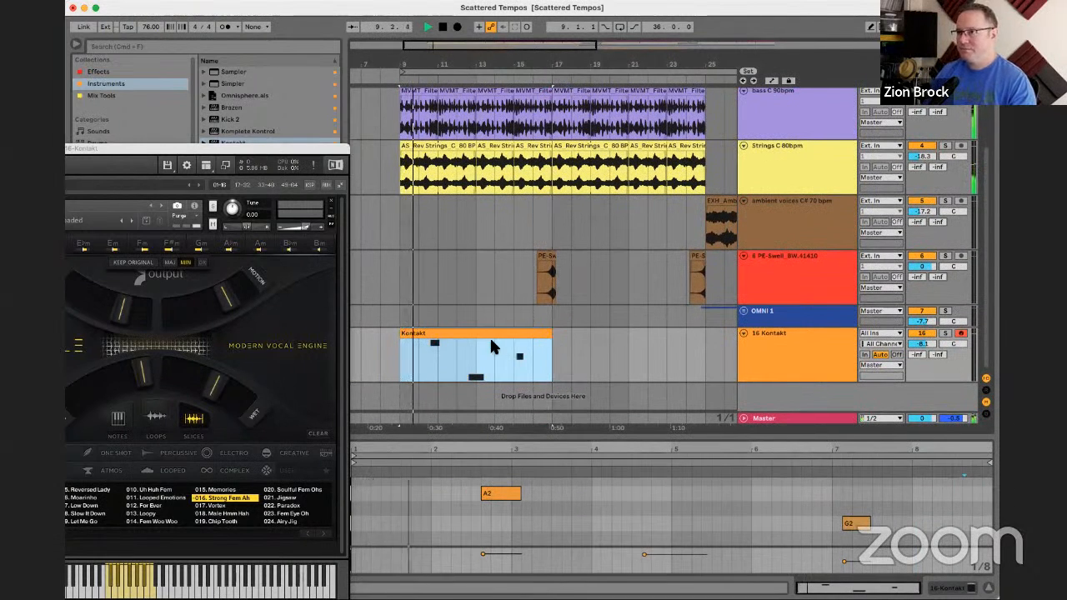
{"action": "key", "text": "super+d"}
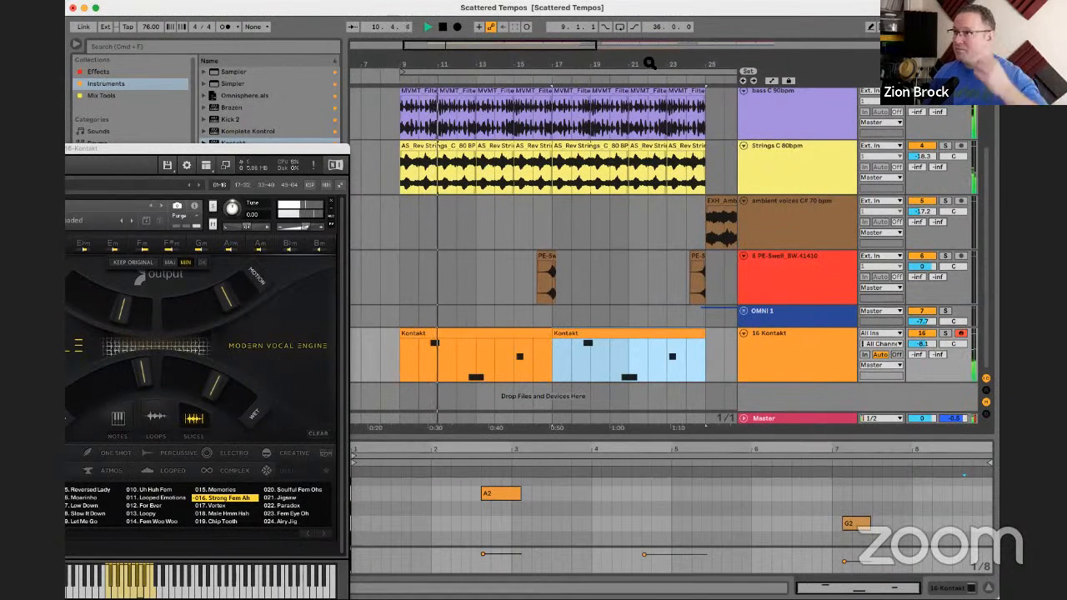
{"action": "left_click_drag", "start_coordinate": [650, 63], "coordinate": [650, 45]}
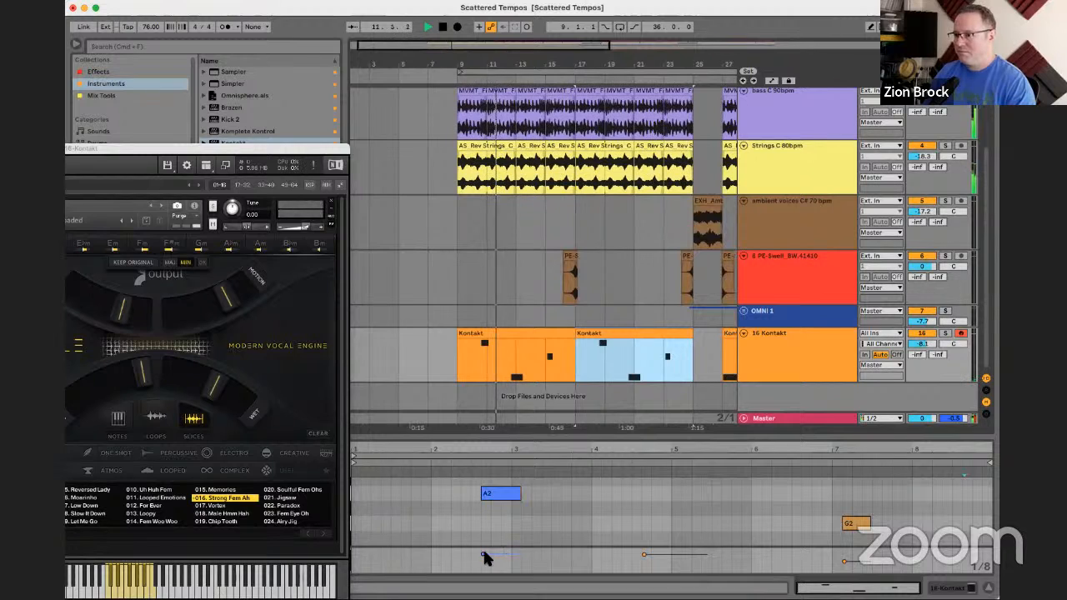
- Move the Kontakt window aside, open the bar 9 clip in an enlarged note editor, and lower the A2 note's velocity to about 46
{"action": "left_click_drag", "start_coordinate": [297, 147], "coordinate": [135, 130]}
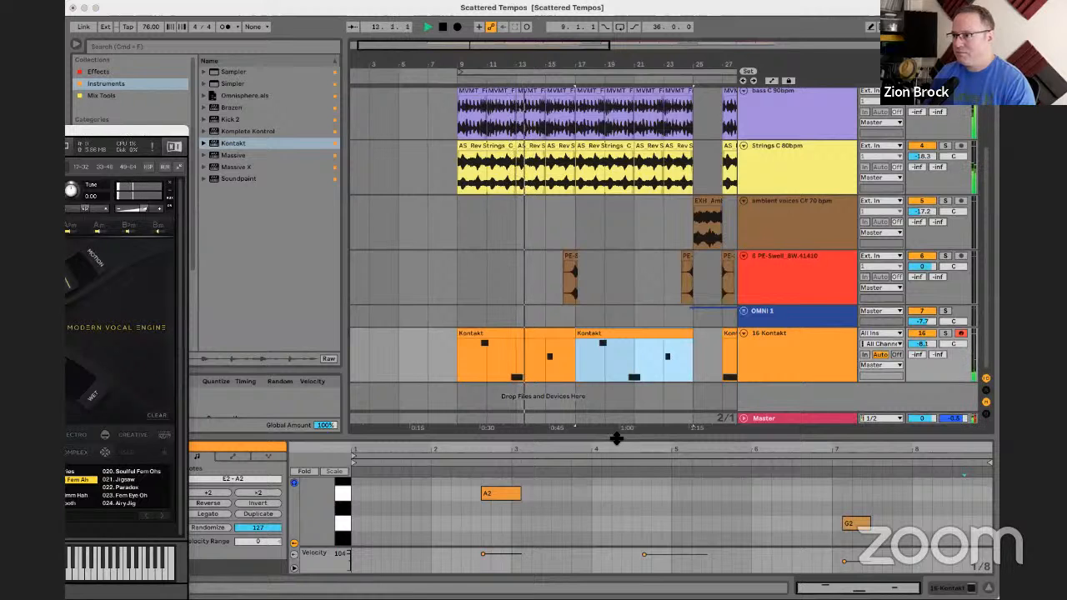
{"action": "left_click", "coordinate": [527, 333]}
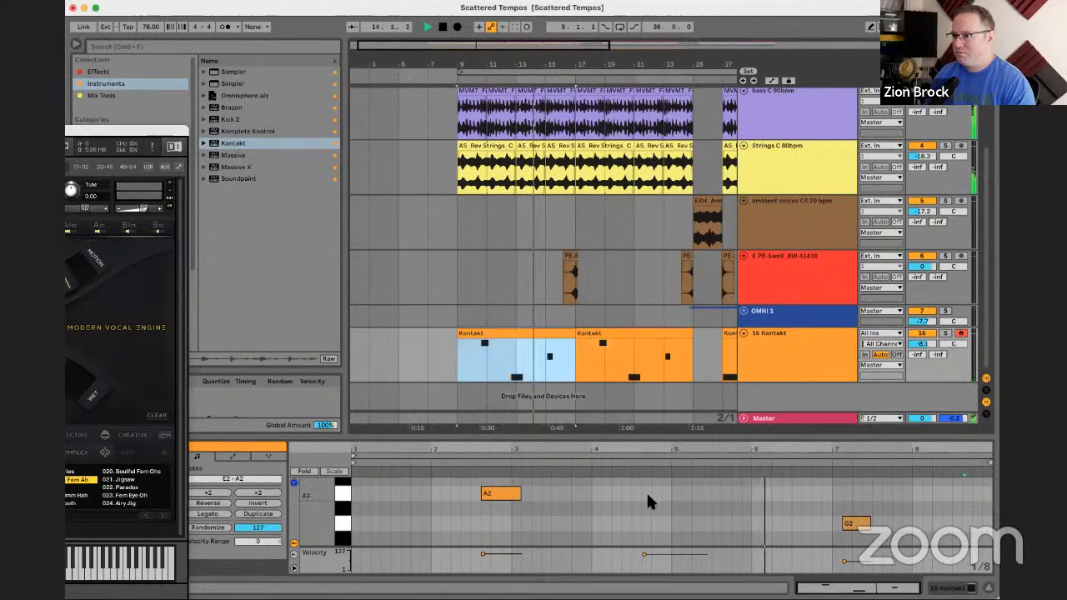
{"action": "left_click_drag", "start_coordinate": [662, 436], "coordinate": [675, 342]}
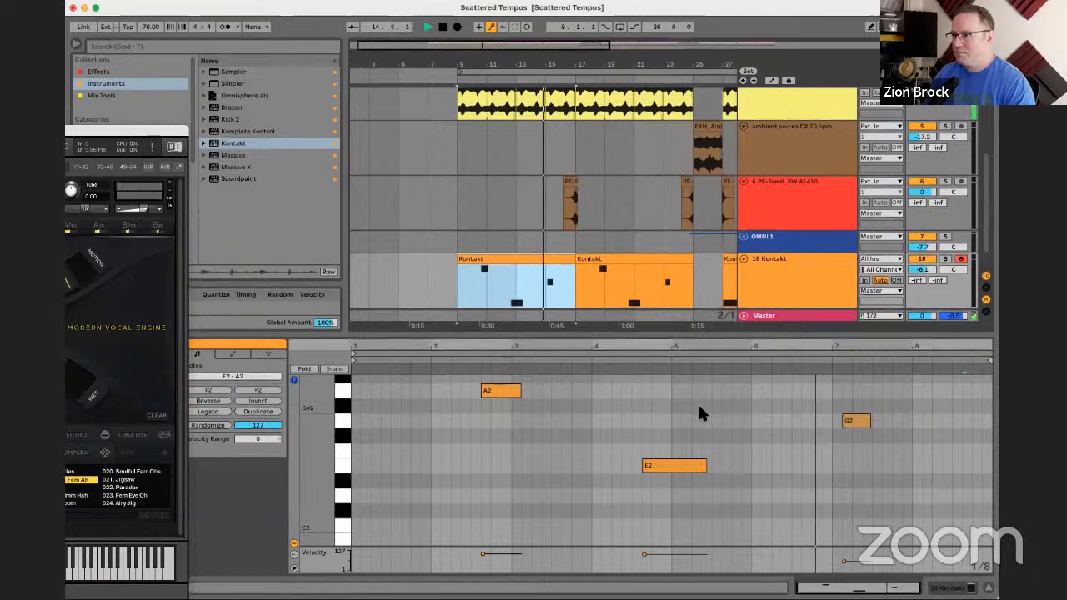
{"action": "scroll", "coordinate": [698, 403], "scroll_direction": "up", "scroll_amount": 3}
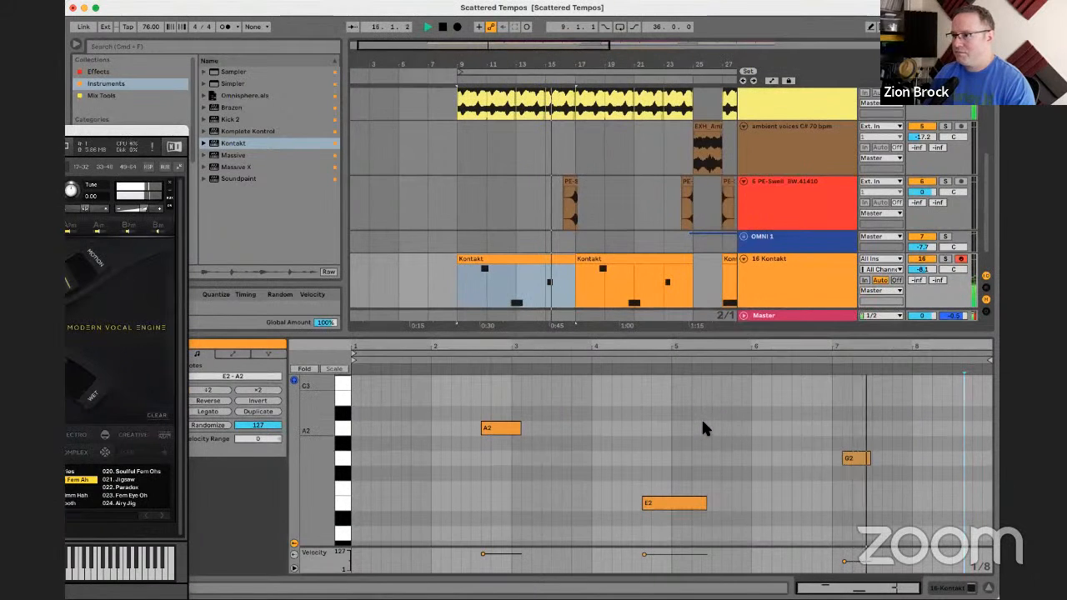
{"action": "left_click", "coordinate": [503, 428]}
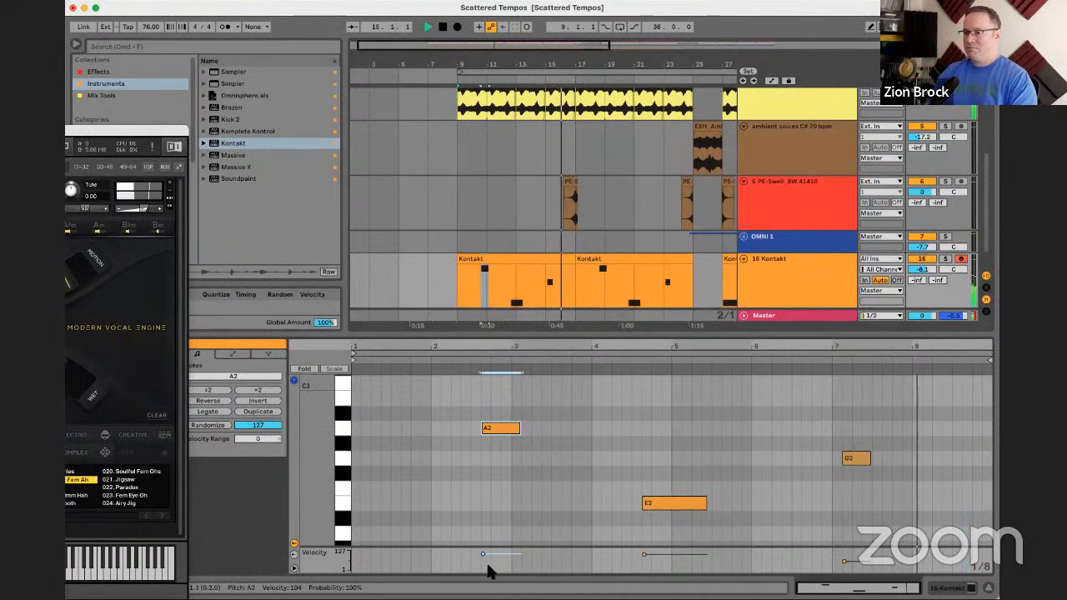
{"action": "left_click_drag", "start_coordinate": [482, 554], "coordinate": [483, 564]}
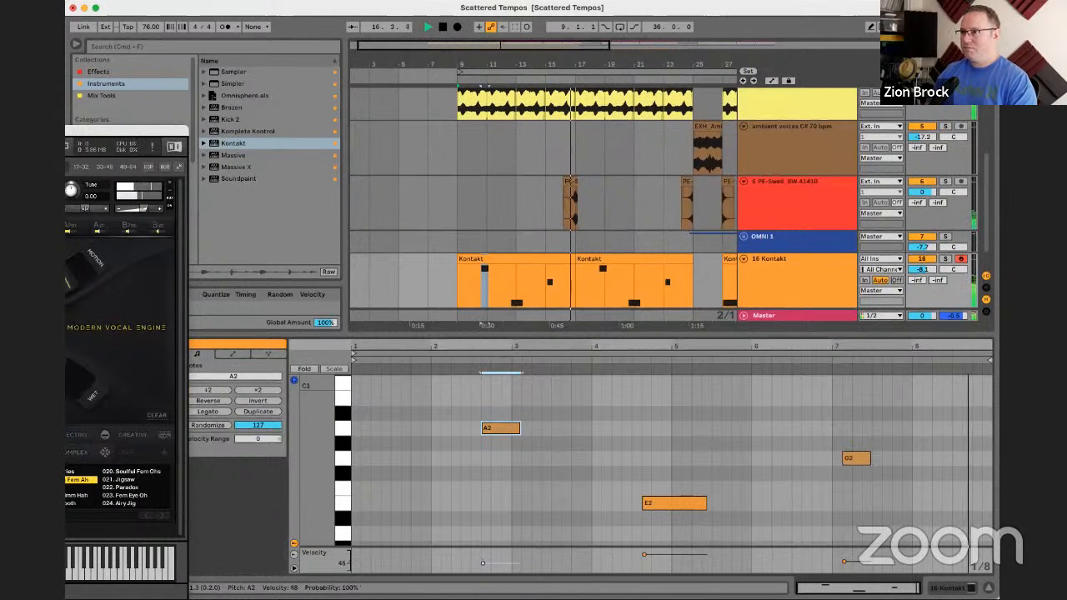
- Play the transition into bar 17 from the opening pickup of the first Formaggio 2 Kit clip
{"action": "scroll", "coordinate": [589, 220], "scroll_direction": "up", "scroll_amount": 3}
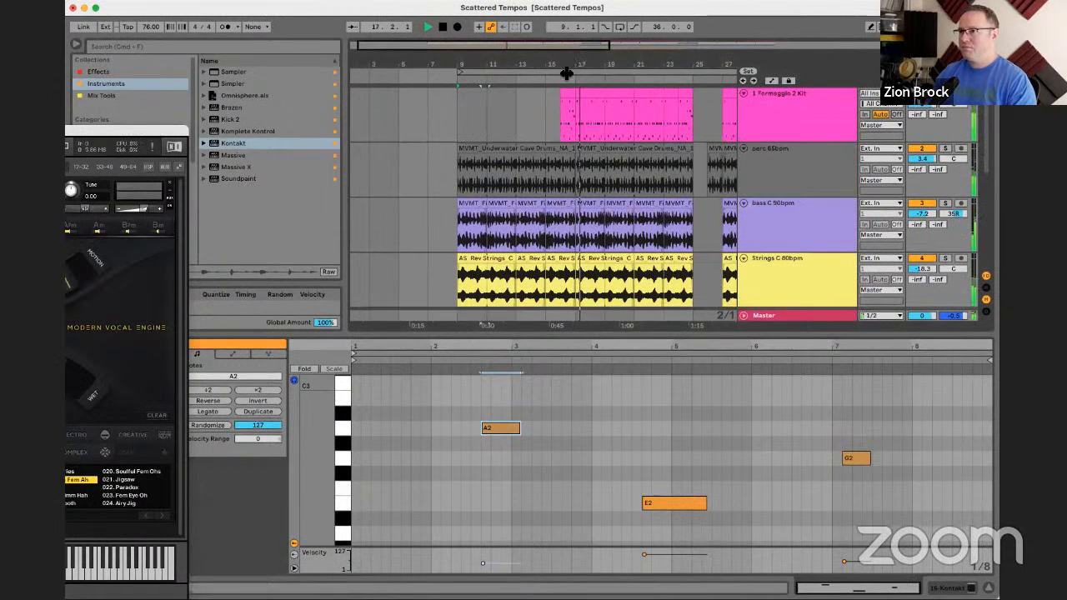
{"action": "left_click_drag", "start_coordinate": [567, 73], "coordinate": [584, 19]}
{"action": "key", "text": "space"}
{"action": "left_click", "coordinate": [538, 94]}
{"action": "key", "text": "space"}
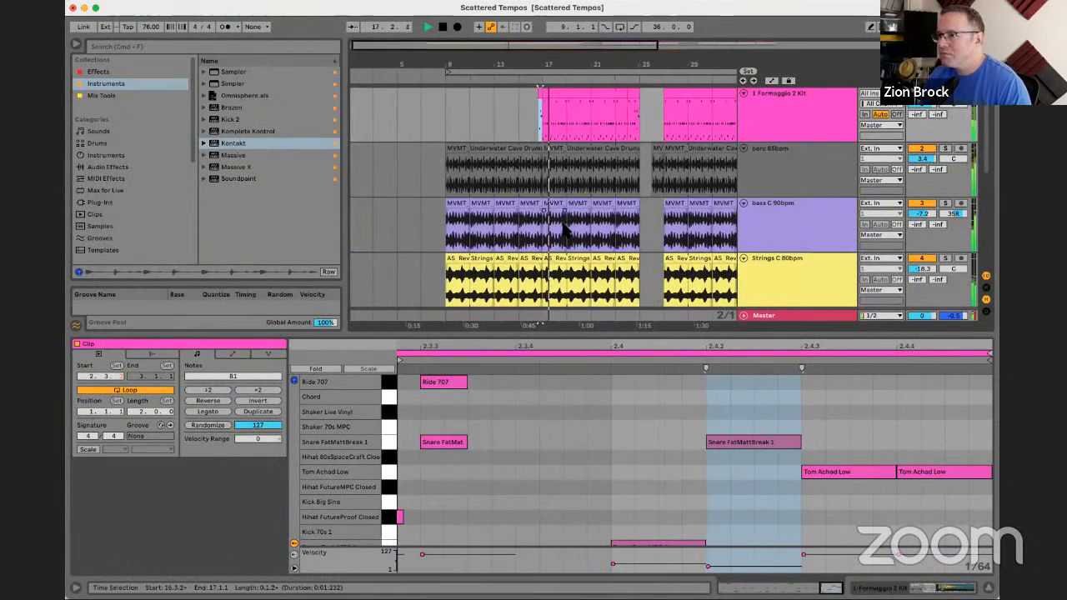
- Trim the first PE-Swell clip so it ends exactly at bar 17, checking the transition during playback
{"action": "scroll", "coordinate": [563, 233], "scroll_direction": "down", "scroll_amount": 5}
{"action": "left_click_drag", "start_coordinate": [553, 62], "coordinate": [550, 66]}
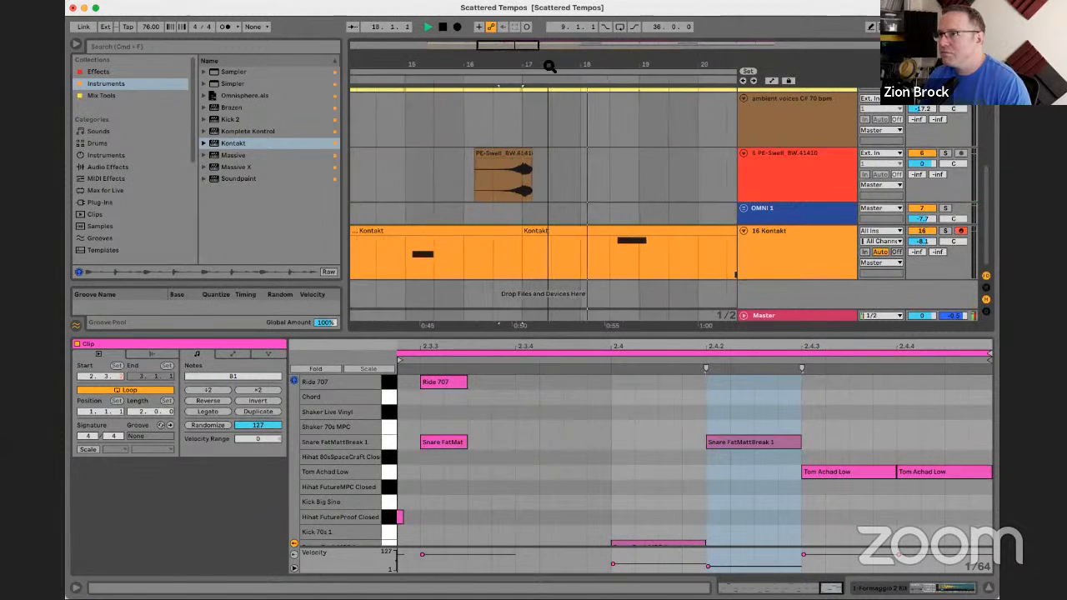
{"action": "left_click", "coordinate": [523, 160]}
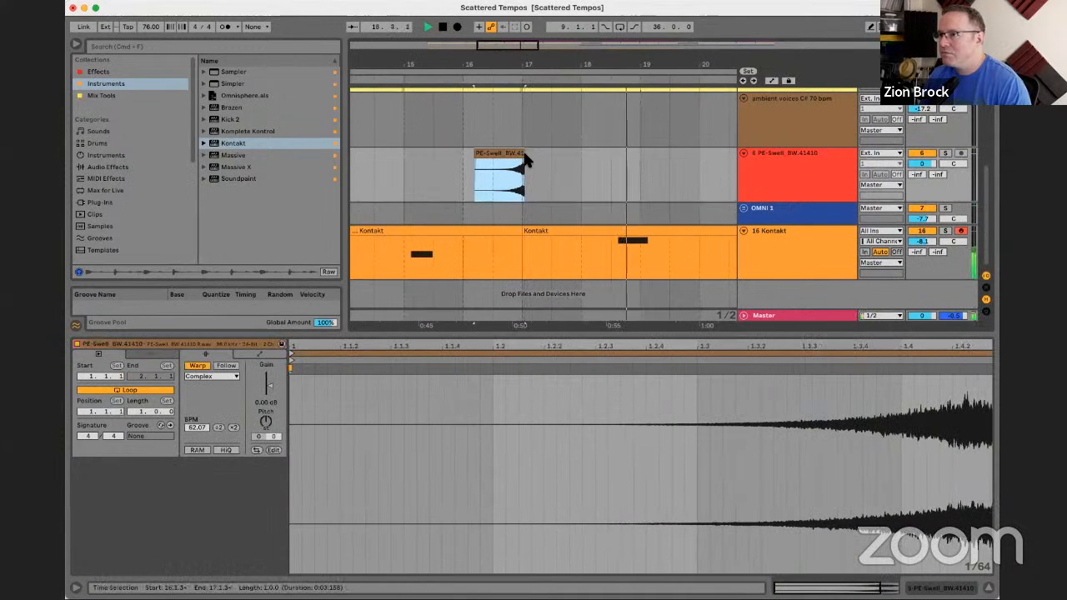
{"action": "left_click", "coordinate": [472, 176]}
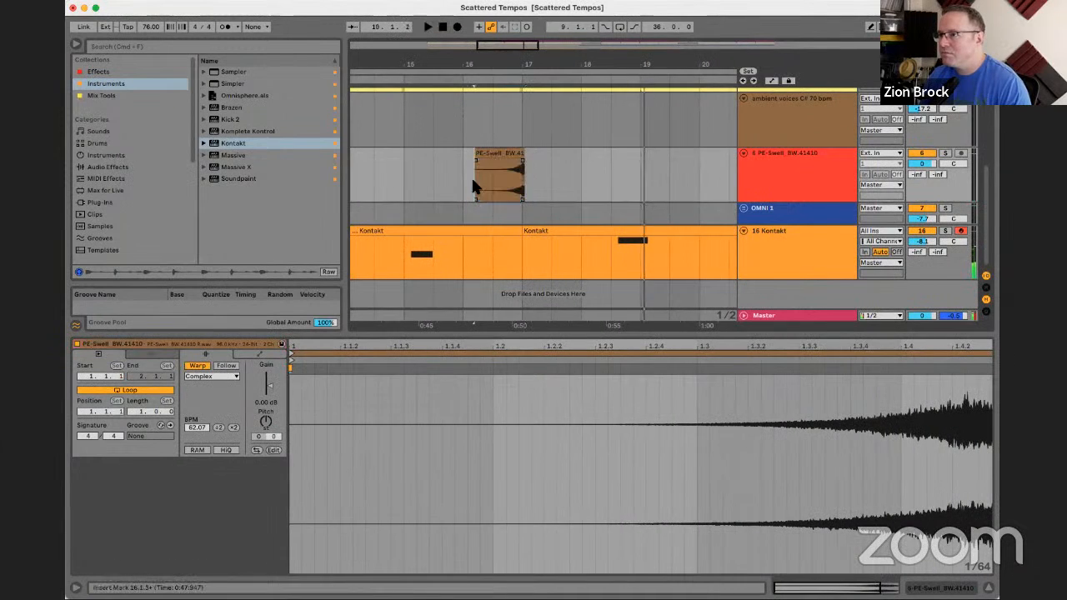
{"action": "left_click", "coordinate": [523, 153]}
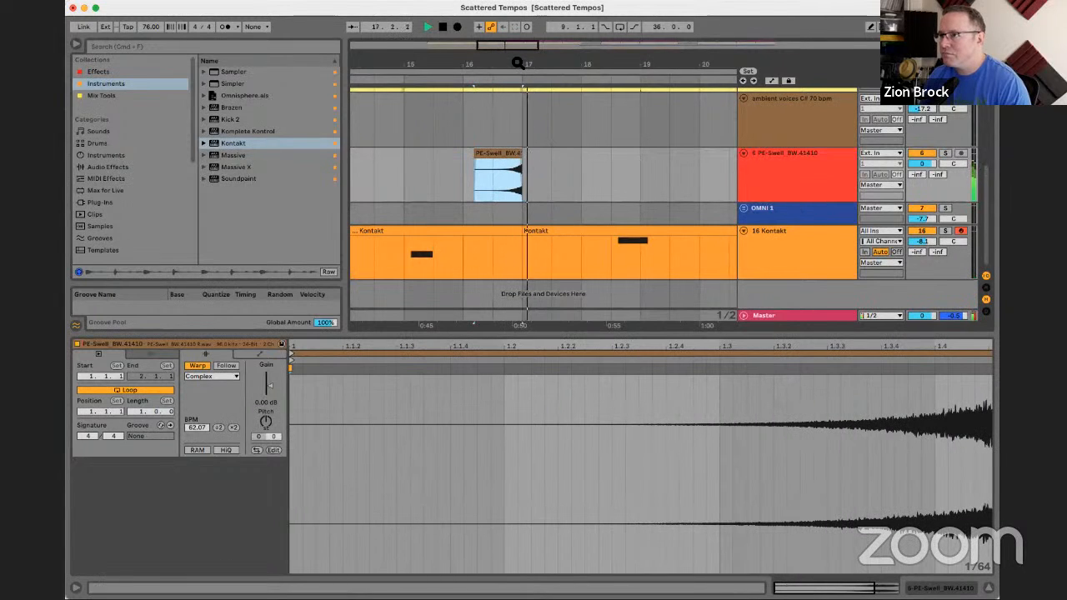
{"action": "left_click_drag", "start_coordinate": [519, 63], "coordinate": [534, 18]}
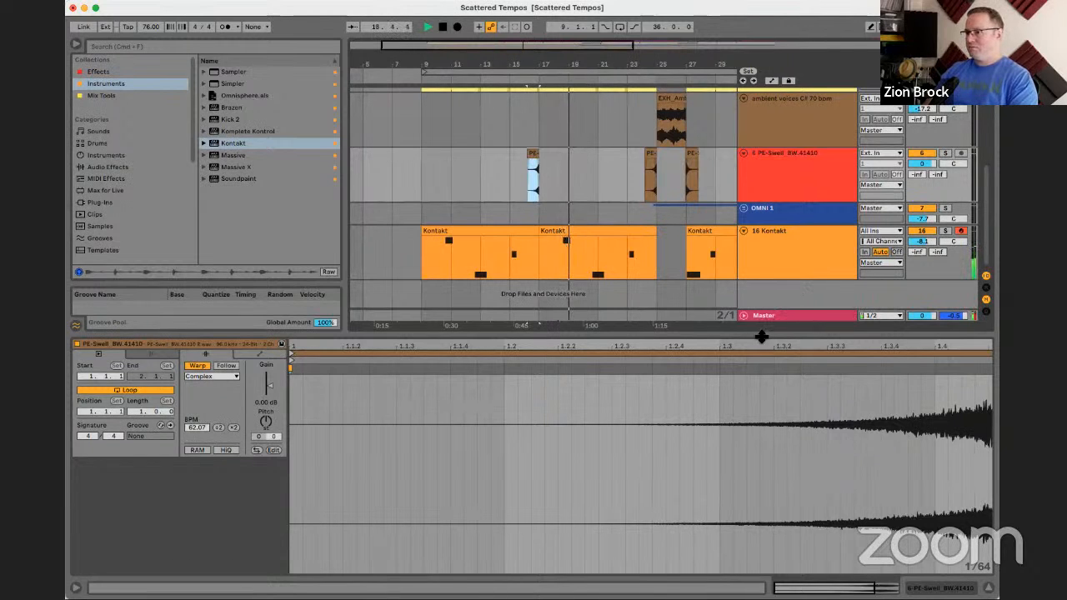
- Stop playback, save the set, and add Ozone 8 from the Mix Tools collection to the master track
{"action": "left_click_drag", "start_coordinate": [761, 336], "coordinate": [792, 534]}
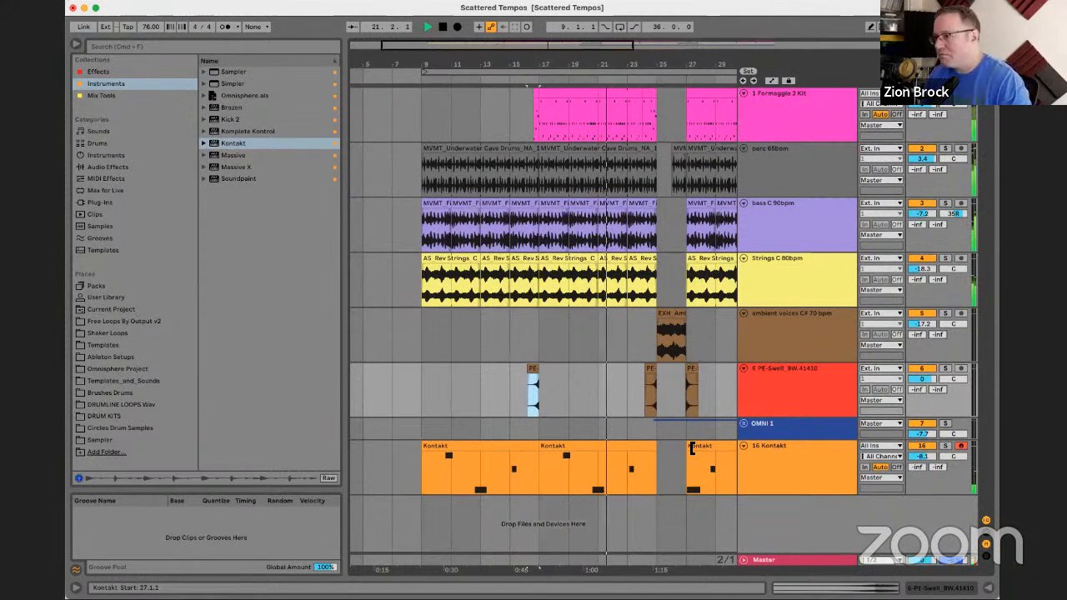
{"action": "key", "text": "space"}
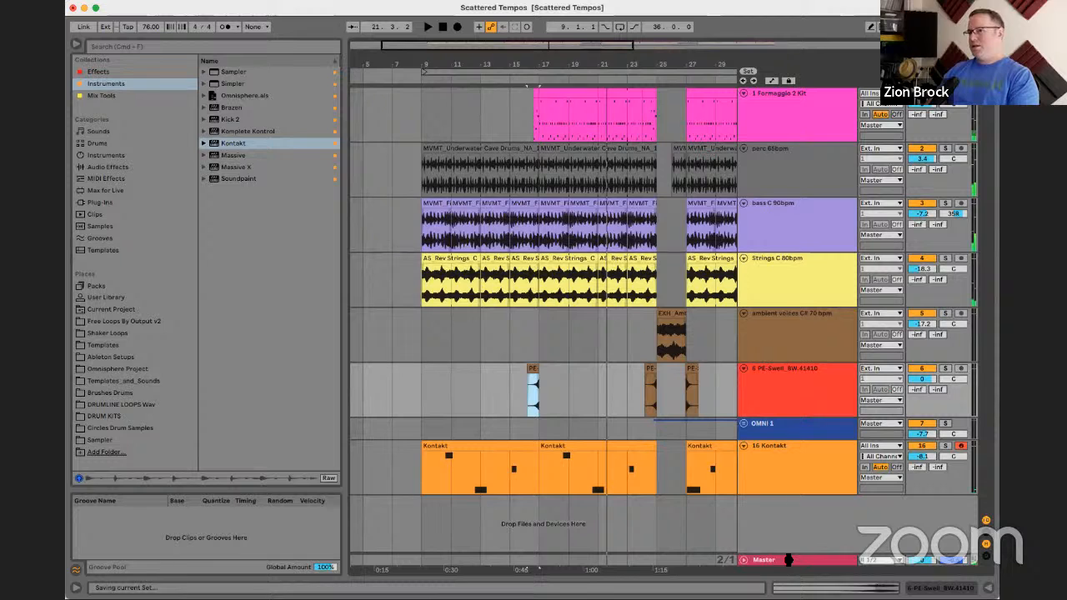
{"action": "left_click", "coordinate": [136, 72]}
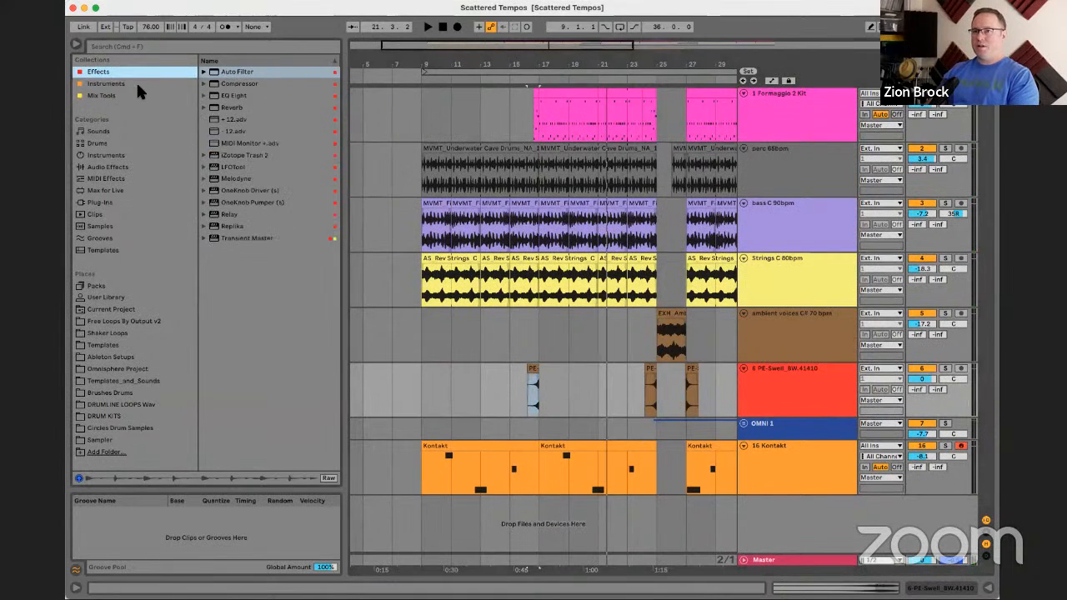
{"action": "left_click", "coordinate": [135, 84]}
{"action": "left_click", "coordinate": [134, 95]}
{"action": "left_click_drag", "start_coordinate": [223, 97], "coordinate": [597, 540]}
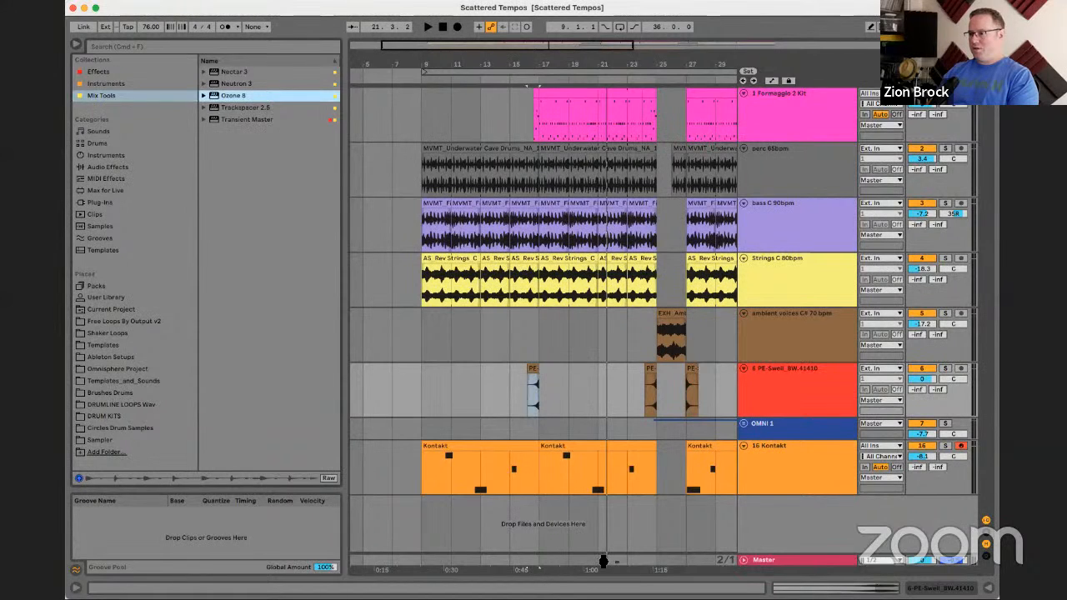
{"action": "left_click_drag", "start_coordinate": [597, 540], "coordinate": [597, 541]}
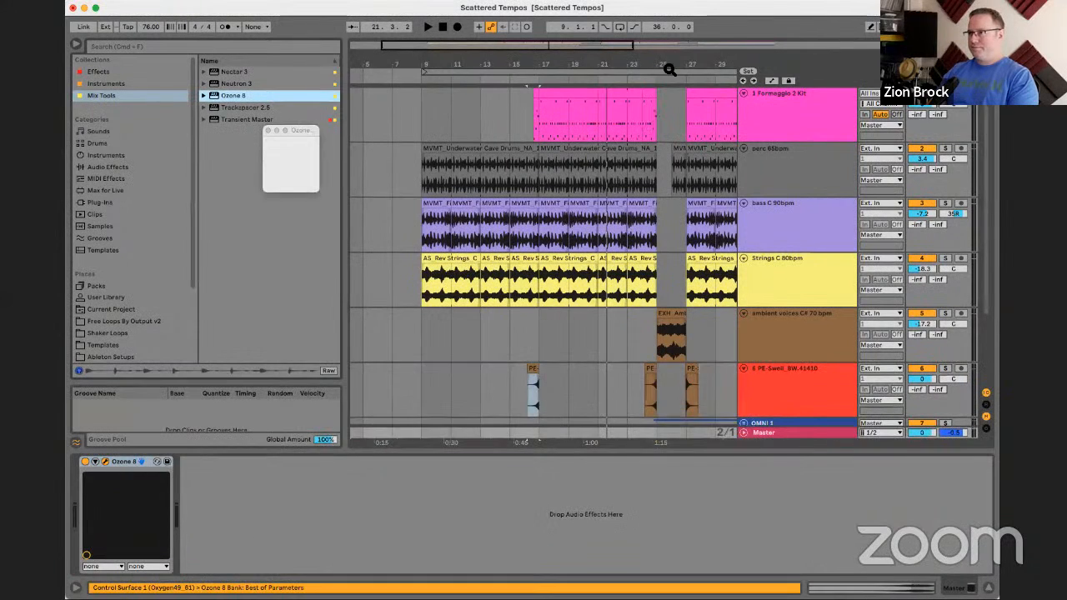
- Copy the bar 17 Kontakt clip over the older vocal clip at bar 27
{"action": "left_click_drag", "start_coordinate": [670, 70], "coordinate": [508, 77]}
{"action": "left_click_drag", "start_coordinate": [553, 131], "coordinate": [548, 414]}
{"action": "left_click", "coordinate": [507, 295]}
{"action": "scroll", "coordinate": [494, 310], "scroll_direction": "down", "scroll_amount": 3}
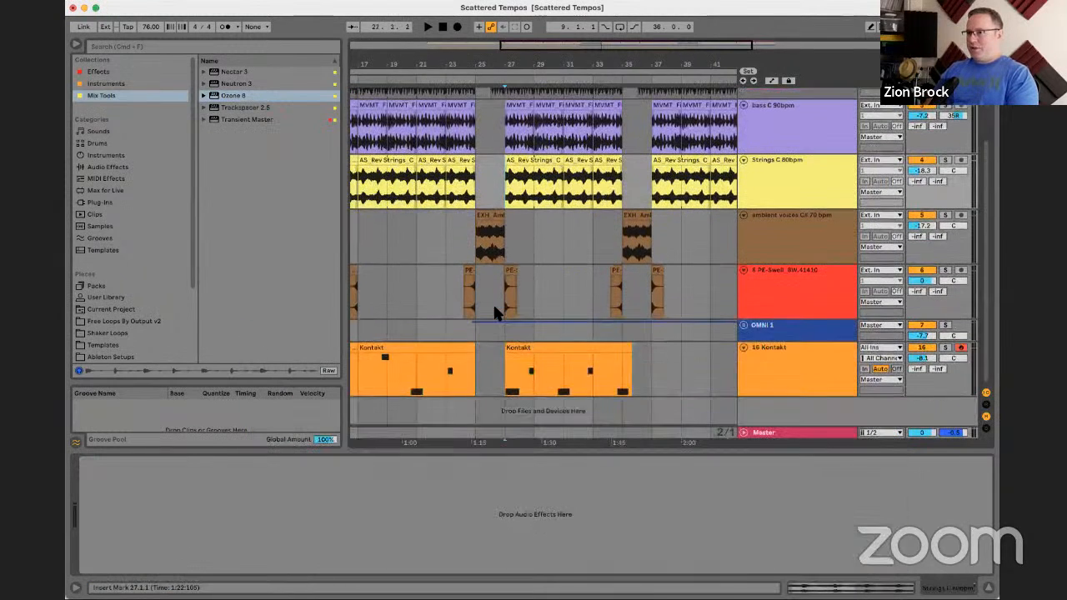
{"action": "left_click", "coordinate": [809, 360]}
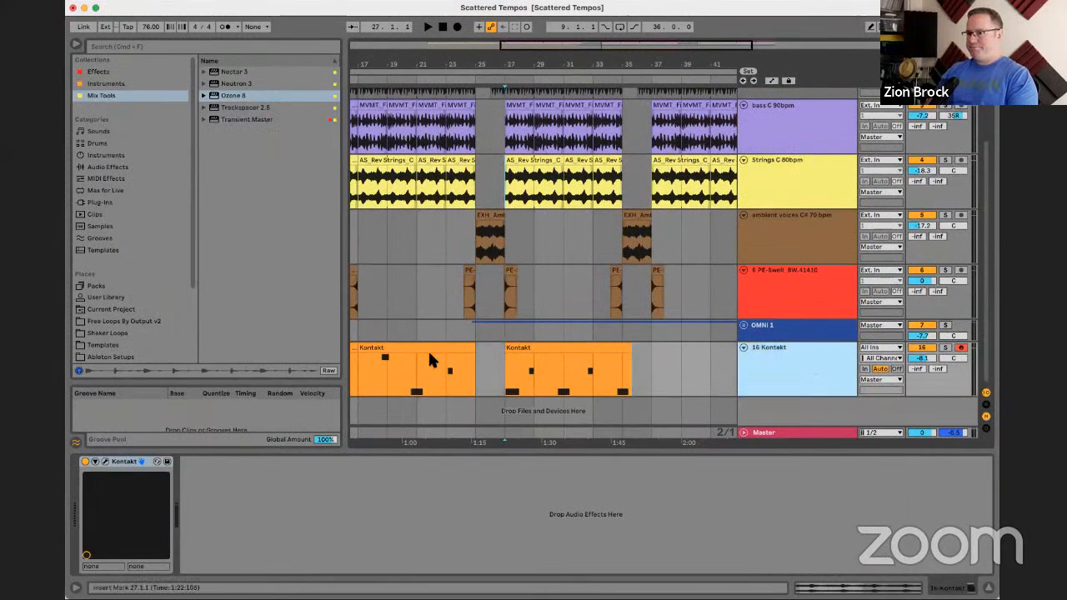
{"action": "scroll", "coordinate": [428, 358], "scroll_direction": "left", "scroll_amount": 5}
{"action": "left_click_drag", "start_coordinate": [512, 349], "coordinate": [666, 347]}
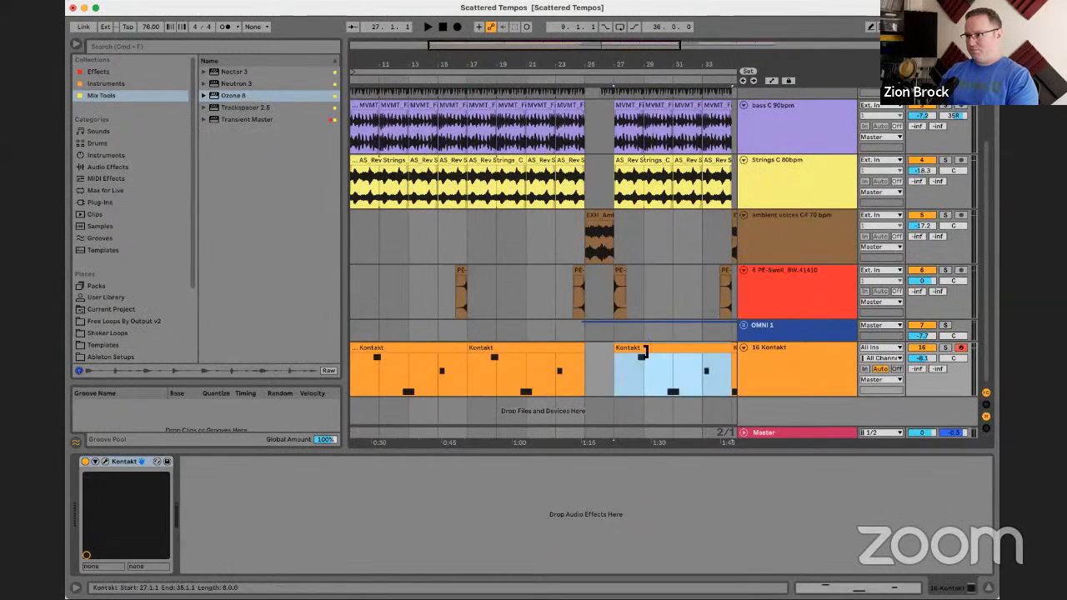
- Copy the bar 27 Kontakt clip to bar 37, remove the leftover clip piece at bar 35, and play from there
{"action": "scroll", "coordinate": [604, 347], "scroll_direction": "right", "scroll_amount": 5}
{"action": "left_click_drag", "start_coordinate": [574, 351], "coordinate": [720, 362]}
{"action": "left_click", "coordinate": [601, 351]}
{"action": "key", "text": "space"}
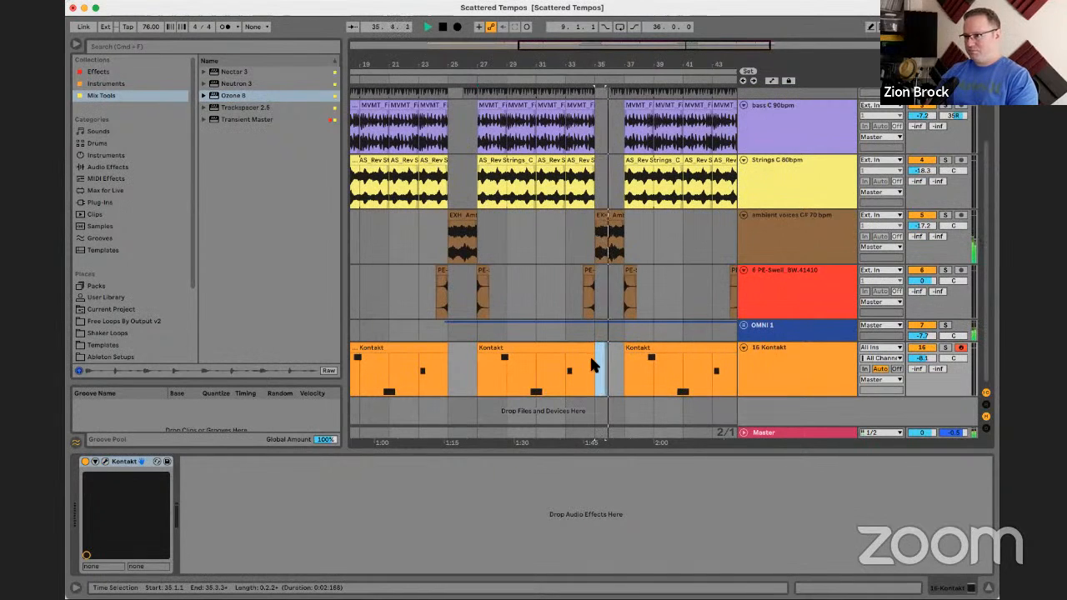
- Extend the start of the last Formaggio 2 Kit drum section back to bar 37
{"action": "left_click_drag", "start_coordinate": [648, 32], "coordinate": [638, 63]}
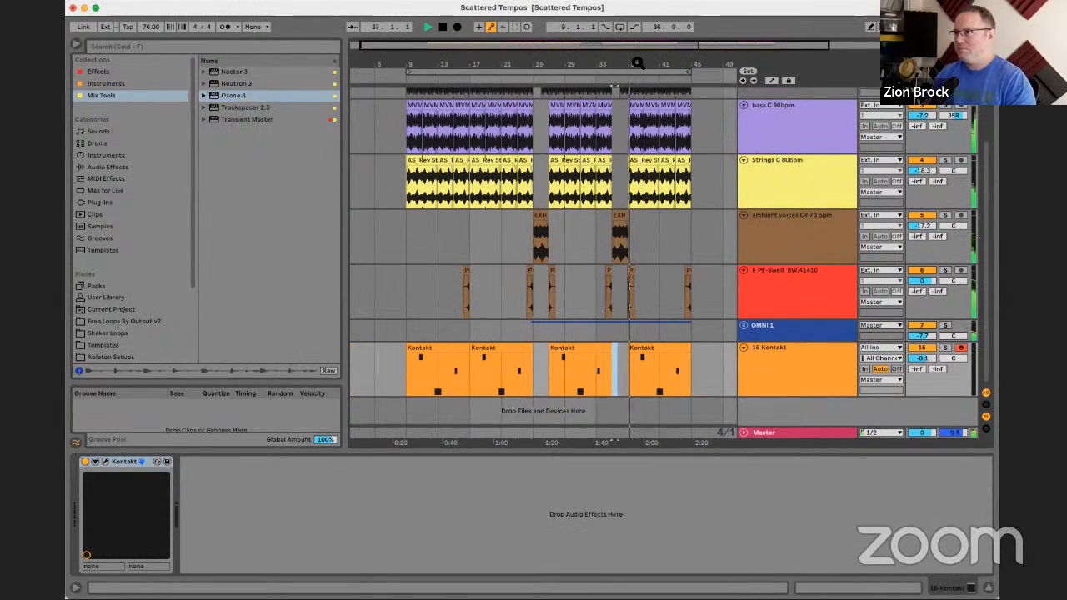
{"action": "scroll", "coordinate": [646, 230], "scroll_direction": "up", "scroll_amount": 3}
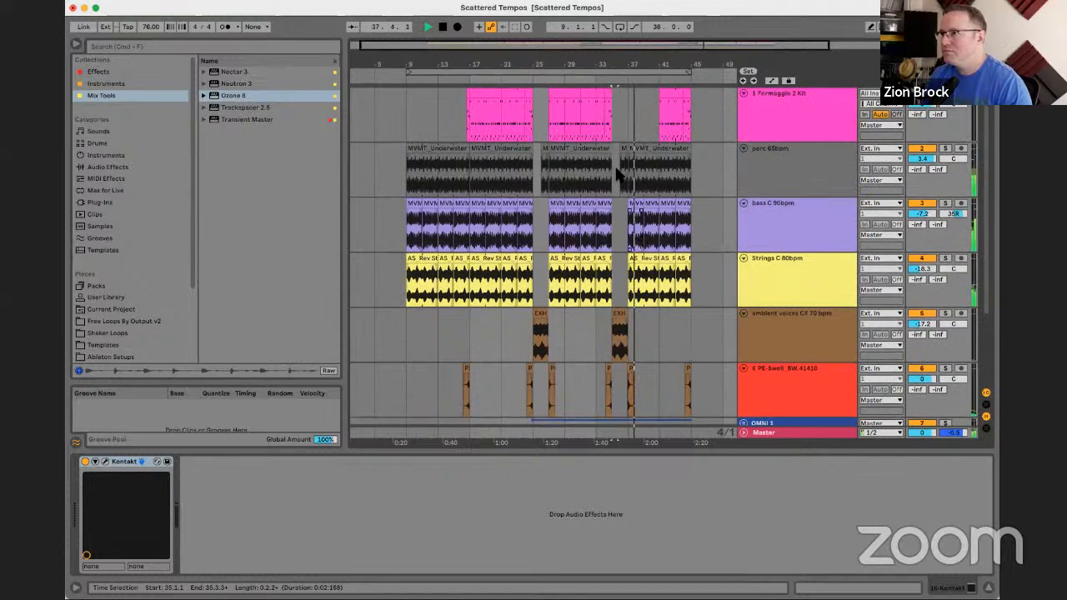
{"action": "left_click_drag", "start_coordinate": [663, 94], "coordinate": [628, 95]}
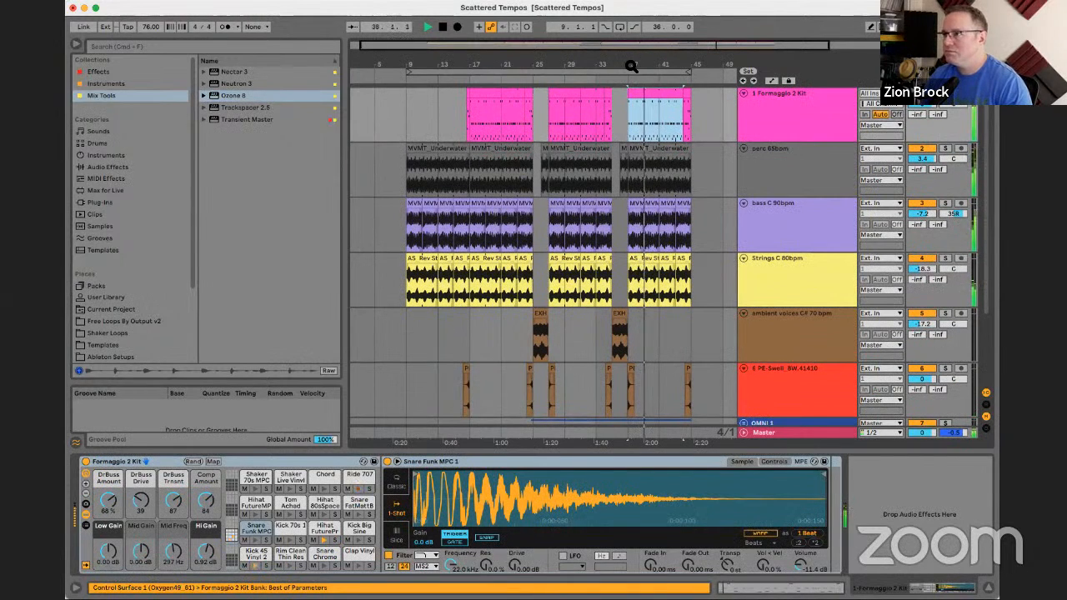
- Run Ozone 8's Master Assistant on the master track with the CD target, playing the section from bar 37 for analysis
{"action": "left_click", "coordinate": [765, 427]}
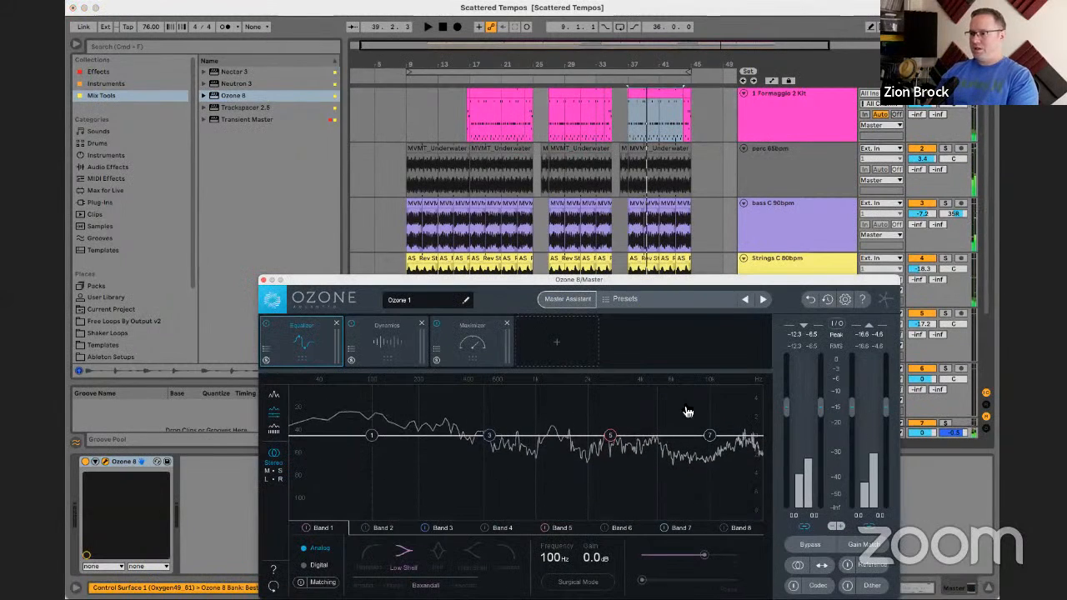
{"action": "left_click", "coordinate": [567, 299]}
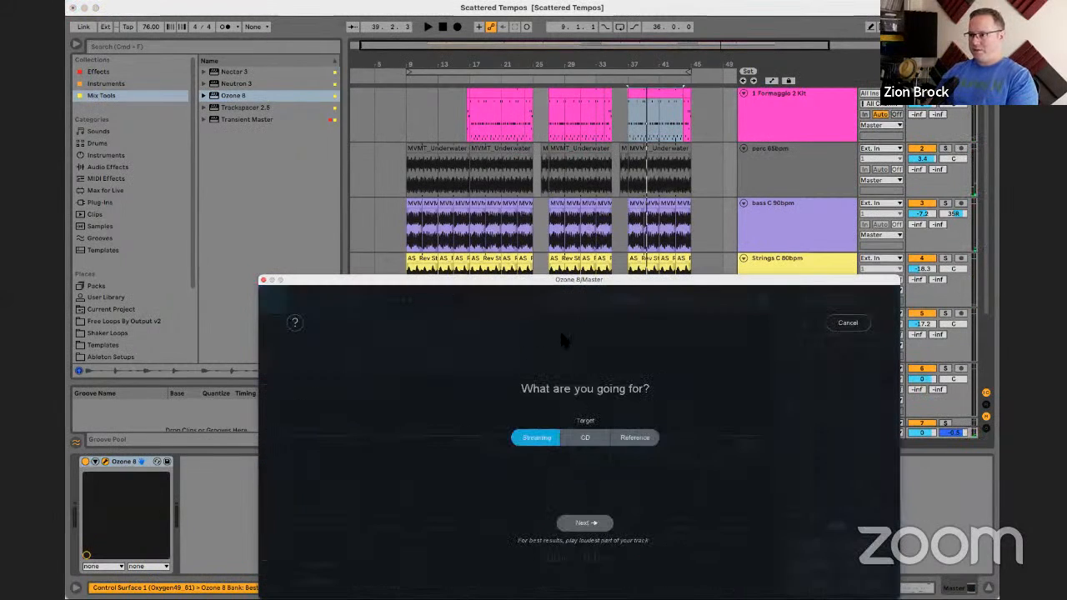
{"action": "left_click", "coordinate": [588, 438]}
{"action": "left_click", "coordinate": [588, 524]}
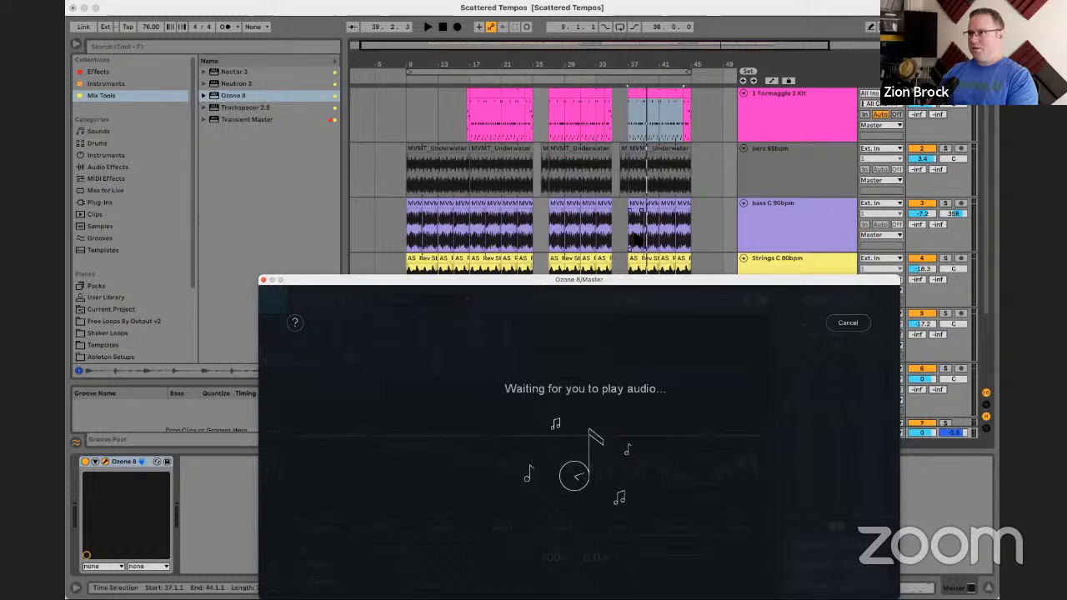
{"action": "key", "text": "space"}
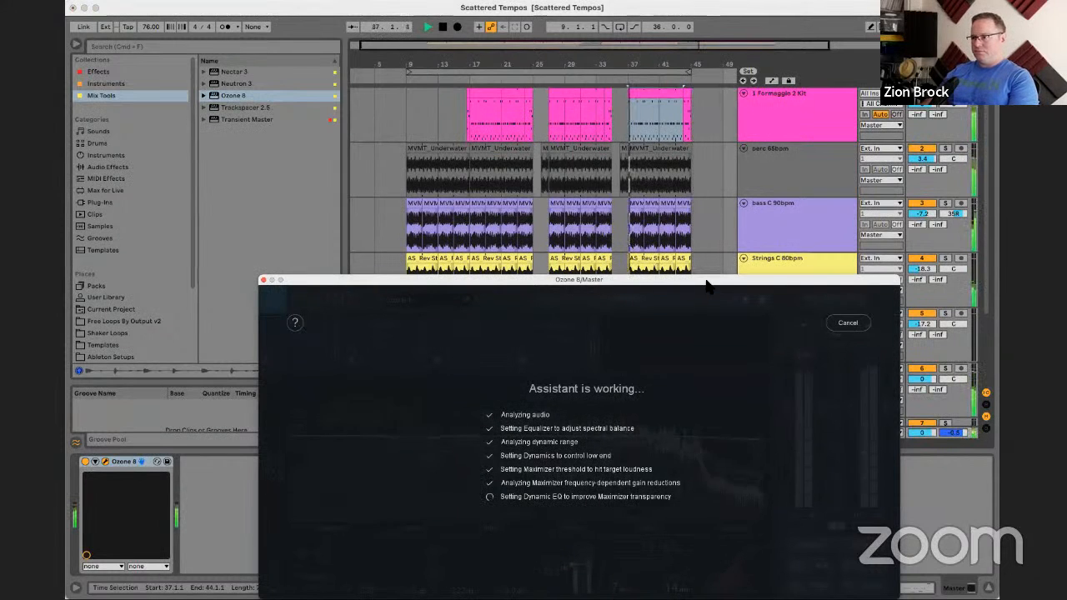
- Accept the Master Assistant's suggested mastering chain and reposition the Ozone window so all its modules are visible
{"action": "left_click_drag", "start_coordinate": [708, 281], "coordinate": [338, 87]}
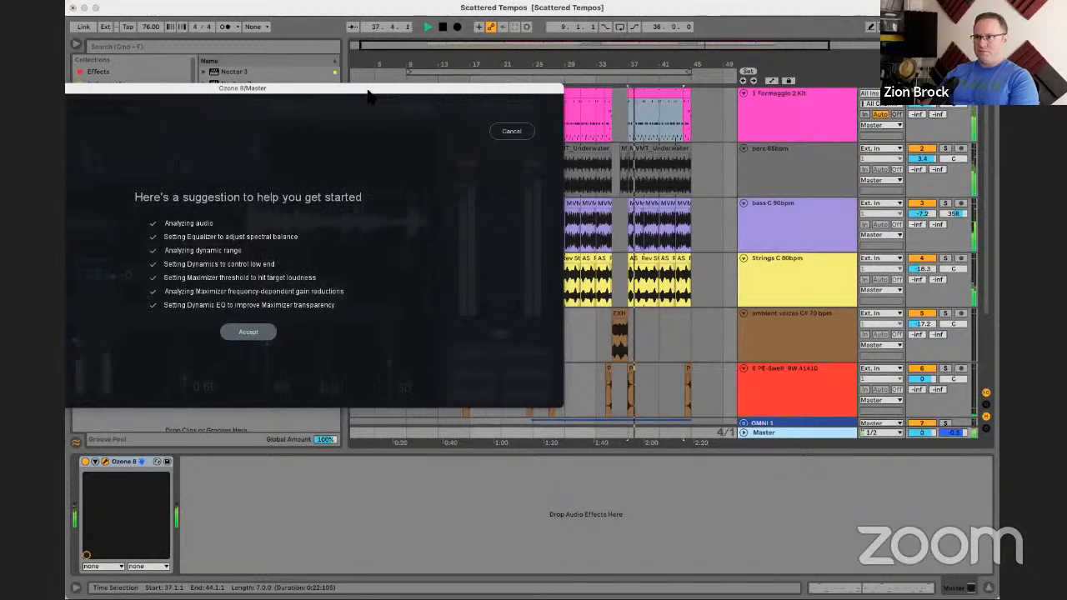
{"action": "left_click", "coordinate": [249, 332]}
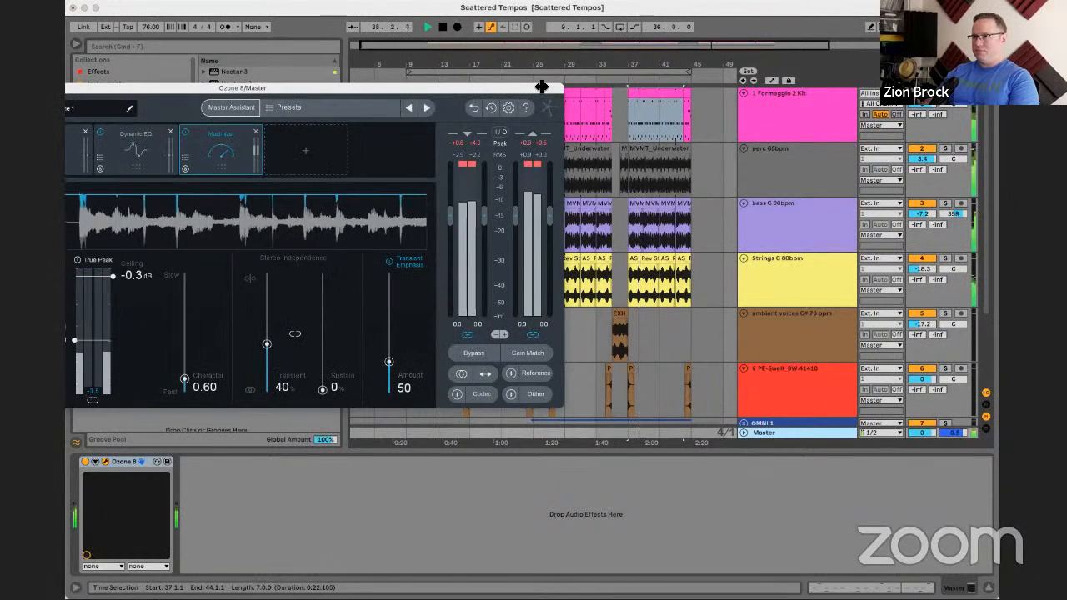
{"action": "left_click_drag", "start_coordinate": [540, 90], "coordinate": [721, 236]}
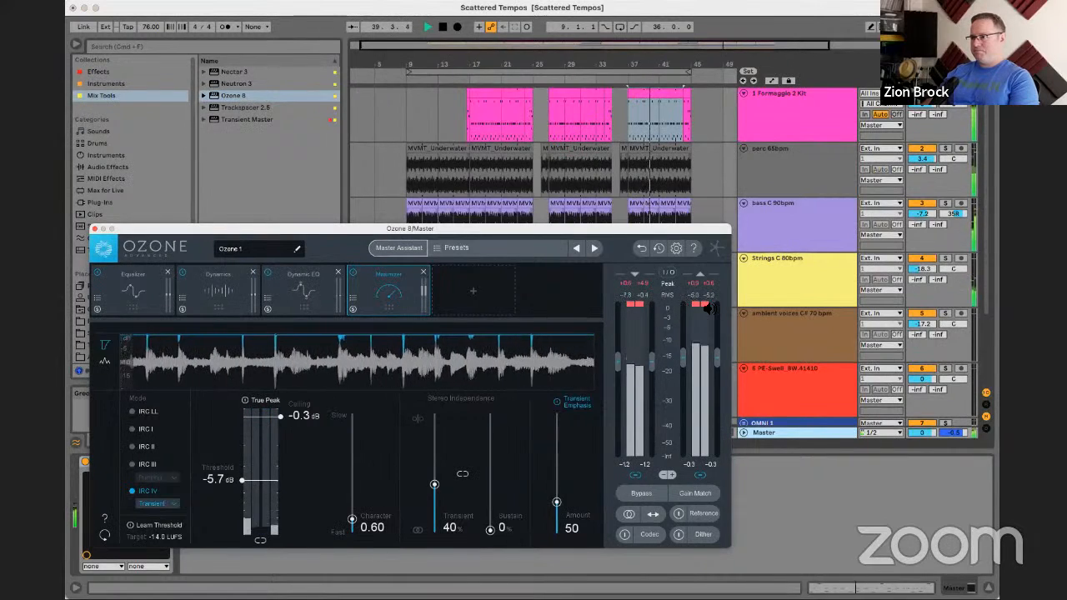
- Move the Ozone window clear of the arrangement, expand the OMNI 1 track and lower the omni session track's volume
{"action": "left_click_drag", "start_coordinate": [689, 227], "coordinate": [714, 487]}
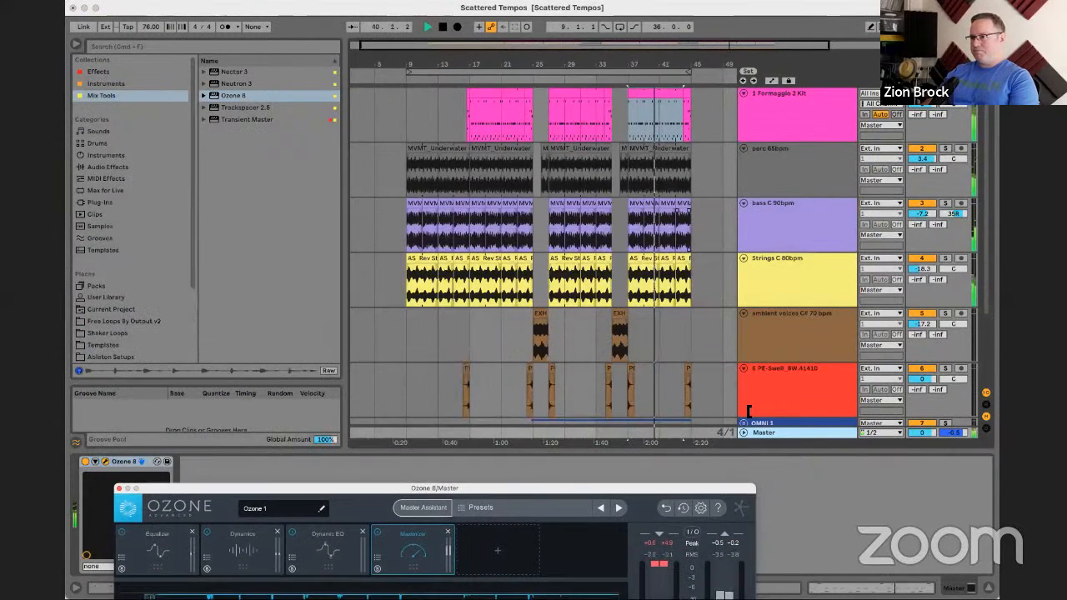
{"action": "scroll", "coordinate": [723, 320], "scroll_direction": "down", "scroll_amount": 3}
{"action": "left_click", "coordinate": [743, 325]}
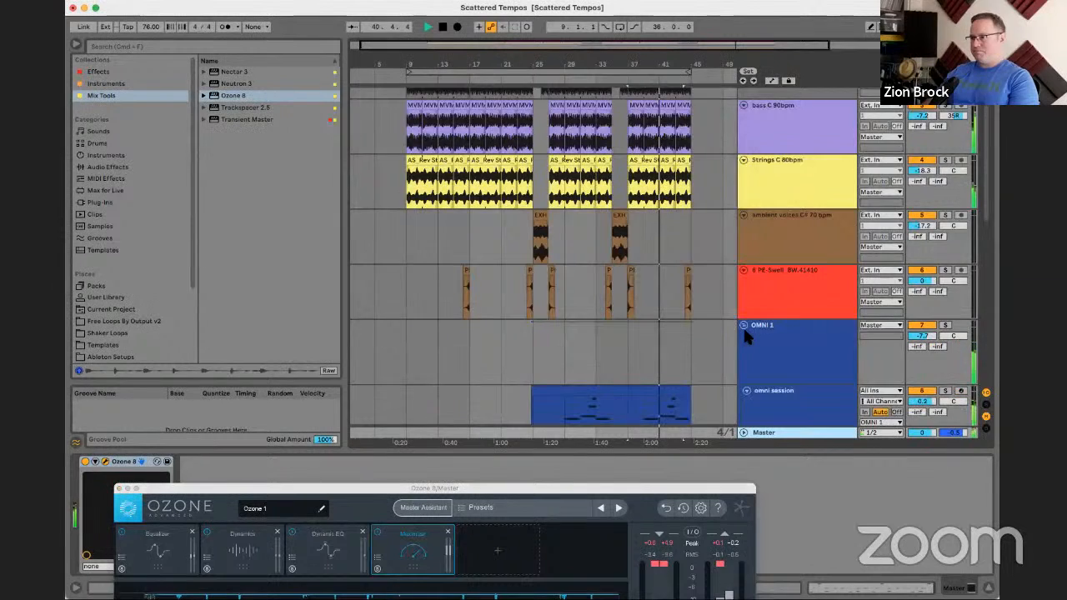
{"action": "scroll", "coordinate": [926, 242], "scroll_direction": "down", "scroll_amount": 3}
{"action": "left_click_drag", "start_coordinate": [926, 215], "coordinate": [927, 229]}
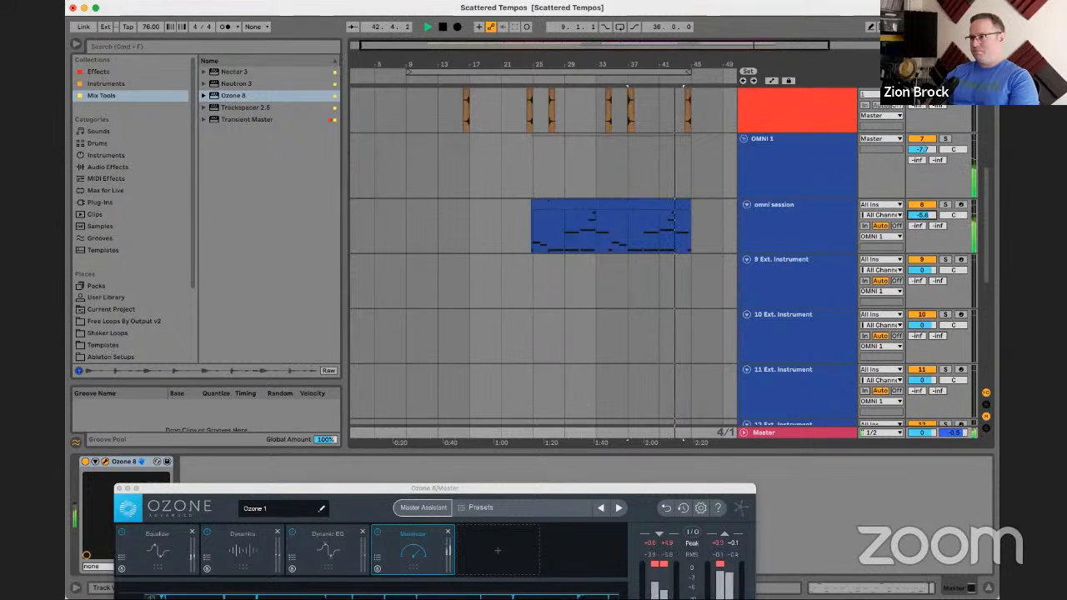
- Lower the Kontakt track's volume to -10.8 dB, select that track and stop playback
{"action": "left_click_drag", "start_coordinate": [634, 500], "coordinate": [631, 453]}
{"action": "scroll", "coordinate": [655, 250], "scroll_direction": "down", "scroll_amount": 5}
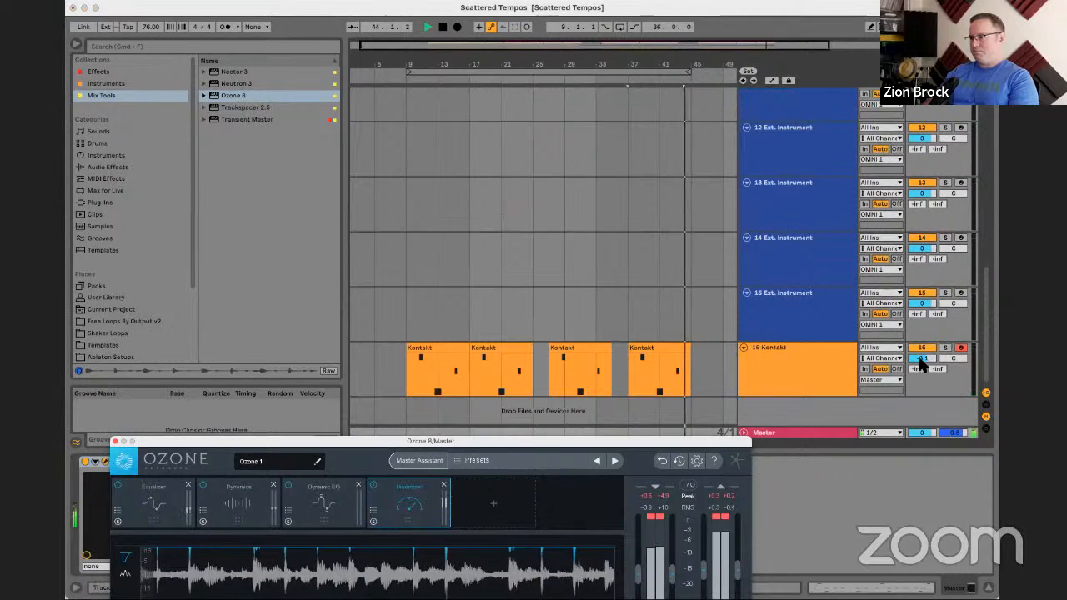
{"action": "left_click_drag", "start_coordinate": [921, 358], "coordinate": [923, 364]}
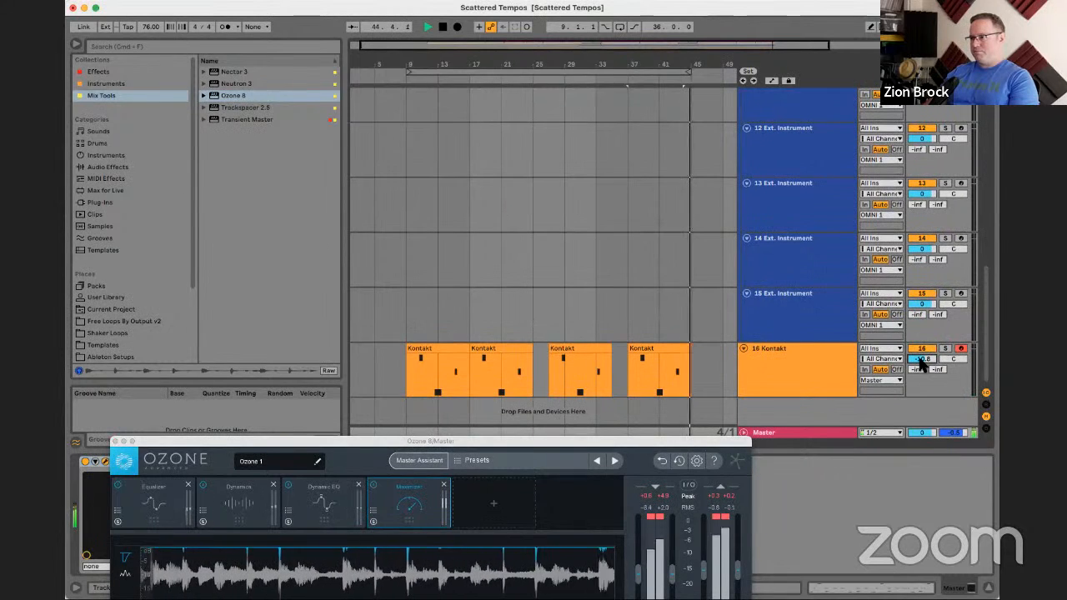
{"action": "left_click", "coordinate": [814, 369]}
{"action": "key", "text": "space"}
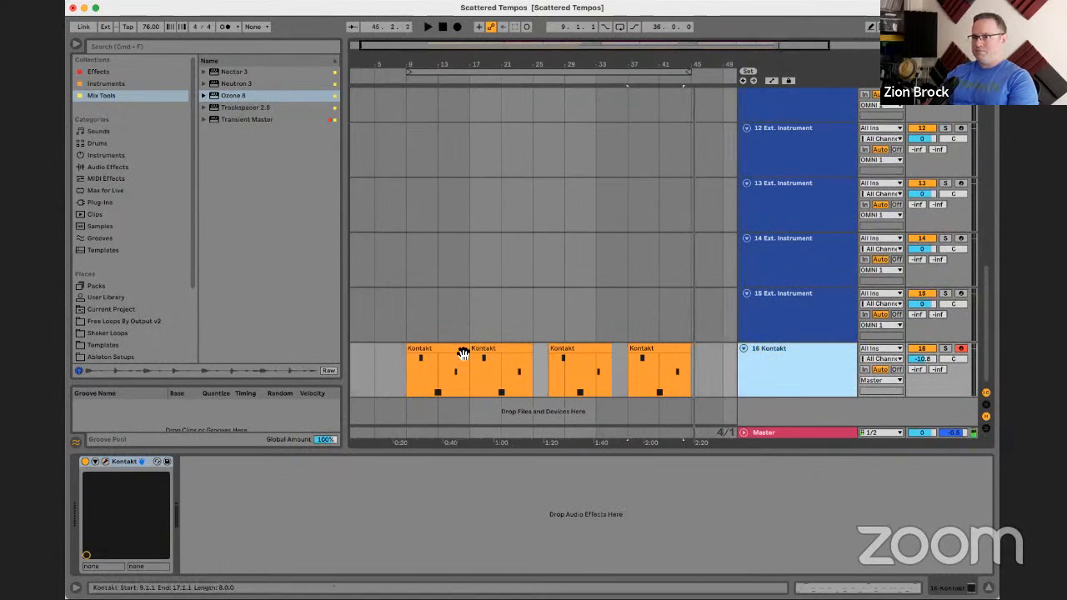
- Select the looped range from bar 9 to bar 45 and export it as an audio file named "Scattered Tempos _v1" on the Desktop
{"action": "left_click", "coordinate": [687, 72]}
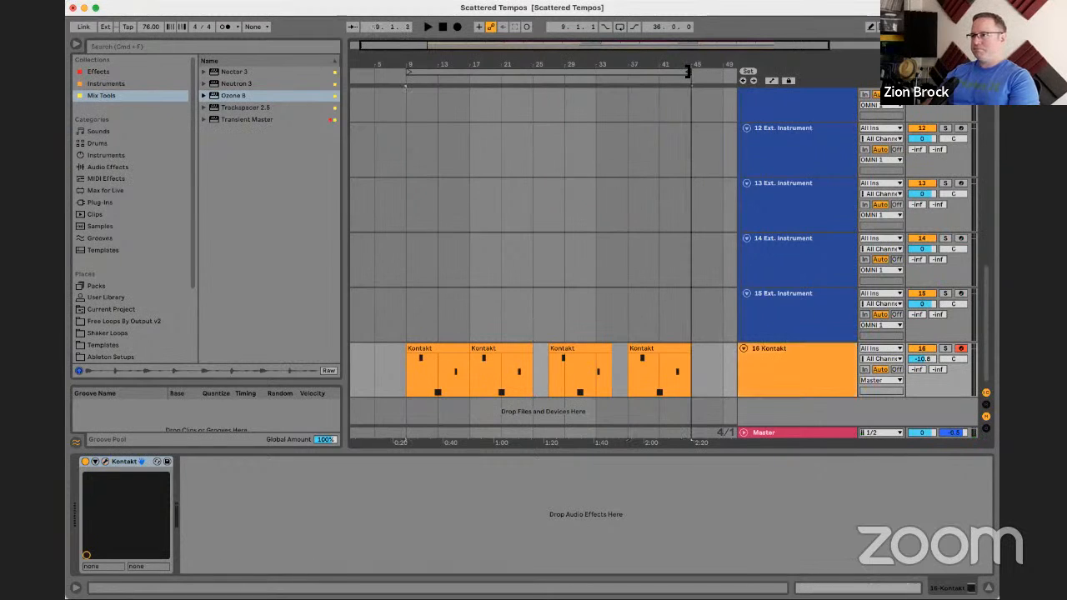
{"action": "left_click", "coordinate": [621, 72]}
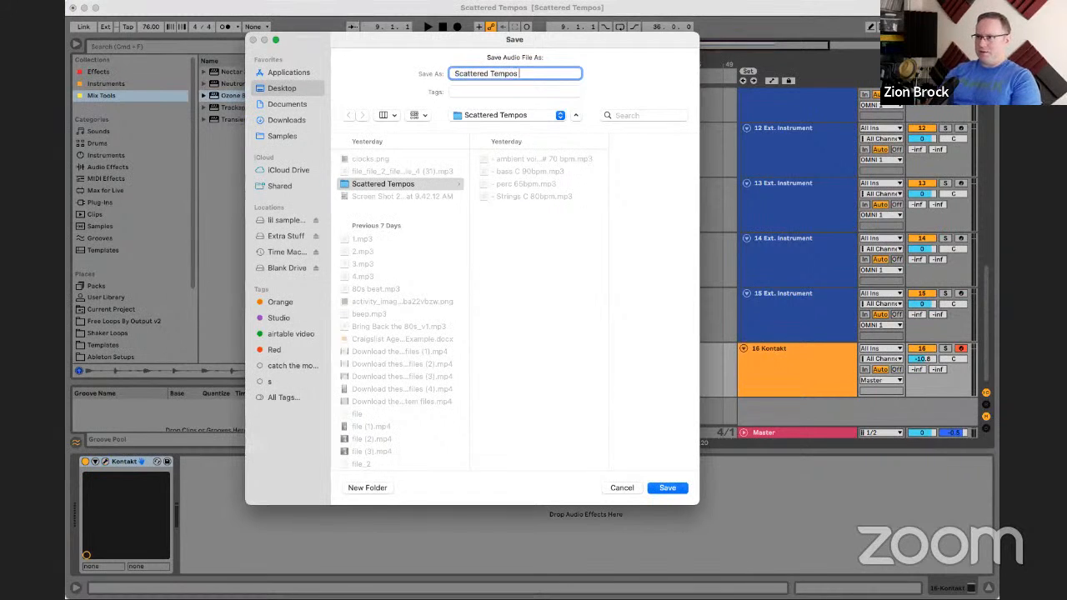
{"action": "type", "text": "_v1"}
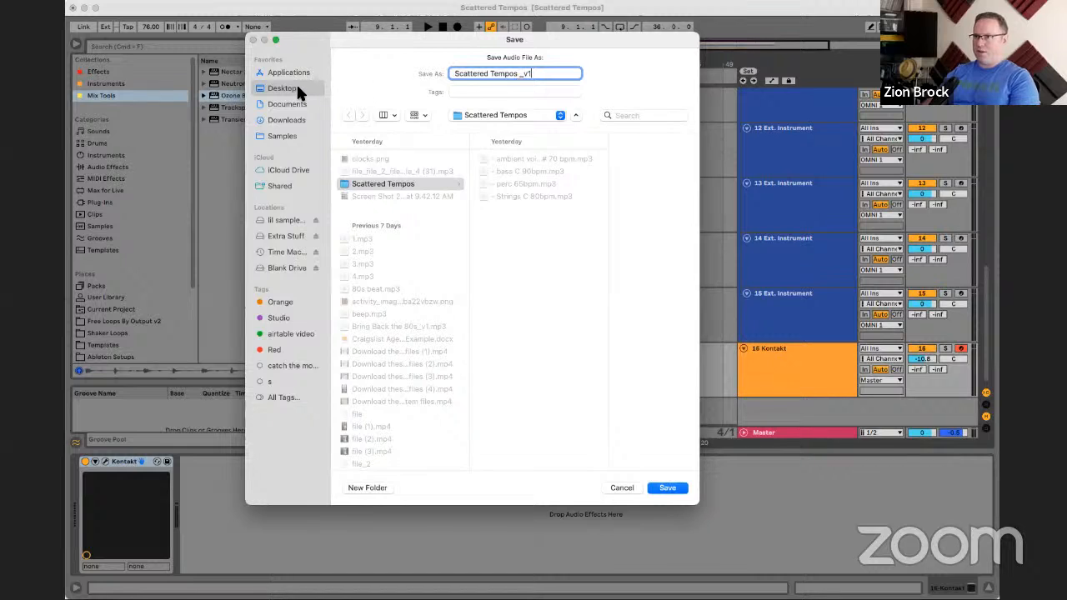
{"action": "left_click", "coordinate": [297, 87]}
{"action": "left_click", "coordinate": [666, 488]}
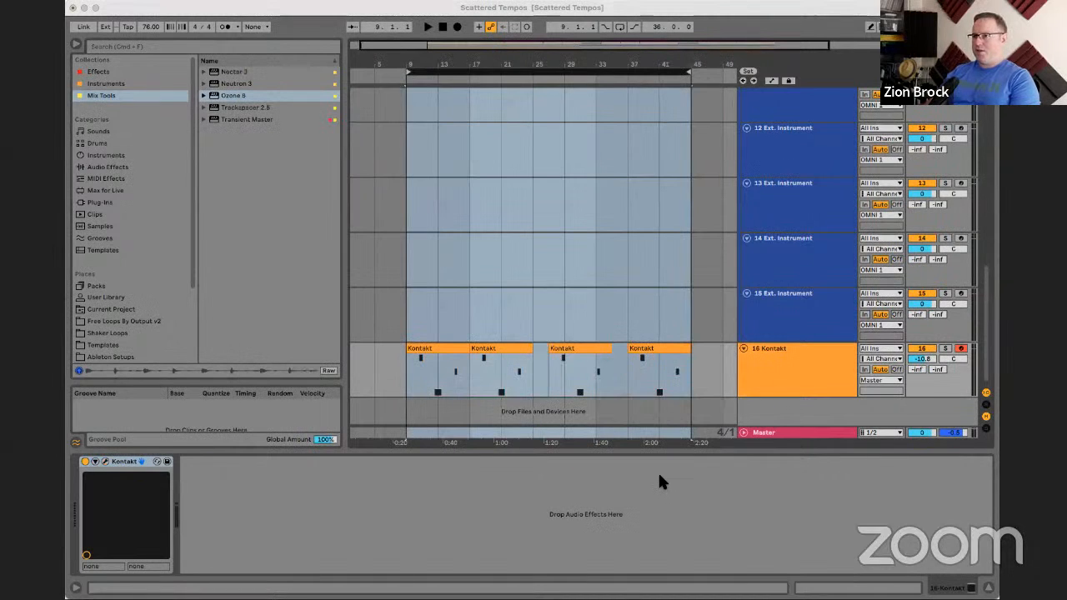